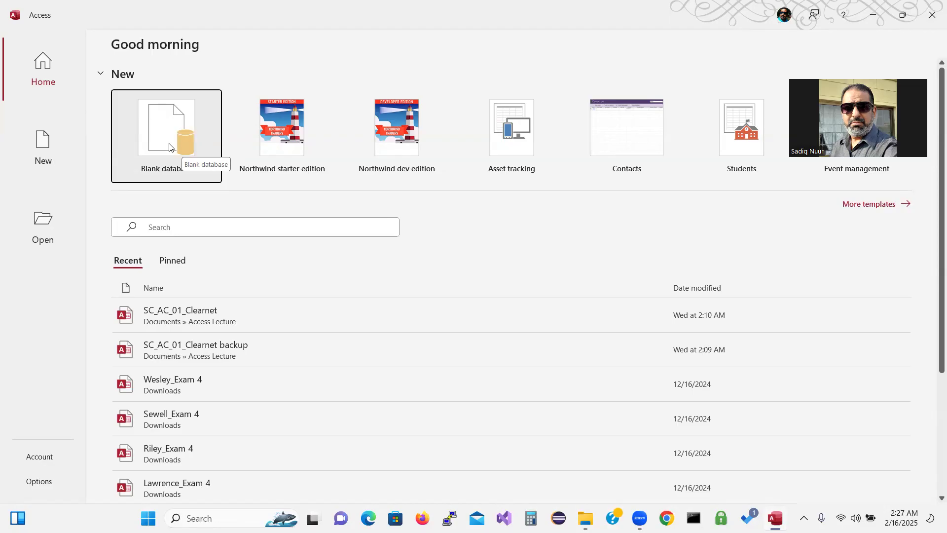
Open SC_AC_02-1 from Downloads > ShellyCashman Module02 DataFiles > Module
{"action": "left_click", "coordinate": [44, 229]}
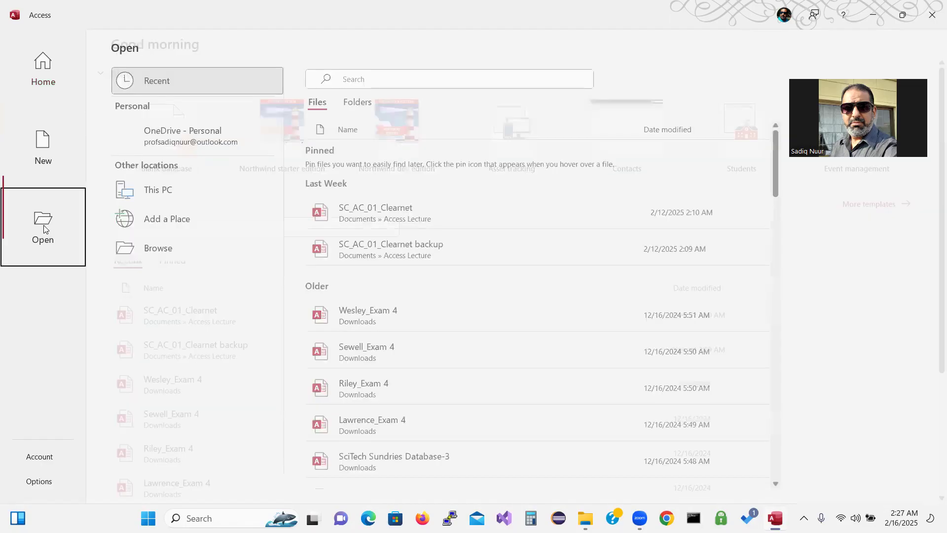
{"action": "left_click", "coordinate": [154, 246]}
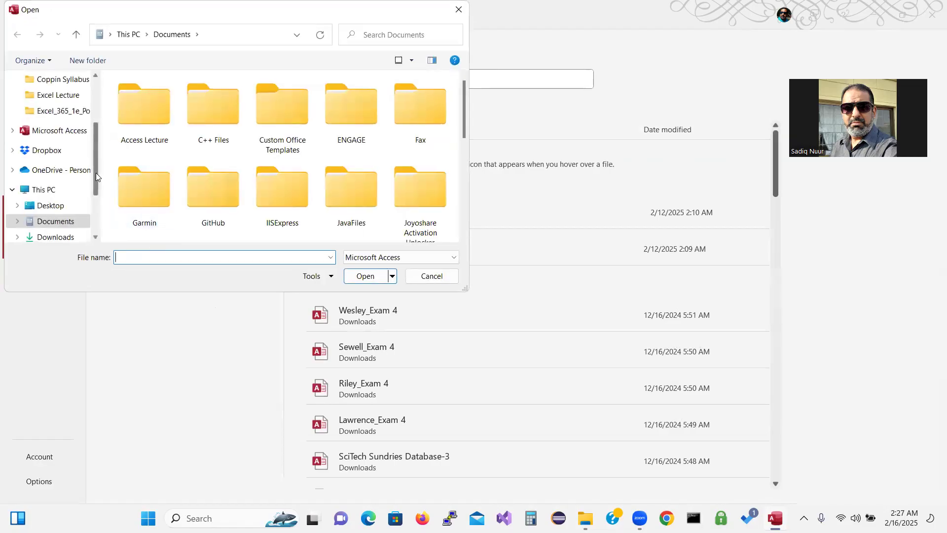
{"action": "left_click_drag", "start_coordinate": [96, 171], "coordinate": [98, 126]}
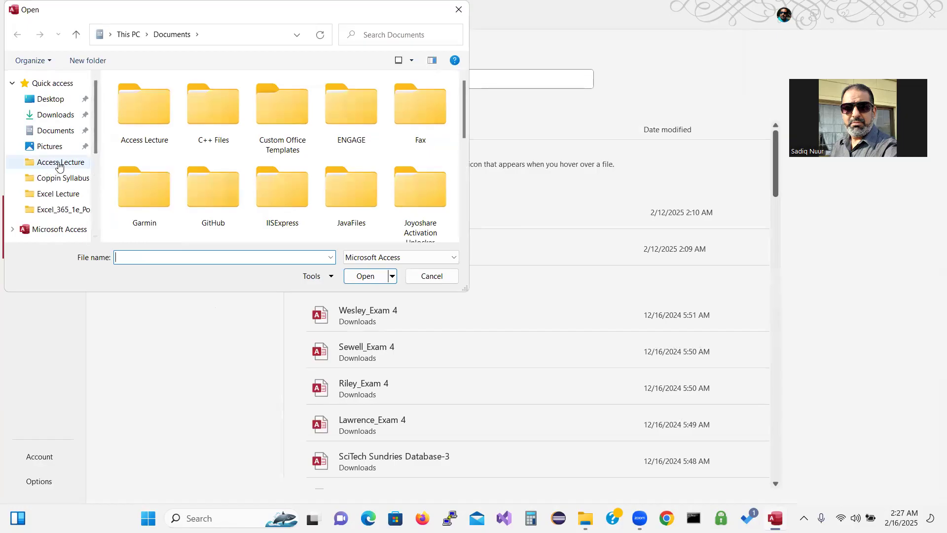
{"action": "left_click", "coordinate": [57, 115]}
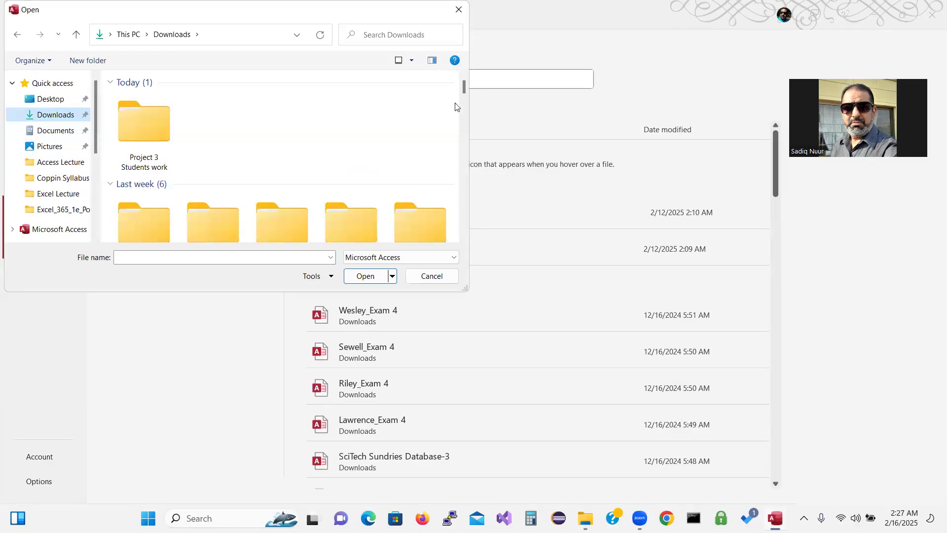
{"action": "left_click_drag", "start_coordinate": [462, 88], "coordinate": [463, 101]}
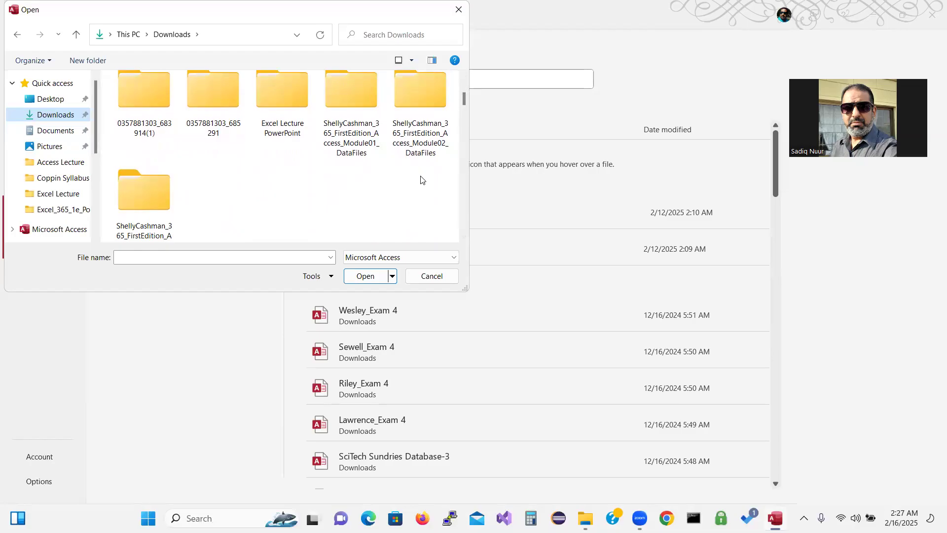
{"action": "double_click", "coordinate": [417, 97]}
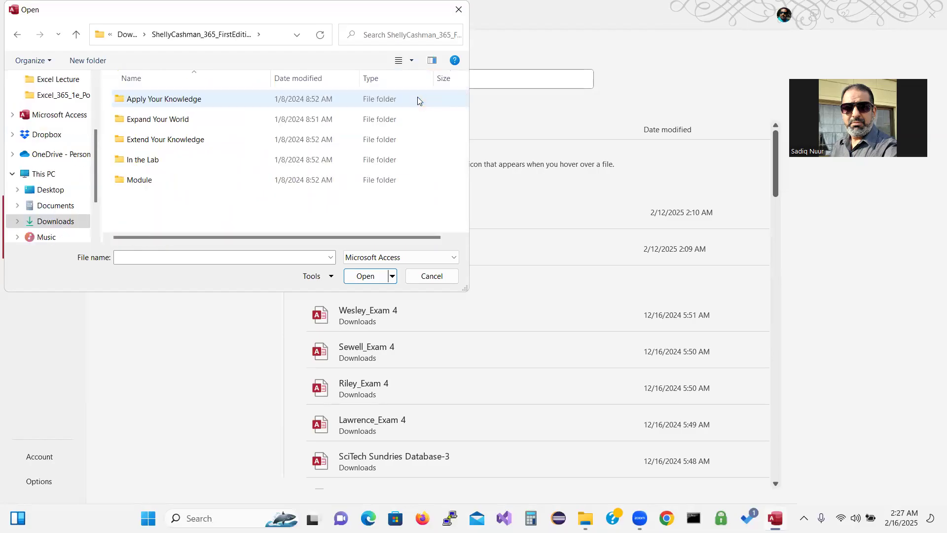
{"action": "double_click", "coordinate": [169, 184]}
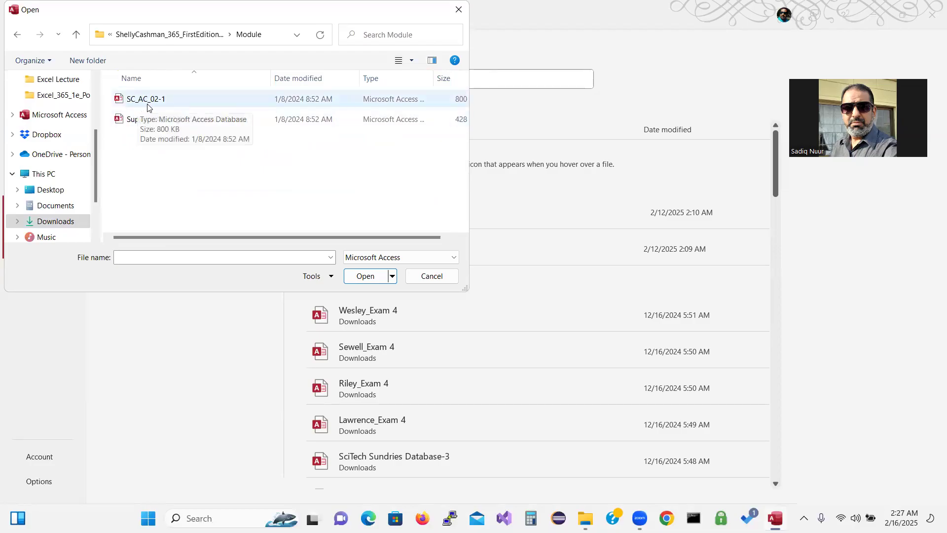
{"action": "left_click", "coordinate": [156, 102]}
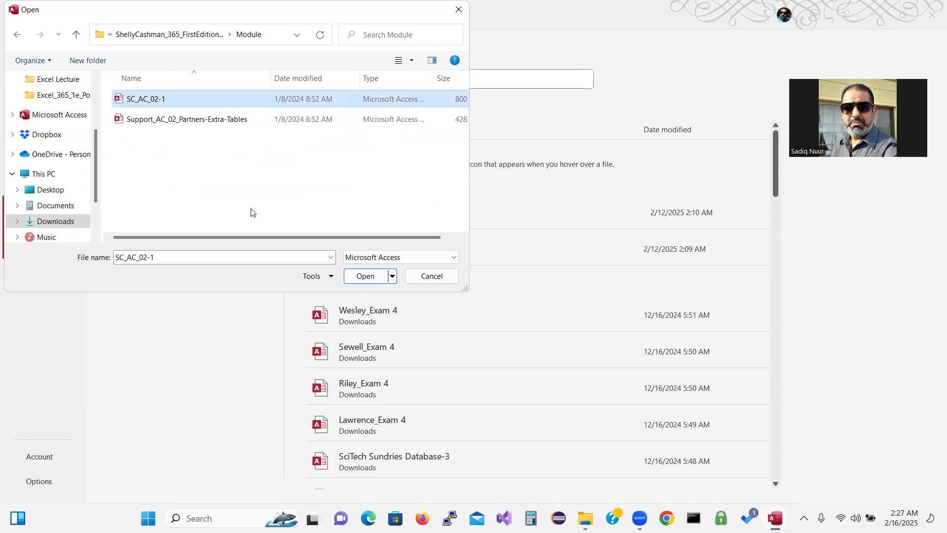
{"action": "left_click", "coordinate": [369, 276]}
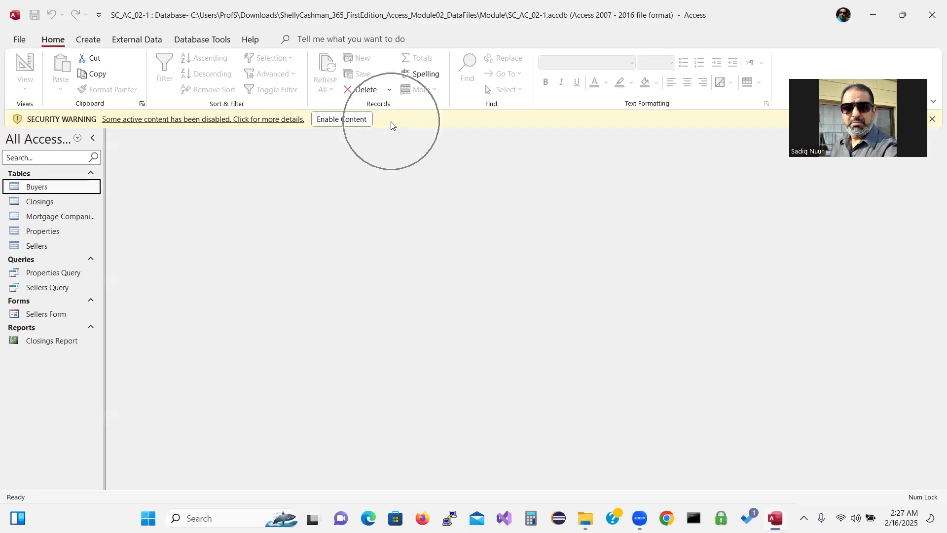
Enable the database content and start saving a copy as an Access database
{"action": "left_click", "coordinate": [337, 124]}
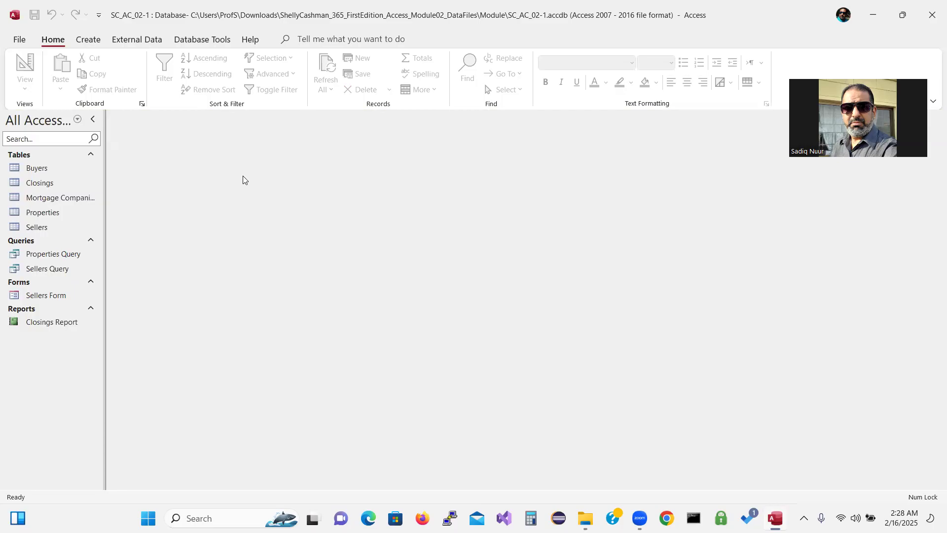
{"action": "left_click", "coordinate": [19, 41]}
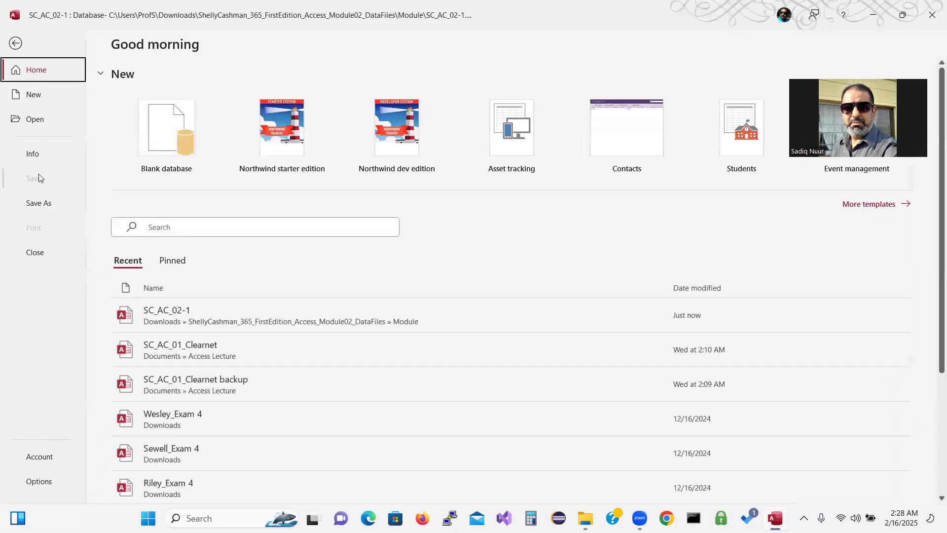
{"action": "left_click", "coordinate": [39, 204]}
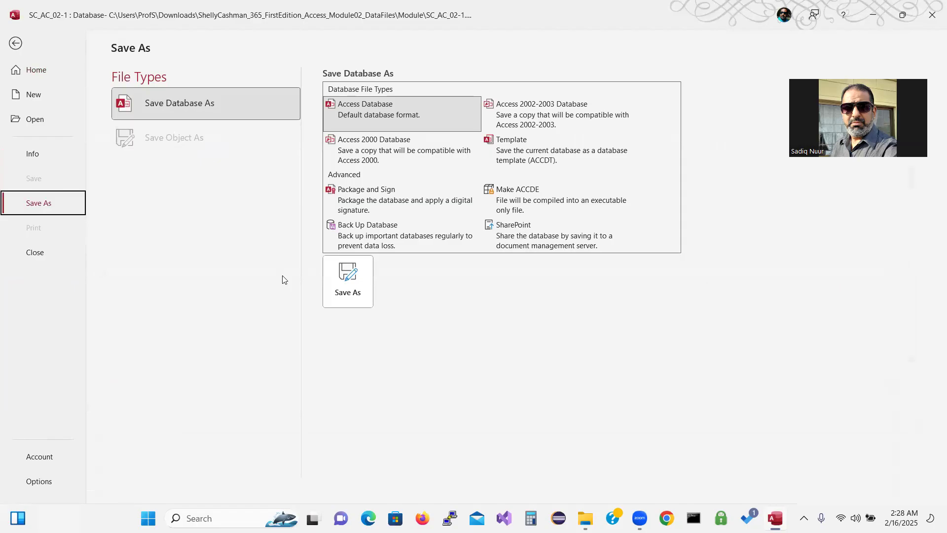
{"action": "left_click", "coordinate": [351, 285]}
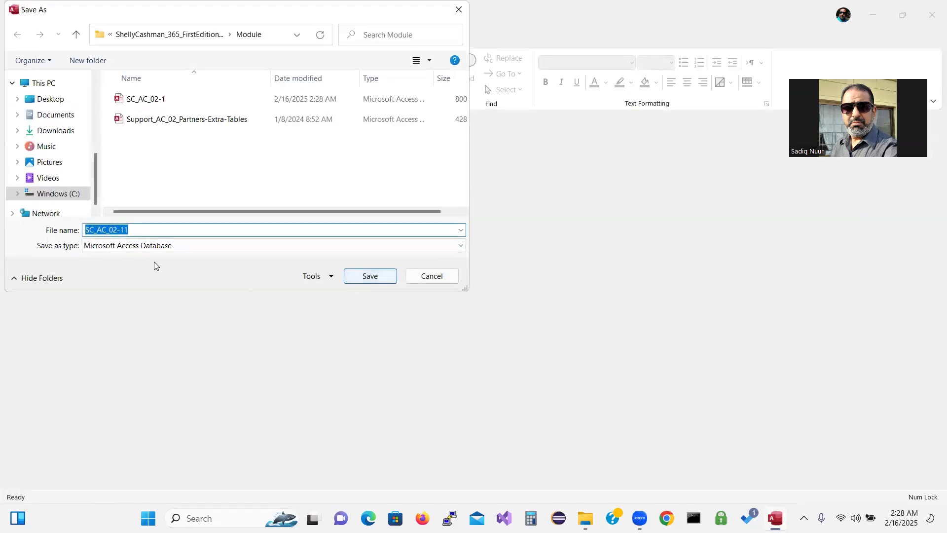
Save the copy as SC_AC_02_Partners in the Desktop's Excel Lecture folder
{"action": "left_click", "coordinate": [56, 106]}
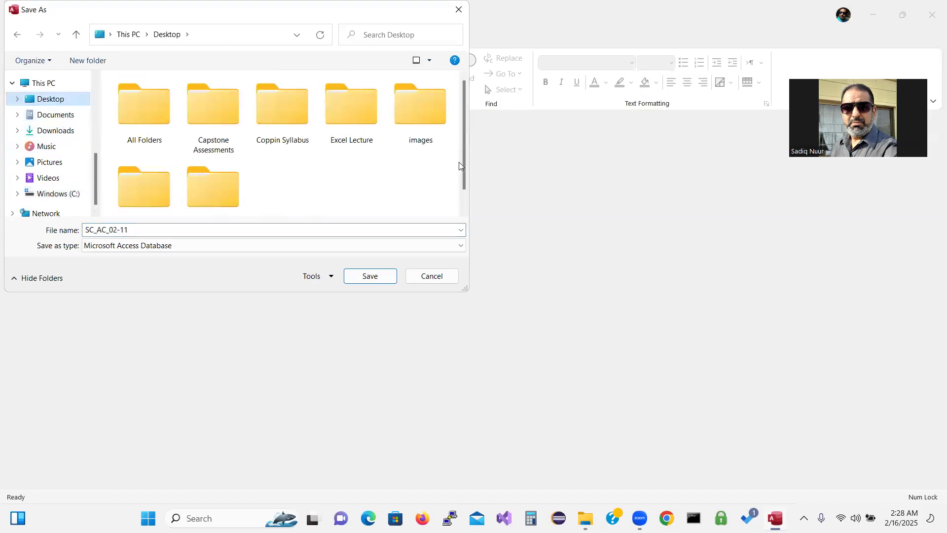
{"action": "left_click_drag", "start_coordinate": [462, 162], "coordinate": [459, 140]}
{"action": "double_click", "coordinate": [346, 109]}
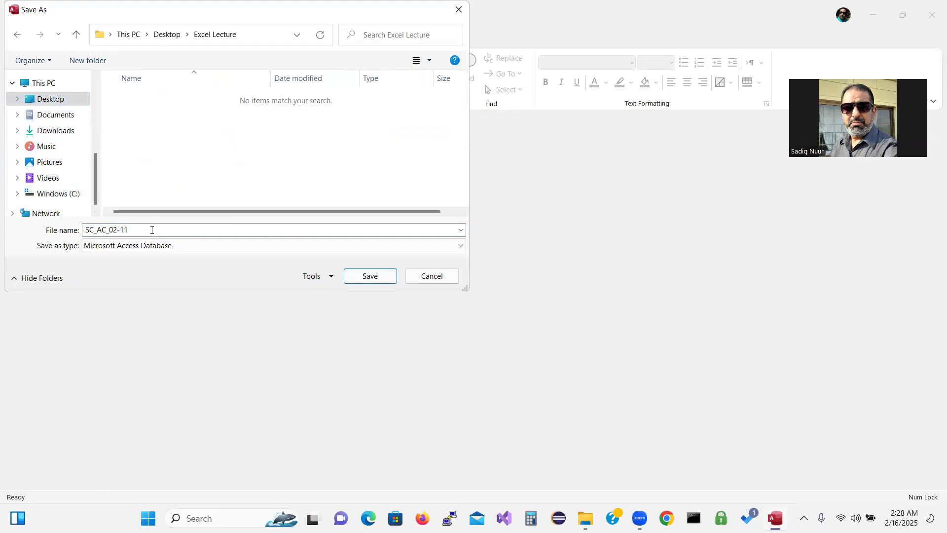
{"action": "left_click", "coordinate": [152, 230]}
{"action": "left_click", "coordinate": [150, 230]}
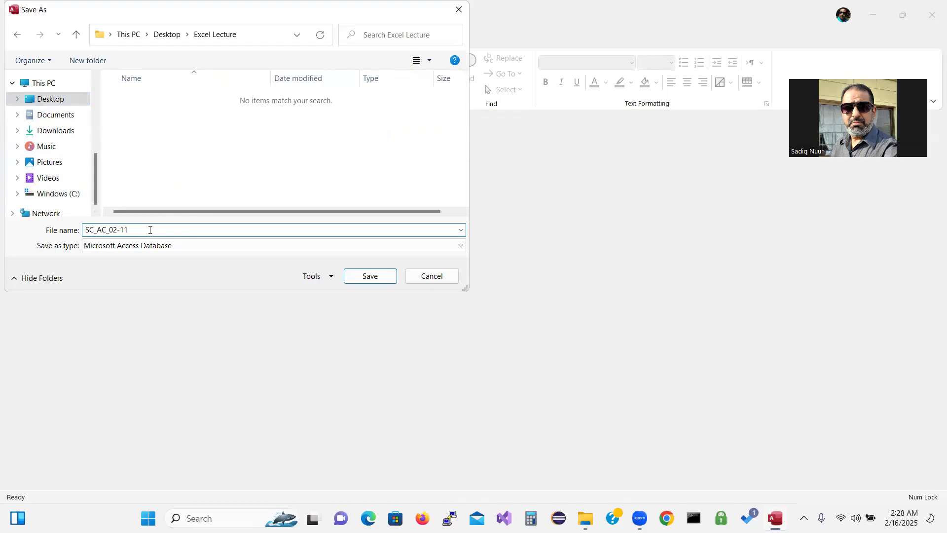
{"action": "key", "text": "BackSpace"}
{"action": "key", "text": "BackSpace"}
{"action": "type", "text": "_Partners"}
{"action": "left_click", "coordinate": [372, 277]}
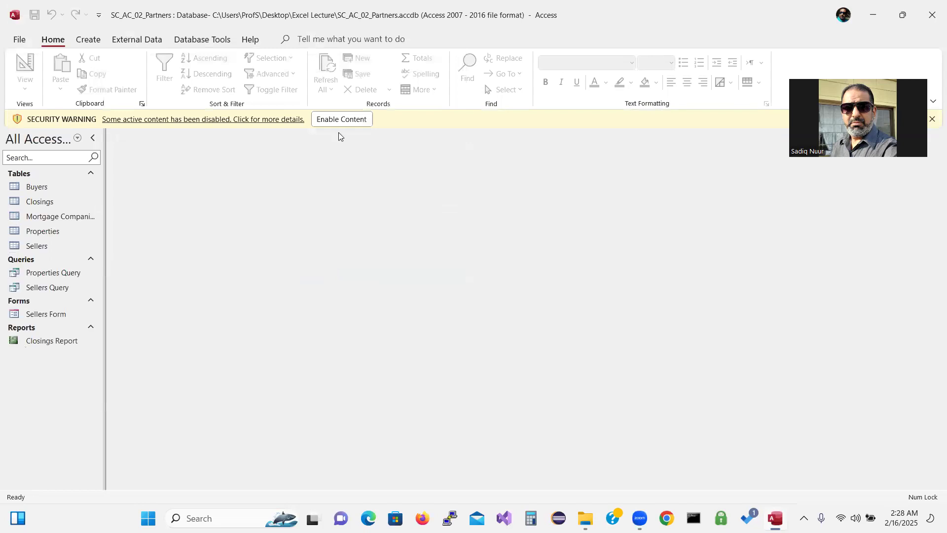
Enable the copy's content and open the Sellers datasheet with the Field List pane closed
{"action": "left_click", "coordinate": [347, 121]}
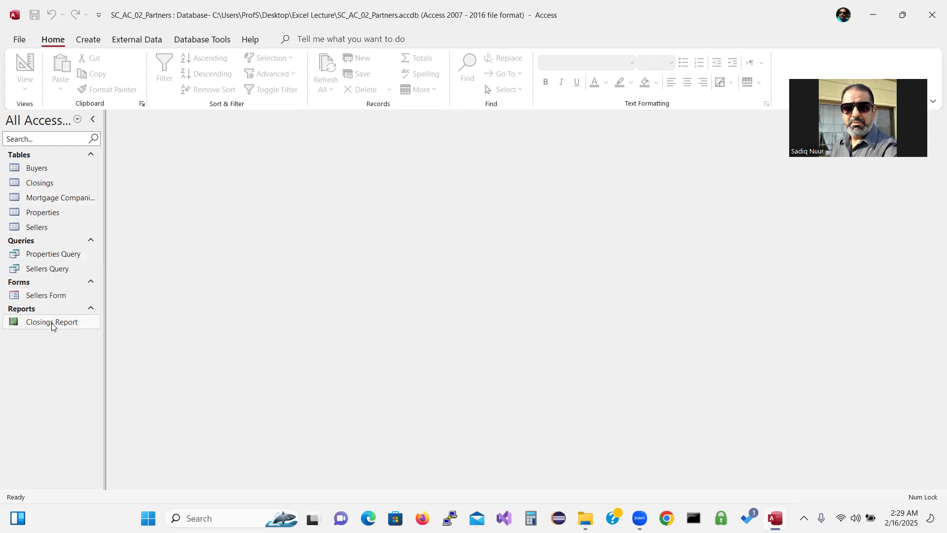
{"action": "double_click", "coordinate": [43, 231]}
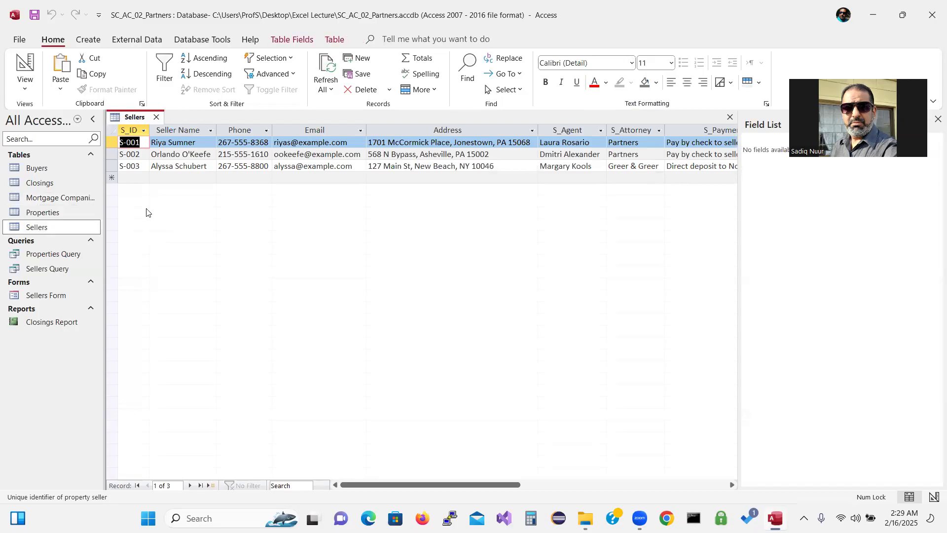
{"action": "left_click", "coordinate": [137, 175]}
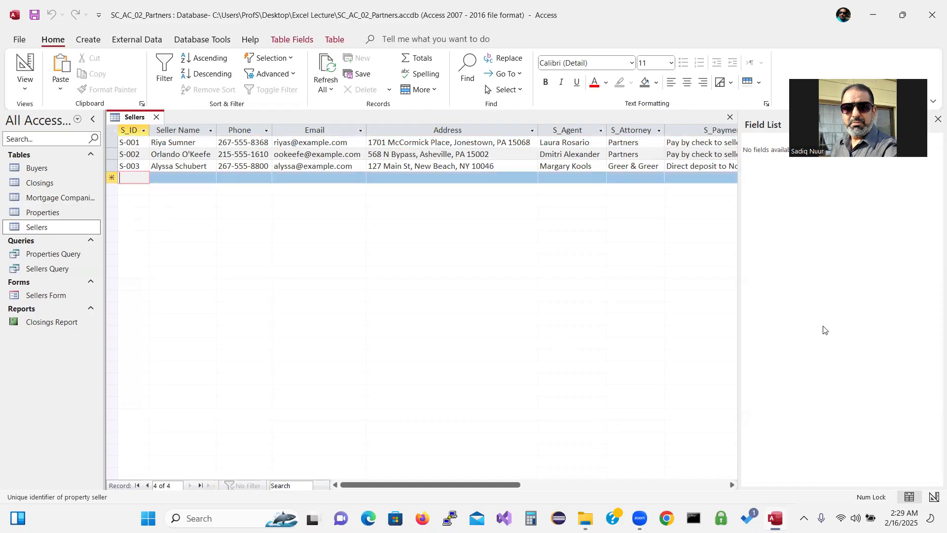
{"action": "left_click", "coordinate": [937, 121]}
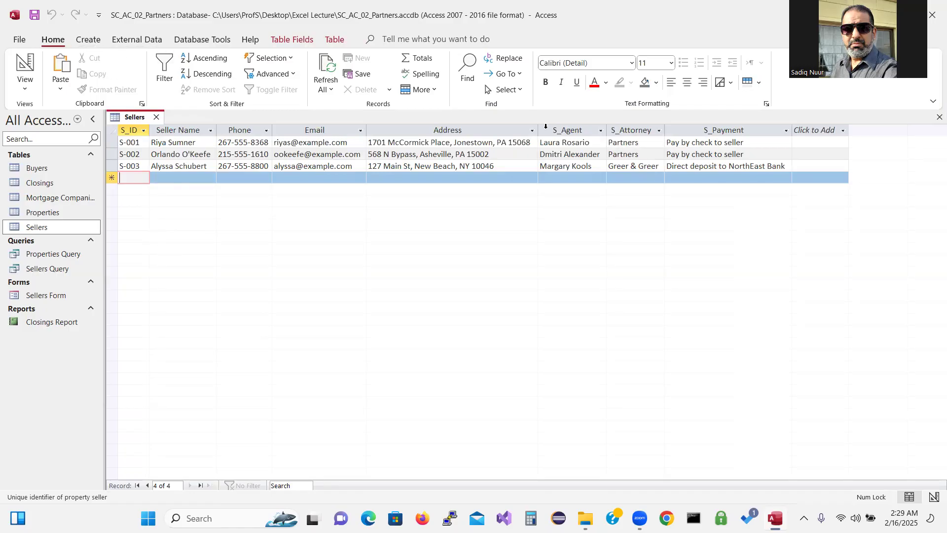
Set the datasheet font to 14 and AutoFit Seller Name, Phone, Email, Address, S_Agent and S_Attorney columns
{"action": "left_click", "coordinate": [672, 63]}
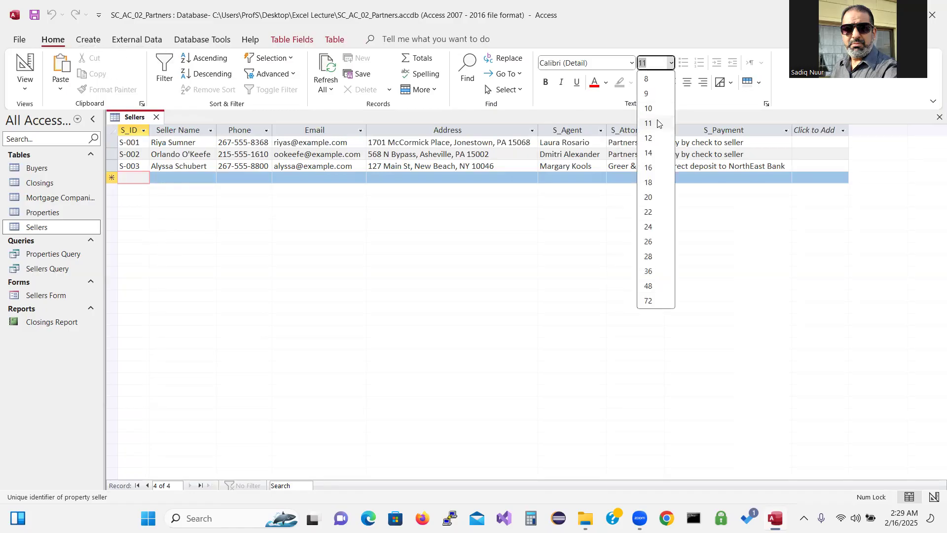
{"action": "left_click", "coordinate": [649, 153]}
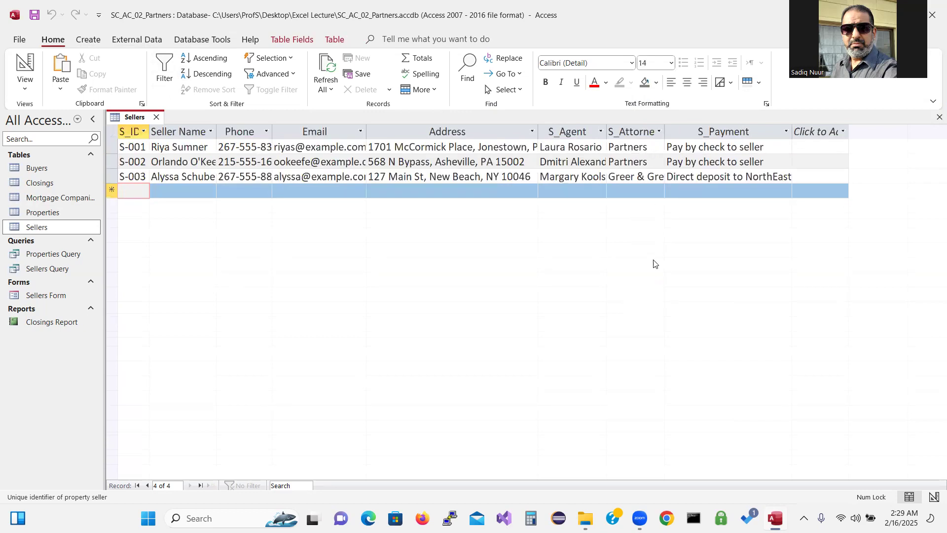
{"action": "double_click", "coordinate": [216, 130]}
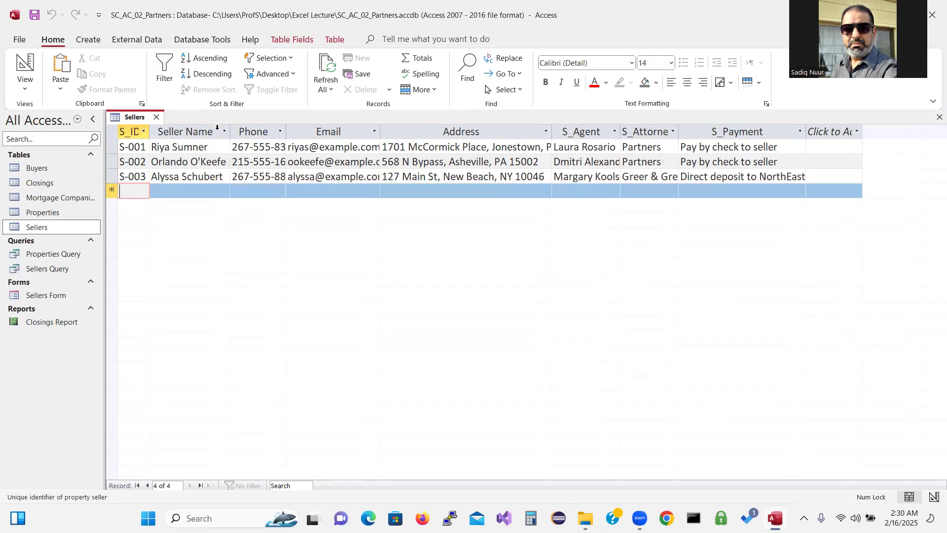
{"action": "double_click", "coordinate": [285, 130]}
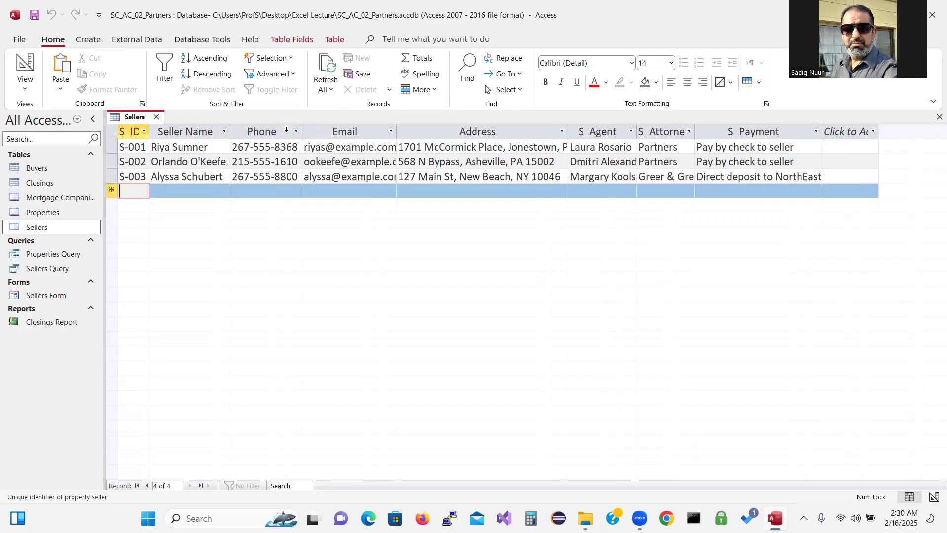
{"action": "double_click", "coordinate": [397, 132]}
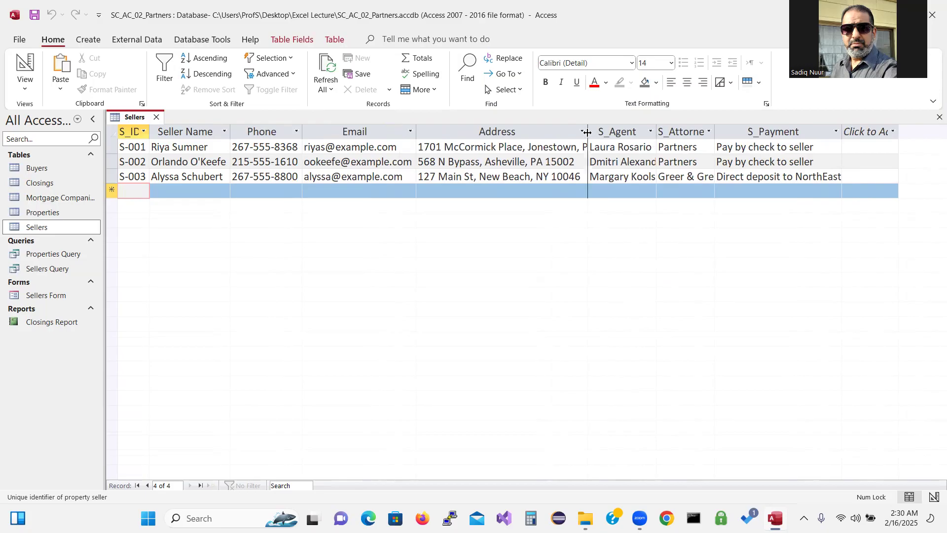
{"action": "double_click", "coordinate": [587, 131]}
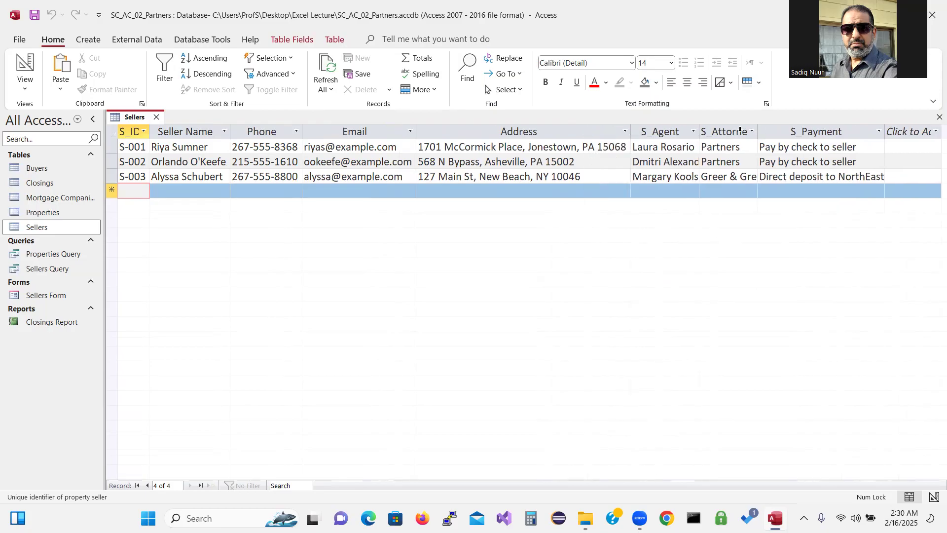
{"action": "double_click", "coordinate": [700, 131]}
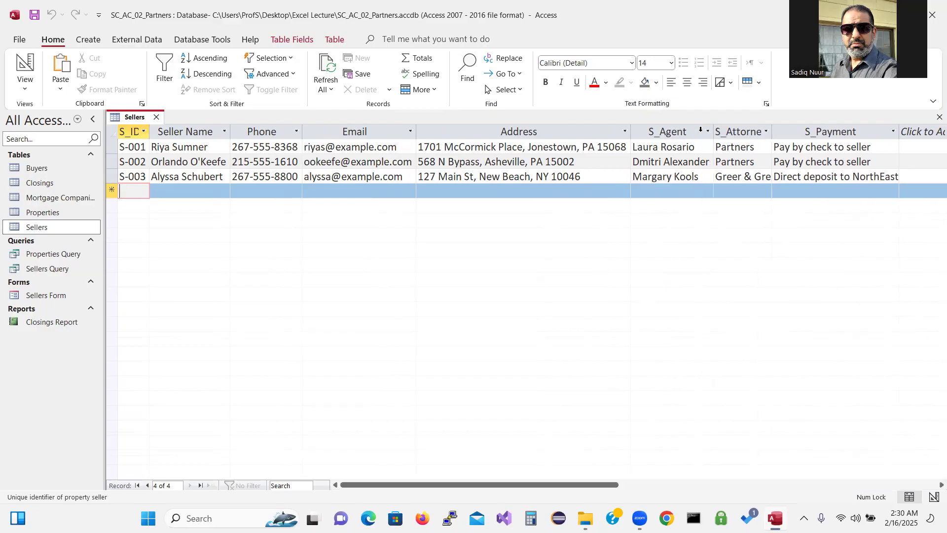
{"action": "double_click", "coordinate": [772, 132]}
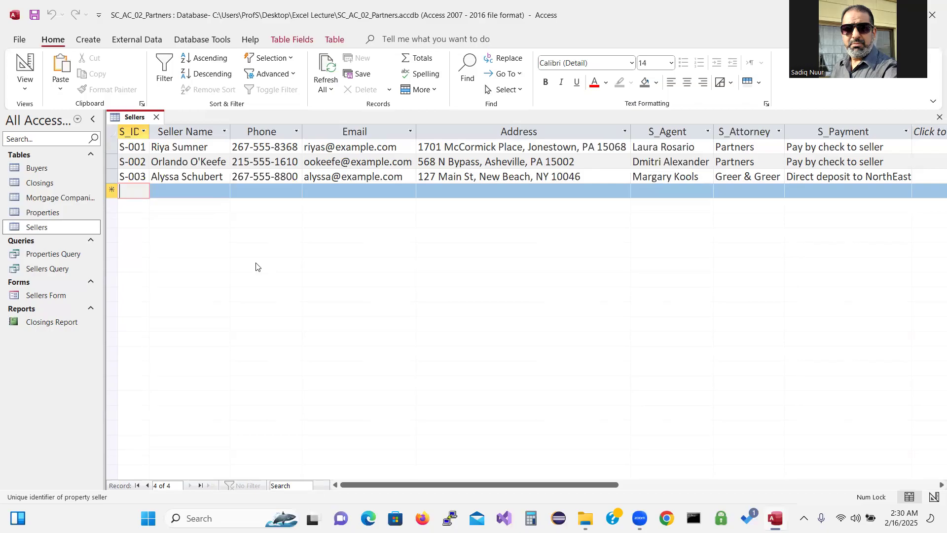
Enter ID S-004 and the seller's full name, then AutoFit the Seller Name column
{"action": "type", "text": "S"}
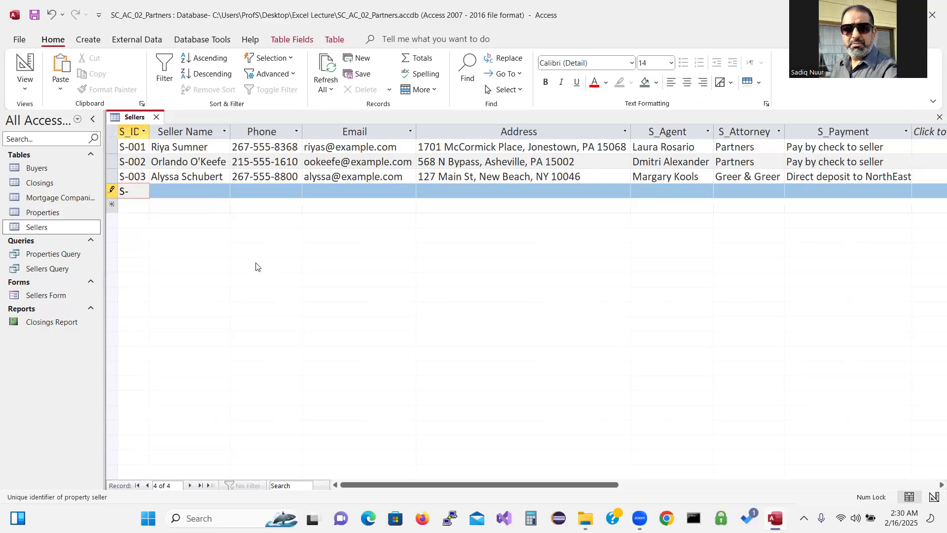
{"action": "type", "text": "-004"}
{"action": "key", "text": "Tab"}
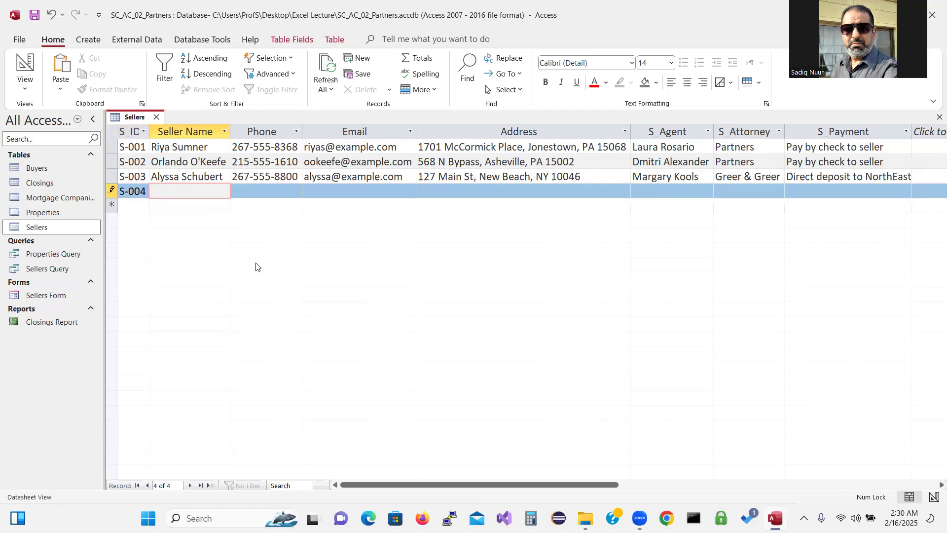
{"action": "key", "text": "Tab"}
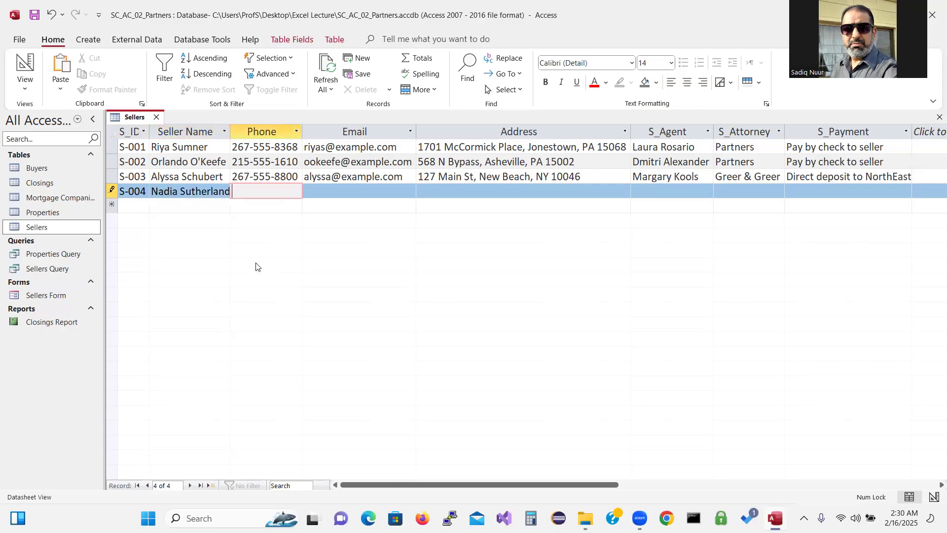
{"action": "double_click", "coordinate": [232, 131]}
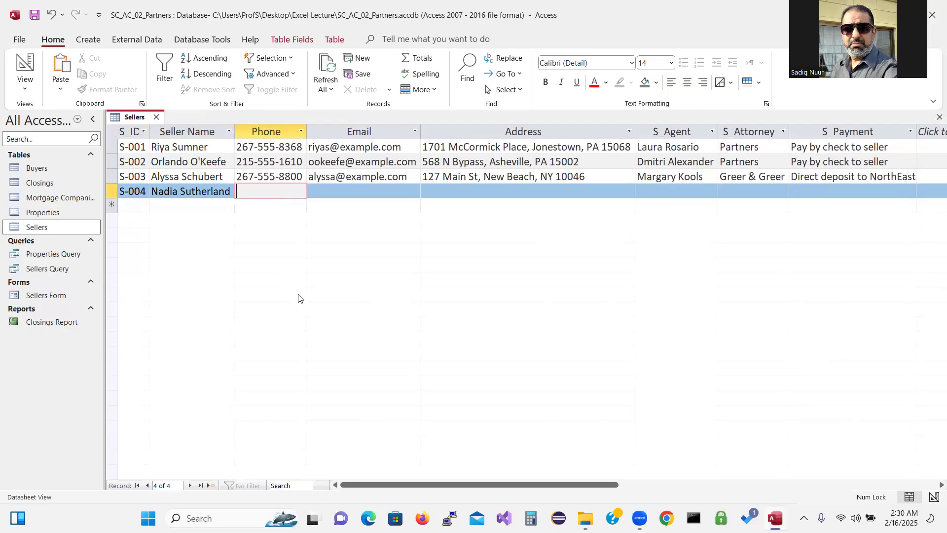
Enter the seller's phone number and e-mail address, then AutoFit the Email column
{"action": "type", "text": "6"}
{"action": "key", "text": "BackSpace"}
{"action": "type", "text": "7"}
{"action": "type", "text": "1"}
{"action": "type", "text": "6"}
{"action": "key", "text": "BackSpace"}
{"action": "type", "text": "7-555"}
{"action": "type", "text": "0"}
{"action": "key", "text": "BackSpace"}
{"action": "type", "text": "-7028"}
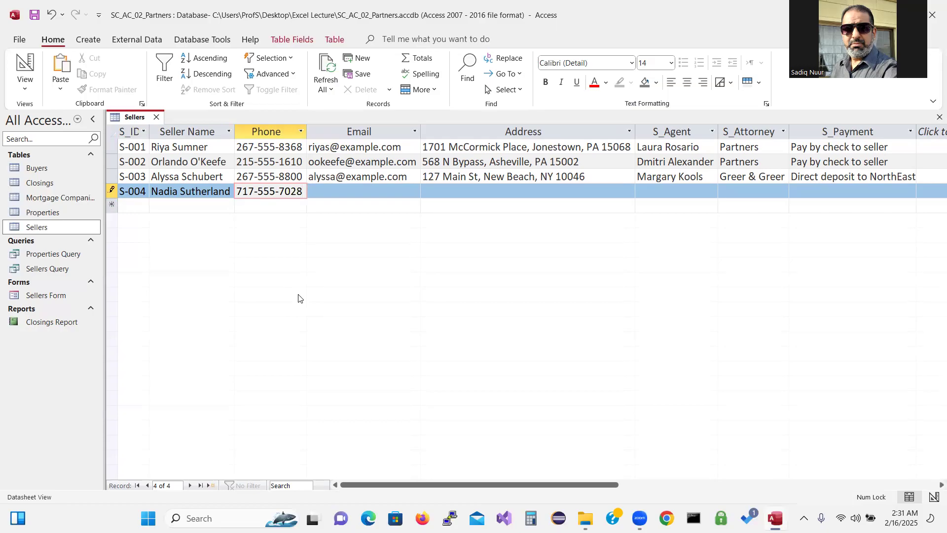
{"action": "key", "text": "Tab"}
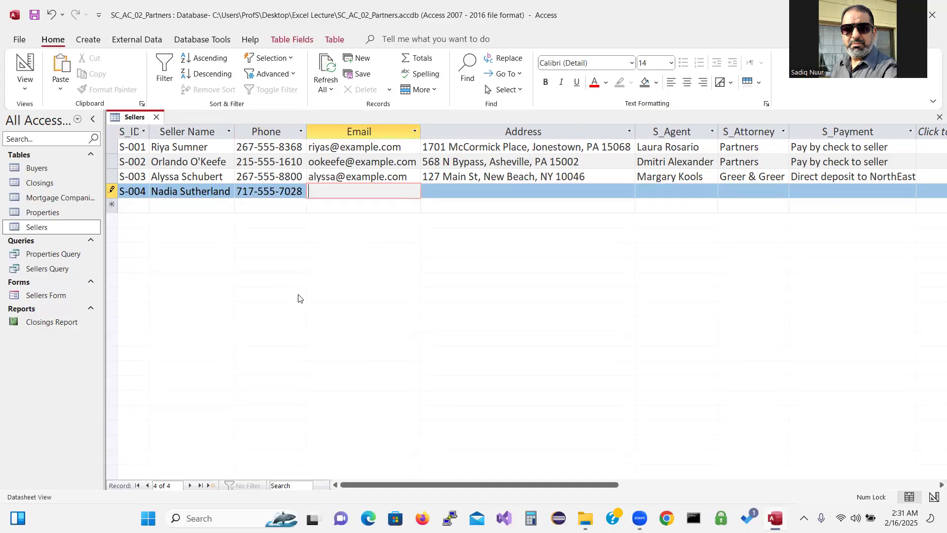
{"action": "type", "text": "nadias94@exam"}
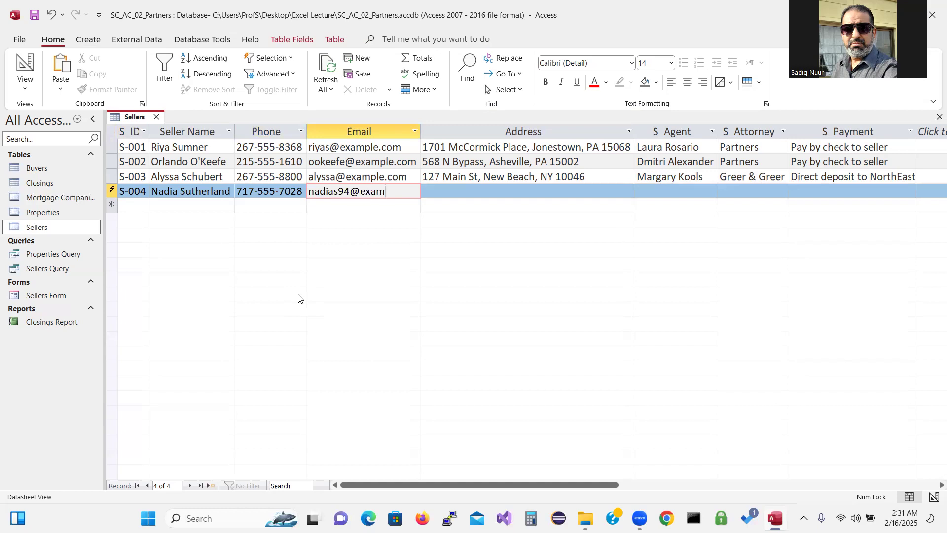
{"action": "type", "text": "ple.com"}
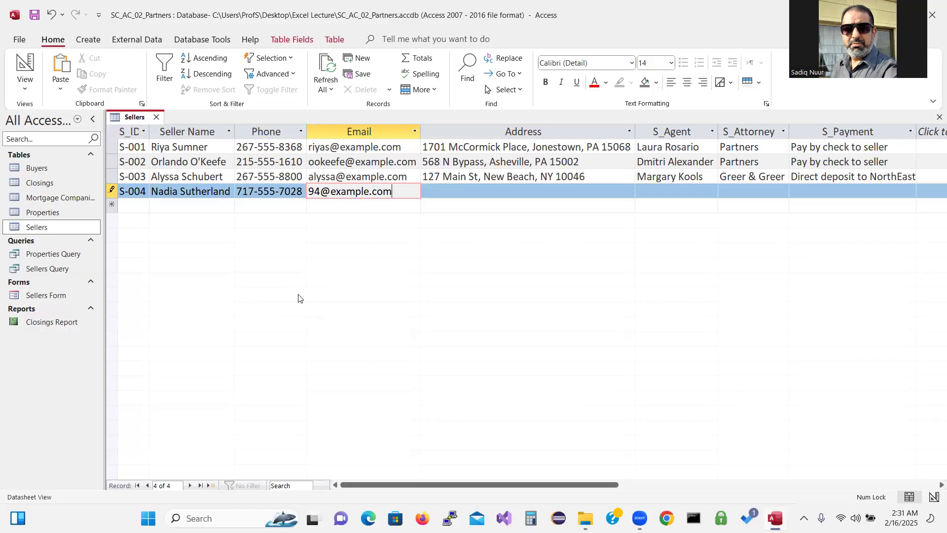
{"action": "key", "text": "Tab"}
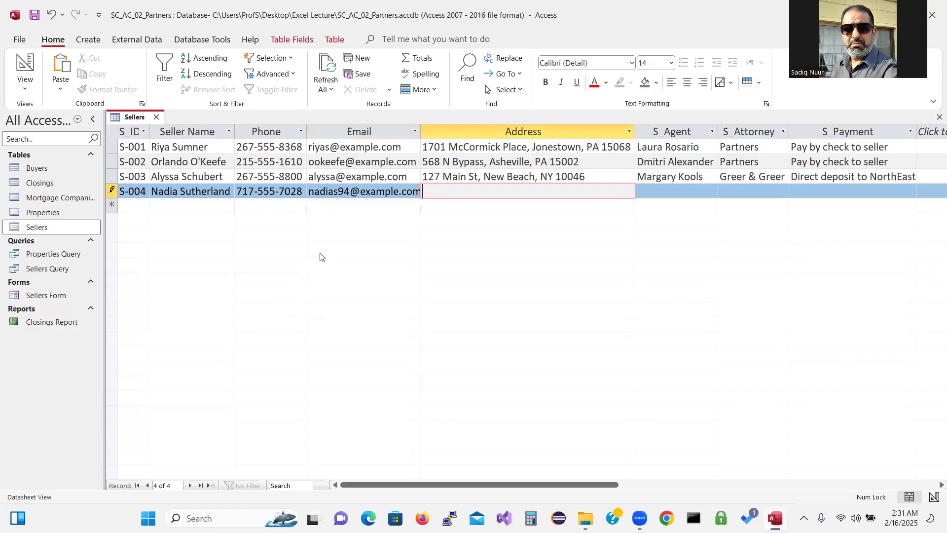
{"action": "left_click", "coordinate": [420, 132]}
{"action": "left_click", "coordinate": [420, 132]}
{"action": "left_click", "coordinate": [421, 132]}
{"action": "double_click", "coordinate": [421, 132]}
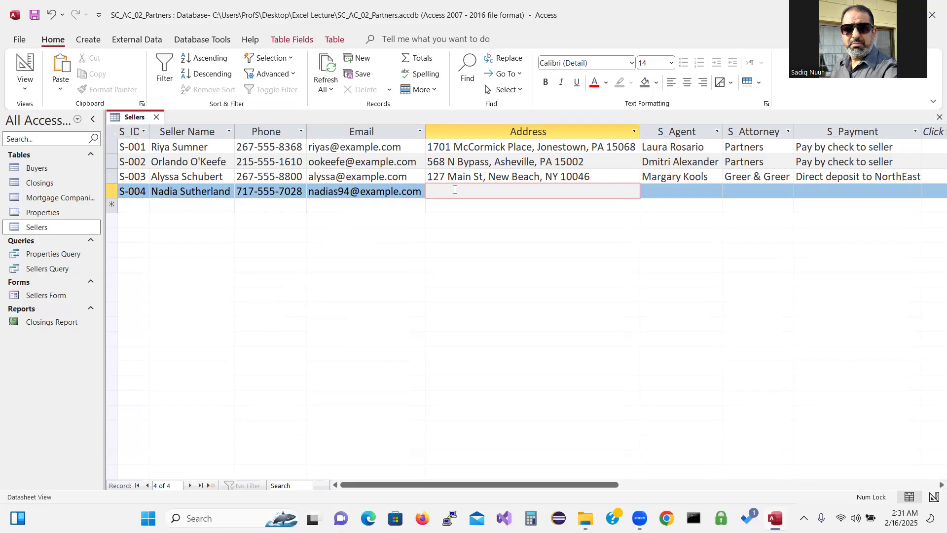
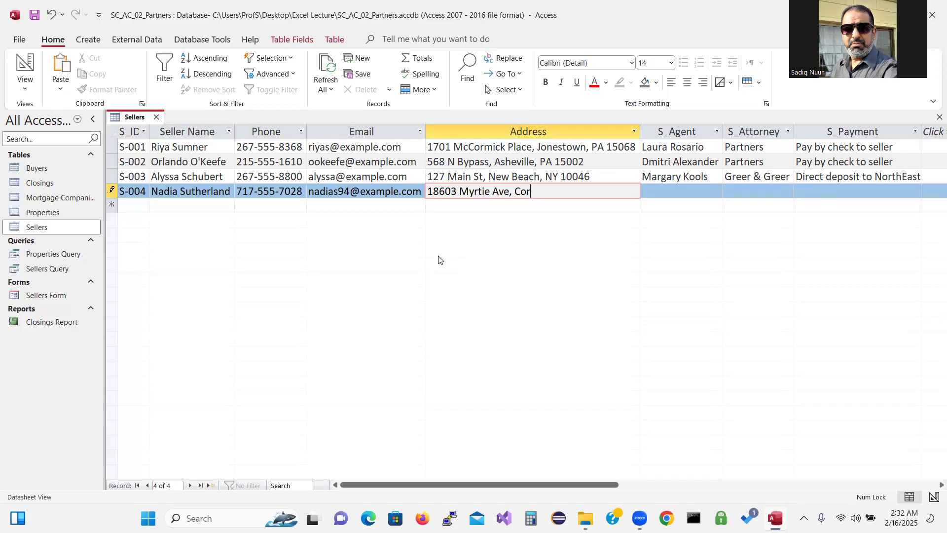
Add the postal address, agent, attorney Partners and payment 'Pay by Check to Seller', saving S-004
{"action": "key", "text": "Tab"}
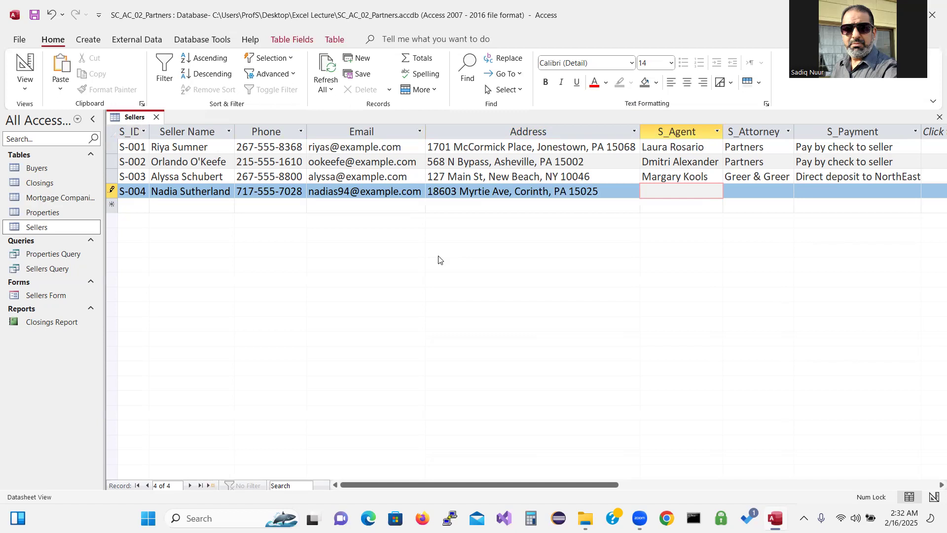
{"action": "key", "text": "Tab"}
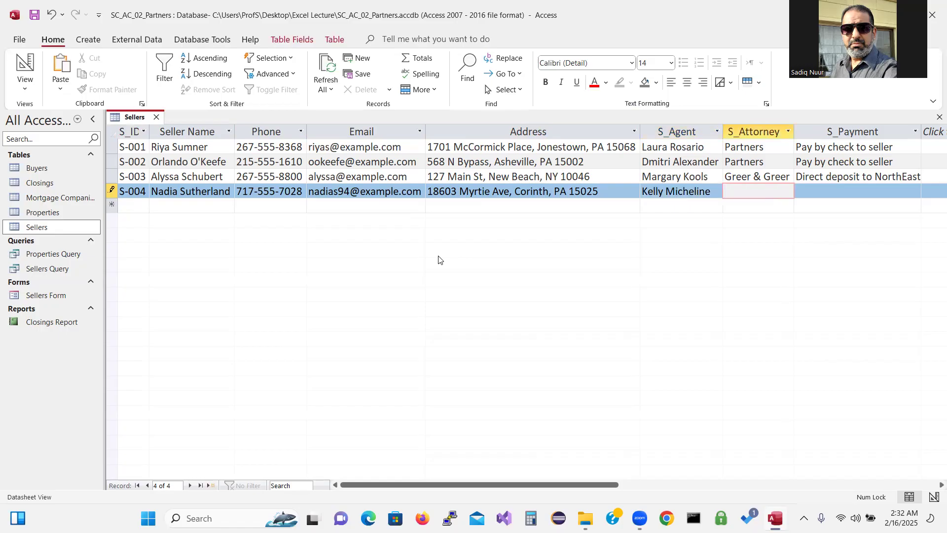
{"action": "type", "text": "Partners"}
{"action": "key", "text": "Tab"}
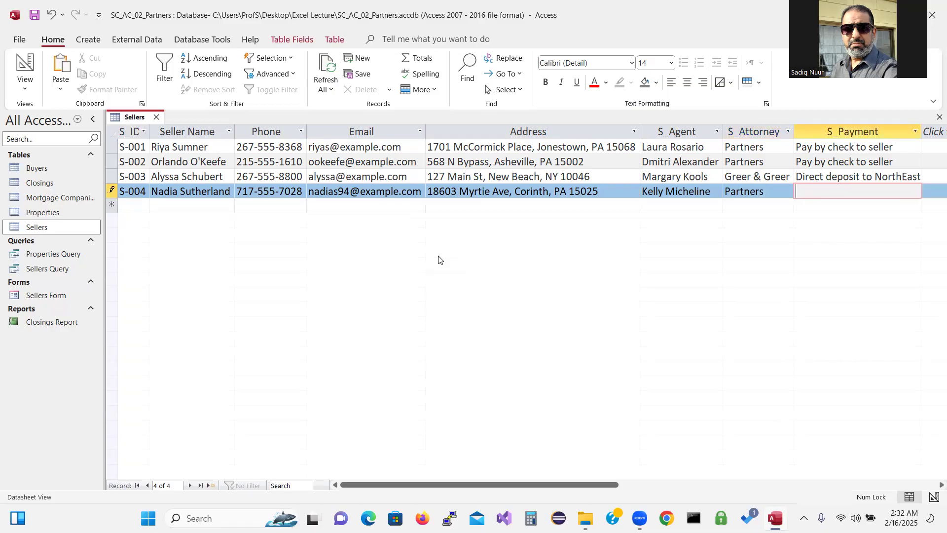
{"action": "type", "text": "Pay by Check to Seller"}
{"action": "key", "text": "Tab"}
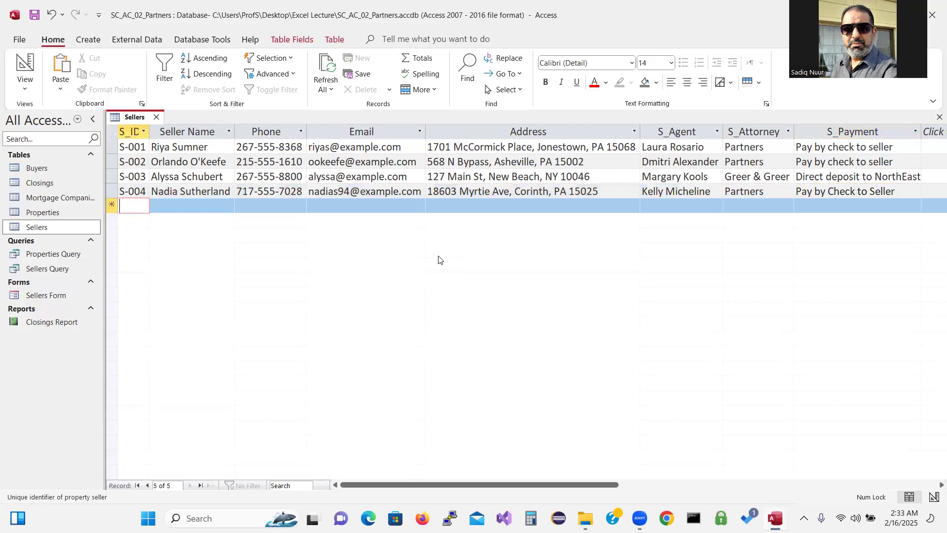
Create record S-005 with the seller's name, phone number, e-mail and postal address
{"action": "type", "text": "S-005"}
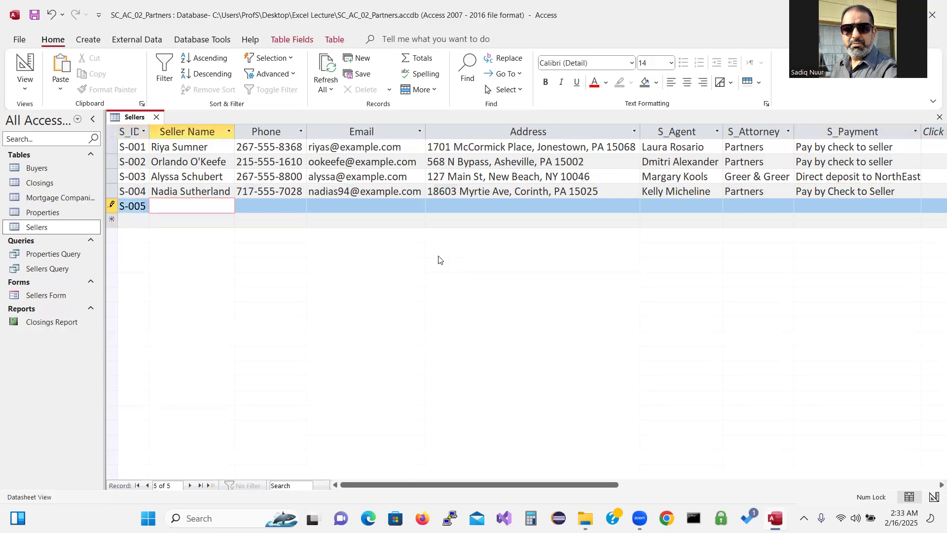
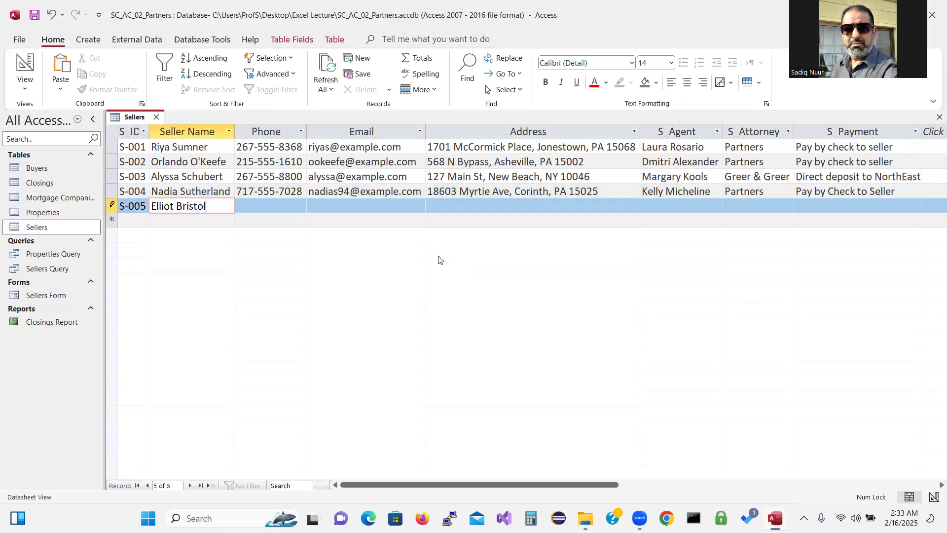
{"action": "key", "text": "Tab"}
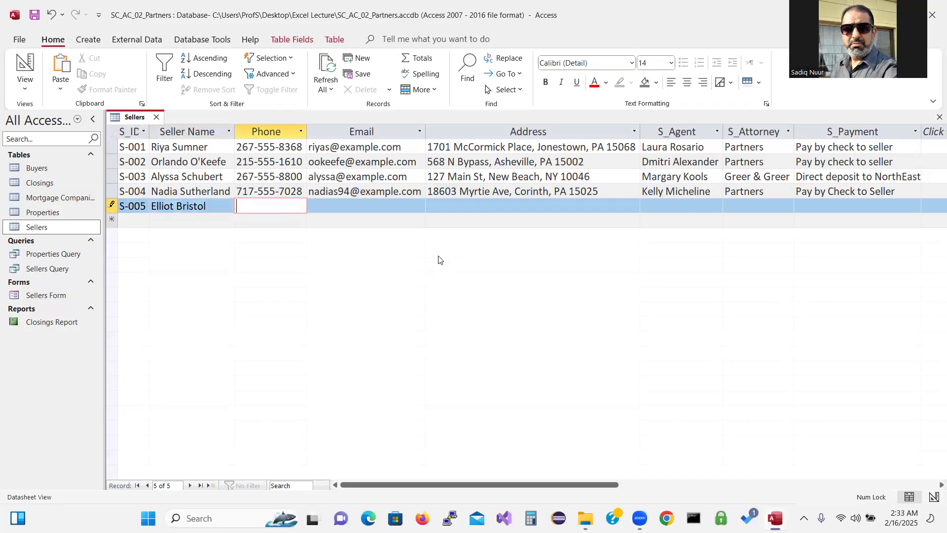
{"action": "type", "text": "814-555-2587"}
{"action": "key", "text": "Tab"}
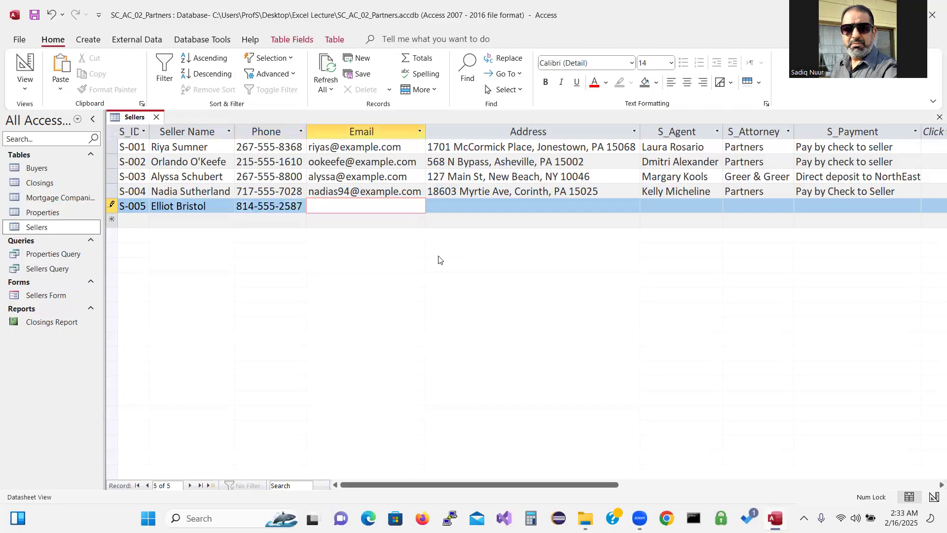
{"action": "type", "text": "eb2004@examp"}
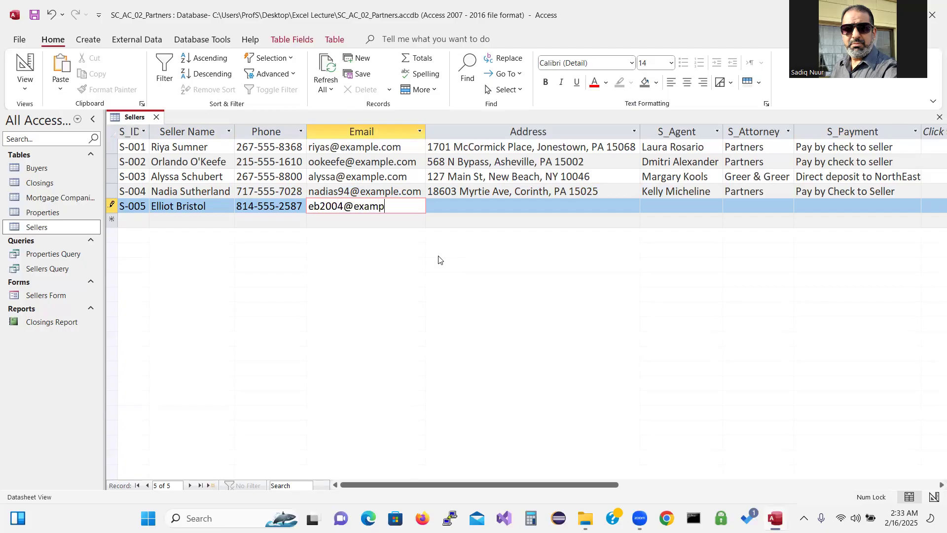
{"action": "type", "text": "le.com"}
{"action": "key", "text": "Tab"}
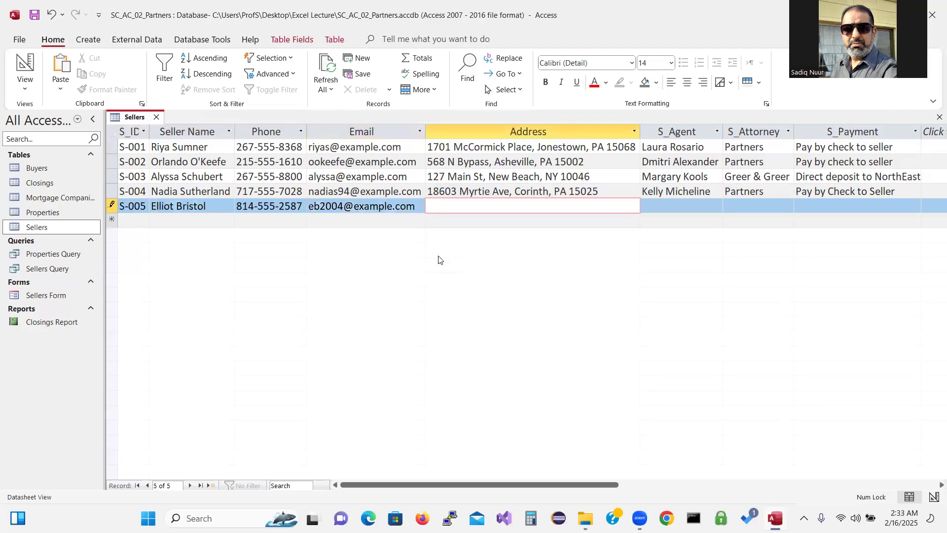
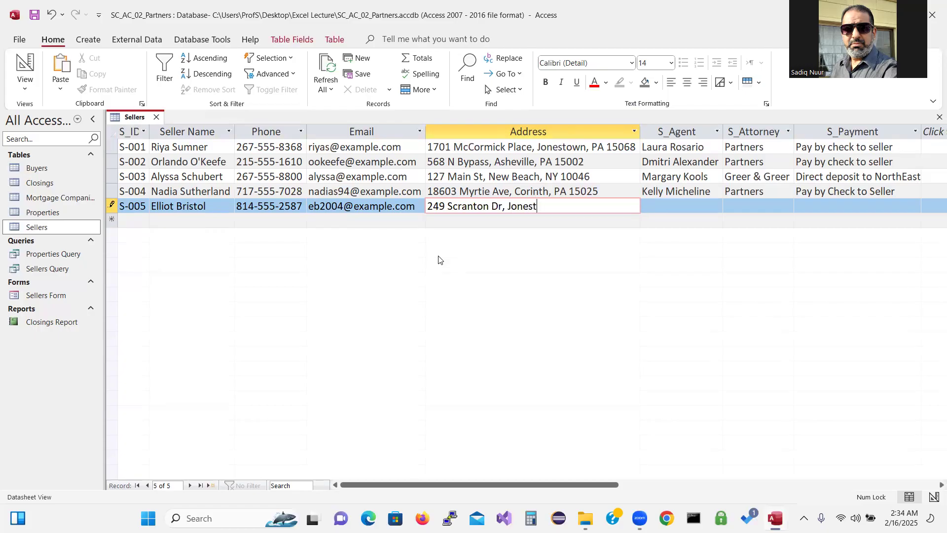
Give S-005 its agent, attorney MidTown Attorney and payment 'Direct Deposit to Main Street Bank'
{"action": "key", "text": "Tab"}
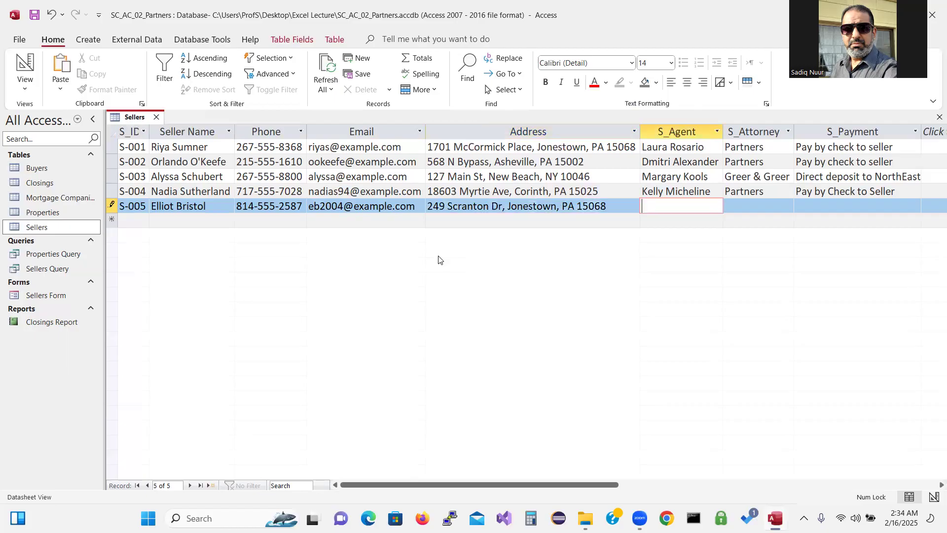
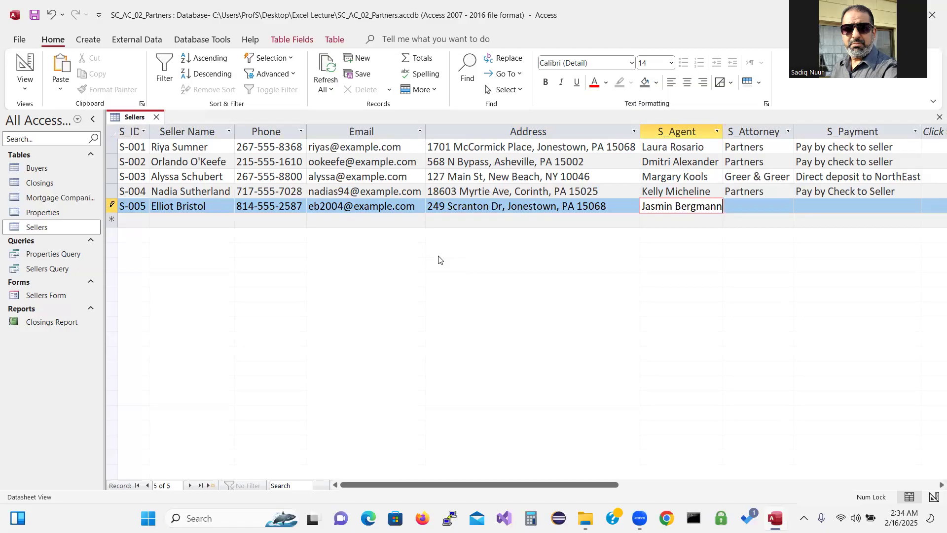
{"action": "key", "text": "Tab"}
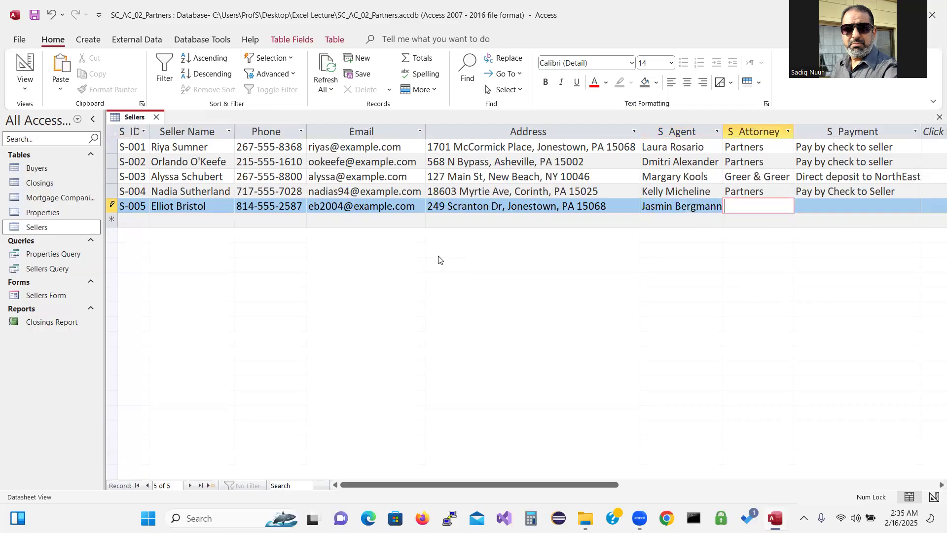
{"action": "type", "text": "Mid"}
{"action": "type", "text": "Town "}
{"action": "type", "text": "Attorneys"}
{"action": "key", "text": "Tab"}
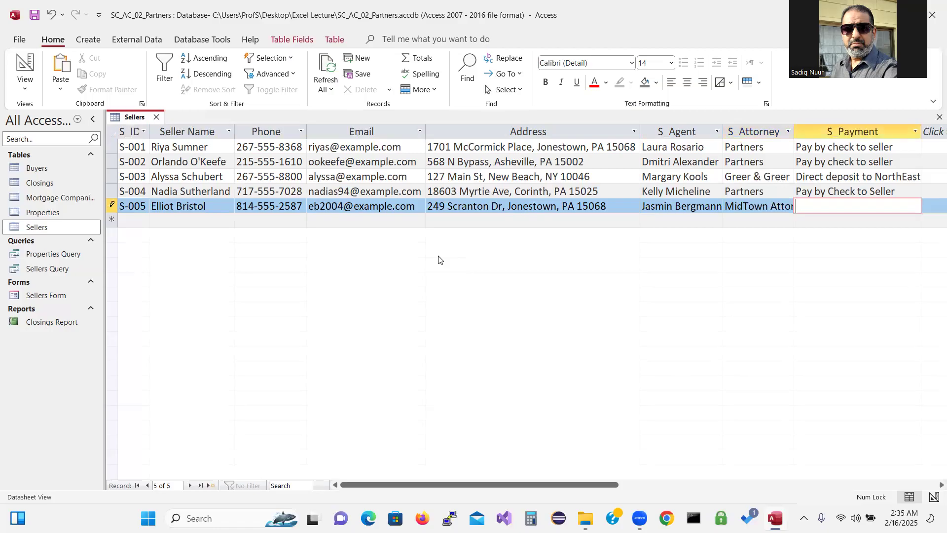
{"action": "double_click", "coordinate": [794, 129]}
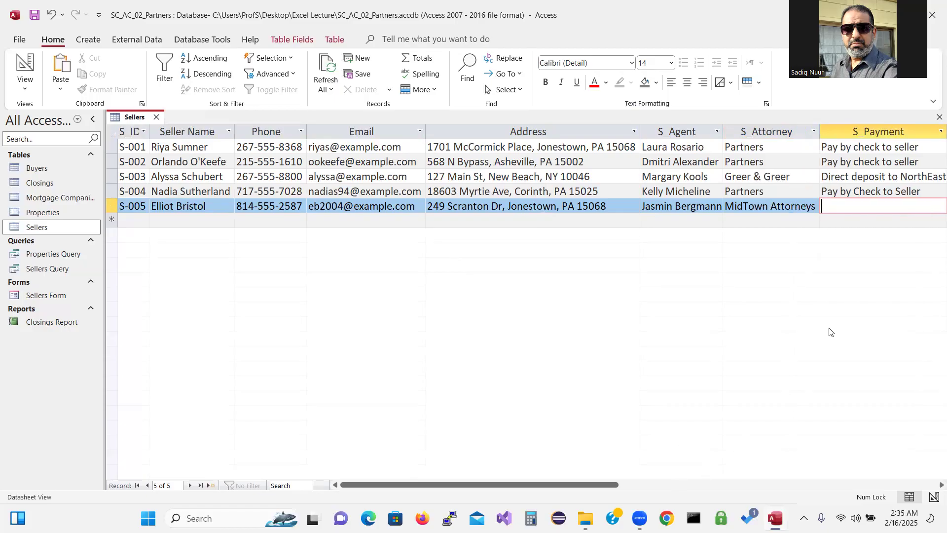
{"action": "type", "text": "Direct "}
{"action": "type", "text": "Deposi"}
{"action": "type", "text": "t"}
{"action": "type", "text": " to "}
{"action": "type", "text": "Main"}
{"action": "type", "text": " Street"}
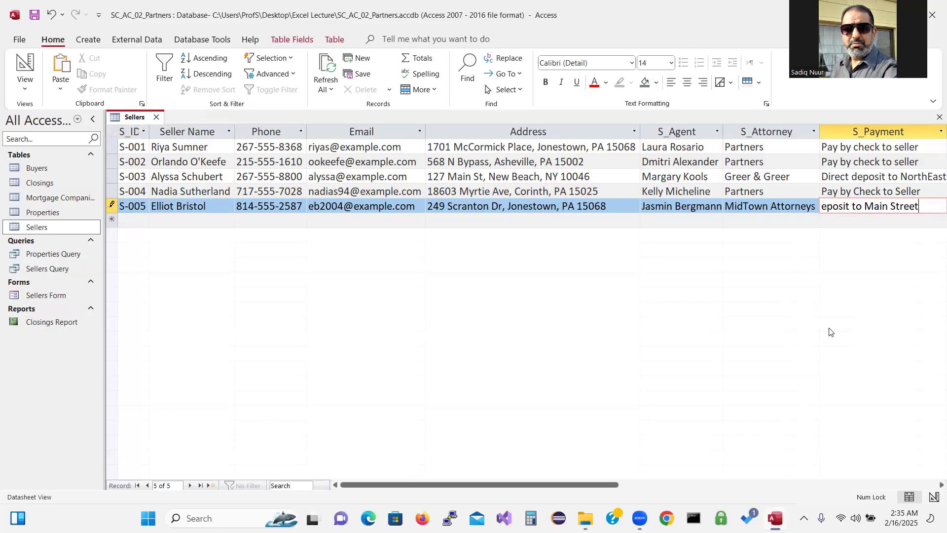
{"action": "type", "text": " Bank"}
{"action": "key", "text": "Tab"}
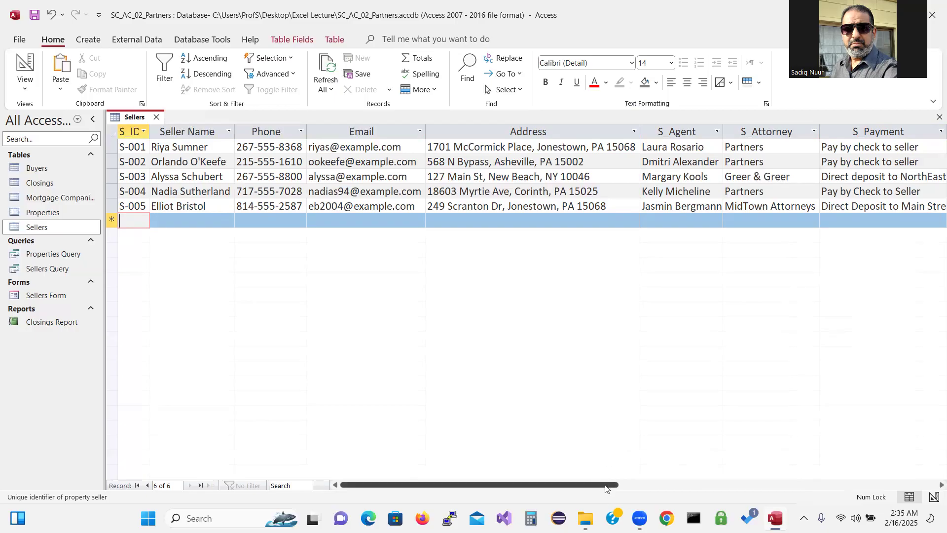
Drag the S_Payment column wider so 'Direct Deposit to Main Street Bank' shows in full
{"action": "left_click_drag", "start_coordinate": [605, 489], "coordinate": [656, 488]}
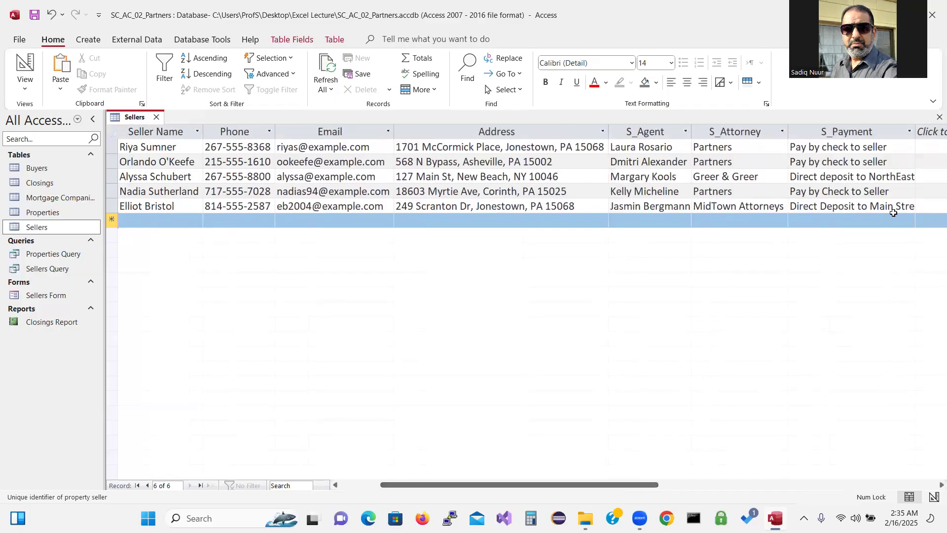
{"action": "left_click_drag", "start_coordinate": [917, 135], "coordinate": [933, 136]}
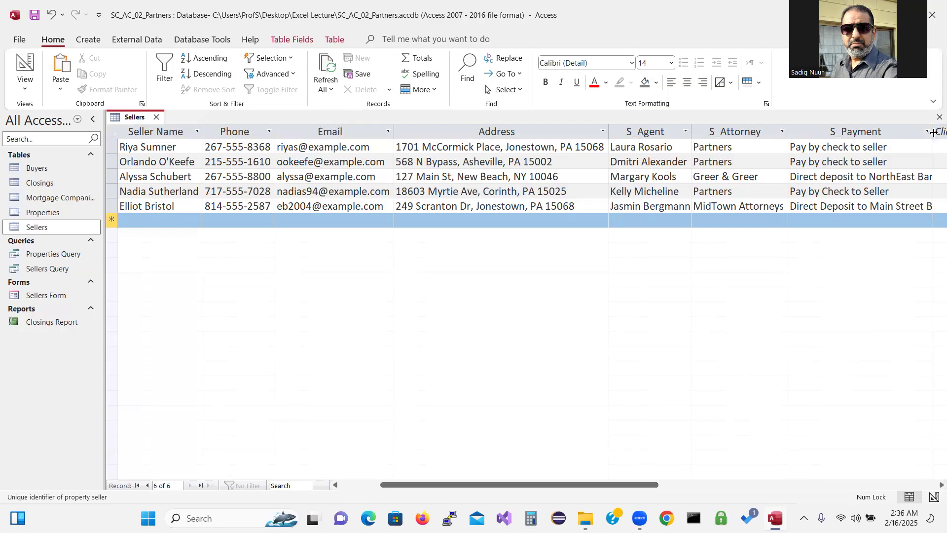
{"action": "mouse_move", "coordinate": [638, 517]}
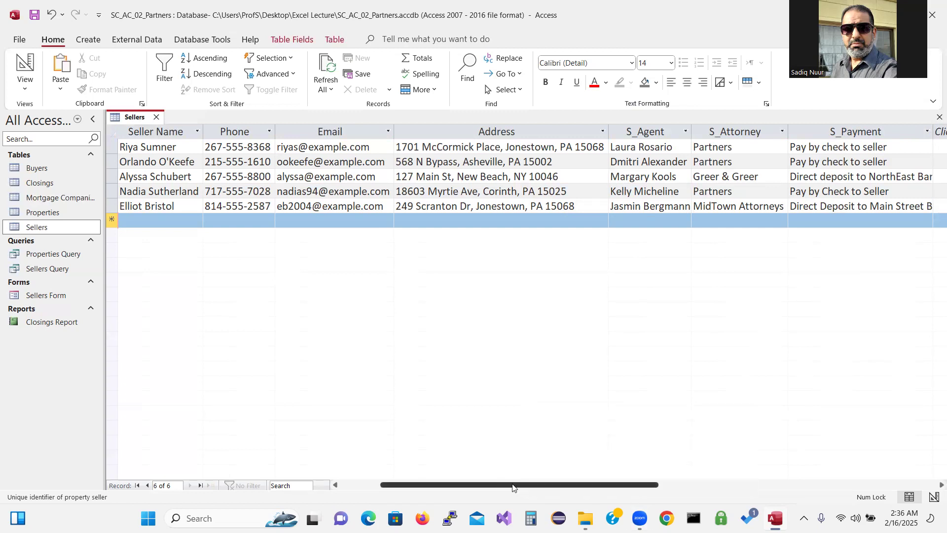
{"action": "left_click_drag", "start_coordinate": [518, 487], "coordinate": [558, 487]}
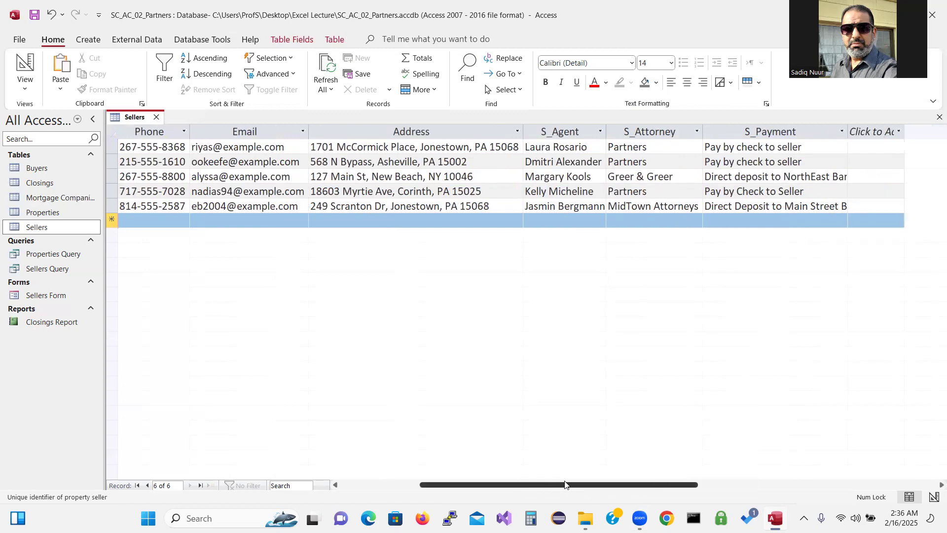
{"action": "left_click", "coordinate": [934, 486]}
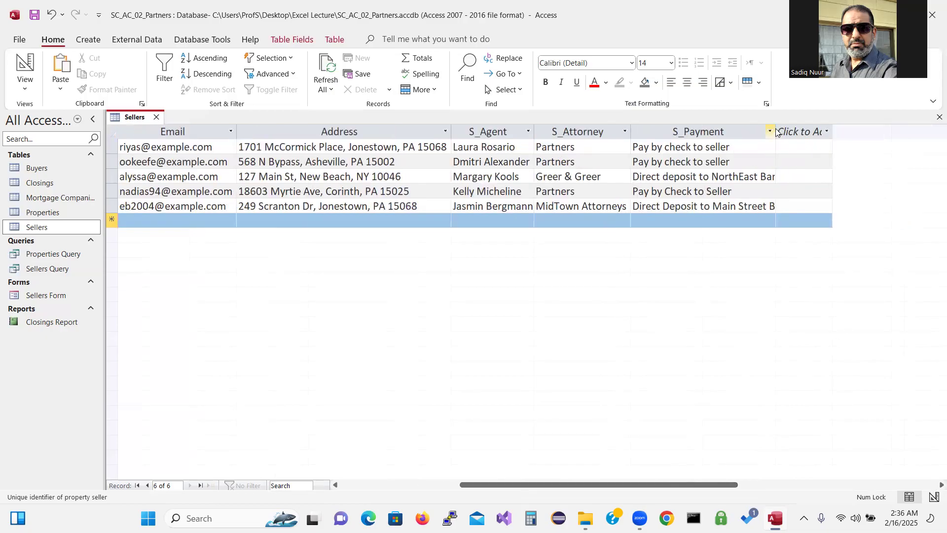
{"action": "left_click_drag", "start_coordinate": [776, 132], "coordinate": [806, 131]}
{"action": "left_click", "coordinate": [812, 132]}
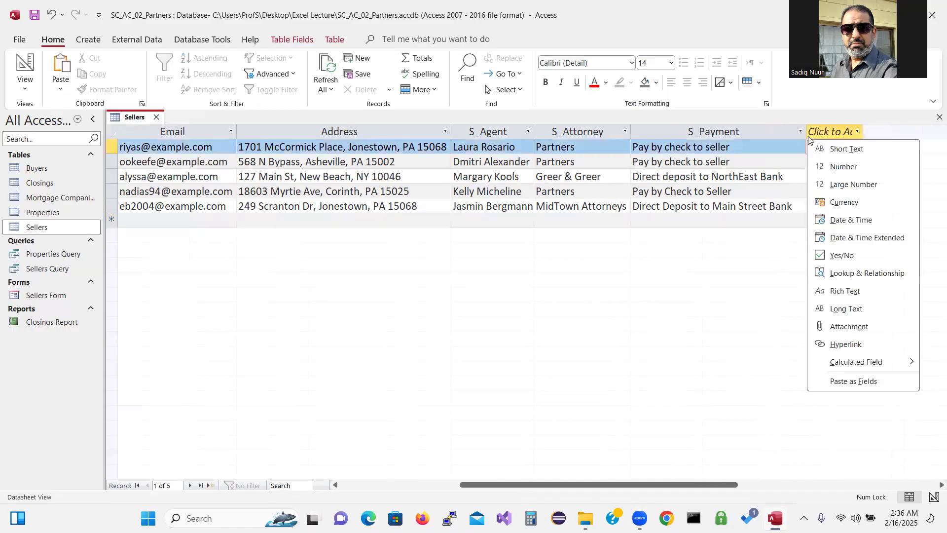
{"action": "left_click", "coordinate": [737, 288]}
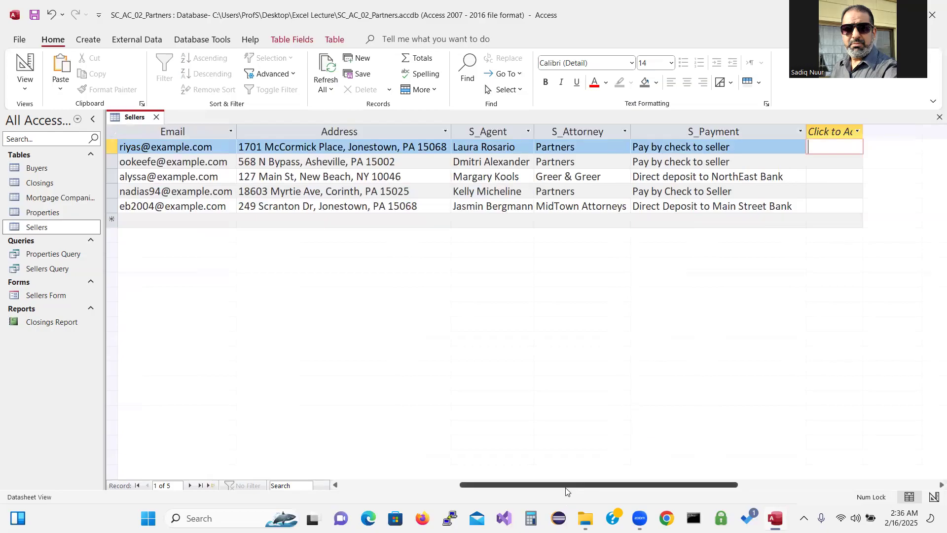
{"action": "left_click_drag", "start_coordinate": [562, 490], "coordinate": [379, 469]}
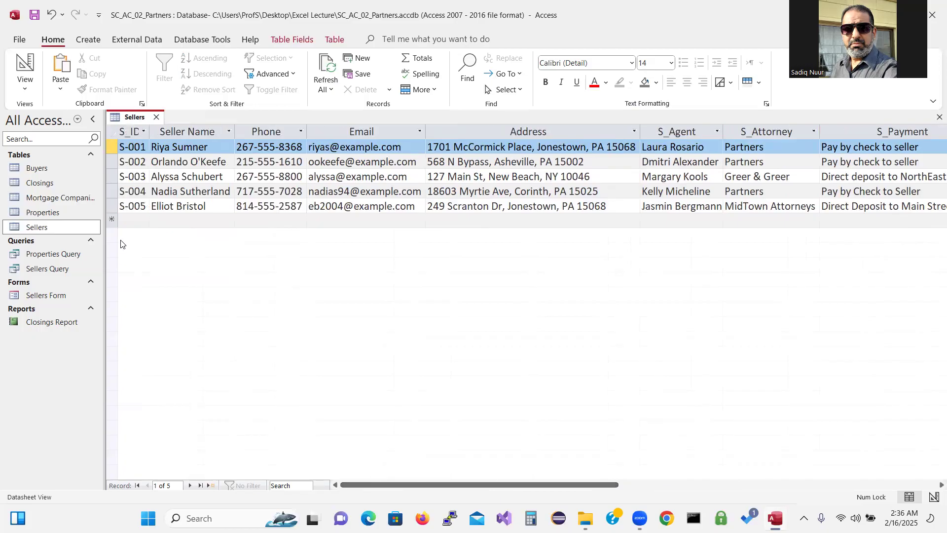
Start record S-006 and enter the seller's name, phone number and e-mail address
{"action": "left_click", "coordinate": [128, 219]}
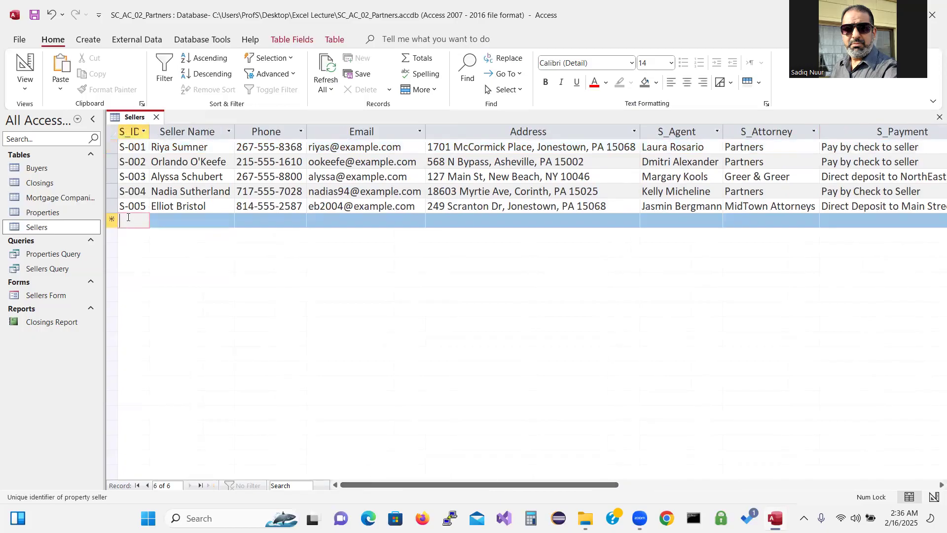
{"action": "type", "text": "S-006"}
{"action": "key", "text": "Tab"}
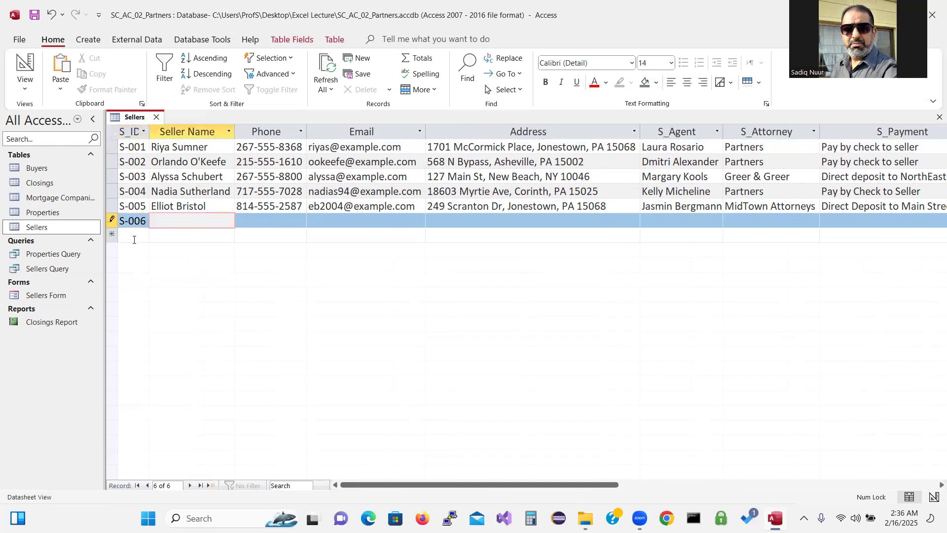
{"action": "key", "text": "Tab"}
{"action": "type", "text": "814"}
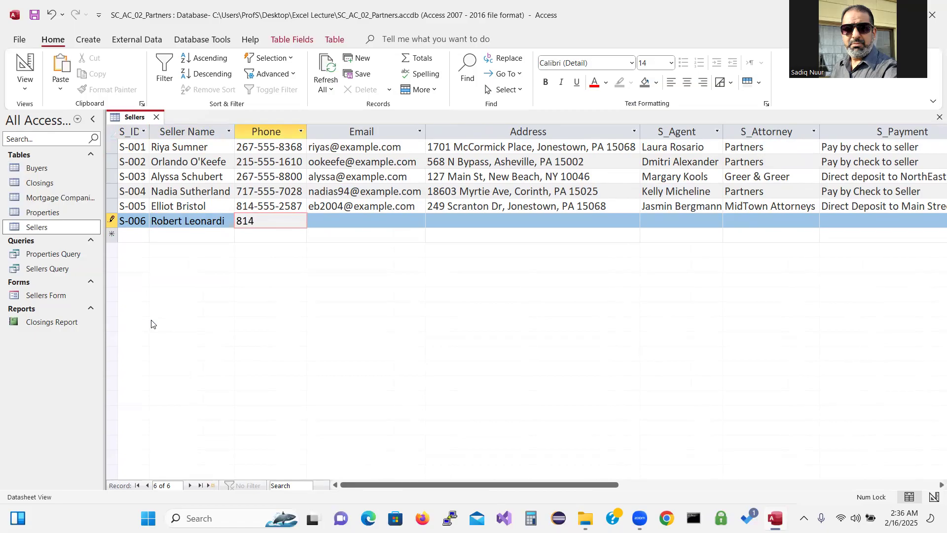
{"action": "type", "text": "-555-8798"}
{"action": "key", "text": "Tab"}
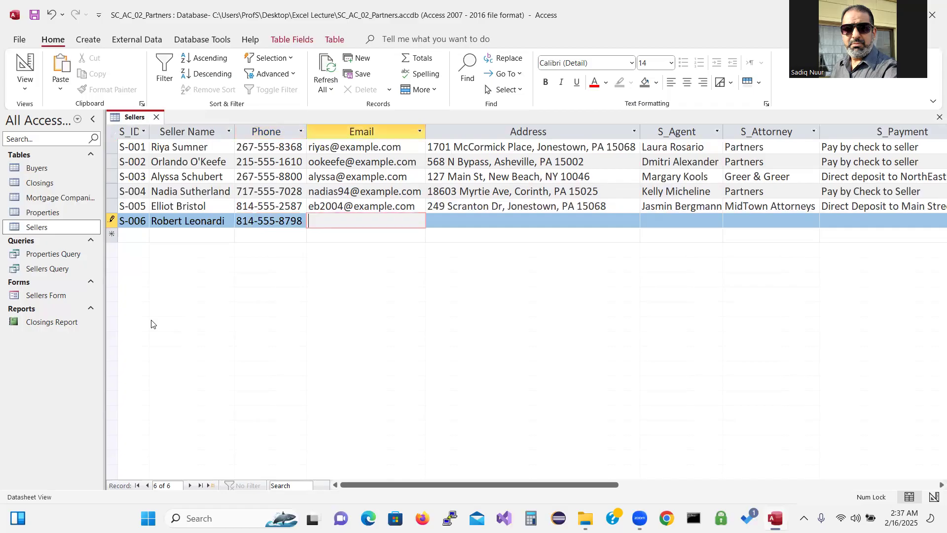
{"action": "type", "text": "robleo@example.com"}
{"action": "key", "text": "Tab"}
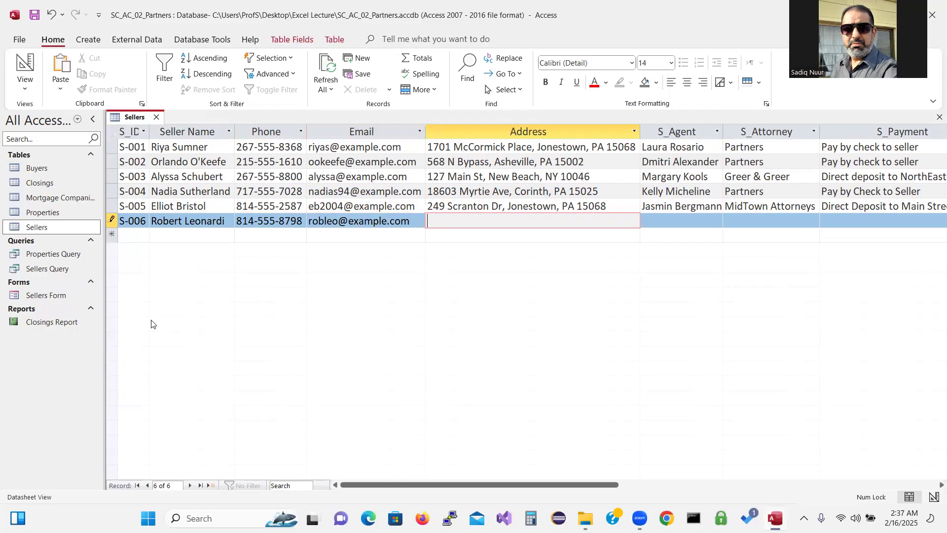
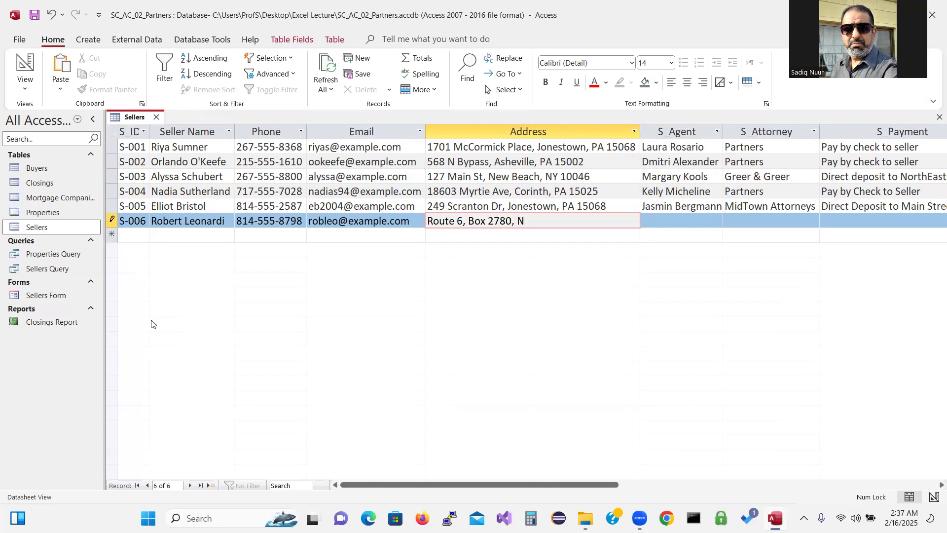
Enter S-006's postal address, agent, attorney Partners and payment 'Direct Deposit to City Bank'
{"action": "key", "text": "Tab"}
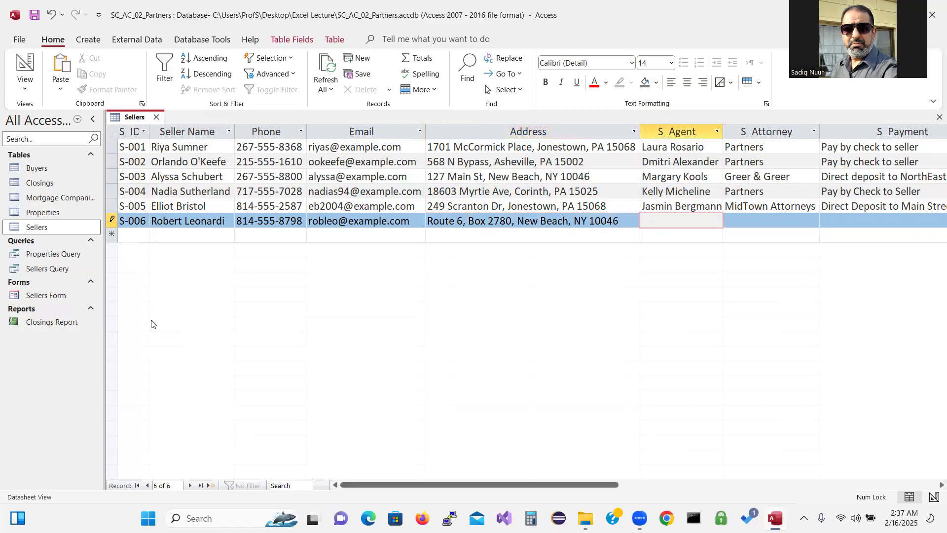
{"action": "key", "text": "Tab"}
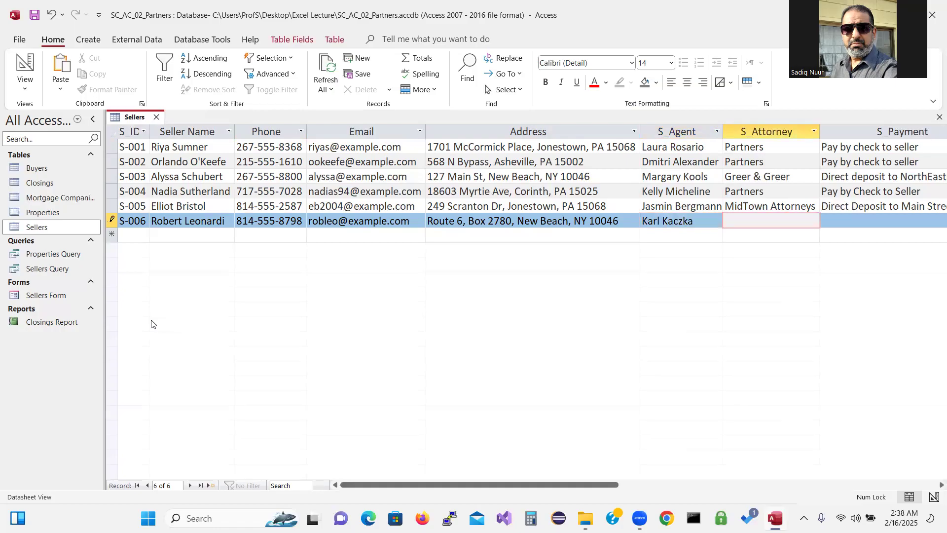
{"action": "type", "text": "Partners"}
{"action": "key", "text": "Tab"}
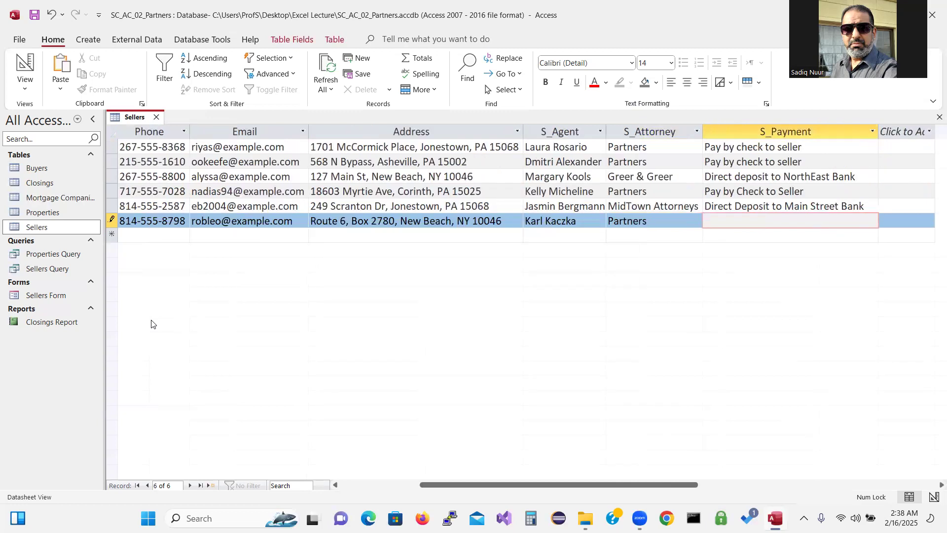
{"action": "type", "text": "Direct Deposit to City Bank"}
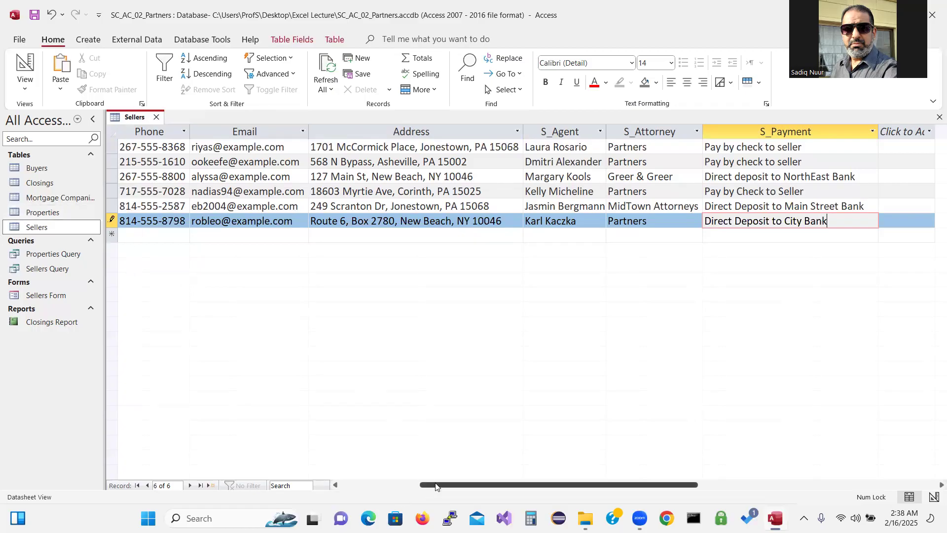
Commit record S-006, close Sellers, and open the Properties table listing P-1 to P-3
{"action": "left_click_drag", "start_coordinate": [435, 485], "coordinate": [345, 493]}
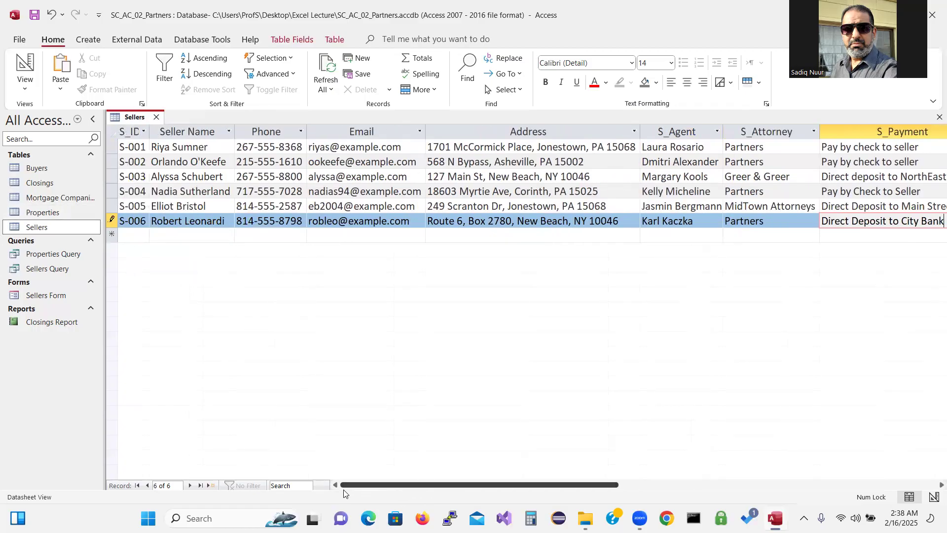
{"action": "left_click", "coordinate": [33, 17]}
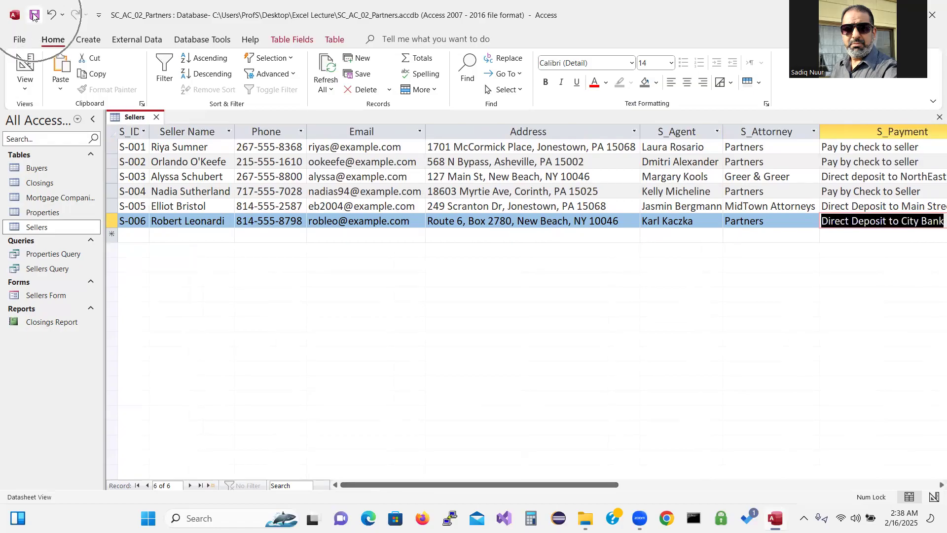
{"action": "left_click", "coordinate": [157, 117]}
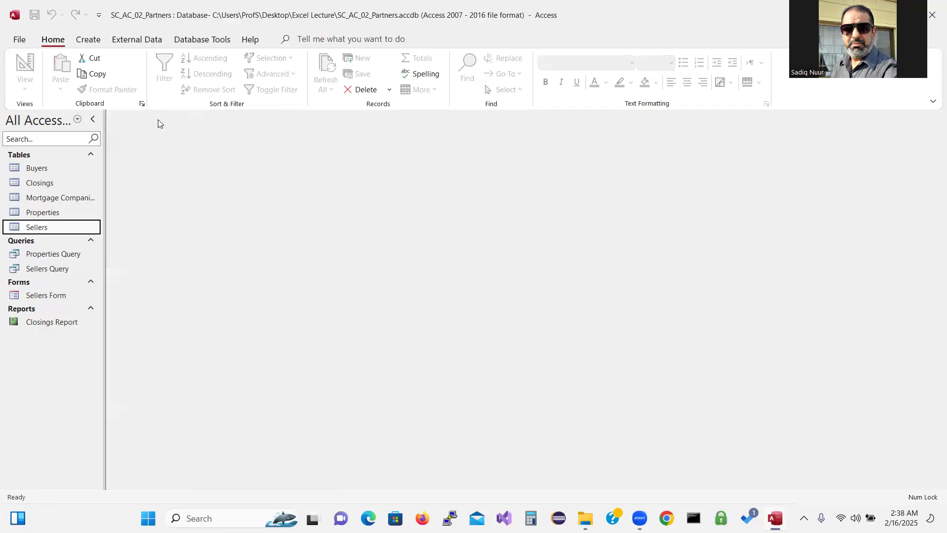
{"action": "double_click", "coordinate": [42, 212]}
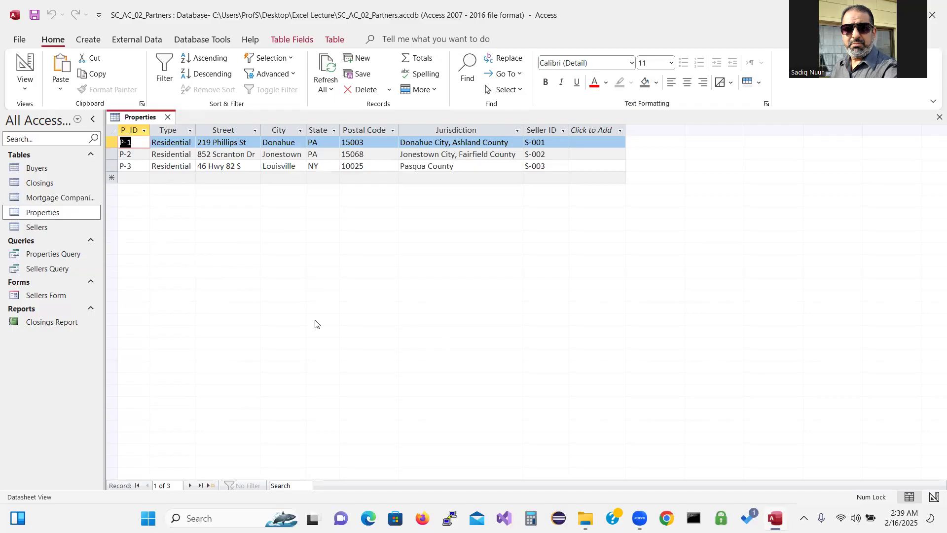
Set datasheet text to size 14 and autofit Type, Street, City, State, Postal Code, Jurisdiction, Seller ID
{"action": "left_click", "coordinate": [671, 62]}
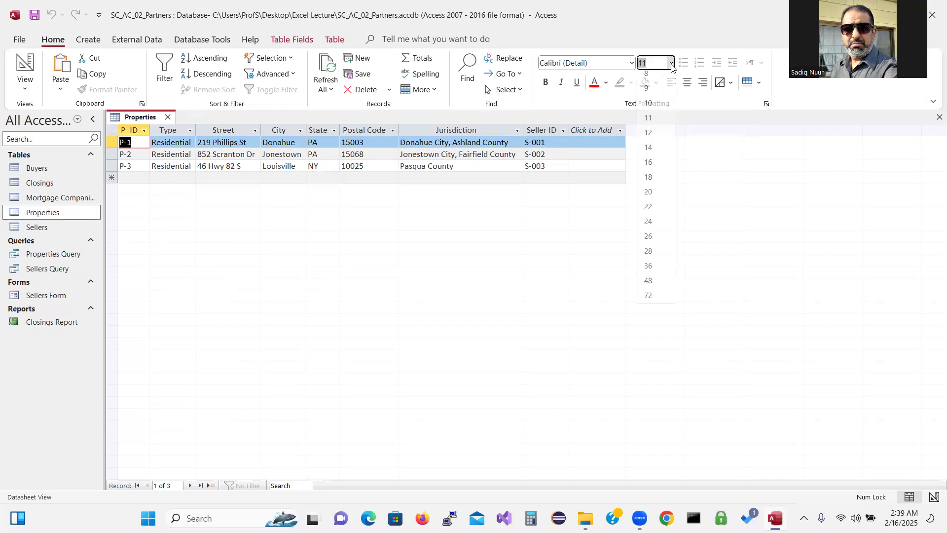
{"action": "left_click", "coordinate": [649, 153]}
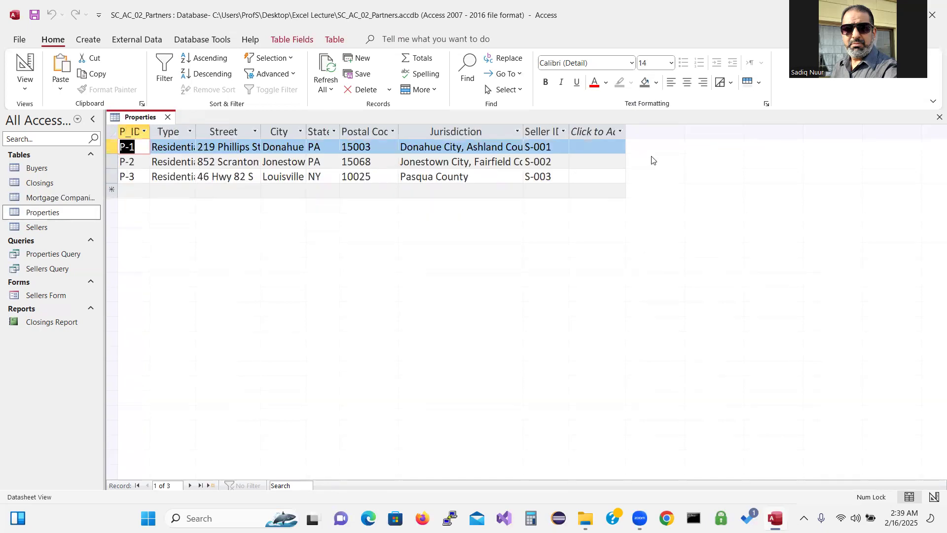
{"action": "double_click", "coordinate": [196, 131]}
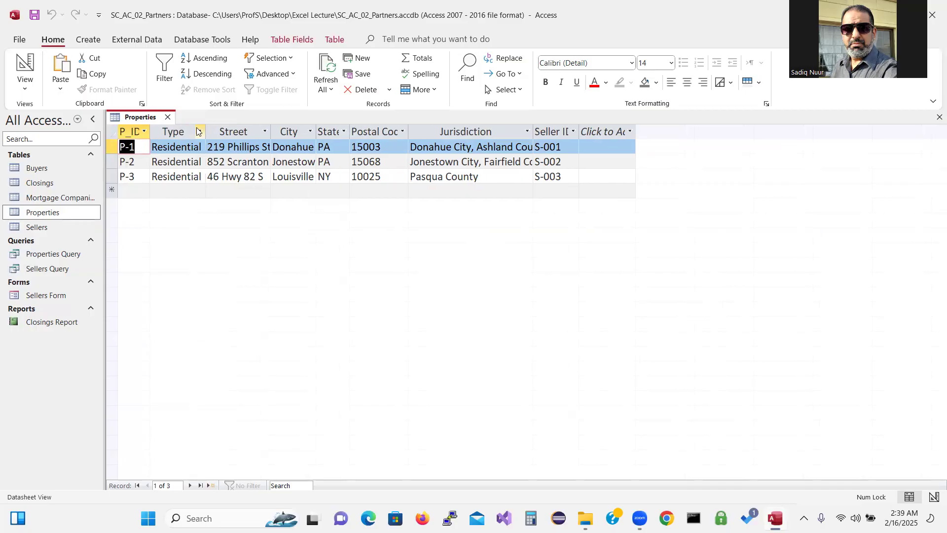
{"action": "double_click", "coordinate": [270, 131]}
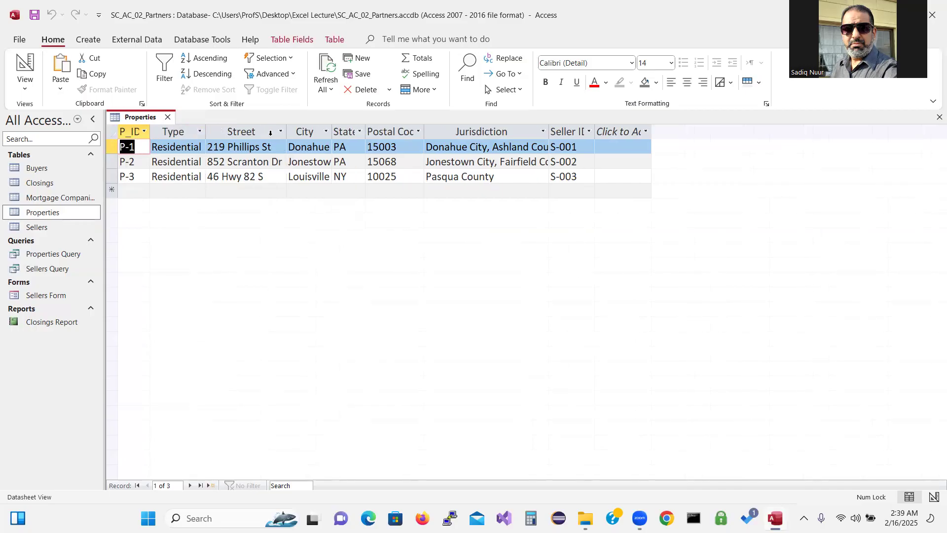
{"action": "double_click", "coordinate": [332, 132]}
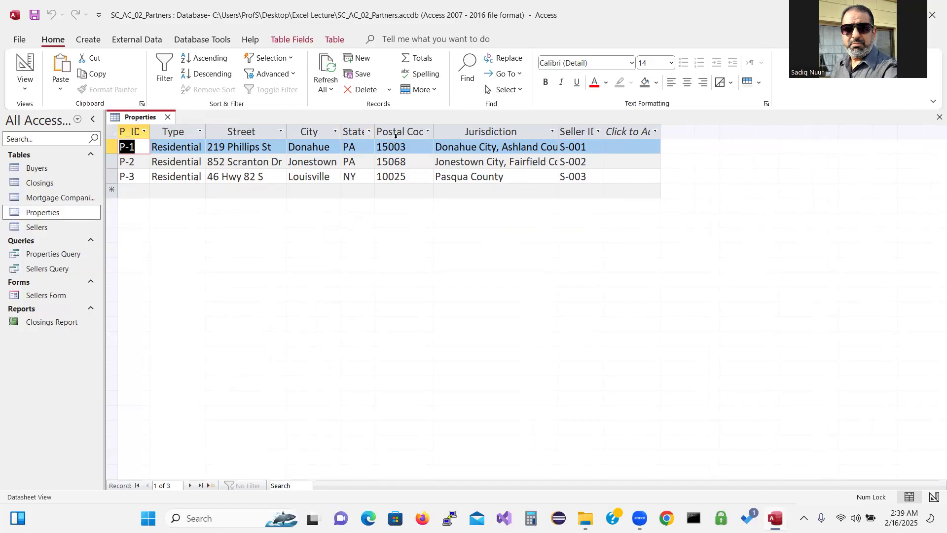
{"action": "double_click", "coordinate": [376, 132]}
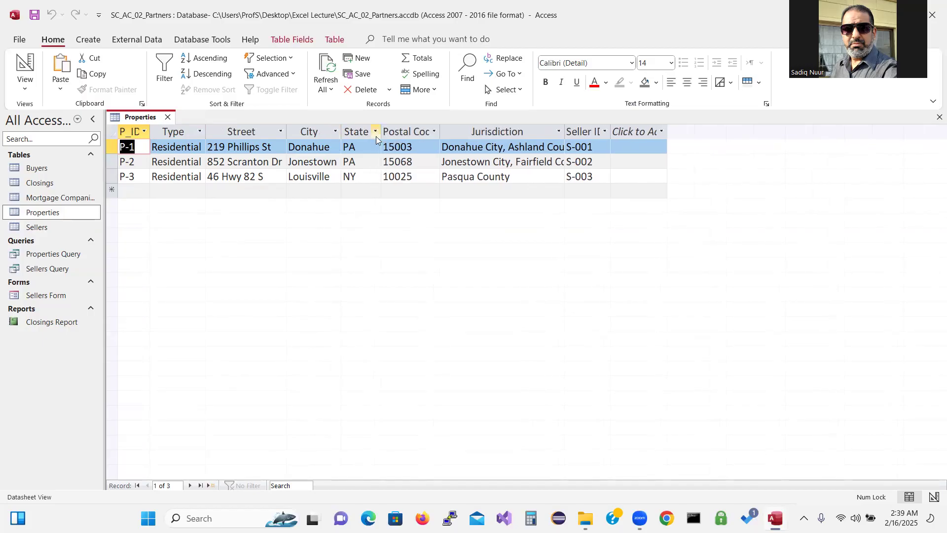
{"action": "double_click", "coordinate": [441, 132]}
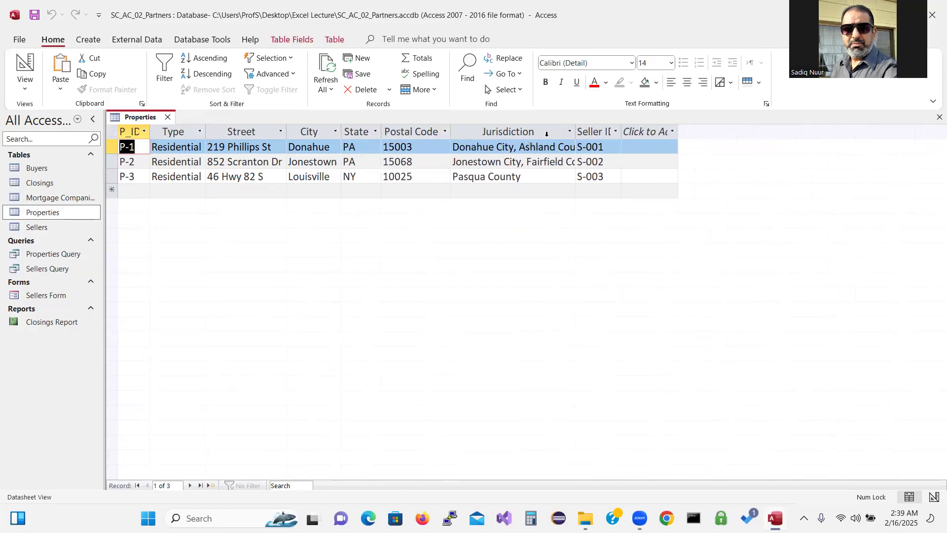
{"action": "double_click", "coordinate": [575, 132]}
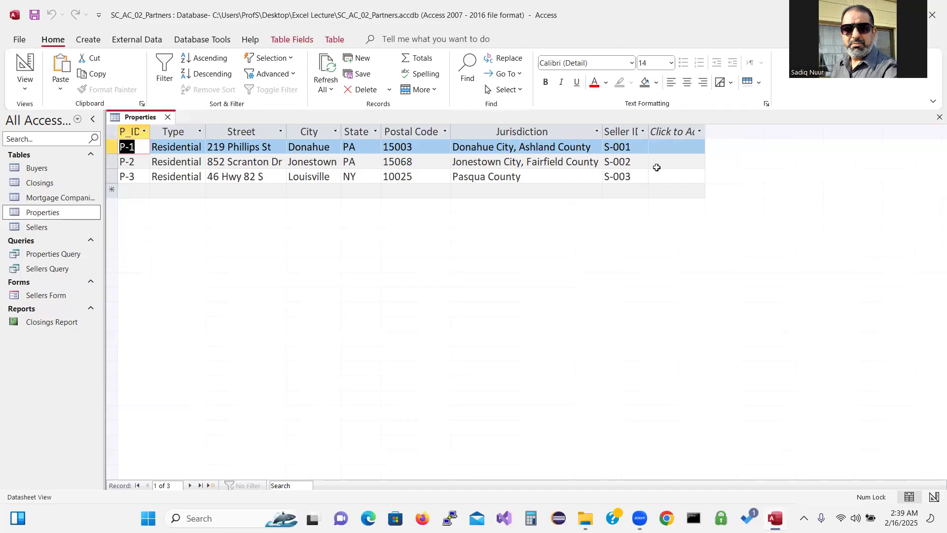
{"action": "double_click", "coordinate": [648, 132]}
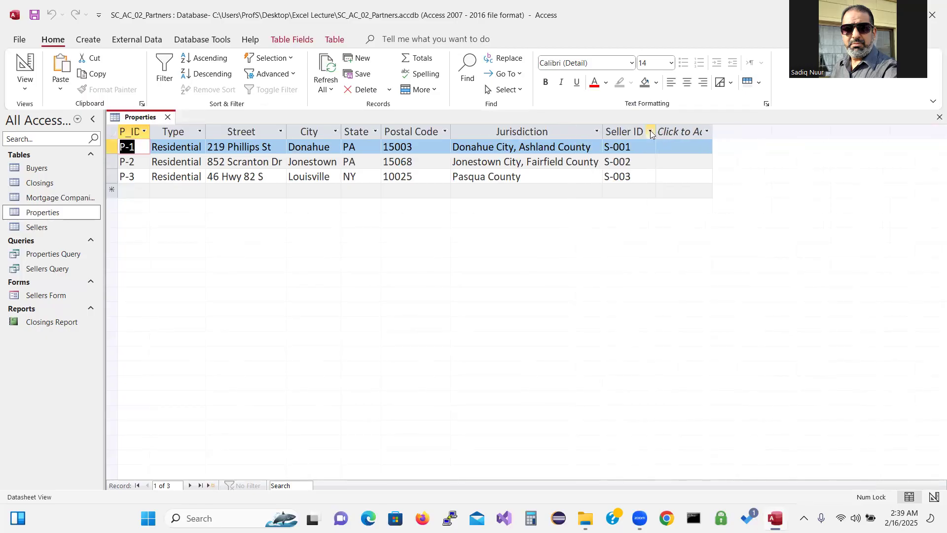
Start record P-4 with Type Commercial, widening the Type column to fit
{"action": "left_click", "coordinate": [127, 190]}
{"action": "type", "text": "P-4"}
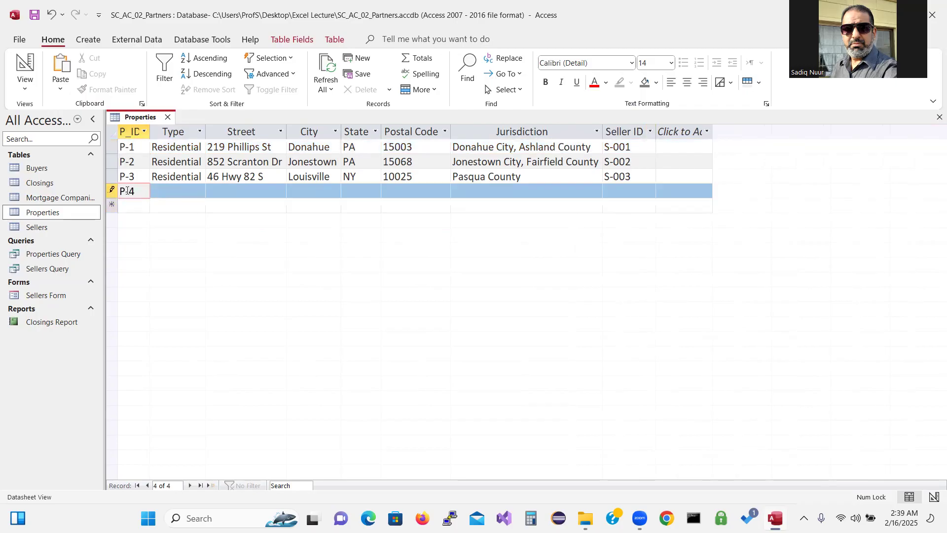
{"action": "key", "text": "Tab"}
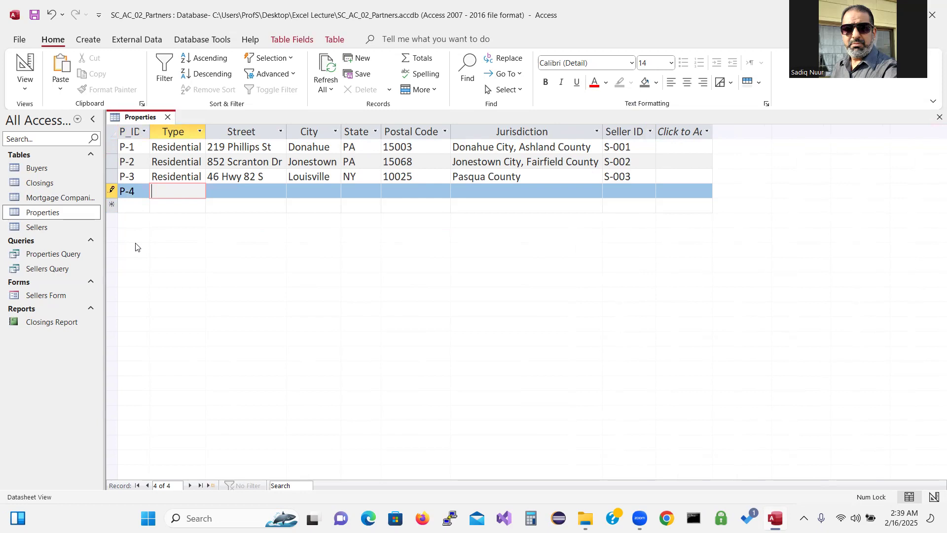
{"action": "type", "text": "Commercial"}
{"action": "key", "text": "Tab"}
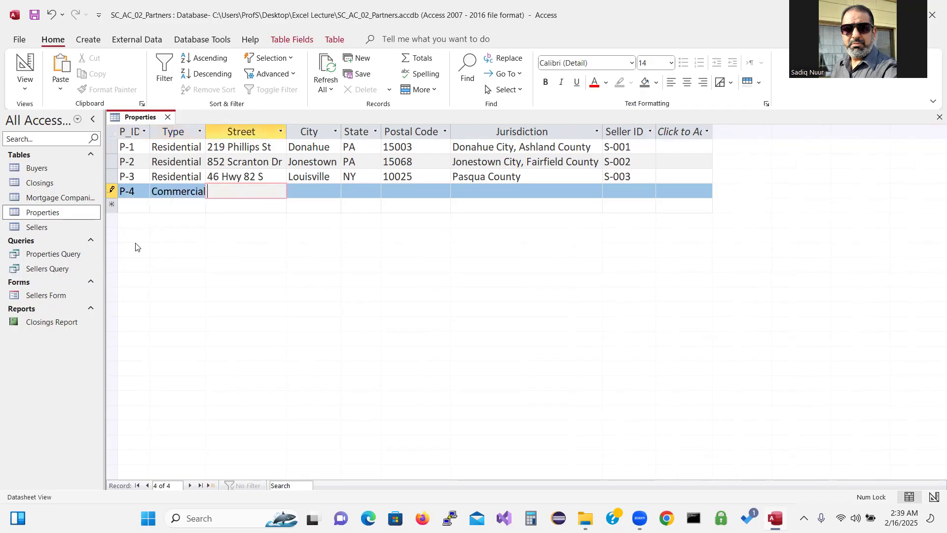
{"action": "double_click", "coordinate": [205, 128]}
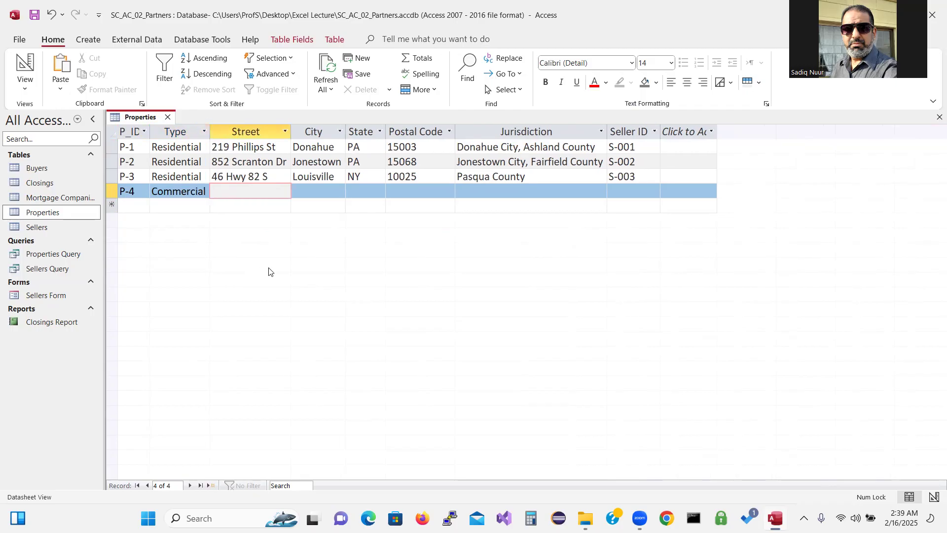
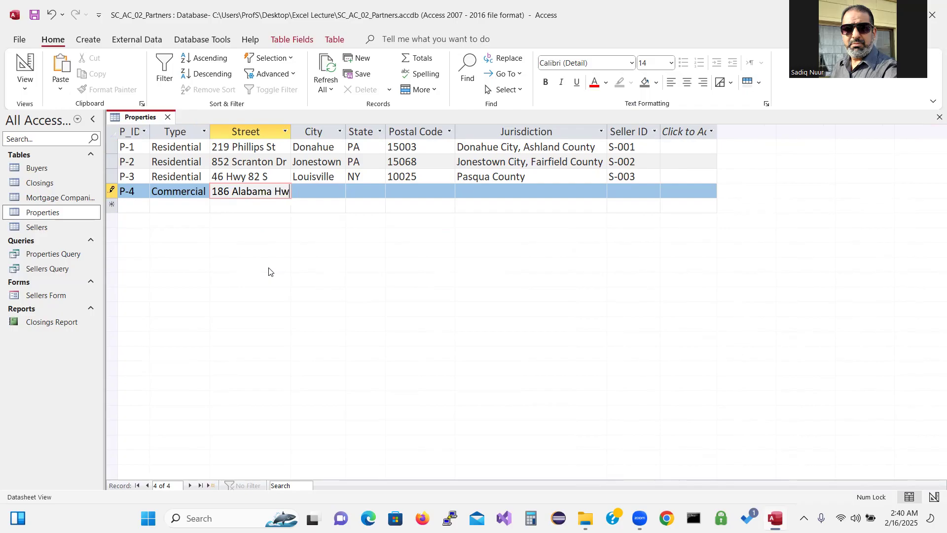
{"action": "key", "text": "Tab"}
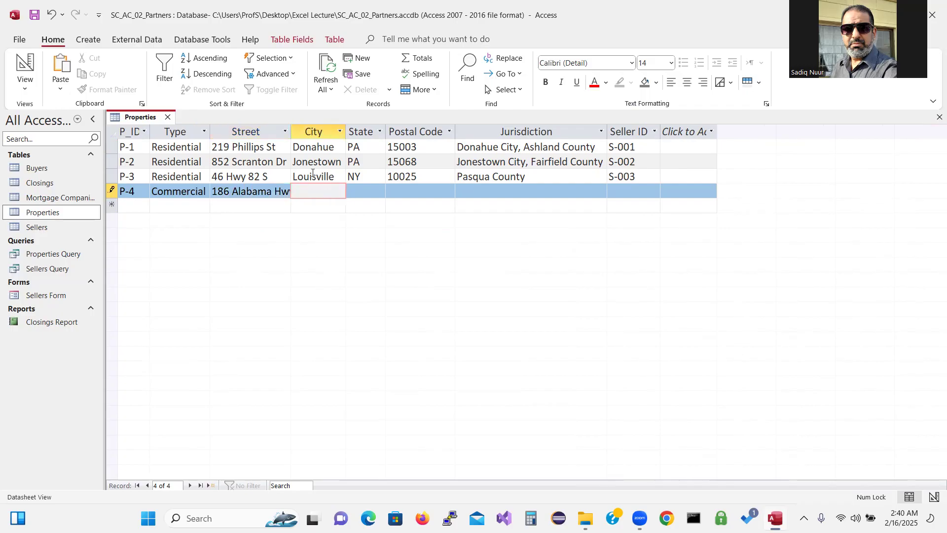
{"action": "double_click", "coordinate": [293, 129]}
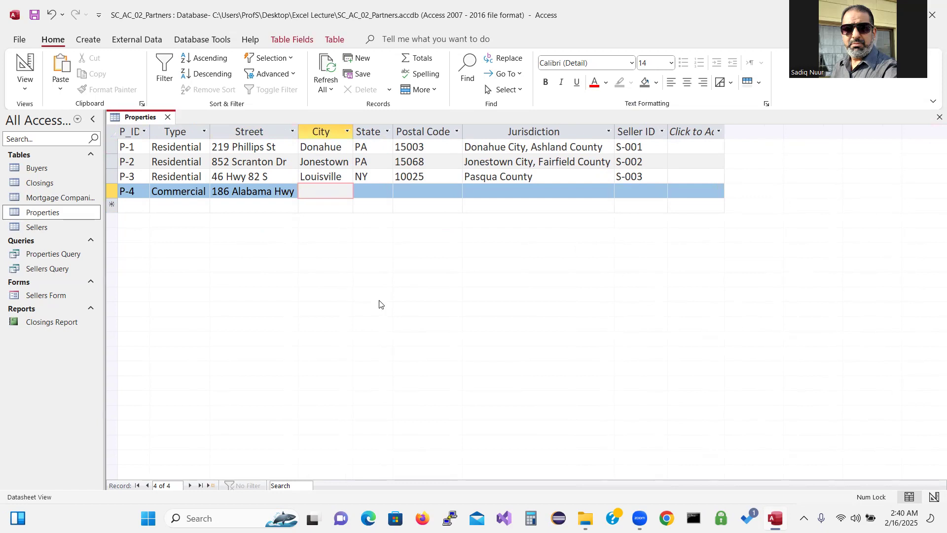
{"action": "type", "text": "Hartford"}
Enter state PA and postal code 15031 for record P-4
{"action": "key", "text": "Tab"}
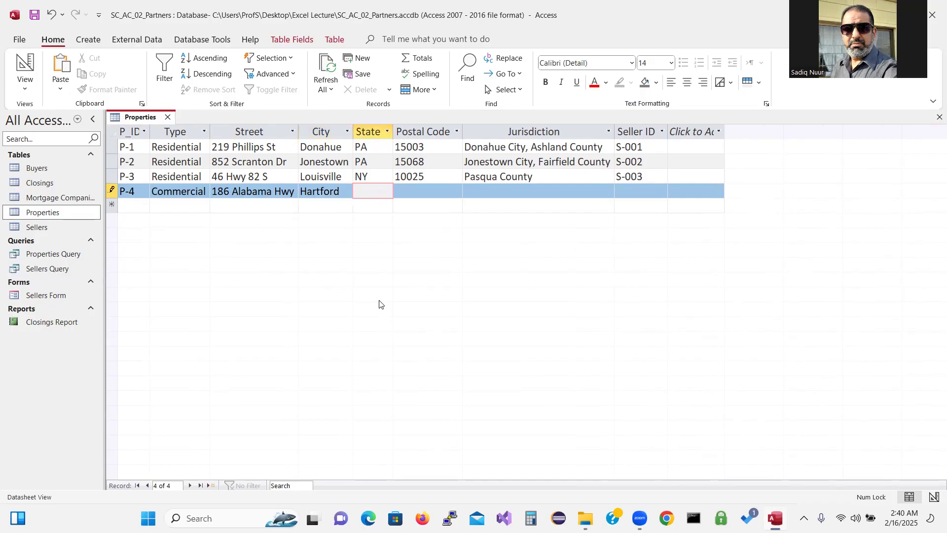
{"action": "type", "text": "PA"}
{"action": "key", "text": "Tab"}
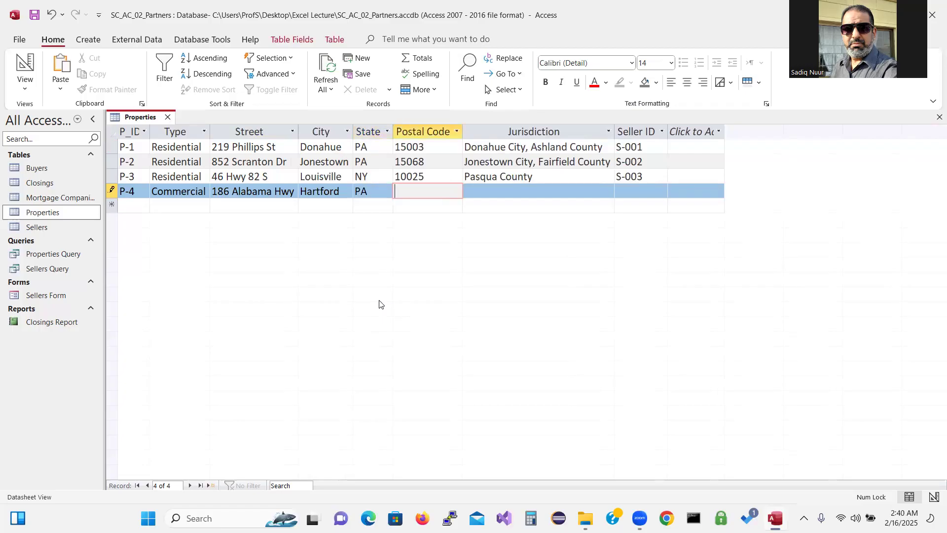
{"action": "type", "text": "15031"}
{"action": "key", "text": "Tab"}
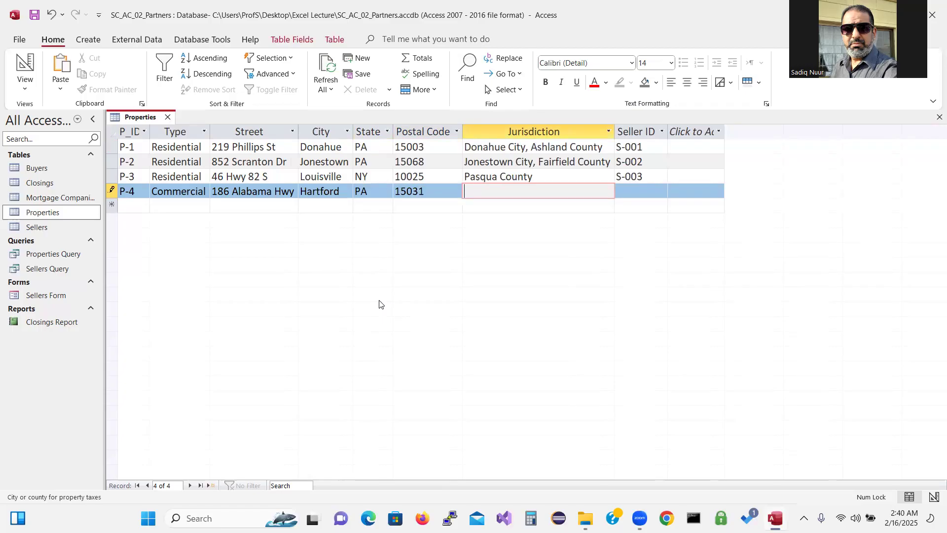
Enter jurisdiction Hartford City, Knox County and seller S-004, then save the record
{"action": "type", "text": "Hartford City, Knox Couty"}
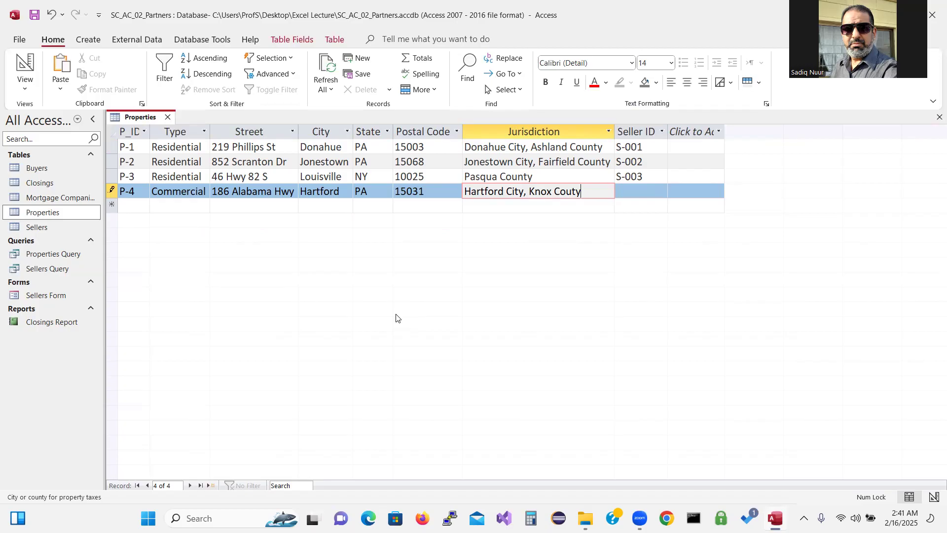
{"action": "key", "text": "BackSpace"}
{"action": "key", "text": "BackSpace"}
{"action": "type", "text": "m"}
{"action": "key", "text": "BackSpace"}
{"action": "type", "text": "nty"}
{"action": "key", "text": "Tab"}
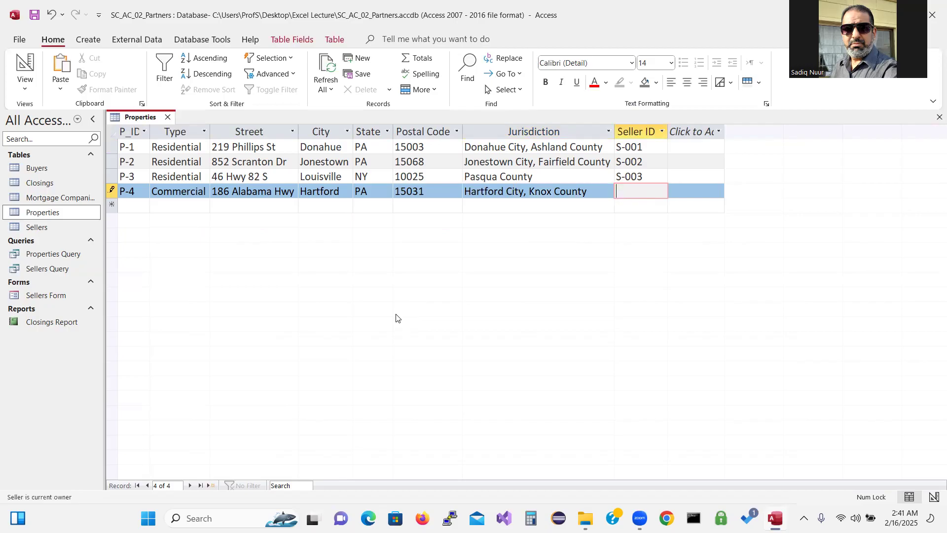
{"action": "type", "text": "S-004"}
{"action": "key", "text": "Tab"}
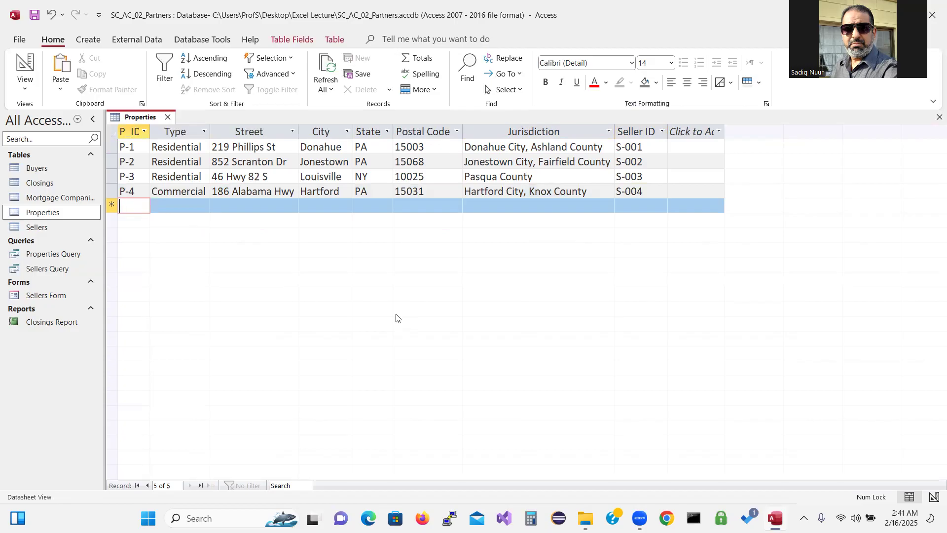
Give the new fifth record the ID P-005, then place the cursor inside P-1's ID
{"action": "type", "text": "P"}
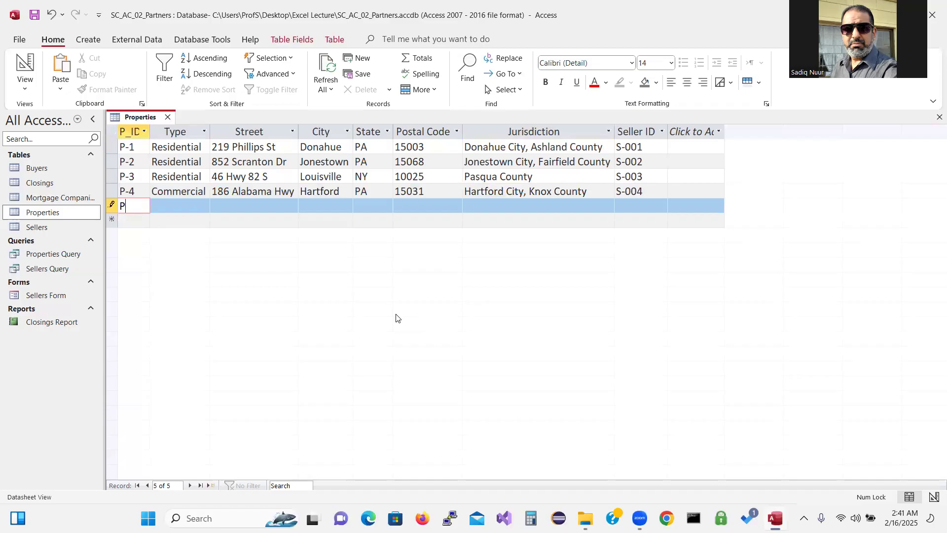
{"action": "type", "text": "-005"}
{"action": "key", "text": "Tab"}
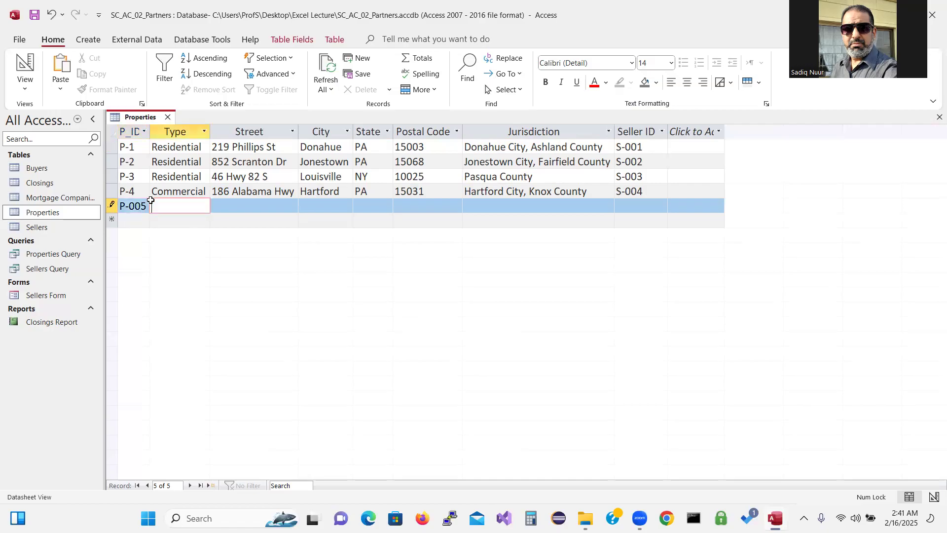
{"action": "left_click", "coordinate": [129, 149]}
Pad the first two IDs to P-001 and P-002
{"action": "type", "text": "00"}
{"action": "key", "text": "Tab"}
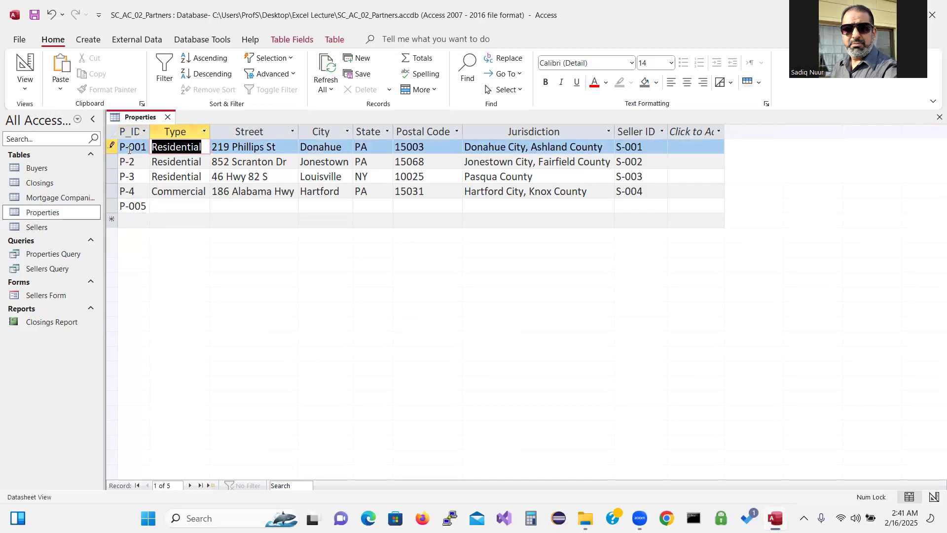
{"action": "key", "text": "Down"}
{"action": "key", "text": "Left"}
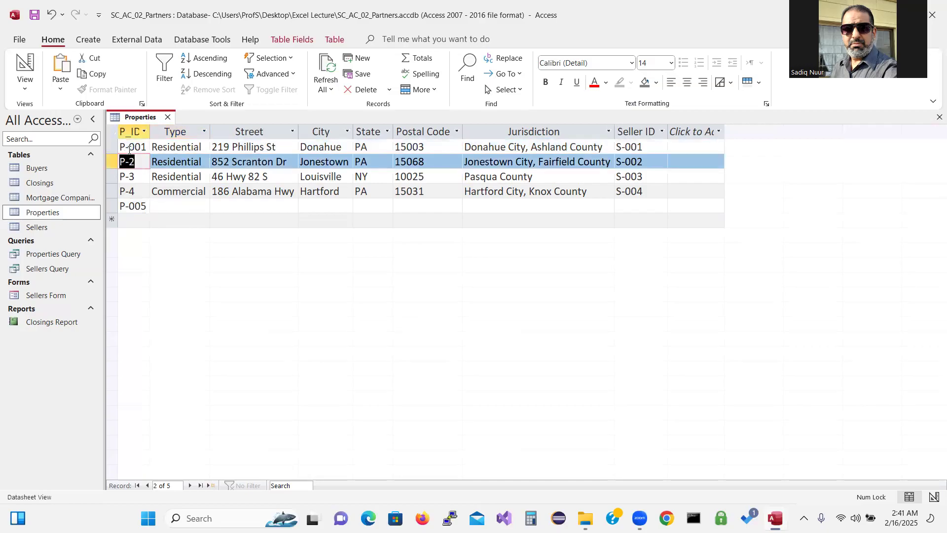
{"action": "left_click", "coordinate": [130, 163]}
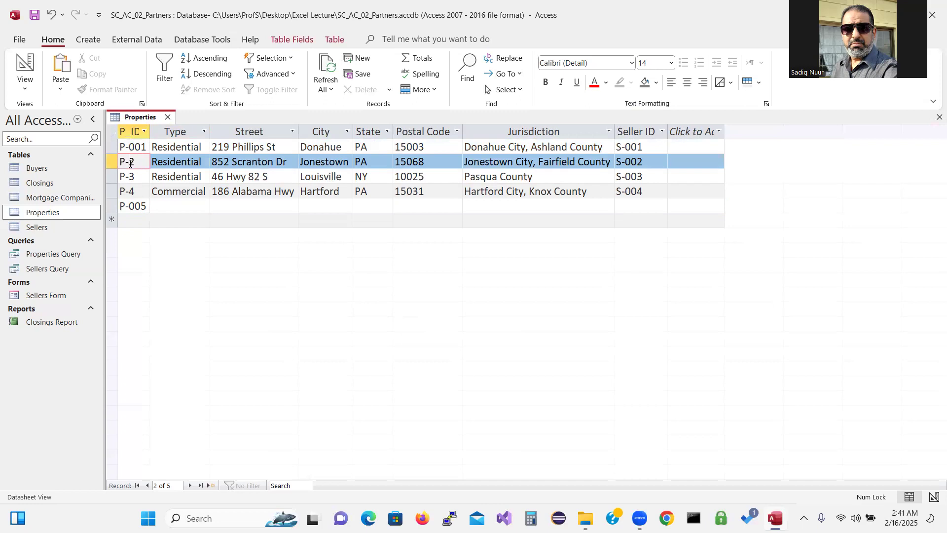
{"action": "type", "text": "00"}
{"action": "key", "text": "Down"}
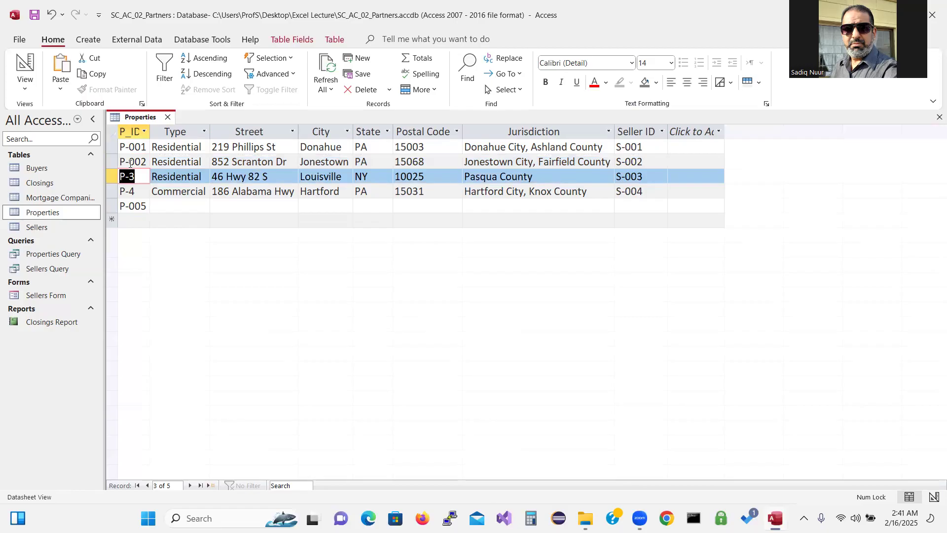
Pad the third and fourth IDs to P-003 and P-004
{"action": "key", "text": "Tab"}
{"action": "key", "text": "shift+Tab"}
{"action": "left_click", "coordinate": [130, 178]}
{"action": "type", "text": "00"}
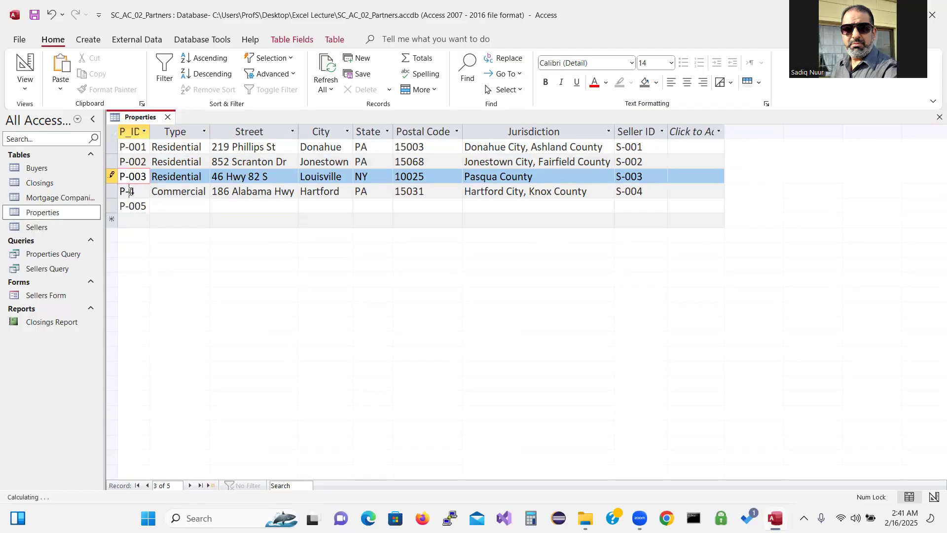
{"action": "left_click", "coordinate": [130, 192]}
{"action": "type", "text": "00"}
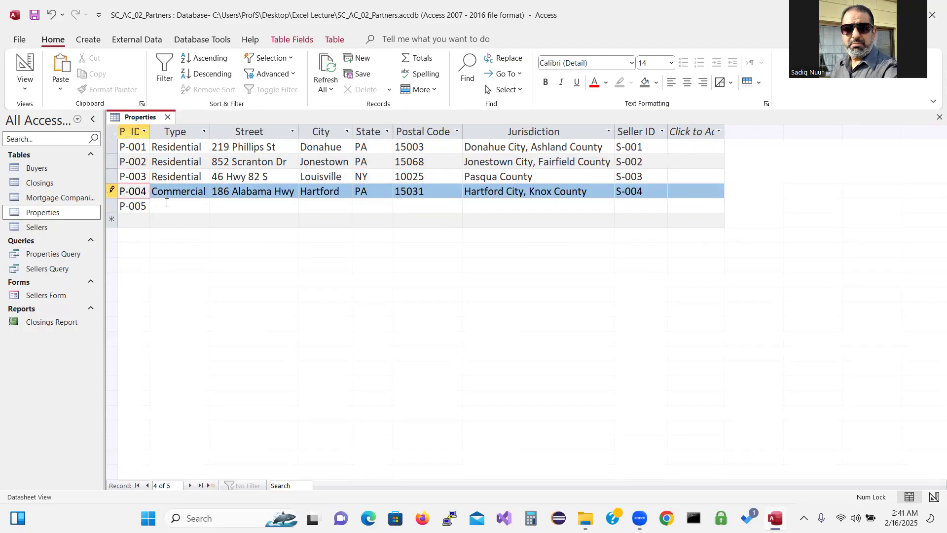
{"action": "left_click", "coordinate": [172, 206]}
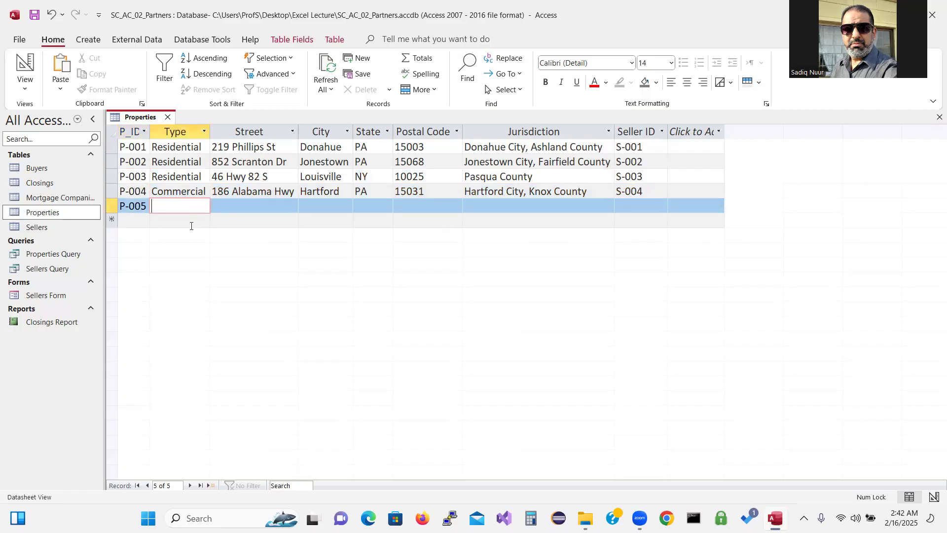
{"action": "type", "text": "Residential"}
{"action": "key", "text": "Tab"}
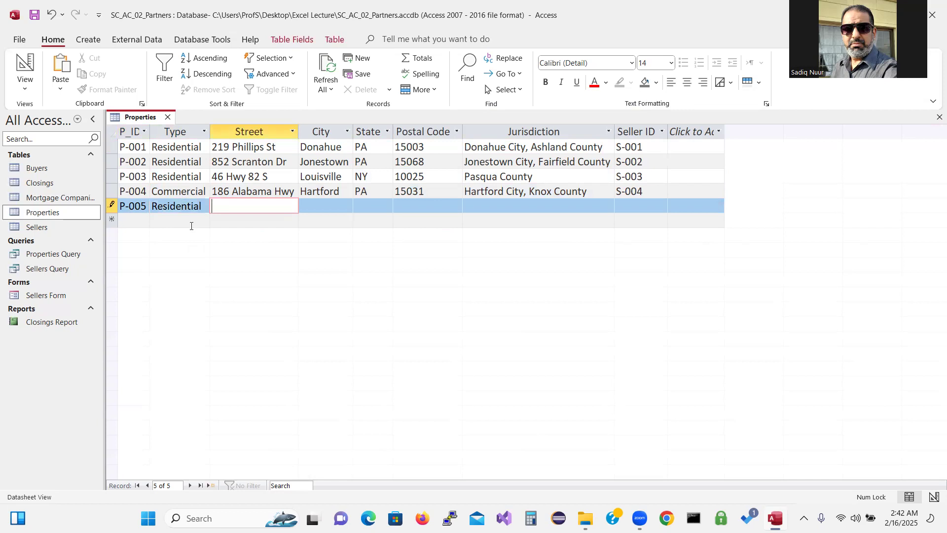
{"action": "key", "text": "Tab"}
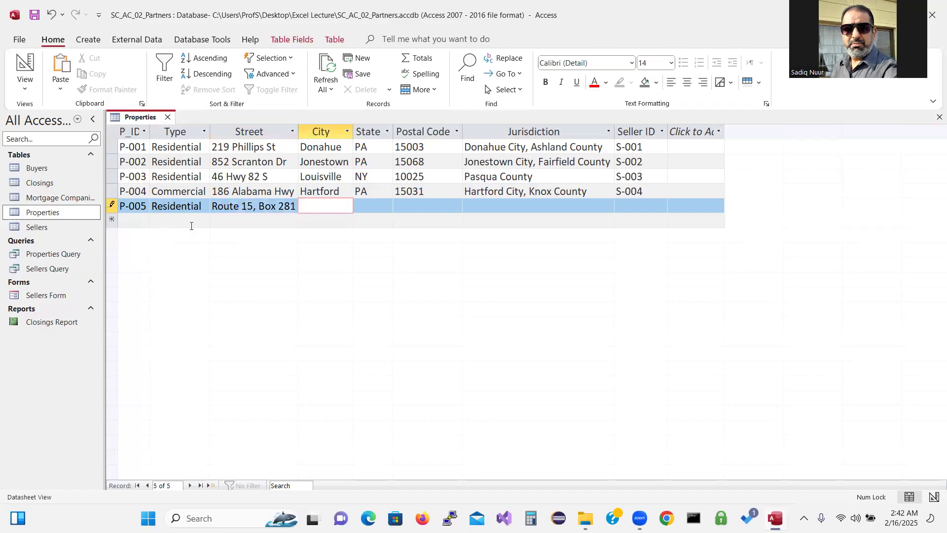
{"action": "type", "text": "Winslow"}
{"action": "key", "text": "Tab"}
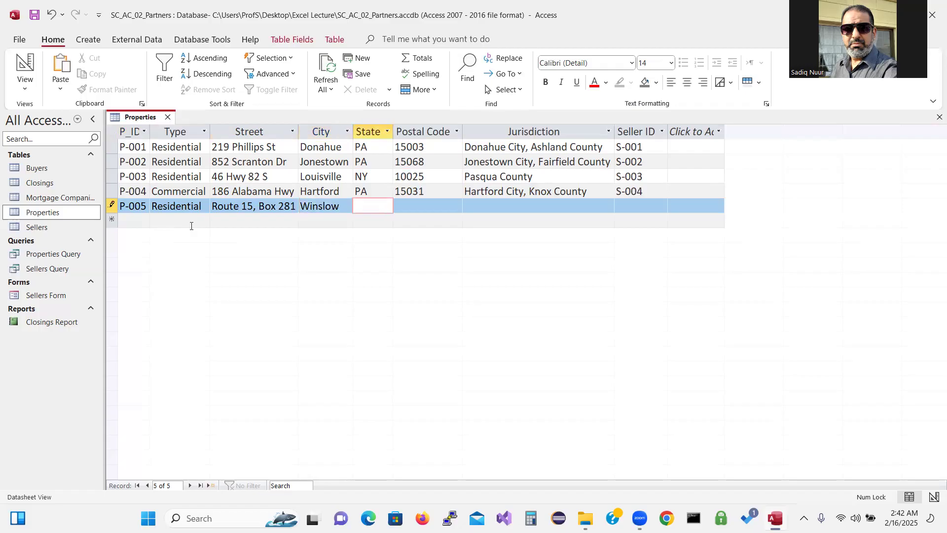
{"action": "type", "text": "NY"}
{"action": "key", "text": "Tab"}
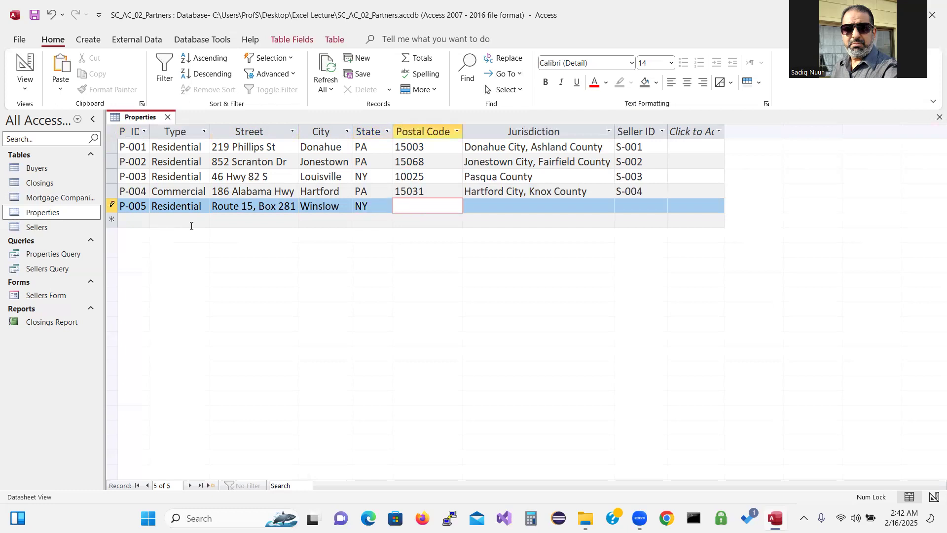
Add postal code 10043, Putnam County and seller S-005, save, and enter ID P-006
{"action": "type", "text": "10043"}
{"action": "key", "text": "Tab"}
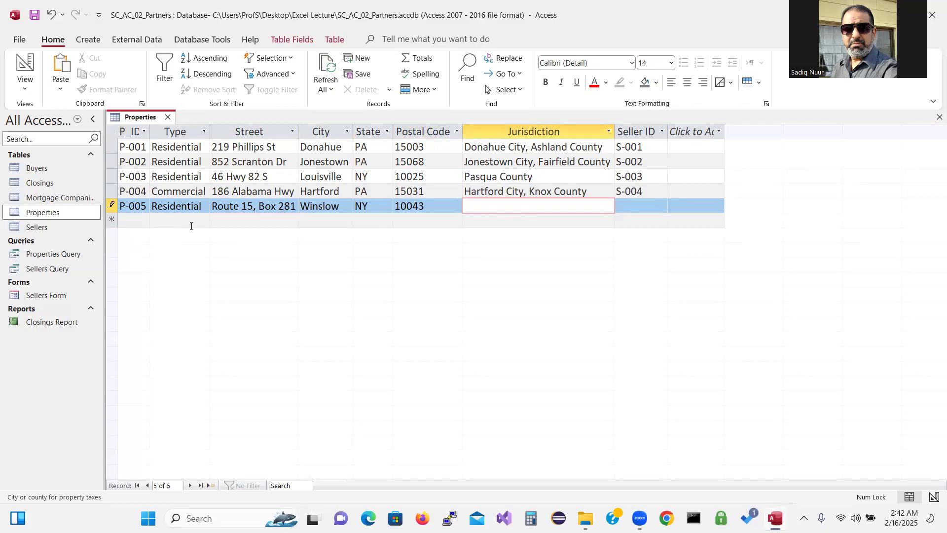
{"action": "type", "text": "Putnam County"}
{"action": "key", "text": "Tab"}
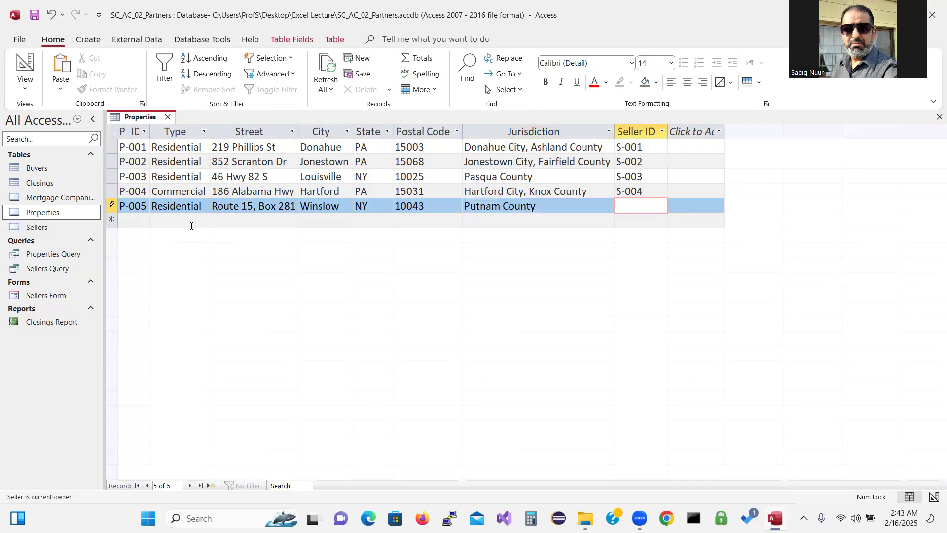
{"action": "type", "text": "S-005"}
{"action": "key", "text": "Return"}
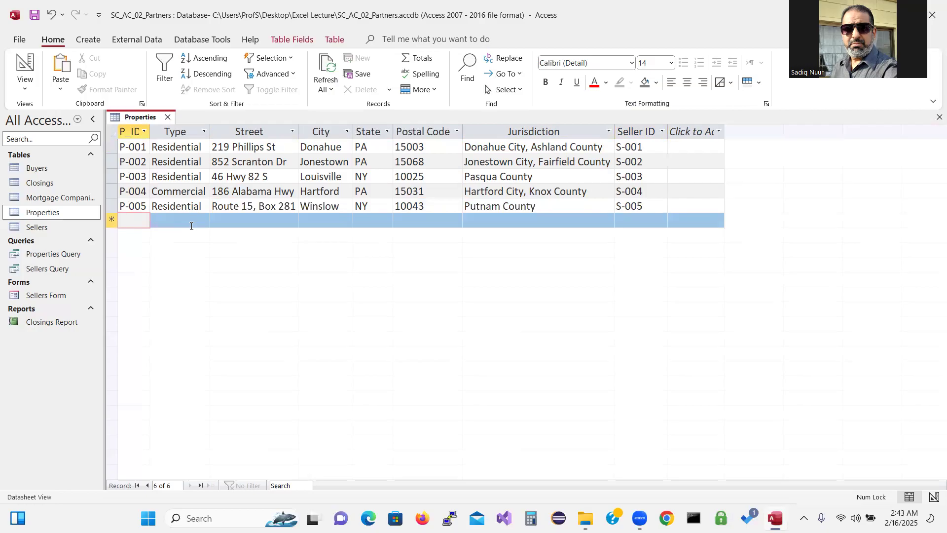
{"action": "type", "text": "P-006"}
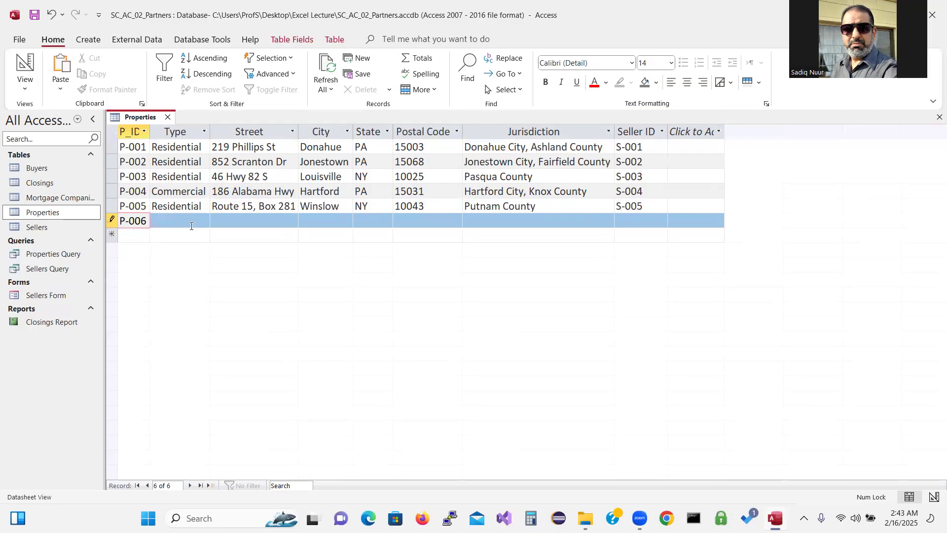
{"action": "left_click", "coordinate": [191, 226]}
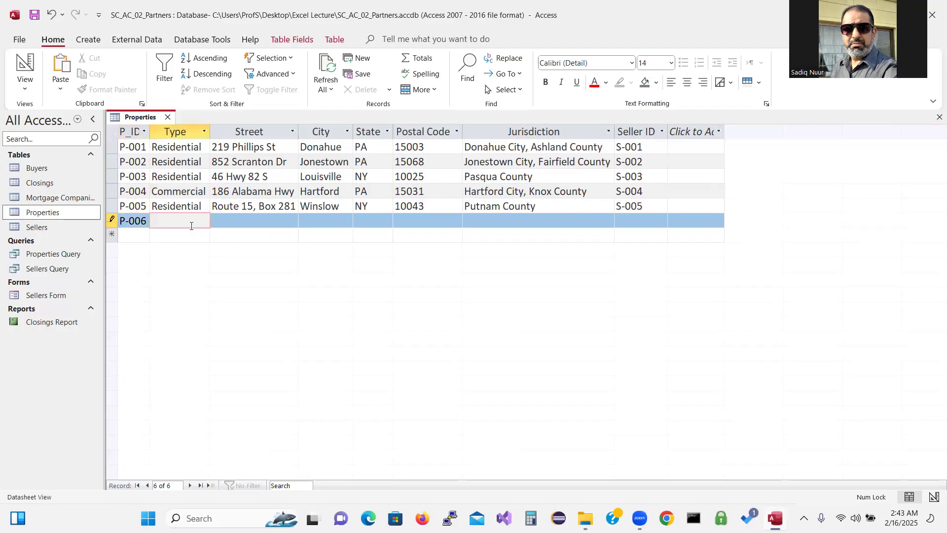
{"action": "type", "text": "Residential"}
{"action": "key", "text": "Tab"}
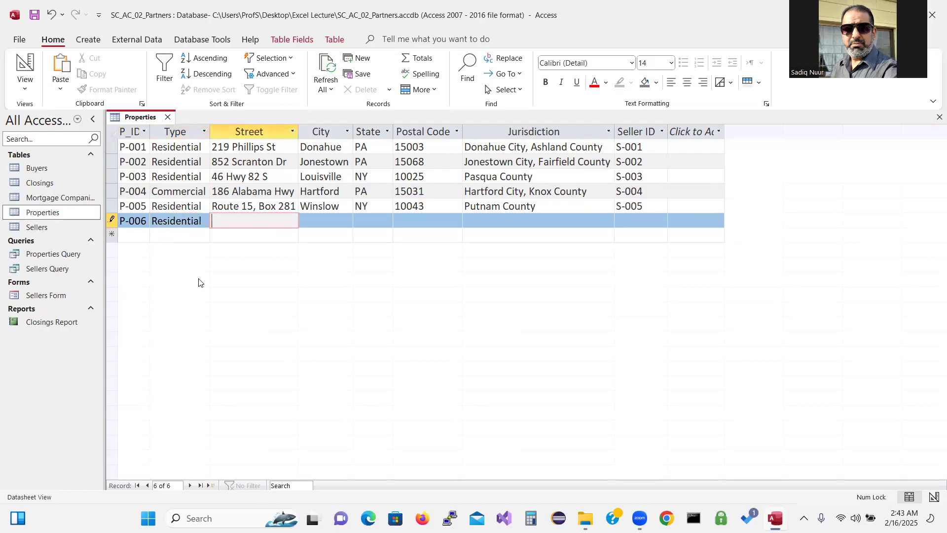
{"action": "key", "text": "Tab"}
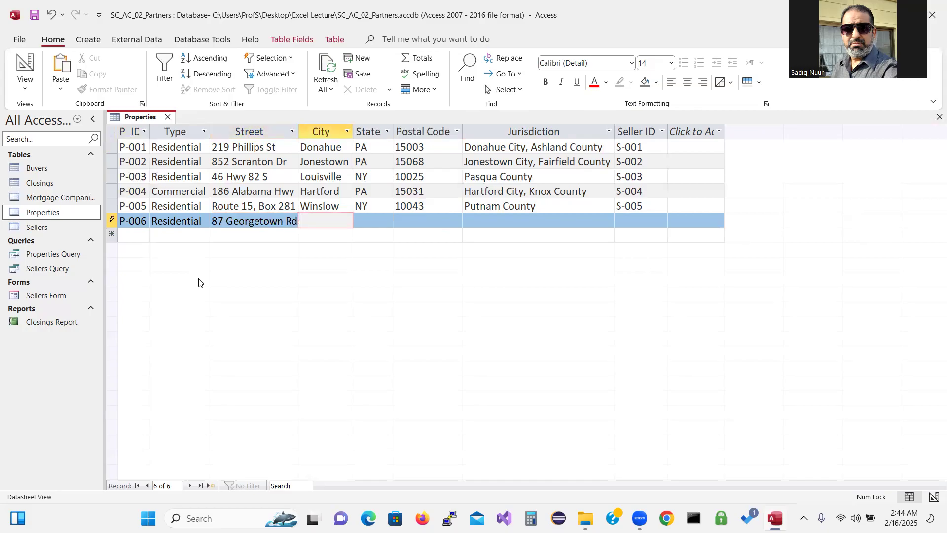
{"action": "double_click", "coordinate": [299, 131]}
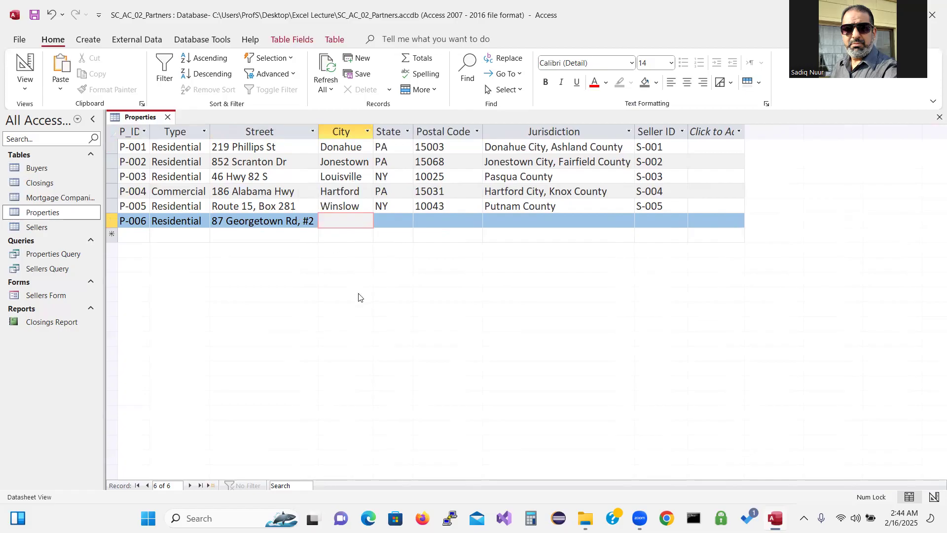
{"action": "type", "text": "East"}
{"action": "type", "text": " Barn"}
{"action": "type", "text": "ard"}
{"action": "key", "text": "Tab"}
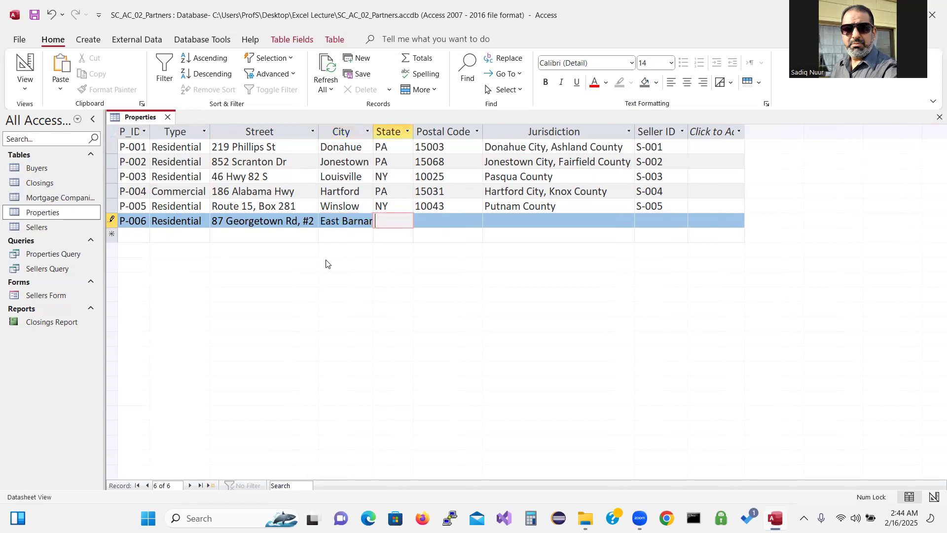
{"action": "double_click", "coordinate": [374, 126]}
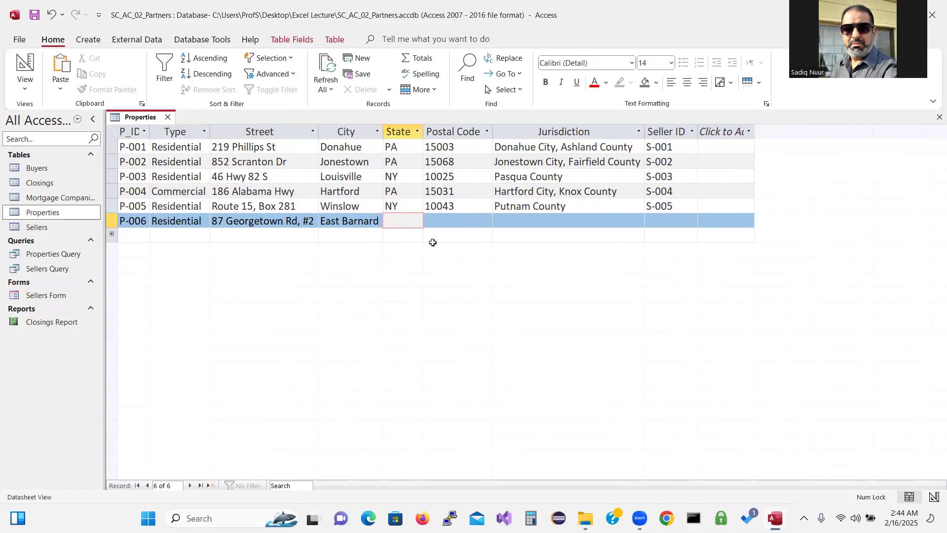
Add state PA, postal code 15064, Fairfield County and seller S-006, then save the record
{"action": "type", "text": "PA"}
{"action": "key", "text": "Tab"}
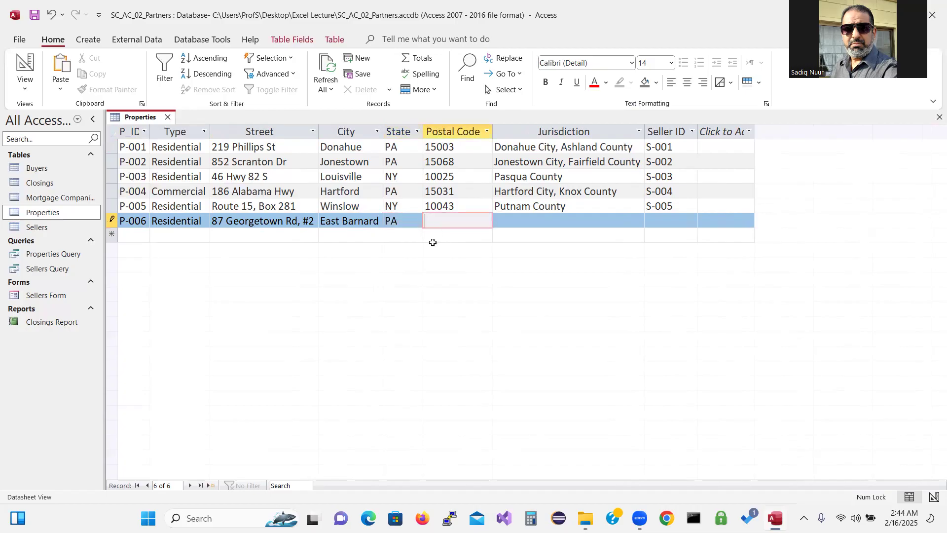
{"action": "type", "text": "15064"}
{"action": "key", "text": "Tab"}
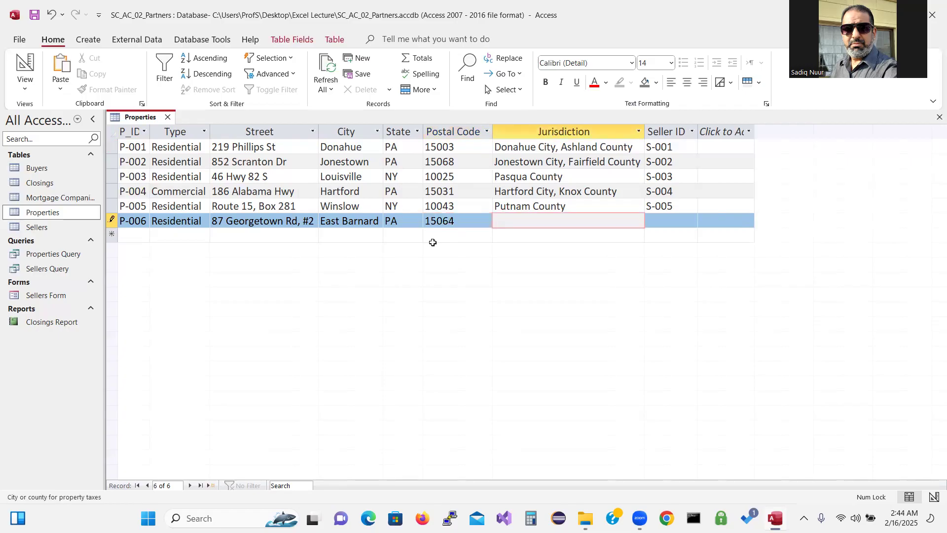
{"action": "type", "text": "Fairfield County"}
{"action": "key", "text": "Tab"}
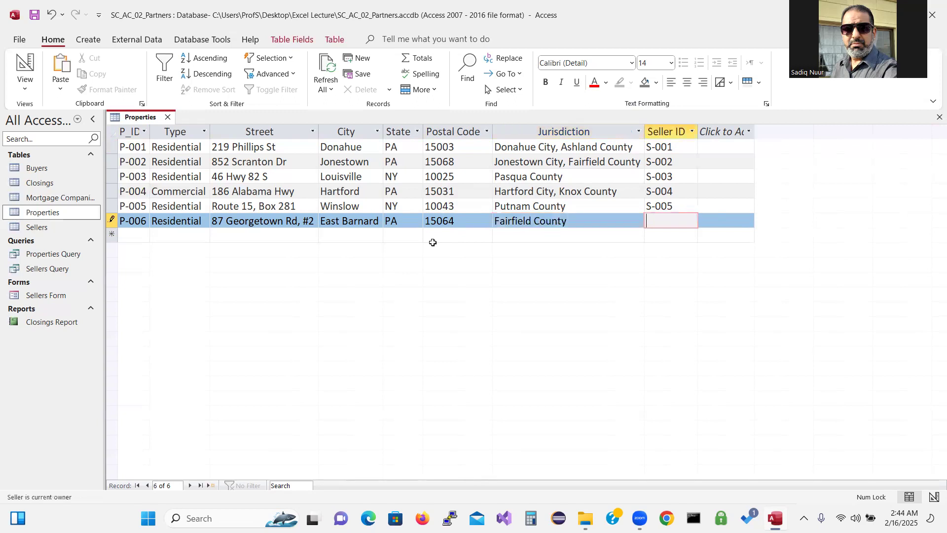
{"action": "type", "text": "S-006"}
{"action": "key", "text": "Tab"}
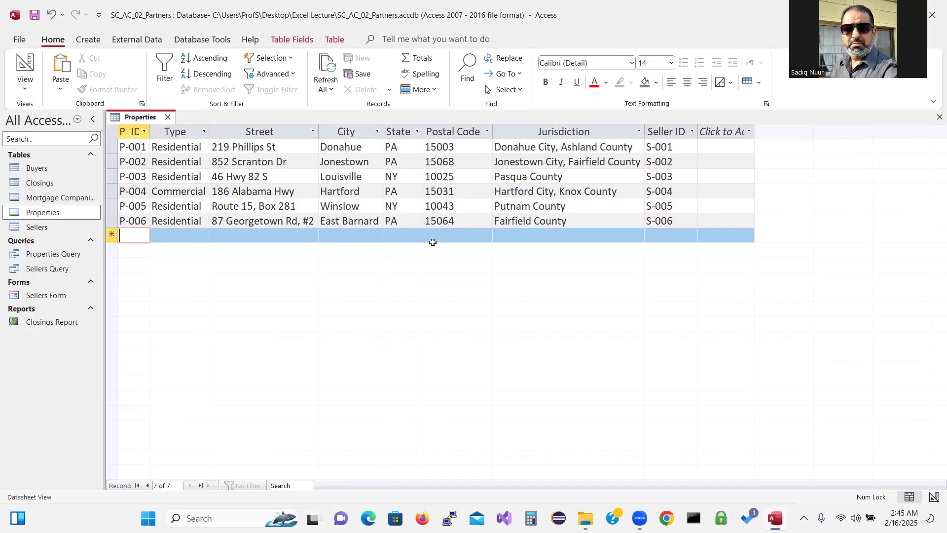
Save the Properties table and close its tab
{"action": "left_click", "coordinate": [34, 15]}
{"action": "left_click", "coordinate": [168, 118]}
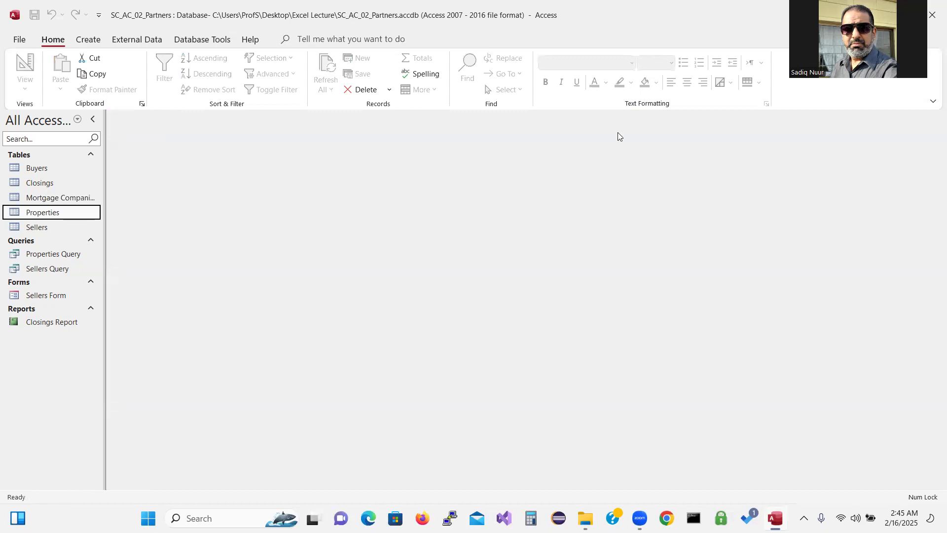
{"action": "left_click", "coordinate": [561, 102]}
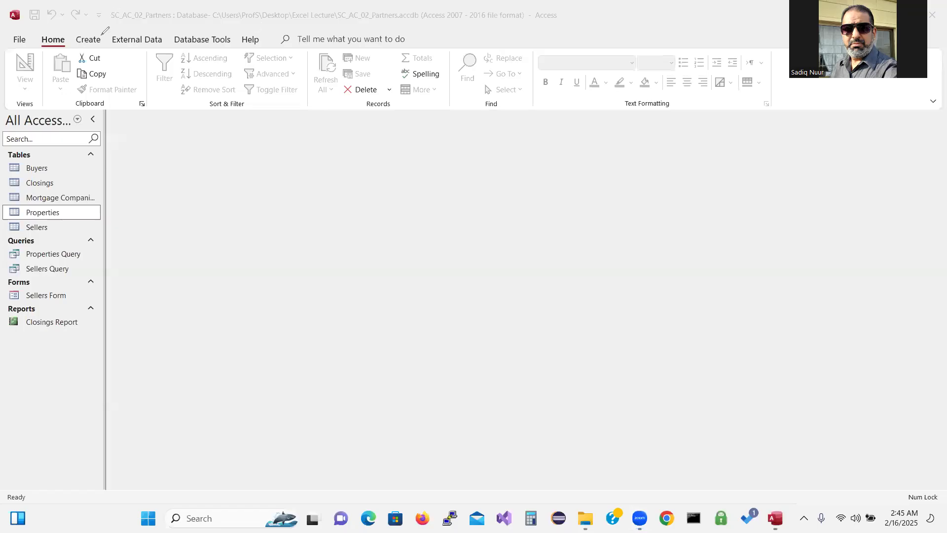
Circle the row of tabs in red ink and label it 'Tabs'
{"action": "mouse_move", "coordinate": [105, 30]}
{"action": "left_mouse_down"}
{"action": "mouse_move", "coordinate": [10, 37]}
{"action": "mouse_move", "coordinate": [57, 50]}
{"action": "mouse_move", "coordinate": [103, 39]}
{"action": "mouse_move", "coordinate": [108, 28]}
{"action": "mouse_move", "coordinate": [283, 254]}
{"action": "left_mouse_up"}
{"action": "mouse_move", "coordinate": [241, 230]}
{"action": "left_mouse_down"}
{"action": "mouse_move", "coordinate": [260, 198]}
{"action": "mouse_move", "coordinate": [290, 230]}
{"action": "mouse_move", "coordinate": [299, 212]}
{"action": "mouse_move", "coordinate": [310, 215]}
{"action": "left_mouse_up"}
{"action": "mouse_move", "coordinate": [290, 176]}
{"action": "left_mouse_down"}
{"action": "mouse_move", "coordinate": [317, 204]}
{"action": "mouse_move", "coordinate": [329, 195]}
{"action": "mouse_move", "coordinate": [320, 206]}
{"action": "left_mouse_up"}
{"action": "left_click_drag", "start_coordinate": [351, 173], "coordinate": [338, 197]}
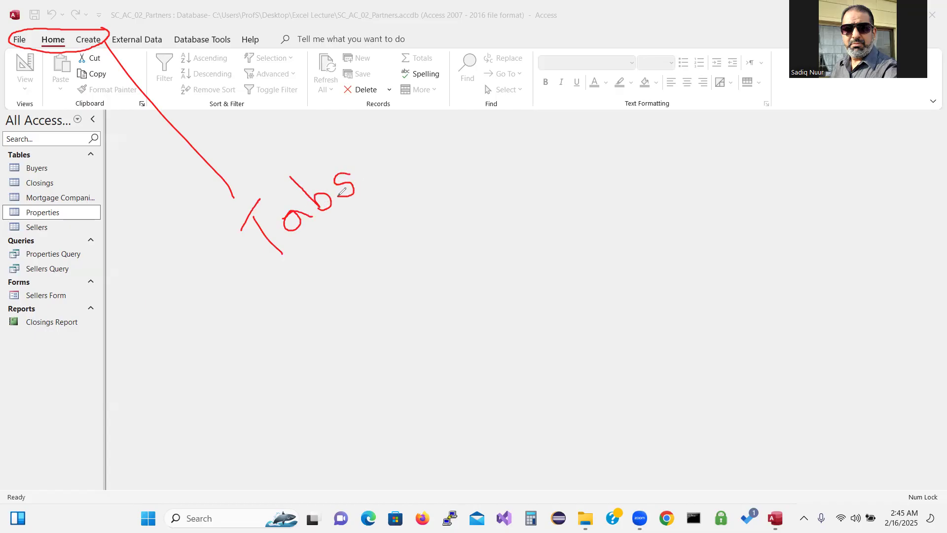
Arrow across the ribbon labelled 'Ribbon', circling Text Formatting, Find and Sort & Filter groups
{"action": "left_click_drag", "start_coordinate": [251, 67], "coordinate": [234, 87]}
{"action": "mouse_move", "coordinate": [235, 88]}
{"action": "left_mouse_down"}
{"action": "mouse_move", "coordinate": [254, 92]}
{"action": "mouse_move", "coordinate": [289, 75]}
{"action": "mouse_move", "coordinate": [397, 74]}
{"action": "mouse_move", "coordinate": [390, 66]}
{"action": "mouse_move", "coordinate": [388, 84]}
{"action": "mouse_move", "coordinate": [505, 187]}
{"action": "left_mouse_up"}
{"action": "mouse_move", "coordinate": [533, 216]}
{"action": "left_mouse_down"}
{"action": "mouse_move", "coordinate": [580, 261]}
{"action": "mouse_move", "coordinate": [556, 209]}
{"action": "mouse_move", "coordinate": [611, 239]}
{"action": "left_mouse_up"}
{"action": "mouse_move", "coordinate": [597, 196]}
{"action": "left_mouse_down"}
{"action": "mouse_move", "coordinate": [613, 213]}
{"action": "mouse_move", "coordinate": [648, 223]}
{"action": "mouse_move", "coordinate": [641, 236]}
{"action": "left_mouse_up"}
{"action": "mouse_move", "coordinate": [630, 184]}
{"action": "left_mouse_down"}
{"action": "mouse_move", "coordinate": [656, 203]}
{"action": "mouse_move", "coordinate": [663, 193]}
{"action": "mouse_move", "coordinate": [664, 212]}
{"action": "left_mouse_up"}
{"action": "mouse_move", "coordinate": [678, 179]}
{"action": "left_mouse_down"}
{"action": "mouse_move", "coordinate": [717, 187]}
{"action": "mouse_move", "coordinate": [724, 163]}
{"action": "mouse_move", "coordinate": [736, 175]}
{"action": "left_mouse_up"}
{"action": "mouse_move", "coordinate": [649, 90]}
{"action": "left_mouse_down"}
{"action": "mouse_move", "coordinate": [641, 126]}
{"action": "mouse_move", "coordinate": [652, 83]}
{"action": "mouse_move", "coordinate": [609, 106]}
{"action": "left_mouse_up"}
{"action": "mouse_move", "coordinate": [518, 99]}
{"action": "left_mouse_down"}
{"action": "mouse_move", "coordinate": [470, 100]}
{"action": "mouse_move", "coordinate": [515, 110]}
{"action": "mouse_move", "coordinate": [519, 101]}
{"action": "left_mouse_up"}
{"action": "mouse_move", "coordinate": [268, 101]}
{"action": "left_mouse_down"}
{"action": "mouse_move", "coordinate": [217, 104]}
{"action": "mouse_move", "coordinate": [229, 119]}
{"action": "mouse_move", "coordinate": [267, 103]}
{"action": "left_mouse_up"}
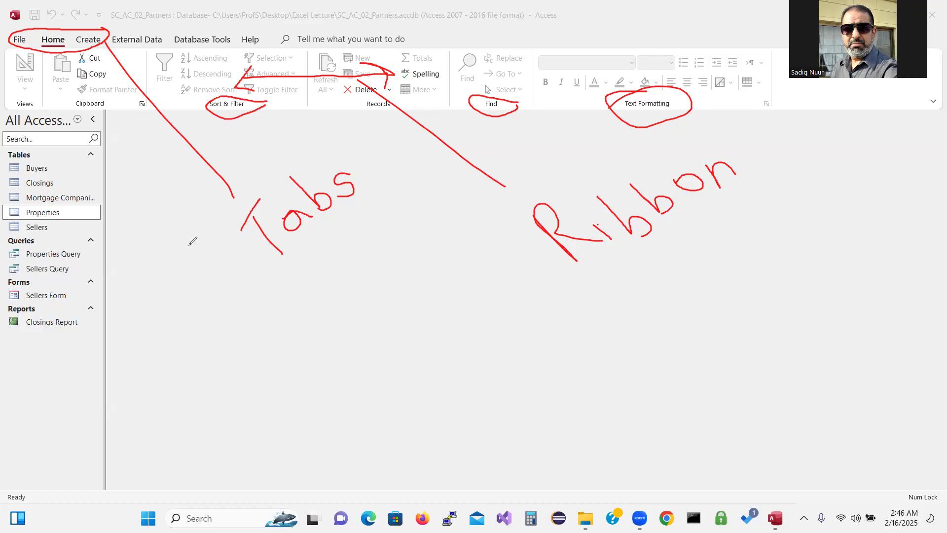
Point an arrow at the navigation pane and mark the status bar with a double arrow labelled 'Status'
{"action": "mouse_move", "coordinate": [167, 438]}
{"action": "left_mouse_down"}
{"action": "mouse_move", "coordinate": [68, 359]}
{"action": "mouse_move", "coordinate": [71, 372]}
{"action": "mouse_move", "coordinate": [83, 354]}
{"action": "left_mouse_up"}
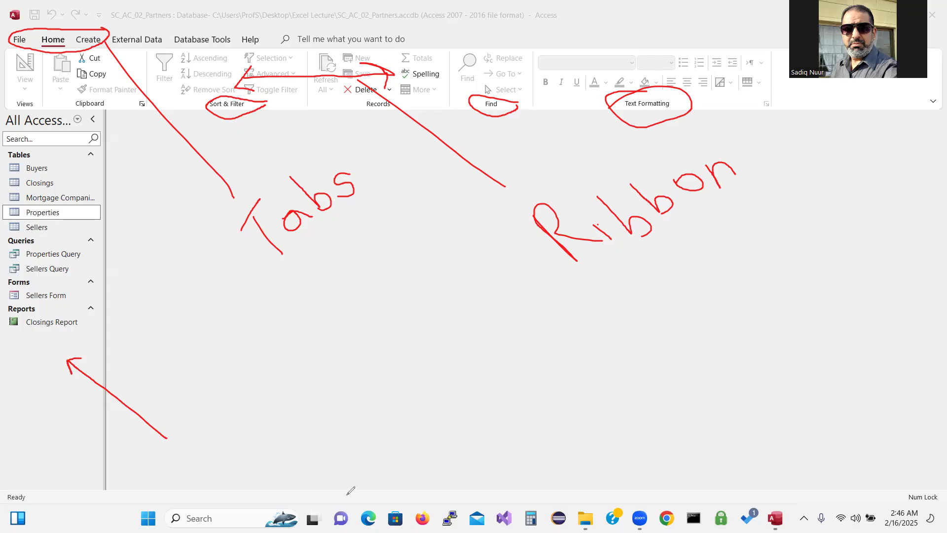
{"action": "mouse_move", "coordinate": [347, 494]}
{"action": "left_mouse_down"}
{"action": "mouse_move", "coordinate": [424, 495]}
{"action": "mouse_move", "coordinate": [418, 500]}
{"action": "left_mouse_up"}
{"action": "left_click_drag", "start_coordinate": [351, 489], "coordinate": [361, 502]}
{"action": "left_click_drag", "start_coordinate": [383, 468], "coordinate": [393, 488]}
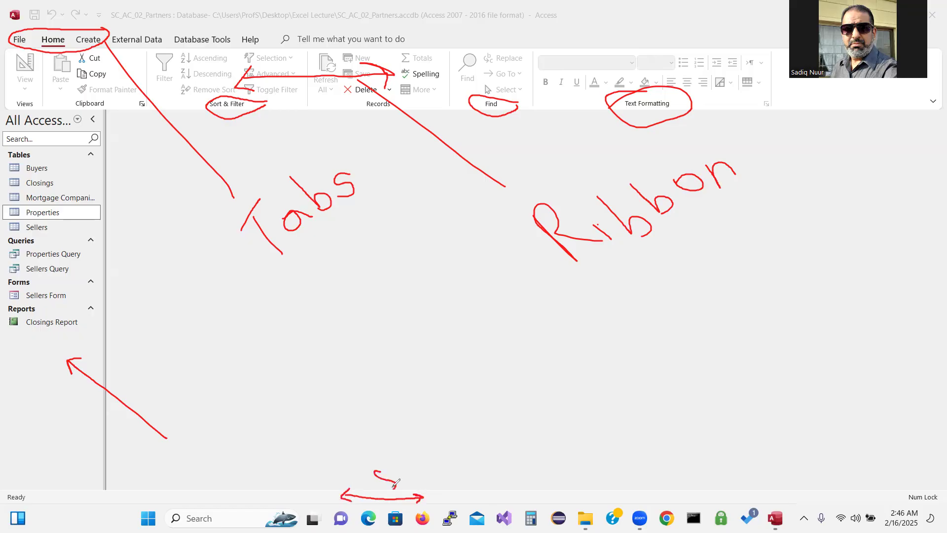
{"action": "mouse_move", "coordinate": [379, 457]}
{"action": "left_mouse_down"}
{"action": "mouse_move", "coordinate": [394, 472]}
{"action": "mouse_move", "coordinate": [402, 450]}
{"action": "mouse_move", "coordinate": [424, 443]}
{"action": "mouse_move", "coordinate": [415, 443]}
{"action": "mouse_move", "coordinate": [432, 417]}
{"action": "mouse_move", "coordinate": [457, 413]}
{"action": "left_mouse_up"}
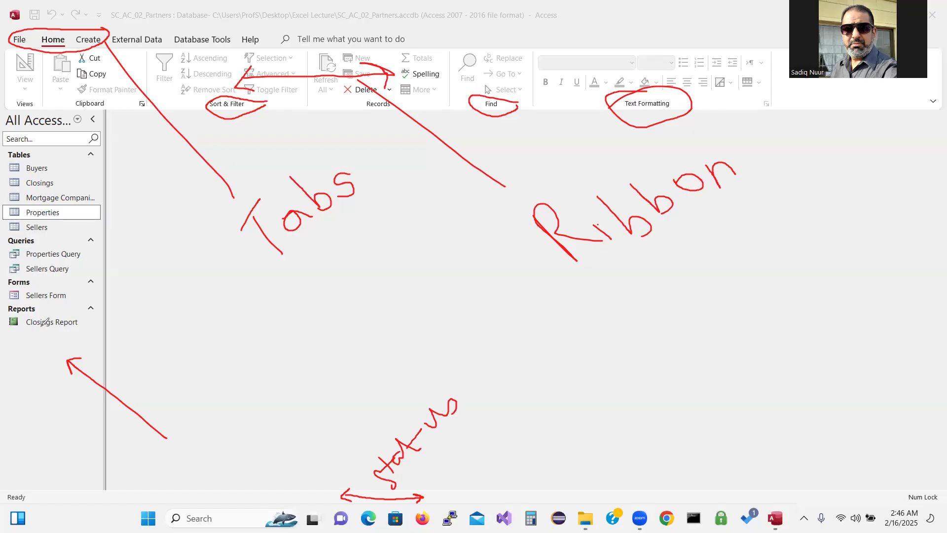
Open the Buyers table and set its datasheet font size to 14
{"action": "left_click", "coordinate": [41, 325]}
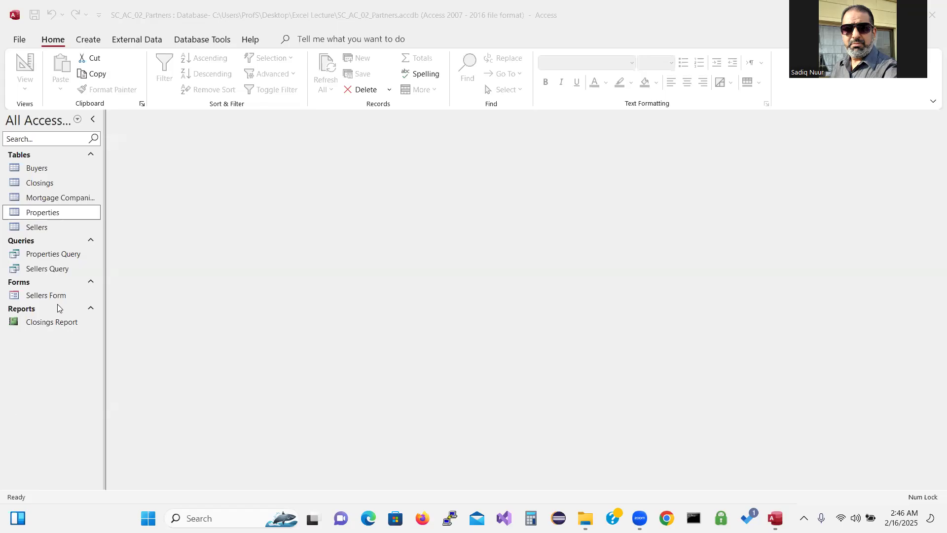
{"action": "double_click", "coordinate": [48, 171]}
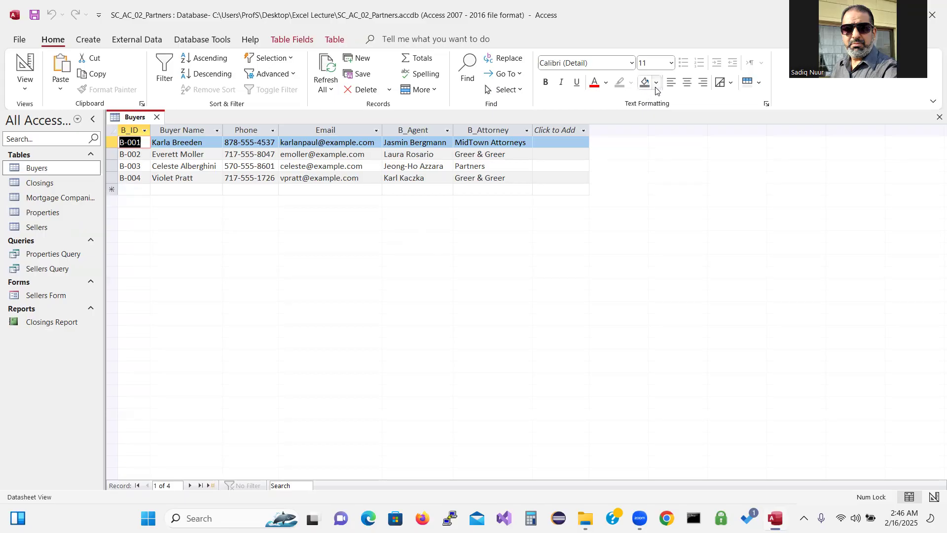
{"action": "left_click", "coordinate": [672, 63]}
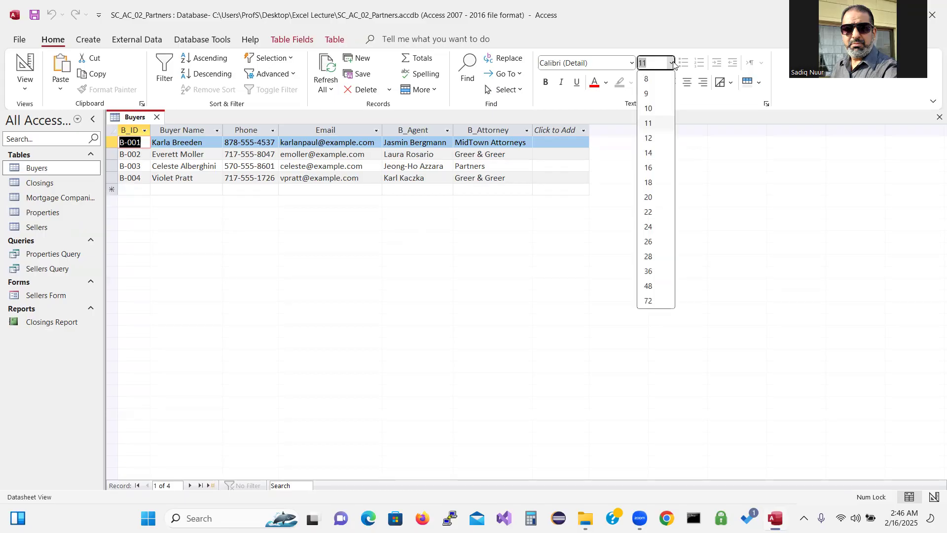
{"action": "left_click", "coordinate": [654, 153]}
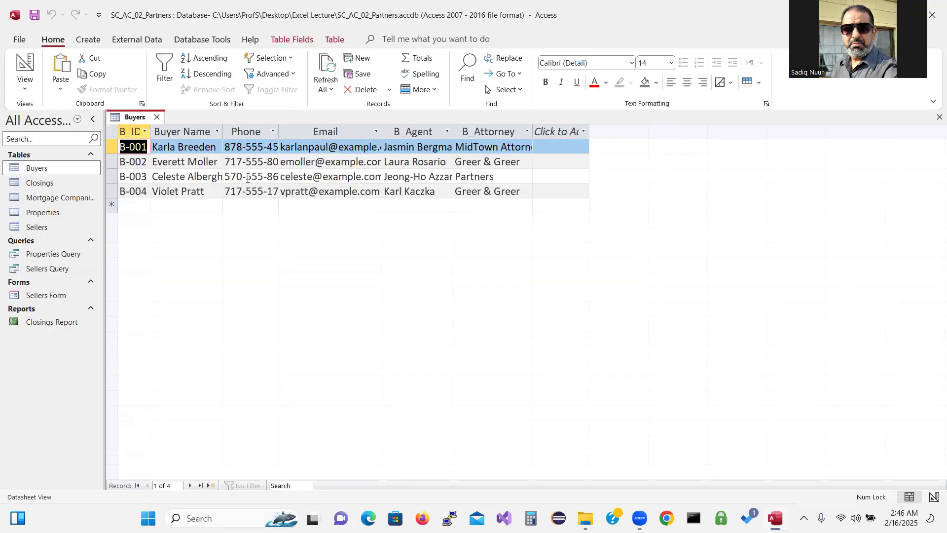
Autofit the Buyer Name, Phone, Email, B_Agent and B_Attorney columns to their contents
{"action": "double_click", "coordinate": [223, 132]}
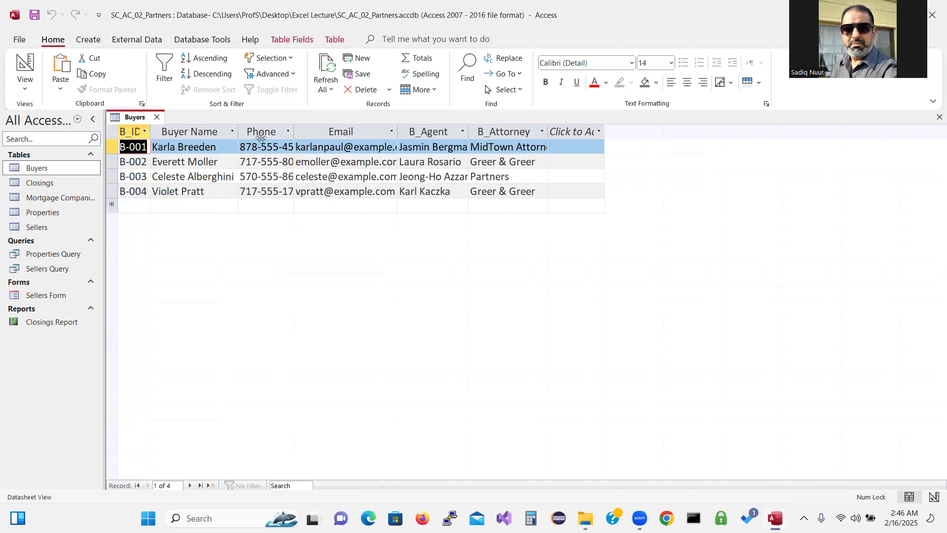
{"action": "double_click", "coordinate": [294, 131]}
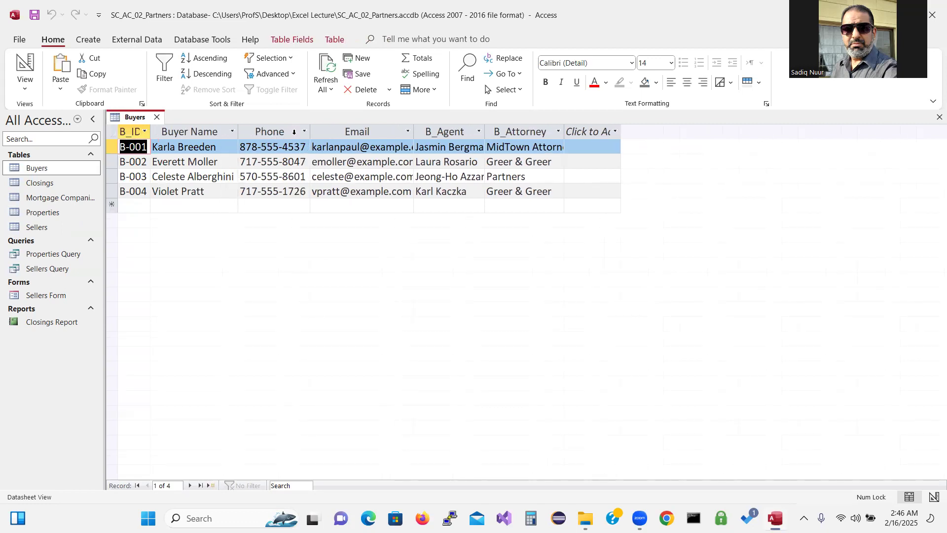
{"action": "double_click", "coordinate": [413, 131]}
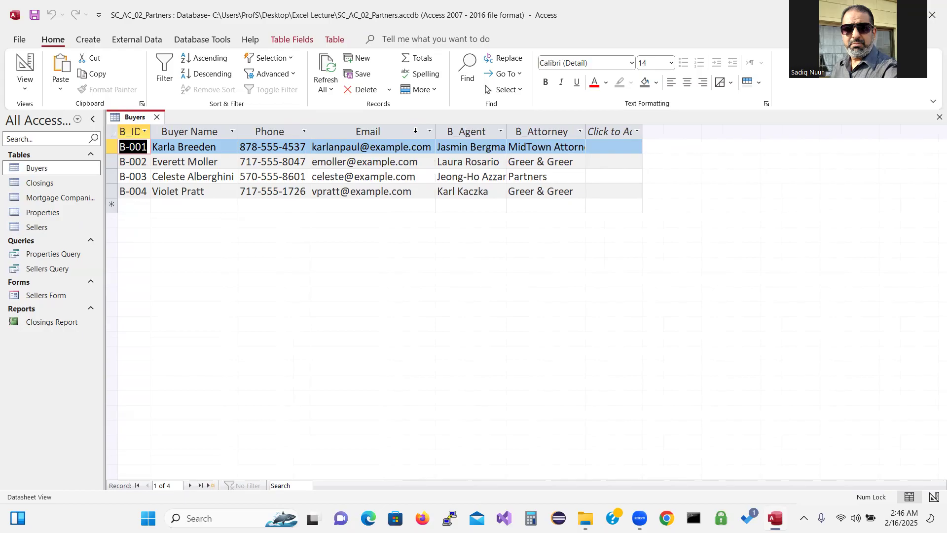
{"action": "double_click", "coordinate": [506, 131]}
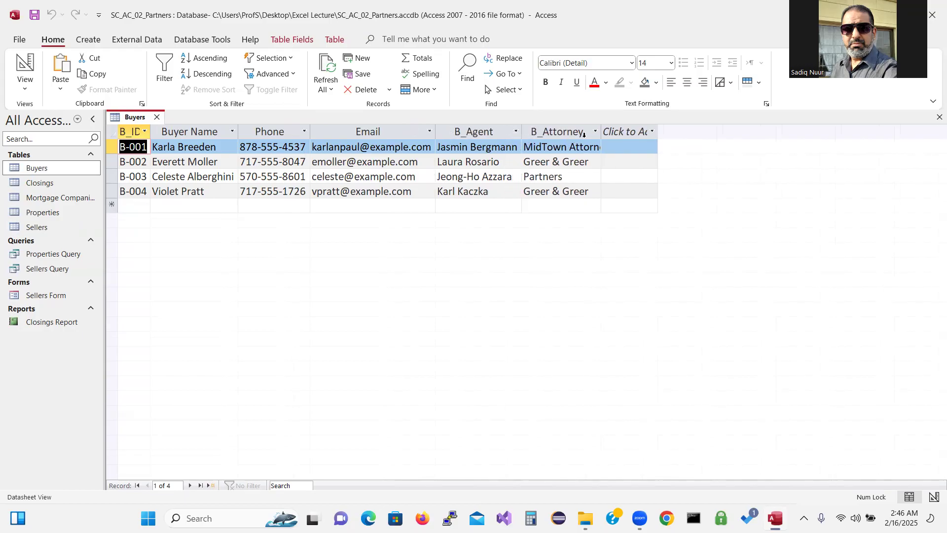
{"action": "double_click", "coordinate": [601, 131]}
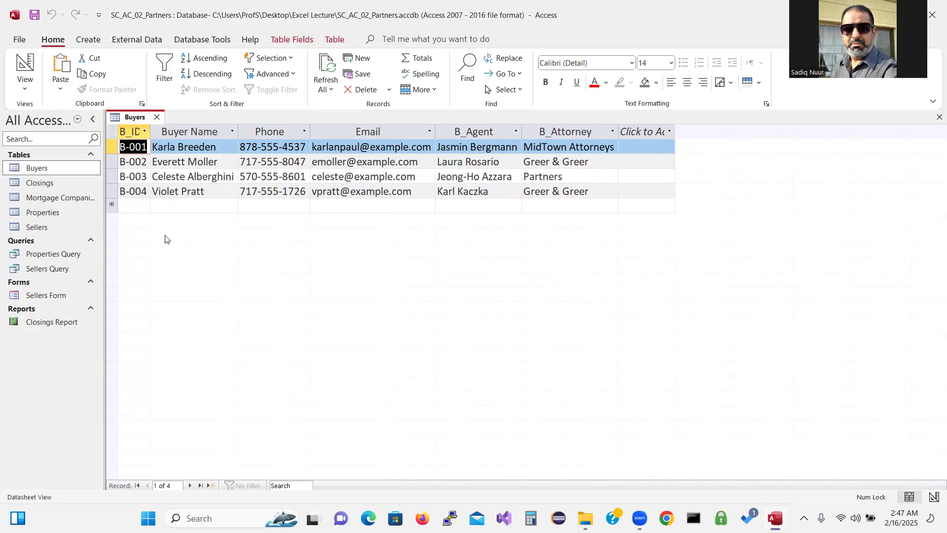
Start new buyer record B-005 and enter the buyer's full name, correcting a surname typo
{"action": "left_click", "coordinate": [128, 204]}
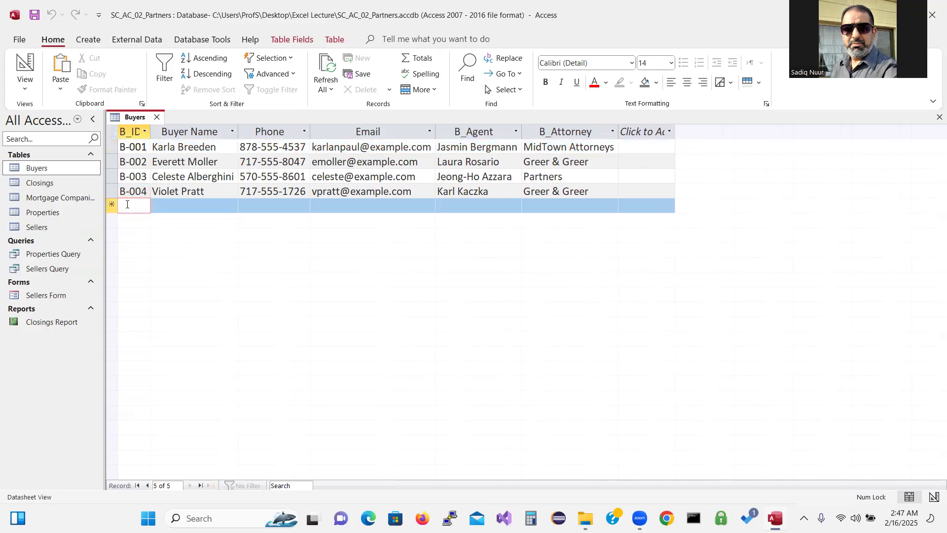
{"action": "type", "text": "B-005"}
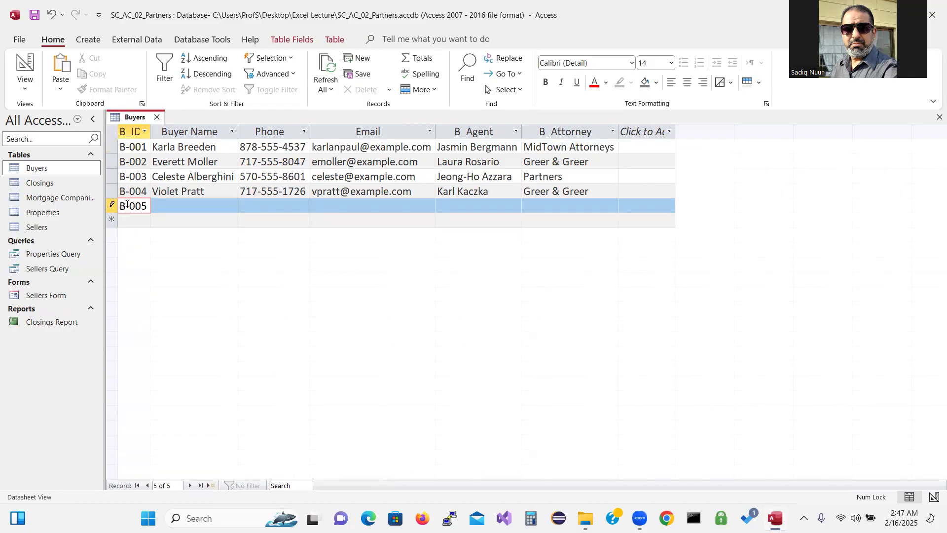
{"action": "key", "text": "Tab"}
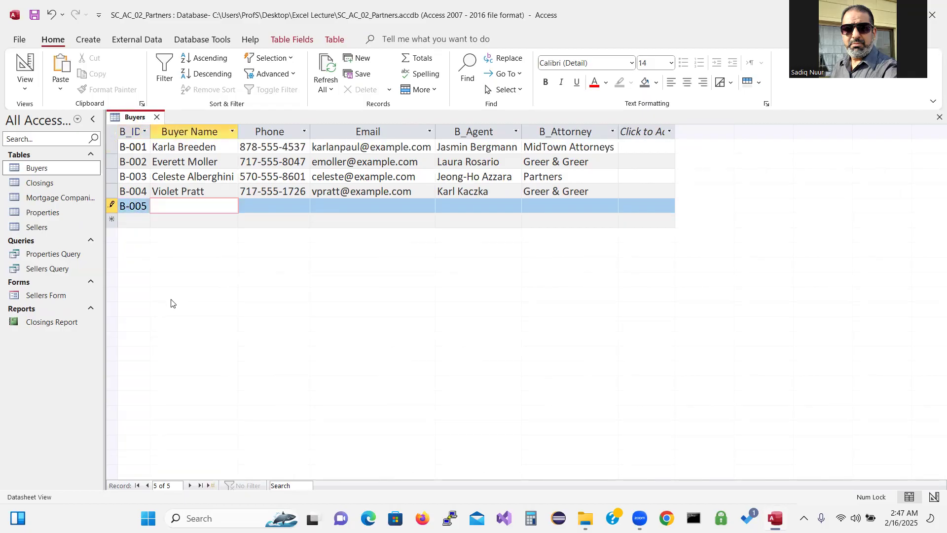
{"action": "key", "text": "Tab"}
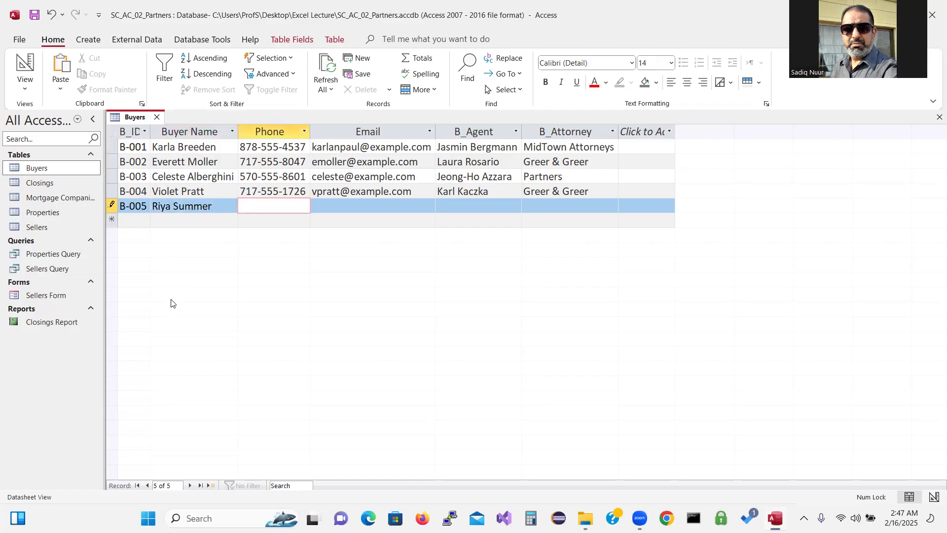
{"action": "left_click", "coordinate": [201, 206]}
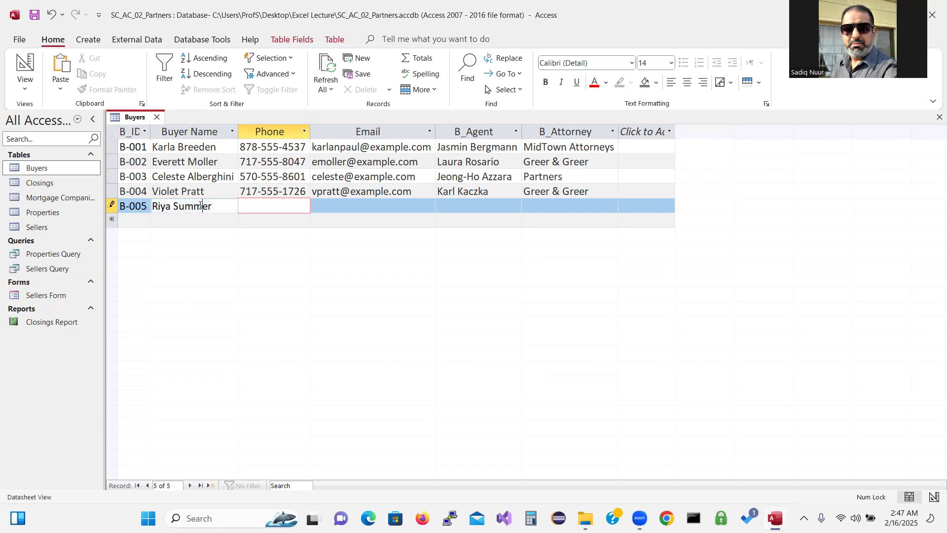
{"action": "double_click", "coordinate": [201, 206]}
{"action": "left_click", "coordinate": [201, 205]}
{"action": "key", "text": "BackSpace"}
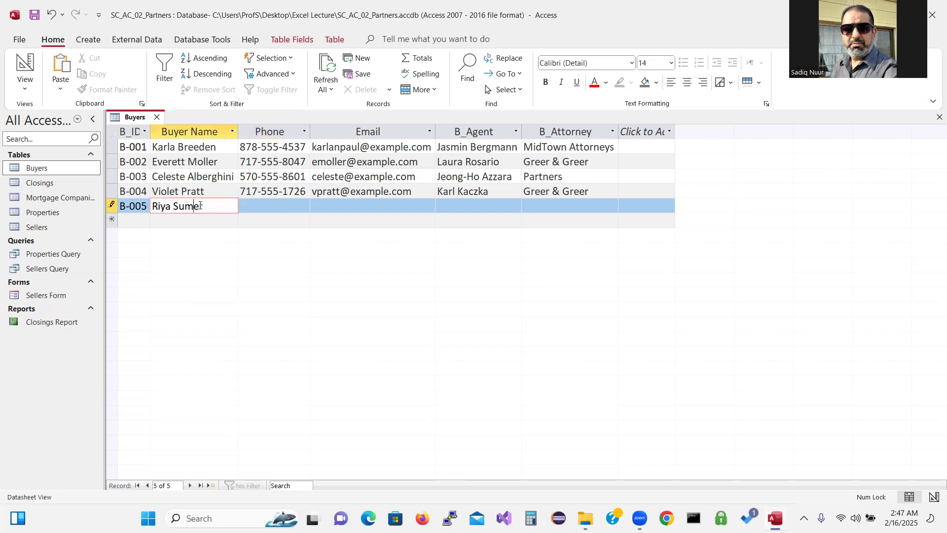
{"action": "type", "text": "ner"}
Enter the buyer's 267-area phone, e-mail, agent and 'Partners' attorney, then save and close the table
{"action": "left_click", "coordinate": [275, 208]}
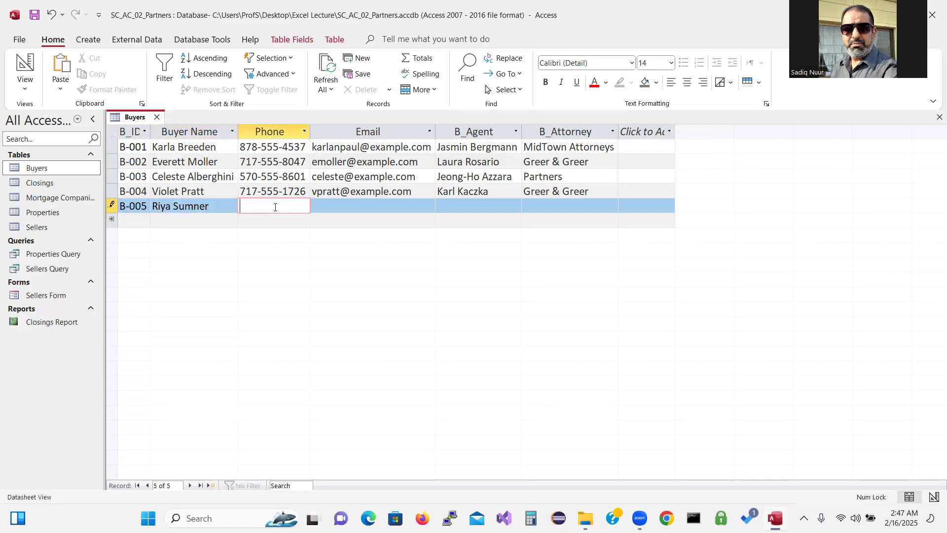
{"action": "type", "text": "267-555"}
{"action": "type", "text": "-8368"}
{"action": "key", "text": "Tab"}
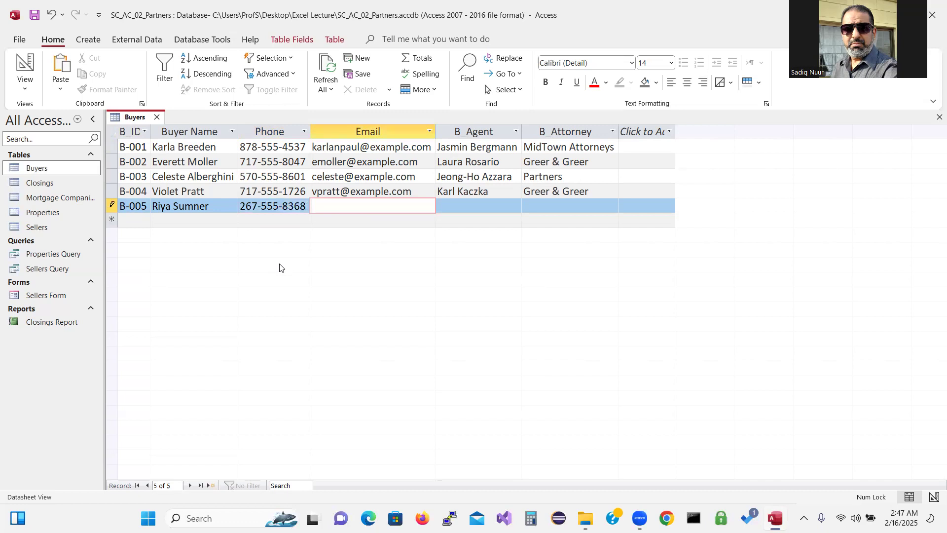
{"action": "type", "text": "riyas@example.com"}
{"action": "key", "text": "Tab"}
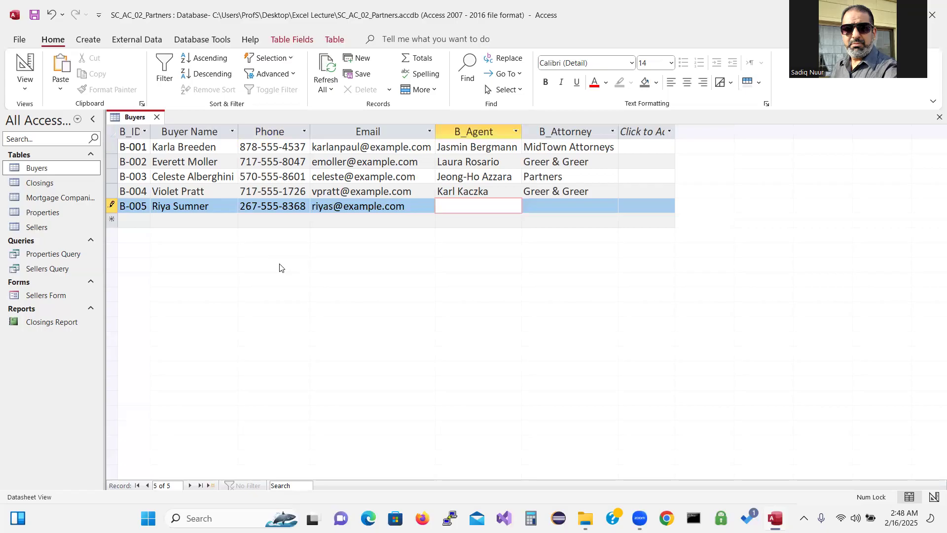
{"action": "key", "text": "Tab"}
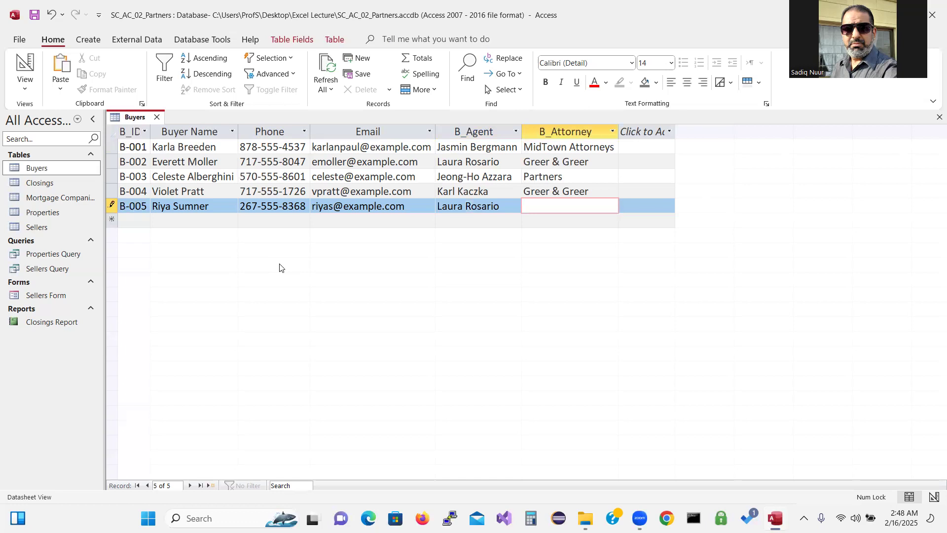
{"action": "type", "text": "Partners"}
{"action": "left_click", "coordinate": [34, 16]}
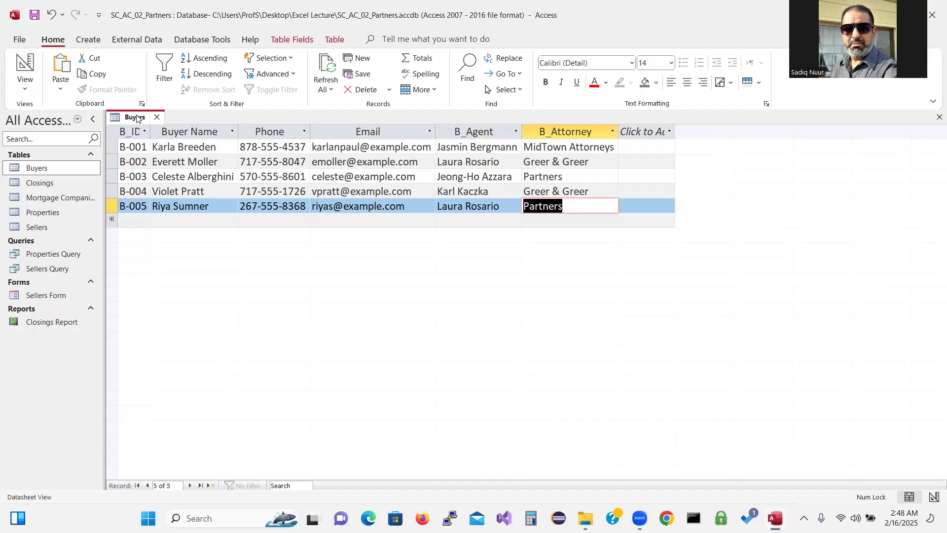
{"action": "left_click", "coordinate": [156, 117]}
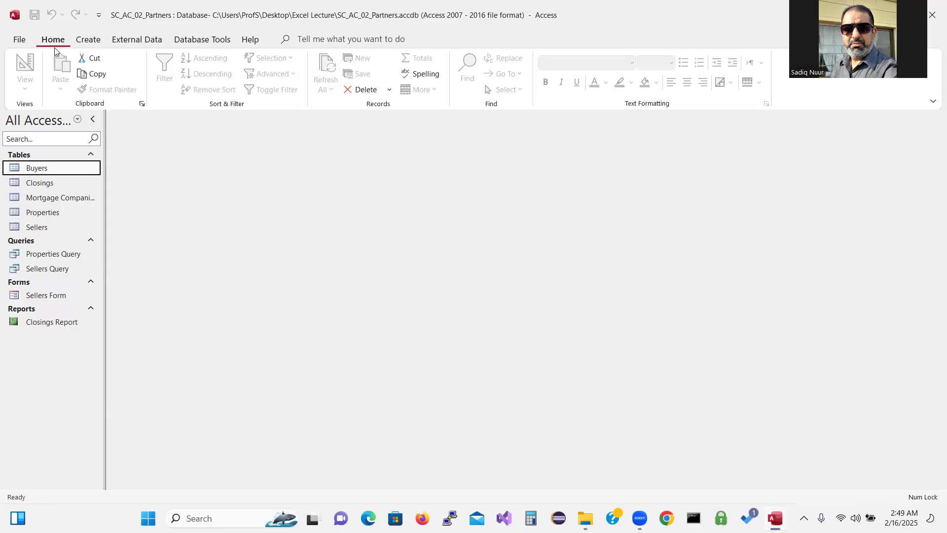
Switch to the Create ribbon to show Query Wizard and Query Design
{"action": "left_click", "coordinate": [89, 40]}
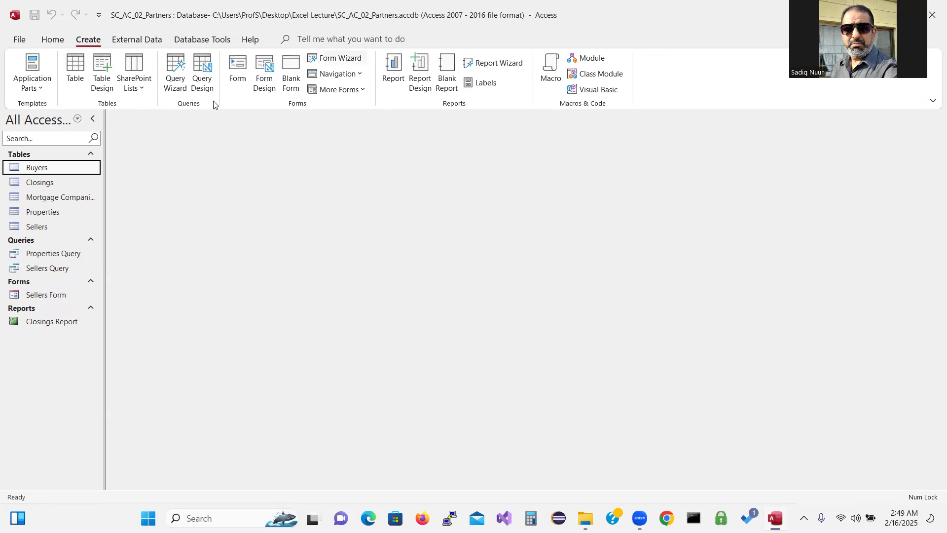
{"action": "mouse_move", "coordinate": [226, 58]}
{"action": "left_mouse_down"}
{"action": "mouse_move", "coordinate": [221, 45]}
{"action": "mouse_move", "coordinate": [168, 46]}
{"action": "mouse_move", "coordinate": [155, 90]}
{"action": "mouse_move", "coordinate": [196, 117]}
{"action": "mouse_move", "coordinate": [236, 84]}
{"action": "mouse_move", "coordinate": [230, 51]}
{"action": "left_mouse_up"}
{"action": "mouse_move", "coordinate": [314, 217]}
{"action": "left_mouse_down"}
{"action": "mouse_move", "coordinate": [213, 97]}
{"action": "mouse_move", "coordinate": [211, 106]}
{"action": "mouse_move", "coordinate": [223, 99]}
{"action": "left_mouse_up"}
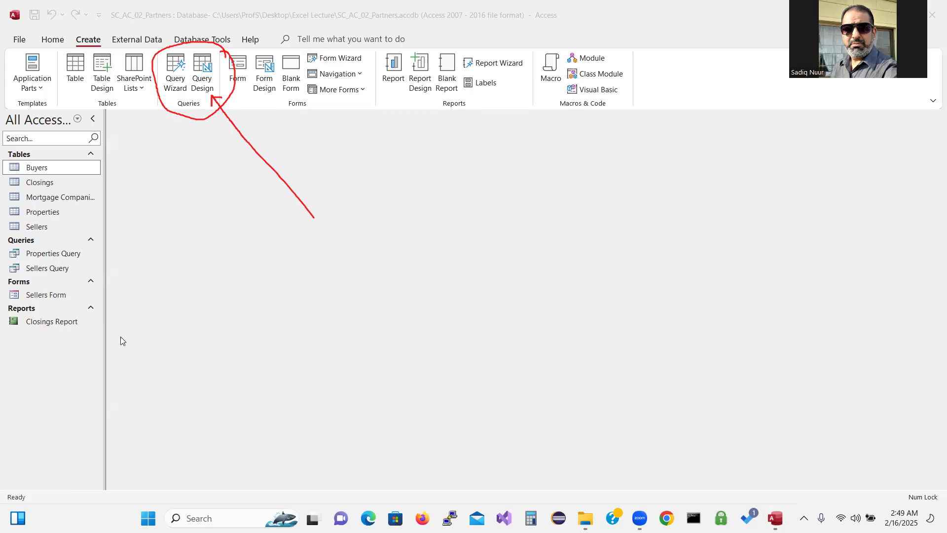
{"action": "key", "text": "Escape"}
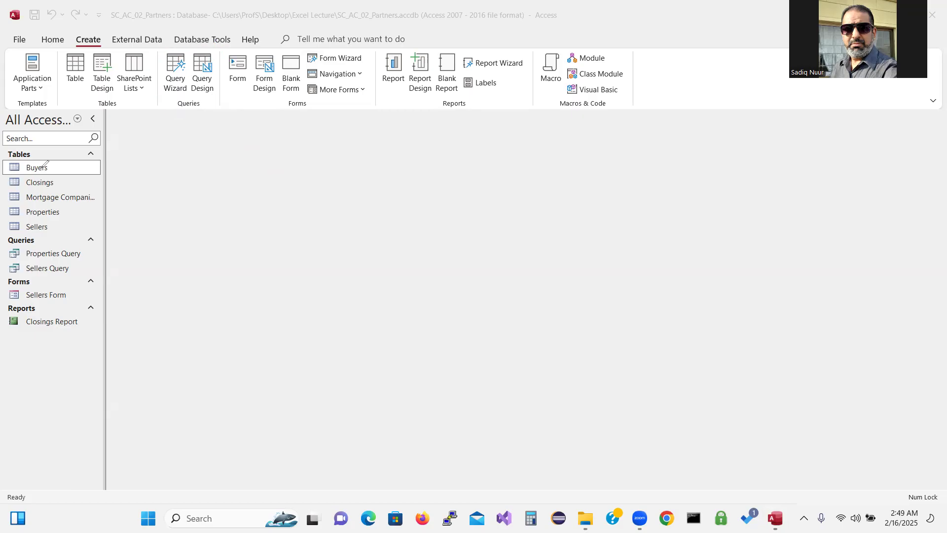
Start a blank query in Design view and mark its table area with a red arrow labelled 'Tables'
{"action": "left_click", "coordinate": [205, 65]}
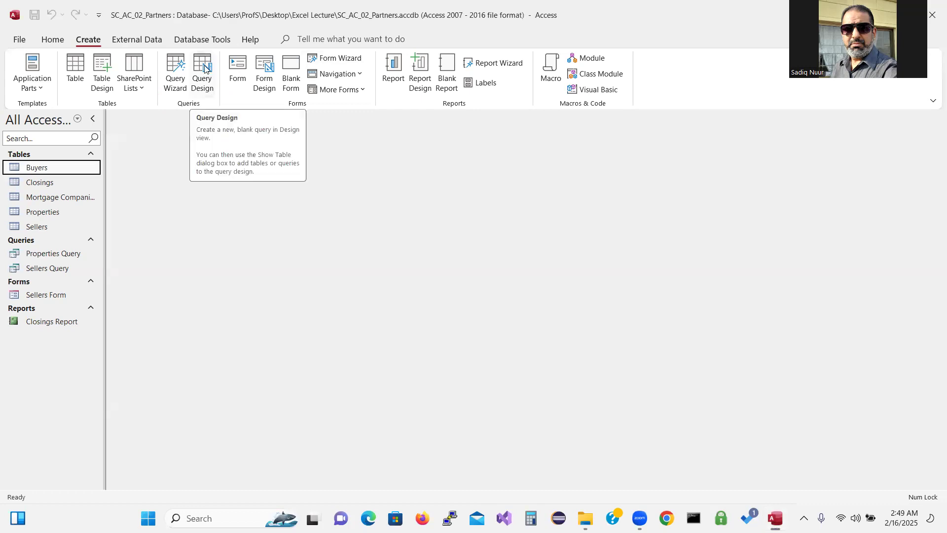
{"action": "left_click", "coordinate": [204, 68]}
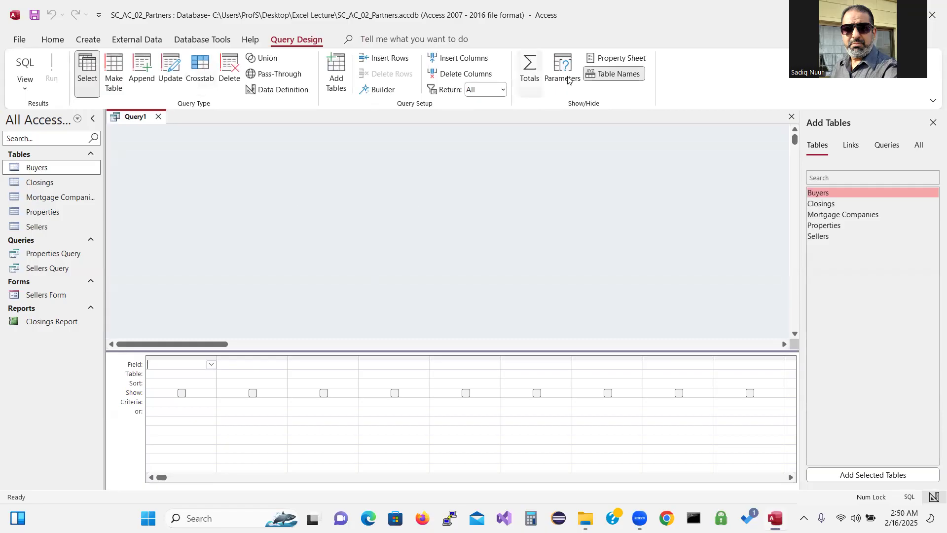
{"action": "key", "text": "ctrl+2"}
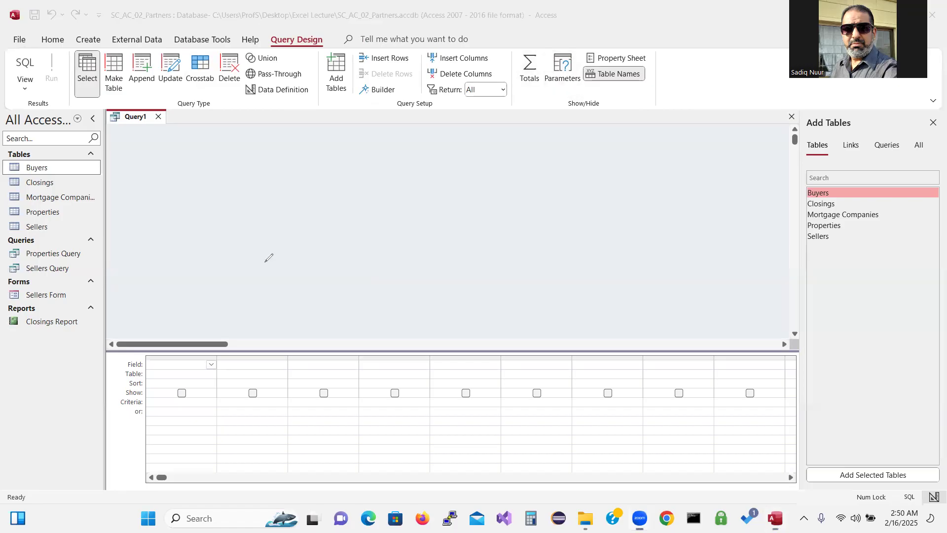
{"action": "mouse_move", "coordinate": [337, 178]}
{"action": "left_mouse_down"}
{"action": "mouse_move", "coordinate": [318, 212]}
{"action": "mouse_move", "coordinate": [345, 223]}
{"action": "mouse_move", "coordinate": [356, 201]}
{"action": "mouse_move", "coordinate": [442, 197]}
{"action": "mouse_move", "coordinate": [427, 219]}
{"action": "mouse_move", "coordinate": [424, 257]}
{"action": "mouse_move", "coordinate": [427, 231]}
{"action": "mouse_move", "coordinate": [475, 255]}
{"action": "left_mouse_up"}
{"action": "mouse_move", "coordinate": [448, 213]}
{"action": "left_mouse_down"}
{"action": "mouse_move", "coordinate": [486, 224]}
{"action": "mouse_move", "coordinate": [482, 235]}
{"action": "mouse_move", "coordinate": [502, 235]}
{"action": "mouse_move", "coordinate": [542, 190]}
{"action": "mouse_move", "coordinate": [532, 214]}
{"action": "left_mouse_up"}
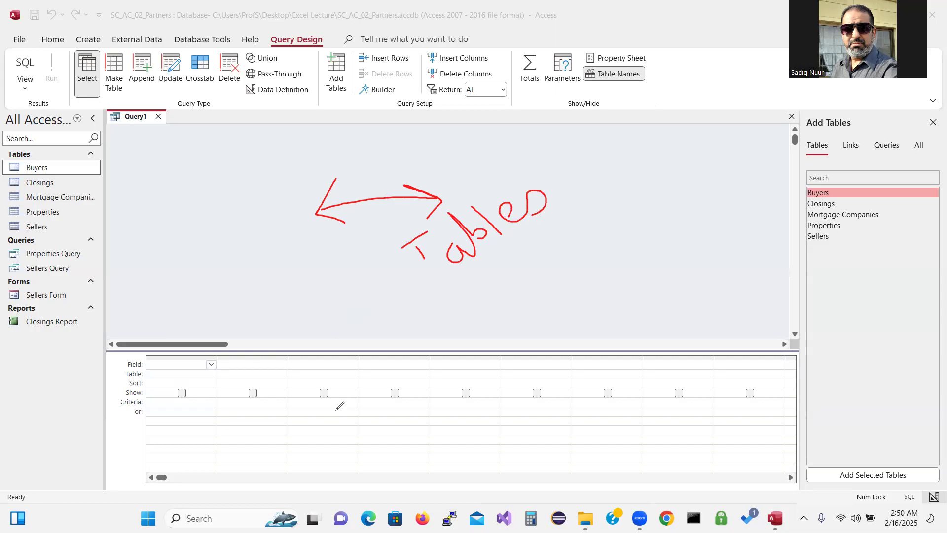
Write 'Grid' under the query grid, circle the Field and Criteria/or rows, then clear all ink
{"action": "mouse_move", "coordinate": [348, 416]}
{"action": "left_mouse_down"}
{"action": "mouse_move", "coordinate": [333, 441]}
{"action": "mouse_move", "coordinate": [397, 427]}
{"action": "left_mouse_up"}
{"action": "left_click", "coordinate": [374, 413]}
{"action": "mouse_move", "coordinate": [134, 349]}
{"action": "left_mouse_down"}
{"action": "mouse_move", "coordinate": [124, 353]}
{"action": "mouse_move", "coordinate": [129, 367]}
{"action": "mouse_move", "coordinate": [150, 366]}
{"action": "mouse_move", "coordinate": [149, 351]}
{"action": "mouse_move", "coordinate": [116, 360]}
{"action": "mouse_move", "coordinate": [123, 378]}
{"action": "mouse_move", "coordinate": [108, 385]}
{"action": "mouse_move", "coordinate": [125, 387]}
{"action": "mouse_move", "coordinate": [121, 399]}
{"action": "left_mouse_up"}
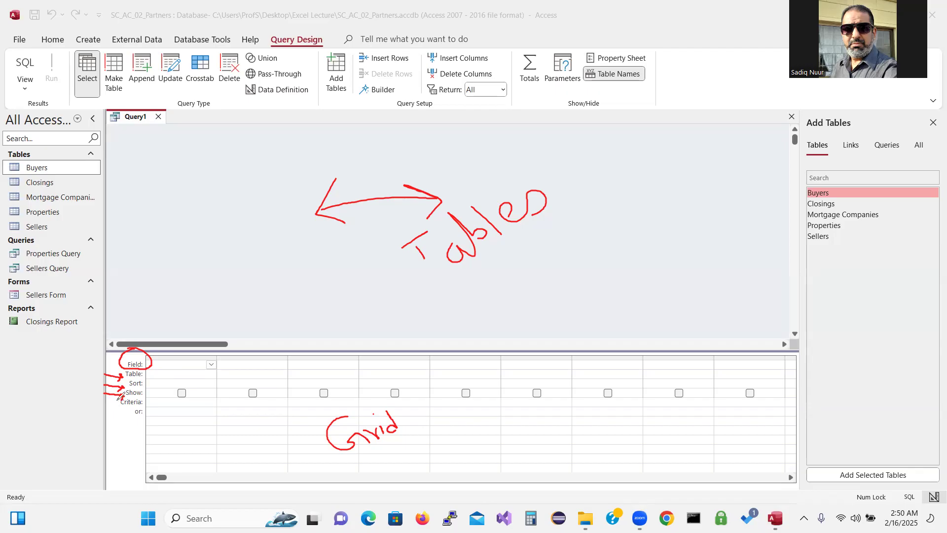
{"action": "mouse_move", "coordinate": [121, 399]}
{"action": "left_mouse_down"}
{"action": "mouse_move", "coordinate": [110, 409]}
{"action": "mouse_move", "coordinate": [123, 420]}
{"action": "mouse_move", "coordinate": [157, 412]}
{"action": "mouse_move", "coordinate": [143, 395]}
{"action": "mouse_move", "coordinate": [127, 394]}
{"action": "left_mouse_up"}
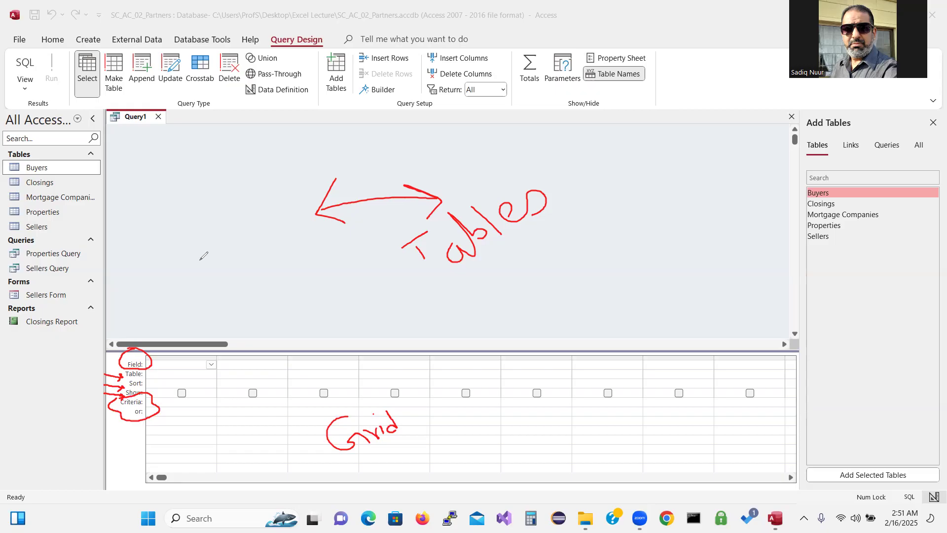
{"action": "left_click", "coordinate": [75, 257]}
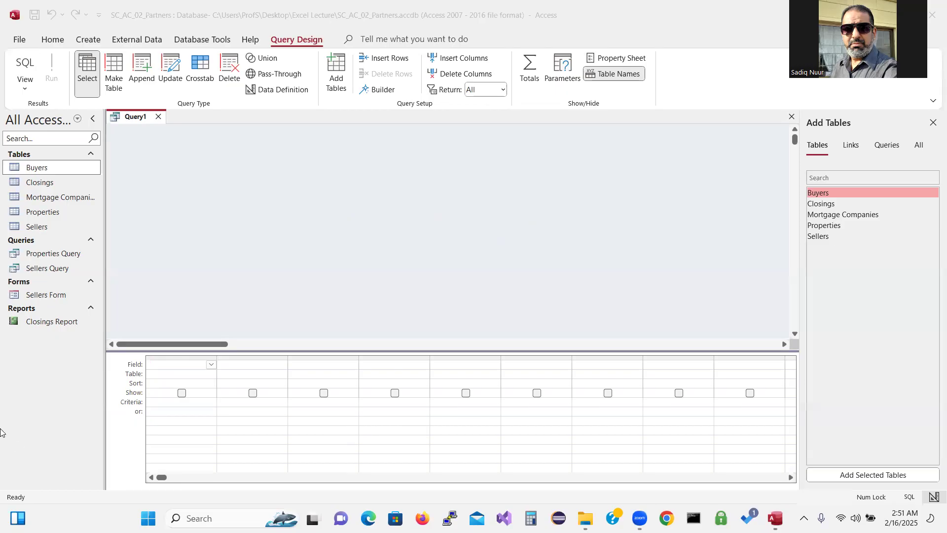
Add the Closings table to the query from the Add Tables list
{"action": "key", "text": "ctrl"}
{"action": "key", "text": "ctrl"}
{"action": "key", "text": "ctrl"}
{"action": "key", "text": "ctrl"}
{"action": "key", "text": "ctrl"}
{"action": "key", "text": "ctrl"}
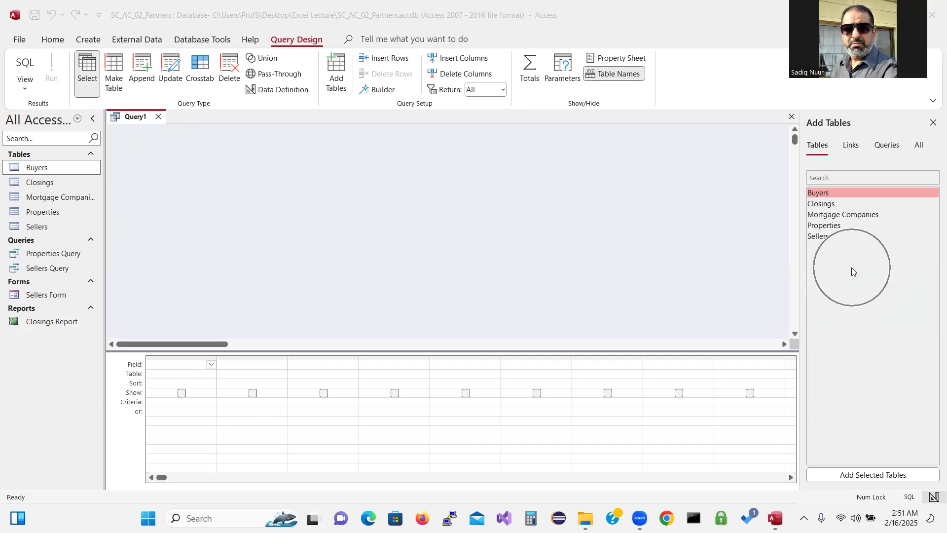
{"action": "key", "text": "ctrl"}
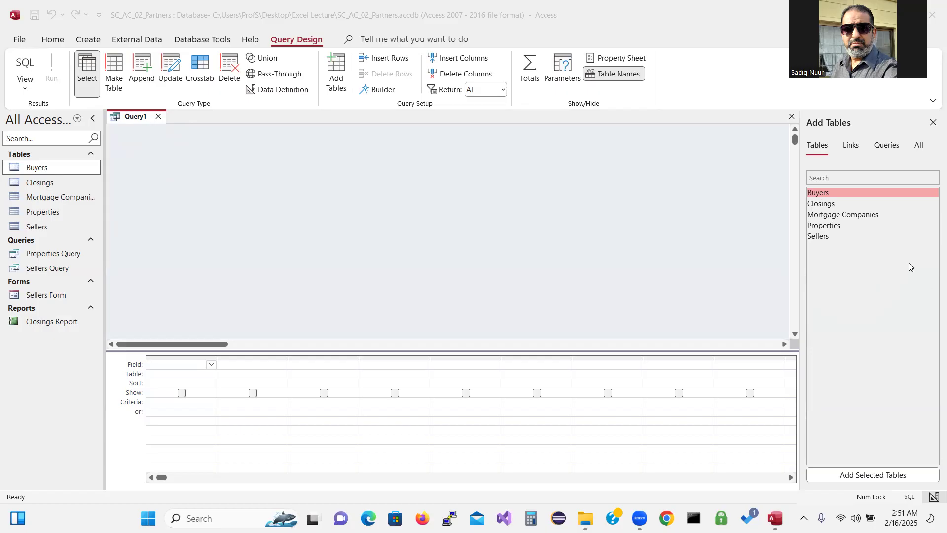
{"action": "left_click", "coordinate": [823, 204]}
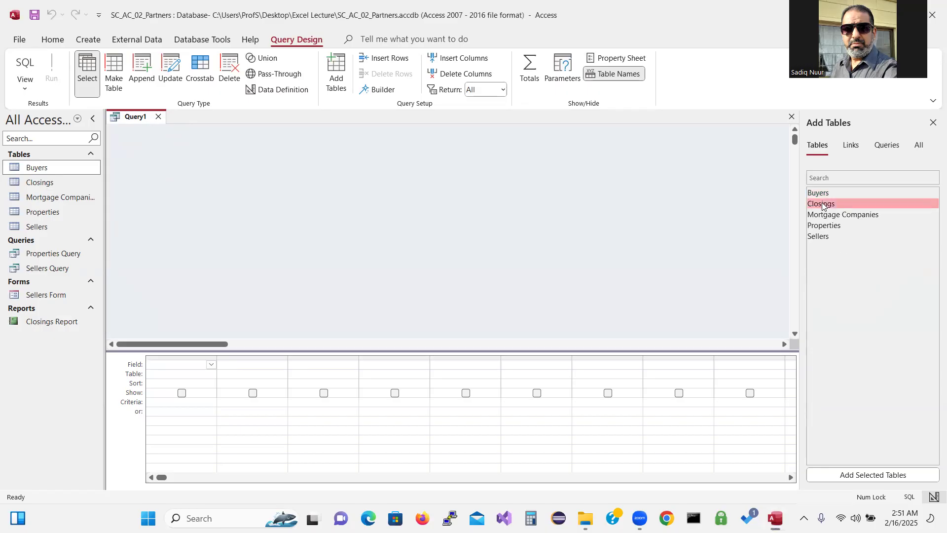
{"action": "double_click", "coordinate": [822, 203]}
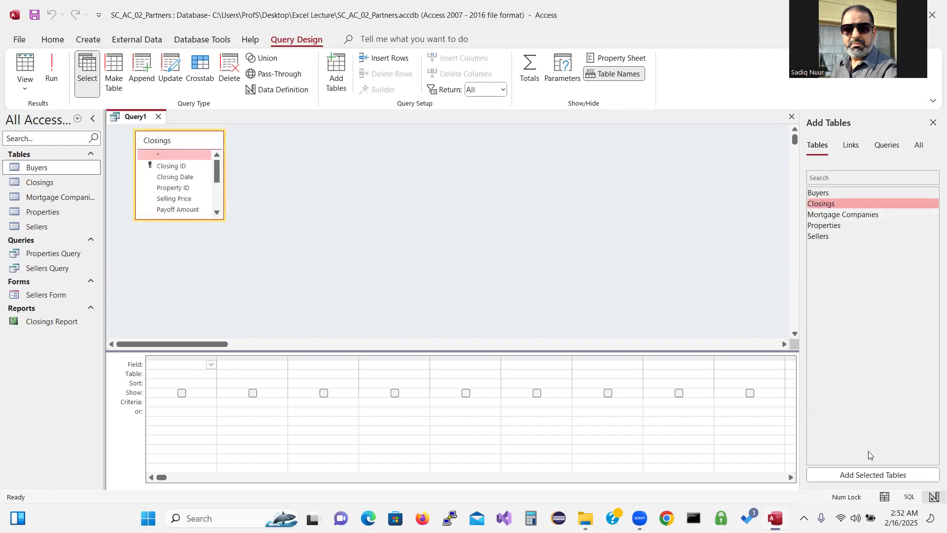
Close the Add Tables pane and reopen it from Query Design
{"action": "left_click", "coordinate": [862, 477]}
{"action": "left_click", "coordinate": [862, 477]}
{"action": "key", "text": "ctrl"}
{"action": "key", "text": "ctrl"}
{"action": "key", "text": "ctrl"}
{"action": "left_click", "coordinate": [933, 123]}
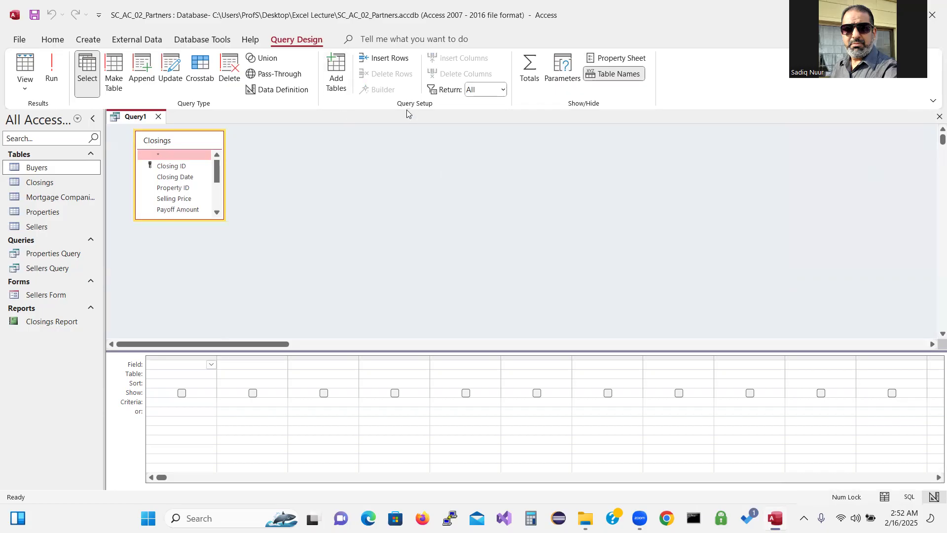
{"action": "left_click", "coordinate": [339, 76]}
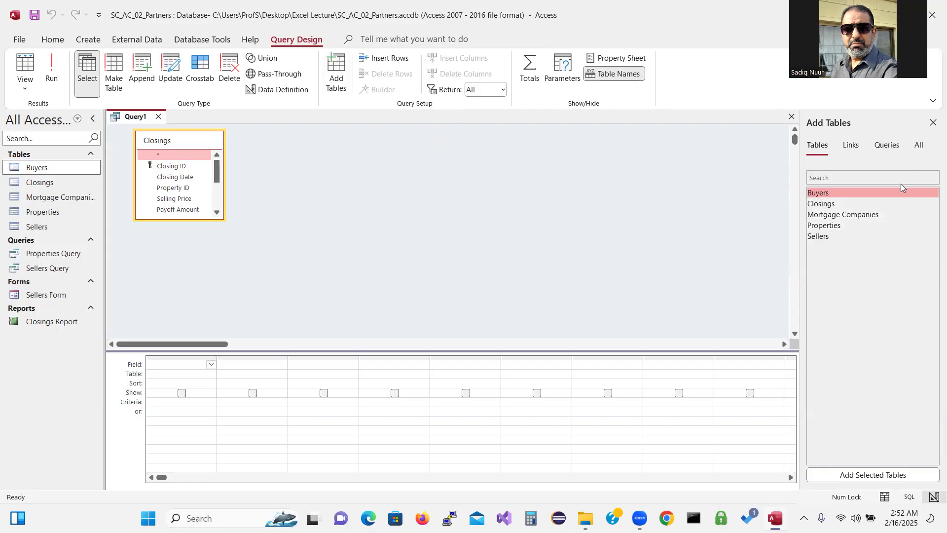
Close the Add Tables pane, raise the grid splitter and stretch the Closings box to show full field names
{"action": "left_click", "coordinate": [933, 123]}
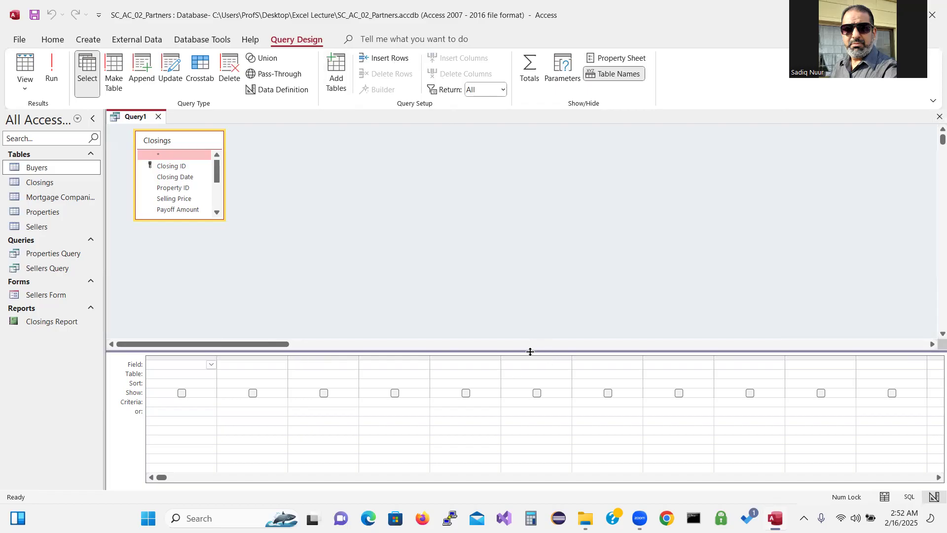
{"action": "left_click_drag", "start_coordinate": [530, 352], "coordinate": [525, 327]}
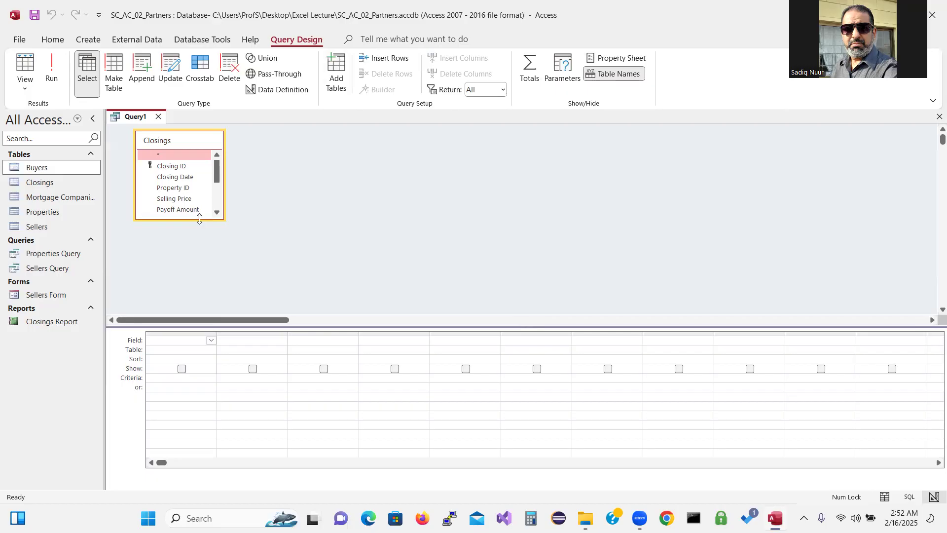
{"action": "left_click_drag", "start_coordinate": [199, 219], "coordinate": [202, 299]}
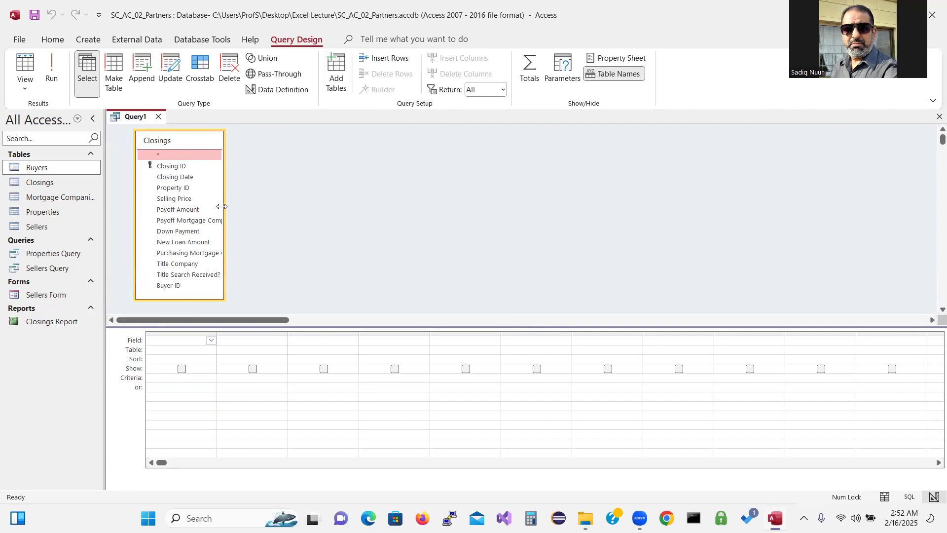
{"action": "left_click_drag", "start_coordinate": [221, 206], "coordinate": [275, 206]}
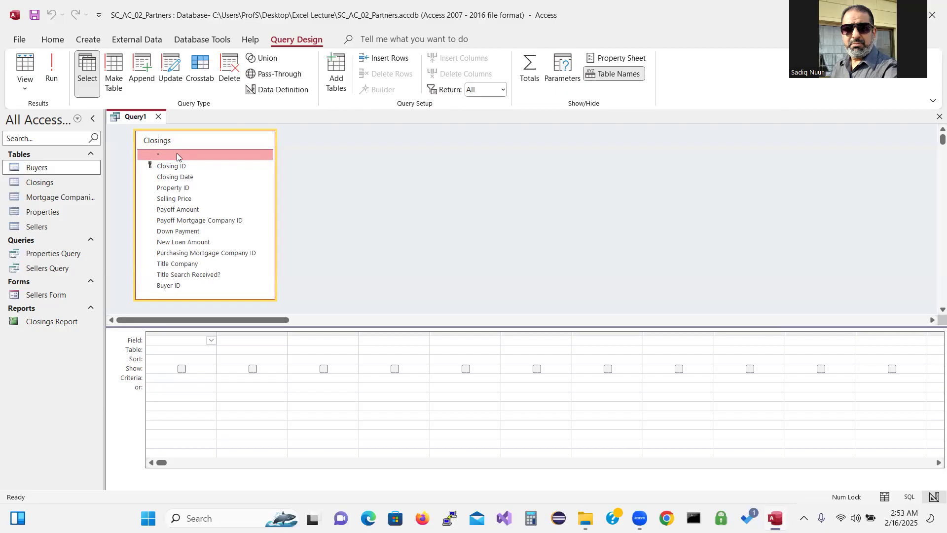
{"action": "left_click", "coordinate": [294, 358]}
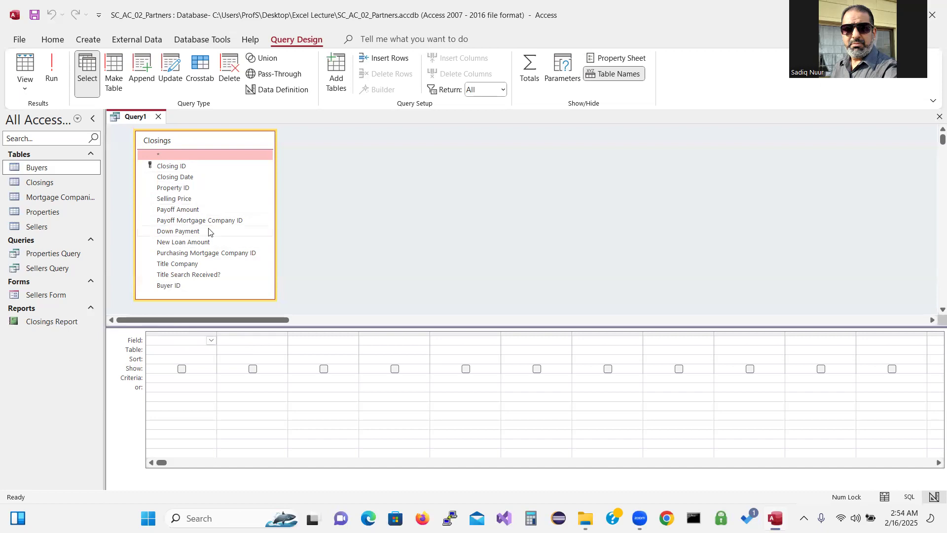
Add Closing ID, Closing Date, Payoff Amount, both mortgage company IDs, New Loan Amount and Buyer ID to the grid
{"action": "double_click", "coordinate": [178, 167]}
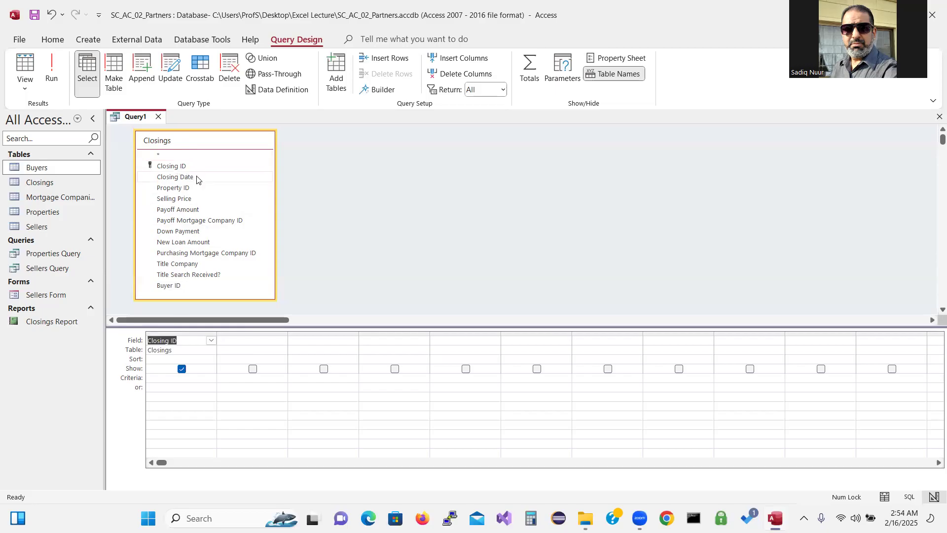
{"action": "double_click", "coordinate": [196, 179]}
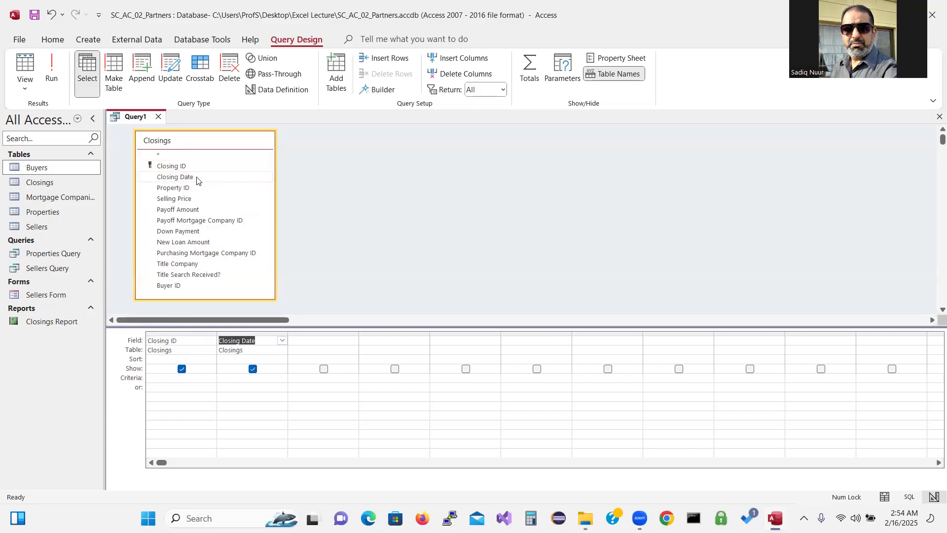
{"action": "double_click", "coordinate": [201, 212]}
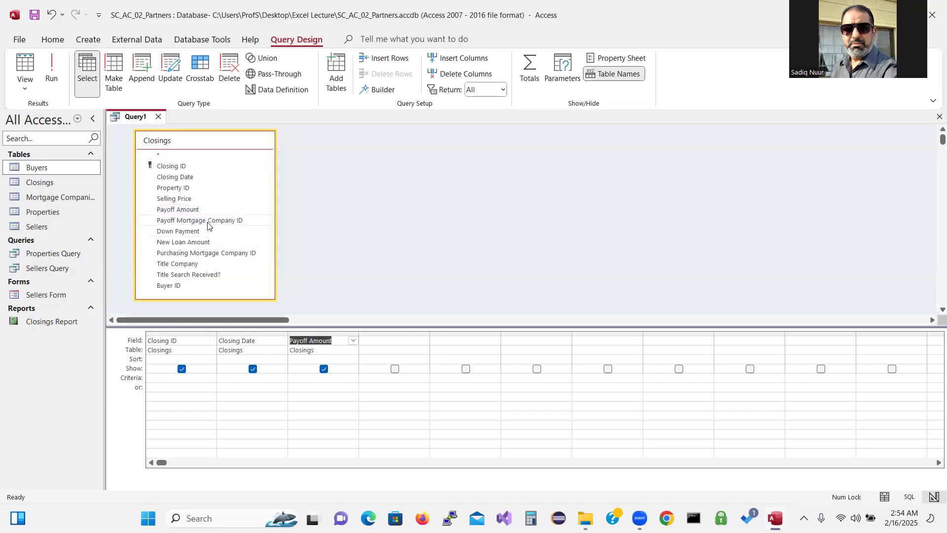
{"action": "double_click", "coordinate": [196, 221]}
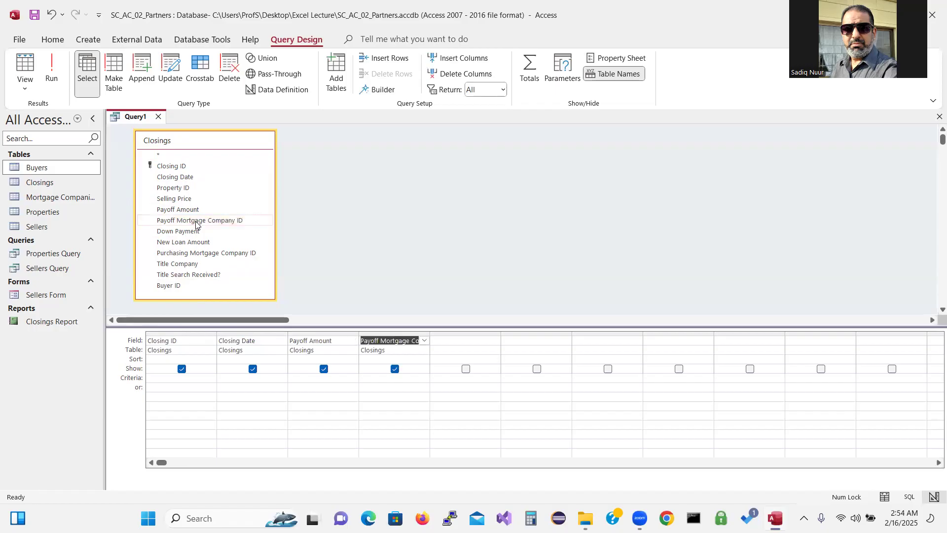
{"action": "double_click", "coordinate": [202, 242]}
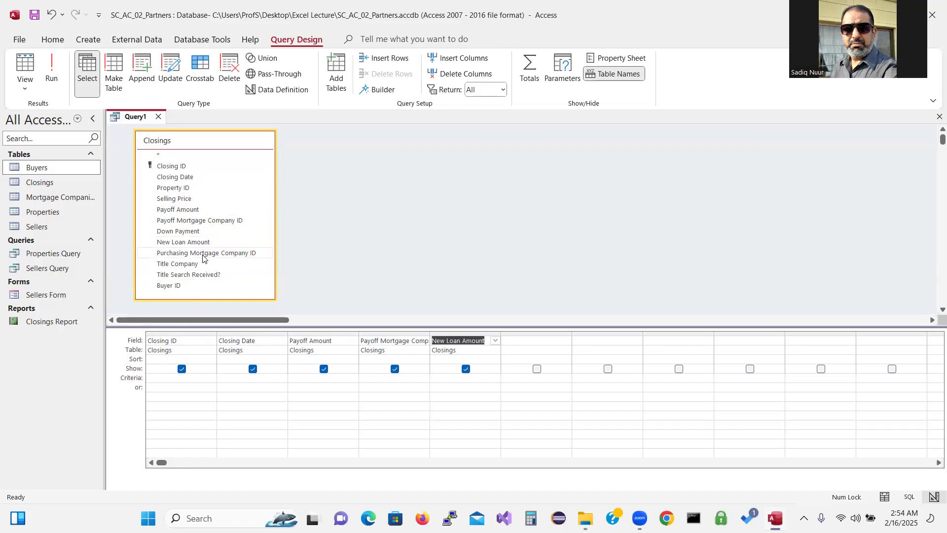
{"action": "double_click", "coordinate": [202, 253]}
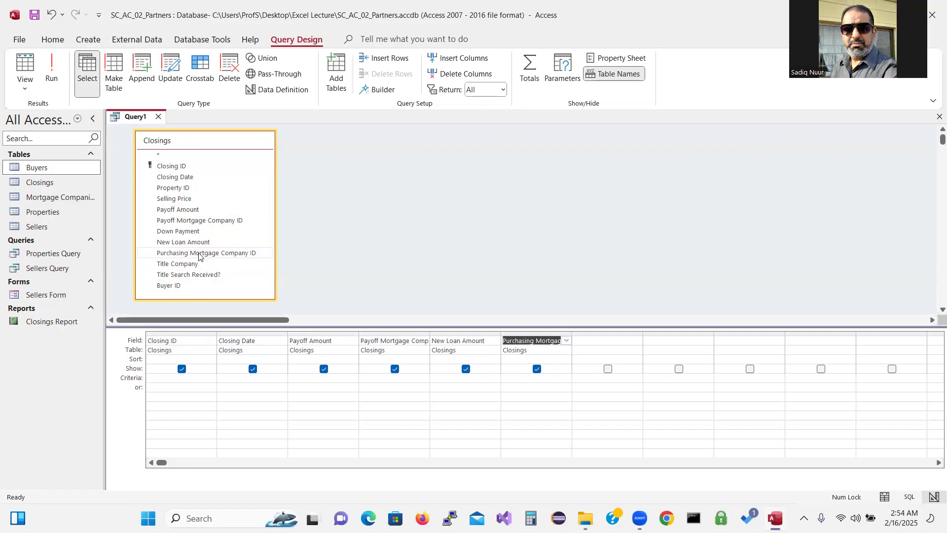
{"action": "double_click", "coordinate": [168, 286]}
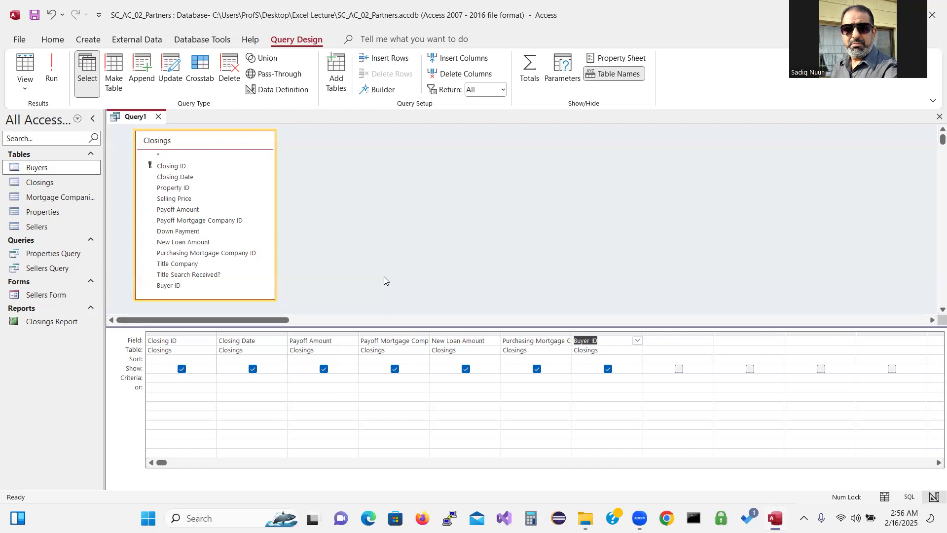
{"action": "left_click", "coordinate": [521, 379]}
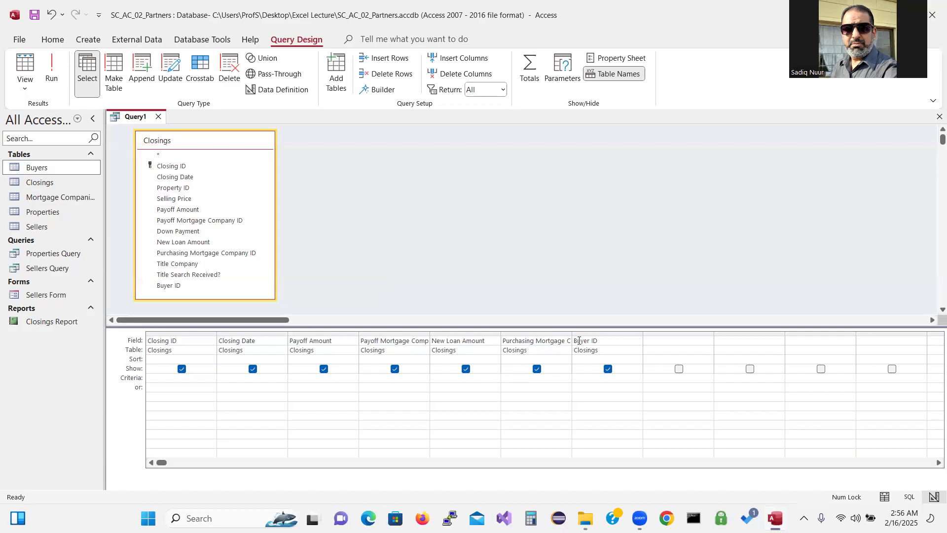
{"action": "double_click", "coordinate": [572, 333]}
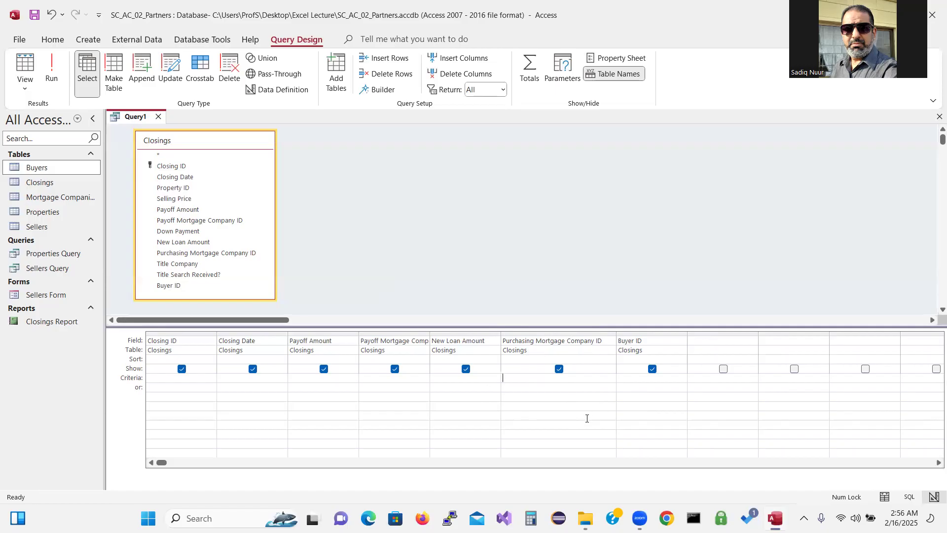
{"action": "type", "text": "M"}
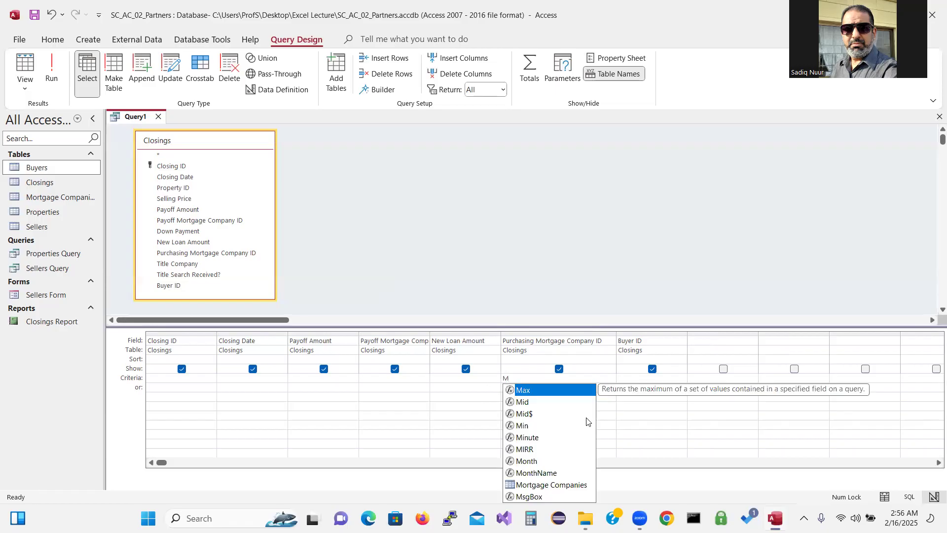
{"action": "type", "text": "-002"}
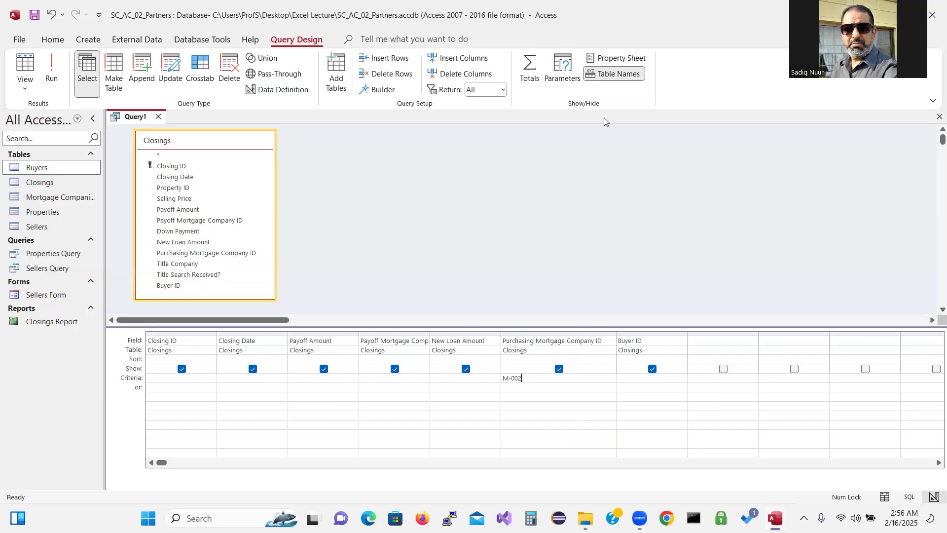
{"action": "left_click", "coordinate": [715, 65]}
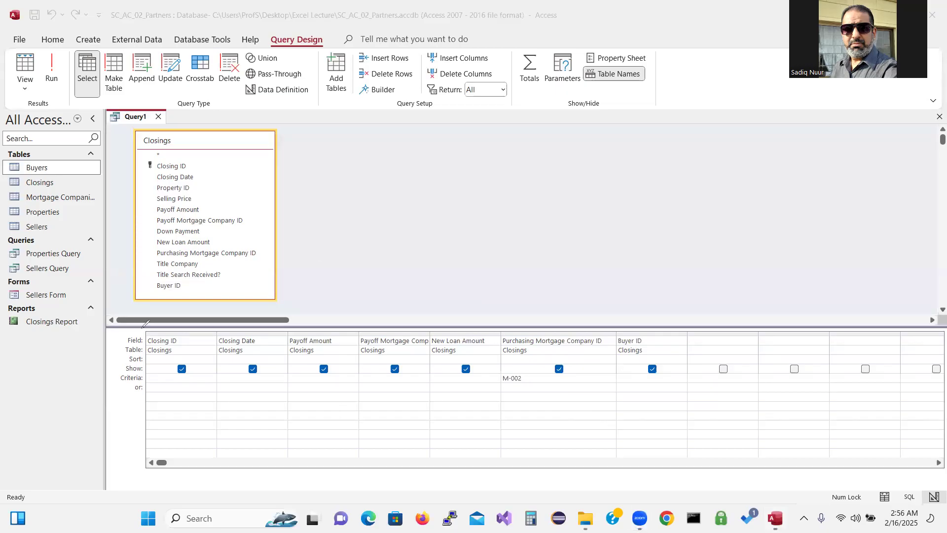
{"action": "left_click_drag", "start_coordinate": [148, 377], "coordinate": [236, 383]}
{"action": "mouse_move", "coordinate": [536, 374]}
{"action": "left_mouse_down"}
{"action": "mouse_move", "coordinate": [501, 371]}
{"action": "mouse_move", "coordinate": [497, 383]}
{"action": "mouse_move", "coordinate": [543, 373]}
{"action": "left_mouse_up"}
{"action": "mouse_move", "coordinate": [508, 321]}
{"action": "left_mouse_down"}
{"action": "mouse_move", "coordinate": [497, 340]}
{"action": "mouse_move", "coordinate": [508, 348]}
{"action": "mouse_move", "coordinate": [615, 345]}
{"action": "mouse_move", "coordinate": [613, 326]}
{"action": "mouse_move", "coordinate": [511, 320]}
{"action": "left_mouse_up"}
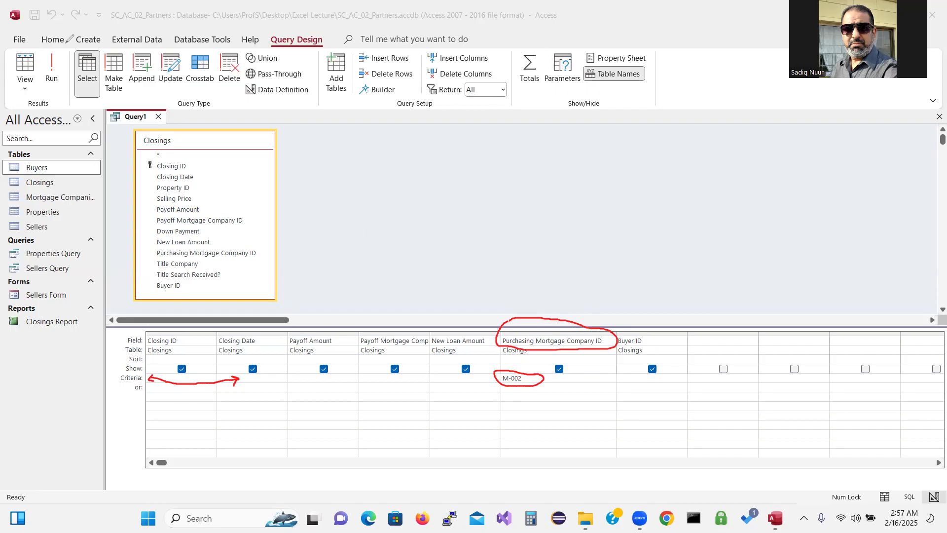
{"action": "mouse_move", "coordinate": [65, 65]}
{"action": "left_mouse_down"}
{"action": "mouse_move", "coordinate": [48, 39]}
{"action": "mouse_move", "coordinate": [40, 75]}
{"action": "mouse_move", "coordinate": [58, 93]}
{"action": "mouse_move", "coordinate": [73, 74]}
{"action": "mouse_move", "coordinate": [67, 57]}
{"action": "left_mouse_up"}
{"action": "mouse_move", "coordinate": [459, 437]}
{"action": "left_mouse_down"}
{"action": "mouse_move", "coordinate": [518, 392]}
{"action": "mouse_move", "coordinate": [504, 395]}
{"action": "mouse_move", "coordinate": [517, 394]}
{"action": "mouse_move", "coordinate": [519, 413]}
{"action": "left_mouse_up"}
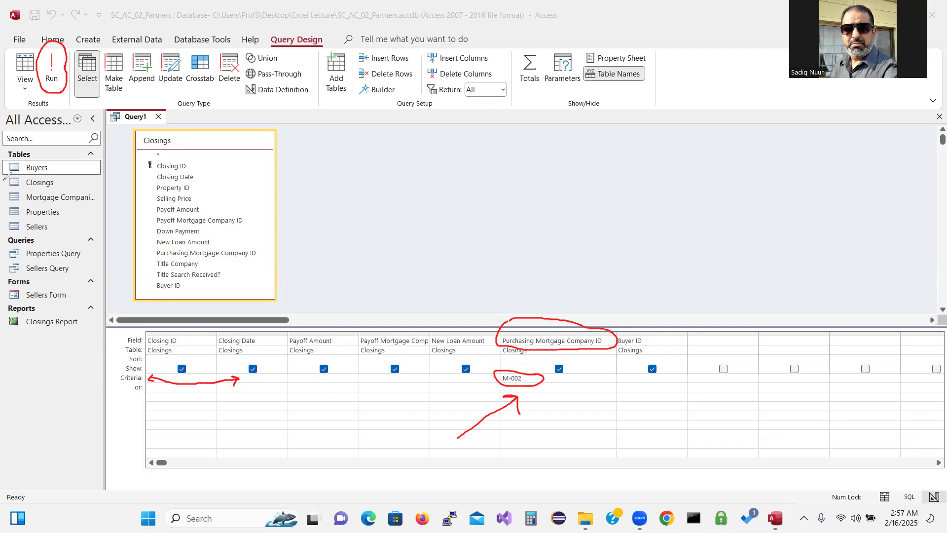
{"action": "left_click", "coordinate": [61, 342]}
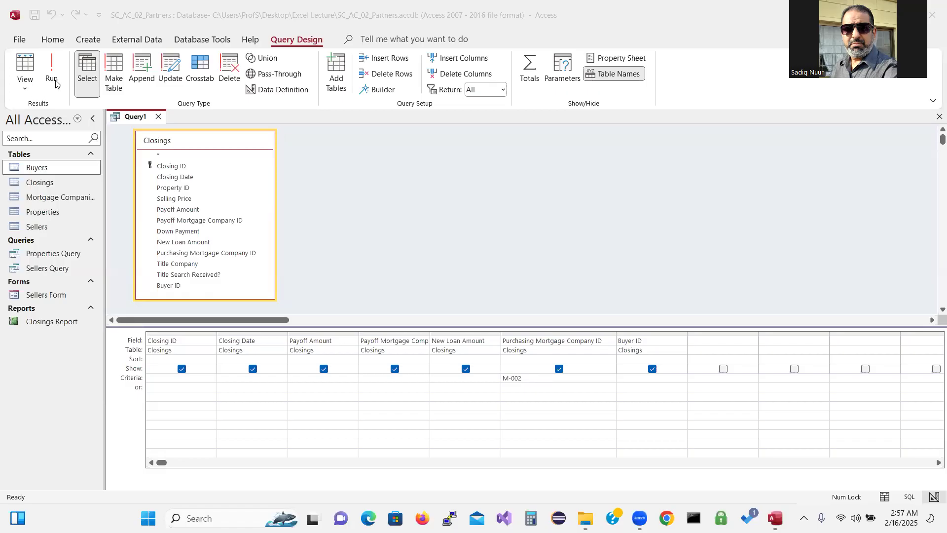
Run the query to list closings C-001 and C-003 for purchasing mortgage company M-002
{"action": "key", "text": "ctrl"}
{"action": "key", "text": "ctrl"}
{"action": "left_click", "coordinate": [57, 81]}
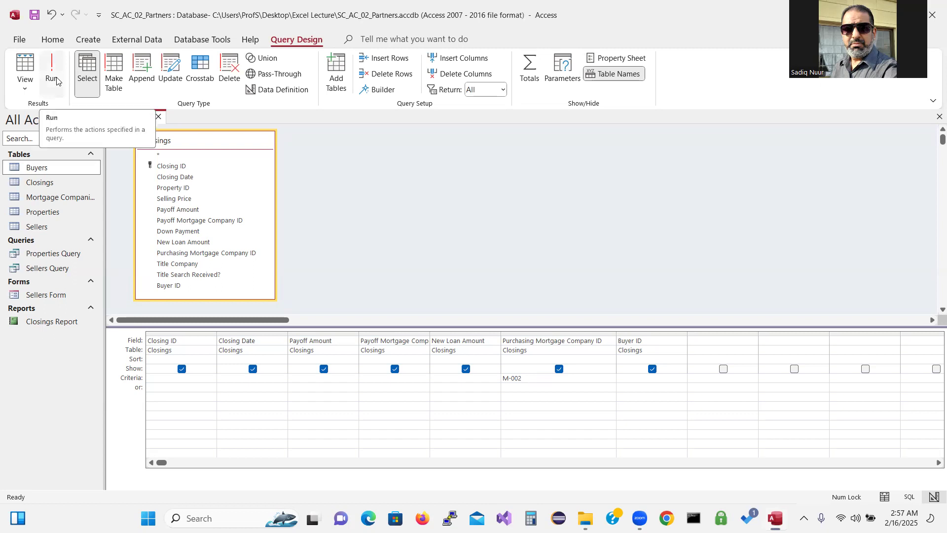
{"action": "left_click", "coordinate": [56, 81]}
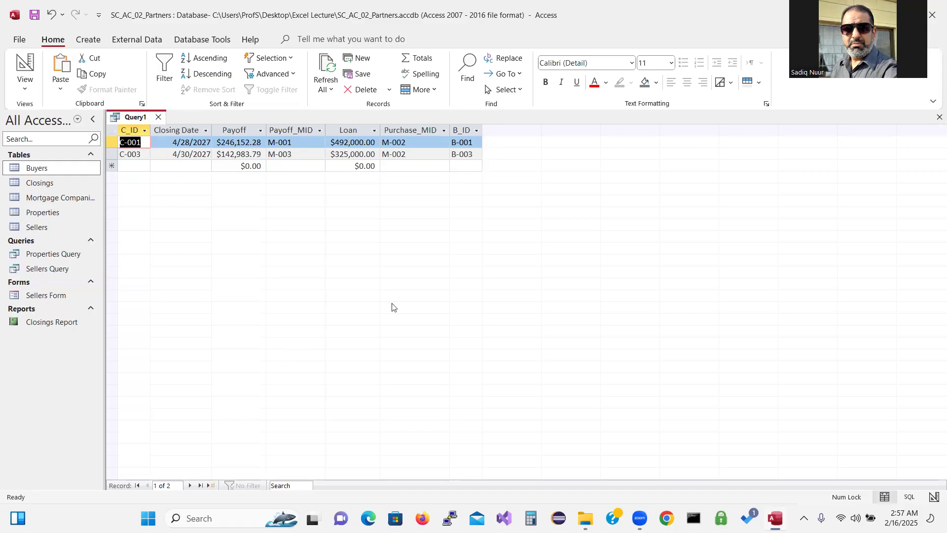
{"action": "double_click", "coordinate": [484, 128]}
{"action": "left_click", "coordinate": [681, 128]}
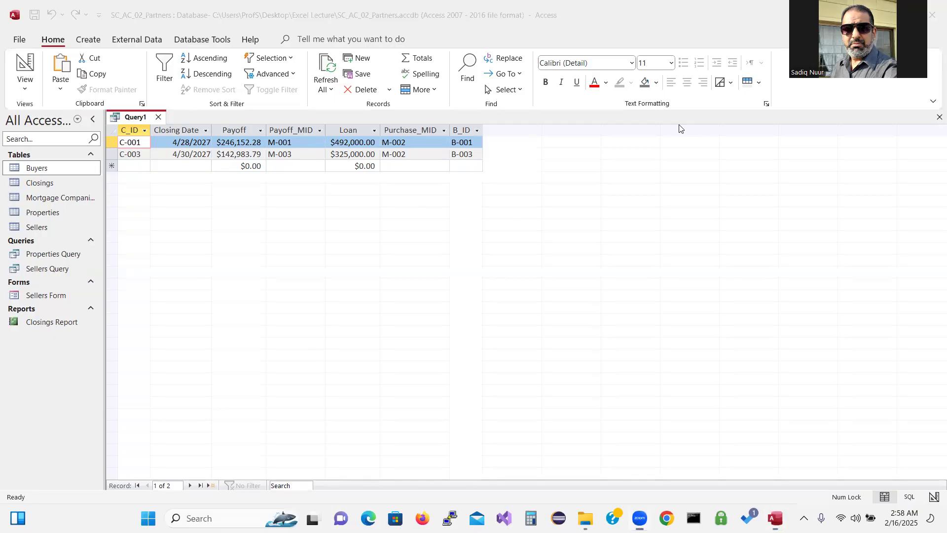
{"action": "mouse_move", "coordinate": [424, 307]}
{"action": "left_mouse_down"}
{"action": "mouse_move", "coordinate": [399, 166]}
{"action": "mouse_move", "coordinate": [393, 175]}
{"action": "mouse_move", "coordinate": [400, 164]}
{"action": "mouse_move", "coordinate": [411, 170]}
{"action": "left_mouse_up"}
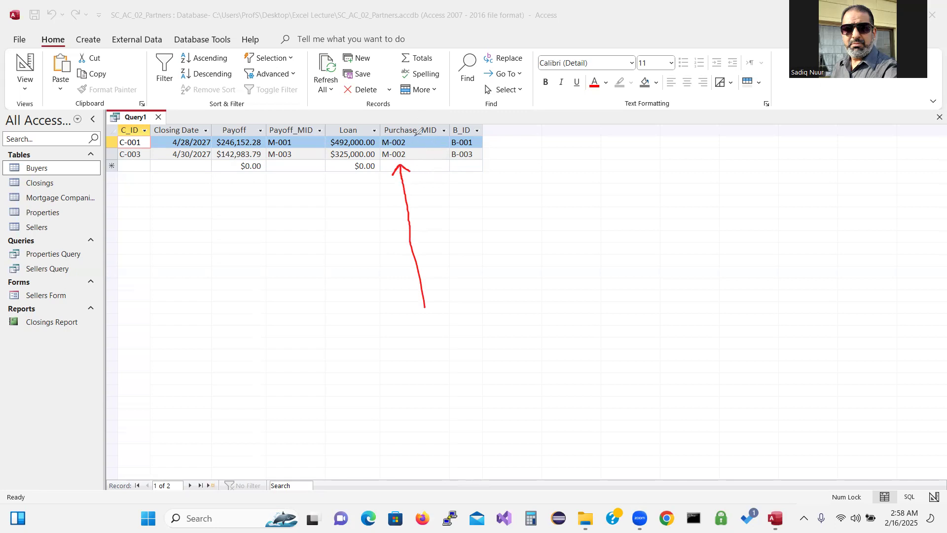
{"action": "mouse_move", "coordinate": [414, 133]}
{"action": "left_mouse_down"}
{"action": "mouse_move", "coordinate": [386, 130]}
{"action": "mouse_move", "coordinate": [378, 157]}
{"action": "mouse_move", "coordinate": [413, 161]}
{"action": "mouse_move", "coordinate": [423, 151]}
{"action": "mouse_move", "coordinate": [412, 131]}
{"action": "left_mouse_up"}
Clear the screen annotations and move into the blank new-record row
{"action": "left_click", "coordinate": [82, 353]}
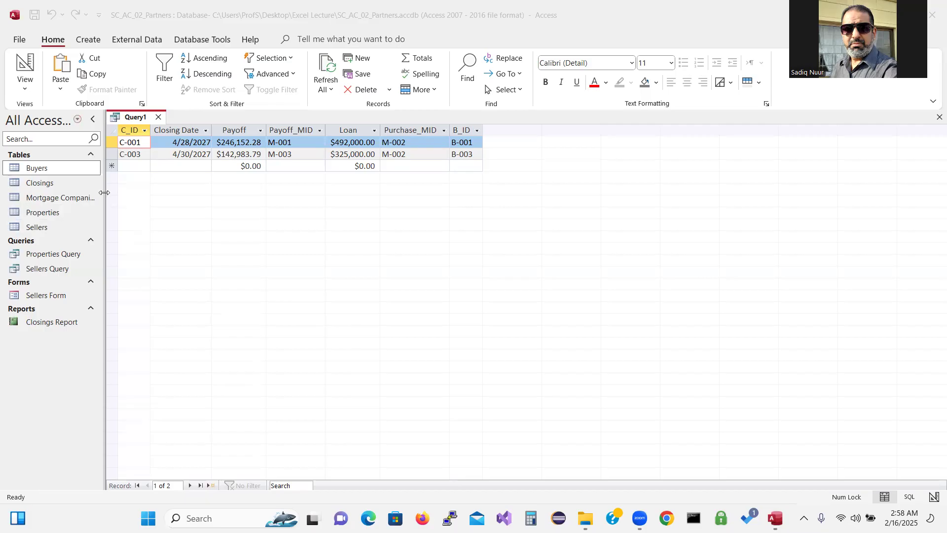
{"action": "left_click", "coordinate": [147, 165]}
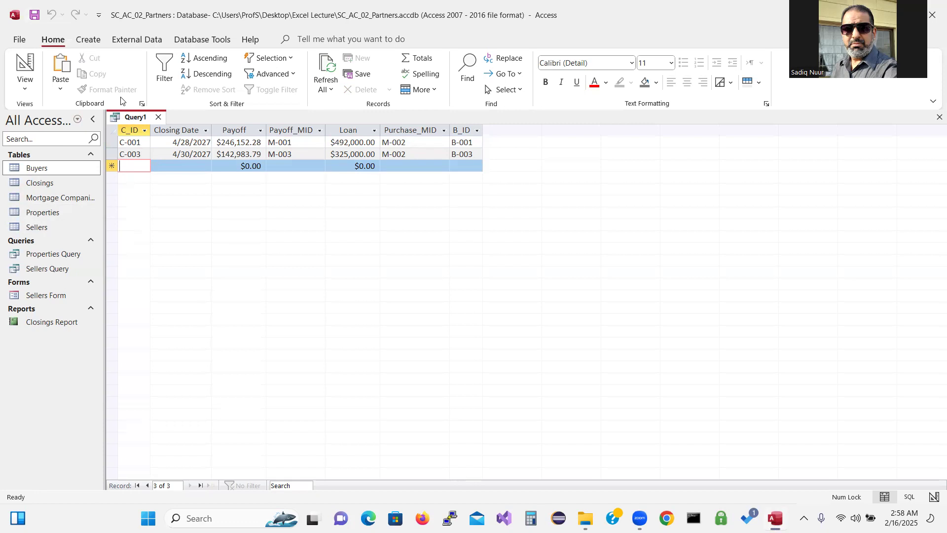
Save the Closings query under the name M02q01
{"action": "left_click", "coordinate": [34, 15]}
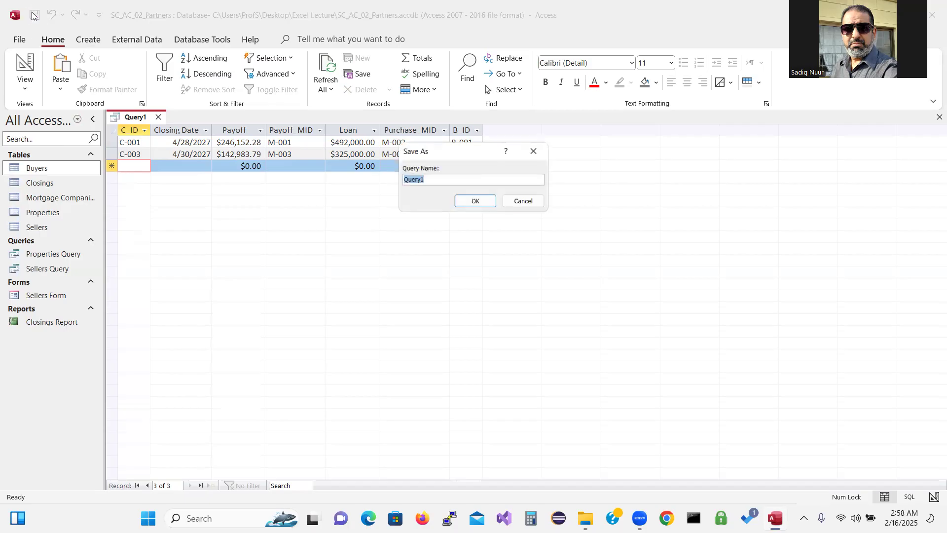
{"action": "left_click_drag", "start_coordinate": [451, 157], "coordinate": [415, 241]}
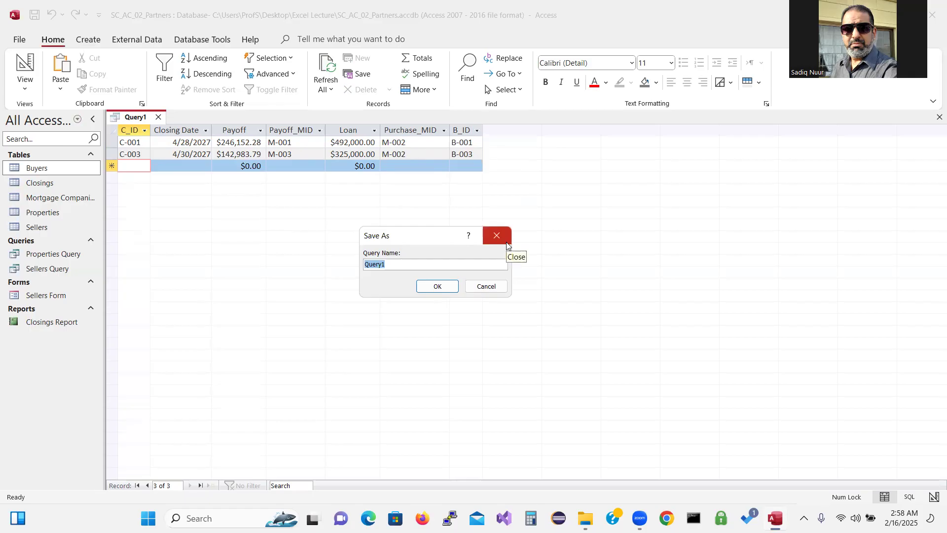
{"action": "type", "text": "M0"}
{"action": "type", "text": "2q01"}
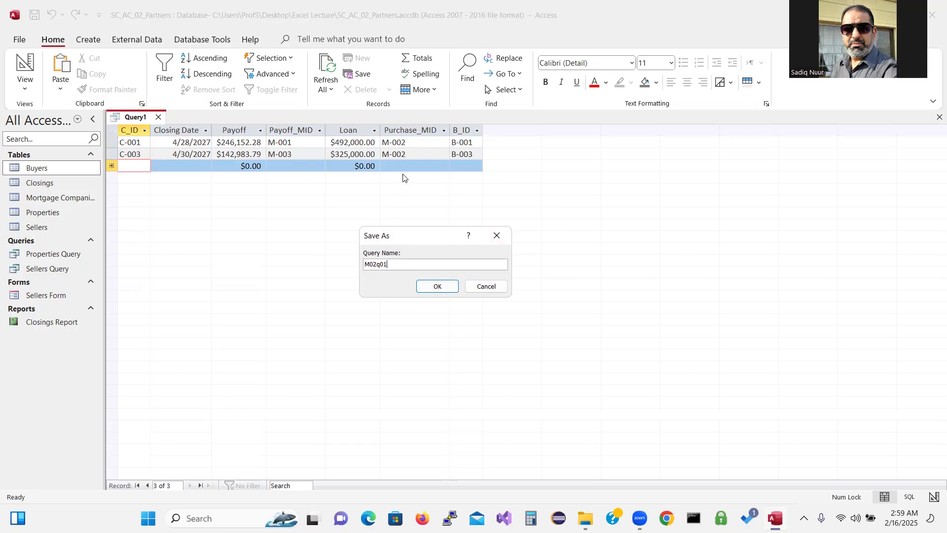
{"action": "left_click", "coordinate": [447, 288]}
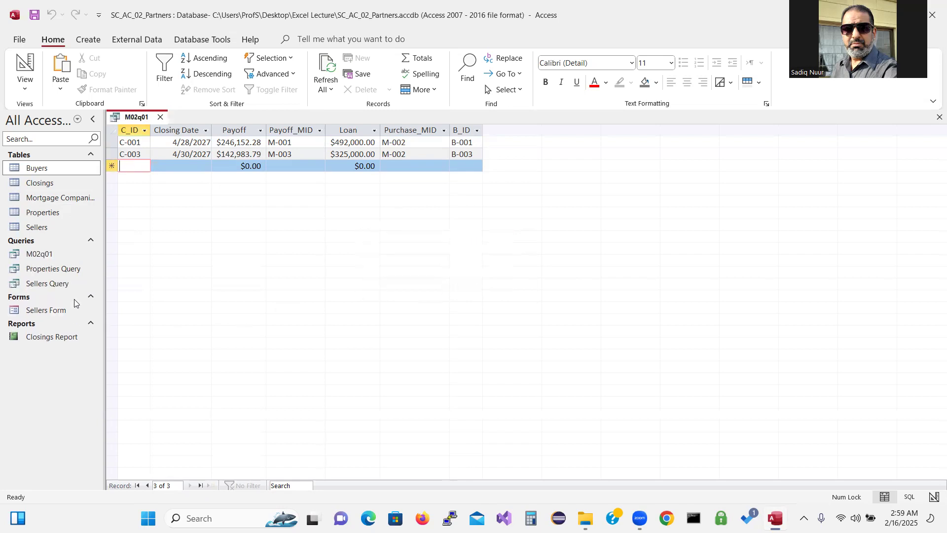
{"action": "key", "text": "ctrl"}
{"action": "key", "text": "ctrl"}
{"action": "key", "text": "ctrl"}
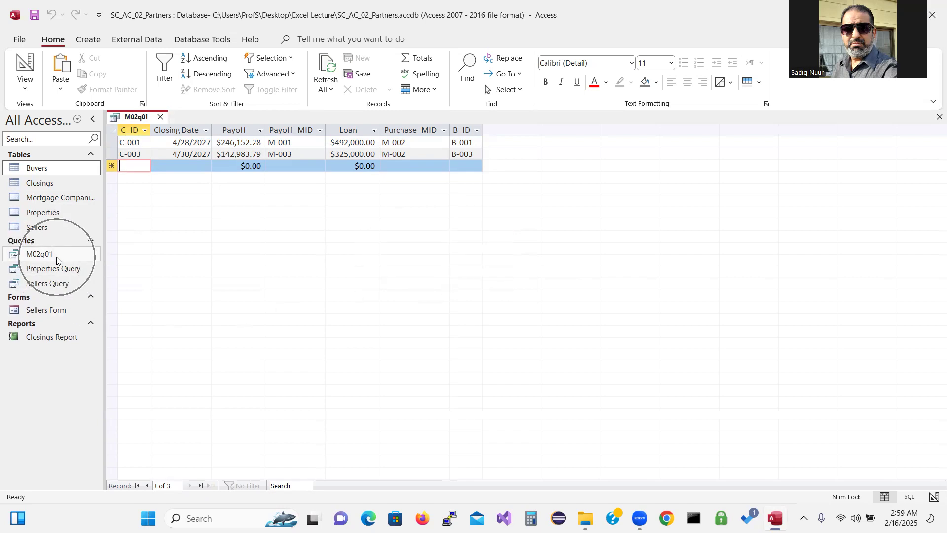
{"action": "key", "text": "ctrl"}
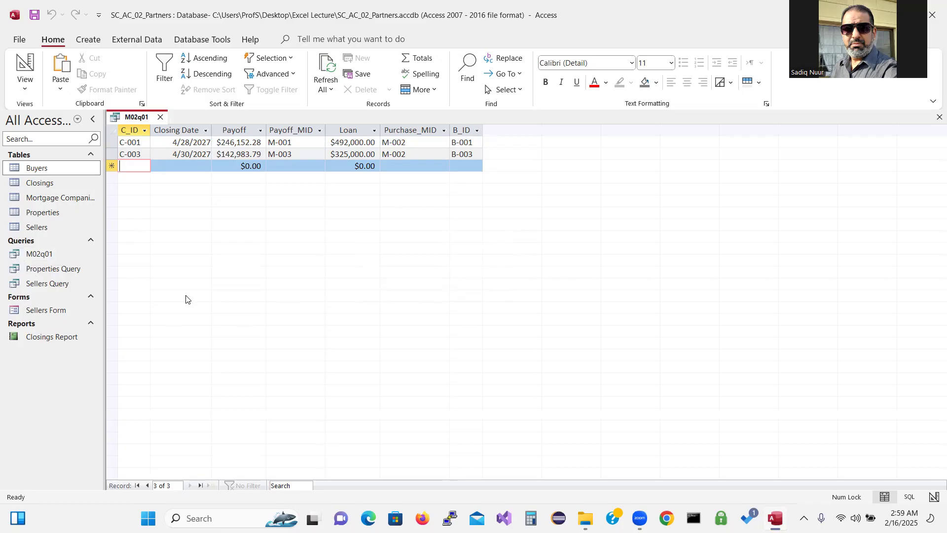
Close the M02q01 query tab
{"action": "left_click", "coordinate": [160, 118]}
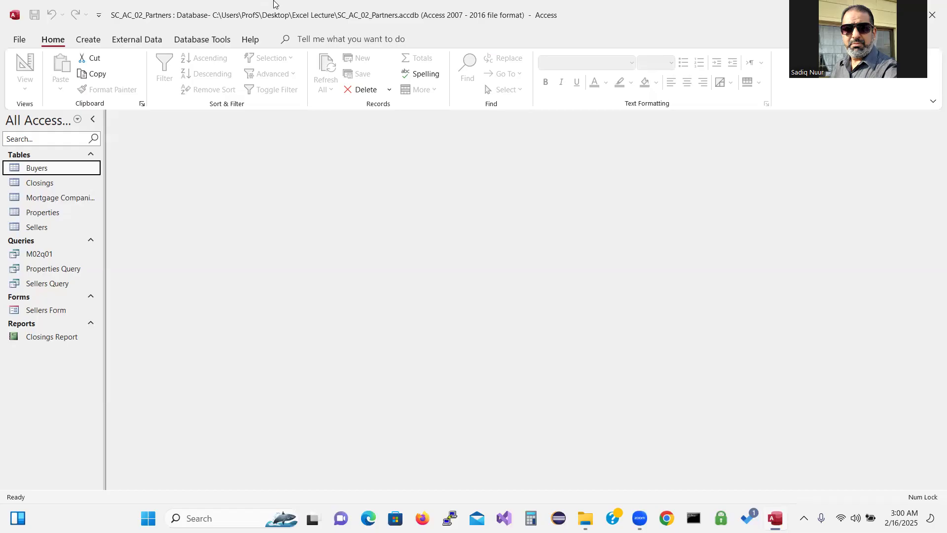
{"action": "mouse_move", "coordinate": [299, 198]}
{"action": "left_mouse_down"}
{"action": "mouse_move", "coordinate": [344, 245]}
{"action": "mouse_move", "coordinate": [360, 202]}
{"action": "mouse_move", "coordinate": [334, 161]}
{"action": "left_mouse_up"}
{"action": "left_click_drag", "start_coordinate": [385, 215], "coordinate": [403, 240]}
{"action": "left_click", "coordinate": [386, 206]}
{"action": "mouse_move", "coordinate": [407, 174]}
{"action": "left_mouse_down"}
{"action": "mouse_move", "coordinate": [446, 224]}
{"action": "mouse_move", "coordinate": [433, 229]}
{"action": "mouse_move", "coordinate": [447, 224]}
{"action": "left_mouse_up"}
{"action": "mouse_move", "coordinate": [393, 195]}
{"action": "left_mouse_down"}
{"action": "mouse_move", "coordinate": [412, 222]}
{"action": "mouse_move", "coordinate": [420, 218]}
{"action": "left_mouse_up"}
{"action": "mouse_move", "coordinate": [403, 289]}
{"action": "left_mouse_down"}
{"action": "mouse_move", "coordinate": [430, 304]}
{"action": "mouse_move", "coordinate": [455, 284]}
{"action": "left_mouse_up"}
{"action": "left_click_drag", "start_coordinate": [468, 250], "coordinate": [491, 282]}
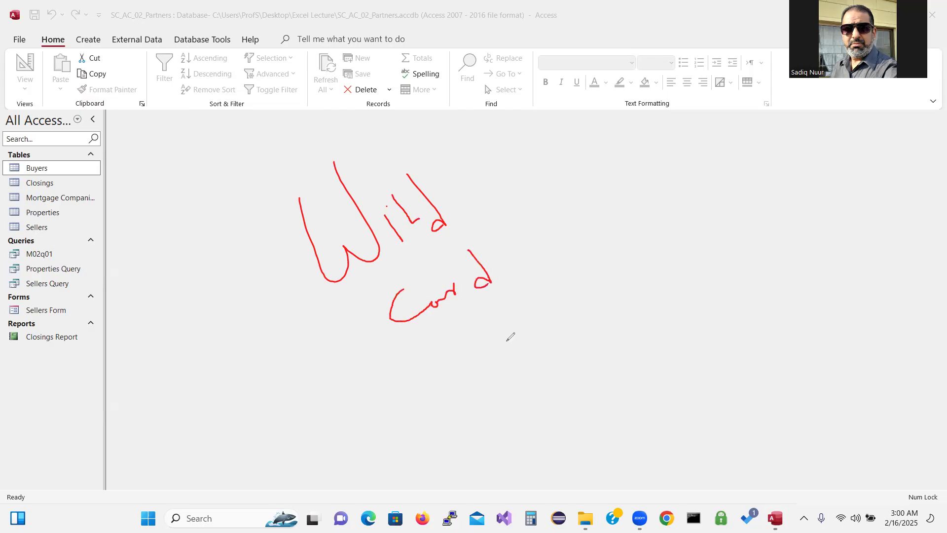
{"action": "left_click_drag", "start_coordinate": [502, 329], "coordinate": [500, 390]}
{"action": "left_click_drag", "start_coordinate": [481, 353], "coordinate": [533, 361]}
{"action": "mouse_move", "coordinate": [489, 338]}
{"action": "left_mouse_down"}
{"action": "mouse_move", "coordinate": [517, 373]}
{"action": "mouse_move", "coordinate": [513, 340]}
{"action": "left_mouse_up"}
{"action": "mouse_move", "coordinate": [540, 393]}
{"action": "left_mouse_down"}
{"action": "mouse_move", "coordinate": [566, 393]}
{"action": "mouse_move", "coordinate": [566, 425]}
{"action": "left_mouse_up"}
{"action": "left_click", "coordinate": [577, 439]}
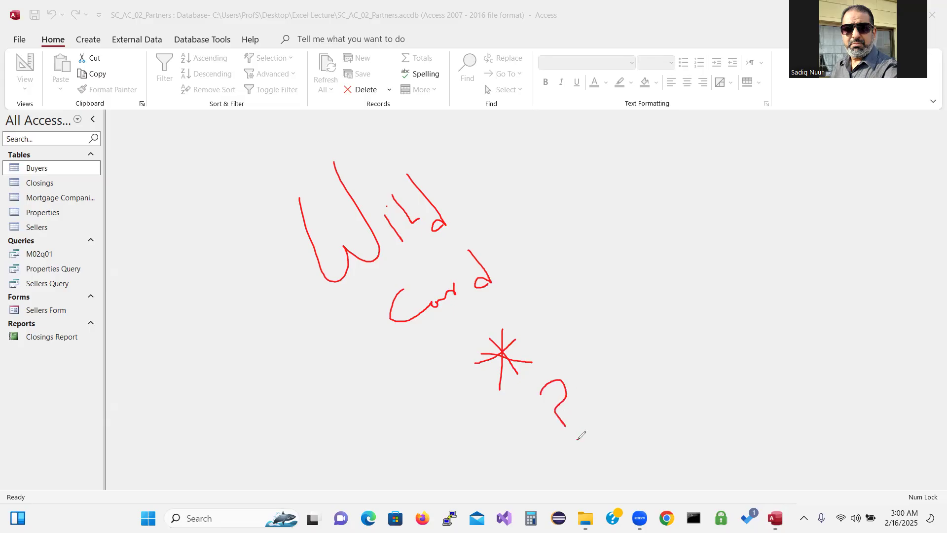
{"action": "mouse_move", "coordinate": [526, 336]}
{"action": "left_mouse_down"}
{"action": "mouse_move", "coordinate": [549, 312]}
{"action": "mouse_move", "coordinate": [537, 314]}
{"action": "mouse_move", "coordinate": [558, 308]}
{"action": "mouse_move", "coordinate": [552, 327]}
{"action": "left_mouse_up"}
{"action": "left_click", "coordinate": [50, 425]}
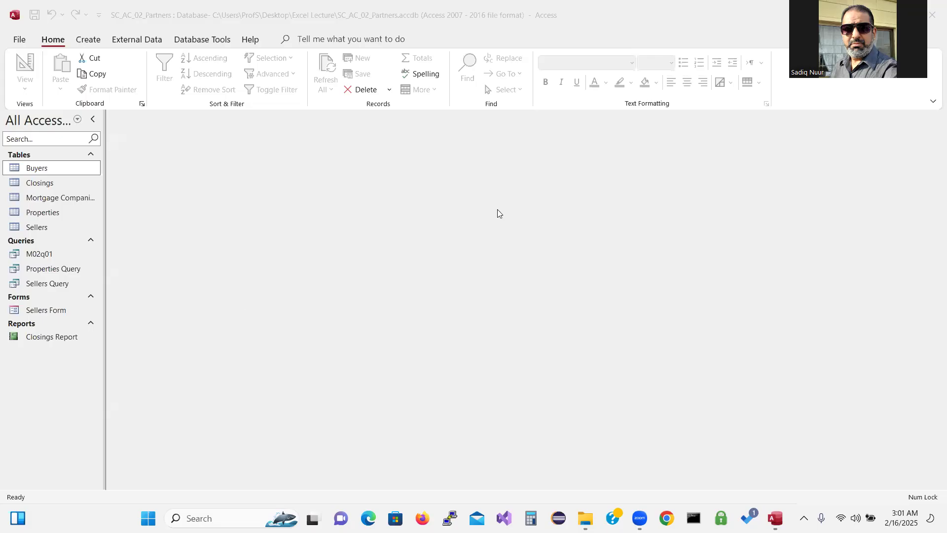
{"action": "mouse_move", "coordinate": [516, 202]}
{"action": "left_mouse_down"}
{"action": "mouse_move", "coordinate": [477, 222]}
{"action": "mouse_move", "coordinate": [535, 277]}
{"action": "mouse_move", "coordinate": [484, 284]}
{"action": "left_mouse_up"}
{"action": "mouse_move", "coordinate": [580, 242]}
{"action": "left_mouse_down"}
{"action": "mouse_move", "coordinate": [568, 281]}
{"action": "mouse_move", "coordinate": [591, 269]}
{"action": "mouse_move", "coordinate": [594, 254]}
{"action": "left_mouse_up"}
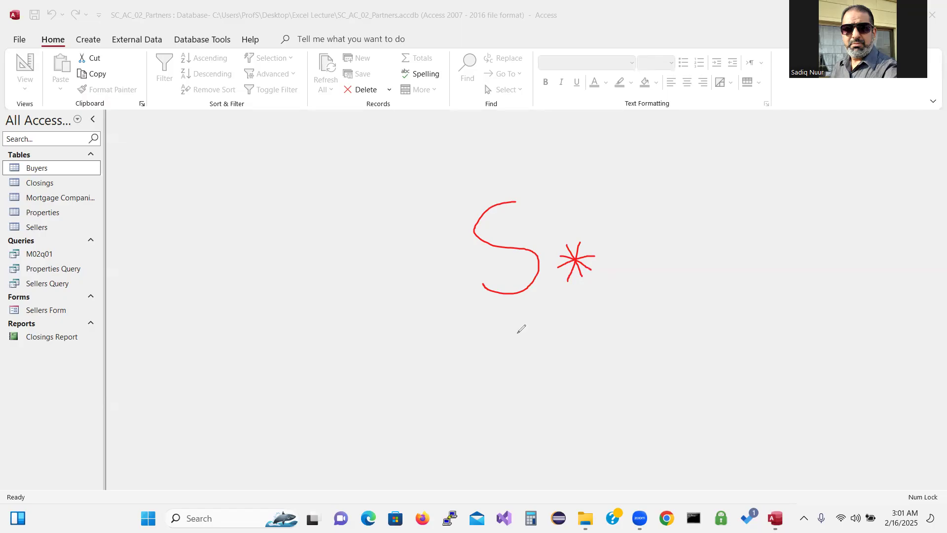
{"action": "left_click_drag", "start_coordinate": [522, 327], "coordinate": [498, 380]}
{"action": "left_click_drag", "start_coordinate": [493, 345], "coordinate": [534, 372]}
{"action": "mouse_move", "coordinate": [509, 334]}
{"action": "left_mouse_down"}
{"action": "mouse_move", "coordinate": [509, 376]}
{"action": "mouse_move", "coordinate": [517, 353]}
{"action": "mouse_move", "coordinate": [529, 352]}
{"action": "mouse_move", "coordinate": [566, 374]}
{"action": "mouse_move", "coordinate": [575, 336]}
{"action": "mouse_move", "coordinate": [598, 365]}
{"action": "mouse_move", "coordinate": [612, 344]}
{"action": "mouse_move", "coordinate": [621, 362]}
{"action": "mouse_move", "coordinate": [641, 361]}
{"action": "left_mouse_up"}
{"action": "left_click", "coordinate": [628, 345]}
{"action": "mouse_move", "coordinate": [641, 361]}
{"action": "left_mouse_down"}
{"action": "mouse_move", "coordinate": [649, 344]}
{"action": "mouse_move", "coordinate": [696, 341]}
{"action": "mouse_move", "coordinate": [703, 322]}
{"action": "mouse_move", "coordinate": [725, 316]}
{"action": "mouse_move", "coordinate": [729, 331]}
{"action": "mouse_move", "coordinate": [714, 345]}
{"action": "mouse_move", "coordinate": [744, 343]}
{"action": "left_mouse_up"}
{"action": "mouse_move", "coordinate": [740, 296]}
{"action": "left_mouse_down"}
{"action": "mouse_move", "coordinate": [778, 340]}
{"action": "mouse_move", "coordinate": [747, 351]}
{"action": "mouse_move", "coordinate": [773, 312]}
{"action": "left_mouse_up"}
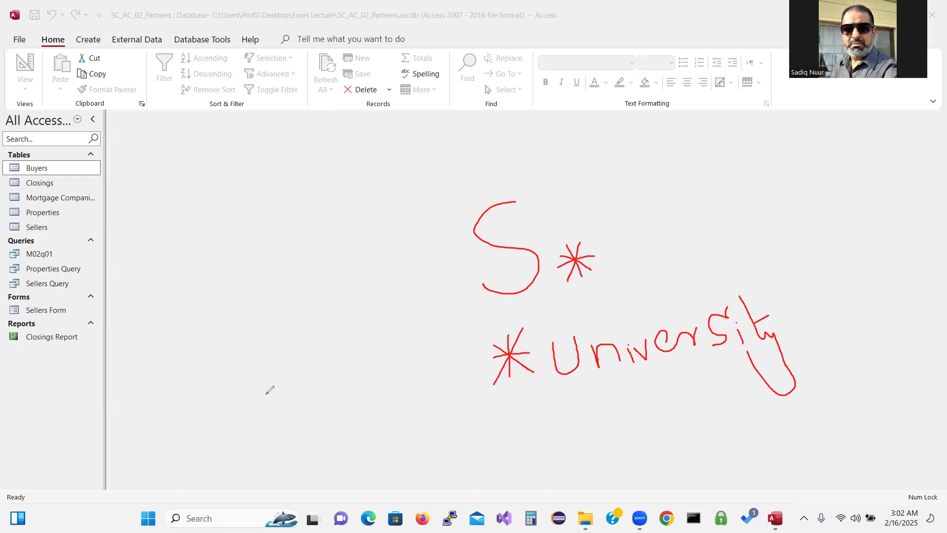
{"action": "mouse_move", "coordinate": [268, 386]}
{"action": "left_mouse_down"}
{"action": "mouse_move", "coordinate": [290, 394]}
{"action": "mouse_move", "coordinate": [279, 421]}
{"action": "left_mouse_up"}
{"action": "left_click", "coordinate": [278, 428]}
{"action": "left_click_drag", "start_coordinate": [311, 387], "coordinate": [310, 421]}
{"action": "left_click", "coordinate": [311, 436]}
{"action": "left_click", "coordinate": [344, 389]}
{"action": "mouse_move", "coordinate": [345, 390]}
{"action": "left_mouse_down"}
{"action": "mouse_move", "coordinate": [359, 403]}
{"action": "mouse_move", "coordinate": [347, 423]}
{"action": "left_mouse_up"}
{"action": "left_click", "coordinate": [345, 437]}
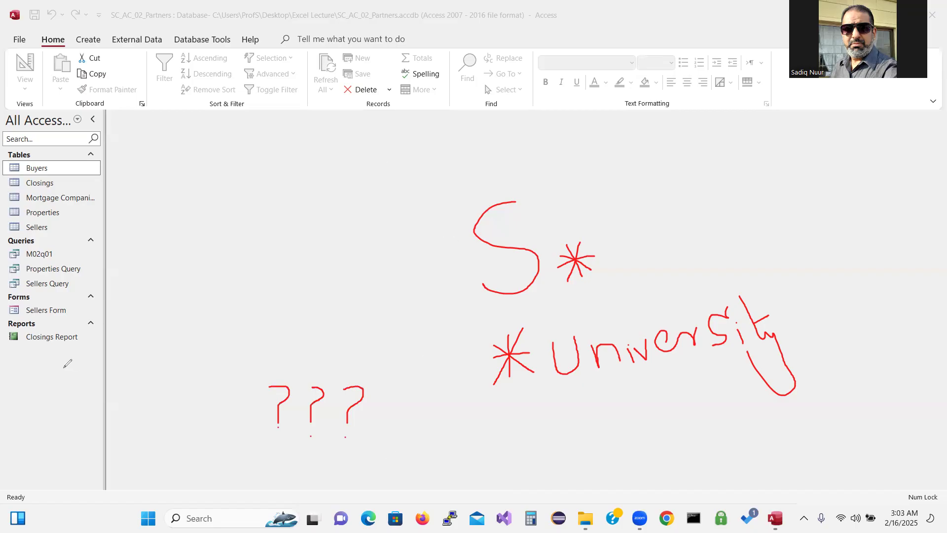
{"action": "left_click", "coordinate": [92, 333]}
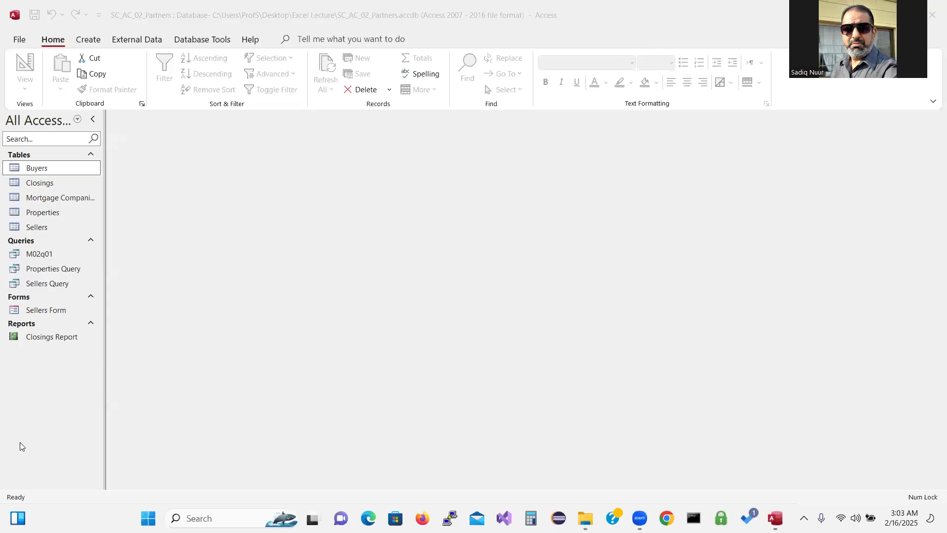
Start a new blank query with Query Design from the Create tab
{"action": "left_click", "coordinate": [53, 432]}
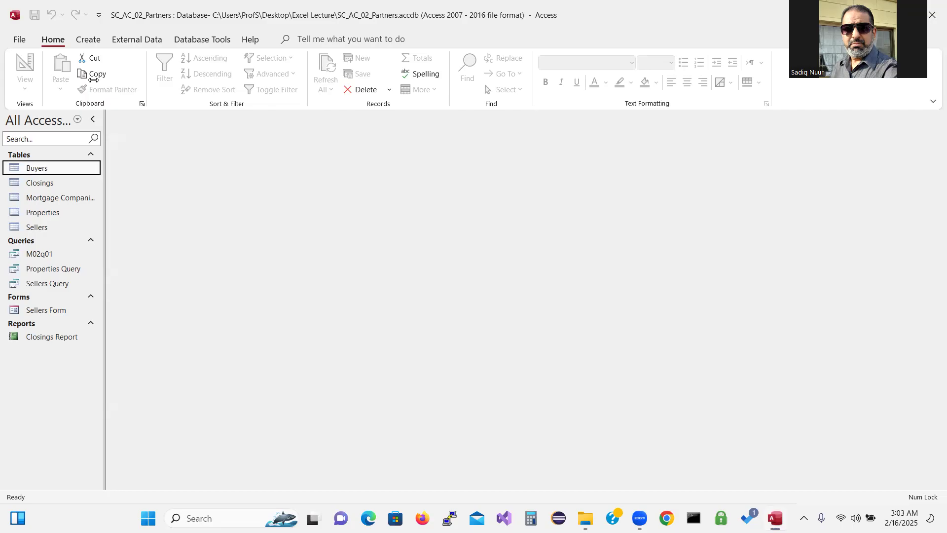
{"action": "left_click", "coordinate": [95, 39]}
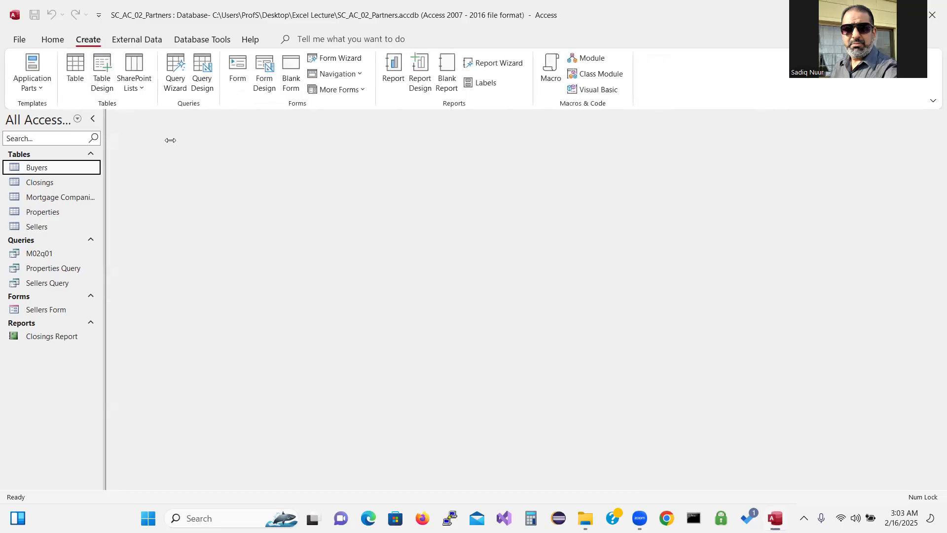
{"action": "left_click", "coordinate": [203, 69]}
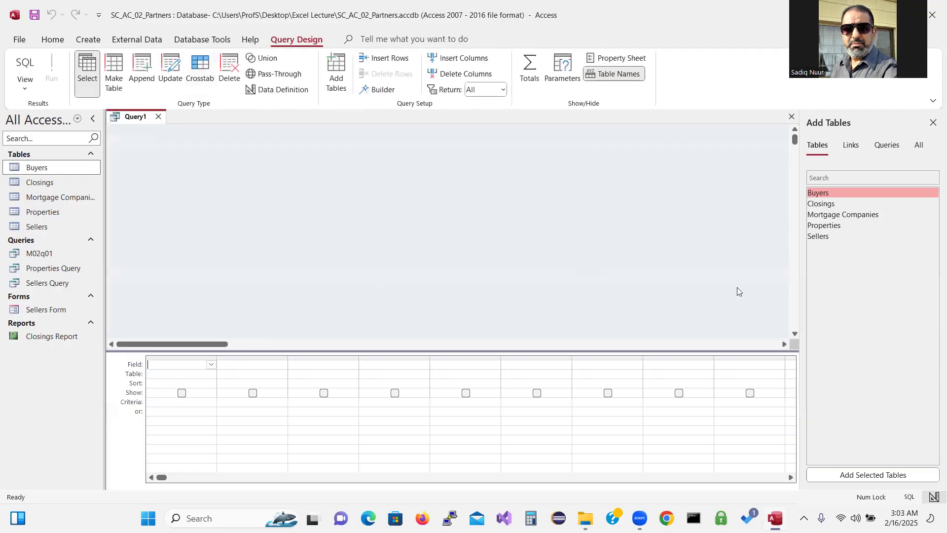
Add the Properties table, close the table picker, and enlarge its field list and the table area
{"action": "double_click", "coordinate": [832, 228]}
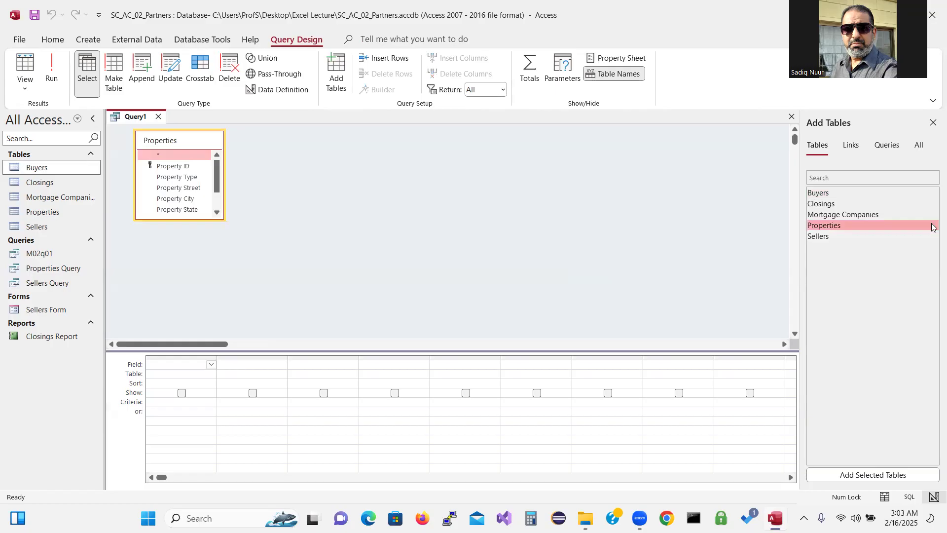
{"action": "left_click", "coordinate": [933, 123]}
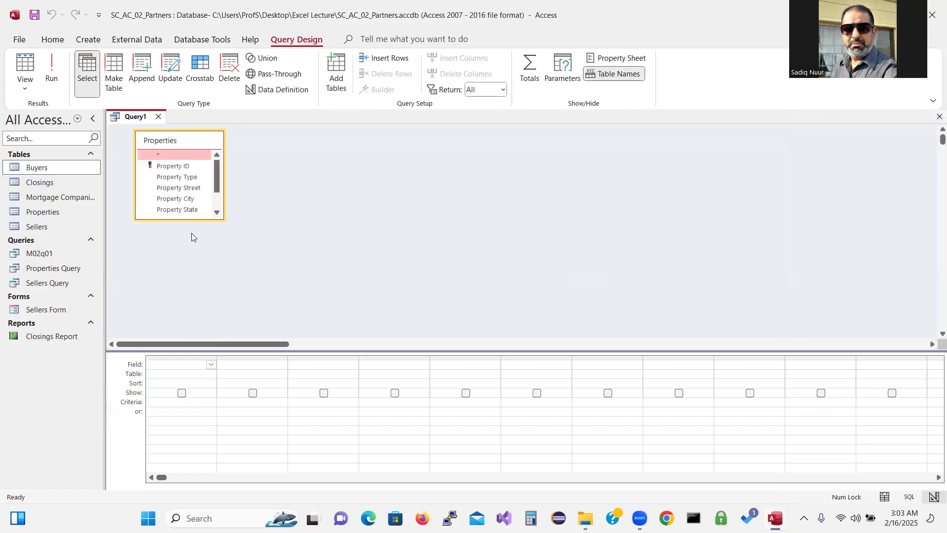
{"action": "left_click_drag", "start_coordinate": [192, 219], "coordinate": [193, 271]}
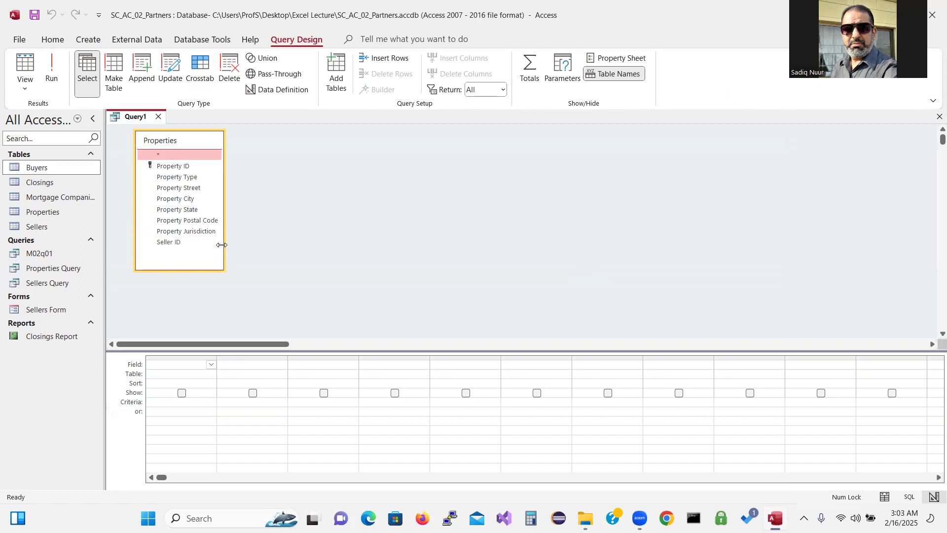
{"action": "left_click_drag", "start_coordinate": [221, 244], "coordinate": [255, 243]}
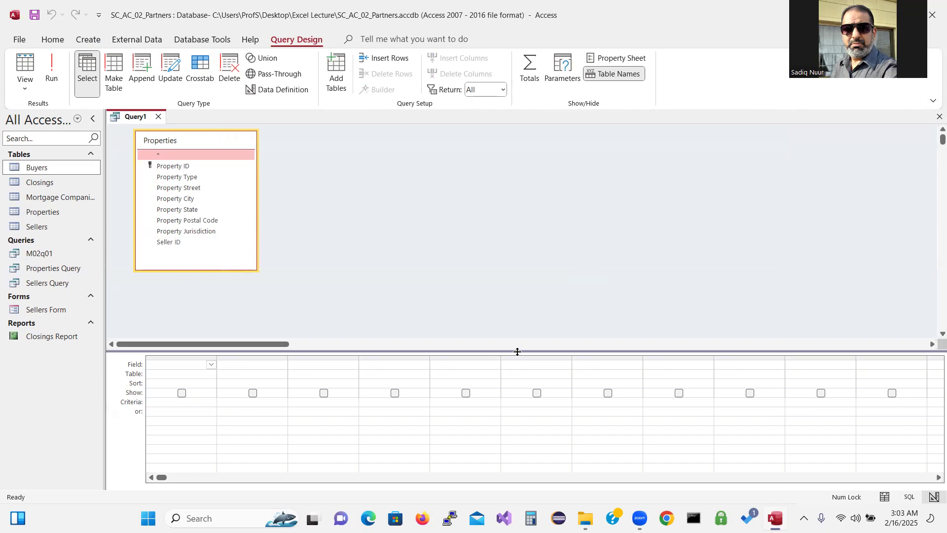
{"action": "left_click_drag", "start_coordinate": [515, 329], "coordinate": [509, 290]}
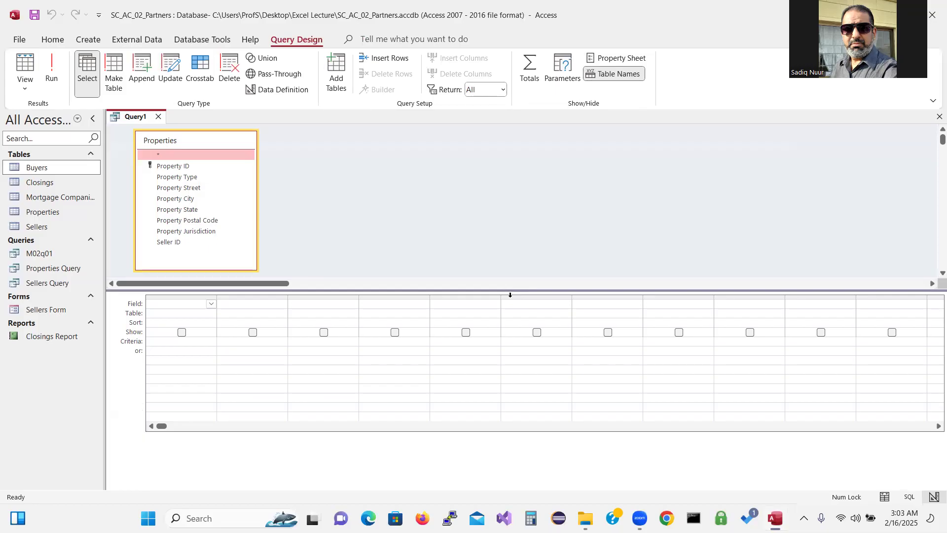
{"action": "left_click", "coordinate": [509, 292]}
{"action": "left_click", "coordinate": [510, 273]}
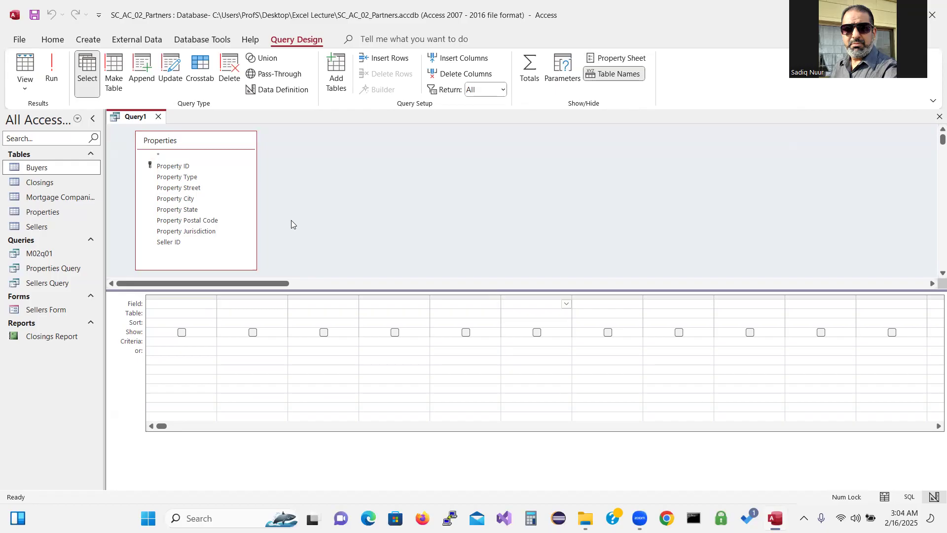
Place Property ID, Property Street, Property City, Property State and Seller ID into the grid
{"action": "double_click", "coordinate": [192, 167]}
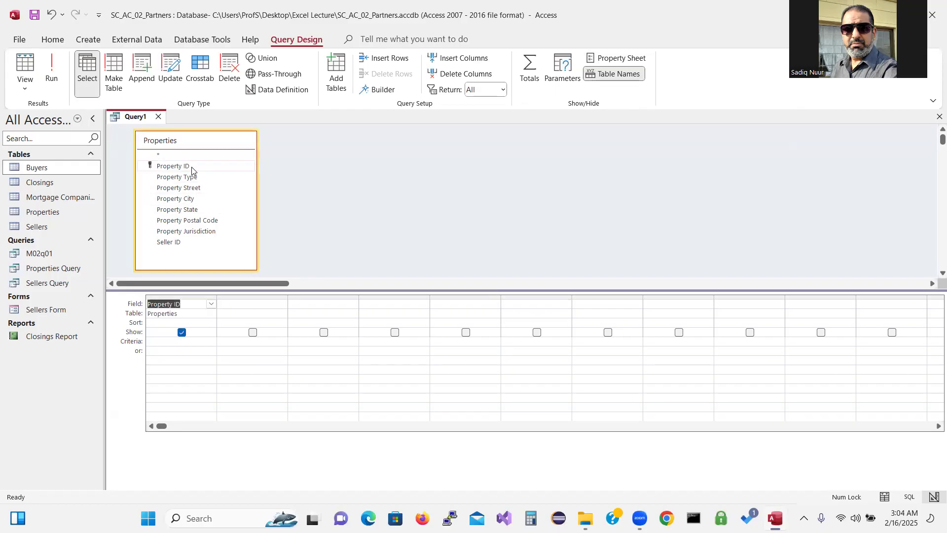
{"action": "double_click", "coordinate": [197, 189]}
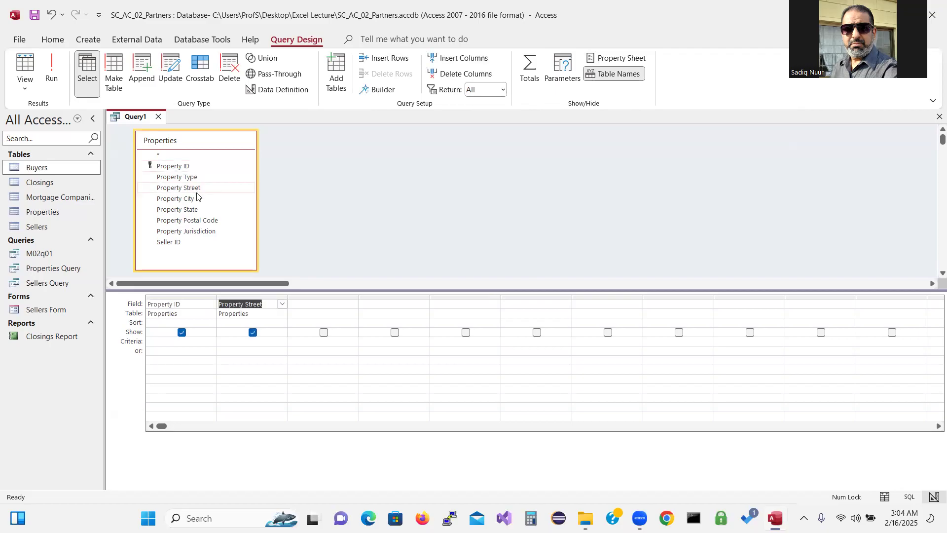
{"action": "double_click", "coordinate": [199, 202]}
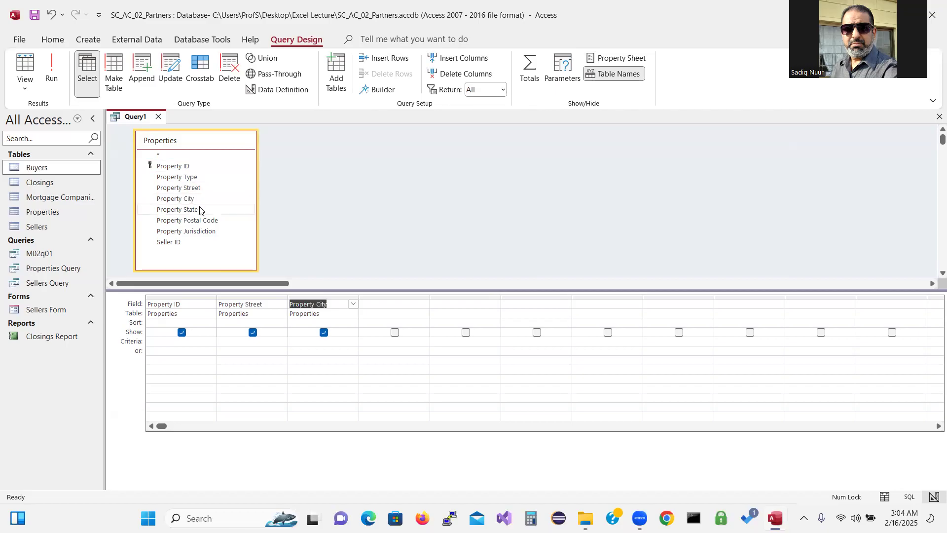
{"action": "double_click", "coordinate": [200, 211]}
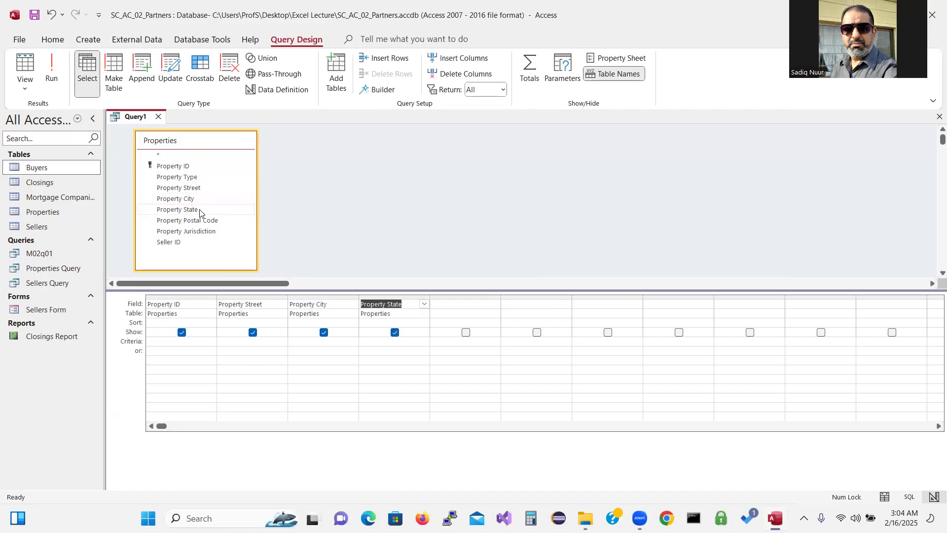
{"action": "double_click", "coordinate": [184, 242]}
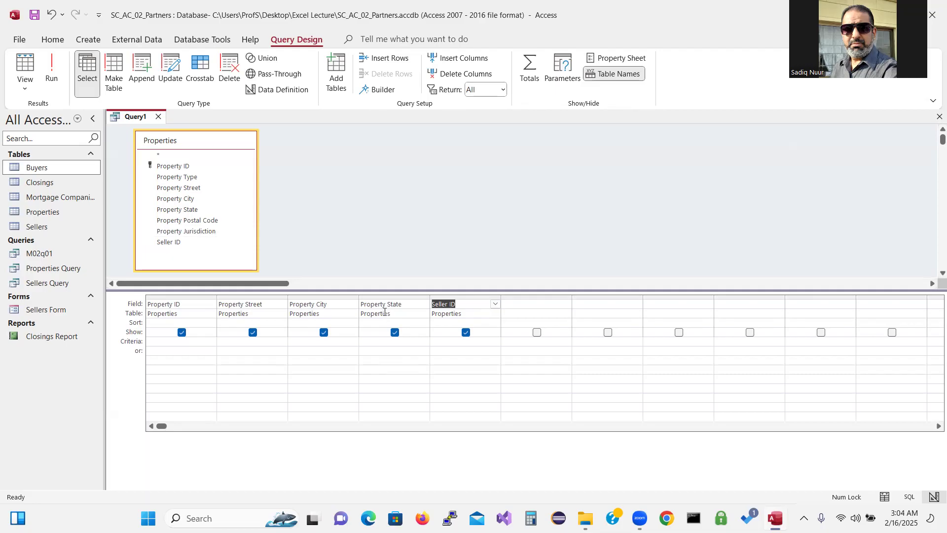
Enter P* as the Property State criterion and run the query
{"action": "left_click", "coordinate": [381, 340]}
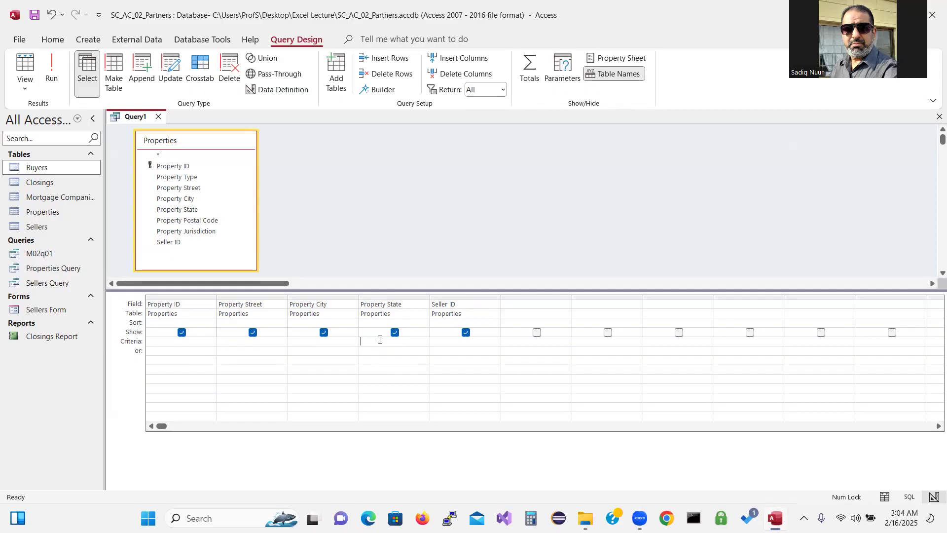
{"action": "type", "text": "P"}
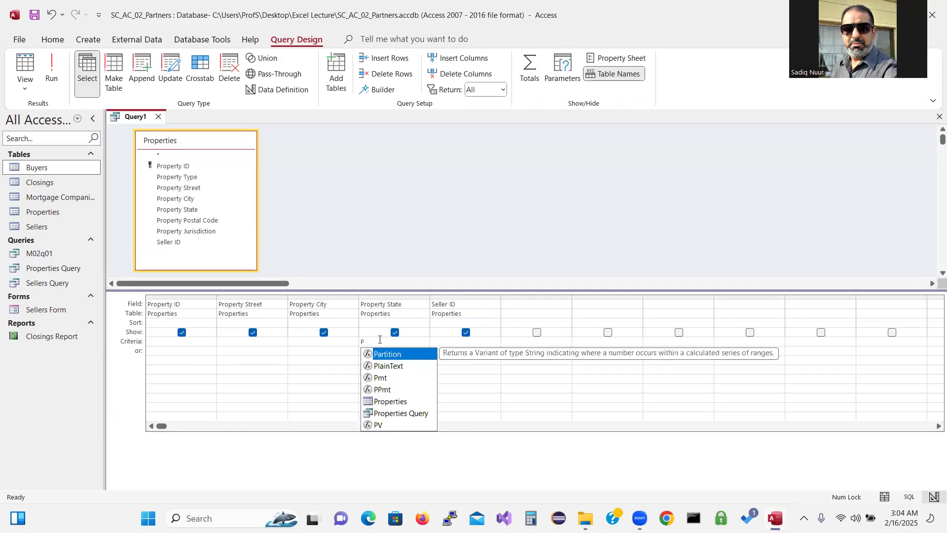
{"action": "type", "text": "*"}
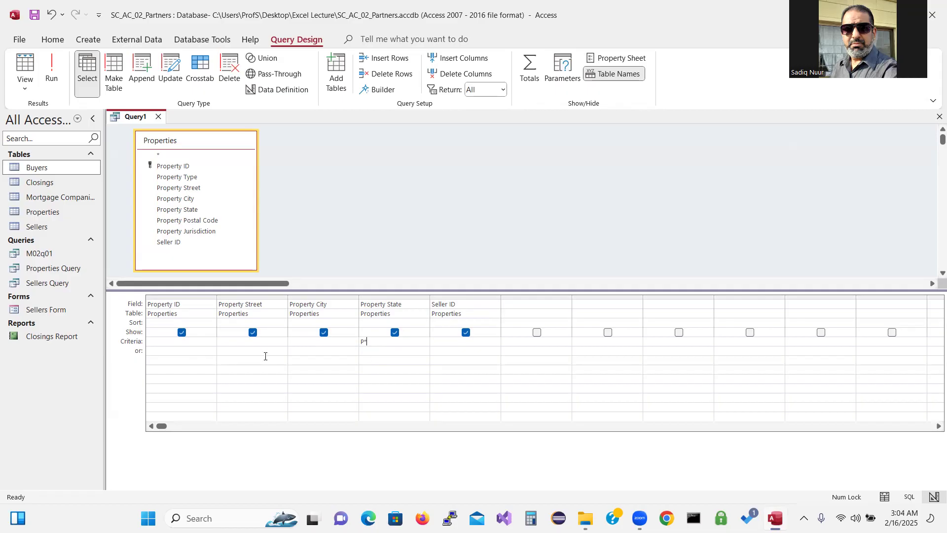
{"action": "left_click", "coordinate": [52, 74]}
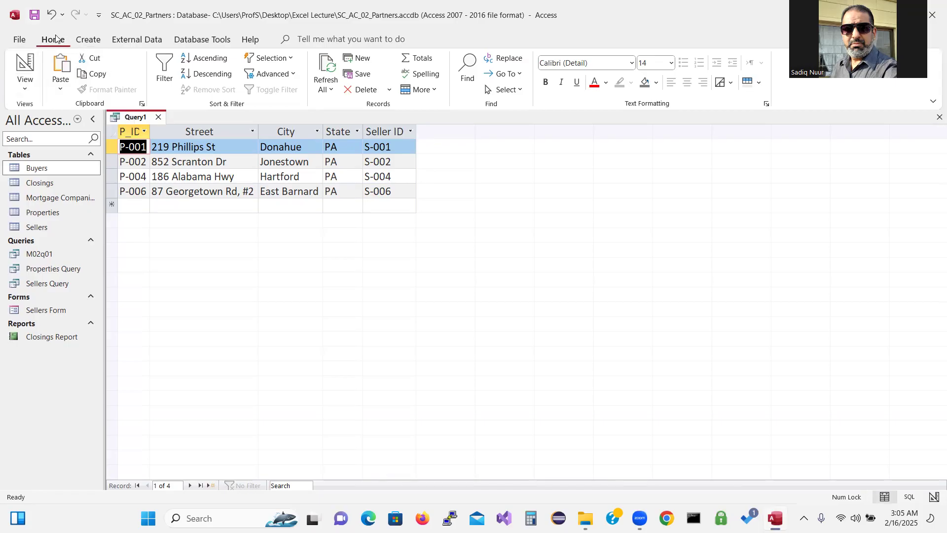
Start saving the new query and enter Properties Query as its name
{"action": "left_click", "coordinate": [34, 15]}
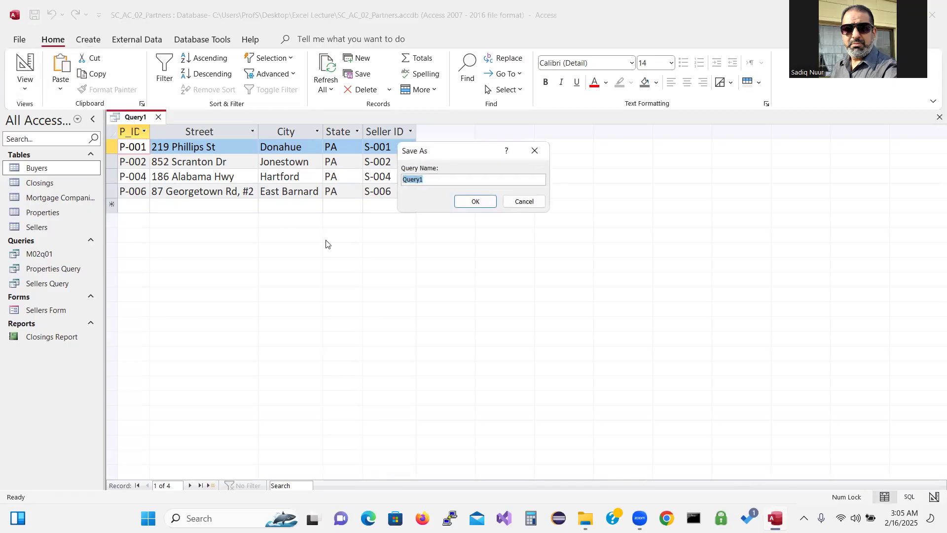
{"action": "left_click_drag", "start_coordinate": [456, 151], "coordinate": [454, 236]}
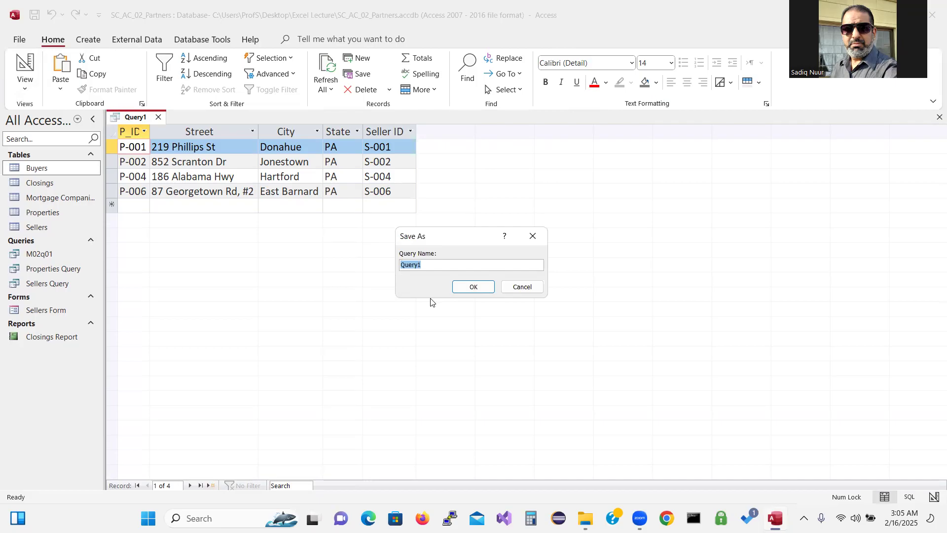
{"action": "type", "text": "Properties Query"}
Decline replacing Properties Query and save the new query as Properties Query1
{"action": "left_click", "coordinate": [481, 288]}
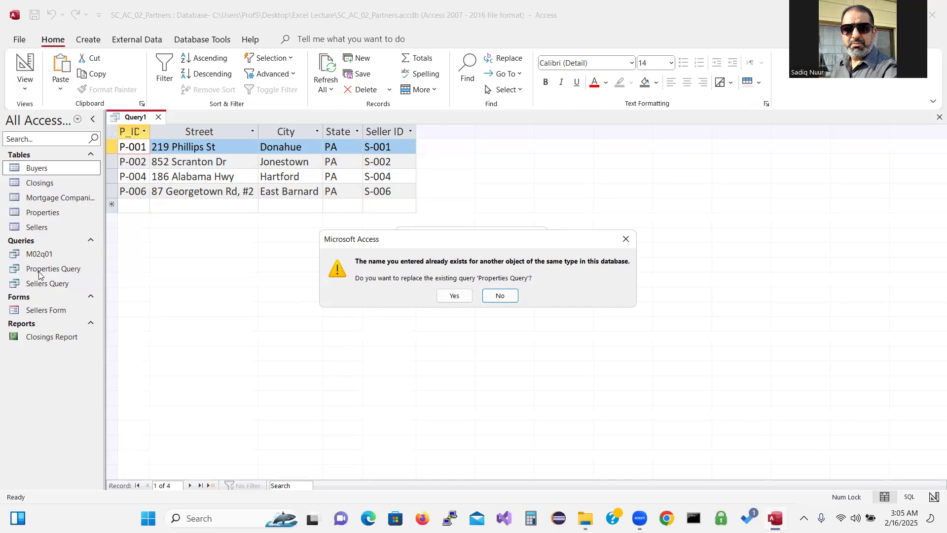
{"action": "left_click", "coordinate": [502, 296]}
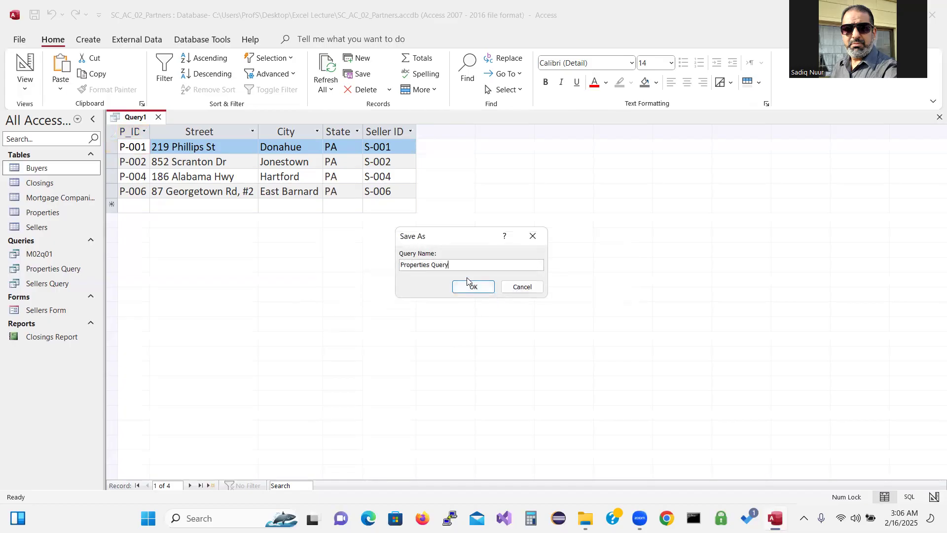
{"action": "type", "text": "1"}
{"action": "left_click", "coordinate": [467, 288]}
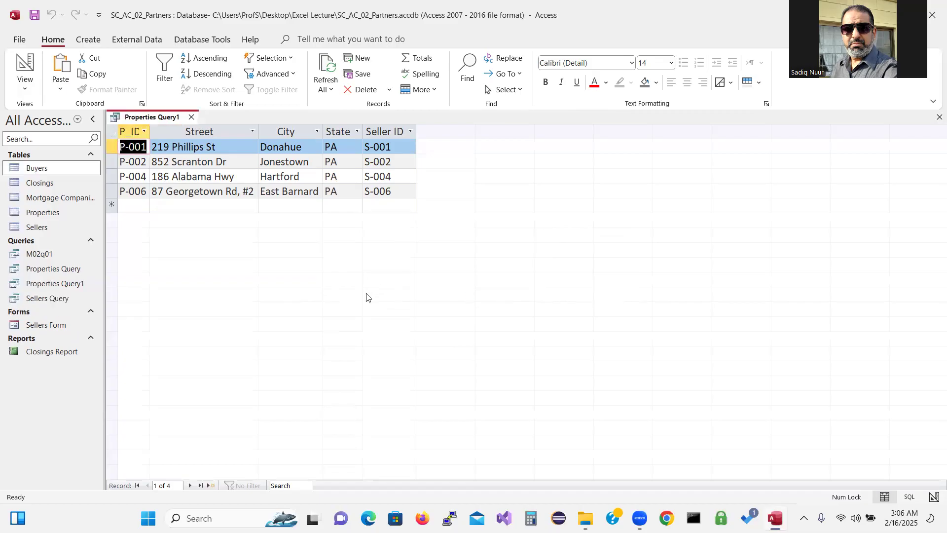
Close Properties Query1 and reopen it from the database objects list
{"action": "left_click", "coordinate": [192, 118]}
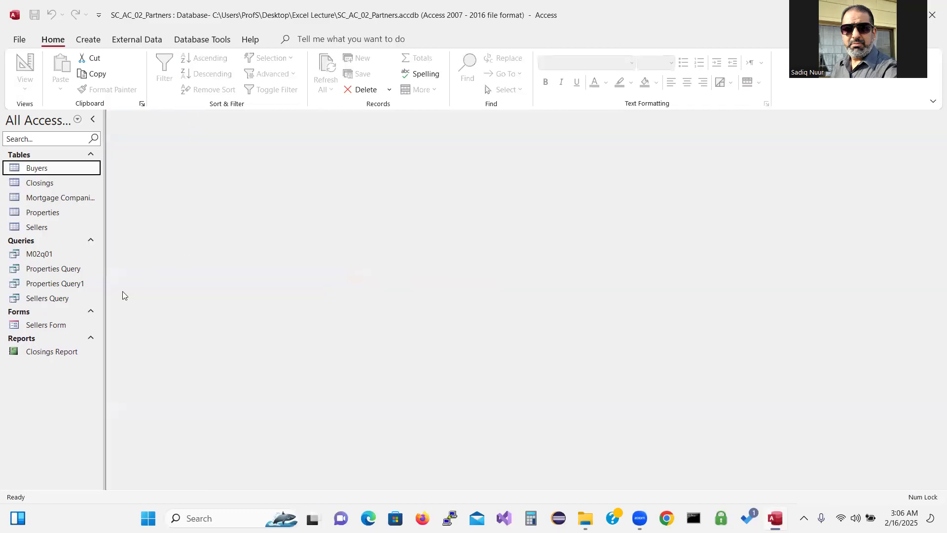
{"action": "double_click", "coordinate": [69, 286]}
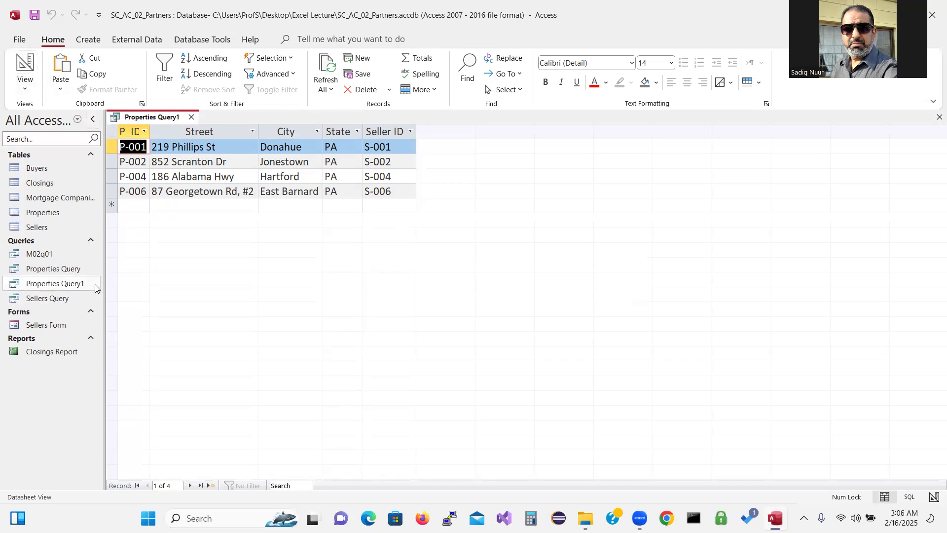
{"action": "left_click", "coordinate": [27, 91]}
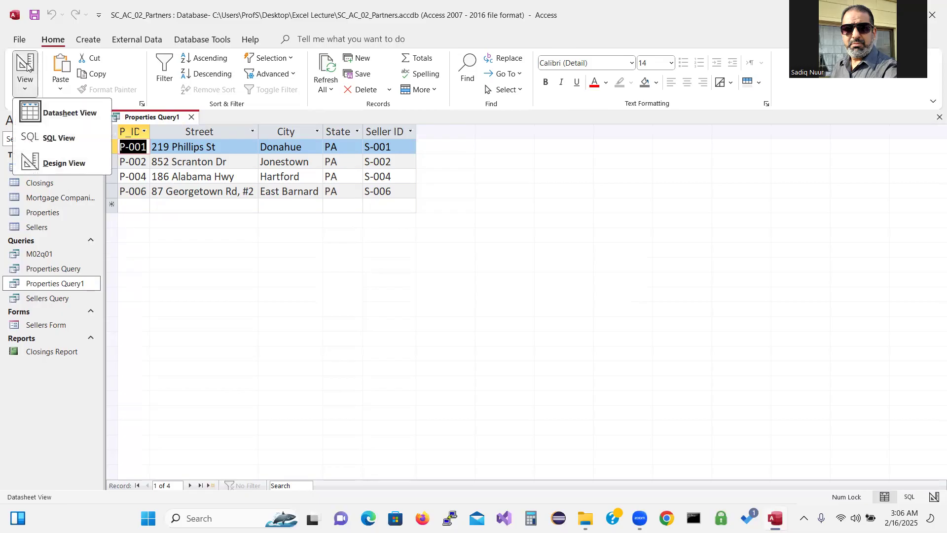
In Design View, replace the Property State criterion with P*
{"action": "left_click", "coordinate": [57, 163]}
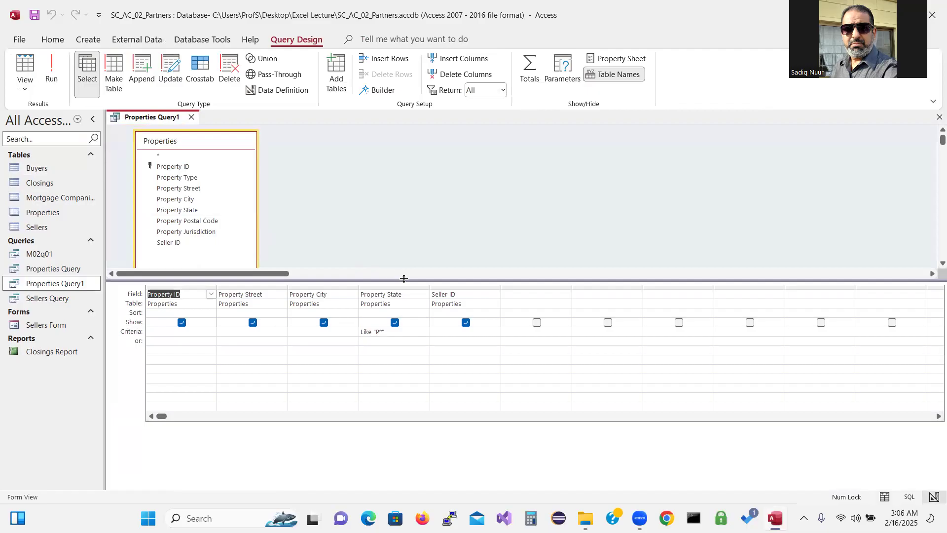
{"action": "left_click_drag", "start_coordinate": [405, 315], "coordinate": [405, 314]}
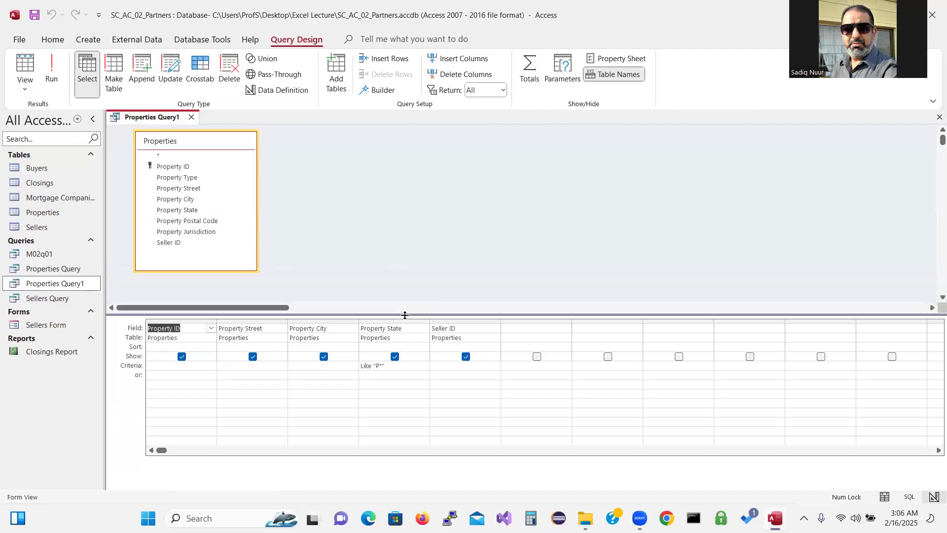
{"action": "left_click_drag", "start_coordinate": [392, 363], "coordinate": [353, 364]}
{"action": "key", "text": "Delete"}
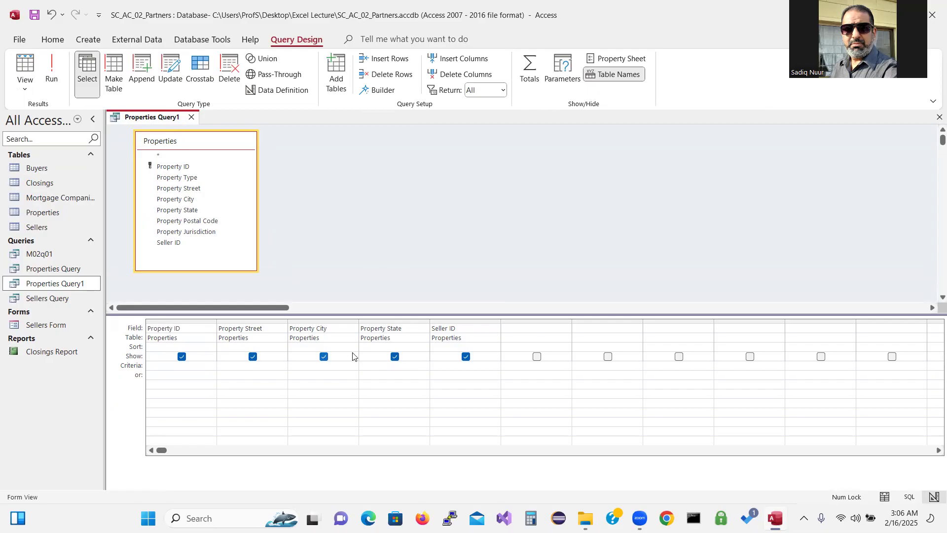
{"action": "type", "text": "P"}
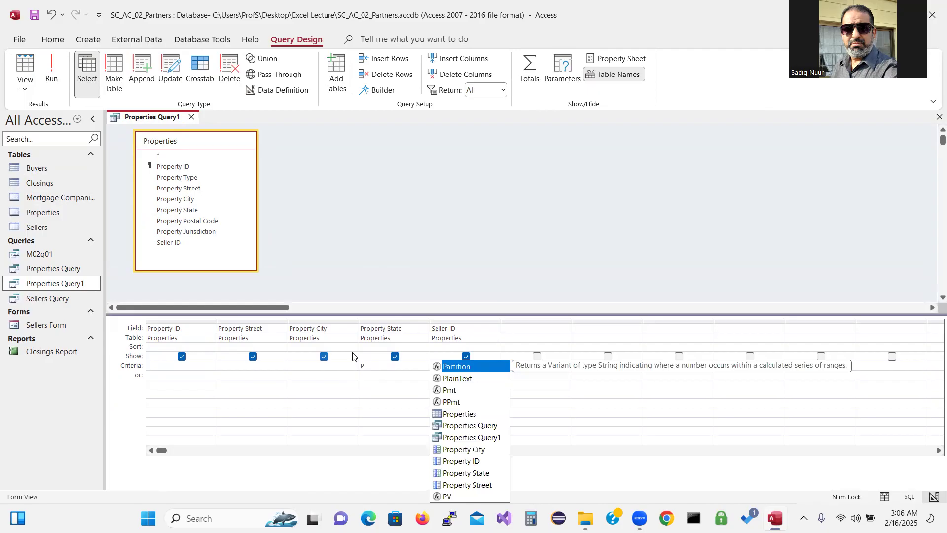
{"action": "type", "text": "*"}
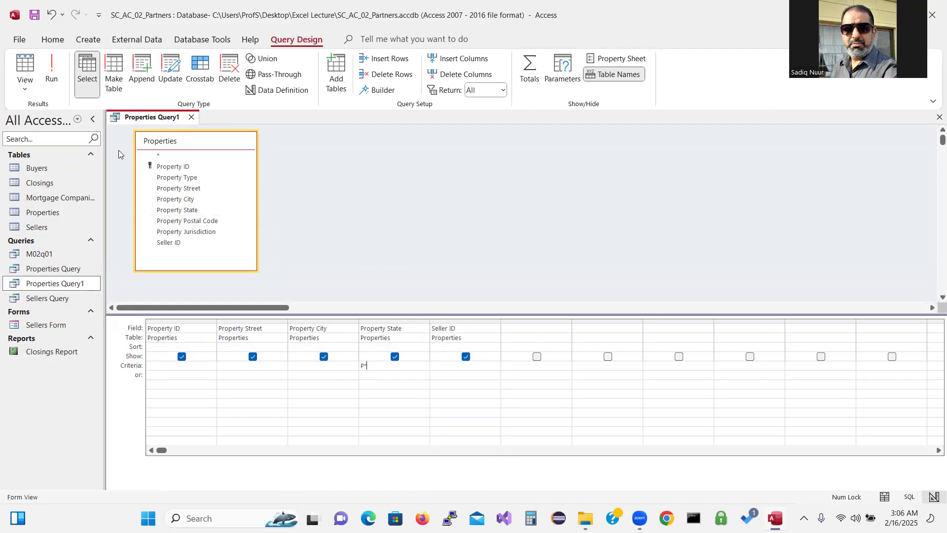
Run the query to show the four PA properties, then close it keeping design changes
{"action": "left_click", "coordinate": [55, 67]}
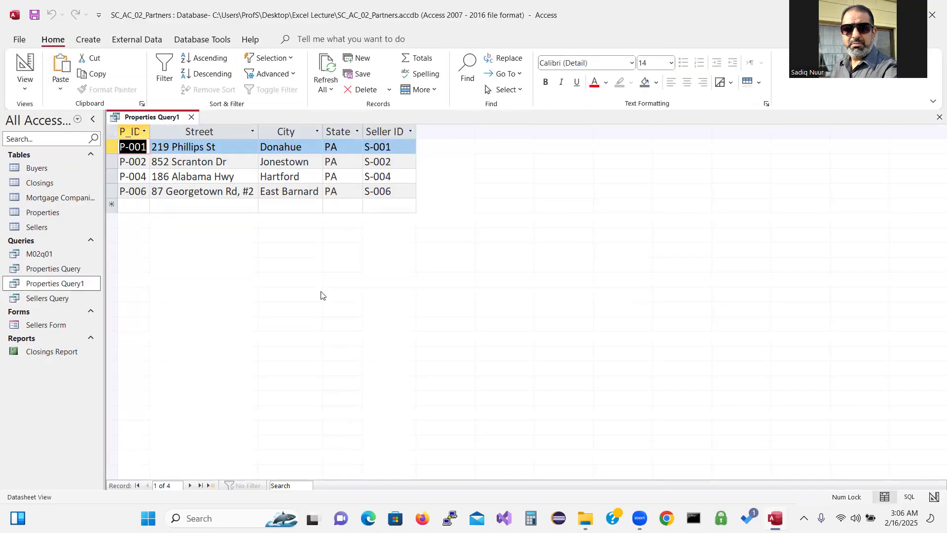
{"action": "left_click", "coordinate": [192, 118]}
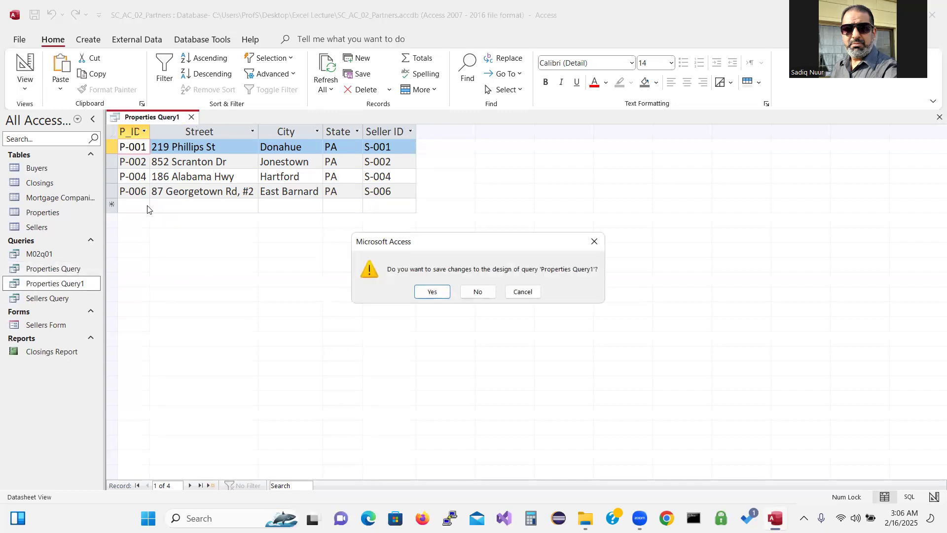
{"action": "left_click", "coordinate": [424, 291]}
Open Properties Query, give Property State the criterion P* in Design View, and run it
{"action": "double_click", "coordinate": [74, 269]}
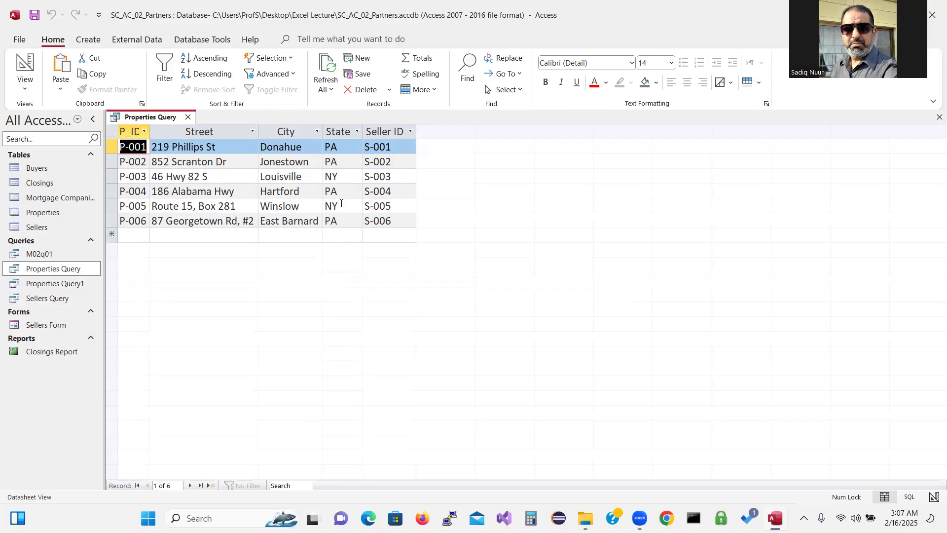
{"action": "left_click", "coordinate": [28, 89]}
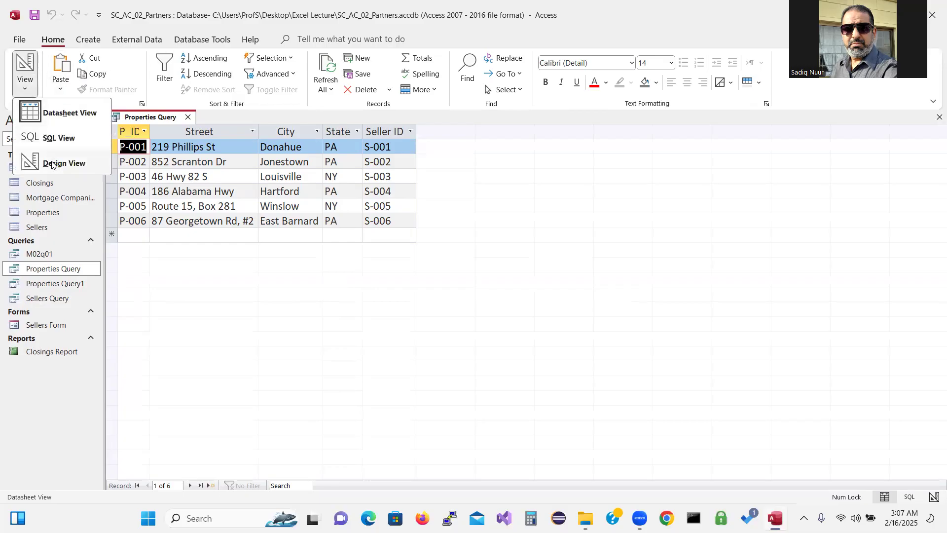
{"action": "left_click", "coordinate": [52, 163]}
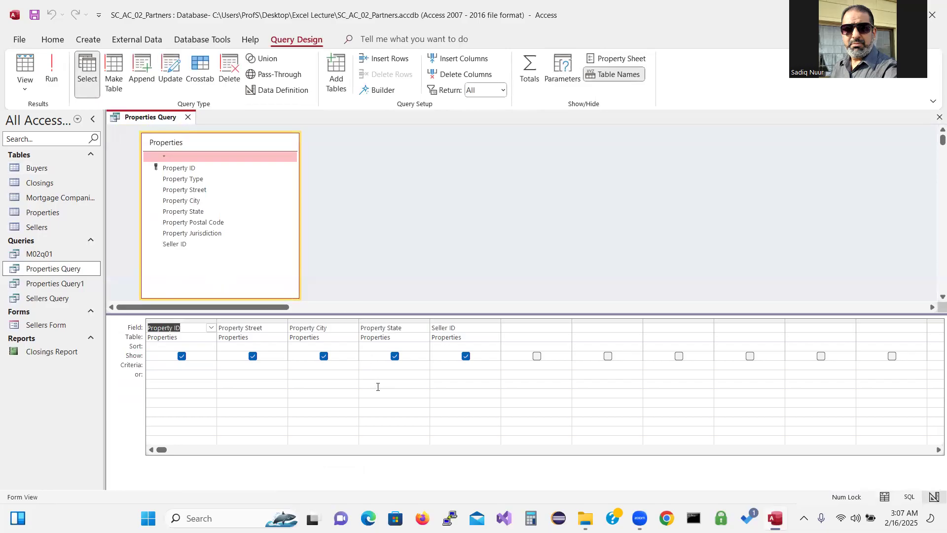
{"action": "left_click", "coordinate": [376, 365]}
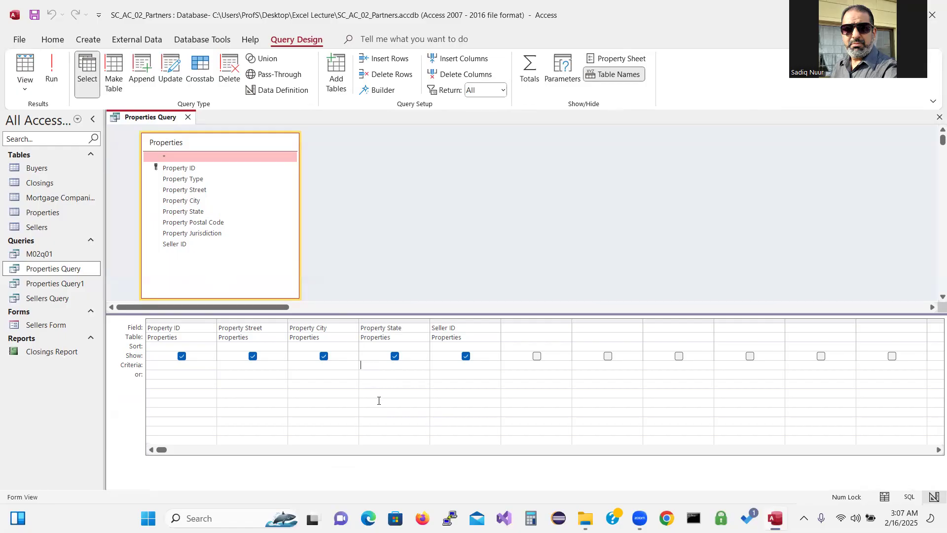
{"action": "type", "text": "P"}
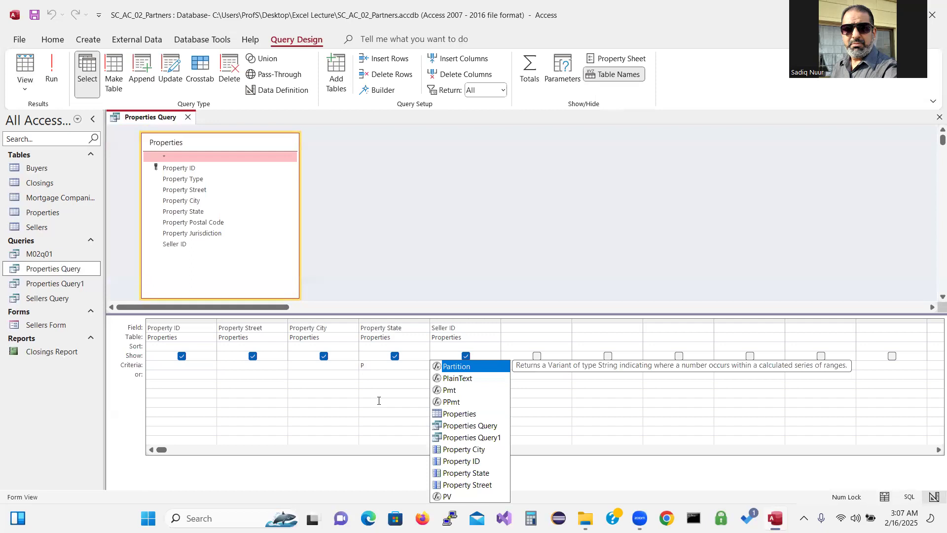
{"action": "type", "text": "*"}
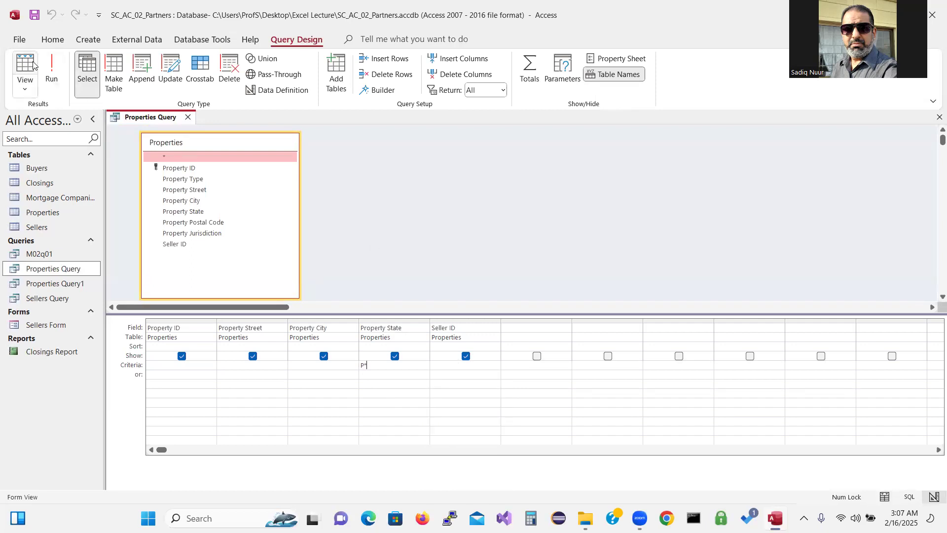
{"action": "left_click", "coordinate": [52, 70]}
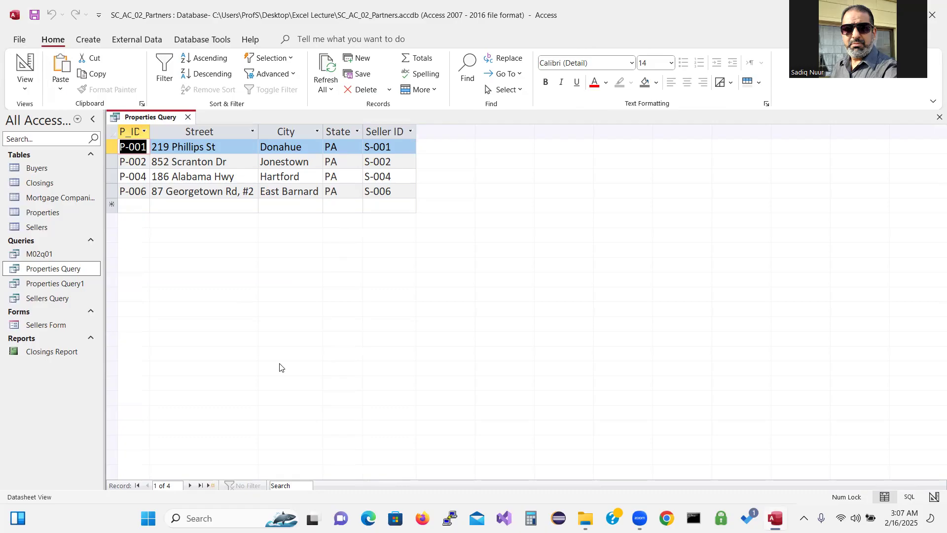
Save the selected Properties Query as a new query object named M02q02
{"action": "left_click", "coordinate": [73, 272]}
{"action": "left_click", "coordinate": [22, 44]}
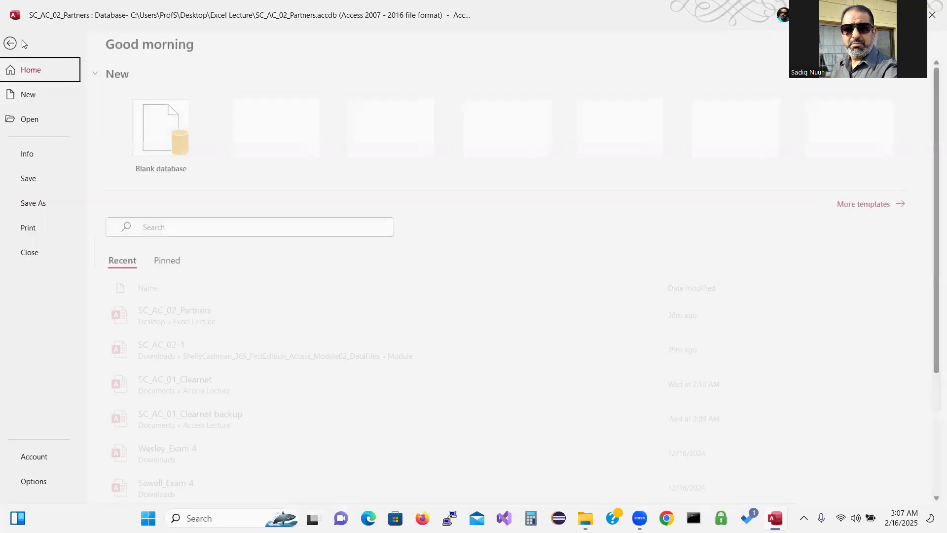
{"action": "left_click", "coordinate": [45, 206]}
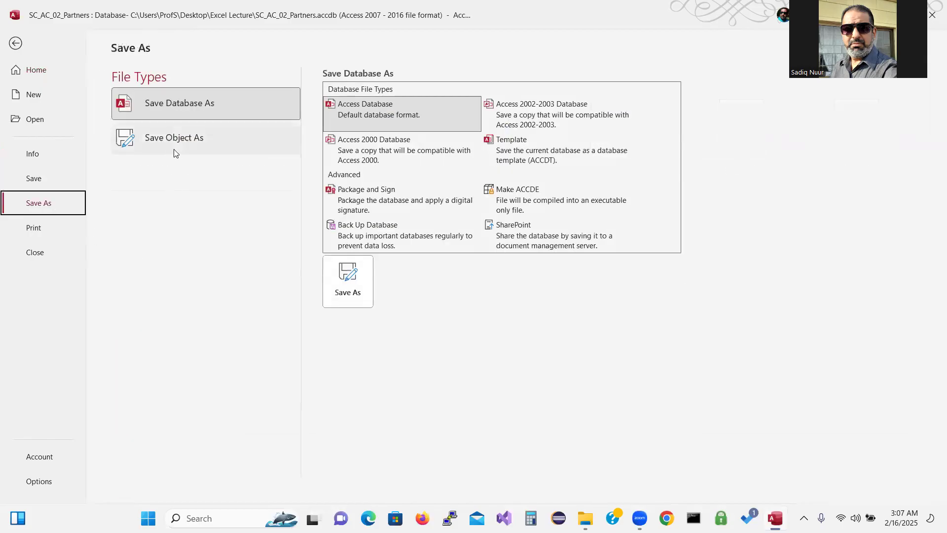
{"action": "left_click", "coordinate": [171, 138]}
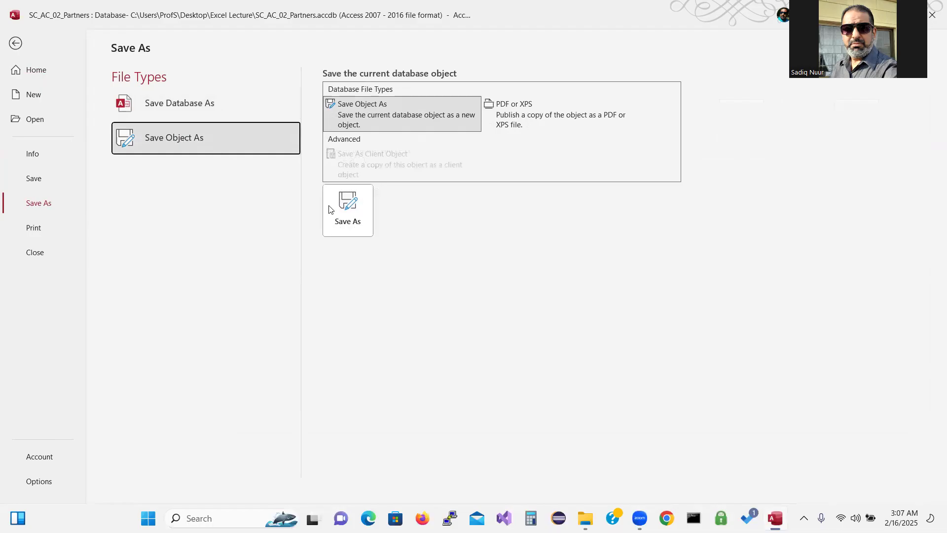
{"action": "left_click", "coordinate": [348, 216]}
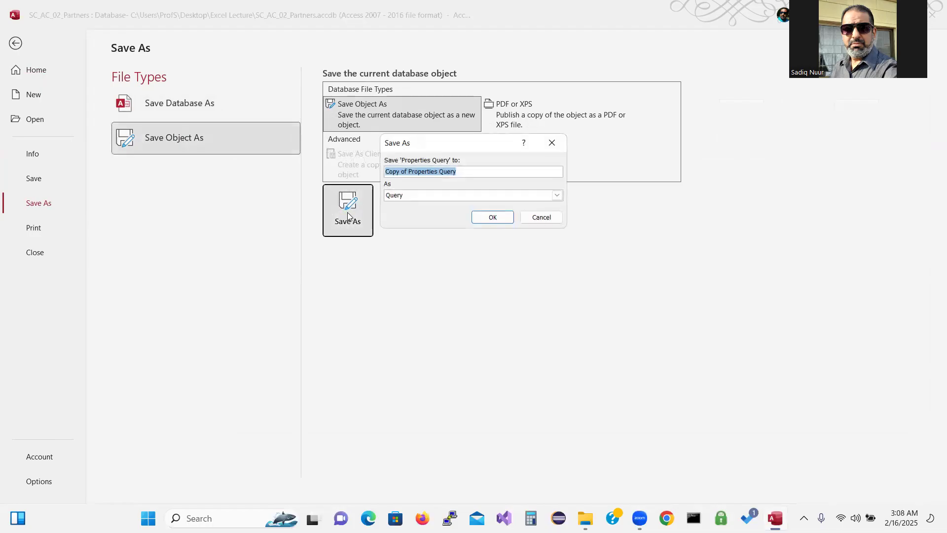
{"action": "left_click_drag", "start_coordinate": [464, 170], "coordinate": [375, 162]}
{"action": "type", "text": "M02"}
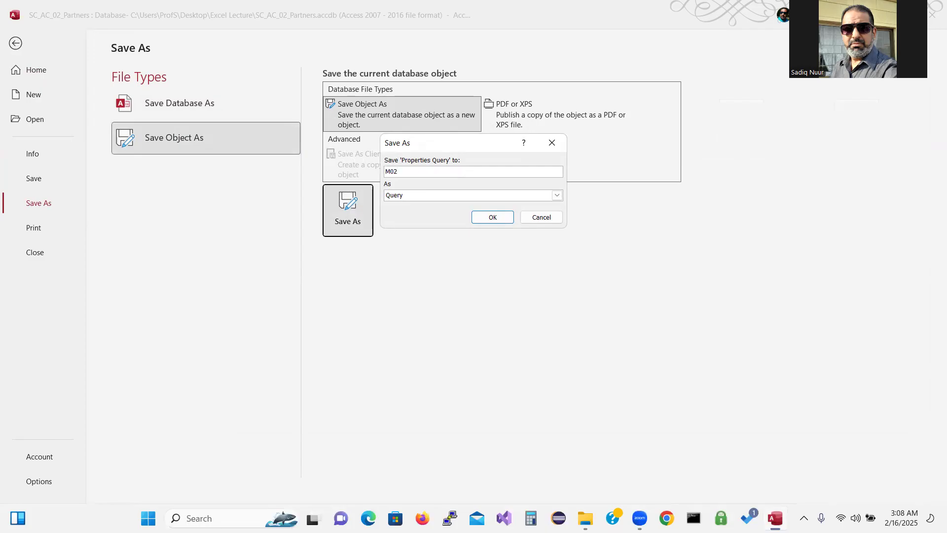
{"action": "type", "text": "q02"}
{"action": "left_click", "coordinate": [494, 218]}
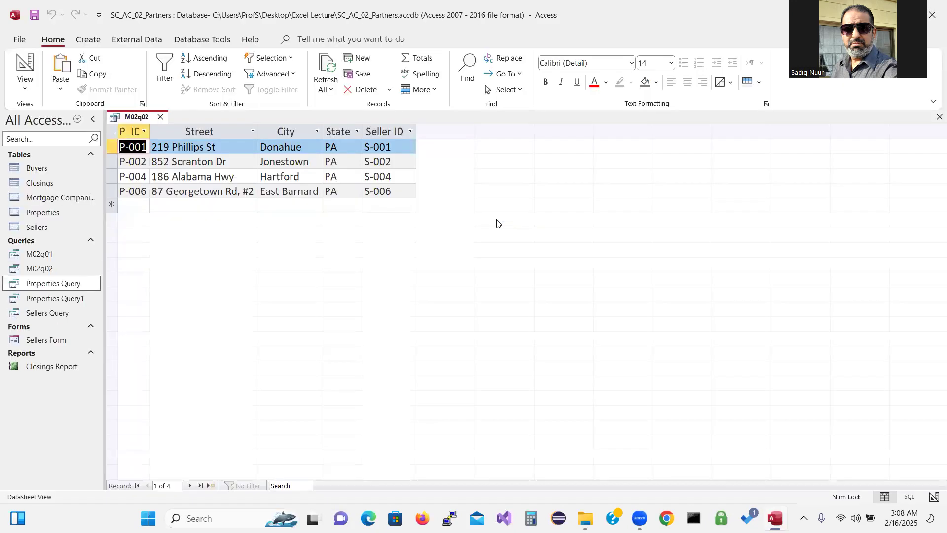
Delete Properties Query1 from the Navigation Pane and confirm the deletion
{"action": "left_click", "coordinate": [60, 298]}
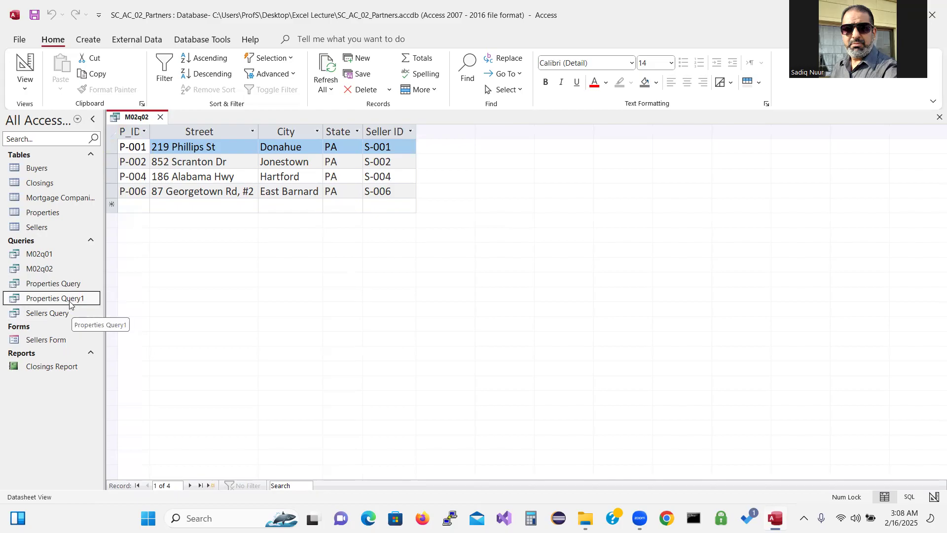
{"action": "key", "text": "Delete"}
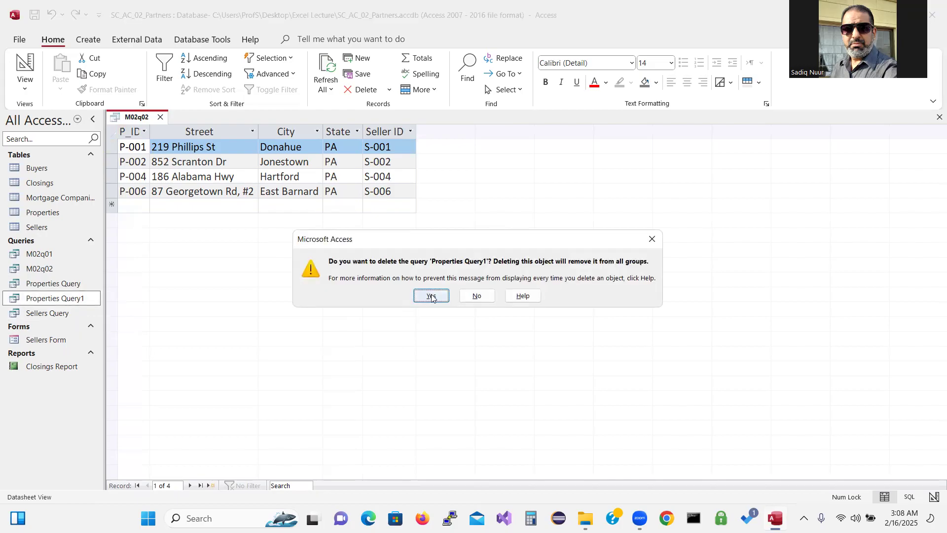
{"action": "left_click", "coordinate": [432, 297]}
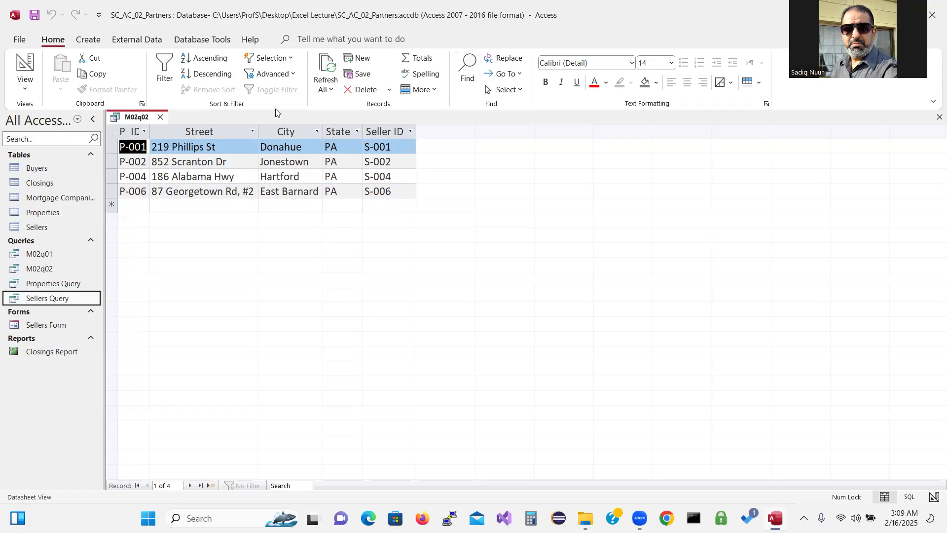
Close M02q02 and briefly view the current Sellers Query results
{"action": "left_click", "coordinate": [160, 117]}
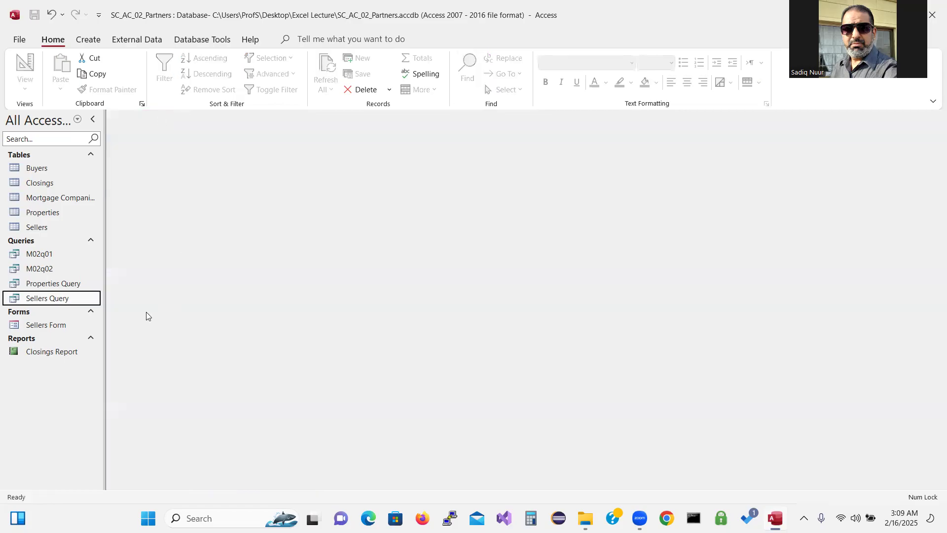
{"action": "double_click", "coordinate": [54, 299]}
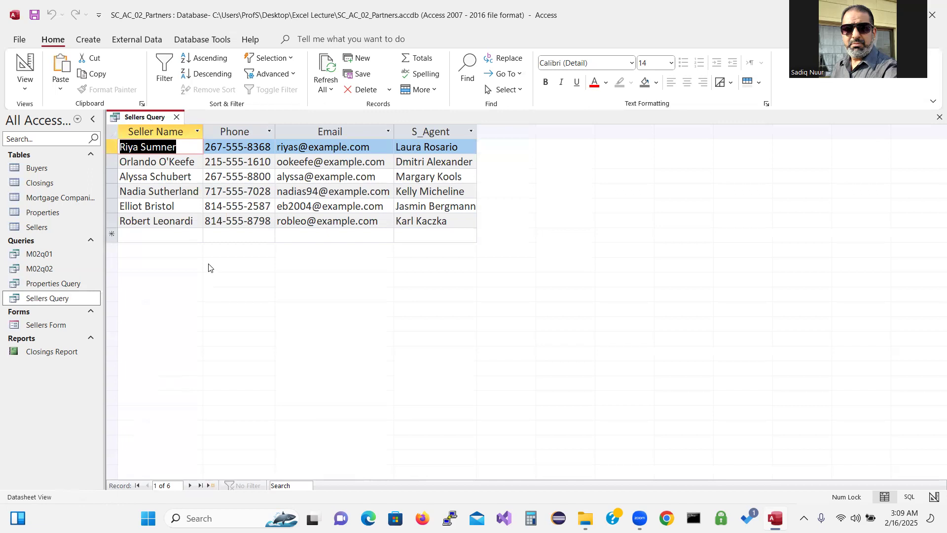
{"action": "left_click", "coordinate": [177, 117]}
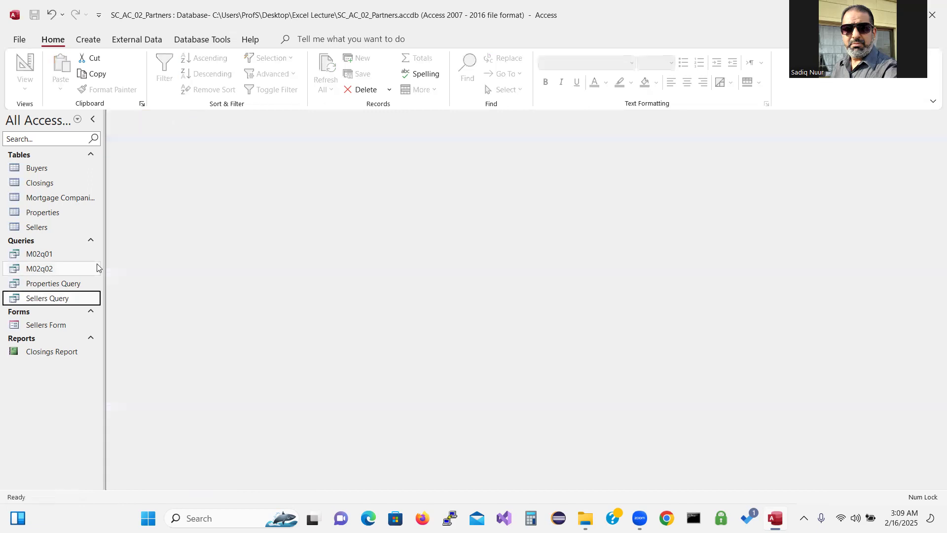
In Sellers Query design, add a 267-prefix wildcard criterion under Seller Phone and run it
{"action": "right_click", "coordinate": [52, 299]}
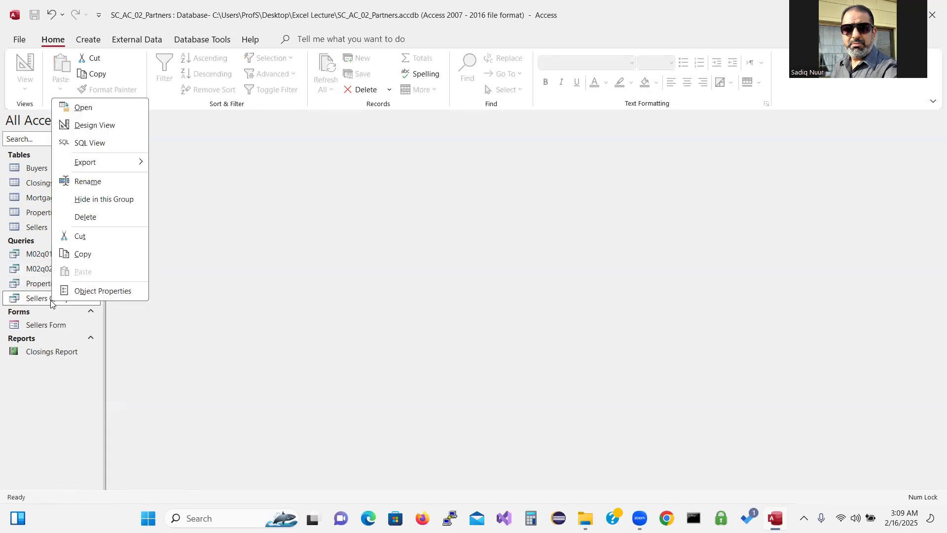
{"action": "left_click", "coordinate": [102, 124]}
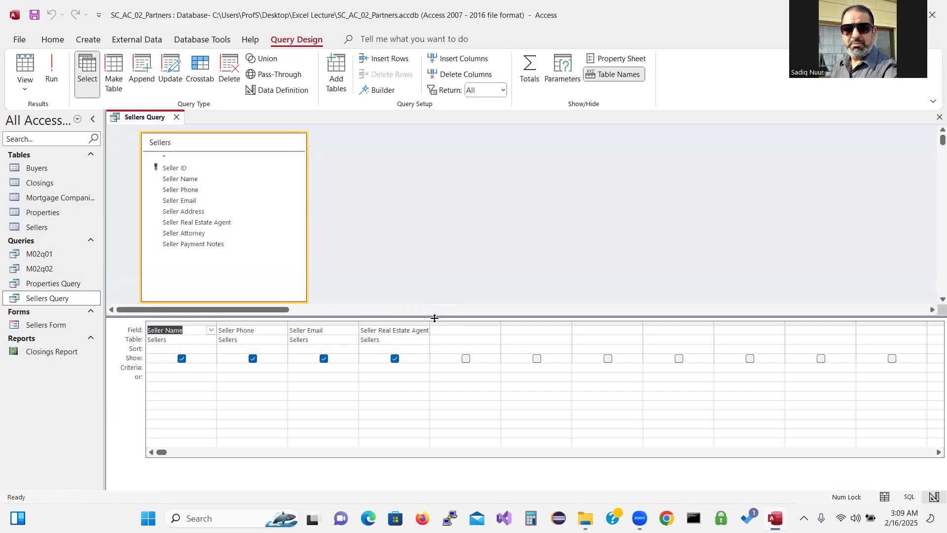
{"action": "left_click_drag", "start_coordinate": [434, 316], "coordinate": [434, 321]}
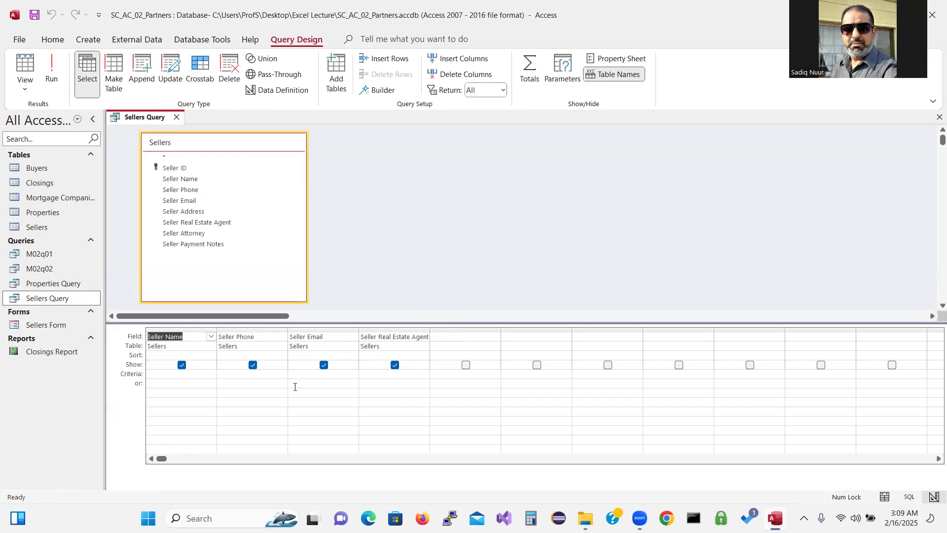
{"action": "left_click", "coordinate": [224, 376]}
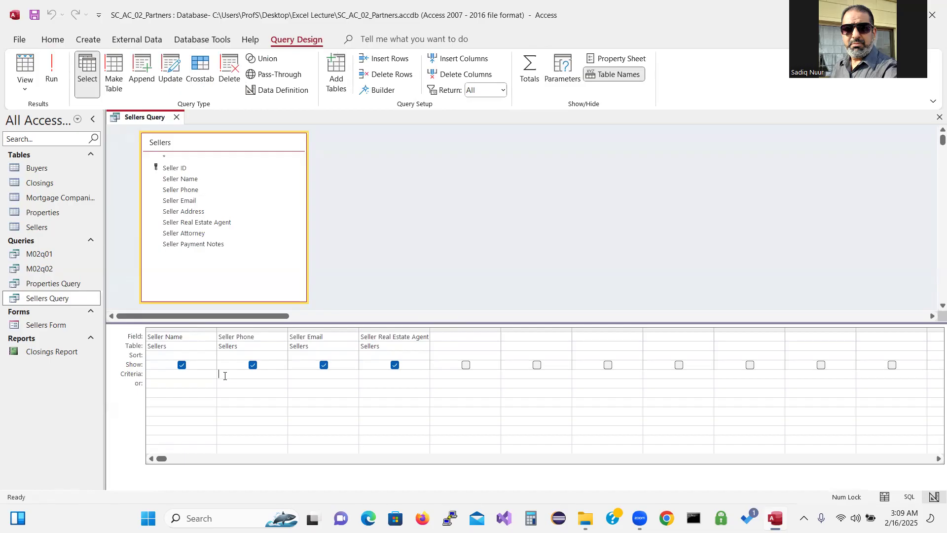
{"action": "type", "text": "2"}
{"action": "type", "text": "07"}
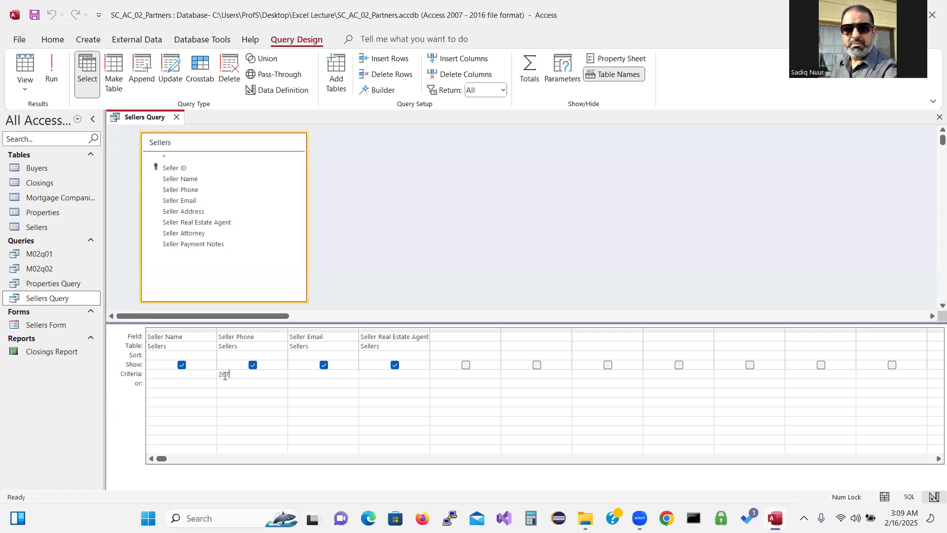
{"action": "type", "text": "*"}
{"action": "left_click", "coordinate": [50, 67]}
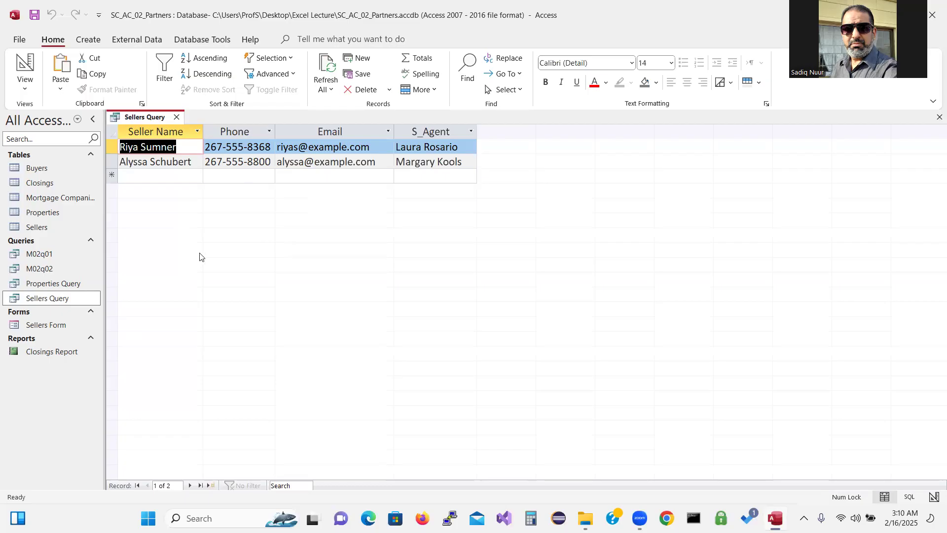
Hide Seller Phone in the Sellers Query design and run it to preview
{"action": "left_click", "coordinate": [26, 67]}
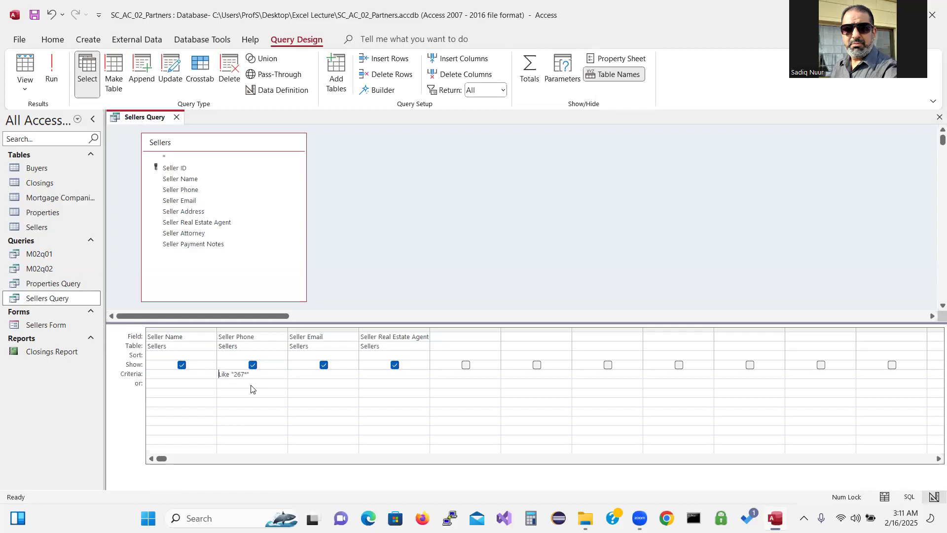
{"action": "left_click", "coordinate": [253, 366]}
{"action": "left_click", "coordinate": [52, 71]}
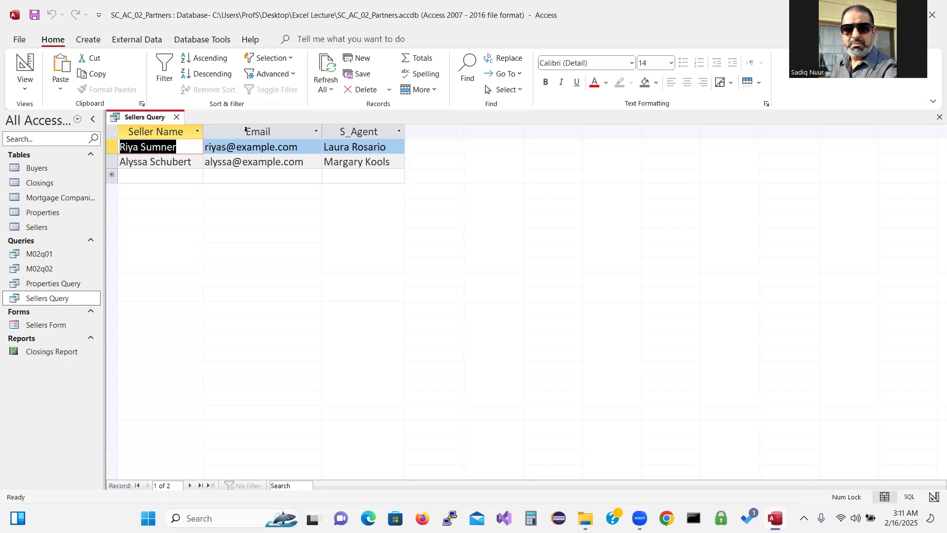
Show Seller Phone again, rerun, and return to design with the Like "267*" criterion selected
{"action": "left_click", "coordinate": [25, 67]}
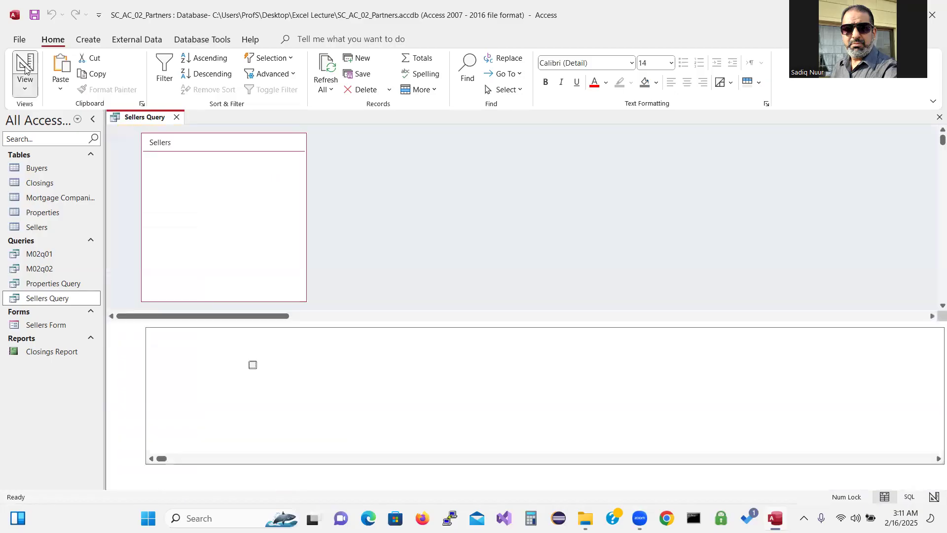
{"action": "left_click", "coordinate": [253, 365]}
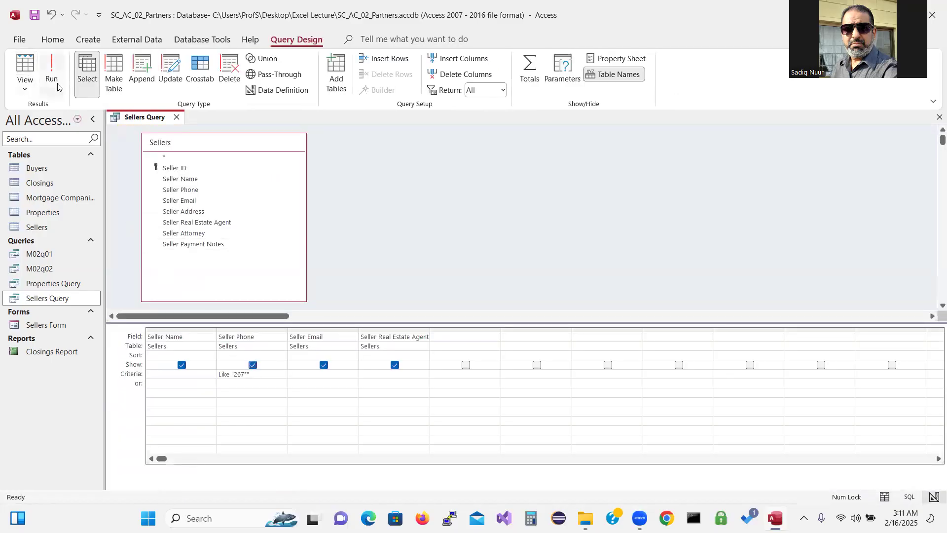
{"action": "left_click", "coordinate": [52, 69]}
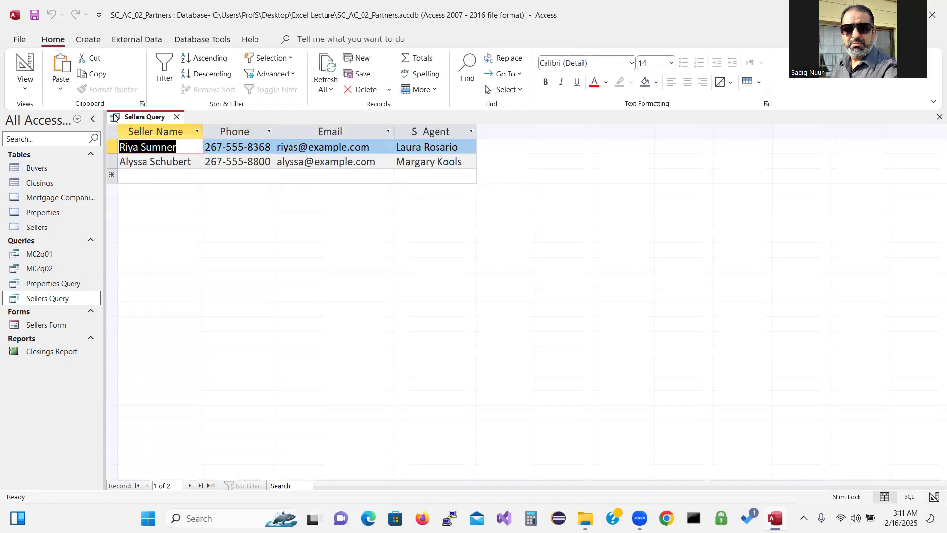
{"action": "left_click", "coordinate": [25, 64]}
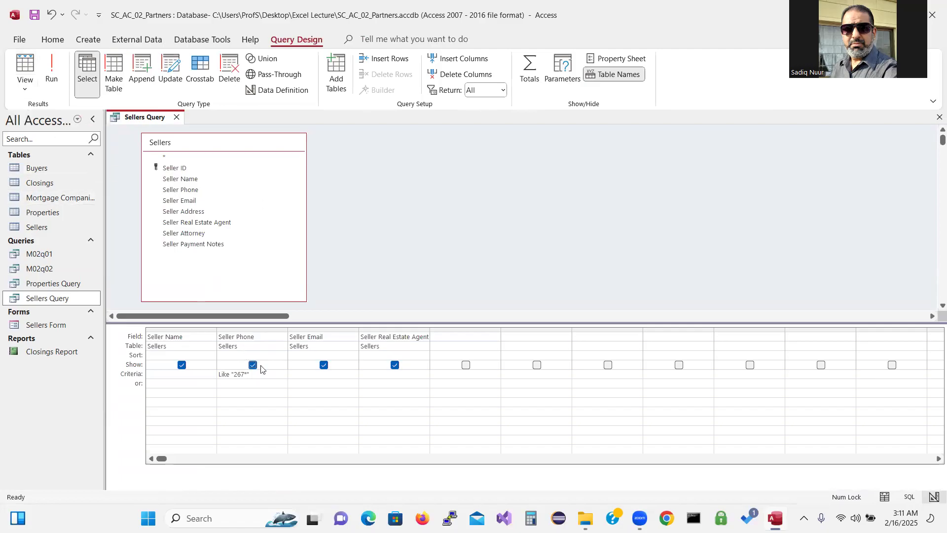
{"action": "left_click_drag", "start_coordinate": [251, 373], "coordinate": [104, 376]}
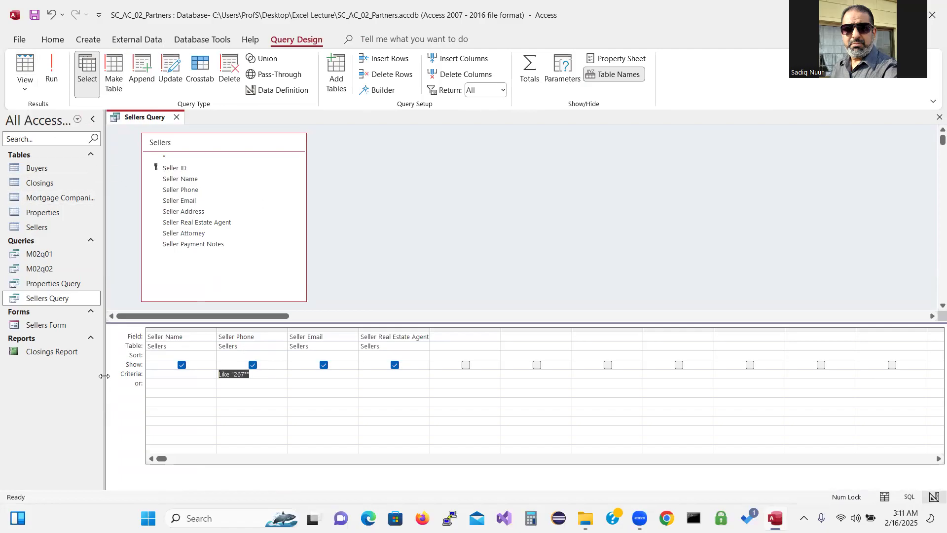
Replace the phone criterion with Like "814*" and run the query
{"action": "key", "text": "Delete"}
{"action": "type", "text": "814*"}
{"action": "left_click", "coordinate": [52, 66]}
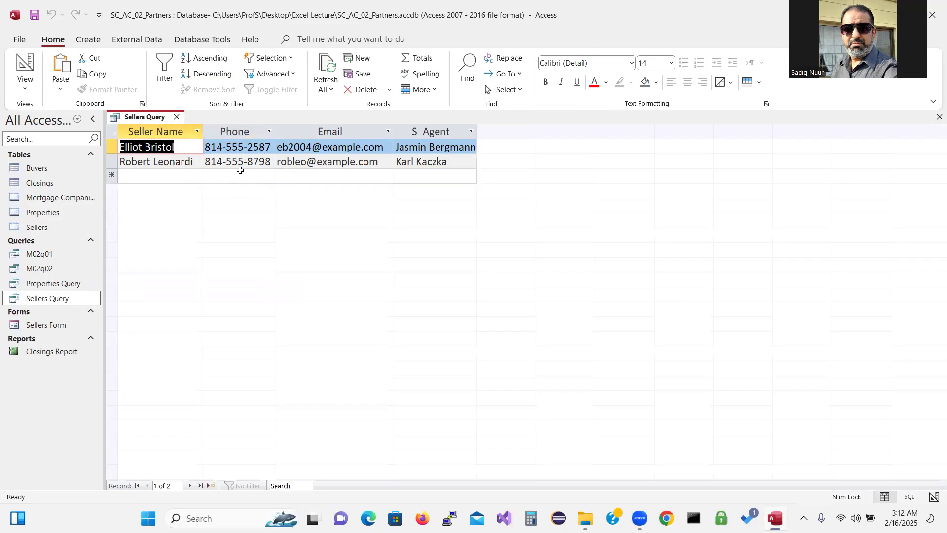
Restore the Like "267*" phone criterion, then hide Seller Phone and run the query
{"action": "left_click", "coordinate": [28, 67]}
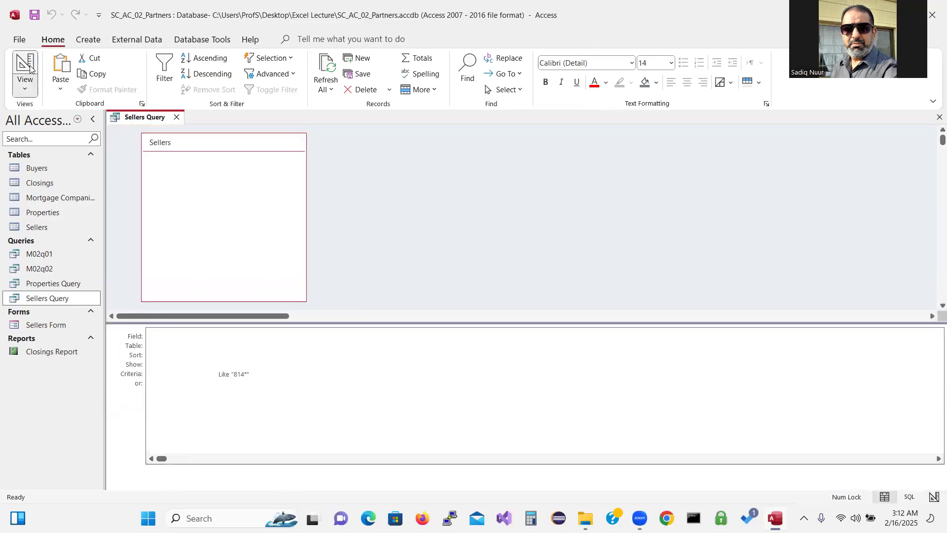
{"action": "left_click_drag", "start_coordinate": [261, 378], "coordinate": [134, 379]}
{"action": "key", "text": "Delete"}
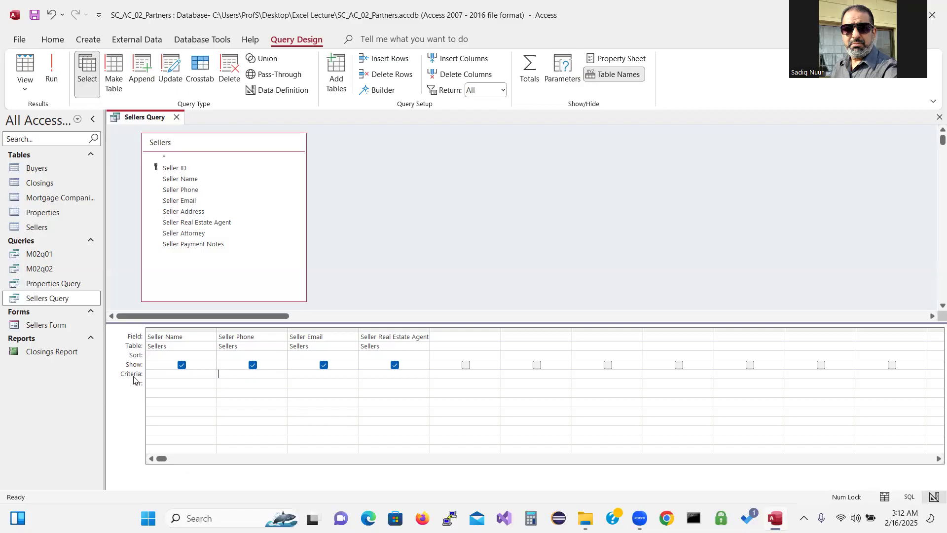
{"action": "type", "text": "26"}
{"action": "type", "text": "7*"}
{"action": "left_click", "coordinate": [52, 68]}
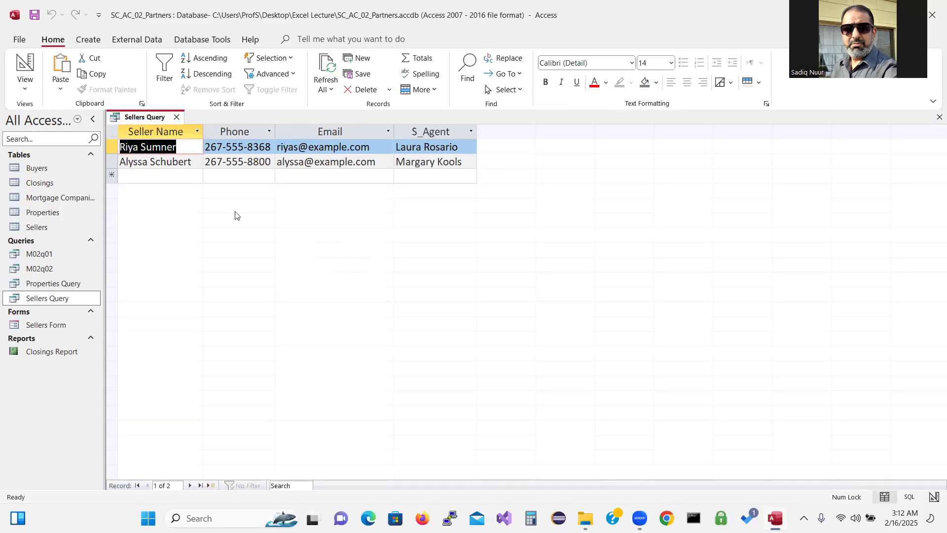
{"action": "left_click", "coordinate": [30, 59]}
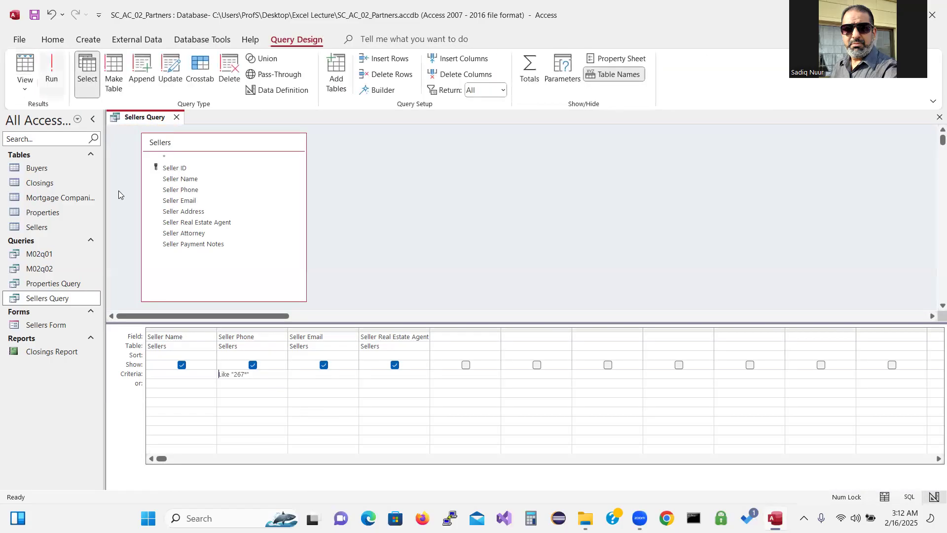
{"action": "left_click", "coordinate": [252, 365]}
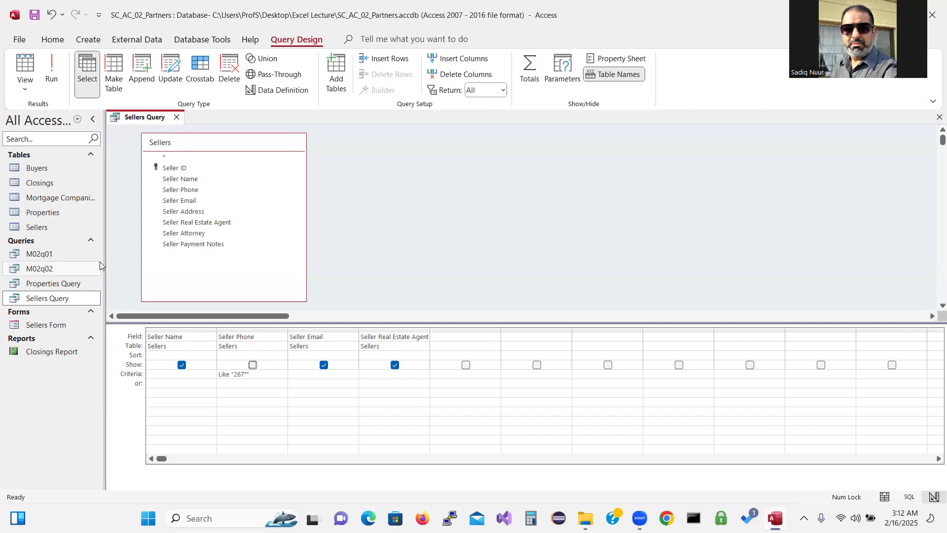
{"action": "left_click", "coordinate": [52, 69]}
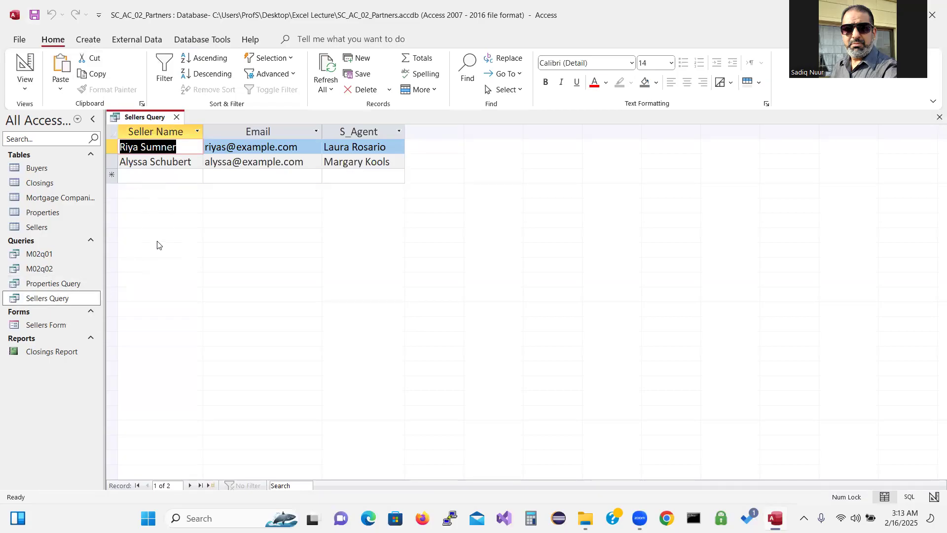
Save the filtered Sellers Query as a new query object named M02q03
{"action": "left_click", "coordinate": [18, 40]}
{"action": "left_click", "coordinate": [44, 206]}
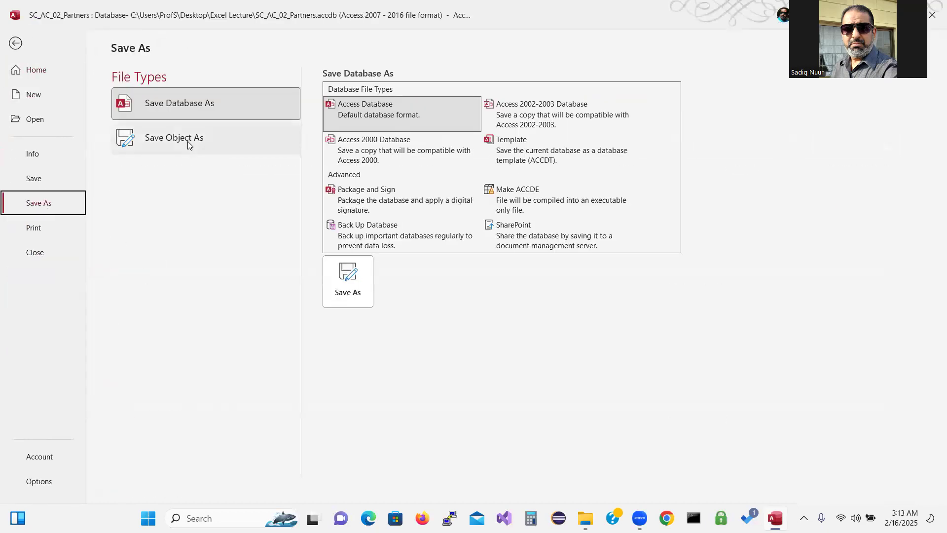
{"action": "left_click", "coordinate": [188, 141]}
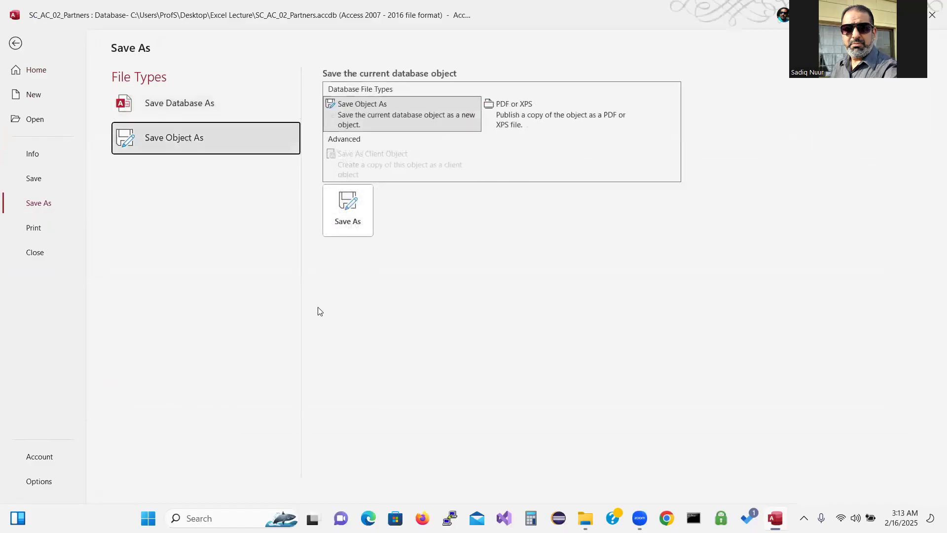
{"action": "left_click", "coordinate": [348, 211]}
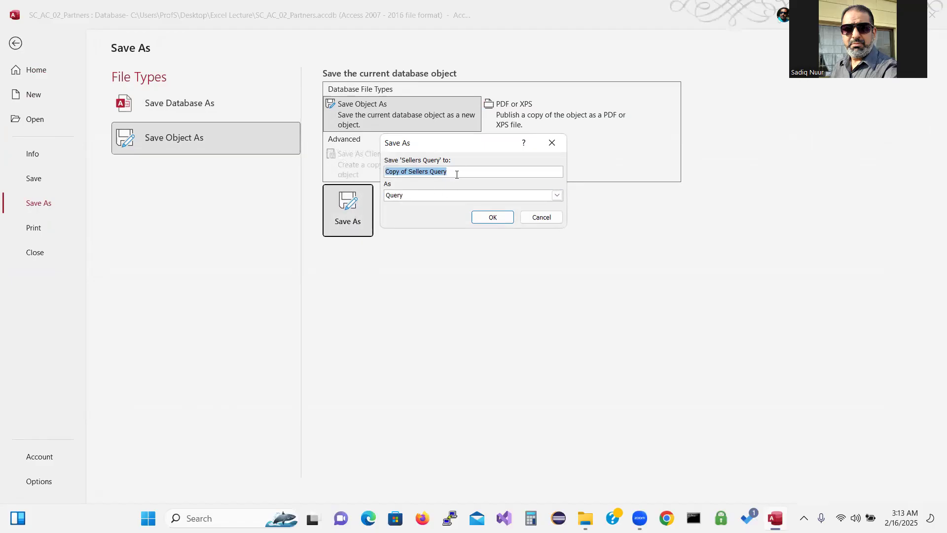
{"action": "type", "text": "M0"}
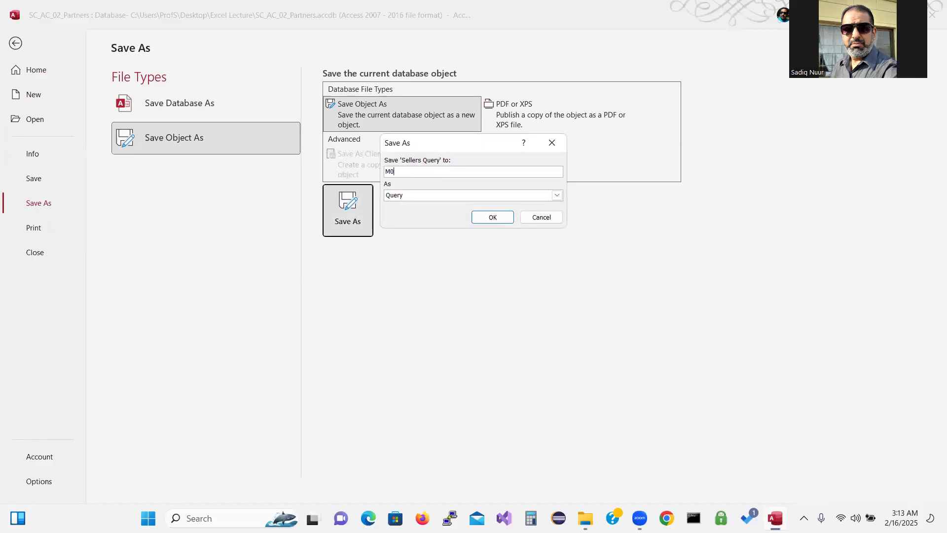
{"action": "type", "text": "2Q"}
{"action": "key", "text": "BackSpace"}
{"action": "type", "text": "q03"}
{"action": "left_click", "coordinate": [497, 215]}
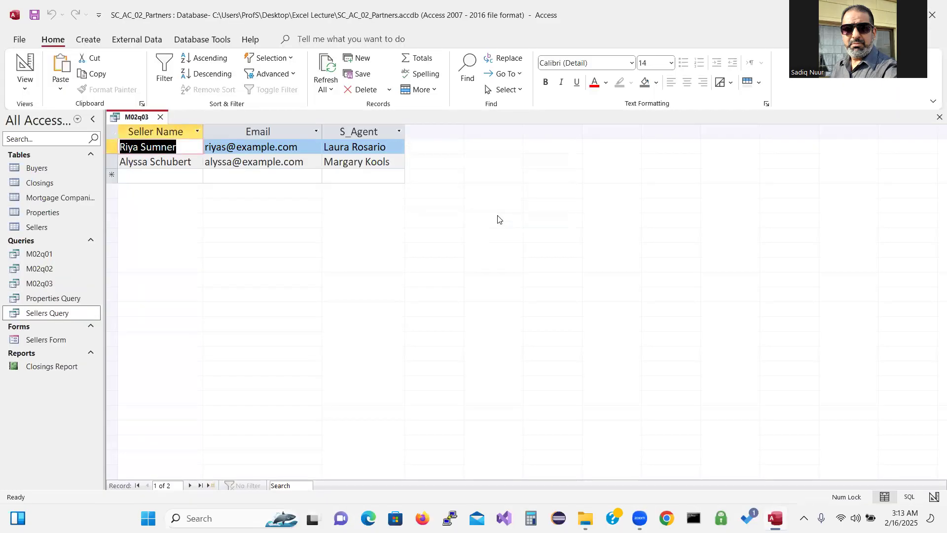
Open Sellers Query and M02q03 to compare them, then close both tabs
{"action": "double_click", "coordinate": [48, 314]}
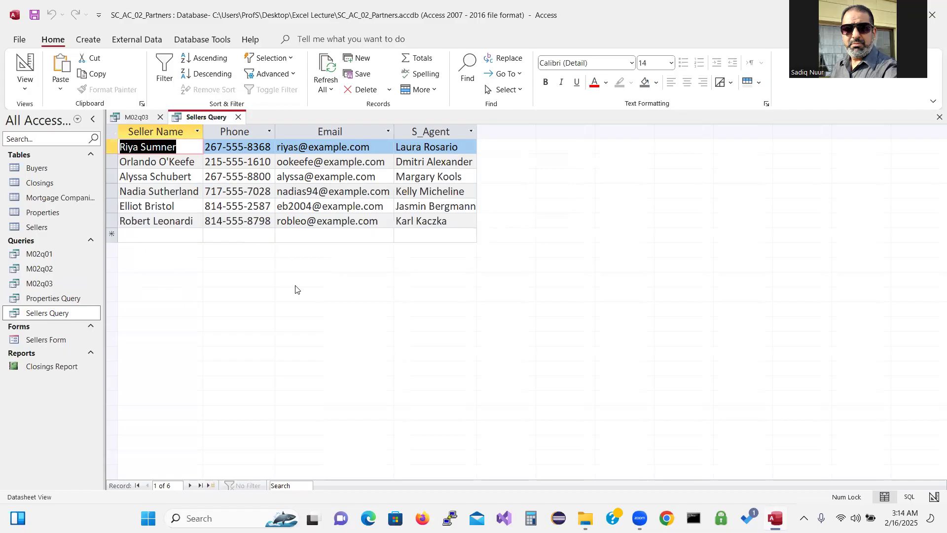
{"action": "left_click", "coordinate": [48, 282]}
{"action": "double_click", "coordinate": [48, 282]}
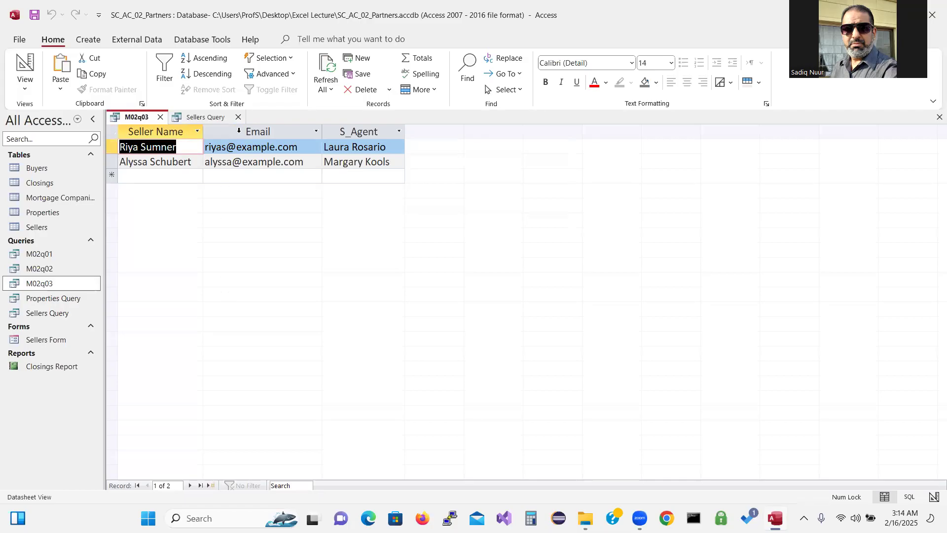
{"action": "left_click", "coordinate": [238, 118]}
{"action": "left_click", "coordinate": [160, 117]}
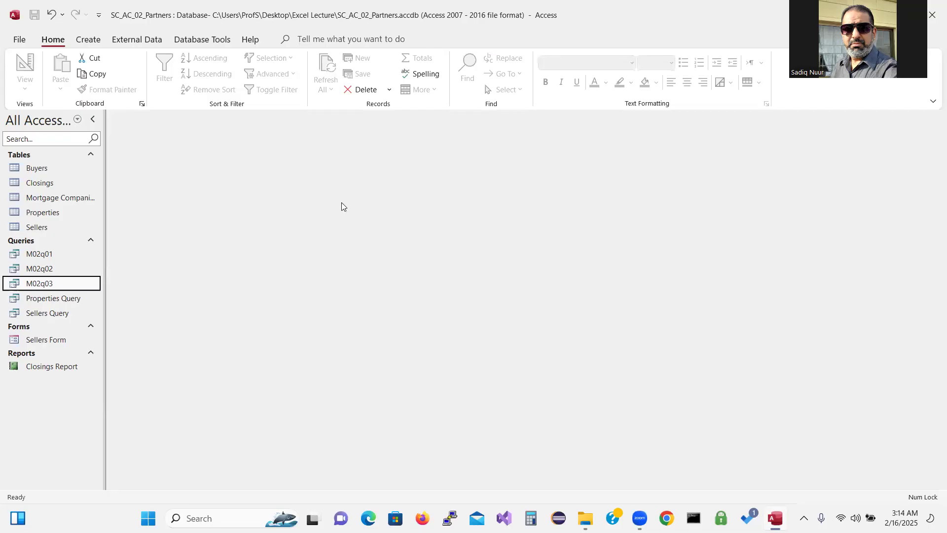
Handwrite the word 'Parameter' in red ink across the empty Access window
{"action": "left_click_drag", "start_coordinate": [374, 262], "coordinate": [433, 335]}
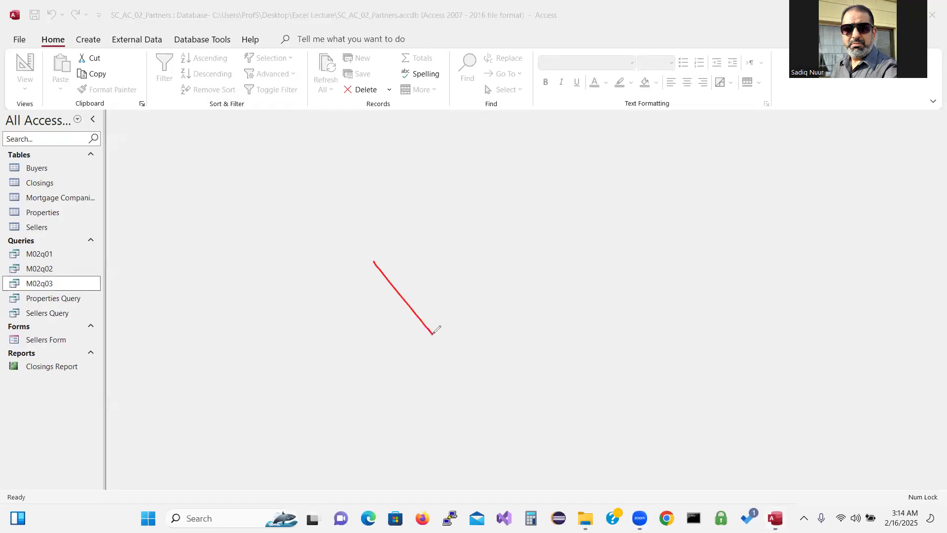
{"action": "mouse_move", "coordinate": [374, 262]}
{"action": "left_mouse_down"}
{"action": "mouse_move", "coordinate": [412, 224]}
{"action": "mouse_move", "coordinate": [403, 279]}
{"action": "mouse_move", "coordinate": [433, 301]}
{"action": "mouse_move", "coordinate": [459, 281]}
{"action": "mouse_move", "coordinate": [475, 249]}
{"action": "mouse_move", "coordinate": [486, 282]}
{"action": "left_mouse_up"}
{"action": "left_click_drag", "start_coordinate": [497, 250], "coordinate": [611, 222]}
{"action": "left_click_drag", "start_coordinate": [590, 184], "coordinate": [644, 213]}
{"action": "mouse_move", "coordinate": [611, 223]}
{"action": "left_mouse_down"}
{"action": "mouse_move", "coordinate": [653, 162]}
{"action": "mouse_move", "coordinate": [689, 146]}
{"action": "left_mouse_up"}
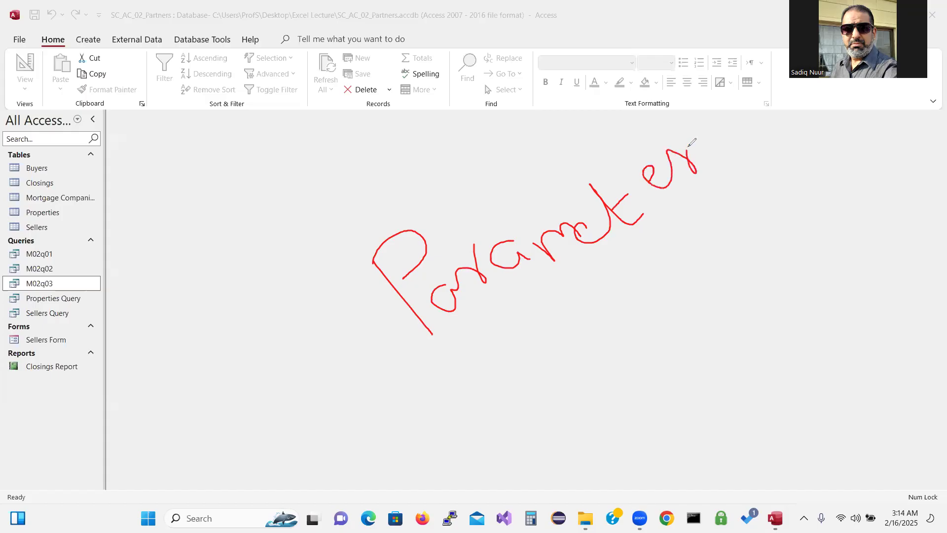
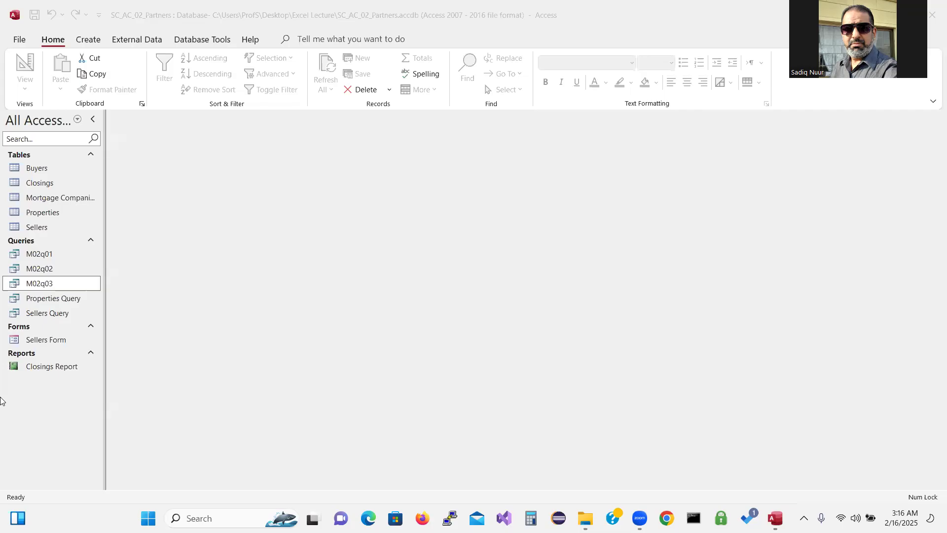
Open Properties Query in Design View
{"action": "left_click", "coordinate": [94, 39]}
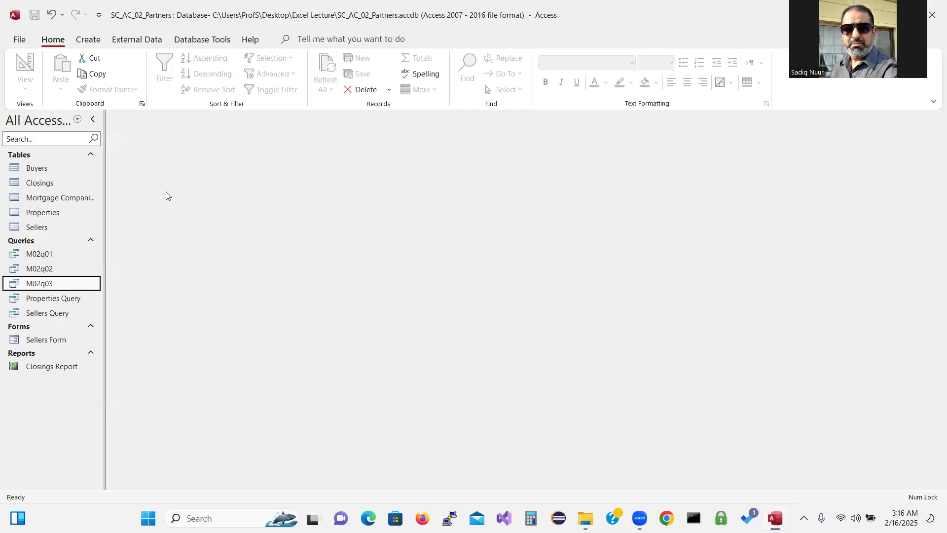
{"action": "left_click", "coordinate": [57, 301]}
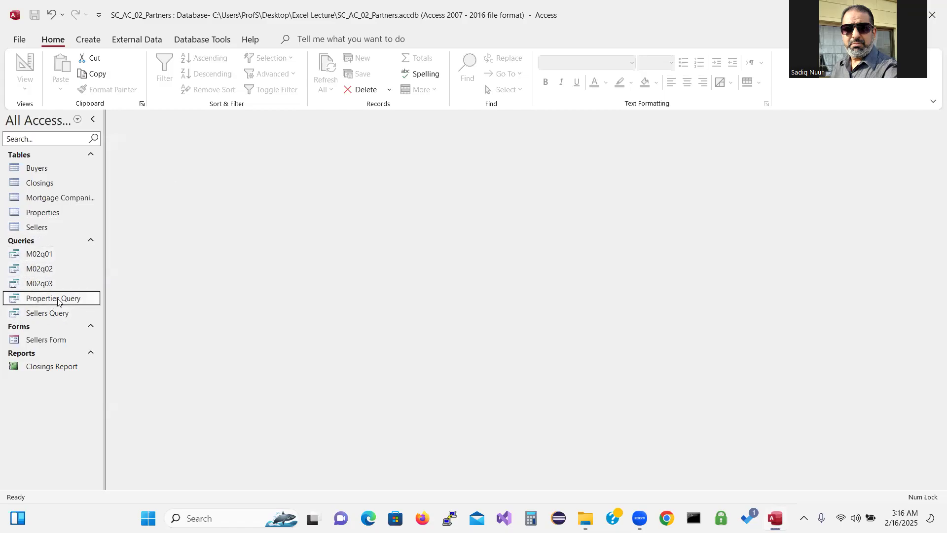
{"action": "right_click", "coordinate": [58, 301]}
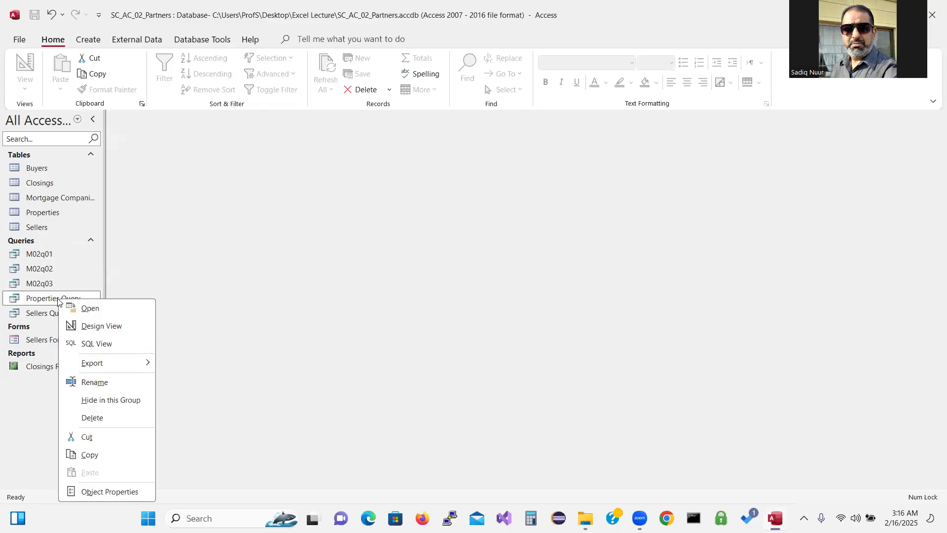
{"action": "left_click", "coordinate": [95, 328]}
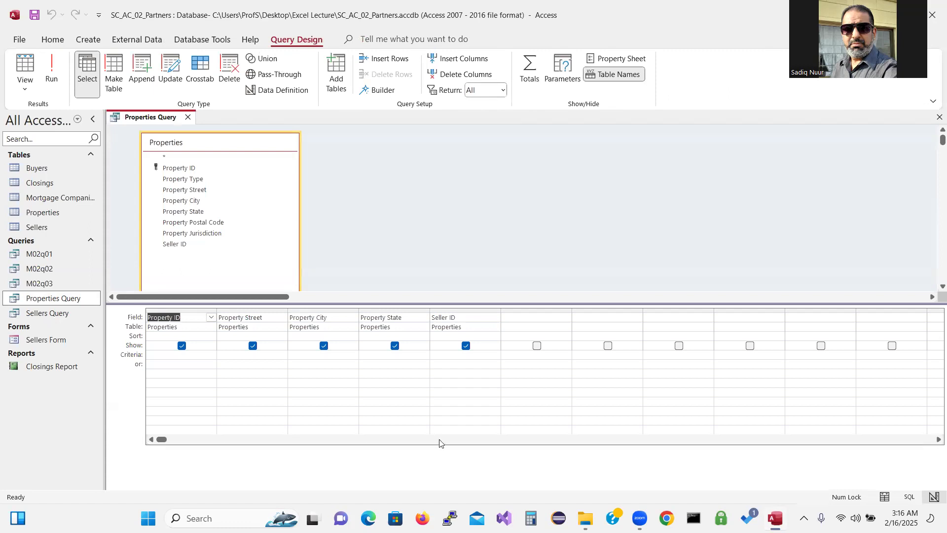
Widen the Property State column and give it the criterion [Enter two-Letter Code for State]
{"action": "left_click_drag", "start_coordinate": [428, 312], "coordinate": [489, 319]}
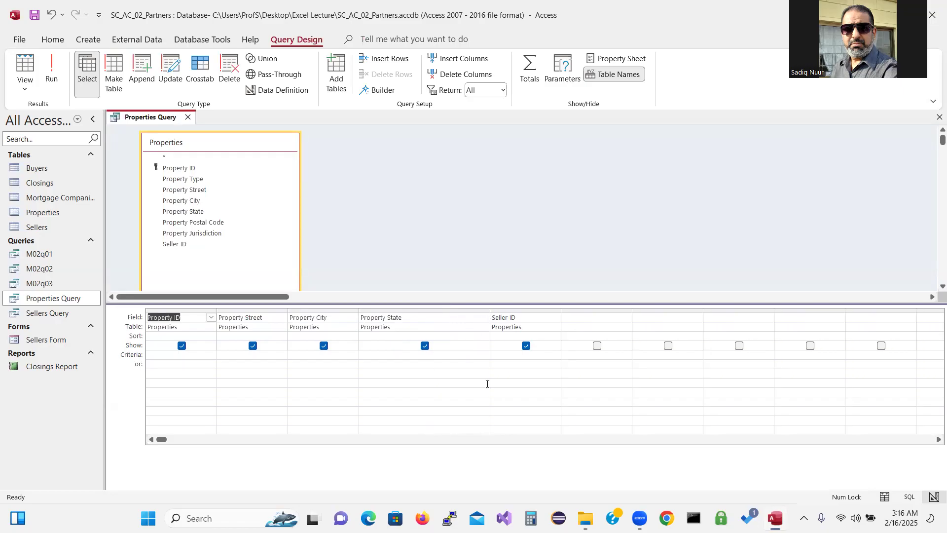
{"action": "left_click", "coordinate": [366, 356]}
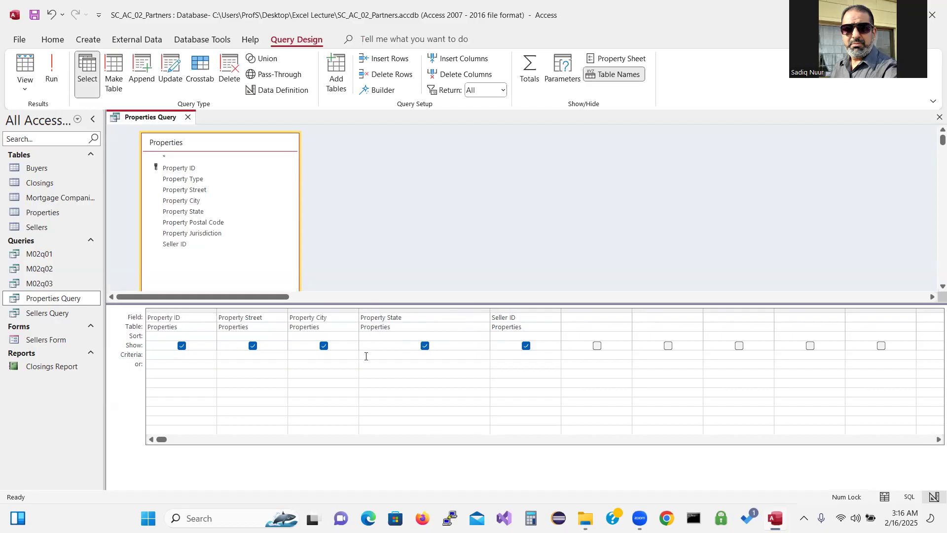
{"action": "type", "text": "["}
{"action": "type", "text": "Enter "}
{"action": "type", "text": "tow"}
{"action": "key", "text": "BackSpace"}
{"action": "key", "text": "BackSpace"}
{"action": "type", "text": "two"}
{"action": "key", "text": "BackSpace"}
{"action": "key", "text": "BackSpace"}
{"action": "key", "text": "BackSpace"}
{"action": "type", "text": "wo-Letter Code for State"}
Run the query with NY at the state prompt, returning two NY properties
{"action": "left_click", "coordinate": [51, 72]}
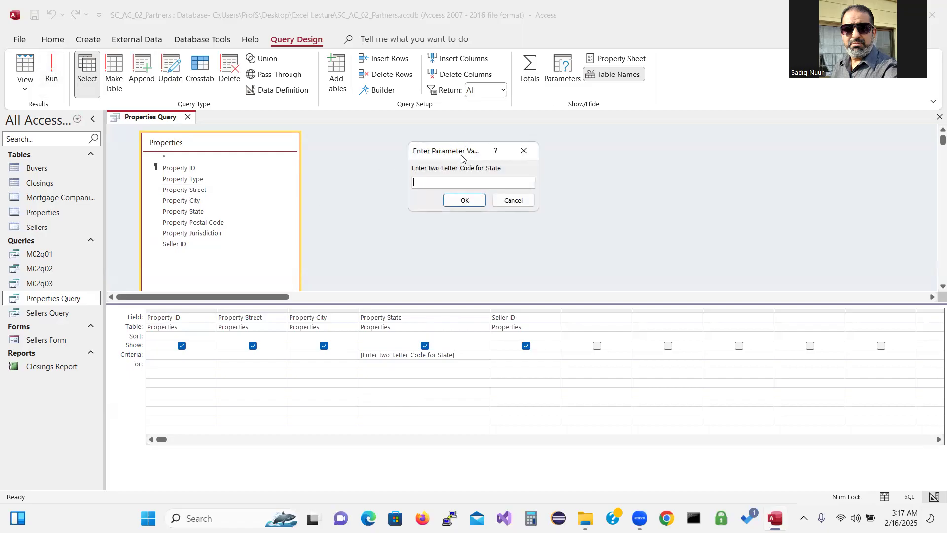
{"action": "key", "text": "ctrl"}
{"action": "key", "text": "ctrl"}
{"action": "key", "text": "ctrl"}
{"action": "type", "text": "NY"}
{"action": "left_click", "coordinate": [465, 201]}
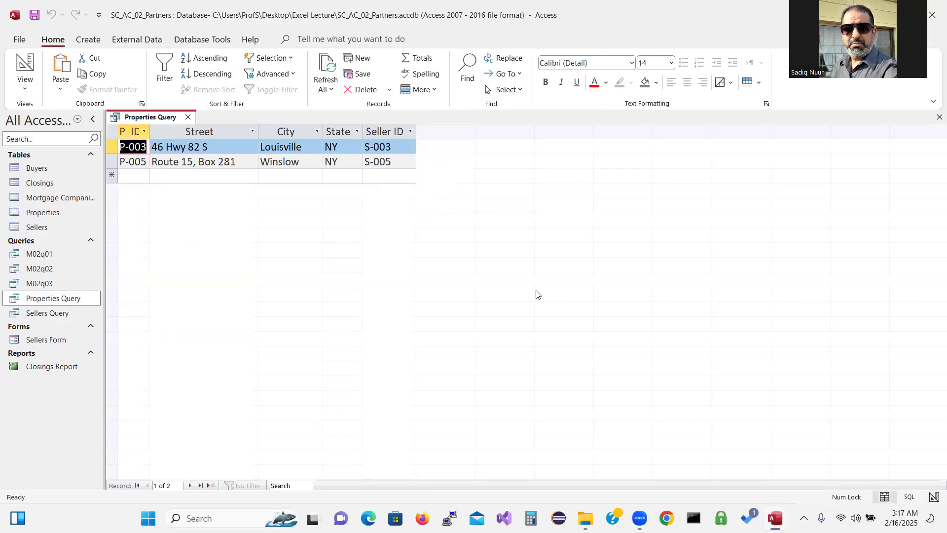
{"action": "left_click", "coordinate": [346, 148]}
{"action": "key", "text": "ctrl"}
{"action": "key", "text": "ctrl"}
Rerun the query with PA, returning four PA properties
{"action": "left_click", "coordinate": [26, 63]}
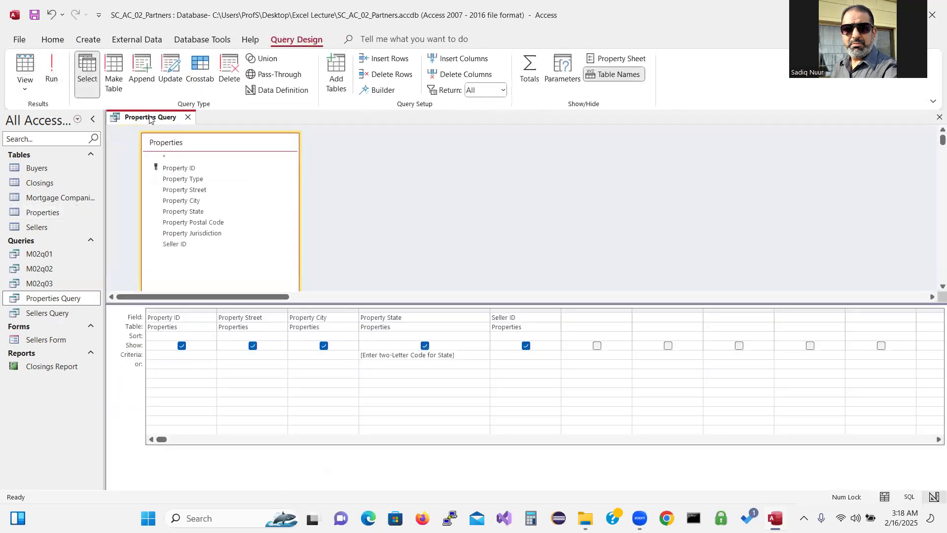
{"action": "left_click", "coordinate": [52, 69]}
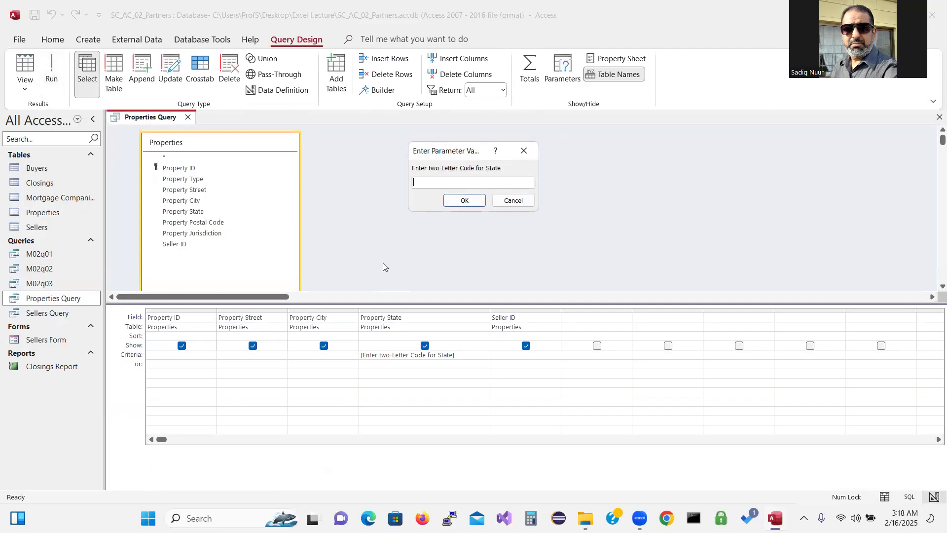
{"action": "type", "text": "PA"}
{"action": "left_click", "coordinate": [465, 200]}
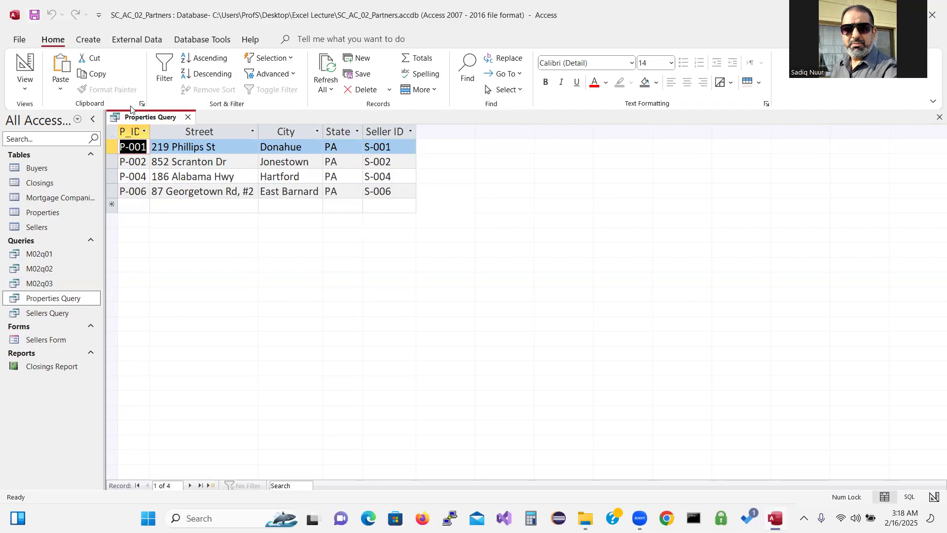
Save the current query as a new object named 'Property-State Query'
{"action": "left_click", "coordinate": [19, 39]}
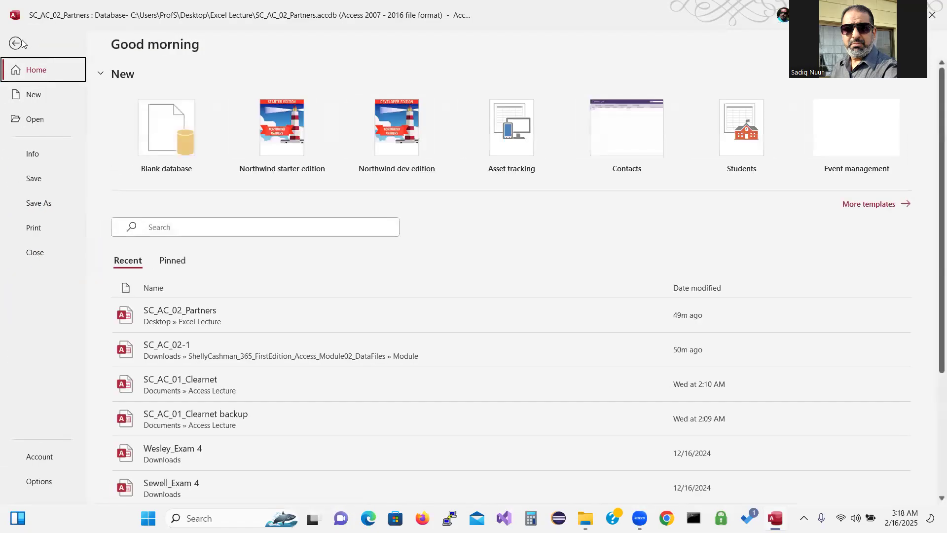
{"action": "left_click", "coordinate": [38, 203]}
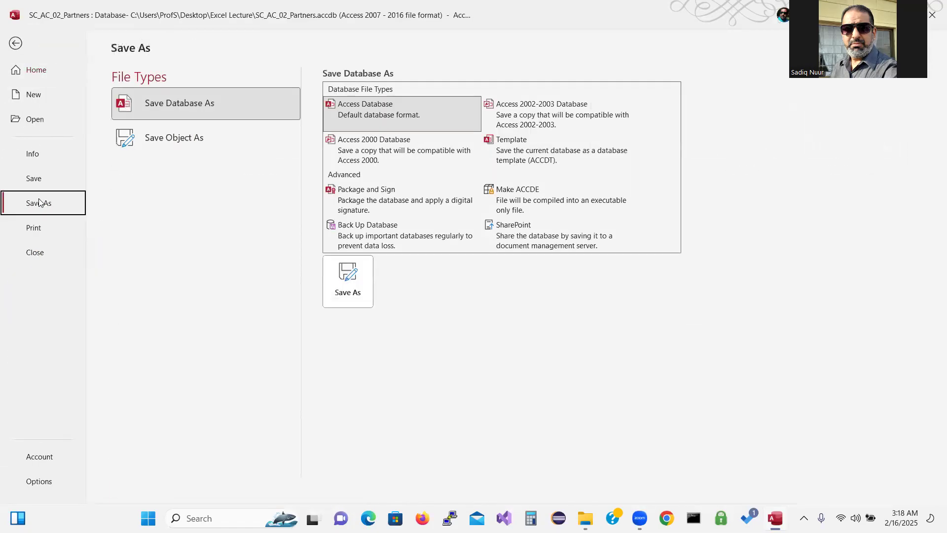
{"action": "left_click", "coordinate": [197, 138]}
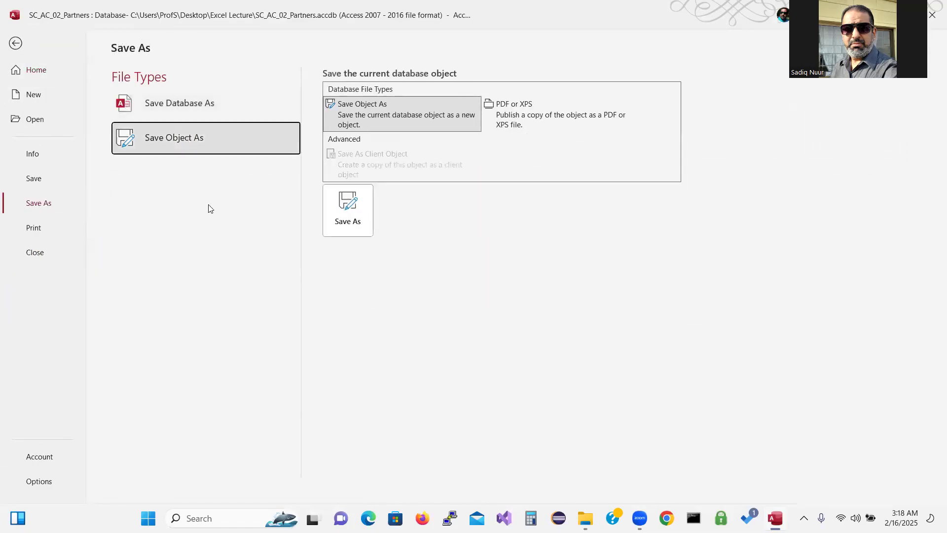
{"action": "left_click", "coordinate": [349, 224]}
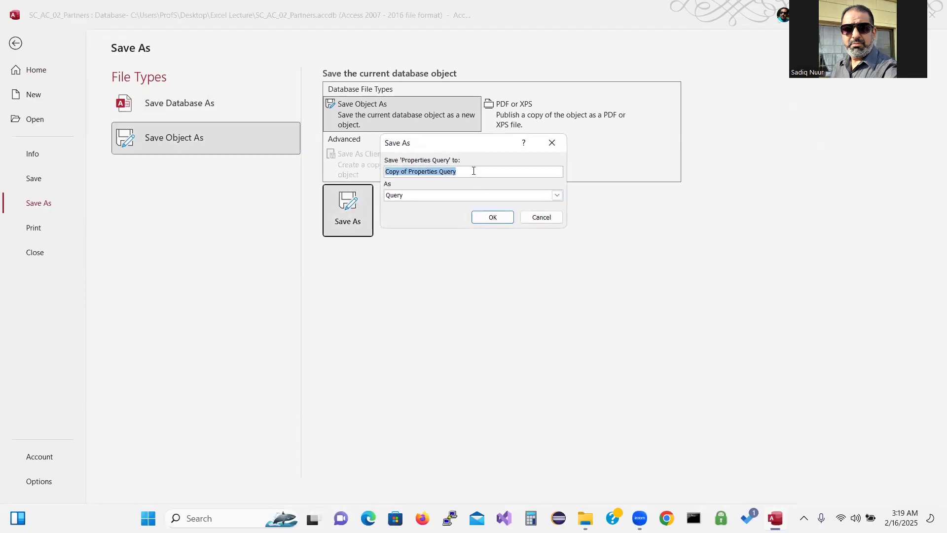
{"action": "type", "text": "Pro"}
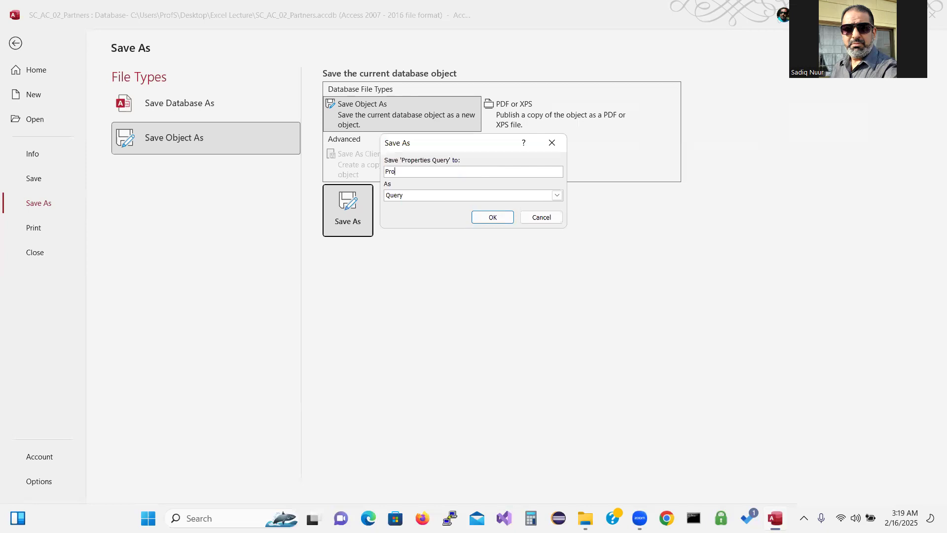
{"action": "type", "text": "perty-State Query"}
{"action": "left_click", "coordinate": [493, 218]}
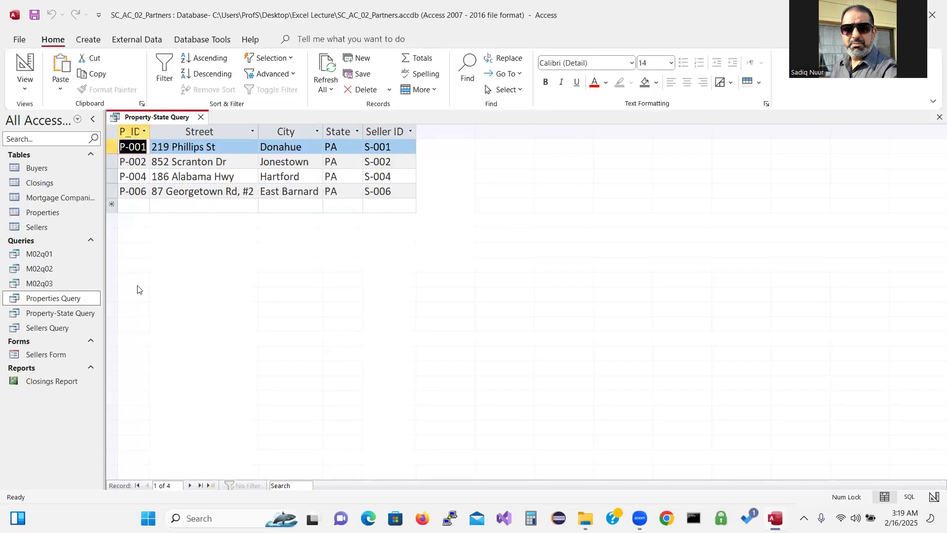
Close the results and reopen Property-State Query, entering pa to list the four PA properties
{"action": "left_click", "coordinate": [51, 296]}
{"action": "left_click", "coordinate": [201, 118]}
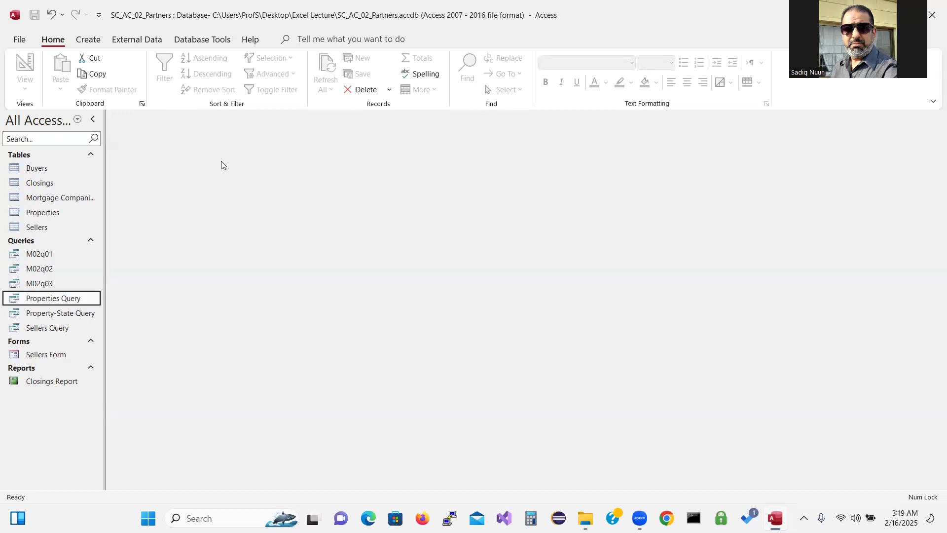
{"action": "double_click", "coordinate": [60, 315]}
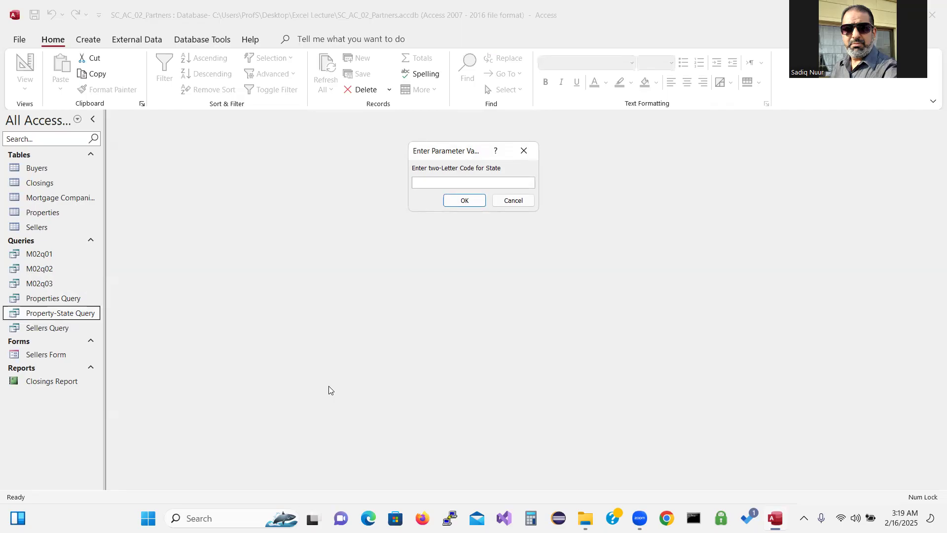
{"action": "type", "text": "pa"}
{"action": "key", "text": "Return"}
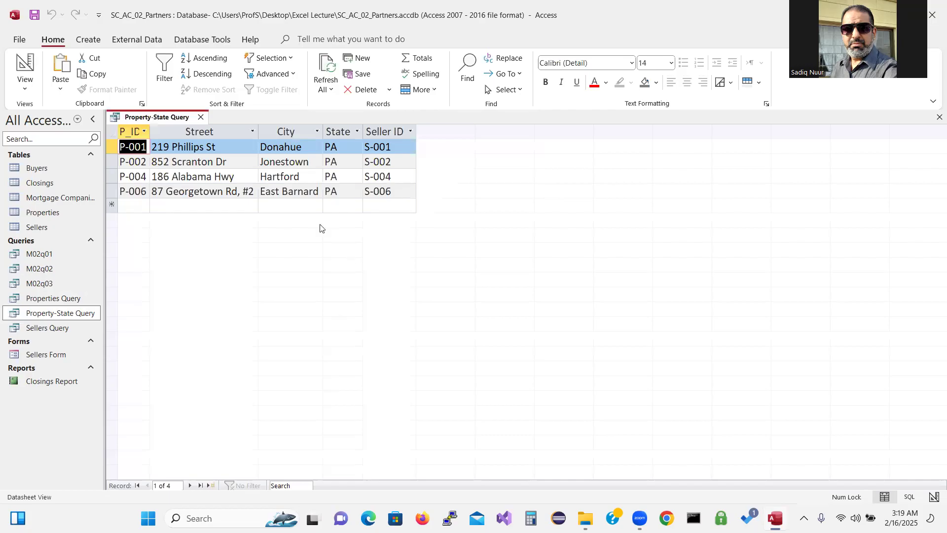
{"action": "left_click", "coordinate": [201, 118]}
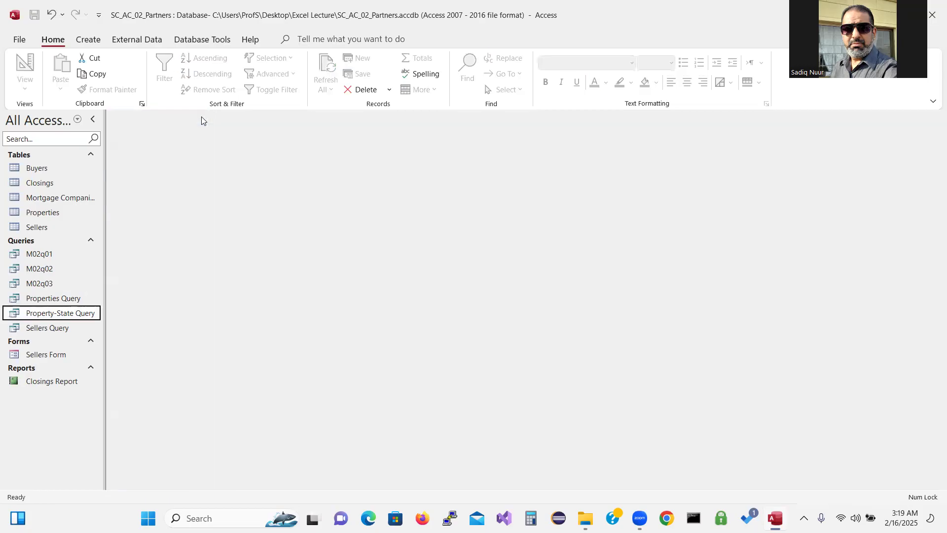
{"action": "double_click", "coordinate": [30, 316]}
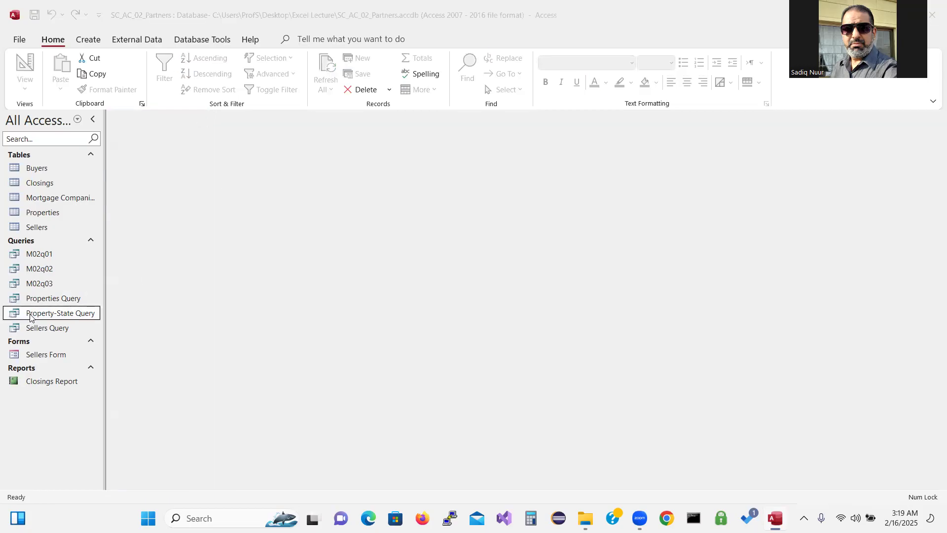
{"action": "type", "text": "ny"}
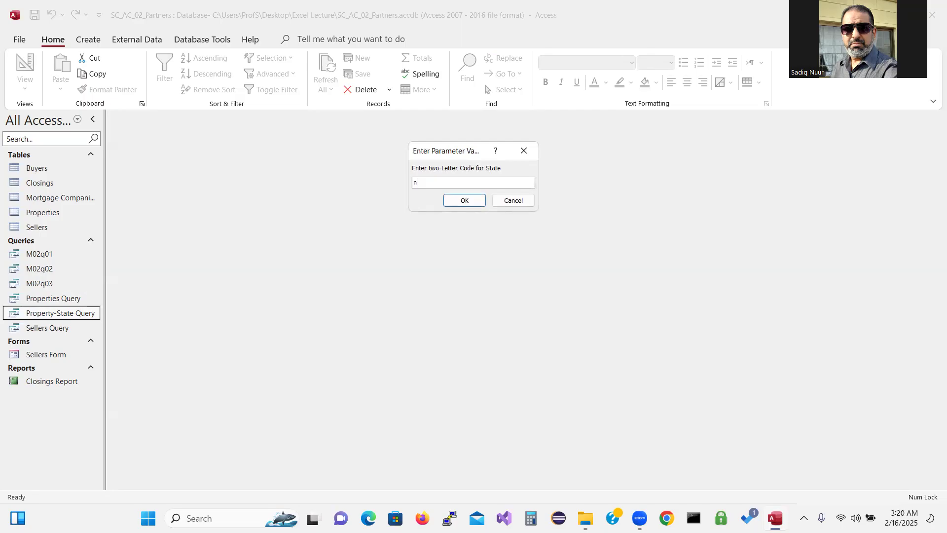
{"action": "key", "text": "Return"}
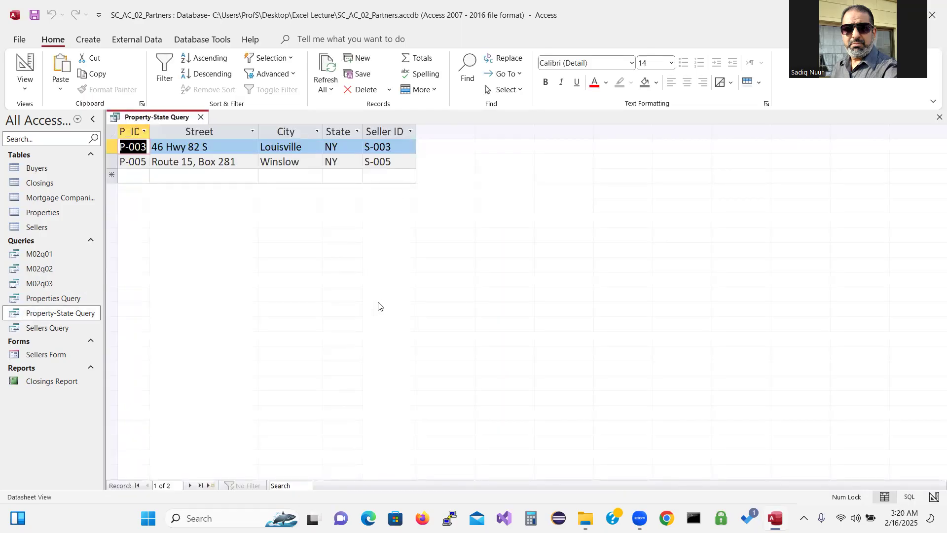
{"action": "left_click", "coordinate": [201, 118]}
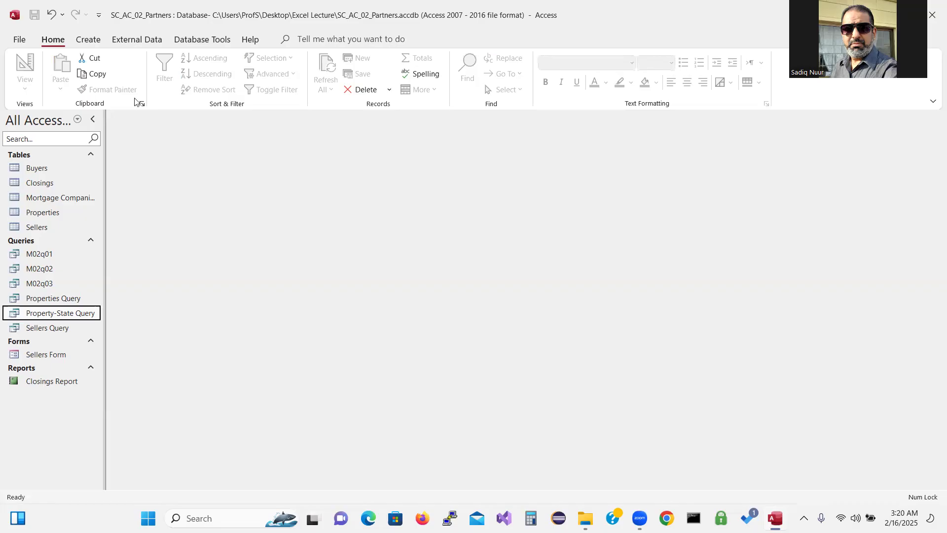
Create a blank design query with the Closings table, its field list enlarged
{"action": "left_click", "coordinate": [92, 41]}
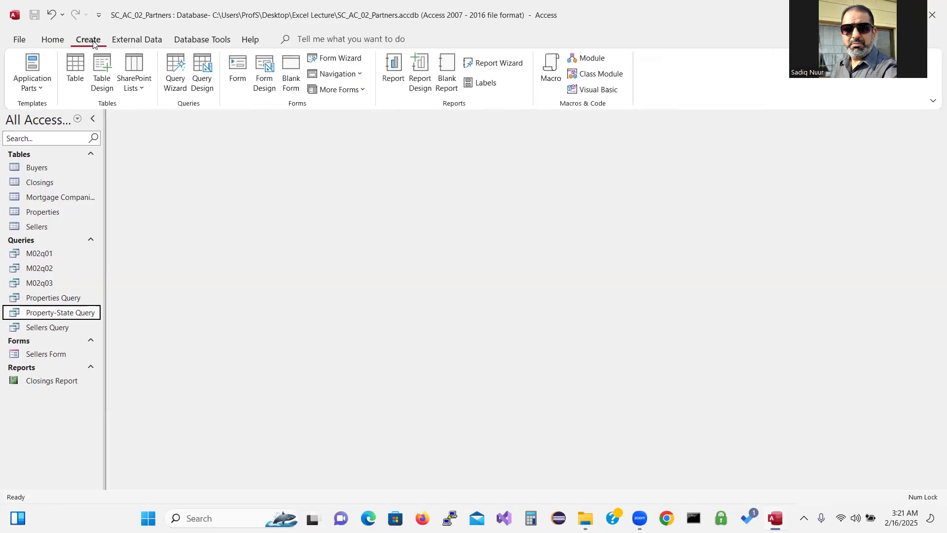
{"action": "left_click", "coordinate": [206, 72]}
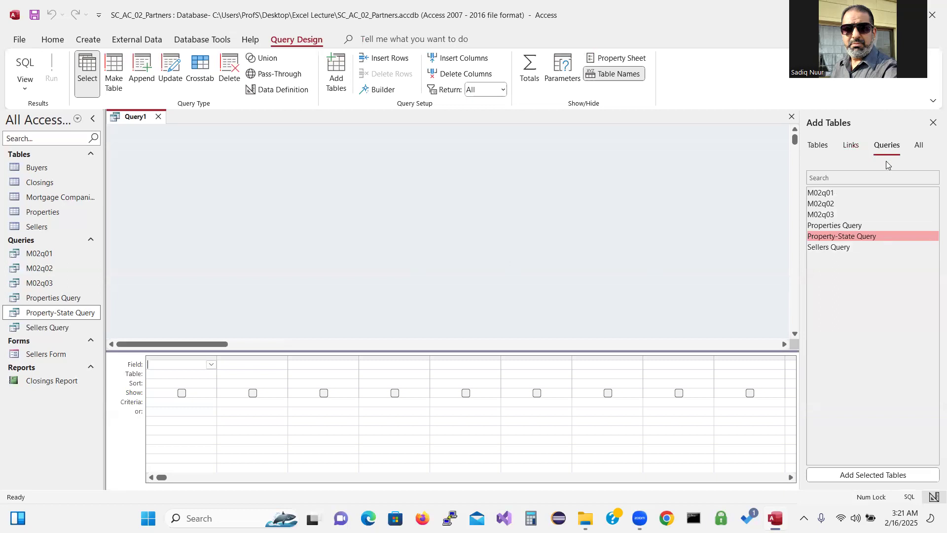
{"action": "left_click", "coordinate": [817, 146]}
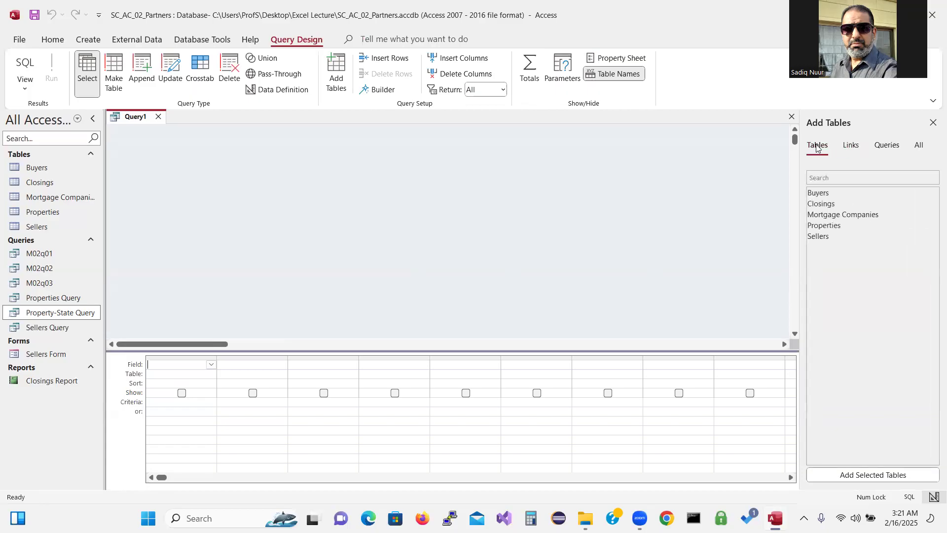
{"action": "double_click", "coordinate": [829, 203]}
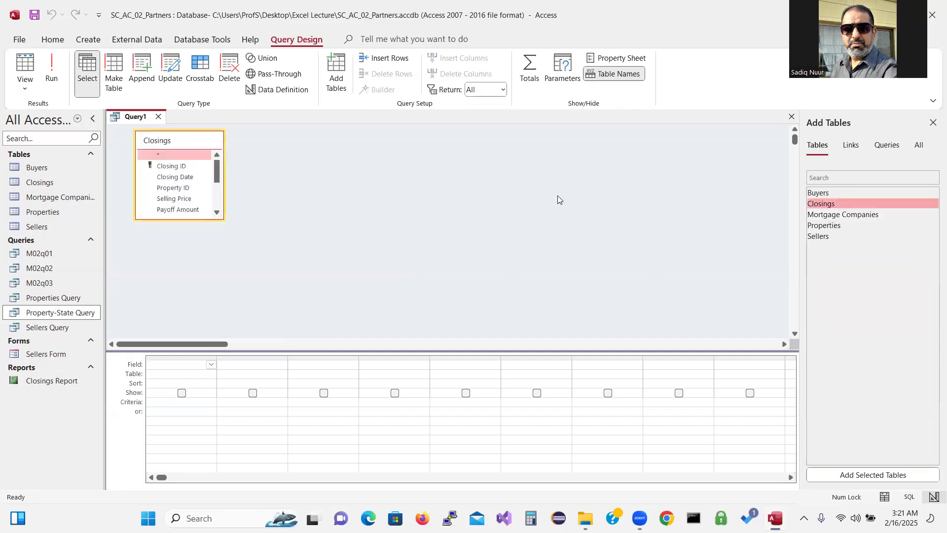
{"action": "left_click", "coordinate": [933, 123]}
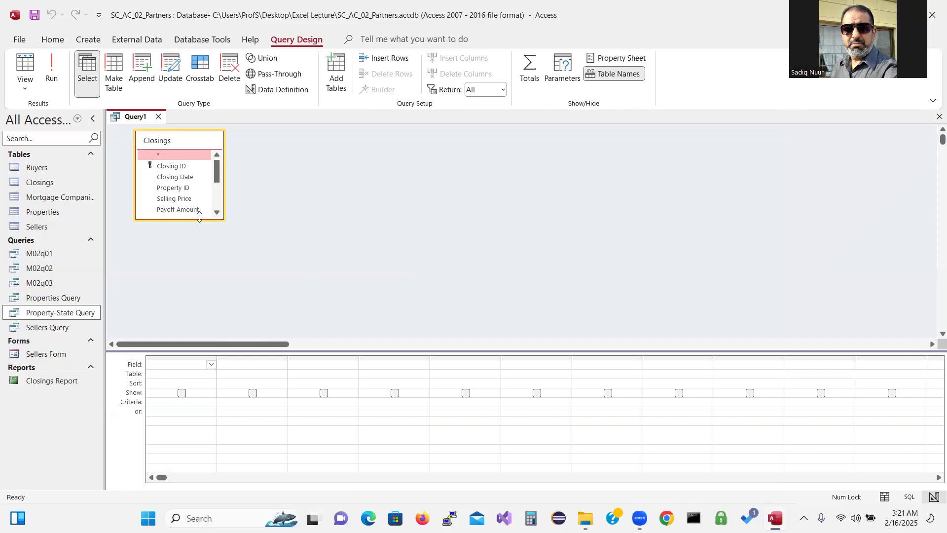
{"action": "left_click_drag", "start_coordinate": [199, 219], "coordinate": [200, 300]}
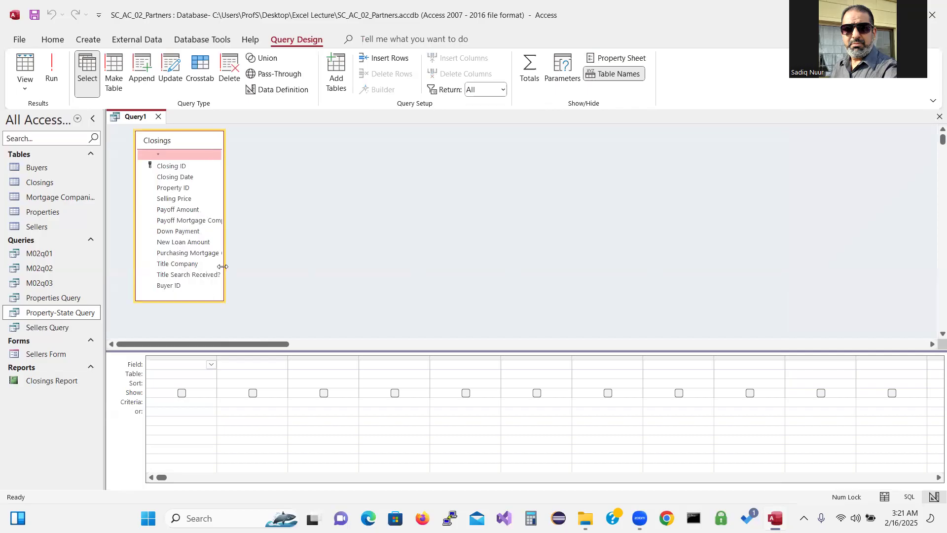
{"action": "left_click_drag", "start_coordinate": [223, 267], "coordinate": [275, 267]}
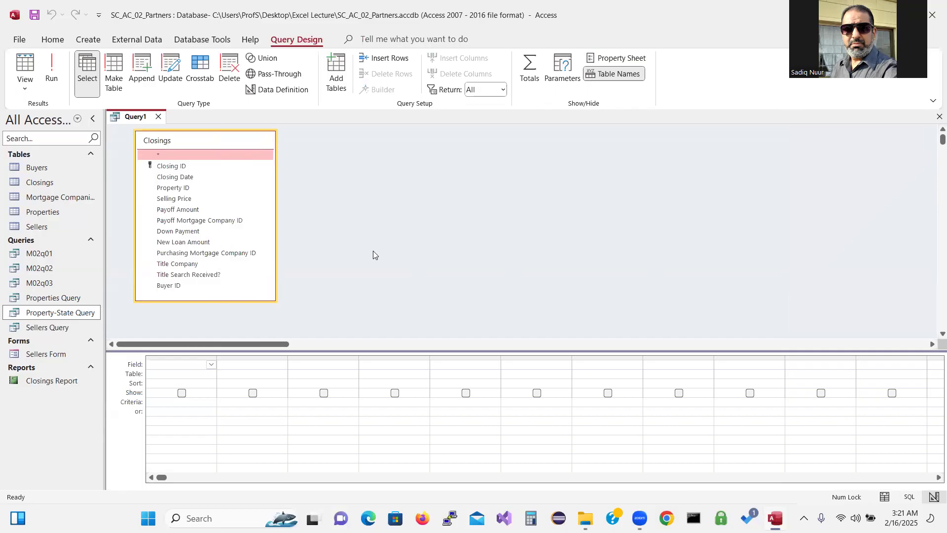
Add Closing ID, Closing Date, Purchasing Mortgage Company ID and New Loan Amount to the grid
{"action": "left_click", "coordinate": [205, 167]}
{"action": "double_click", "coordinate": [204, 167]}
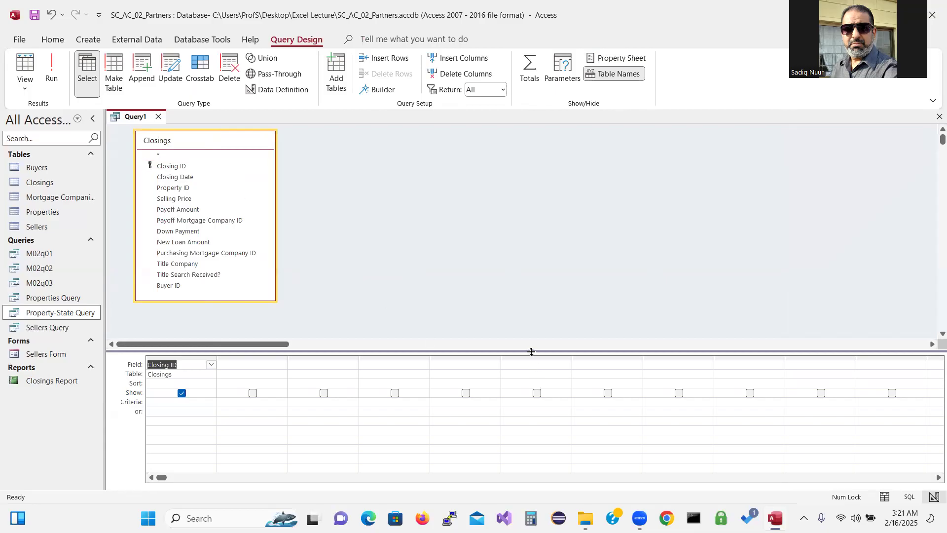
{"action": "left_click_drag", "start_coordinate": [531, 351], "coordinate": [527, 283]}
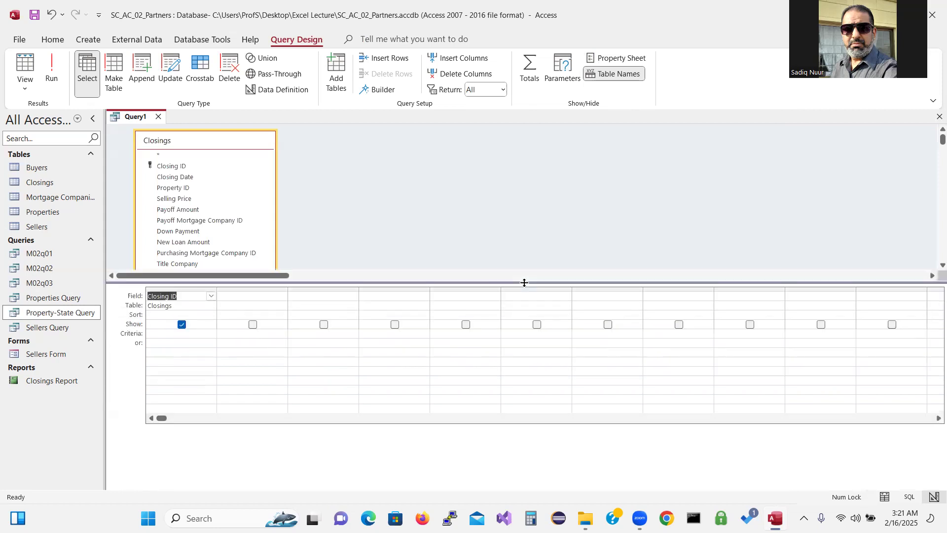
{"action": "left_click_drag", "start_coordinate": [463, 282], "coordinate": [463, 302]}
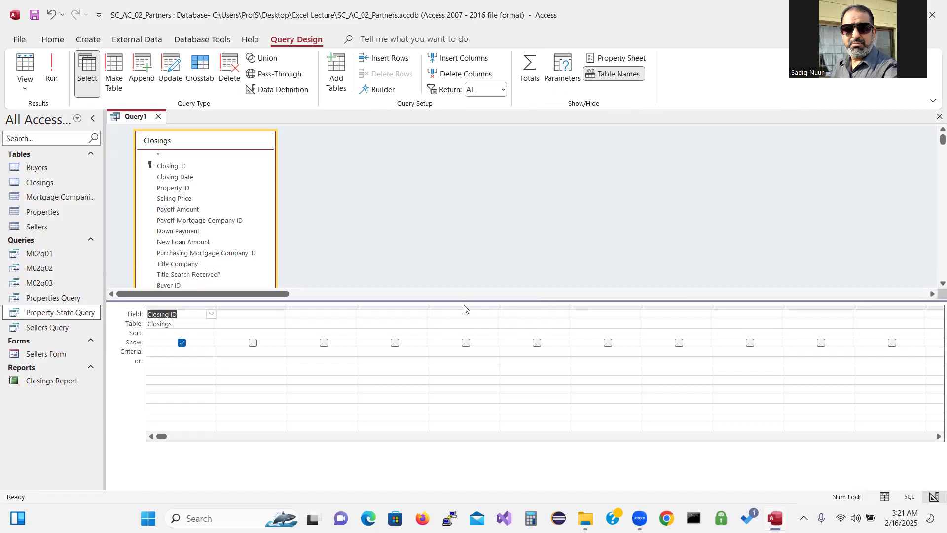
{"action": "left_click_drag", "start_coordinate": [462, 313], "coordinate": [462, 326]}
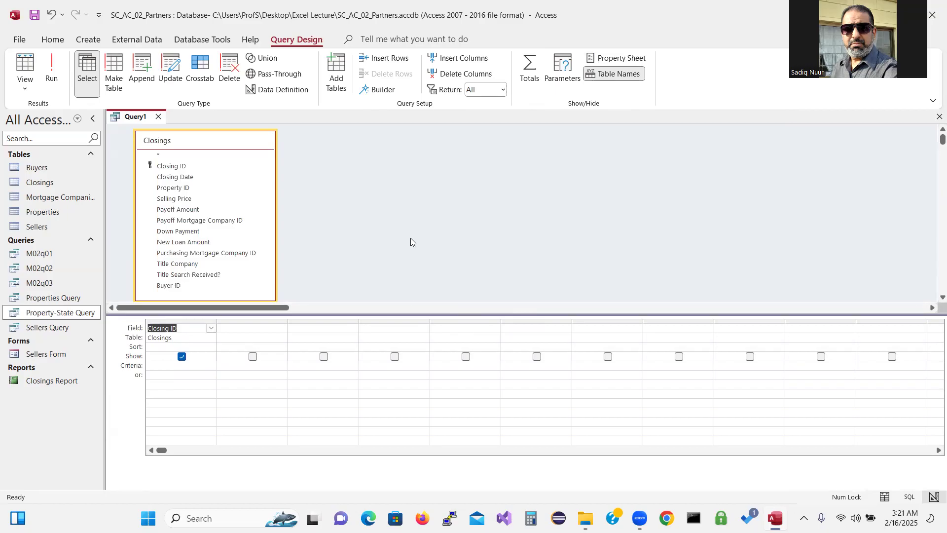
{"action": "double_click", "coordinate": [205, 177]}
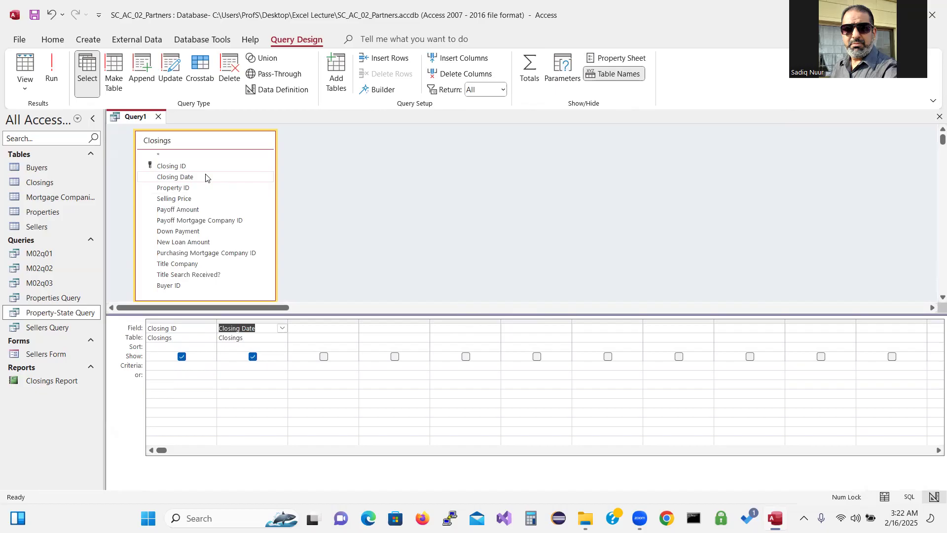
{"action": "double_click", "coordinate": [200, 253]}
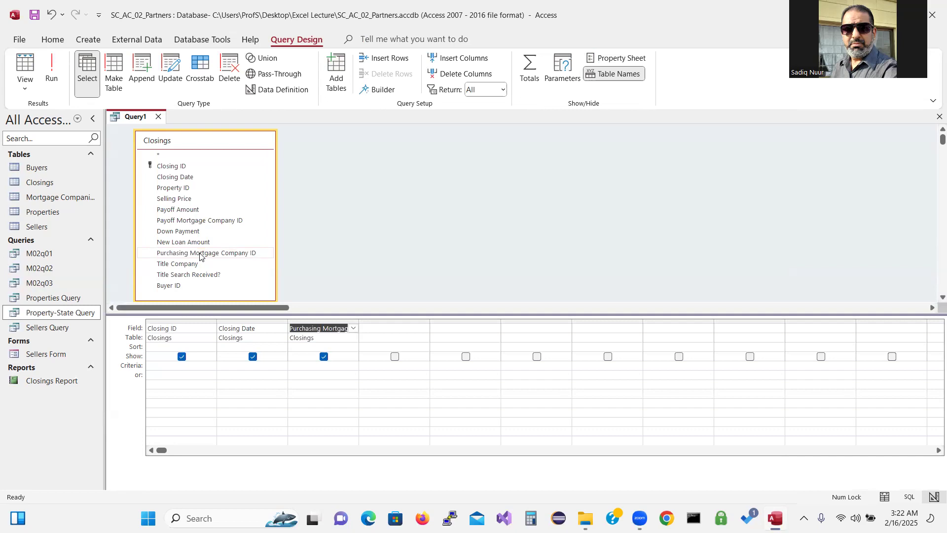
{"action": "double_click", "coordinate": [184, 242]}
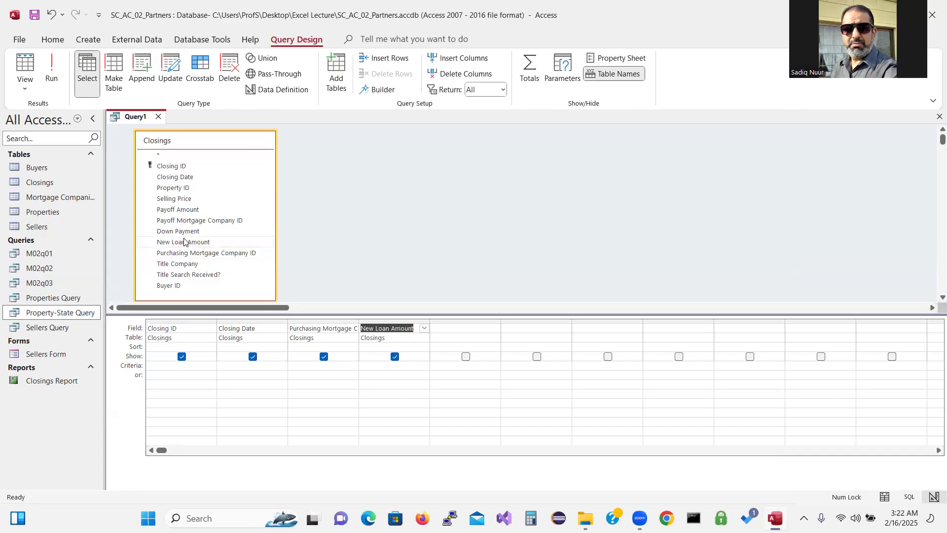
{"action": "left_click", "coordinate": [374, 366]}
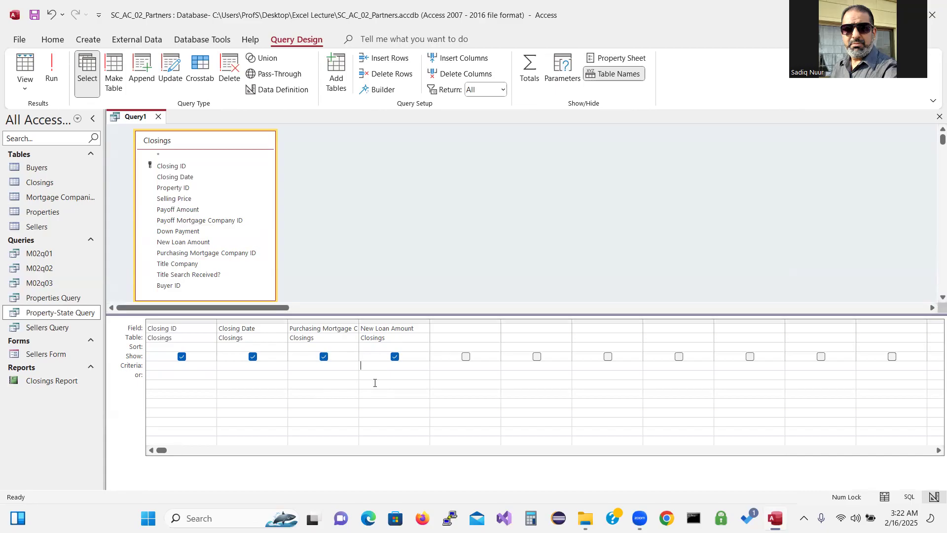
Enter 325000 as the New Loan Amount criterion
{"action": "type", "text": "325000"}
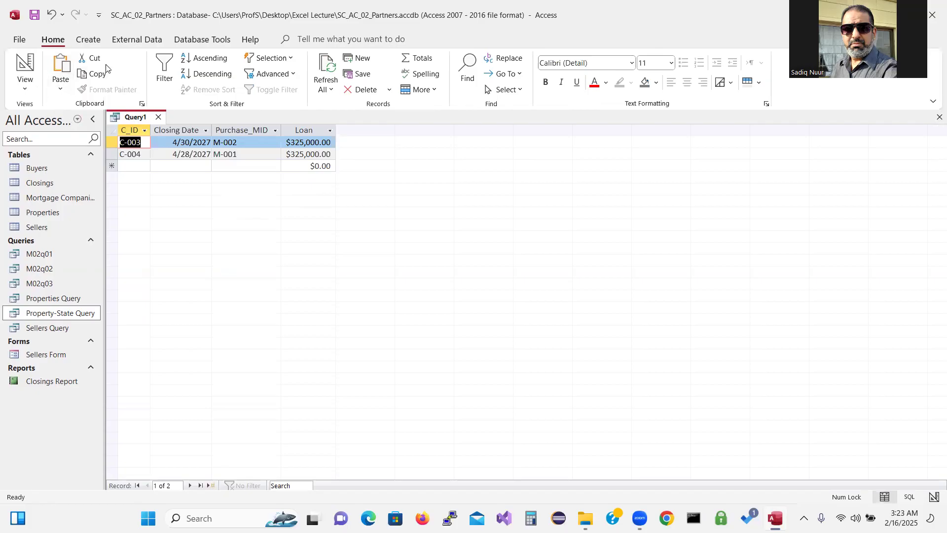
Save Query1 under the name M02q04
{"action": "left_click", "coordinate": [34, 18]}
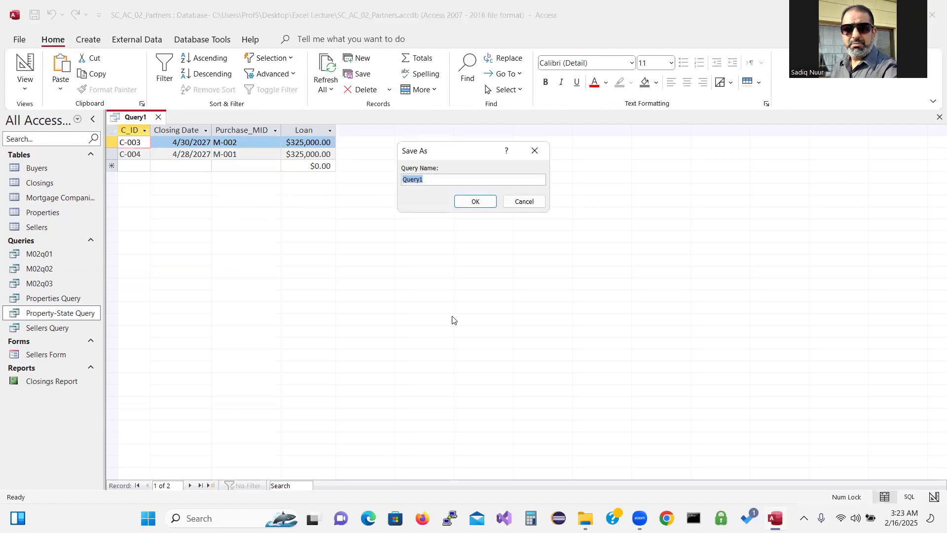
{"action": "type", "text": "m02"}
{"action": "key", "text": "BackSpace"}
{"action": "key", "text": "BackSpace"}
{"action": "key", "text": "BackSpace"}
{"action": "type", "text": "M02q04"}
{"action": "left_click", "coordinate": [469, 204]}
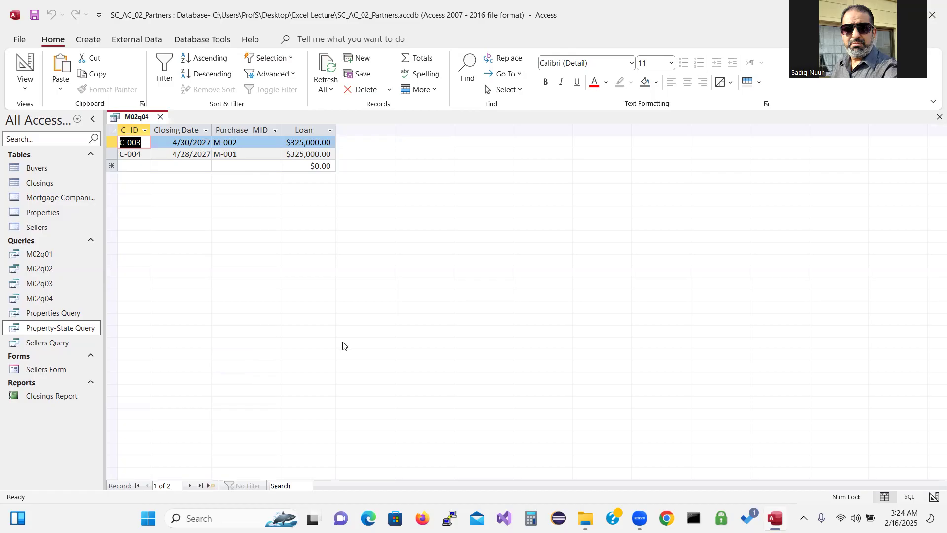
Close M02q04 and handwrite 'Comparison Operator' in red ink
{"action": "left_click", "coordinate": [160, 118]}
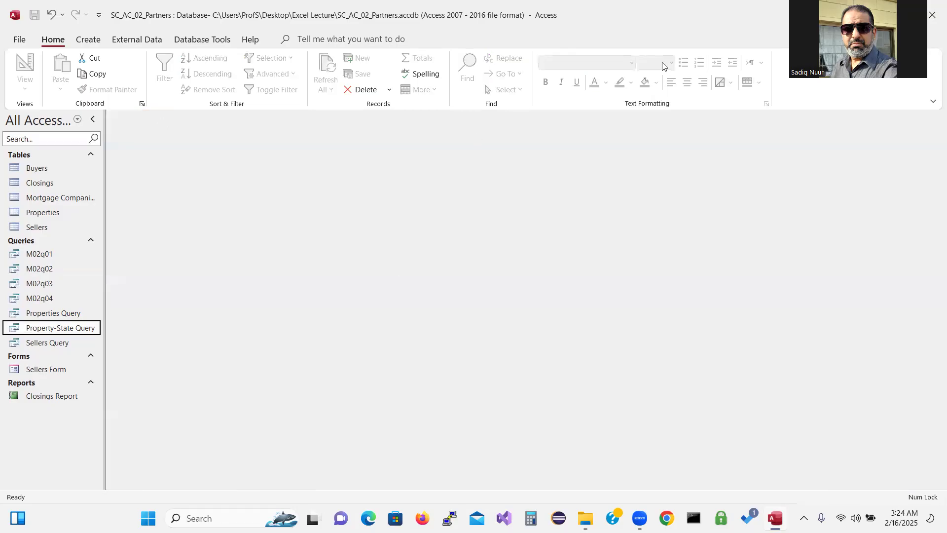
{"action": "mouse_move", "coordinate": [361, 202]}
{"action": "left_mouse_down"}
{"action": "mouse_move", "coordinate": [369, 228]}
{"action": "mouse_move", "coordinate": [389, 217]}
{"action": "mouse_move", "coordinate": [371, 217]}
{"action": "mouse_move", "coordinate": [439, 213]}
{"action": "left_mouse_up"}
{"action": "left_click_drag", "start_coordinate": [422, 175], "coordinate": [508, 276]}
{"action": "mouse_move", "coordinate": [464, 213]}
{"action": "left_mouse_down"}
{"action": "mouse_move", "coordinate": [483, 221]}
{"action": "mouse_move", "coordinate": [476, 233]}
{"action": "mouse_move", "coordinate": [534, 199]}
{"action": "mouse_move", "coordinate": [548, 204]}
{"action": "left_mouse_up"}
{"action": "left_click", "coordinate": [543, 191]}
{"action": "left_click", "coordinate": [540, 182]}
{"action": "mouse_move", "coordinate": [569, 171]}
{"action": "left_mouse_down"}
{"action": "mouse_move", "coordinate": [584, 193]}
{"action": "mouse_move", "coordinate": [563, 201]}
{"action": "left_mouse_up"}
{"action": "mouse_move", "coordinate": [589, 170]}
{"action": "left_mouse_down"}
{"action": "mouse_move", "coordinate": [594, 185]}
{"action": "mouse_move", "coordinate": [606, 168]}
{"action": "mouse_move", "coordinate": [588, 168]}
{"action": "mouse_move", "coordinate": [624, 186]}
{"action": "mouse_move", "coordinate": [629, 150]}
{"action": "mouse_move", "coordinate": [641, 171]}
{"action": "left_mouse_up"}
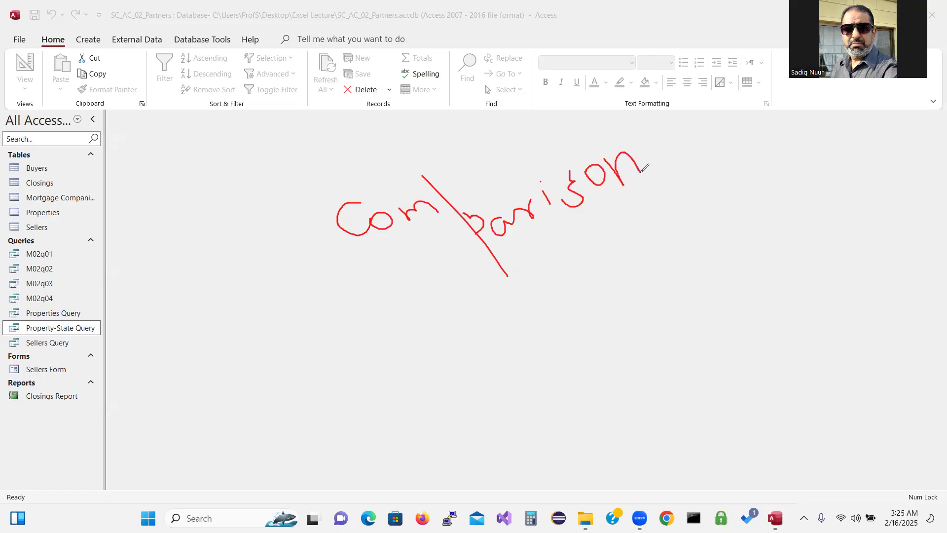
{"action": "mouse_move", "coordinate": [621, 212]}
{"action": "left_mouse_down"}
{"action": "mouse_move", "coordinate": [626, 245]}
{"action": "mouse_move", "coordinate": [615, 217]}
{"action": "mouse_move", "coordinate": [643, 197]}
{"action": "mouse_move", "coordinate": [669, 207]}
{"action": "mouse_move", "coordinate": [661, 219]}
{"action": "mouse_move", "coordinate": [705, 206]}
{"action": "mouse_move", "coordinate": [715, 183]}
{"action": "mouse_move", "coordinate": [718, 202]}
{"action": "mouse_move", "coordinate": [746, 202]}
{"action": "mouse_move", "coordinate": [762, 179]}
{"action": "mouse_move", "coordinate": [775, 181]}
{"action": "mouse_move", "coordinate": [771, 166]}
{"action": "mouse_move", "coordinate": [792, 168]}
{"action": "mouse_move", "coordinate": [803, 149]}
{"action": "mouse_move", "coordinate": [839, 176]}
{"action": "left_mouse_up"}
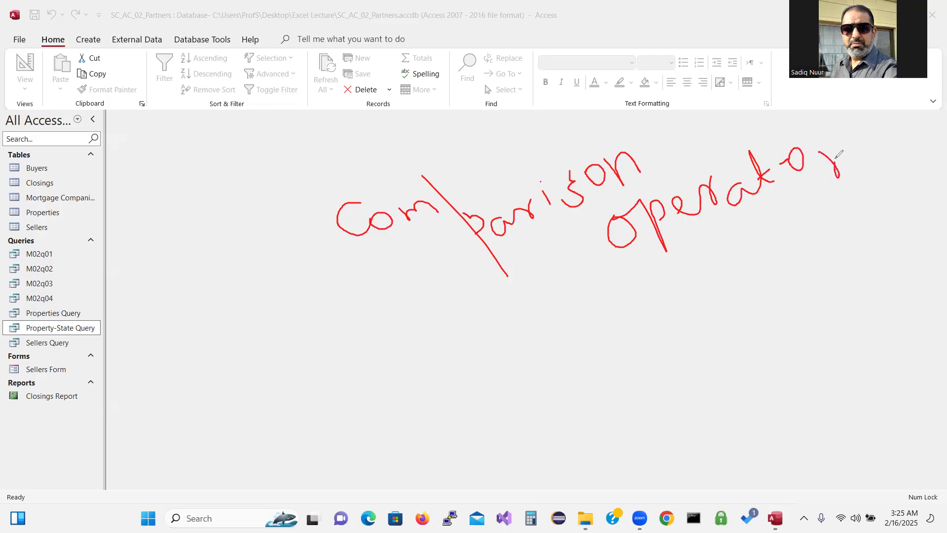
Draw the operators >, <, >=, <= and NOT below the heading
{"action": "left_click_drag", "start_coordinate": [394, 321], "coordinate": [403, 394]}
{"action": "mouse_move", "coordinate": [531, 304]}
{"action": "left_mouse_down"}
{"action": "mouse_move", "coordinate": [505, 340]}
{"action": "mouse_move", "coordinate": [539, 383]}
{"action": "left_mouse_up"}
{"action": "left_click_drag", "start_coordinate": [620, 314], "coordinate": [650, 378]}
{"action": "mouse_move", "coordinate": [679, 324]}
{"action": "left_mouse_down"}
{"action": "mouse_move", "coordinate": [711, 311]}
{"action": "mouse_move", "coordinate": [740, 323]}
{"action": "left_mouse_up"}
{"action": "mouse_move", "coordinate": [702, 404]}
{"action": "left_mouse_down"}
{"action": "mouse_move", "coordinate": [664, 461]}
{"action": "mouse_move", "coordinate": [710, 464]}
{"action": "left_mouse_up"}
{"action": "mouse_move", "coordinate": [723, 428]}
{"action": "left_mouse_down"}
{"action": "mouse_move", "coordinate": [757, 417]}
{"action": "mouse_move", "coordinate": [776, 439]}
{"action": "left_mouse_up"}
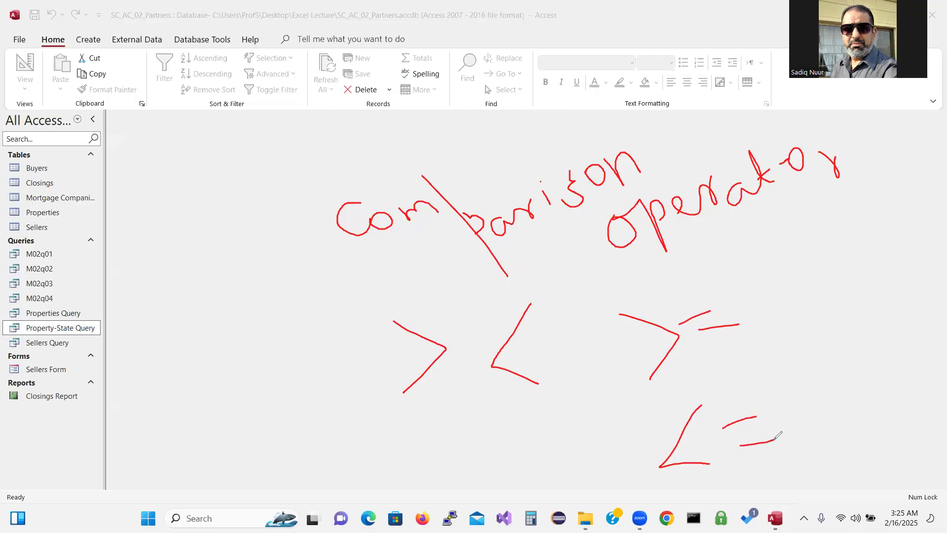
{"action": "mouse_move", "coordinate": [362, 427]}
{"action": "left_mouse_down"}
{"action": "mouse_move", "coordinate": [420, 458]}
{"action": "mouse_move", "coordinate": [417, 433]}
{"action": "mouse_move", "coordinate": [464, 441]}
{"action": "mouse_move", "coordinate": [480, 414]}
{"action": "mouse_move", "coordinate": [450, 434]}
{"action": "left_mouse_up"}
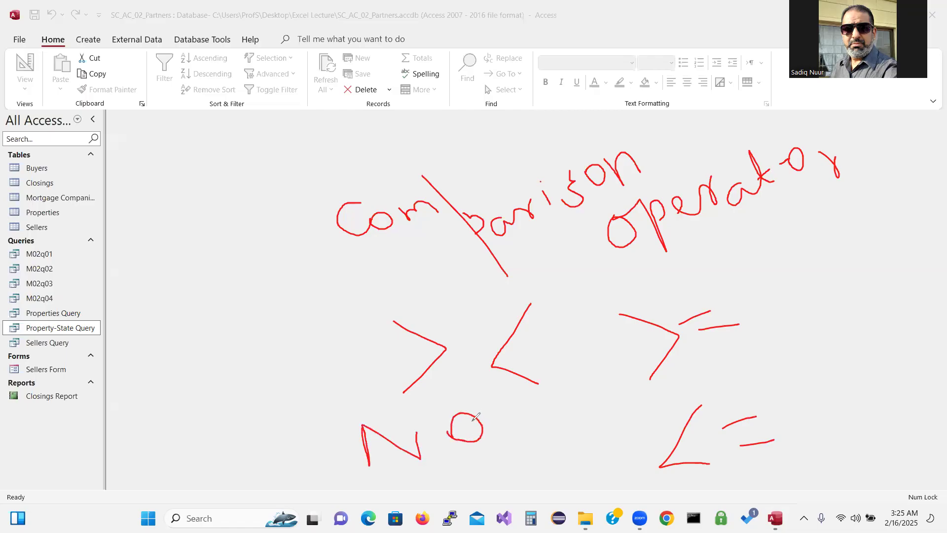
{"action": "mouse_move", "coordinate": [483, 402]}
{"action": "left_mouse_down"}
{"action": "mouse_move", "coordinate": [519, 395]}
{"action": "mouse_move", "coordinate": [509, 438]}
{"action": "left_mouse_up"}
Clear the ink and create a blank design query on the Closings table, widening its field list
{"action": "left_click", "coordinate": [46, 390]}
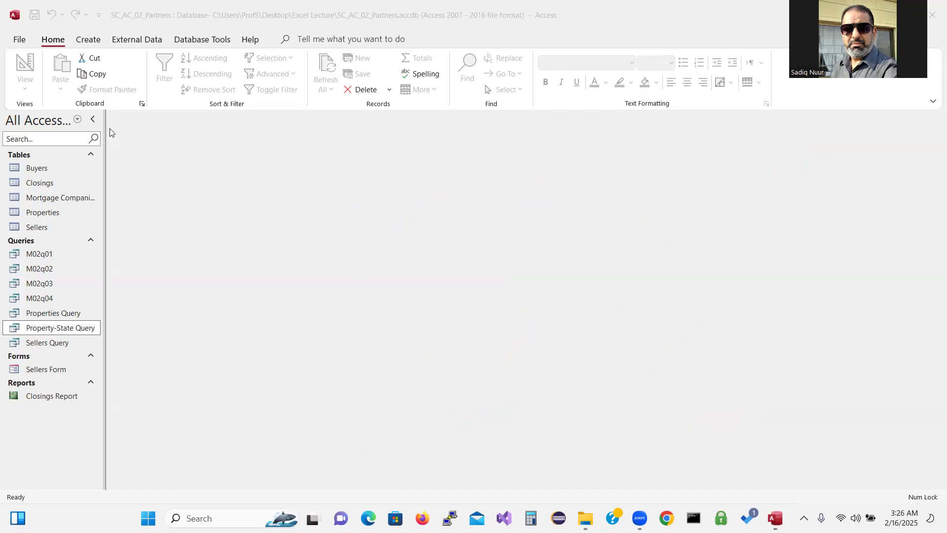
{"action": "left_click", "coordinate": [95, 41]}
{"action": "left_click", "coordinate": [95, 40]}
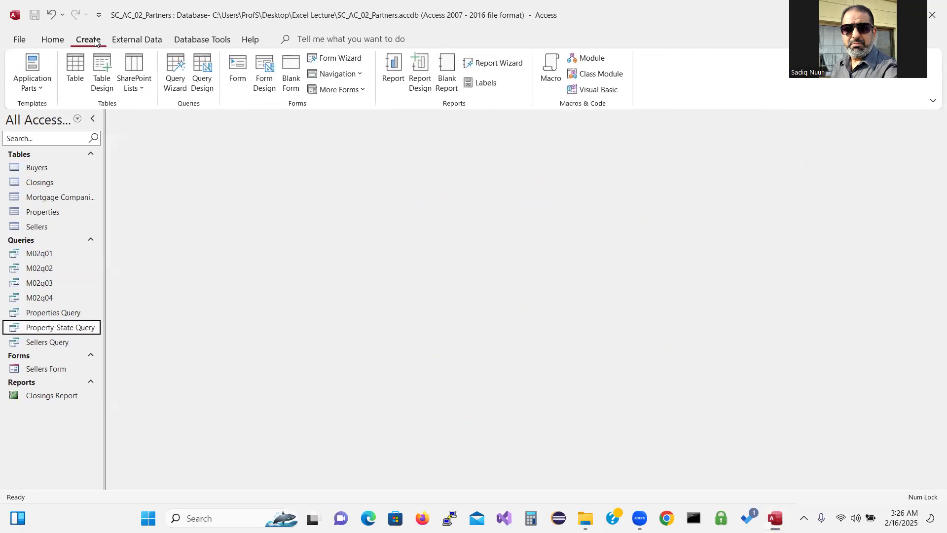
{"action": "left_click", "coordinate": [203, 69]}
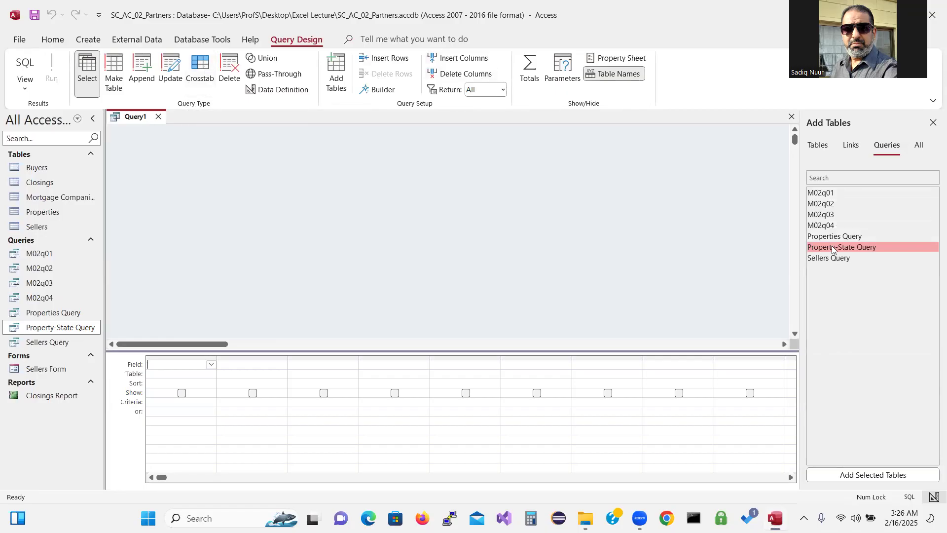
{"action": "left_click", "coordinate": [819, 148]}
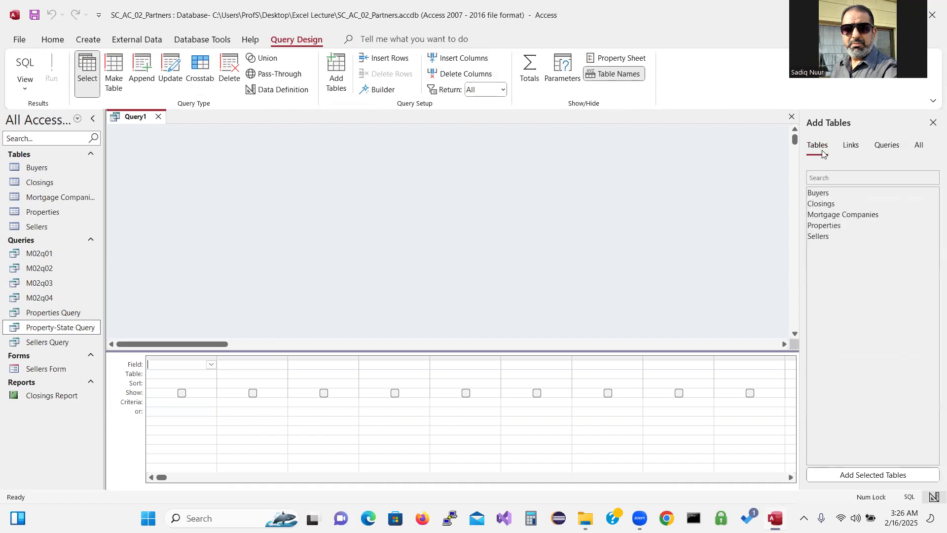
{"action": "double_click", "coordinate": [822, 205]}
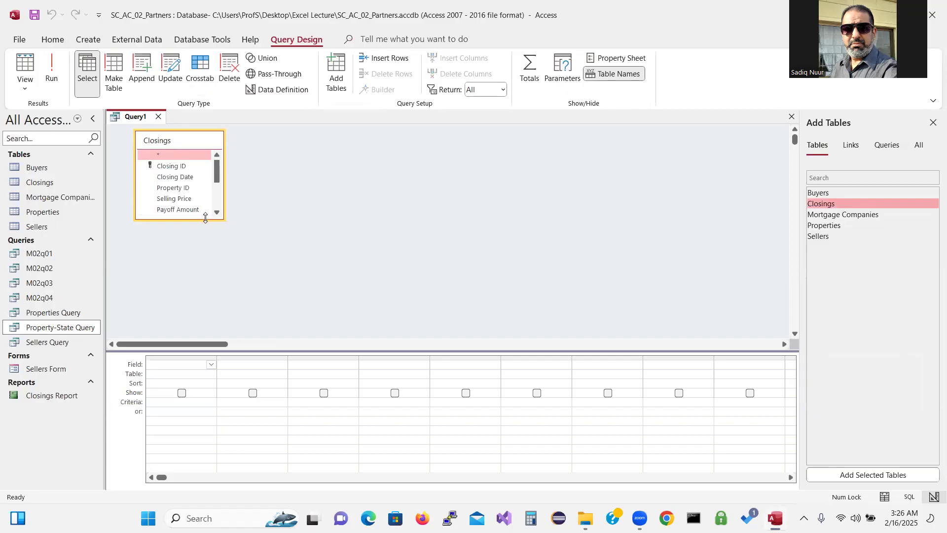
{"action": "left_click_drag", "start_coordinate": [206, 219], "coordinate": [212, 294]}
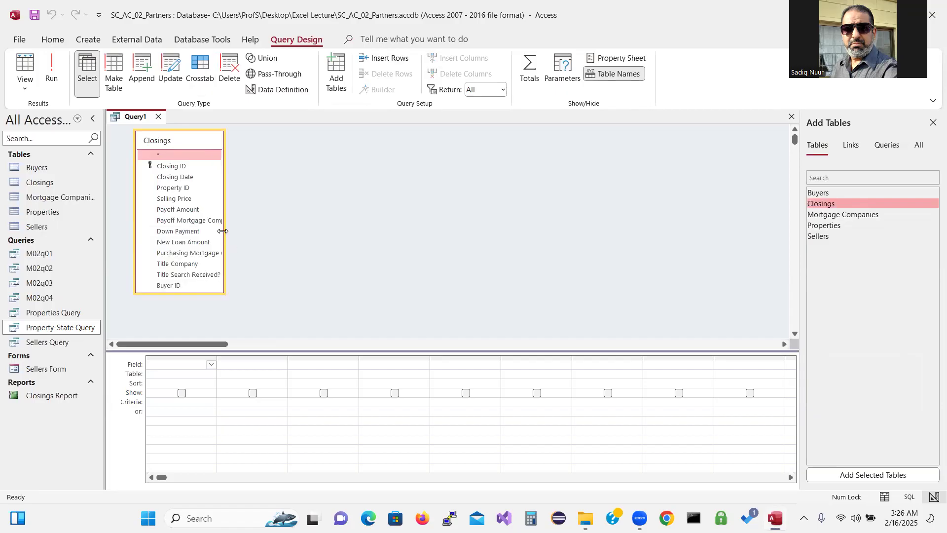
{"action": "left_click_drag", "start_coordinate": [223, 231], "coordinate": [276, 237]}
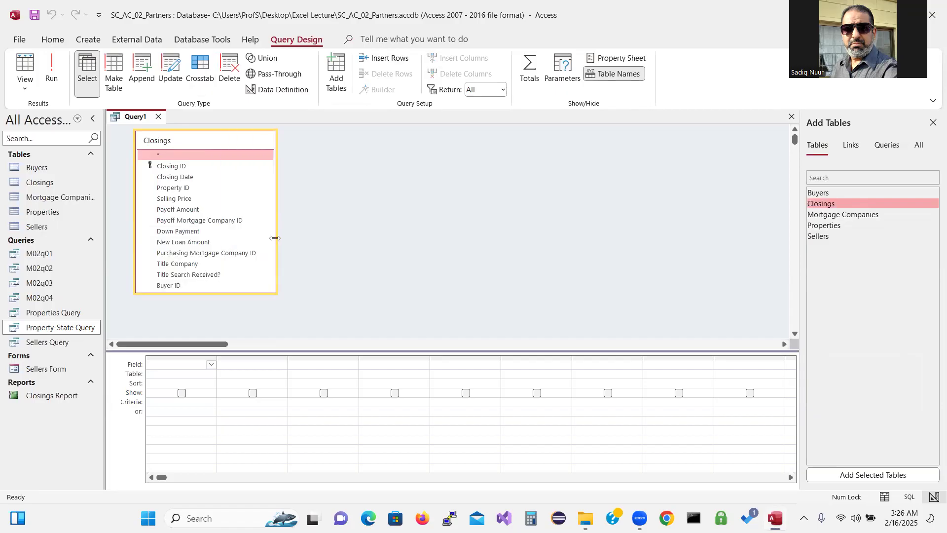
{"action": "left_click", "coordinate": [933, 122]}
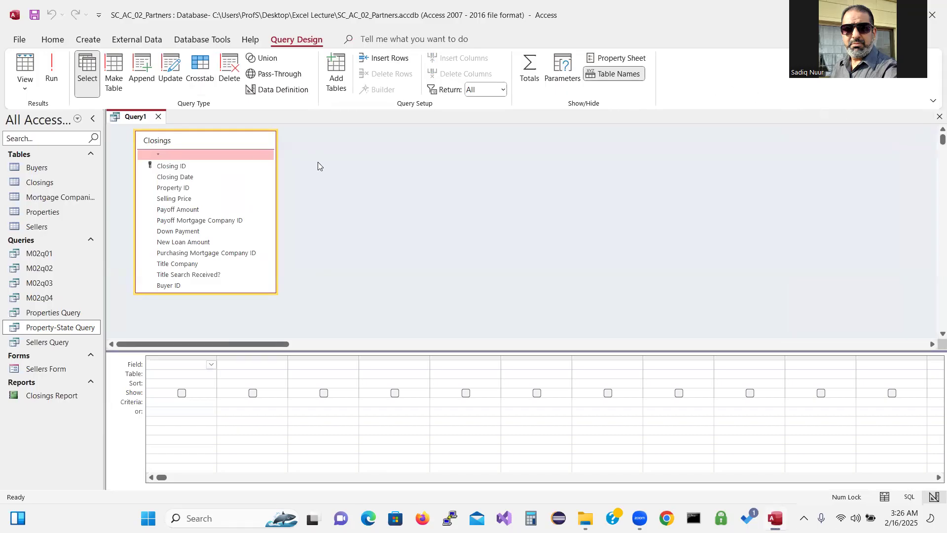
Add Closing ID and Closing Date to the query grid
{"action": "left_click", "coordinate": [208, 168]}
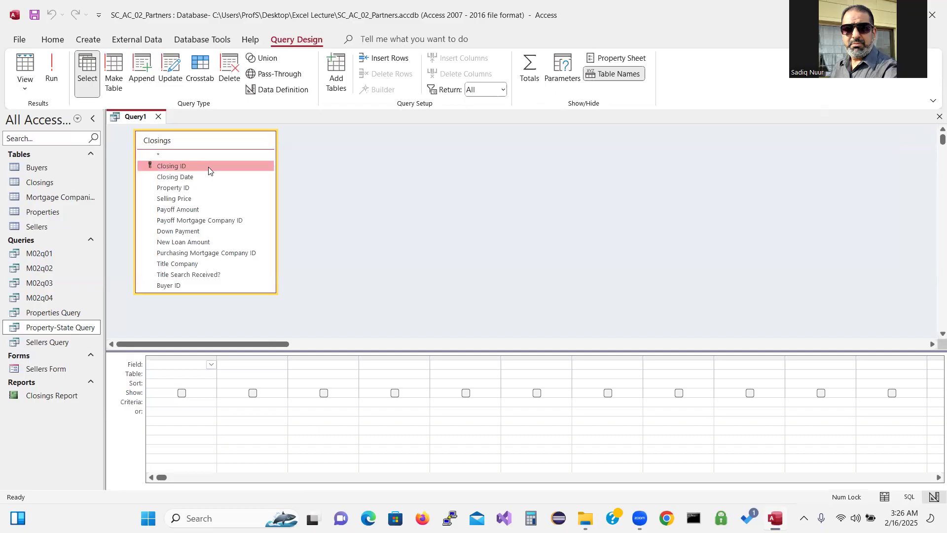
{"action": "double_click", "coordinate": [208, 167]}
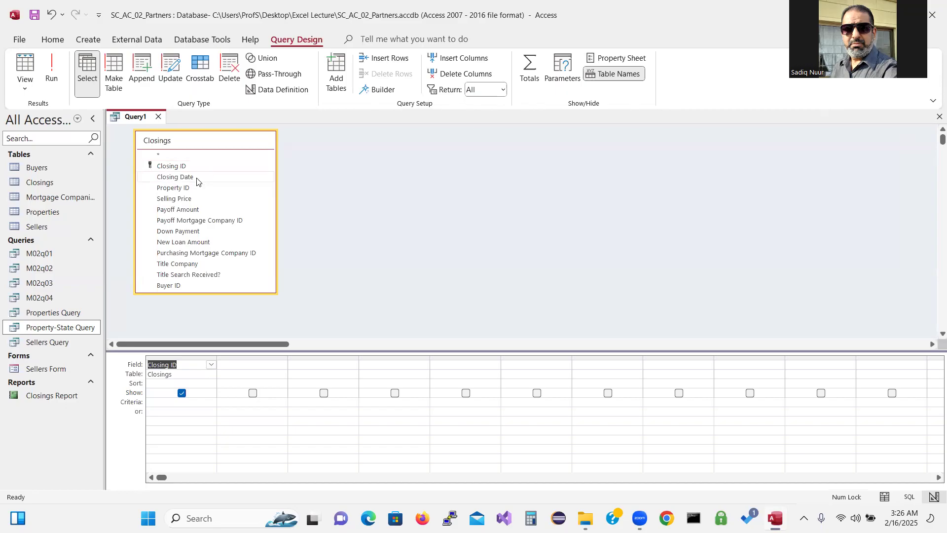
{"action": "double_click", "coordinate": [197, 179]}
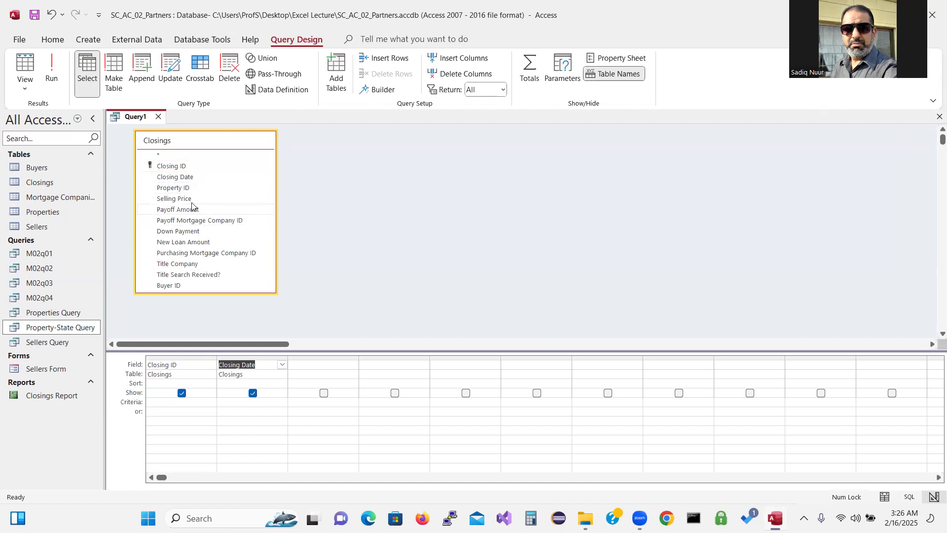
Add Buyer ID and set the Closing Date criterion to >4/28/2027
{"action": "double_click", "coordinate": [179, 286]}
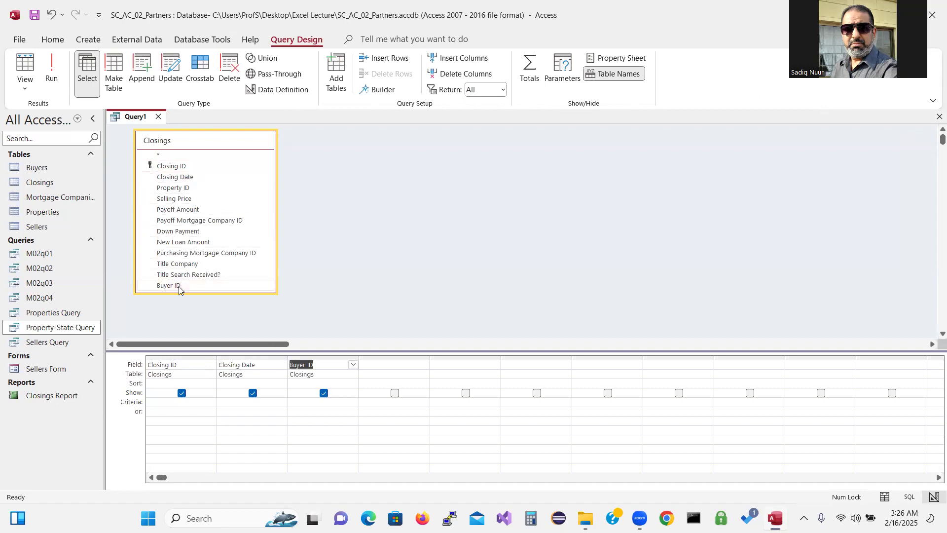
{"action": "left_click", "coordinate": [232, 402]}
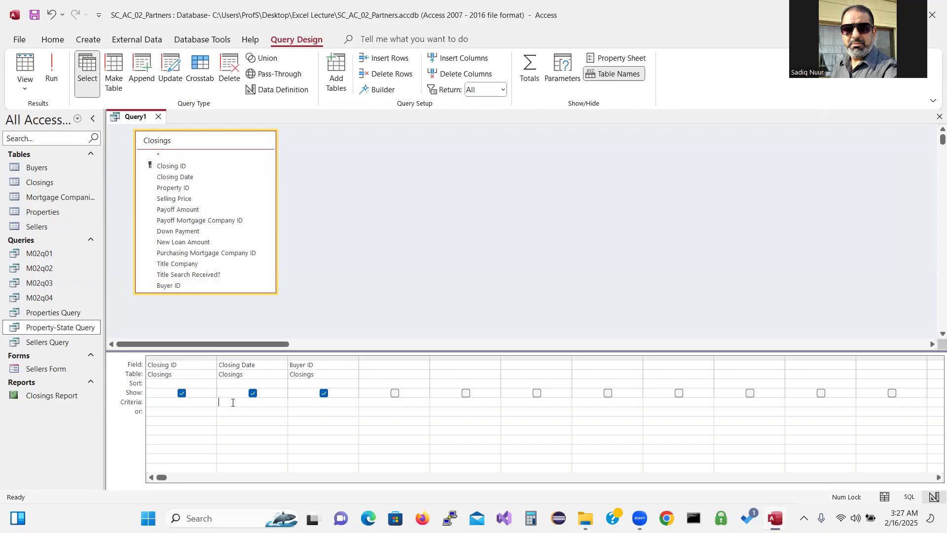
{"action": "type", "text": ">"}
{"action": "type", "text": "4/"}
{"action": "type", "text": "28/2027"}
Run the query with Closing Date after 4/28/2027 to list closings C-002 and C-003
{"action": "left_click", "coordinate": [50, 69]}
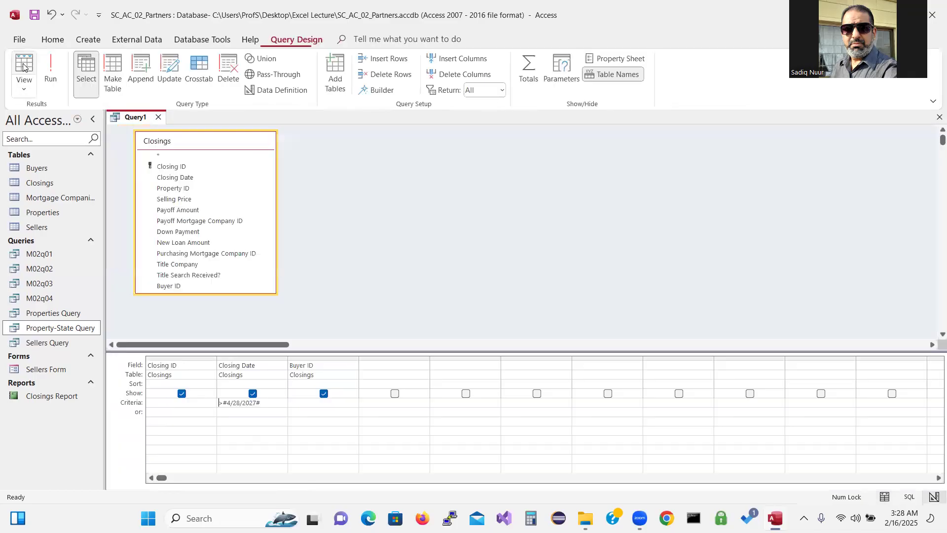
{"action": "left_click", "coordinate": [24, 64]}
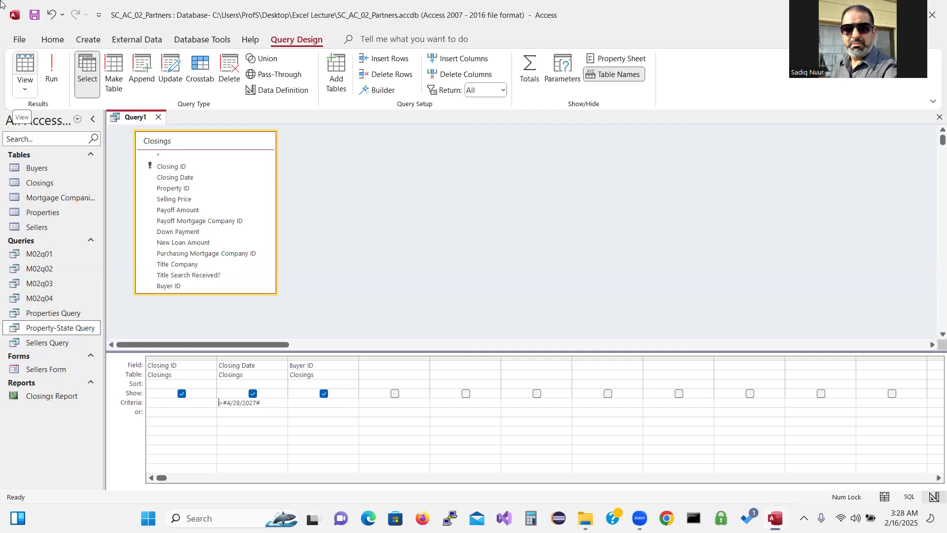
{"action": "left_click", "coordinate": [48, 66]}
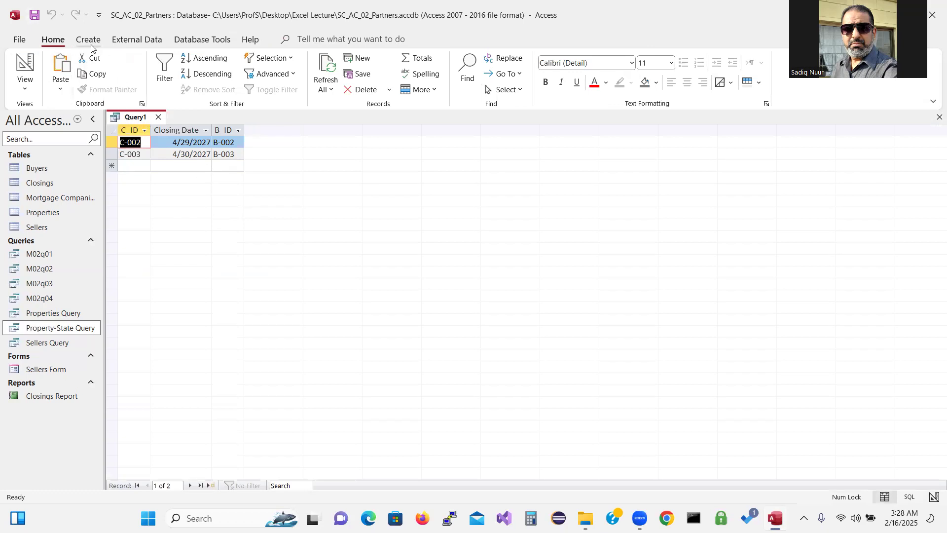
Save the new query under the name M02q05
{"action": "left_click", "coordinate": [34, 16]}
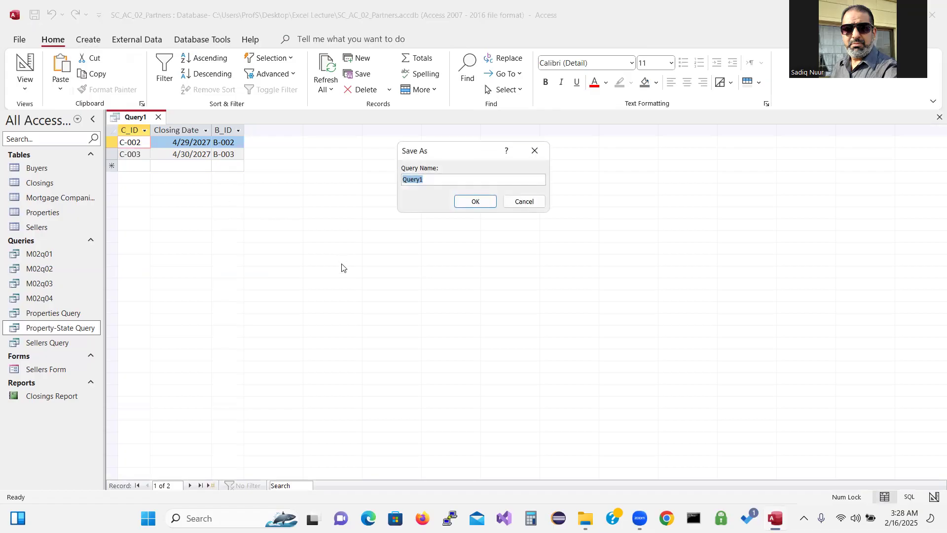
{"action": "type", "text": "M02q05"}
{"action": "left_click", "coordinate": [475, 202]}
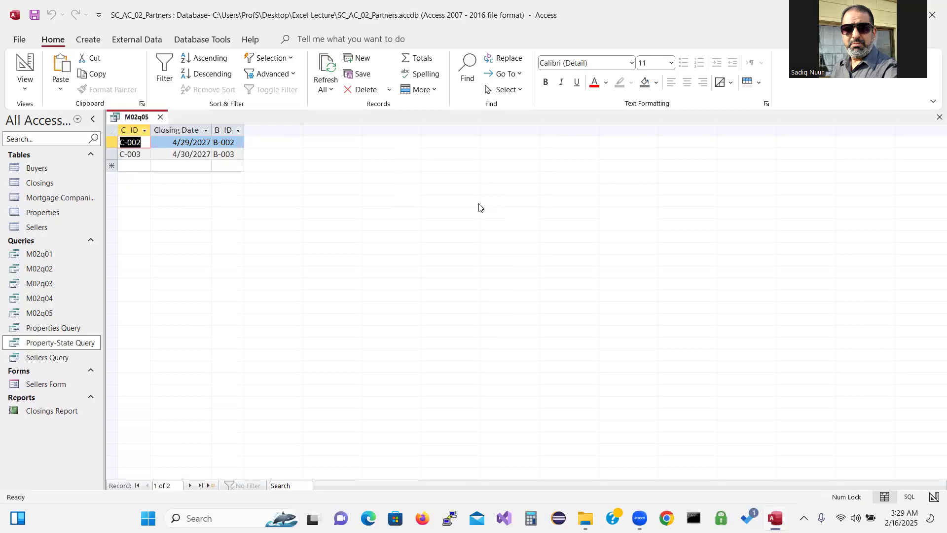
Close the M02q05 query tab
{"action": "left_click", "coordinate": [160, 117]}
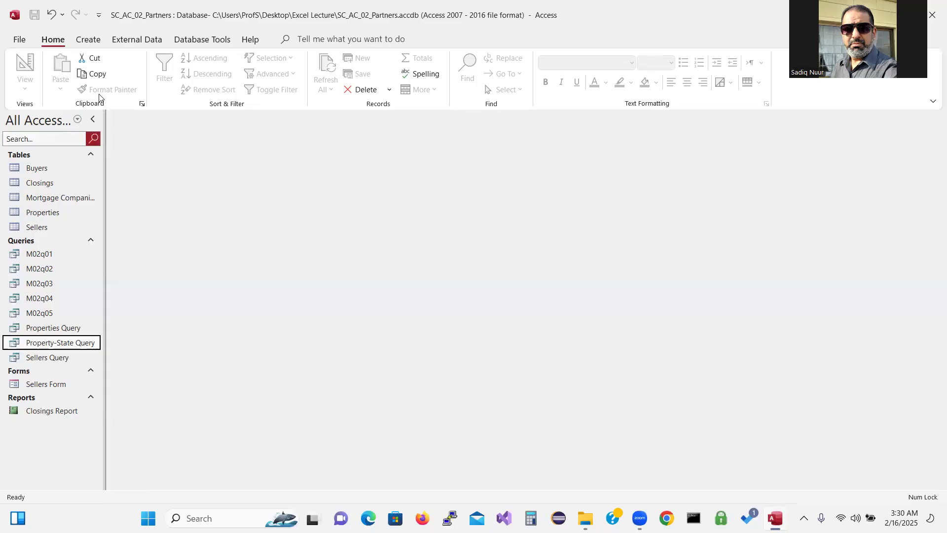
Show the Create ribbon and handwrite 'Compound Criteria' as an on-screen annotation
{"action": "left_click", "coordinate": [89, 42]}
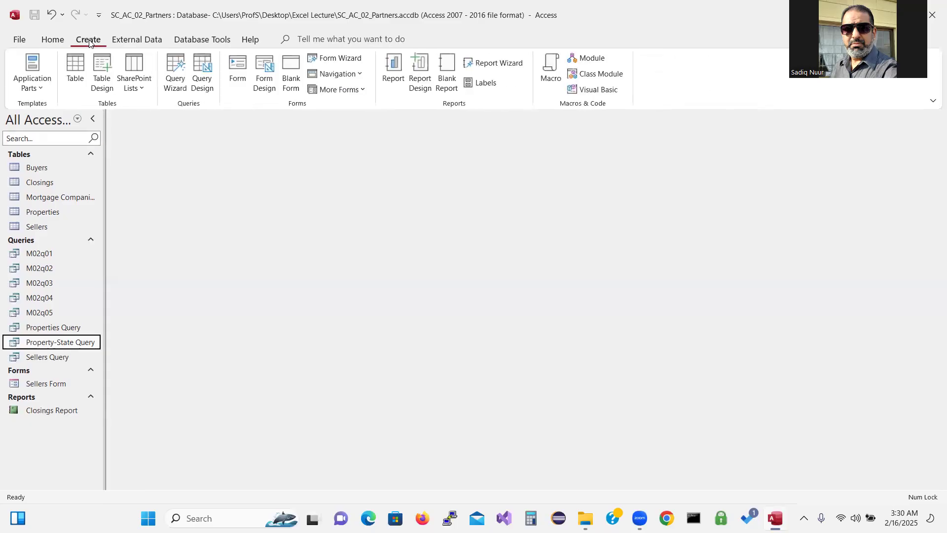
{"action": "left_click", "coordinate": [669, 66]}
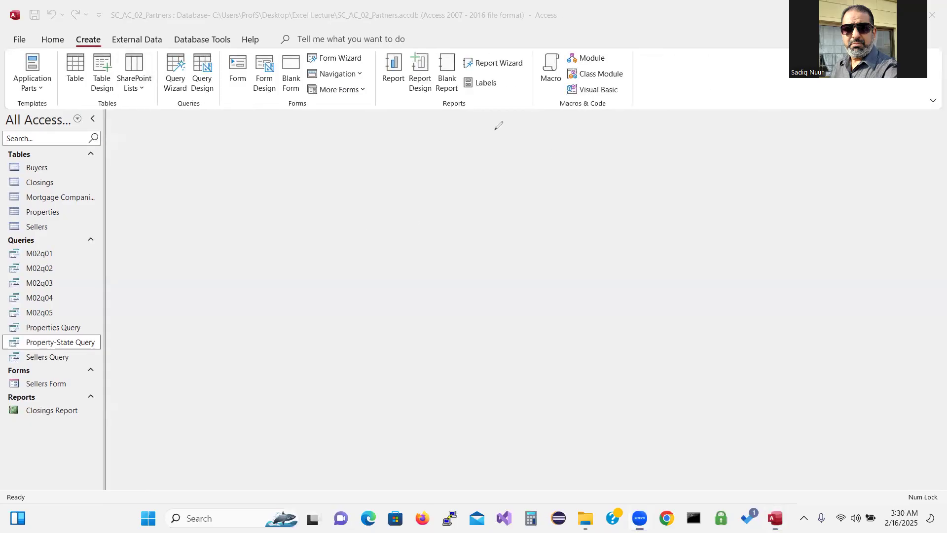
{"action": "mouse_move", "coordinate": [448, 143]}
{"action": "left_mouse_down"}
{"action": "mouse_move", "coordinate": [443, 198]}
{"action": "mouse_move", "coordinate": [485, 176]}
{"action": "mouse_move", "coordinate": [460, 178]}
{"action": "mouse_move", "coordinate": [498, 184]}
{"action": "mouse_move", "coordinate": [510, 163]}
{"action": "mouse_move", "coordinate": [526, 167]}
{"action": "mouse_move", "coordinate": [566, 212]}
{"action": "left_mouse_up"}
{"action": "mouse_move", "coordinate": [532, 153]}
{"action": "left_mouse_down"}
{"action": "mouse_move", "coordinate": [539, 149]}
{"action": "mouse_move", "coordinate": [544, 174]}
{"action": "mouse_move", "coordinate": [590, 179]}
{"action": "mouse_move", "coordinate": [560, 163]}
{"action": "mouse_move", "coordinate": [648, 156]}
{"action": "left_mouse_up"}
{"action": "left_click_drag", "start_coordinate": [647, 124], "coordinate": [659, 150]}
{"action": "mouse_move", "coordinate": [653, 196]}
{"action": "left_mouse_down"}
{"action": "mouse_move", "coordinate": [641, 197]}
{"action": "mouse_move", "coordinate": [667, 229]}
{"action": "mouse_move", "coordinate": [676, 210]}
{"action": "mouse_move", "coordinate": [683, 216]}
{"action": "mouse_move", "coordinate": [698, 199]}
{"action": "mouse_move", "coordinate": [730, 199]}
{"action": "left_mouse_up"}
{"action": "left_click", "coordinate": [682, 184]}
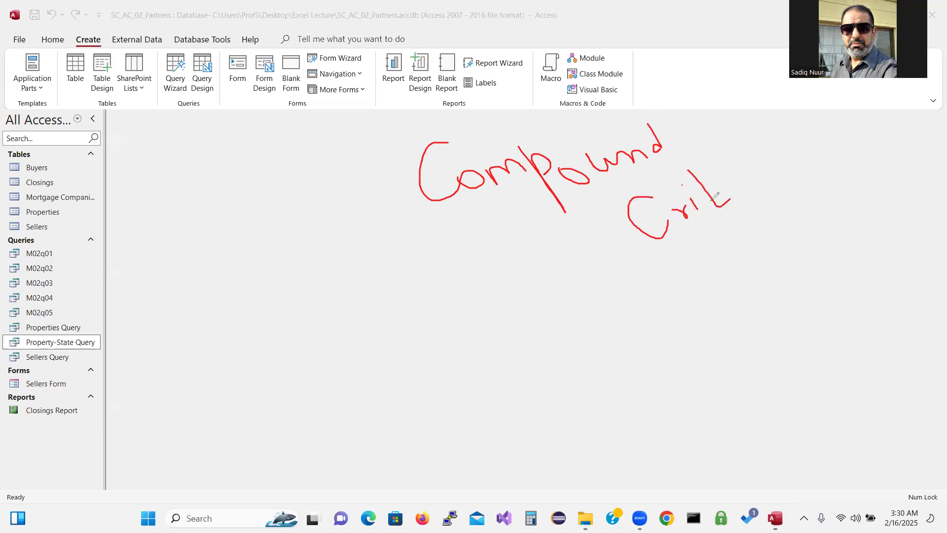
{"action": "left_click", "coordinate": [723, 189]}
{"action": "mouse_move", "coordinate": [730, 183]}
{"action": "left_mouse_down"}
{"action": "mouse_move", "coordinate": [728, 166]}
{"action": "mouse_move", "coordinate": [754, 188]}
{"action": "mouse_move", "coordinate": [761, 142]}
{"action": "mouse_move", "coordinate": [788, 170]}
{"action": "mouse_move", "coordinate": [817, 144]}
{"action": "mouse_move", "coordinate": [805, 144]}
{"action": "mouse_move", "coordinate": [824, 154]}
{"action": "left_mouse_up"}
{"action": "left_click", "coordinate": [780, 146]}
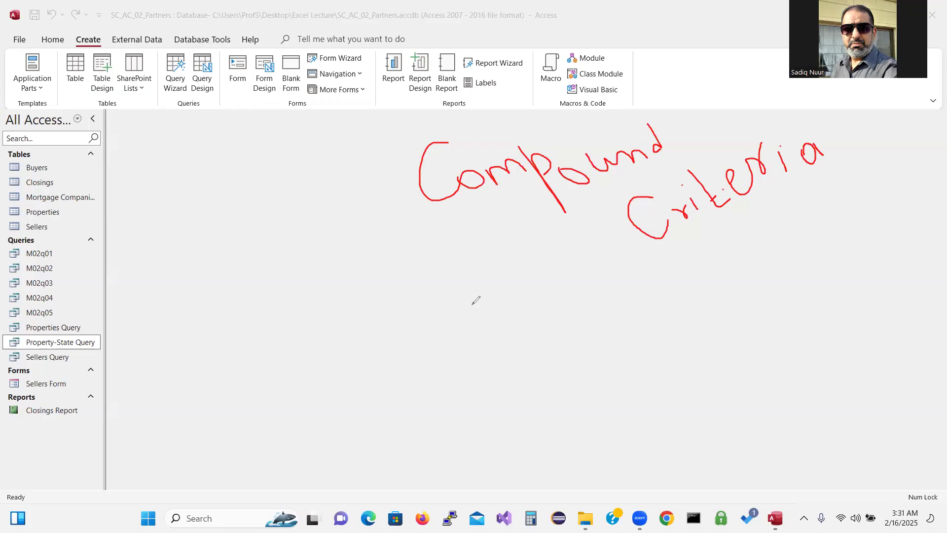
Handwrite 'And' and 'OR' below it, then erase all the annotations
{"action": "mouse_move", "coordinate": [458, 380]}
{"action": "left_mouse_down"}
{"action": "mouse_move", "coordinate": [493, 342]}
{"action": "mouse_move", "coordinate": [479, 319]}
{"action": "mouse_move", "coordinate": [511, 290]}
{"action": "mouse_move", "coordinate": [536, 316]}
{"action": "left_mouse_up"}
{"action": "mouse_move", "coordinate": [539, 259]}
{"action": "left_mouse_down"}
{"action": "mouse_move", "coordinate": [563, 294]}
{"action": "mouse_move", "coordinate": [545, 288]}
{"action": "mouse_move", "coordinate": [557, 303]}
{"action": "mouse_move", "coordinate": [563, 296]}
{"action": "left_mouse_up"}
{"action": "mouse_move", "coordinate": [601, 367]}
{"action": "left_mouse_down"}
{"action": "mouse_move", "coordinate": [682, 402]}
{"action": "mouse_move", "coordinate": [604, 391]}
{"action": "mouse_move", "coordinate": [609, 367]}
{"action": "left_mouse_up"}
{"action": "left_click_drag", "start_coordinate": [663, 336], "coordinate": [687, 372]}
{"action": "left_click_drag", "start_coordinate": [663, 334], "coordinate": [718, 365]}
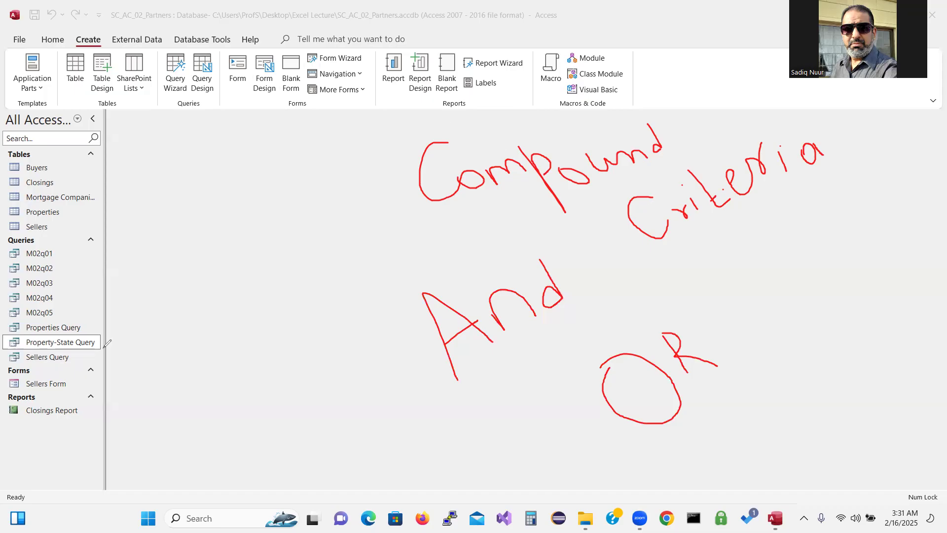
{"action": "key", "text": "e"}
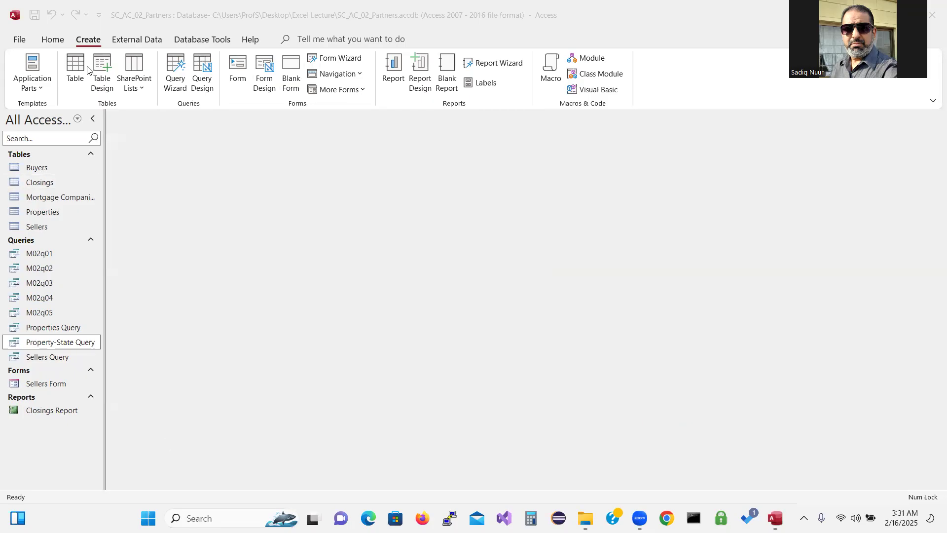
Start a new design-view query on the Closings table and enlarge its field list
{"action": "left_click", "coordinate": [203, 67]}
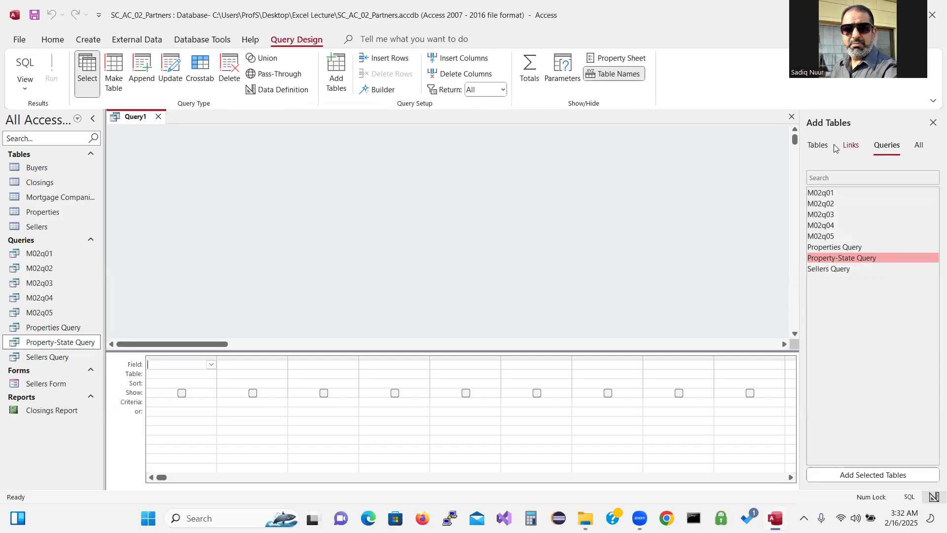
{"action": "left_click", "coordinate": [815, 149]}
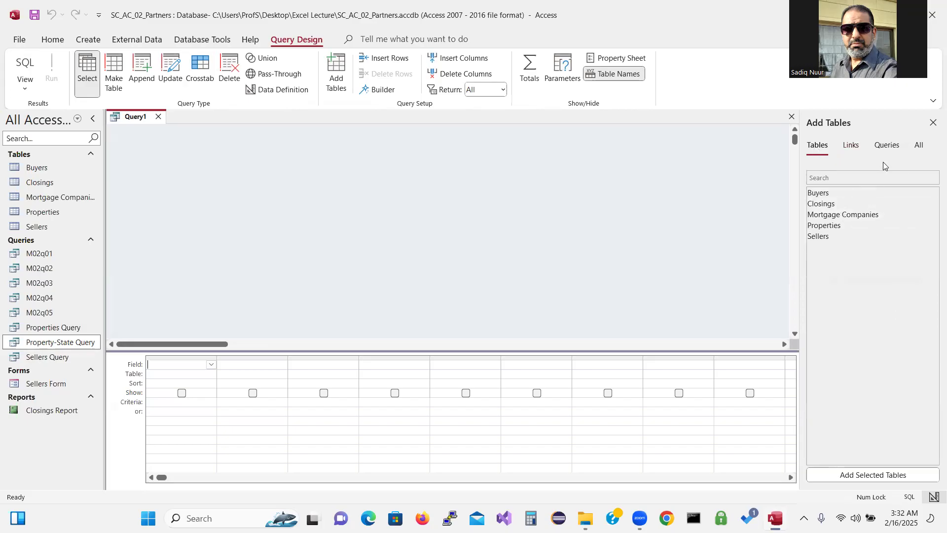
{"action": "double_click", "coordinate": [822, 204]}
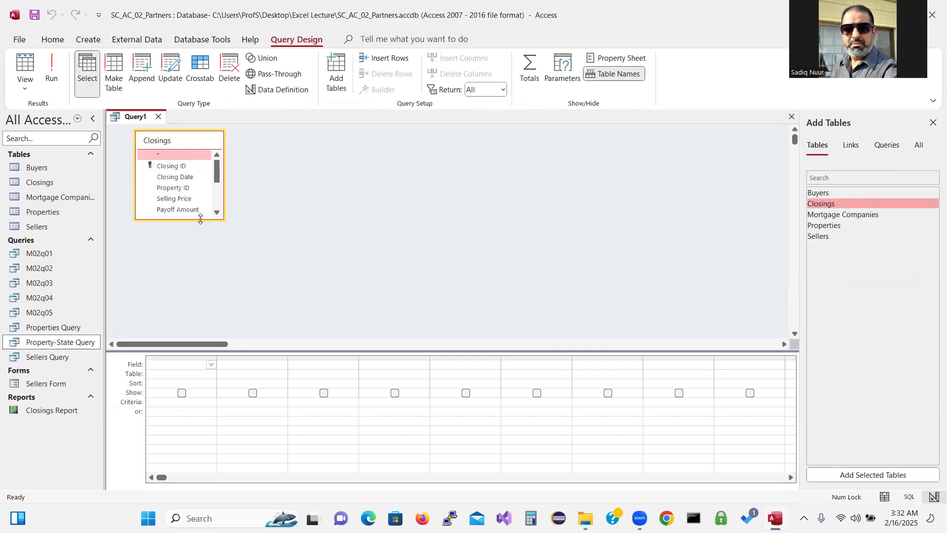
{"action": "left_click_drag", "start_coordinate": [200, 219], "coordinate": [202, 303]}
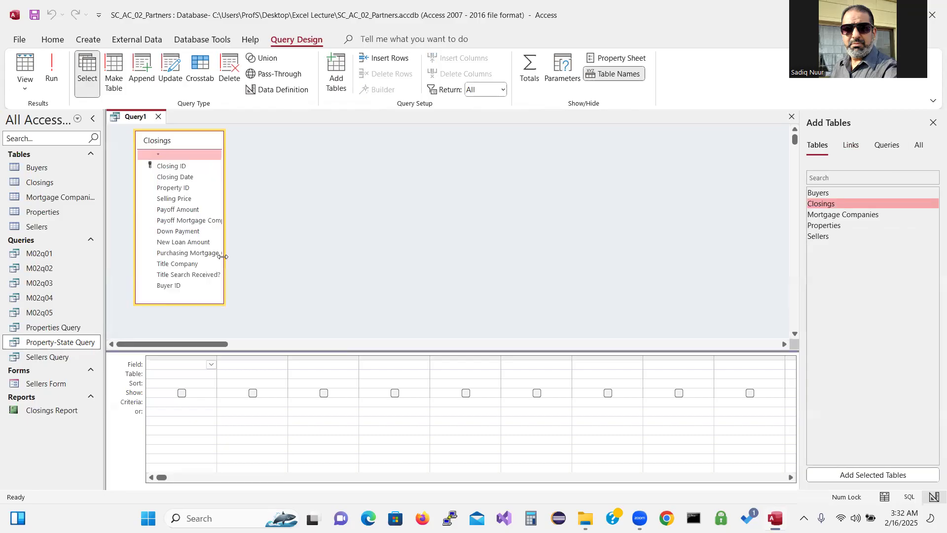
{"action": "left_click_drag", "start_coordinate": [223, 256], "coordinate": [275, 258]}
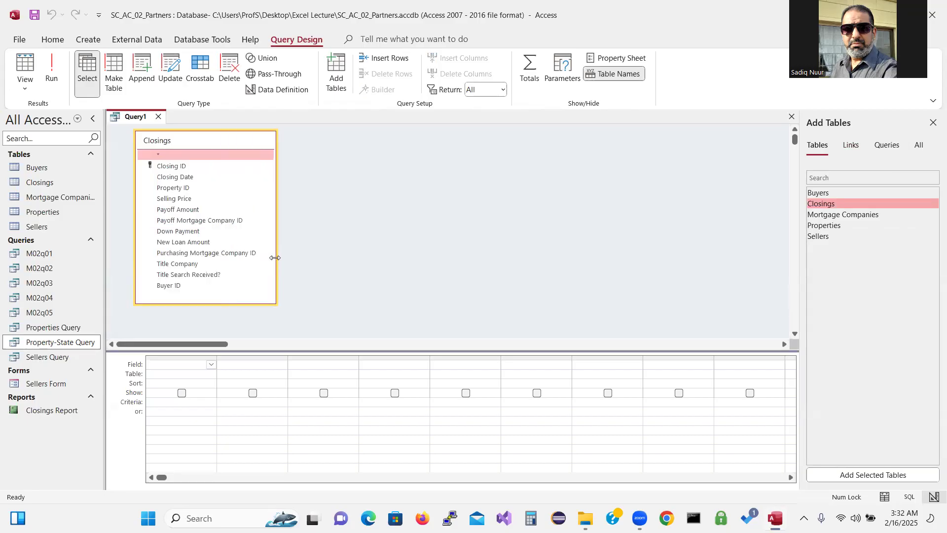
Add Closing ID, Closing Date, Purchasing Mortgage Company ID and Buyer ID, widening the mortgage company column
{"action": "left_click", "coordinate": [195, 167]}
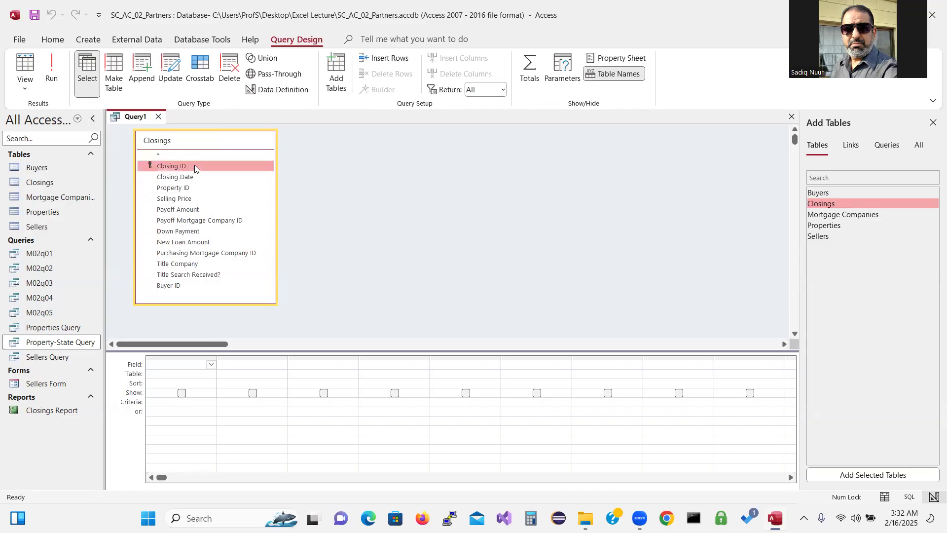
{"action": "double_click", "coordinate": [194, 166]}
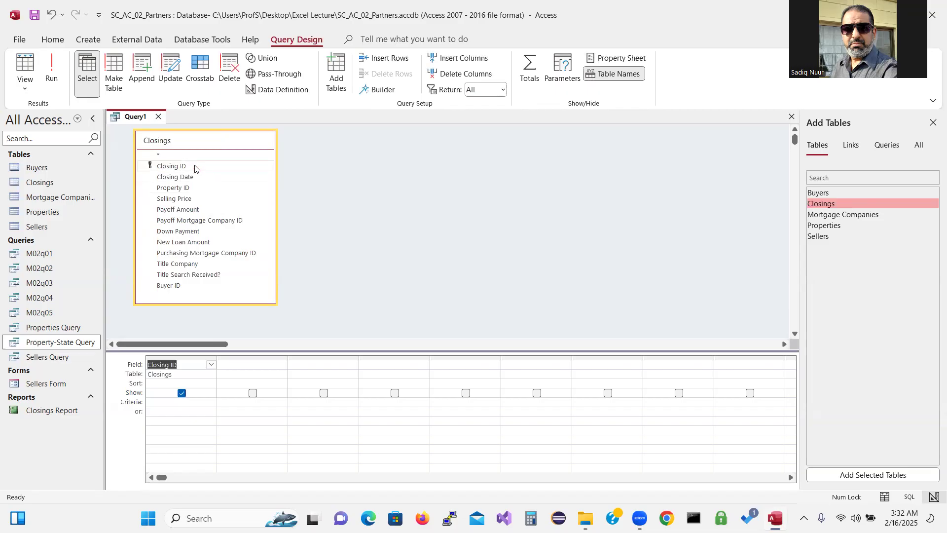
{"action": "double_click", "coordinate": [190, 178]}
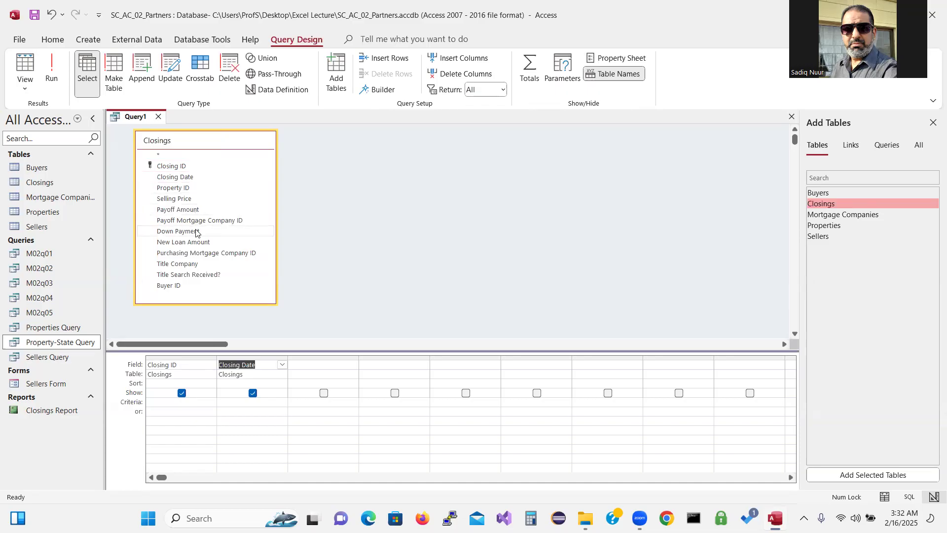
{"action": "double_click", "coordinate": [204, 254]}
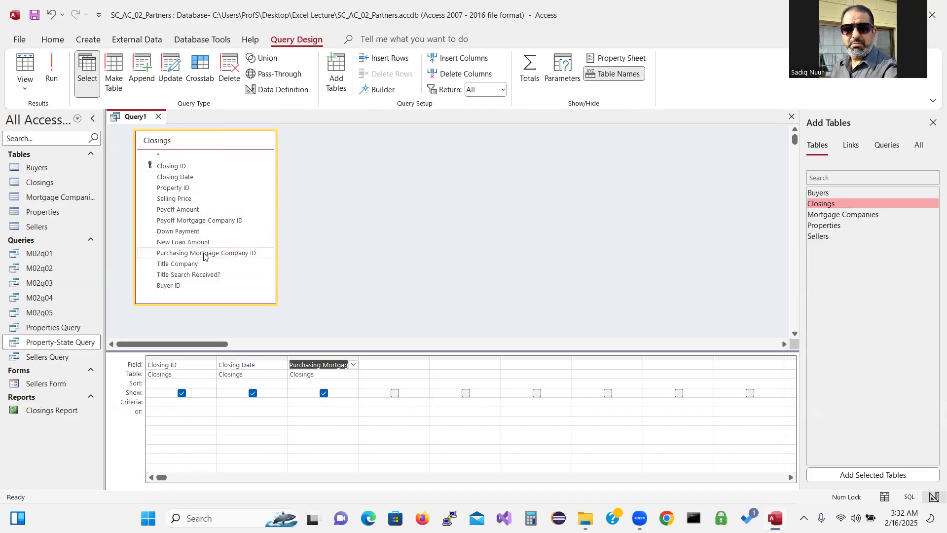
{"action": "double_click", "coordinate": [187, 286]}
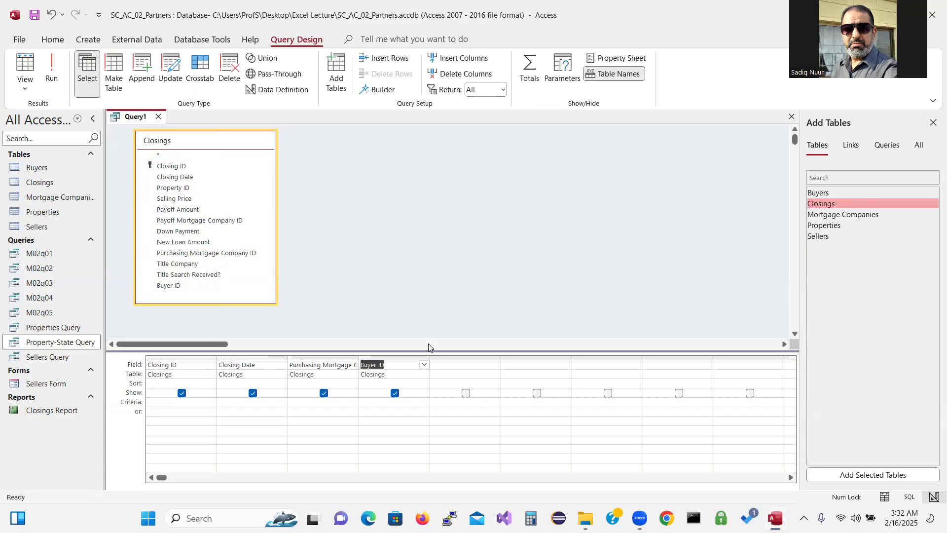
{"action": "left_click_drag", "start_coordinate": [427, 320], "coordinate": [424, 321]}
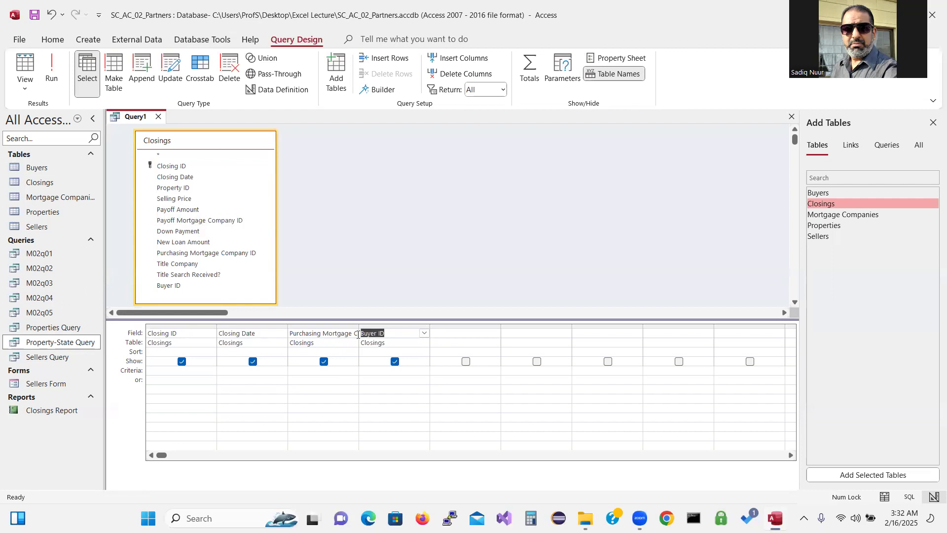
{"action": "left_click_drag", "start_coordinate": [359, 332], "coordinate": [406, 337]}
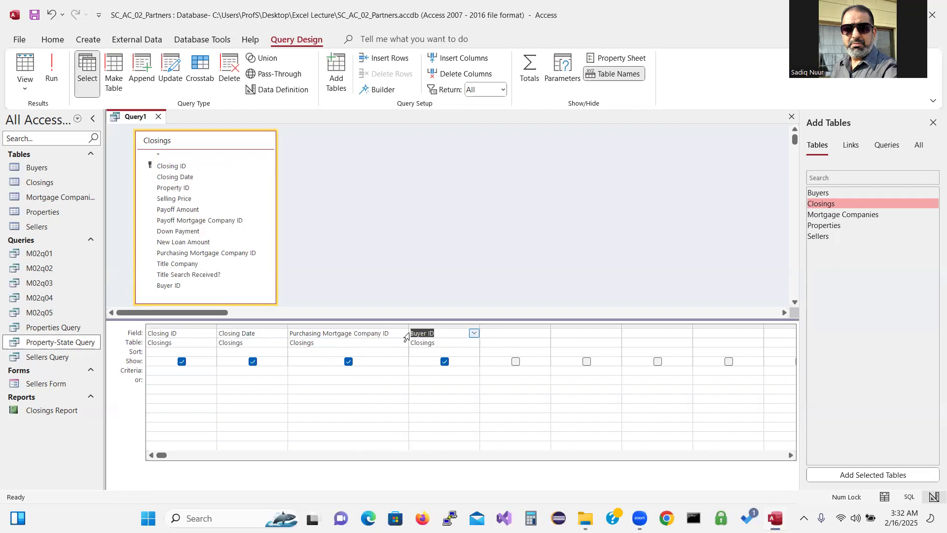
{"action": "left_click", "coordinate": [298, 371]}
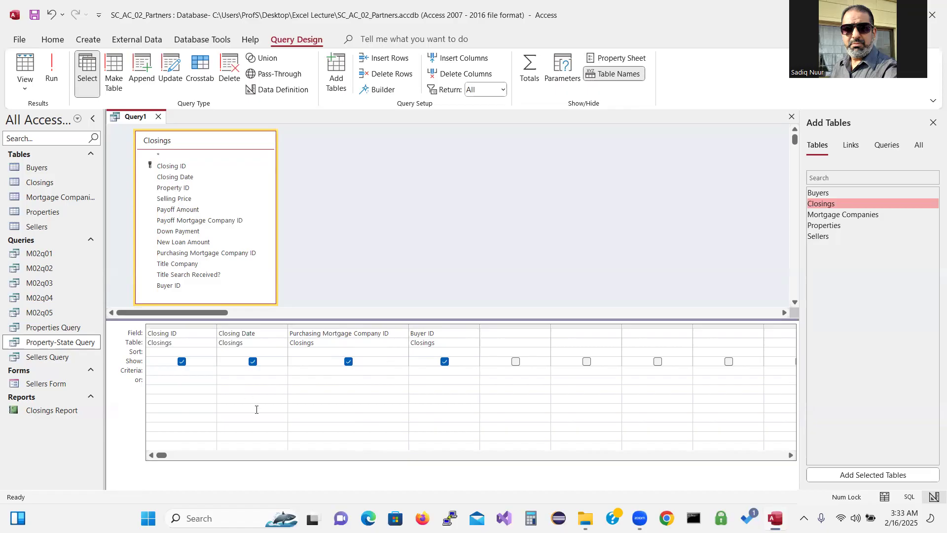
Set criteria >#4/28/2027# on Closing Date and M-002 on mortgage company, then run to get C-003
{"action": "type", "text": ">"}
{"action": "type", "text": "28/2027"}
{"action": "left_click", "coordinate": [428, 372]}
{"action": "type", "text": "M-002"}
{"action": "left_click", "coordinate": [52, 74]}
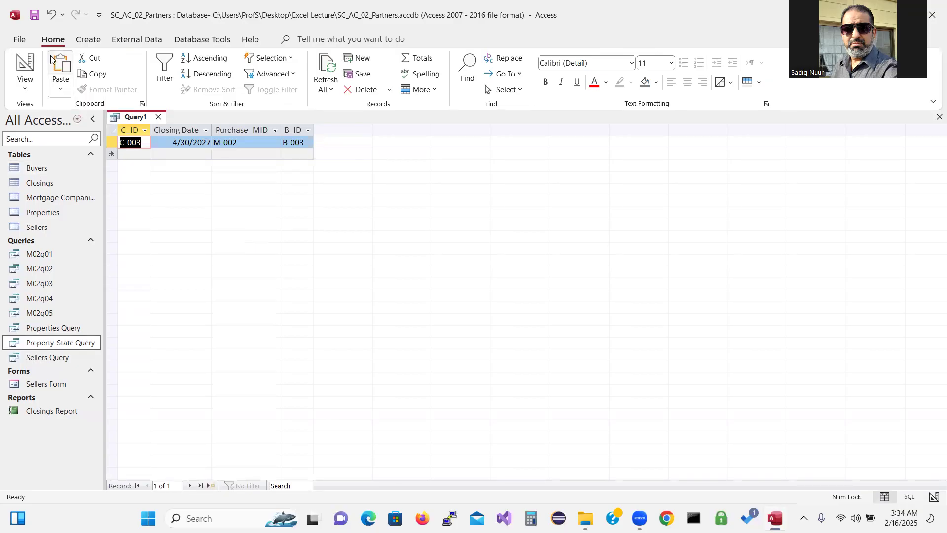
Save the compound-criteria query as M02q06
{"action": "left_click", "coordinate": [34, 15]}
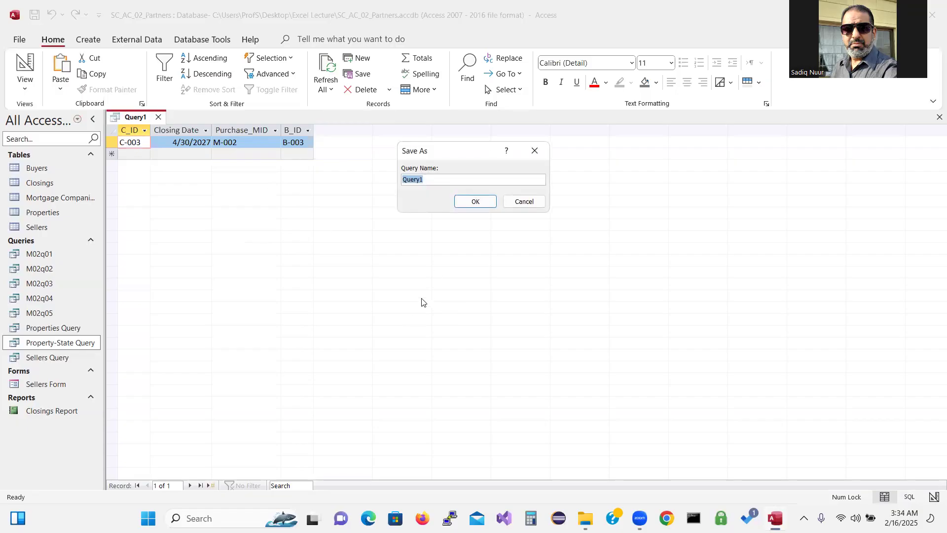
{"action": "type", "text": "M02q06"}
{"action": "left_click", "coordinate": [475, 202]}
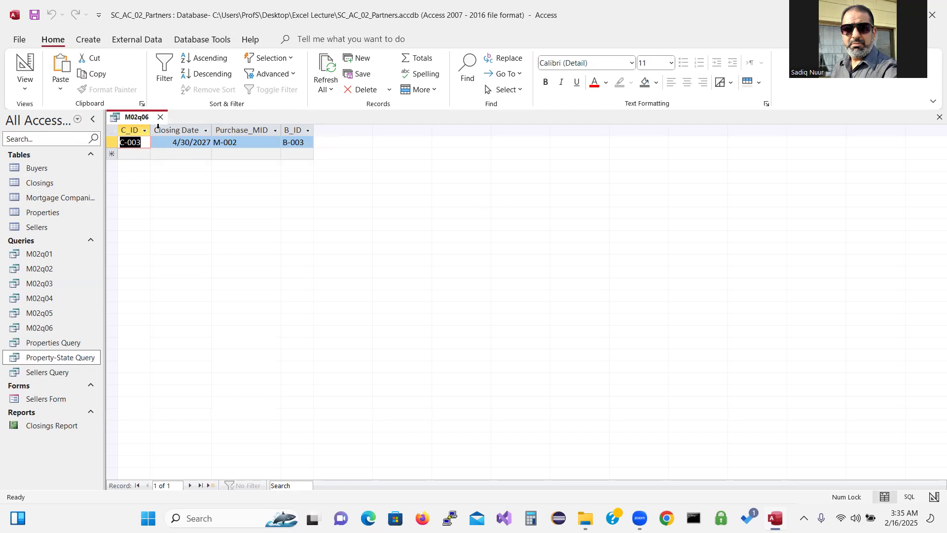
{"action": "left_click", "coordinate": [26, 66]}
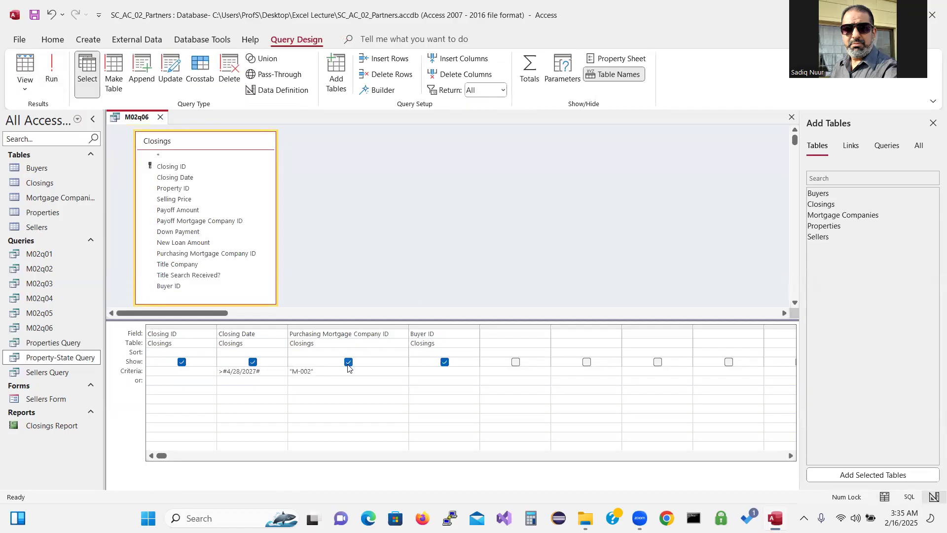
Move the M-002 mortgage company criterion from the Criteria row to the or row
{"action": "left_click_drag", "start_coordinate": [326, 369], "coordinate": [289, 368]}
{"action": "key", "text": "Delete"}
{"action": "type", "text": "M"}
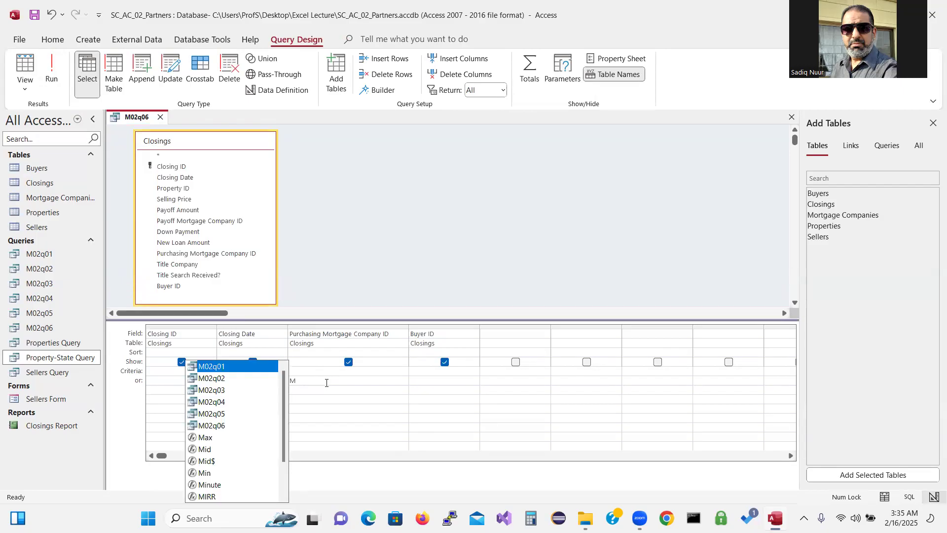
{"action": "type", "text": "-"}
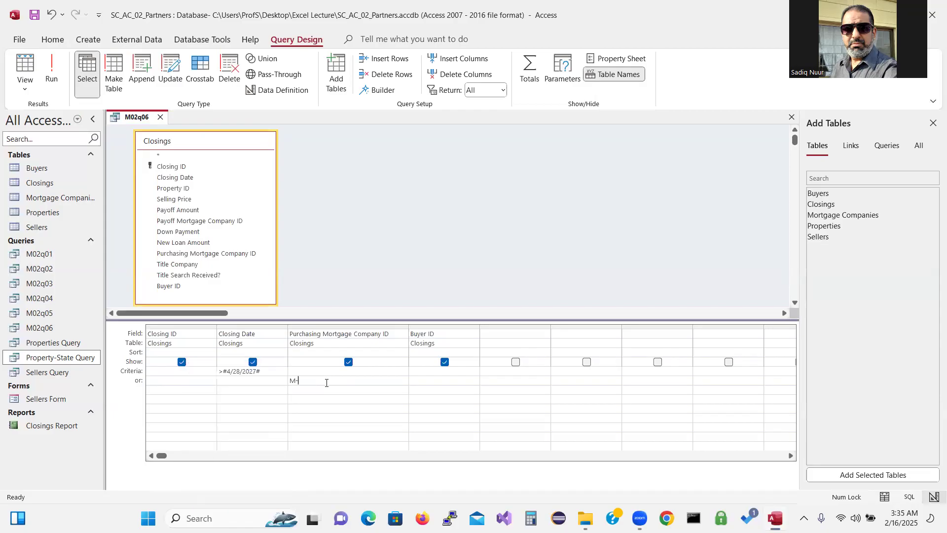
{"action": "type", "text": "002"}
{"action": "left_click", "coordinate": [666, 64]}
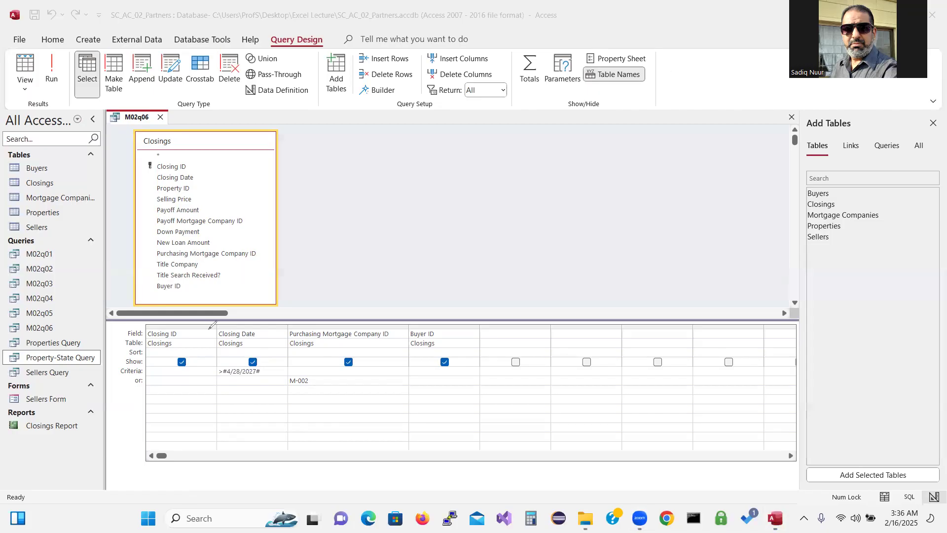
{"action": "mouse_move", "coordinate": [155, 384]}
{"action": "left_mouse_down"}
{"action": "mouse_move", "coordinate": [198, 383]}
{"action": "mouse_move", "coordinate": [192, 390]}
{"action": "left_mouse_up"}
{"action": "left_click_drag", "start_coordinate": [319, 347], "coordinate": [323, 371]}
{"action": "left_click_drag", "start_coordinate": [154, 372], "coordinate": [196, 373]}
{"action": "mouse_move", "coordinate": [272, 342]}
{"action": "left_mouse_down"}
{"action": "mouse_move", "coordinate": [269, 373]}
{"action": "mouse_move", "coordinate": [267, 340]}
{"action": "mouse_move", "coordinate": [326, 347]}
{"action": "left_mouse_up"}
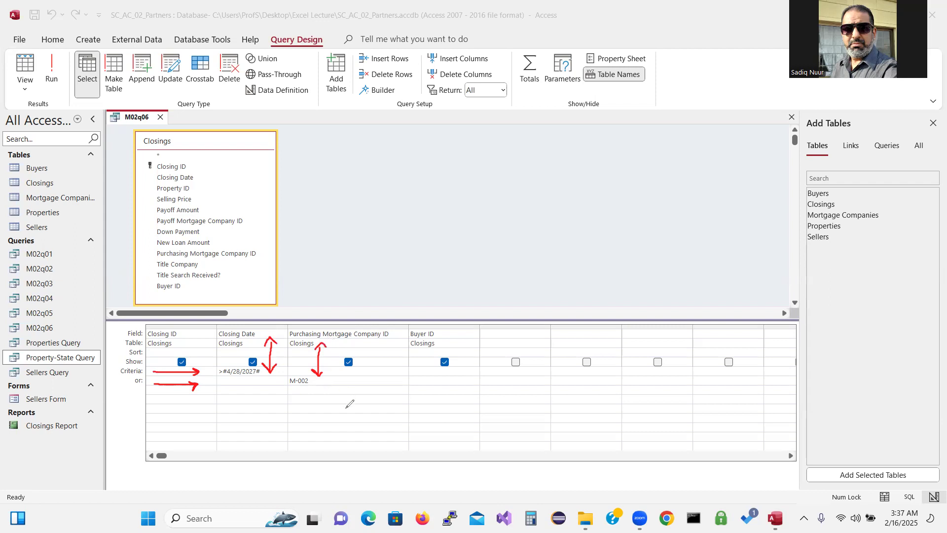
{"action": "mouse_move", "coordinate": [347, 400]}
{"action": "left_mouse_down"}
{"action": "mouse_move", "coordinate": [394, 432]}
{"action": "mouse_move", "coordinate": [339, 417]}
{"action": "mouse_move", "coordinate": [348, 398]}
{"action": "left_mouse_up"}
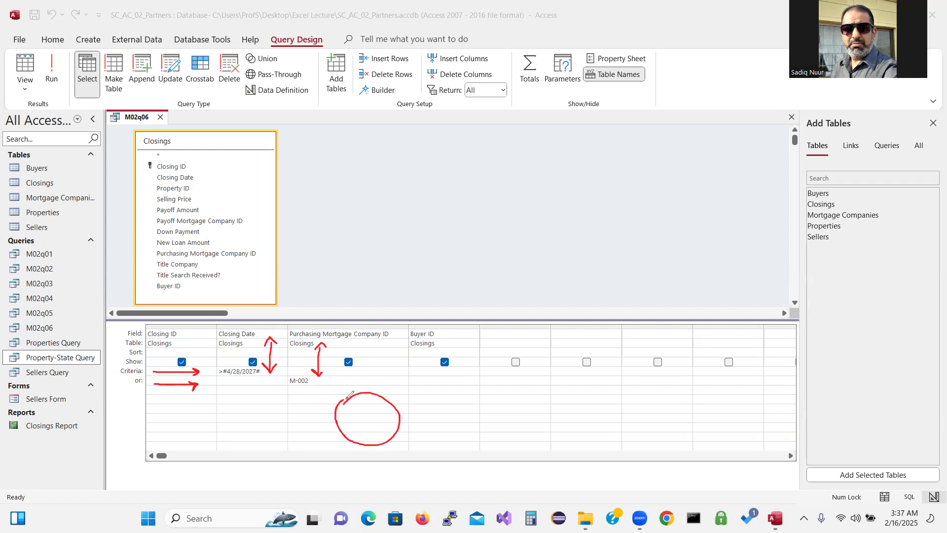
{"action": "left_click_drag", "start_coordinate": [395, 379], "coordinate": [422, 407]}
{"action": "mouse_move", "coordinate": [394, 378]}
{"action": "left_mouse_down"}
{"action": "mouse_move", "coordinate": [422, 371]}
{"action": "mouse_move", "coordinate": [417, 390]}
{"action": "mouse_move", "coordinate": [463, 393]}
{"action": "left_mouse_up"}
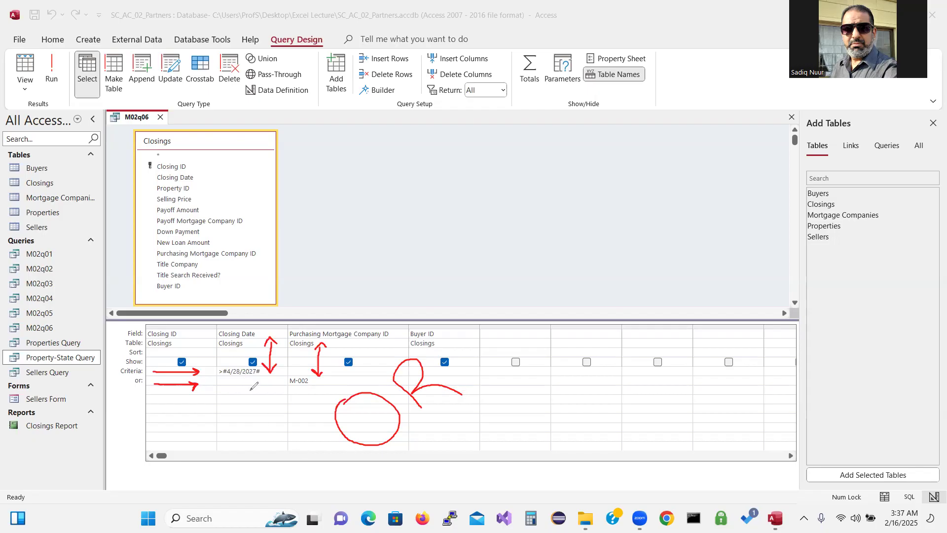
{"action": "left_click", "coordinate": [309, 389]}
{"action": "left_click", "coordinate": [4, 314]}
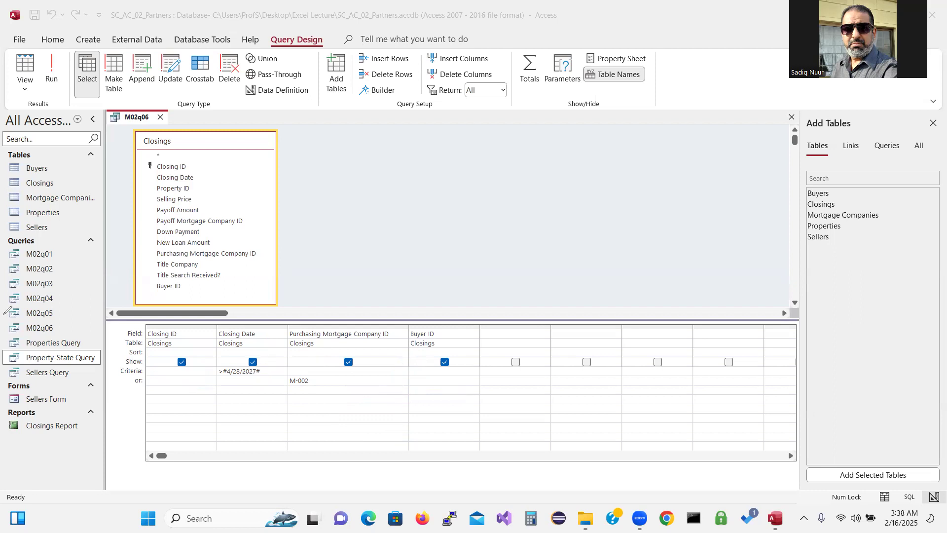
Run M02q06 and mark the M-002 closings and the date-matched C-002 among the three results
{"action": "left_click", "coordinate": [54, 71]}
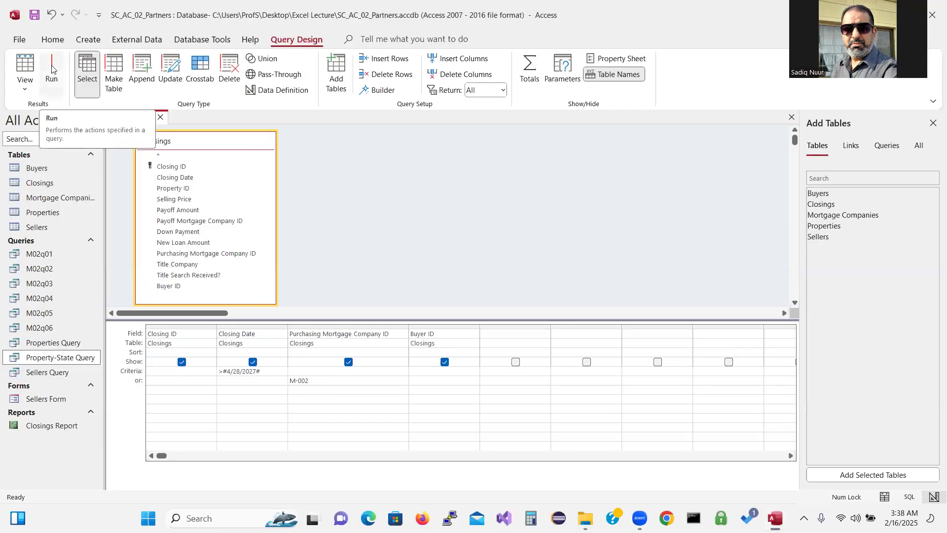
{"action": "left_click", "coordinate": [52, 72]}
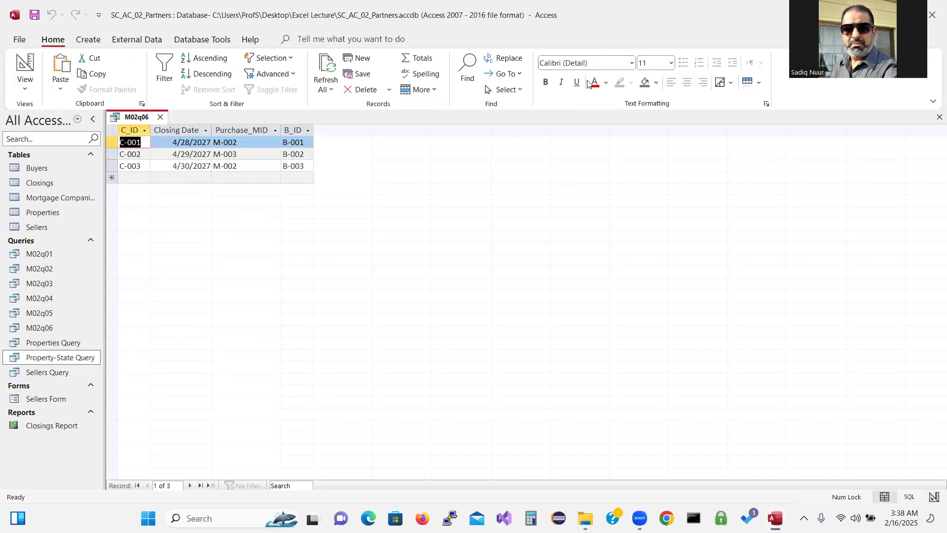
{"action": "left_click", "coordinate": [209, 158]}
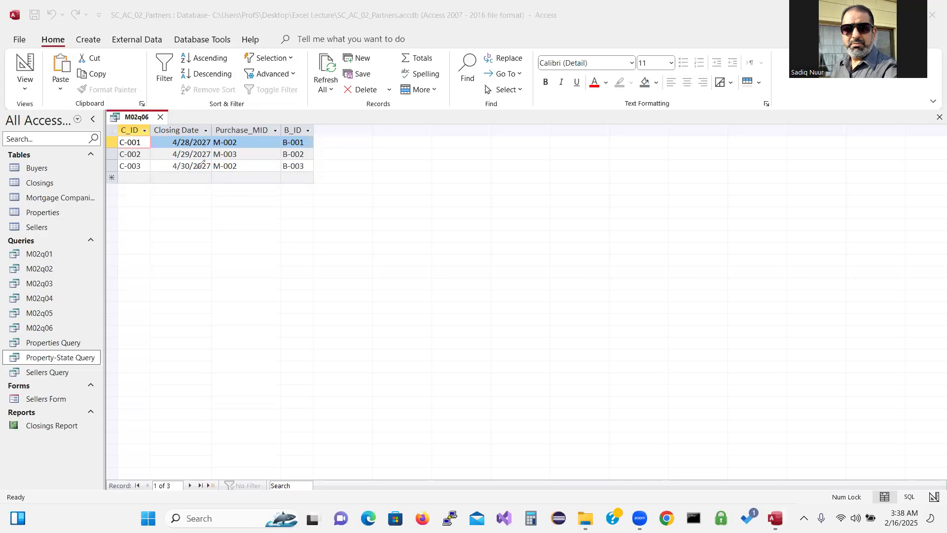
{"action": "mouse_move", "coordinate": [240, 142]}
{"action": "left_mouse_down"}
{"action": "mouse_move", "coordinate": [262, 139]}
{"action": "mouse_move", "coordinate": [238, 142]}
{"action": "mouse_move", "coordinate": [263, 141]}
{"action": "mouse_move", "coordinate": [239, 166]}
{"action": "mouse_move", "coordinate": [262, 176]}
{"action": "mouse_move", "coordinate": [257, 144]}
{"action": "mouse_move", "coordinate": [252, 153]}
{"action": "left_mouse_up"}
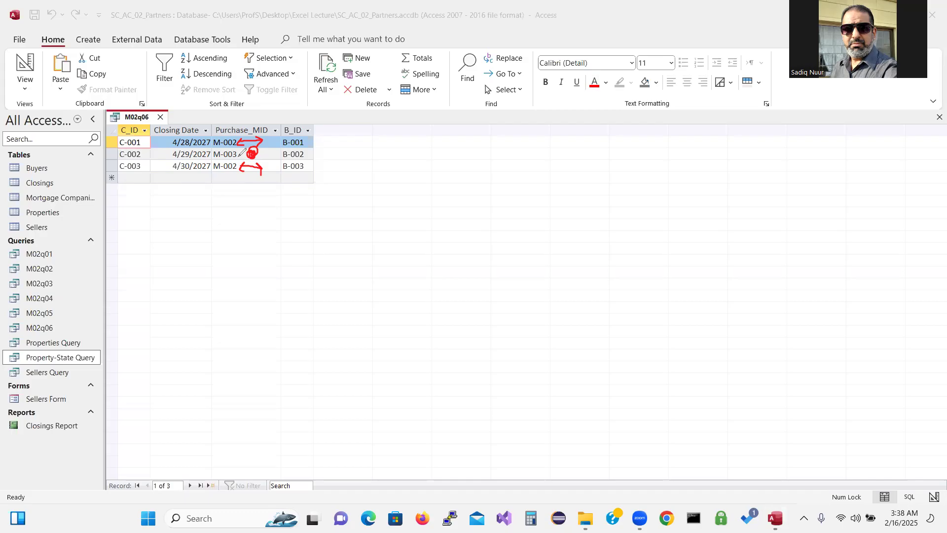
{"action": "mouse_move", "coordinate": [162, 150]}
{"action": "left_mouse_down"}
{"action": "mouse_move", "coordinate": [219, 157]}
{"action": "mouse_move", "coordinate": [216, 145]}
{"action": "mouse_move", "coordinate": [197, 141]}
{"action": "mouse_move", "coordinate": [168, 142]}
{"action": "mouse_move", "coordinate": [163, 157]}
{"action": "left_mouse_up"}
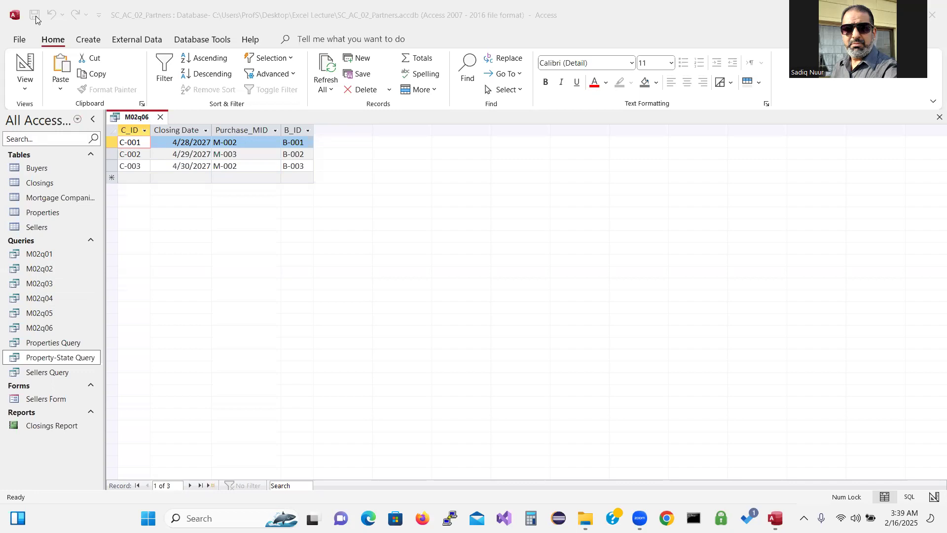
{"action": "left_click", "coordinate": [129, 176]}
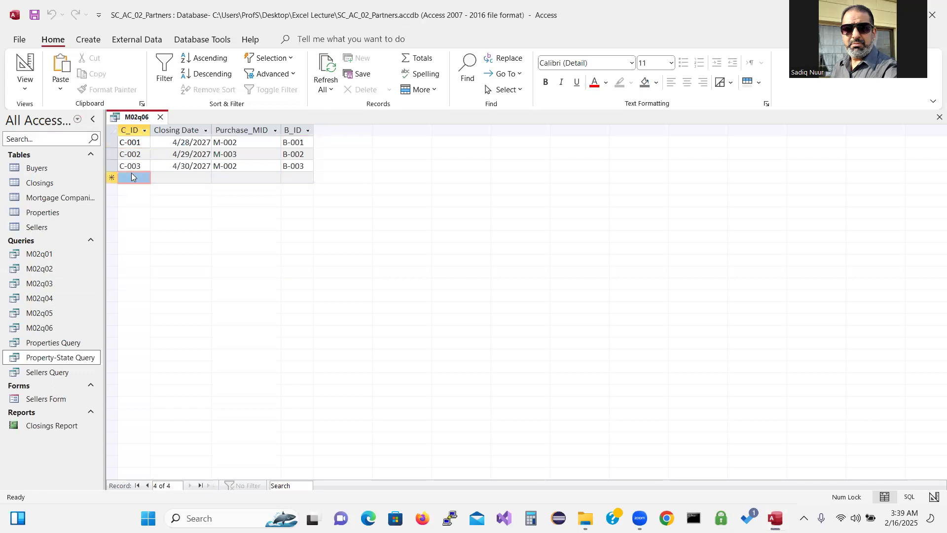
Save a copy of the or-criteria query as a new object named M02q07
{"action": "left_click", "coordinate": [19, 39]}
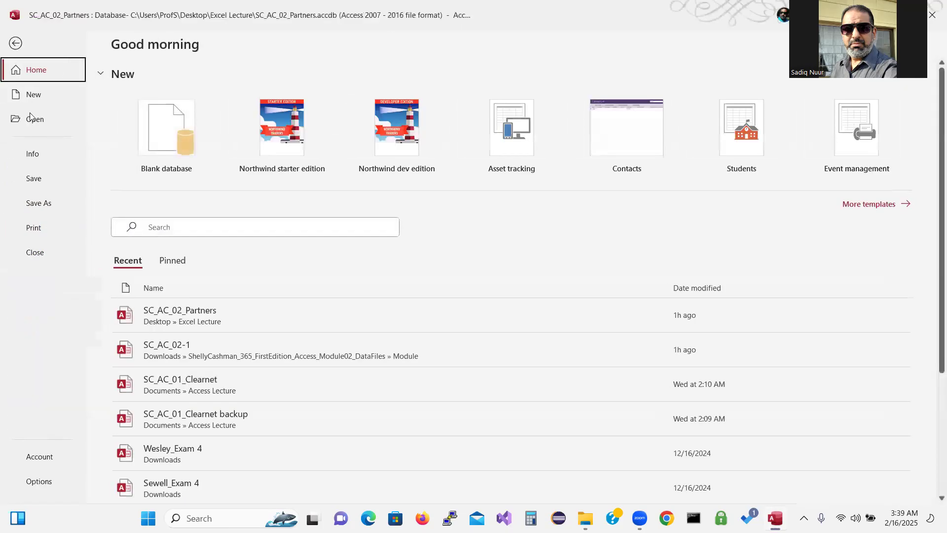
{"action": "left_click", "coordinate": [36, 204]}
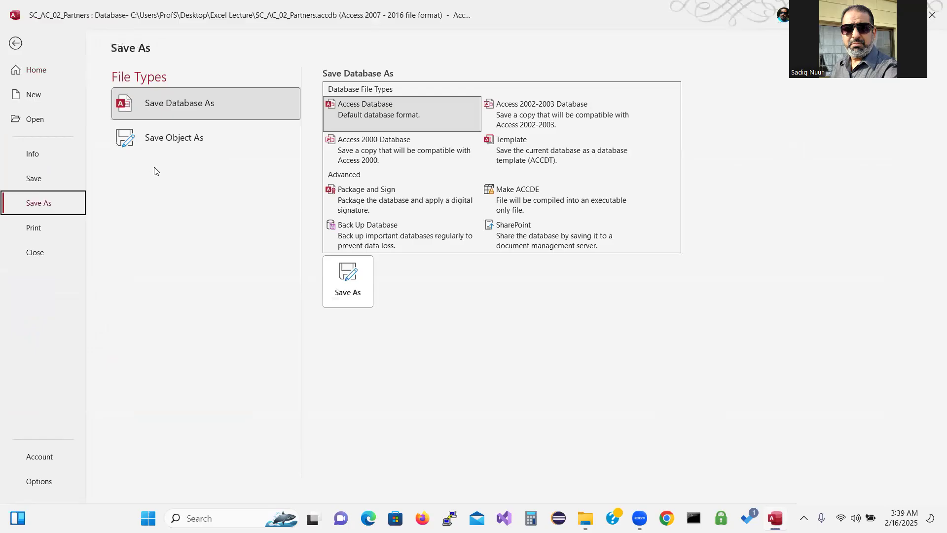
{"action": "left_click", "coordinate": [179, 139]}
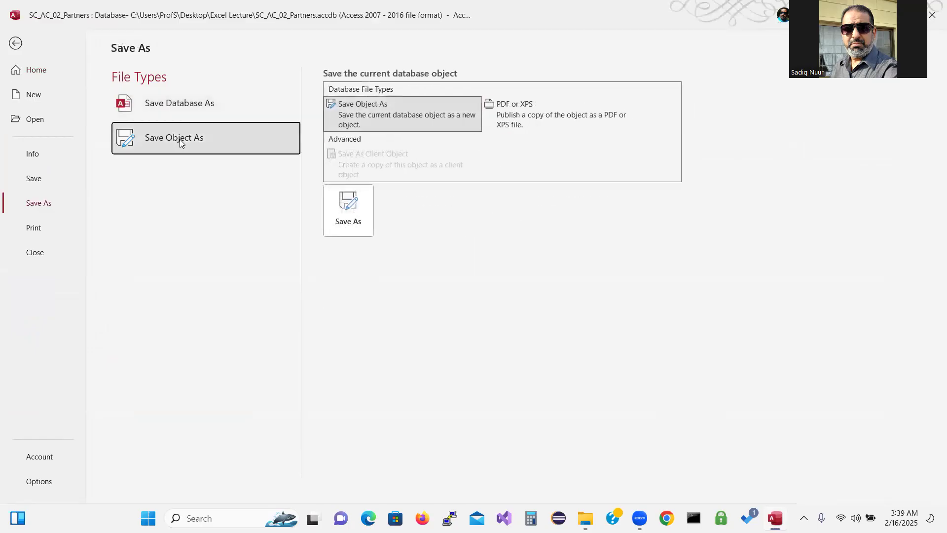
{"action": "left_click", "coordinate": [347, 220]}
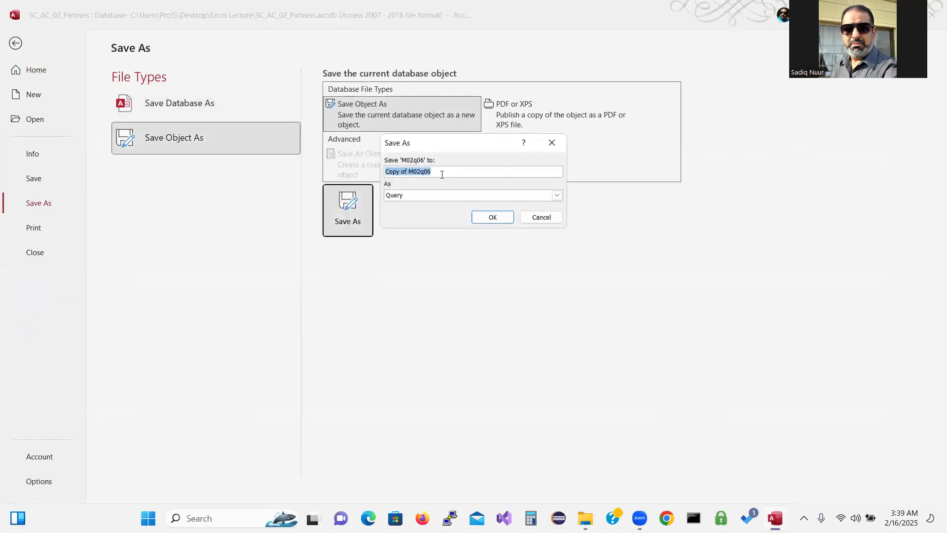
{"action": "left_click", "coordinate": [409, 172]}
{"action": "key", "text": "BackSpace"}
{"action": "key", "text": "BackSpace"}
{"action": "key", "text": "BackSpace"}
{"action": "key", "text": "BackSpace"}
{"action": "key", "text": "BackSpace"}
{"action": "key", "text": "BackSpace"}
{"action": "key", "text": "BackSpace"}
{"action": "key", "text": "BackSpace"}
{"action": "left_click", "coordinate": [422, 174]}
{"action": "key", "text": "BackSpace"}
{"action": "left_click", "coordinate": [500, 217]}
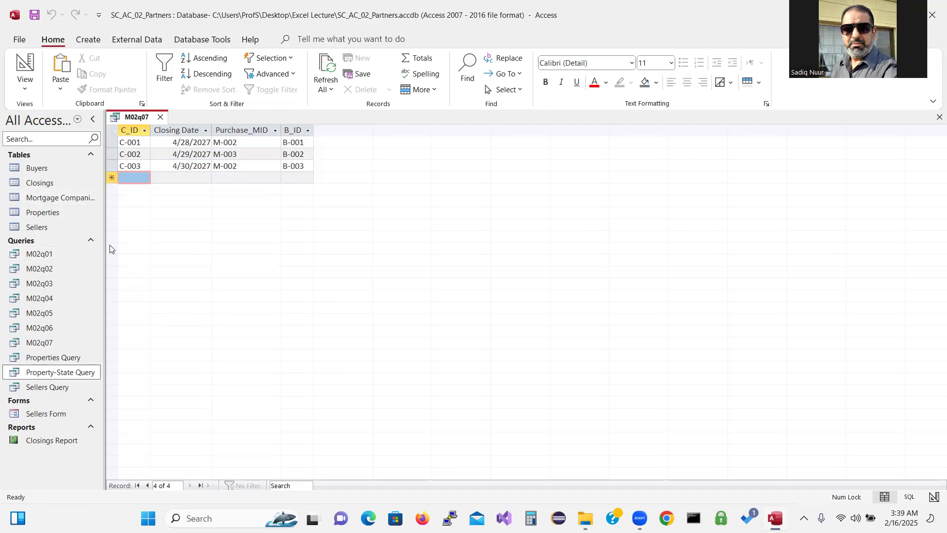
Close M02q07 and open the Closings, Mortgage Companies, Properties, Sellers and Buyers tables
{"action": "left_click", "coordinate": [160, 117]}
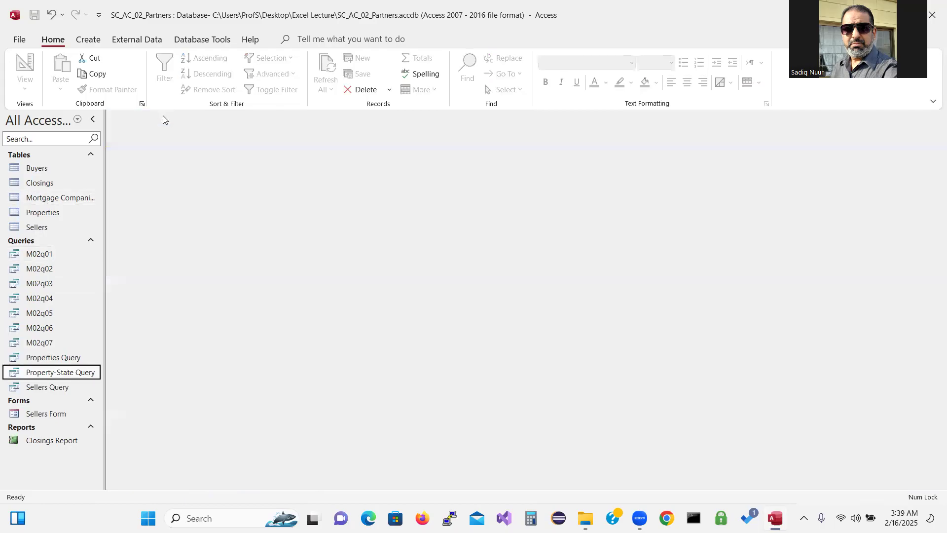
{"action": "double_click", "coordinate": [53, 183]}
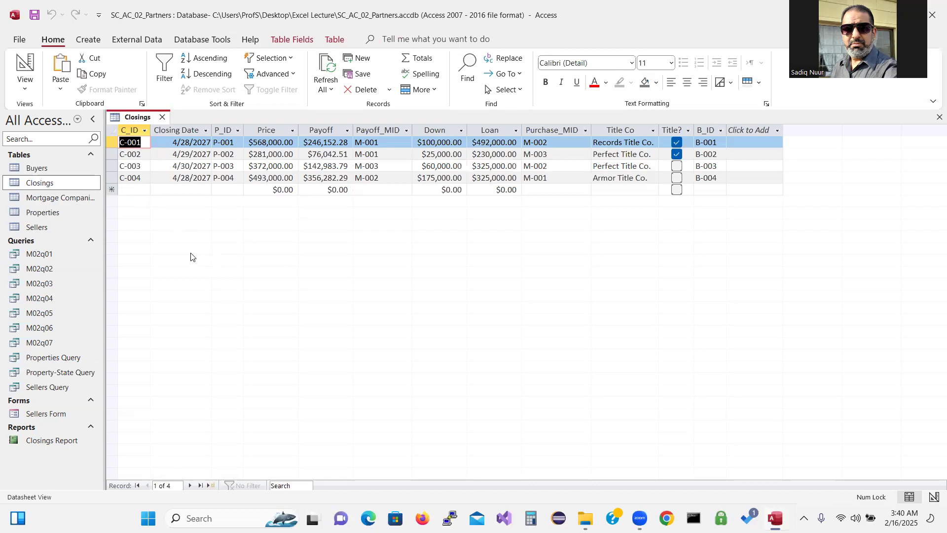
{"action": "double_click", "coordinate": [72, 199]}
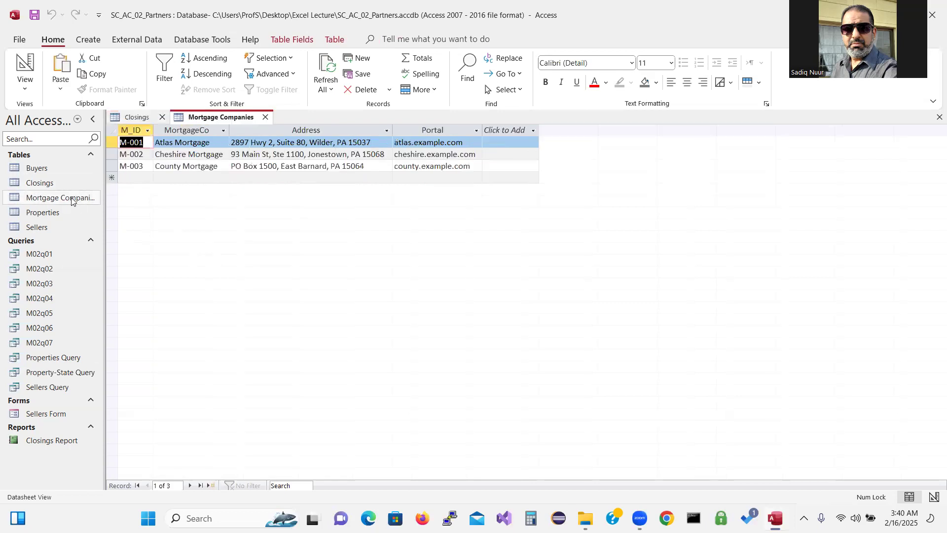
{"action": "double_click", "coordinate": [57, 214]}
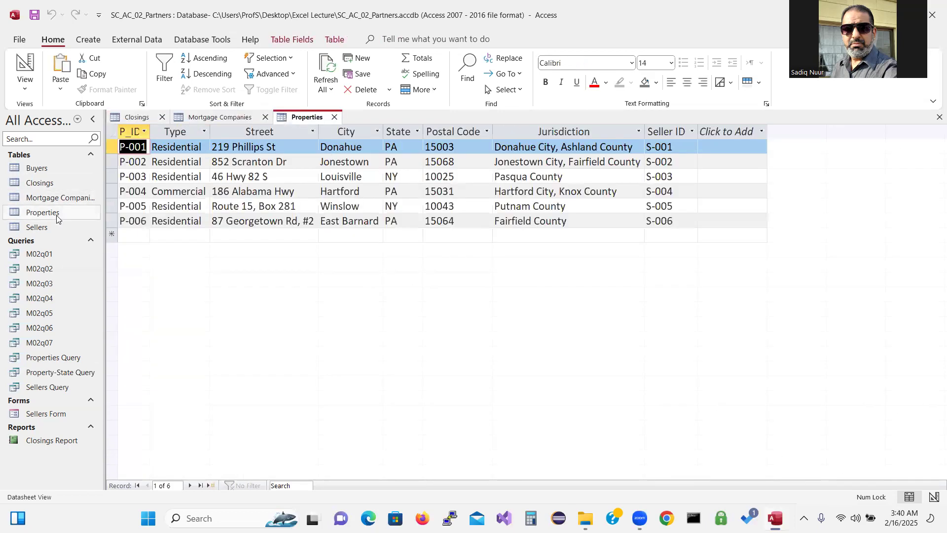
{"action": "double_click", "coordinate": [55, 226]}
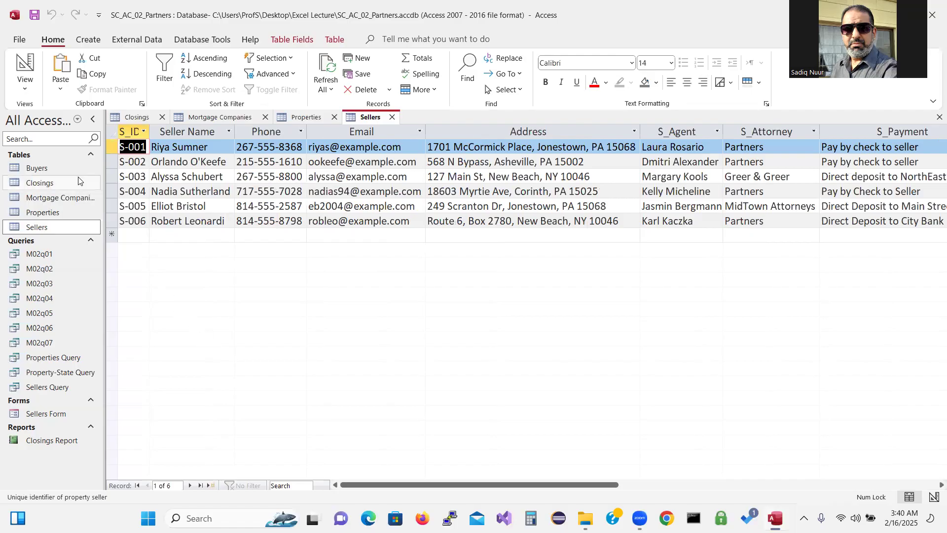
{"action": "double_click", "coordinate": [54, 168]}
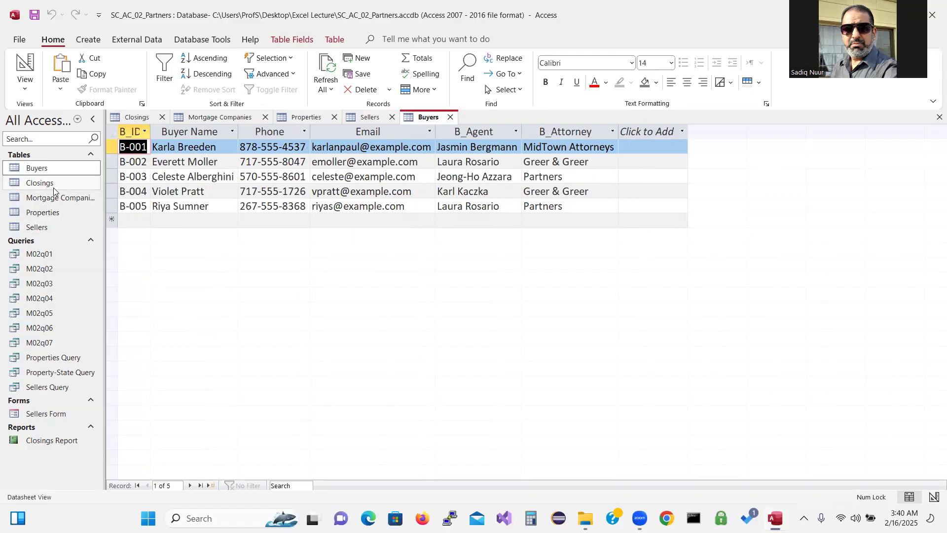
Close the Buyers, Sellers, Properties and Mortgage Companies tables, leaving only Closings open
{"action": "left_click", "coordinate": [95, 43]}
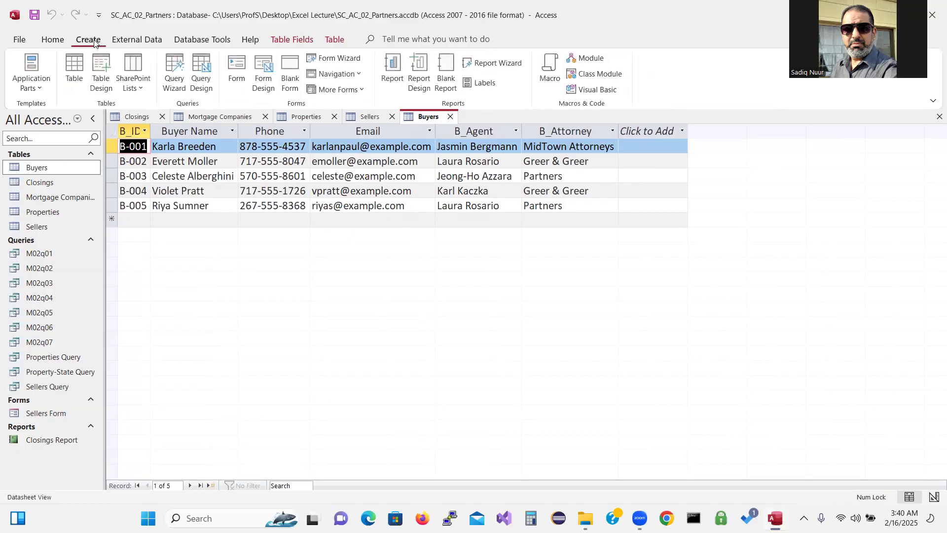
{"action": "left_click", "coordinate": [451, 116]}
{"action": "left_click", "coordinate": [392, 117]}
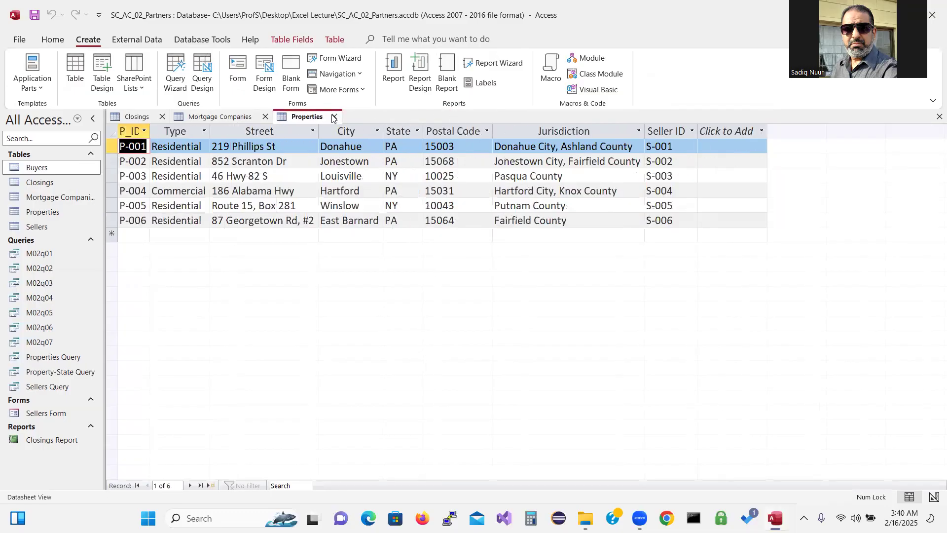
{"action": "left_click", "coordinate": [334, 116]}
{"action": "left_click", "coordinate": [266, 117]}
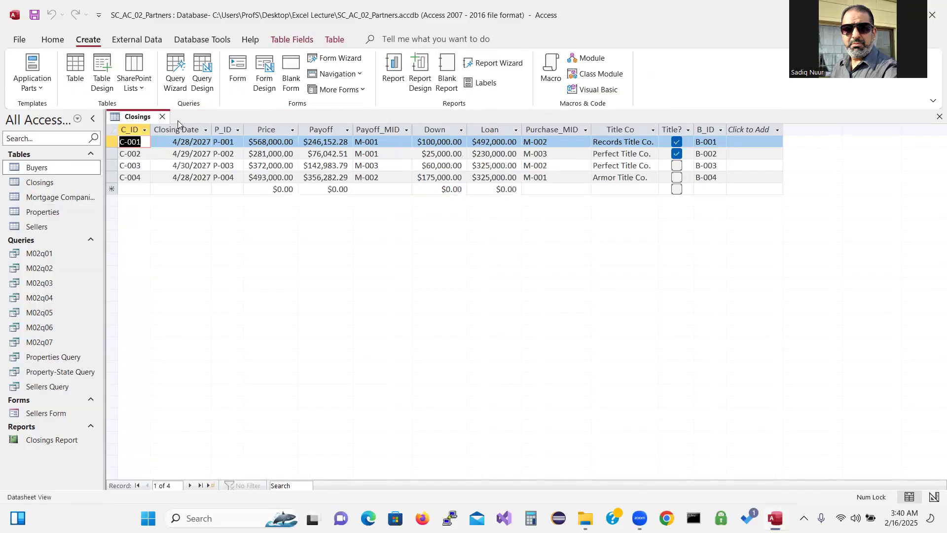
Close the Closings table and start a new query design based on Closings
{"action": "left_click", "coordinate": [162, 116]}
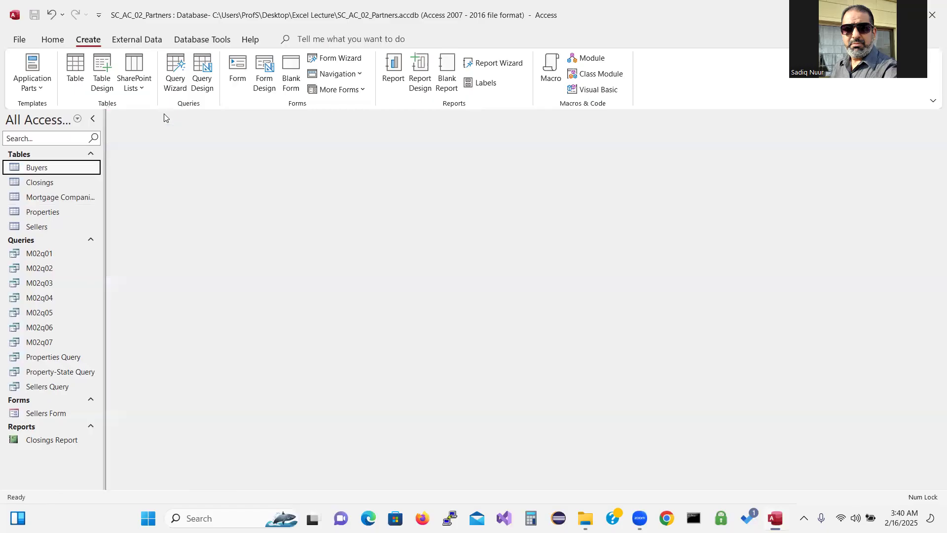
{"action": "left_click", "coordinate": [204, 63]}
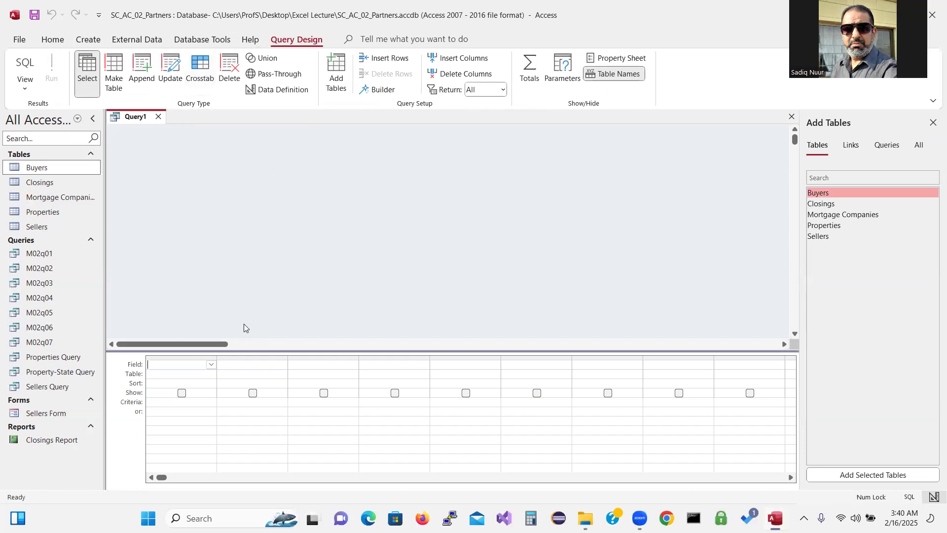
{"action": "double_click", "coordinate": [823, 204]}
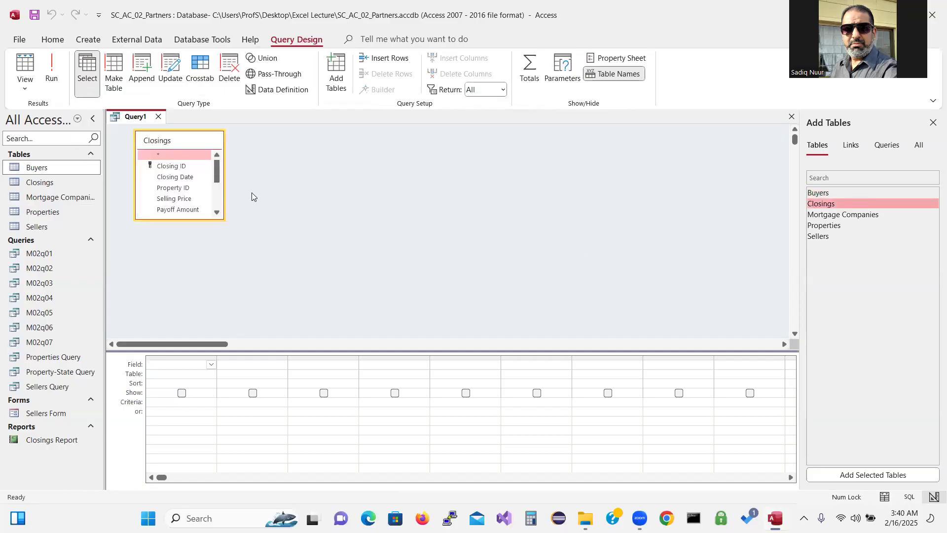
Add Closing ID, Closing Date, Selling Price and Buyer ID to the query grid
{"action": "double_click", "coordinate": [183, 167]}
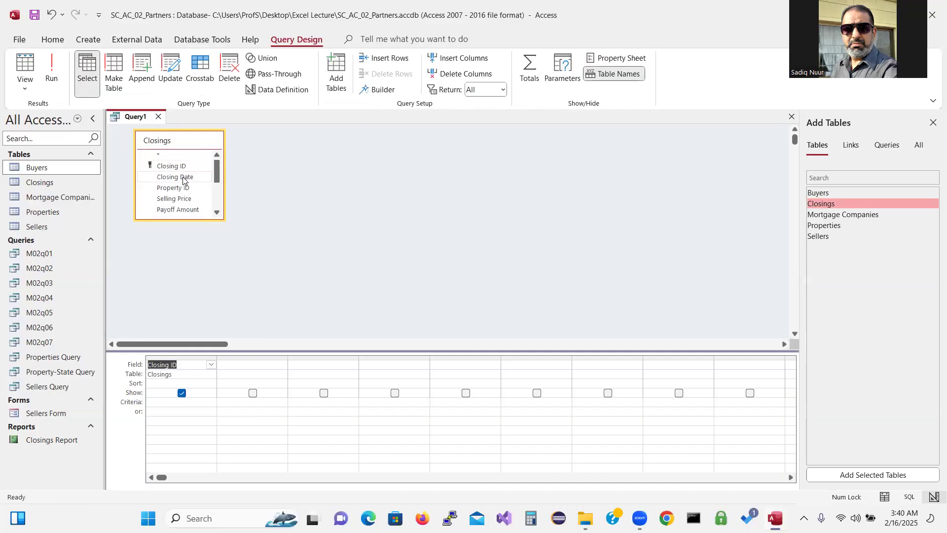
{"action": "double_click", "coordinate": [183, 178]}
{"action": "left_click_drag", "start_coordinate": [215, 170], "coordinate": [215, 175]}
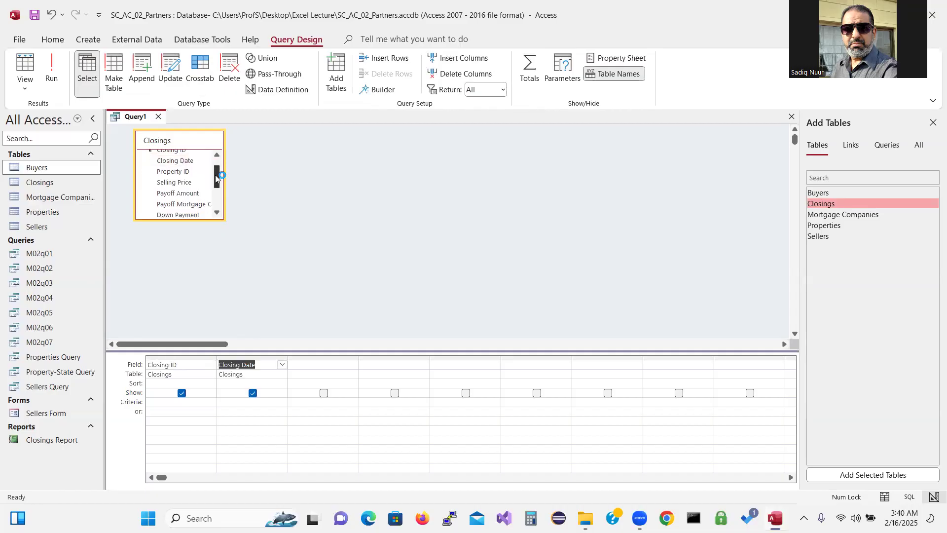
{"action": "double_click", "coordinate": [183, 183]}
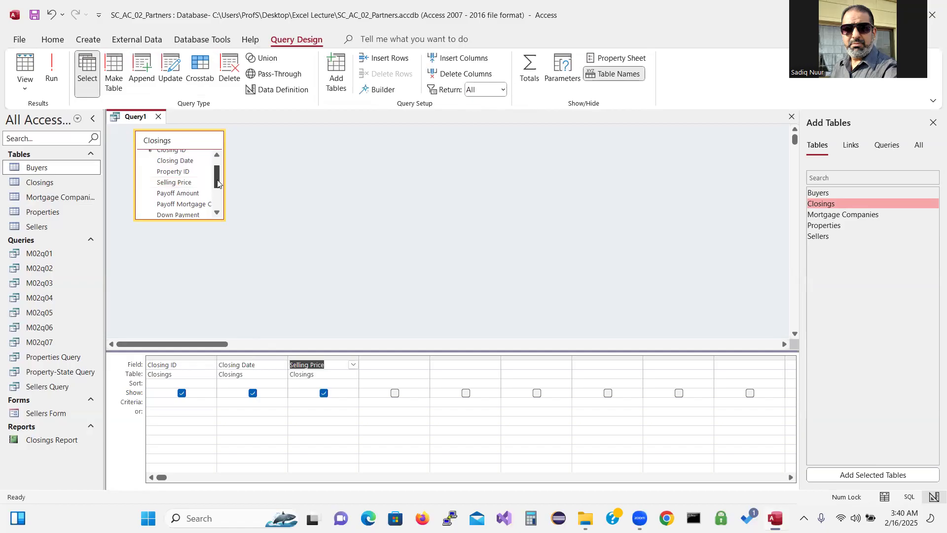
{"action": "left_click_drag", "start_coordinate": [218, 183], "coordinate": [219, 207]}
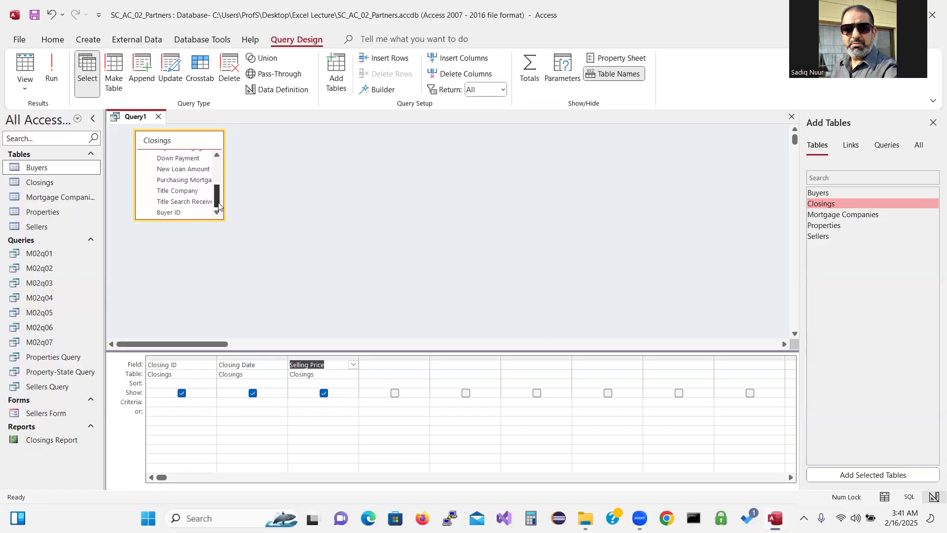
{"action": "double_click", "coordinate": [189, 216]}
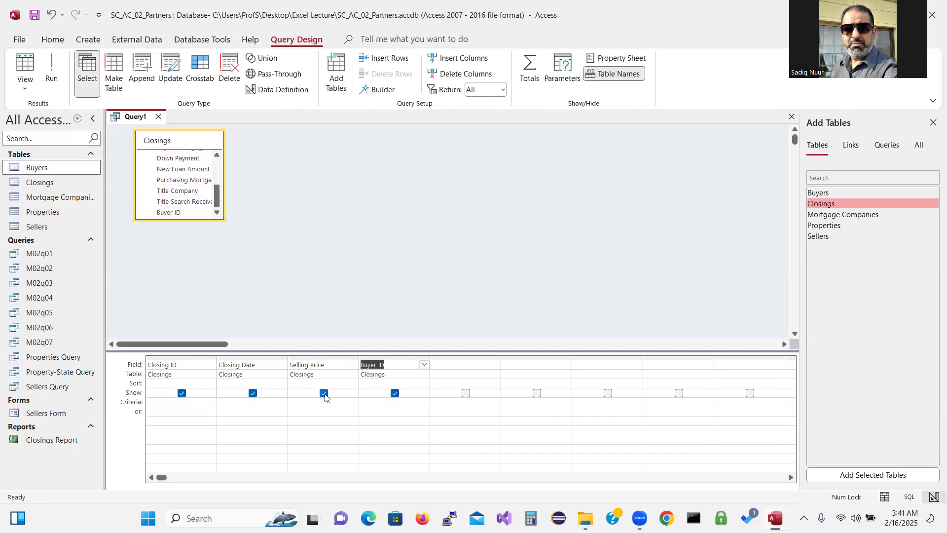
{"action": "left_click", "coordinate": [303, 403]}
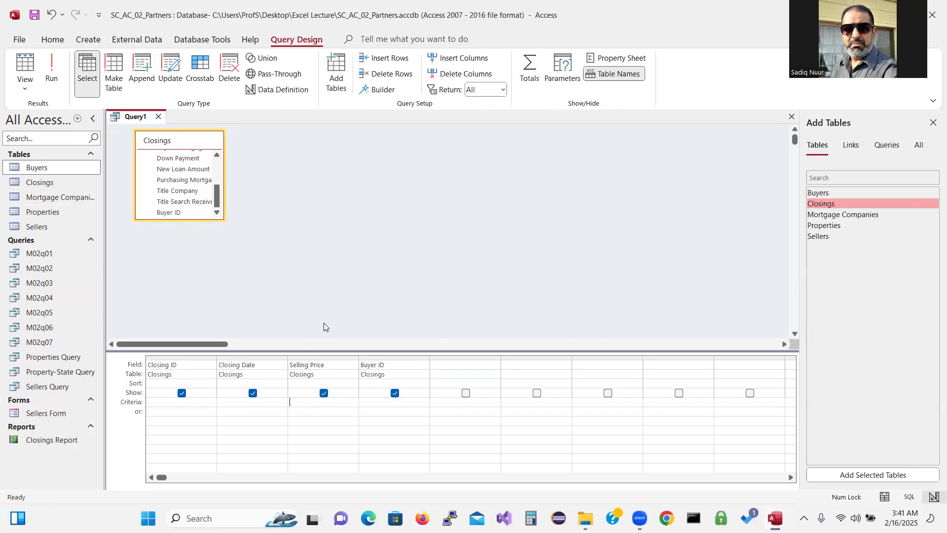
Enter the Selling Price range criterion >30000 And <10000 and run the query
{"action": "type", "text": ">"}
{"action": "type", "text": "2000 AND"}
{"action": "left_click_drag", "start_coordinate": [295, 402], "coordinate": [298, 403]}
{"action": "type", "text": "30"}
{"action": "left_click", "coordinate": [338, 401]}
{"action": "type", "text": "<10000"}
{"action": "left_click", "coordinate": [52, 69]}
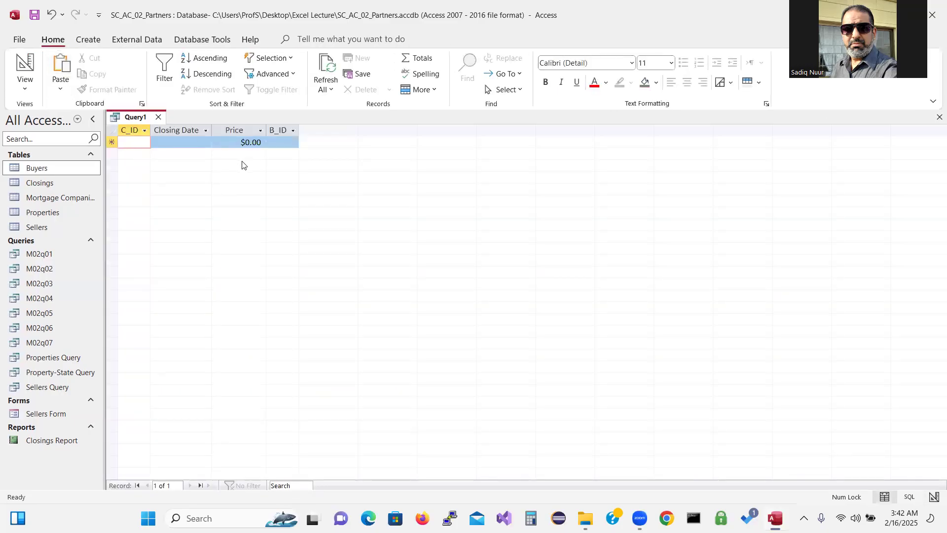
Revise the Selling Price limits to >30000 And <20000, then open the Closings table
{"action": "left_click", "coordinate": [24, 65]}
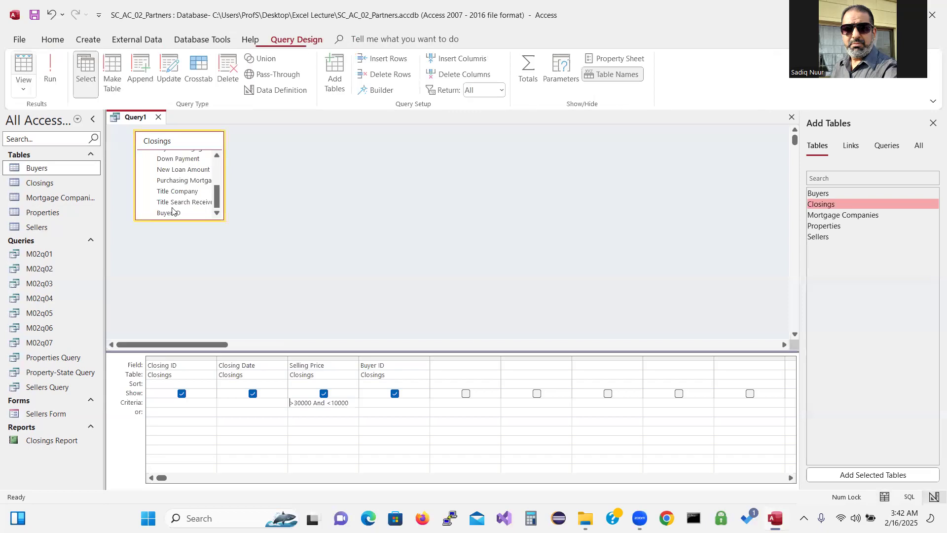
{"action": "left_click_drag", "start_coordinate": [294, 404], "coordinate": [335, 405]}
{"action": "type", "text": "3"}
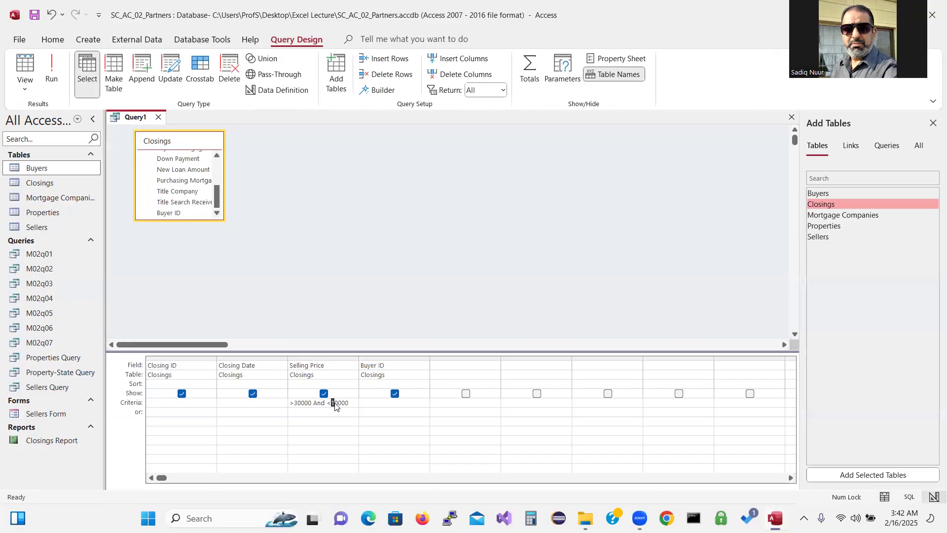
{"action": "type", "text": "2"}
{"action": "left_click", "coordinate": [351, 407]}
{"action": "left_click_drag", "start_coordinate": [350, 407], "coordinate": [332, 404]}
{"action": "left_click", "coordinate": [291, 402]}
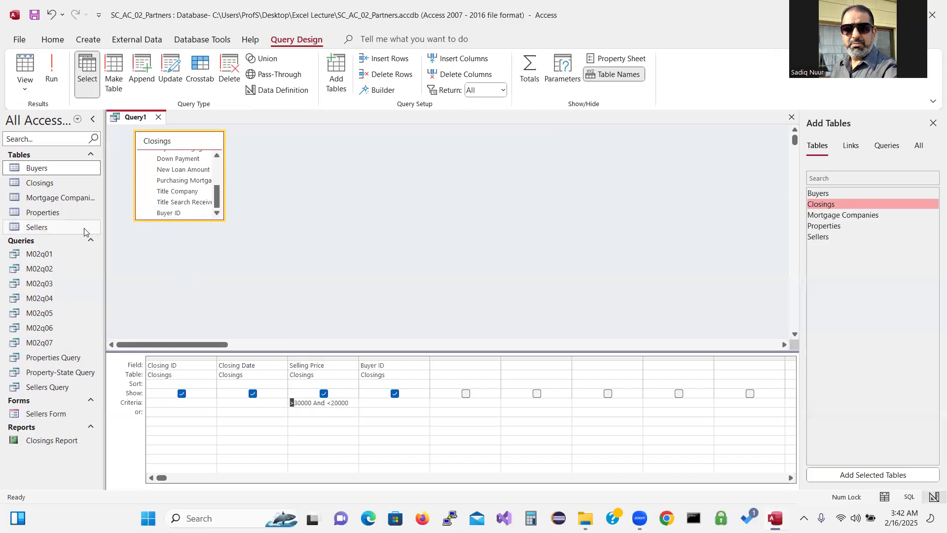
{"action": "double_click", "coordinate": [47, 185]}
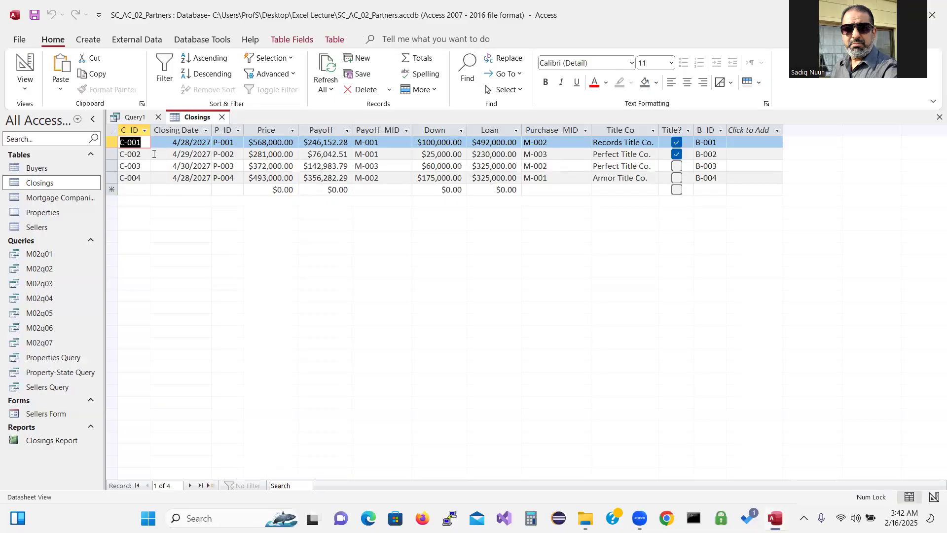
Close Closings, raise the lower limit to >50000, and run the query, which returns no records
{"action": "left_click", "coordinate": [26, 64]}
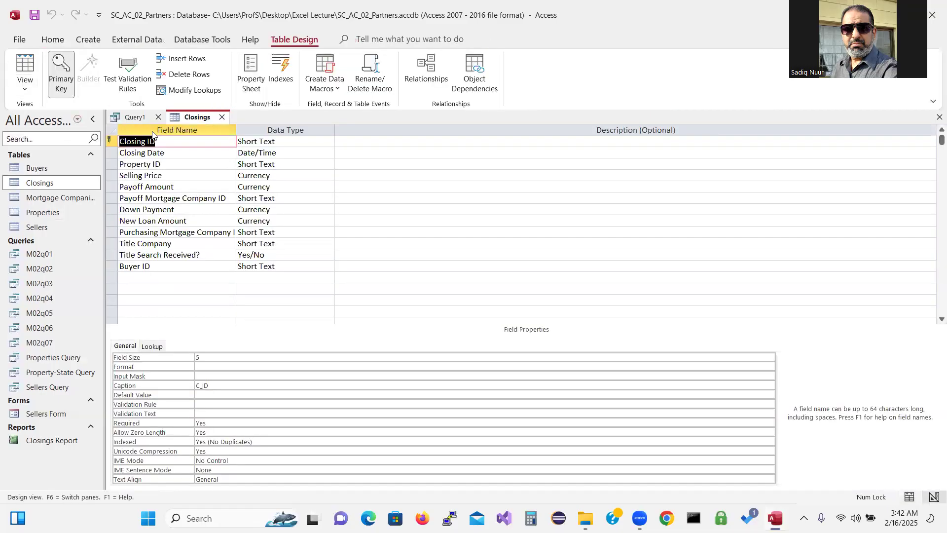
{"action": "left_click", "coordinate": [224, 118]}
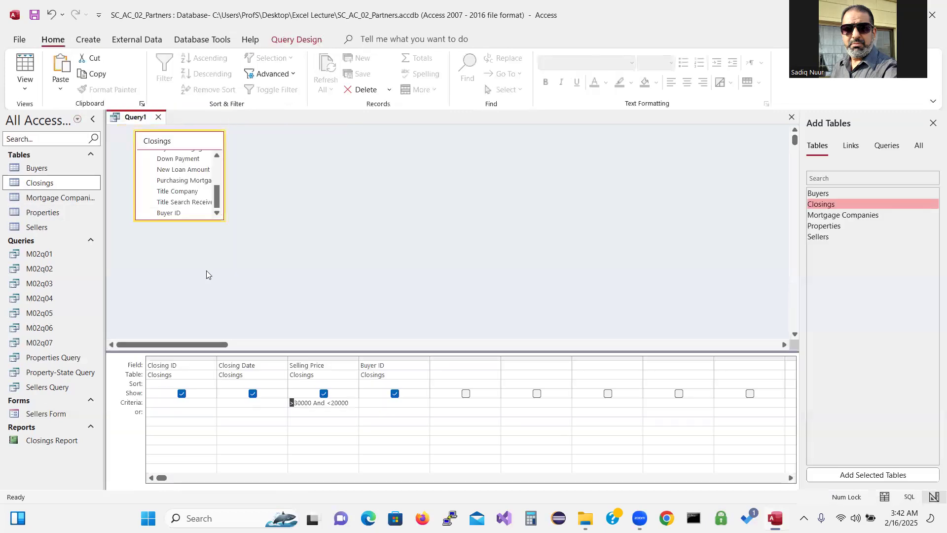
{"action": "left_click", "coordinate": [295, 403]}
{"action": "left_click_drag", "start_coordinate": [295, 402], "coordinate": [297, 402]}
{"action": "type", "text": "5"}
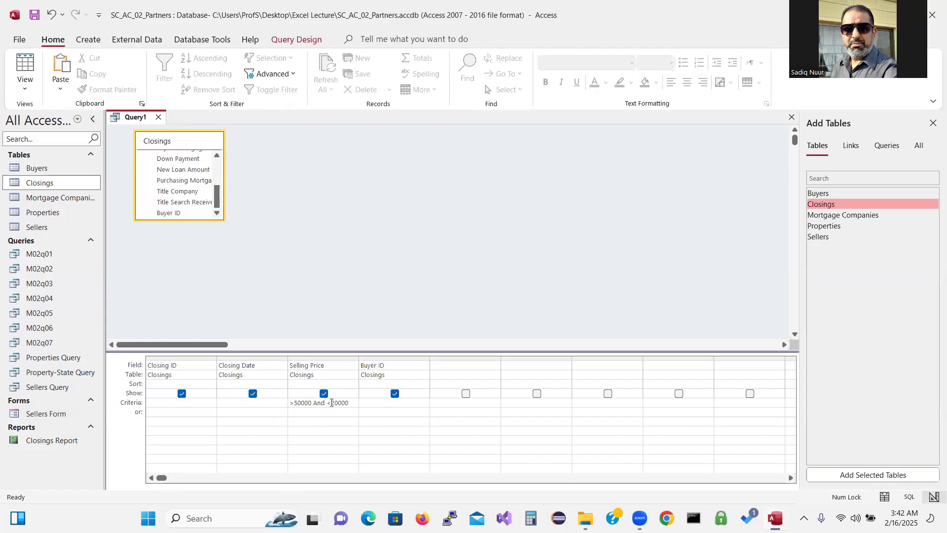
{"action": "left_click_drag", "start_coordinate": [330, 403], "coordinate": [333, 402]}
{"action": "type", "text": "8"}
{"action": "left_click", "coordinate": [299, 41]}
{"action": "left_click", "coordinate": [53, 70]}
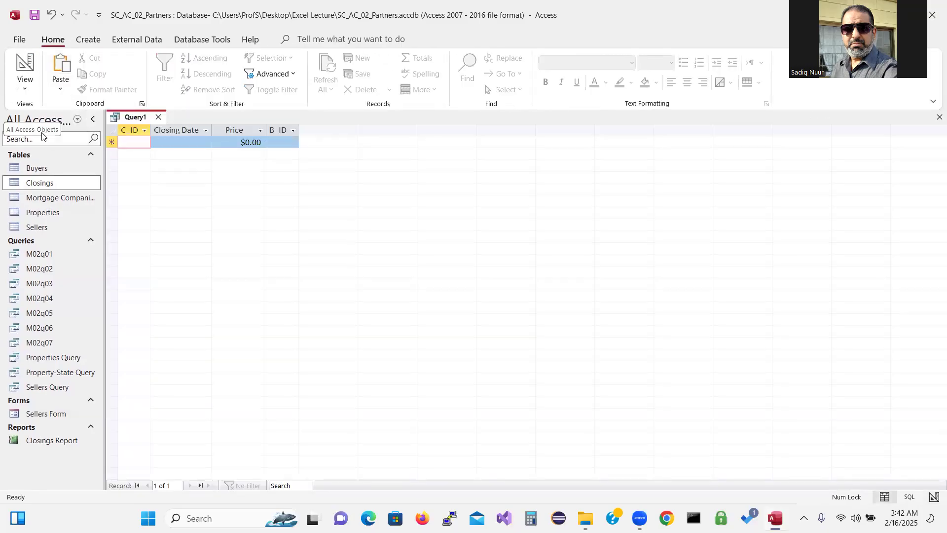
Change the criterion to >50000 Or <30000 and run it, returning all four closings
{"action": "left_click", "coordinate": [27, 65]}
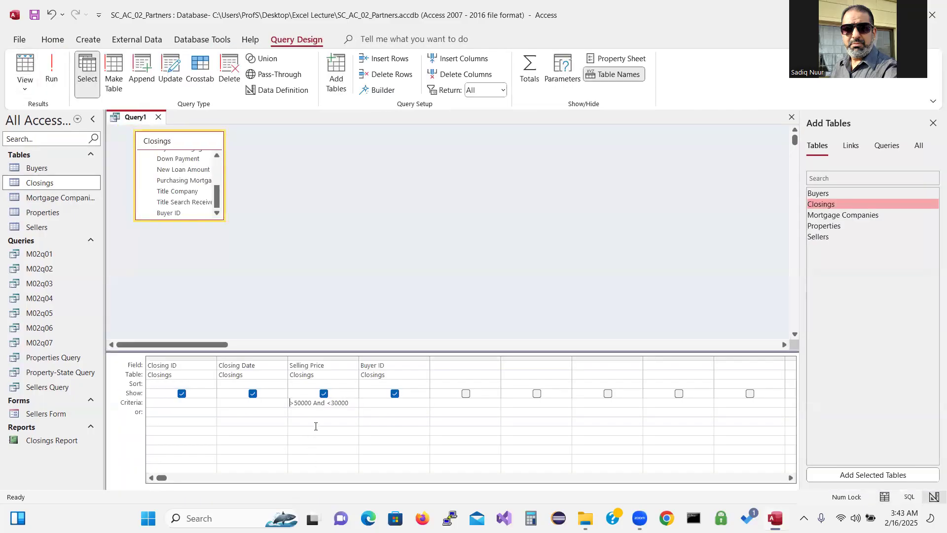
{"action": "double_click", "coordinate": [319, 402]}
{"action": "left_click", "coordinate": [317, 403]}
{"action": "left_click_drag", "start_coordinate": [316, 403], "coordinate": [324, 404]}
{"action": "double_click", "coordinate": [320, 403]}
{"action": "type", "text": "OR"}
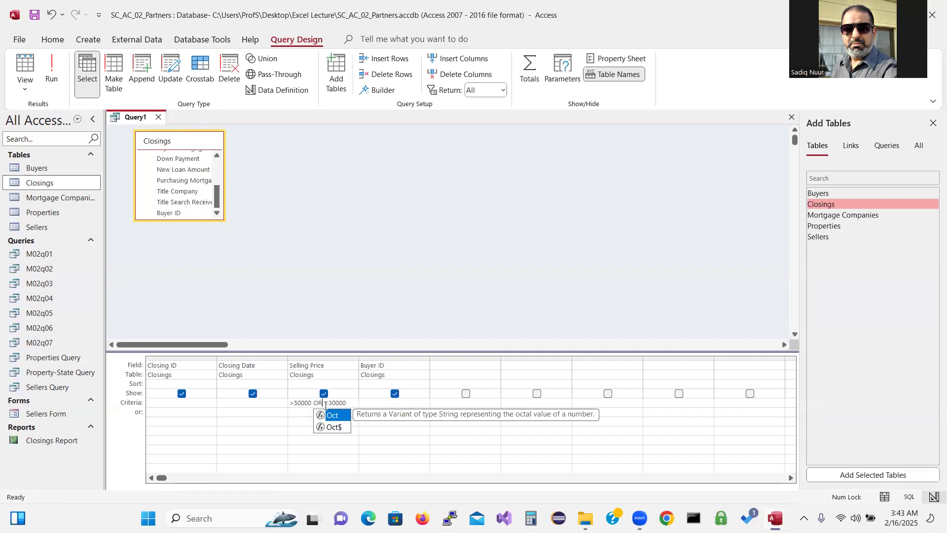
{"action": "left_click", "coordinate": [51, 69]}
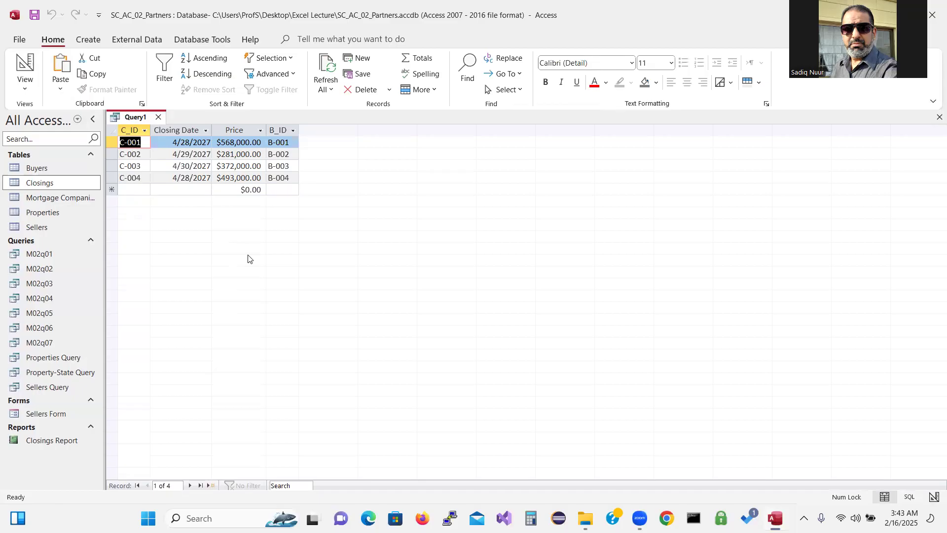
Back in design view, select the criterion's Or and the 50000 lower limit for editing
{"action": "left_click", "coordinate": [22, 62]}
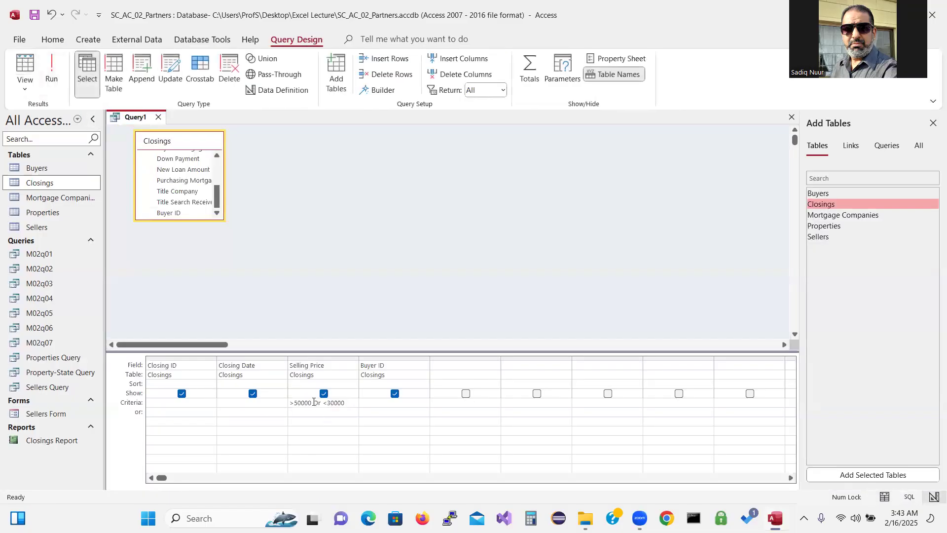
{"action": "double_click", "coordinate": [316, 403]}
{"action": "left_click", "coordinate": [291, 402]}
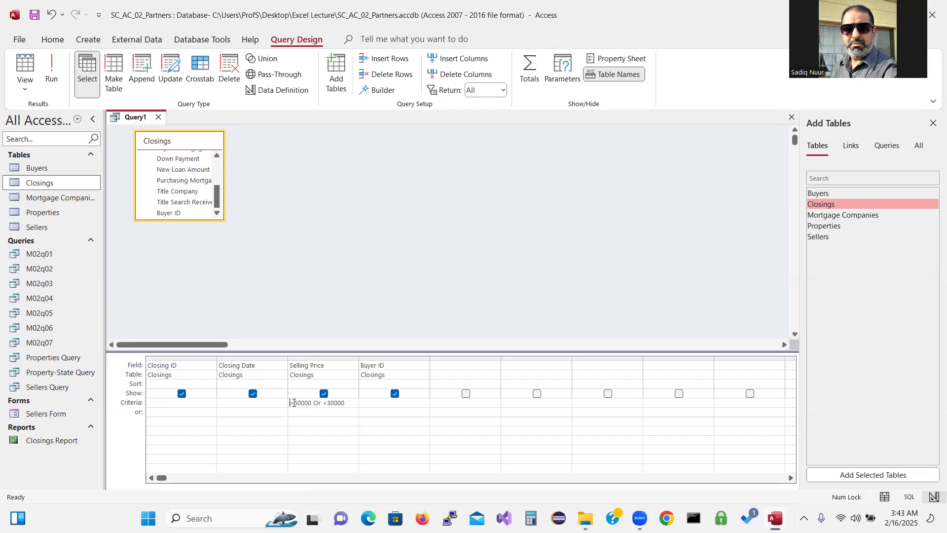
{"action": "double_click", "coordinate": [295, 402]}
Edit the Selling Price criterion to >300000 AND <400000
{"action": "left_click", "coordinate": [301, 402]}
{"action": "left_click_drag", "start_coordinate": [311, 402], "coordinate": [296, 401]}
{"action": "type", "text": "530000"}
{"action": "key", "text": "BackSpace"}
{"action": "double_click", "coordinate": [299, 403]}
{"action": "double_click", "coordinate": [317, 403]}
{"action": "type", "text": "AND"}
{"action": "type", "text": "4"}
{"action": "left_click", "coordinate": [311, 403]}
{"action": "type", "text": "0"}
Run the query to confirm only closing C-003 returns, then return to design view
{"action": "left_click", "coordinate": [52, 69]}
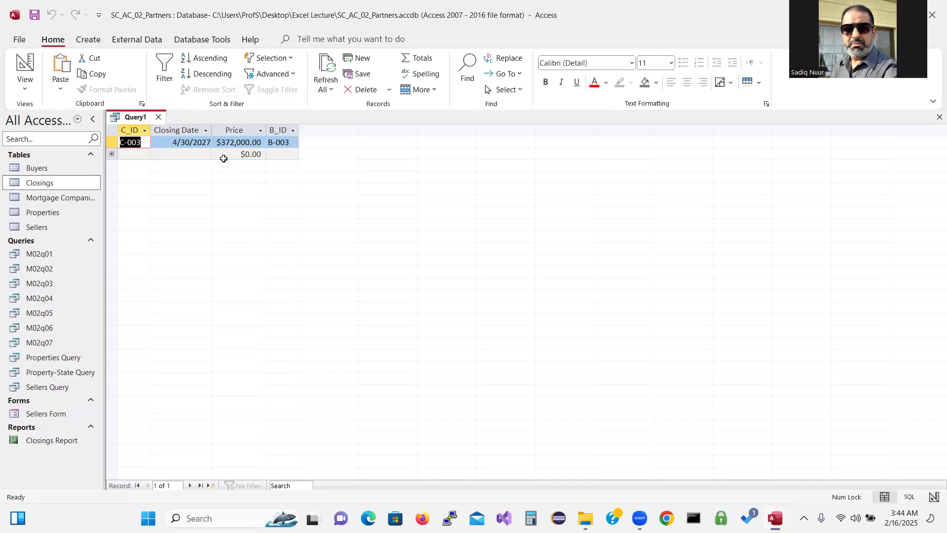
{"action": "left_click", "coordinate": [25, 67]}
{"action": "left_click", "coordinate": [26, 67]}
{"action": "left_click", "coordinate": [26, 67]}
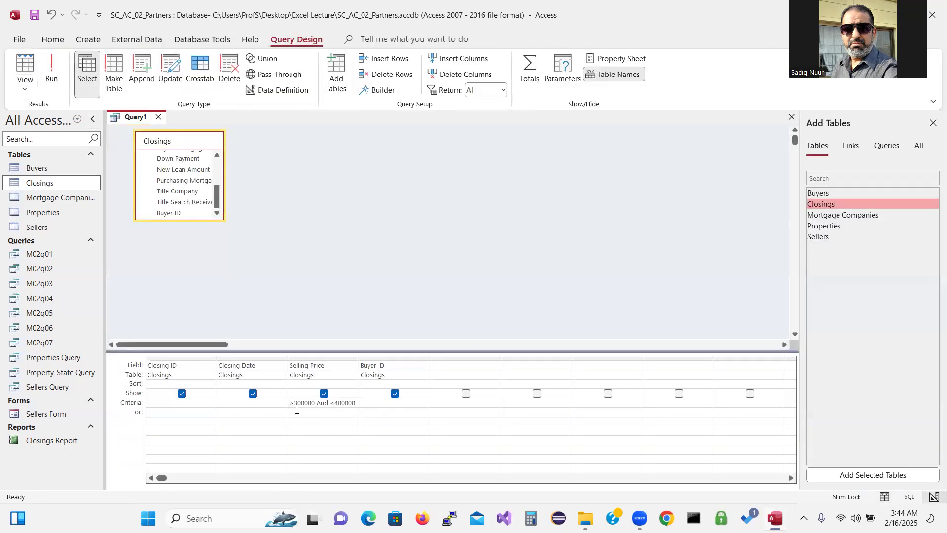
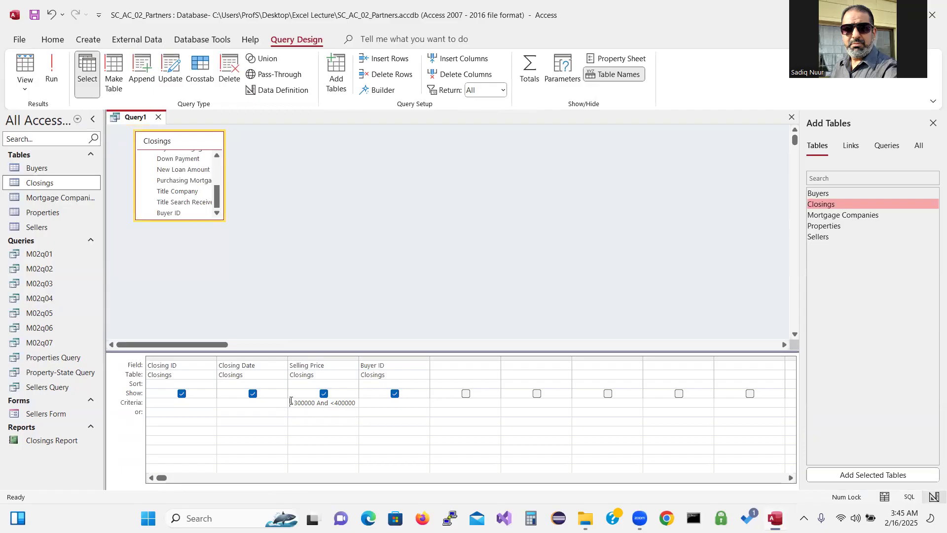
Replace the Selling Price criterion with Closing Date BETWEEN 5/15/2027 AND 5/31/2027 and run the query
{"action": "left_click_drag", "start_coordinate": [290, 401], "coordinate": [355, 409]}
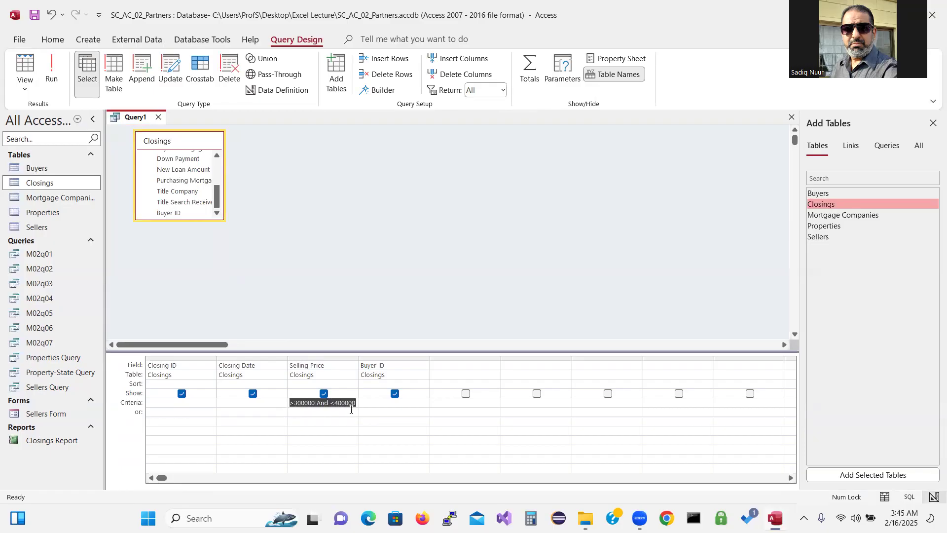
{"action": "key", "text": "Delete"}
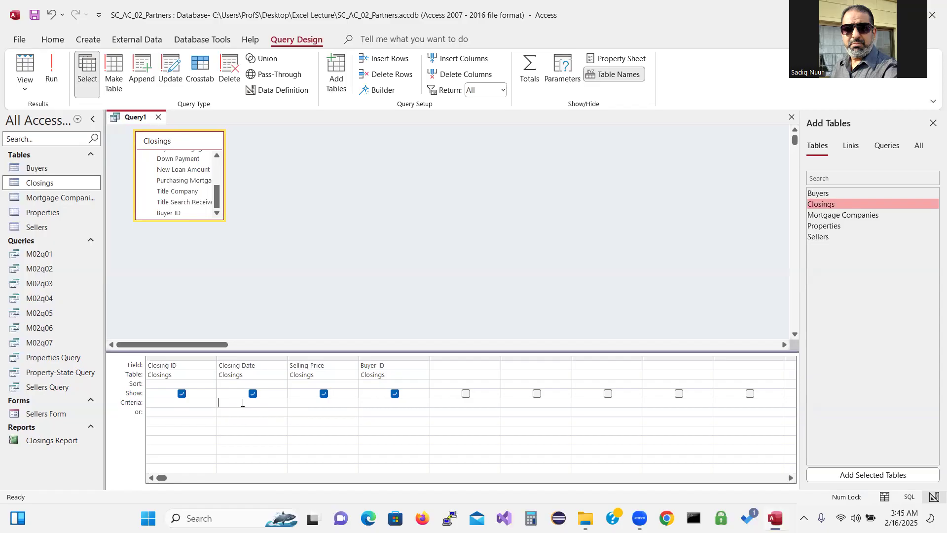
{"action": "type", "text": "BETW"}
{"action": "type", "text": "EEN"}
{"action": "type", "text": " 5"}
{"action": "type", "text": "/15"}
{"action": "type", "text": "/202"}
{"action": "type", "text": "7 "}
{"action": "type", "text": "AND"}
{"action": "type", "text": " 5/31"}
{"action": "type", "text": "/202"}
{"action": "left_click_drag", "start_coordinate": [287, 358], "coordinate": [334, 359]}
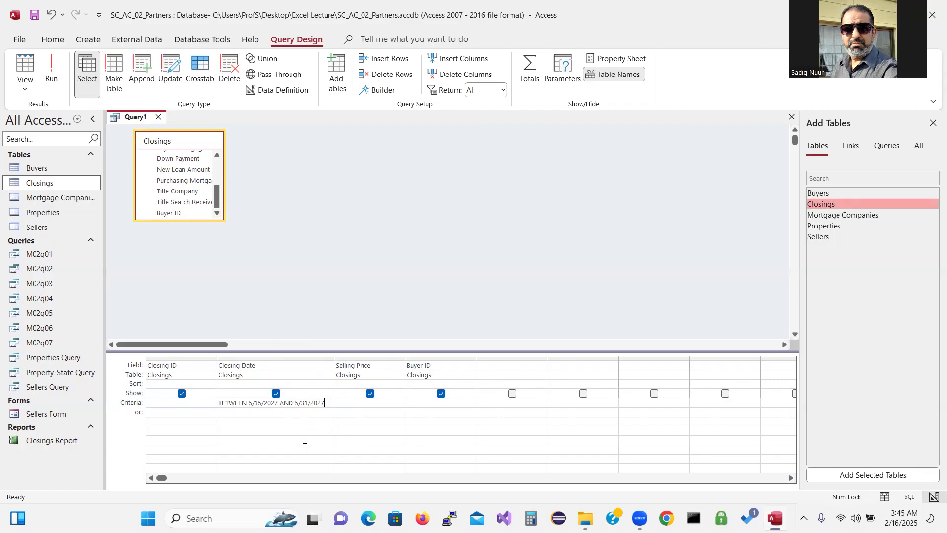
{"action": "left_click", "coordinate": [52, 73]}
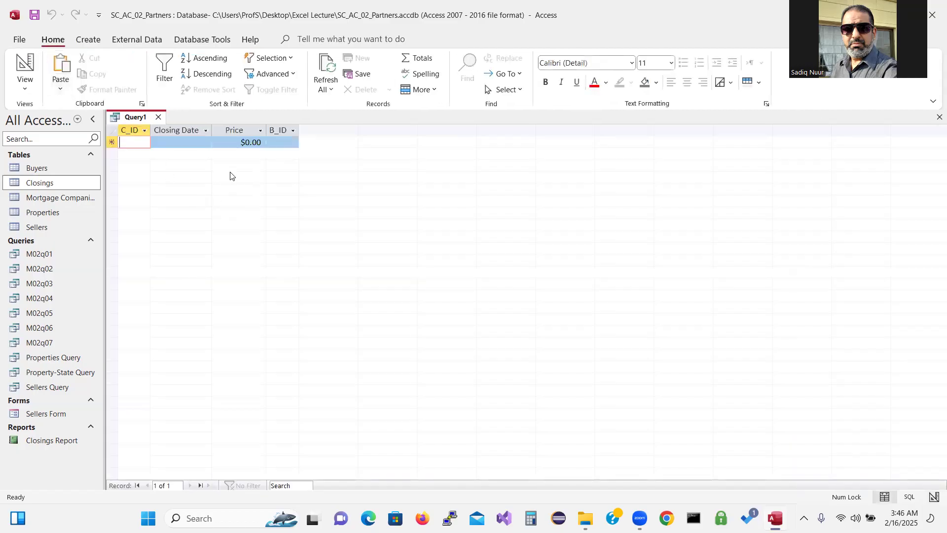
Change the Closing Date range to 4/28/2027 through 4/30/2027 and run it, returning four closings
{"action": "left_click", "coordinate": [25, 67]}
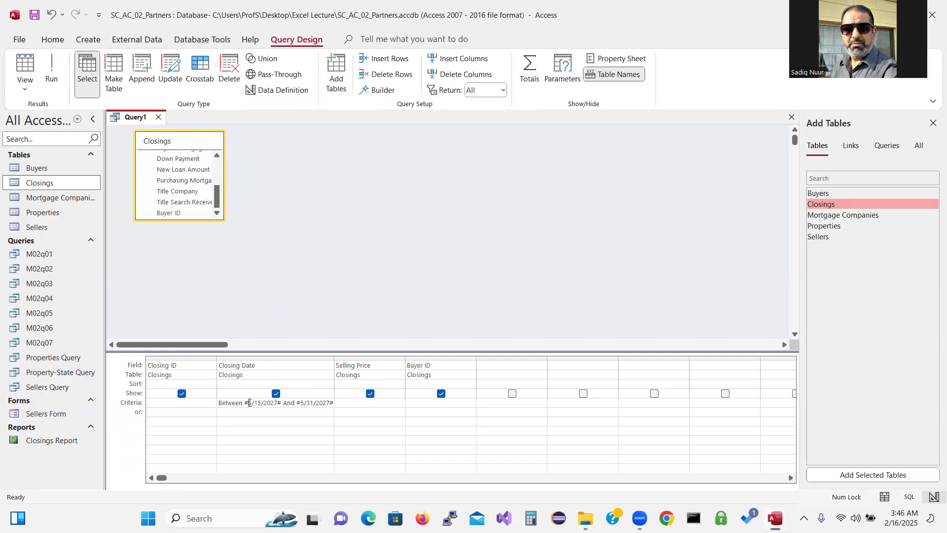
{"action": "left_click", "coordinate": [249, 403]}
{"action": "key", "text": "BackSpace"}
{"action": "type", "text": "4"}
{"action": "left_click_drag", "start_coordinate": [255, 403], "coordinate": [261, 404]}
{"action": "type", "text": "29"}
{"action": "left_click_drag", "start_coordinate": [300, 402], "coordinate": [305, 403]}
{"action": "type", "text": "4"}
{"action": "left_click_drag", "start_coordinate": [257, 403], "coordinate": [261, 404]}
{"action": "type", "text": "8/20"}
{"action": "left_click", "coordinate": [52, 78]}
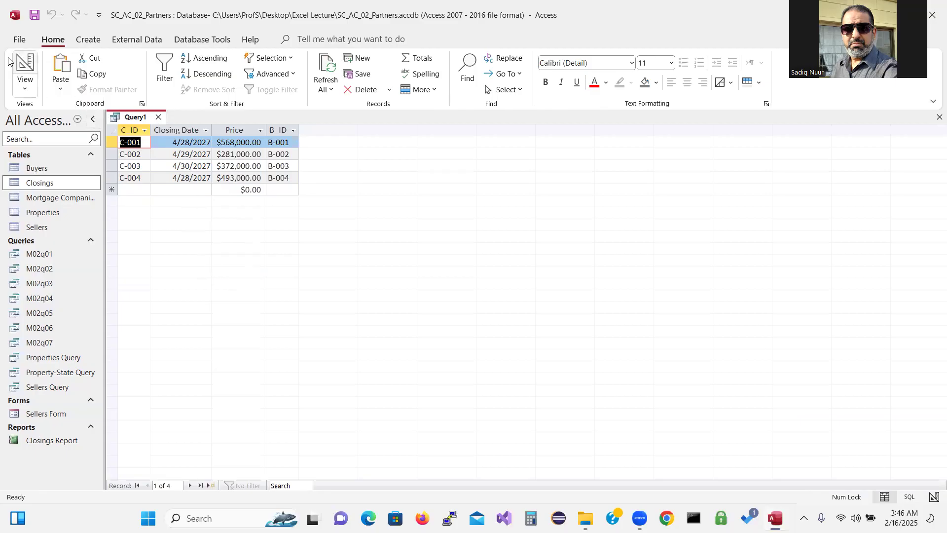
Review the design and results once more, then close Query1, declining to save changes
{"action": "left_click", "coordinate": [25, 63]}
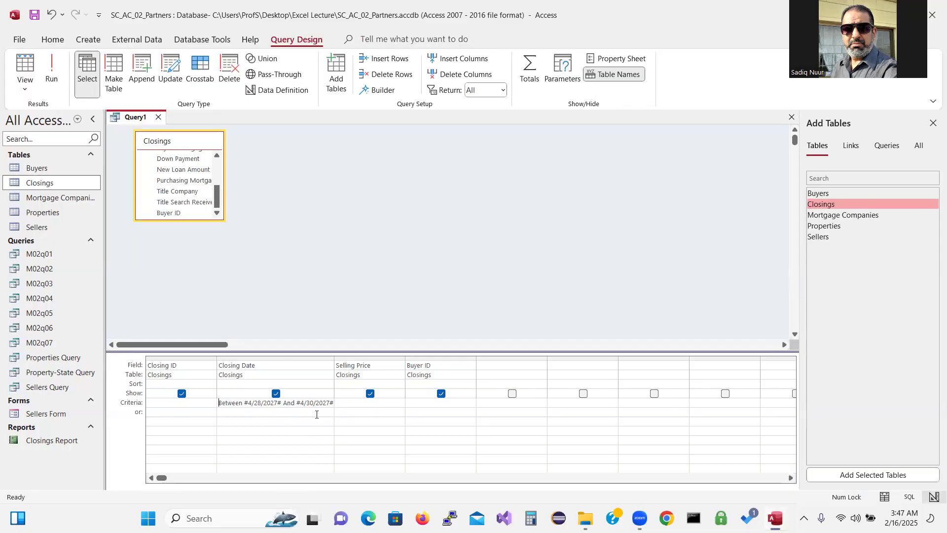
{"action": "left_click", "coordinate": [54, 74]}
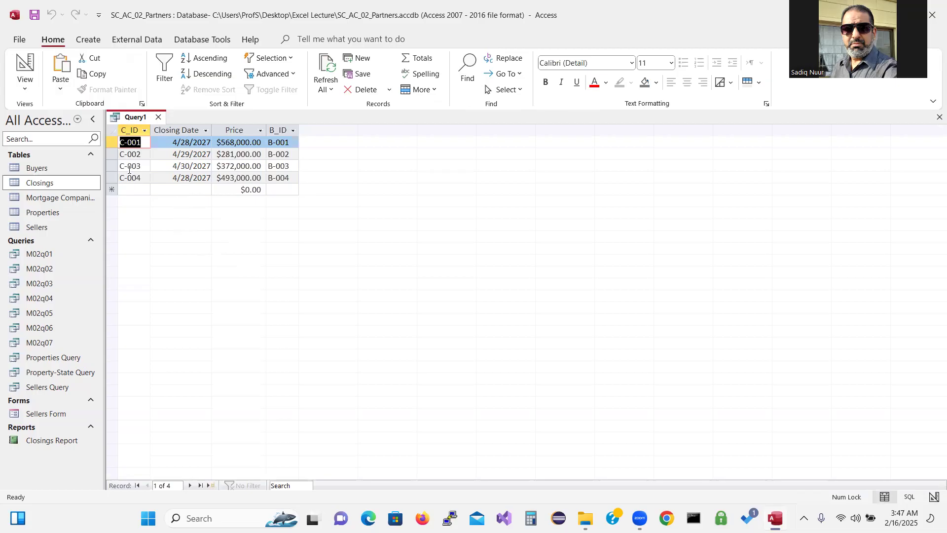
{"action": "left_click", "coordinate": [159, 118]}
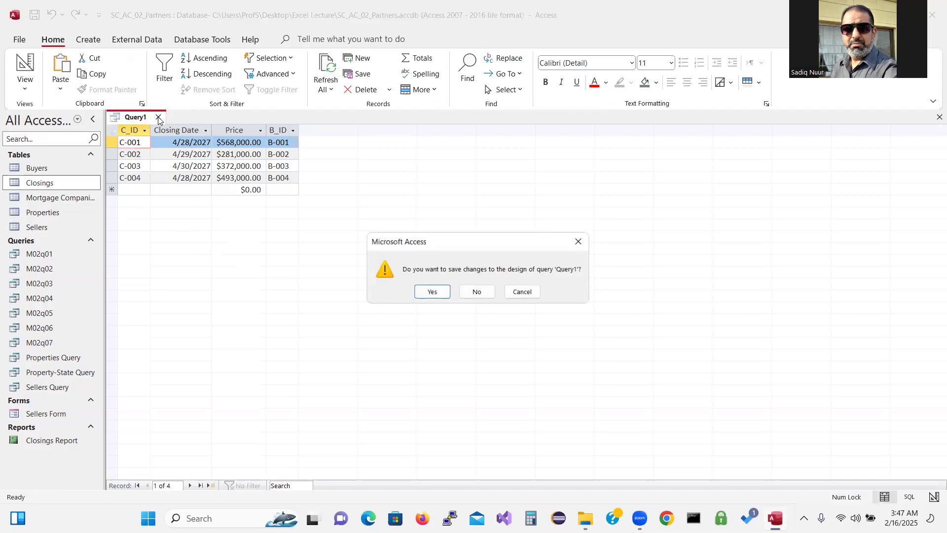
{"action": "left_click", "coordinate": [477, 293]}
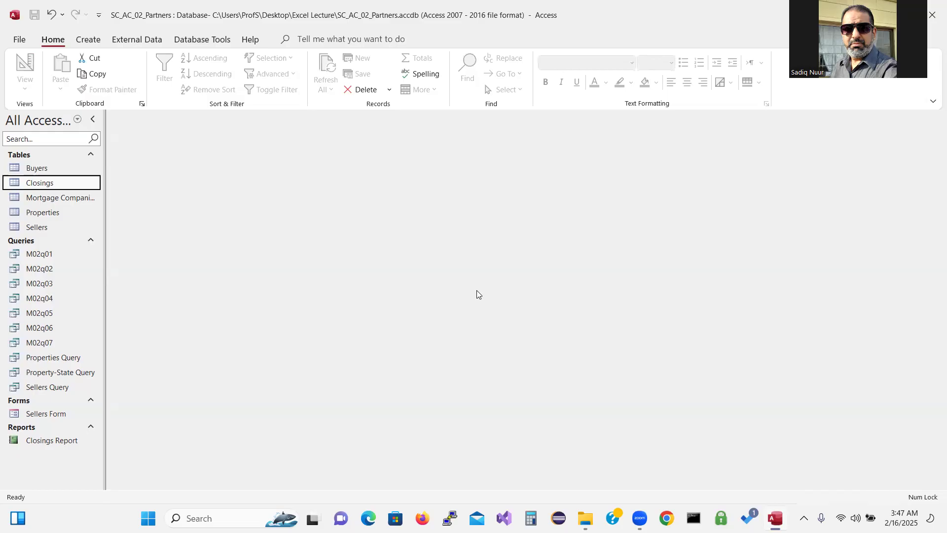
Open M02q07 from the Navigation Pane and switch it to Design view
{"action": "double_click", "coordinate": [55, 343]}
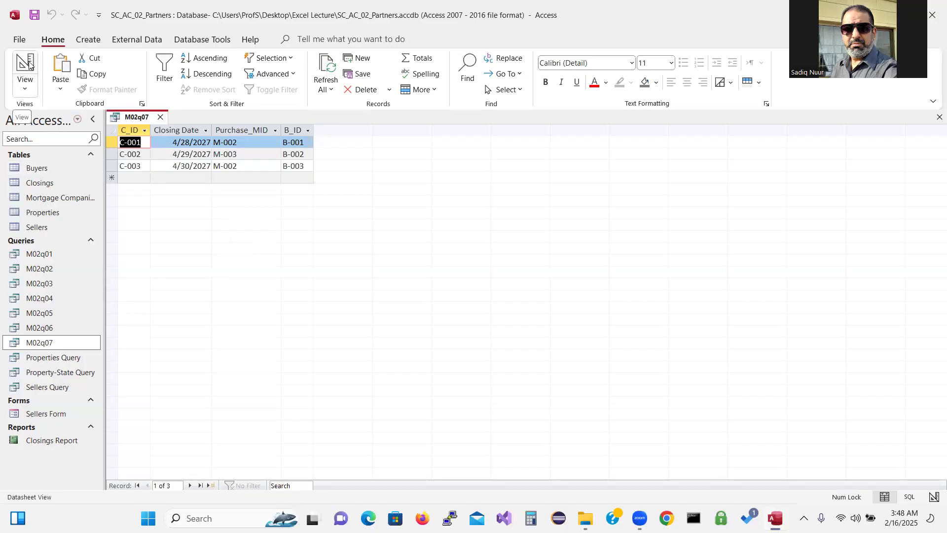
{"action": "left_click", "coordinate": [25, 90]}
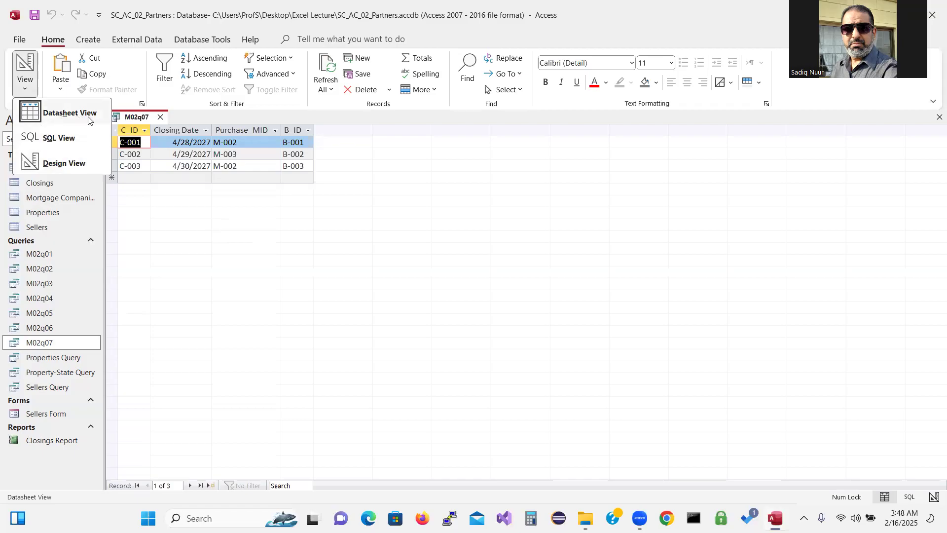
{"action": "left_click", "coordinate": [68, 164]}
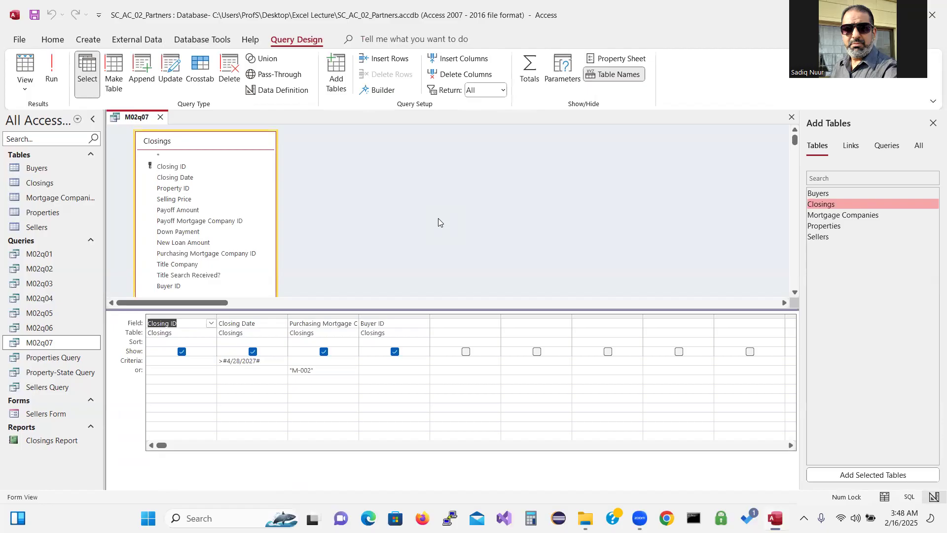
Make M02q07 a delete query and clear all four existing grid columns
{"action": "left_click", "coordinate": [193, 315]}
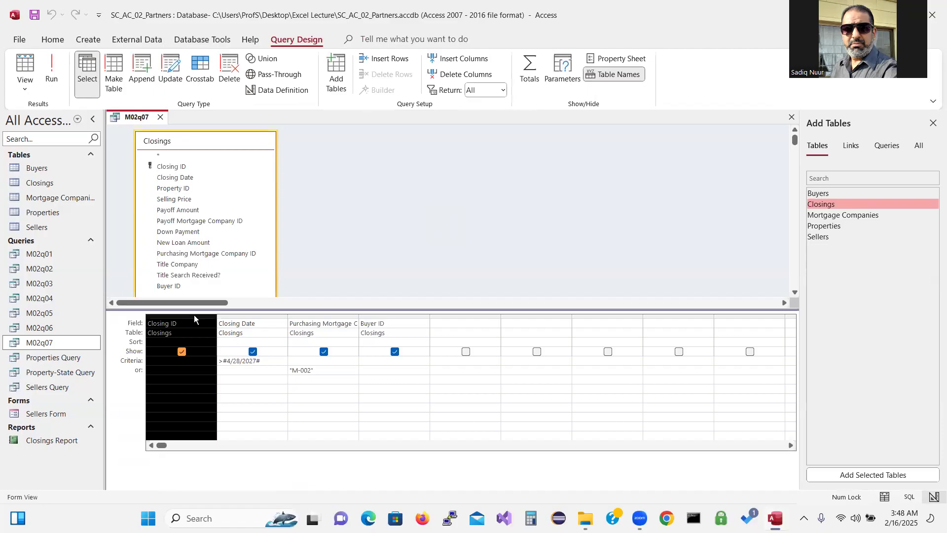
{"action": "left_click", "coordinate": [382, 314], "text": "shift"}
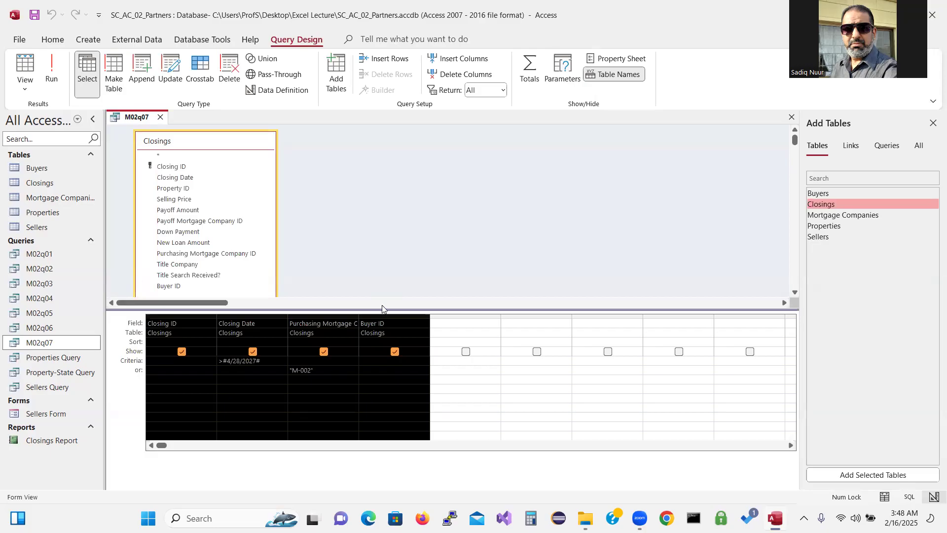
{"action": "left_click", "coordinate": [227, 69]}
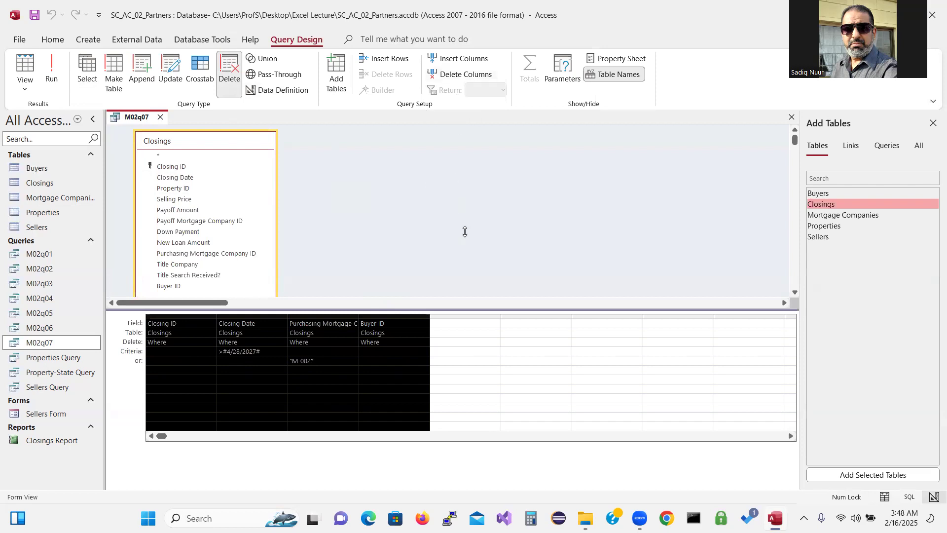
{"action": "key", "text": "Delete"}
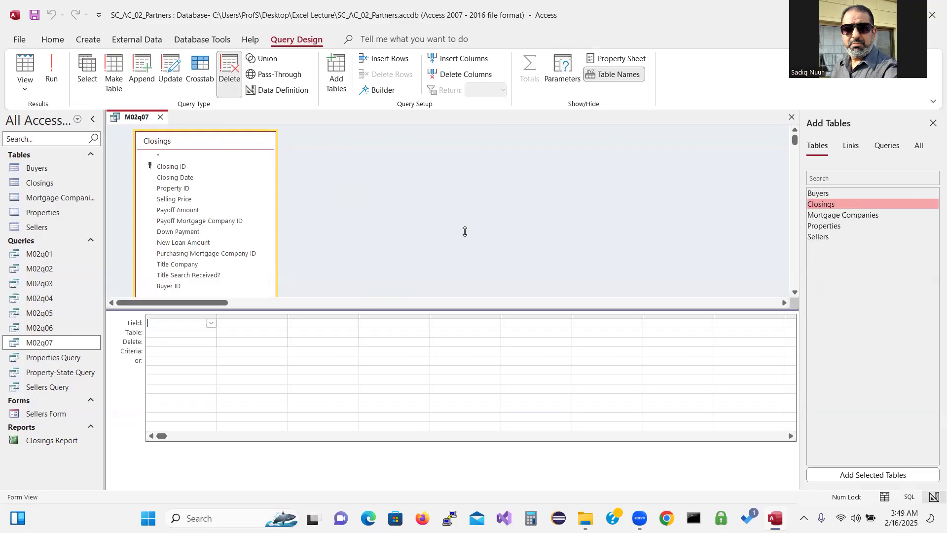
Add Closing ID, New Loan Amount and Purchasing Mortgage Company ID to the grid
{"action": "double_click", "coordinate": [211, 167]}
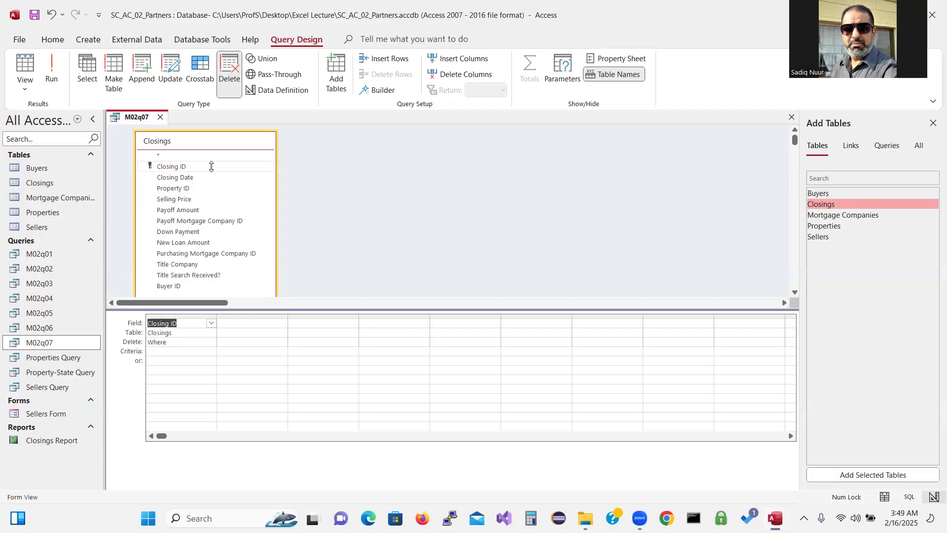
{"action": "double_click", "coordinate": [204, 242]}
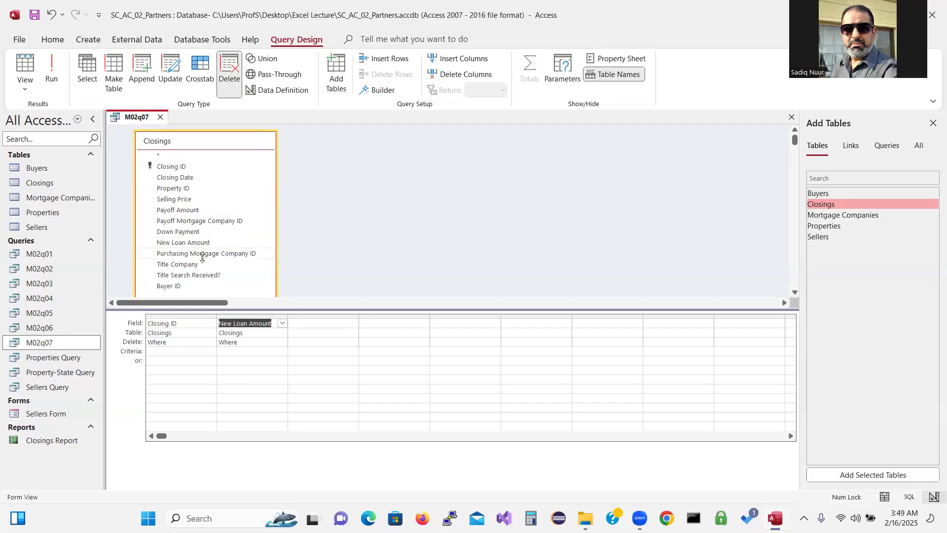
{"action": "double_click", "coordinate": [206, 253]}
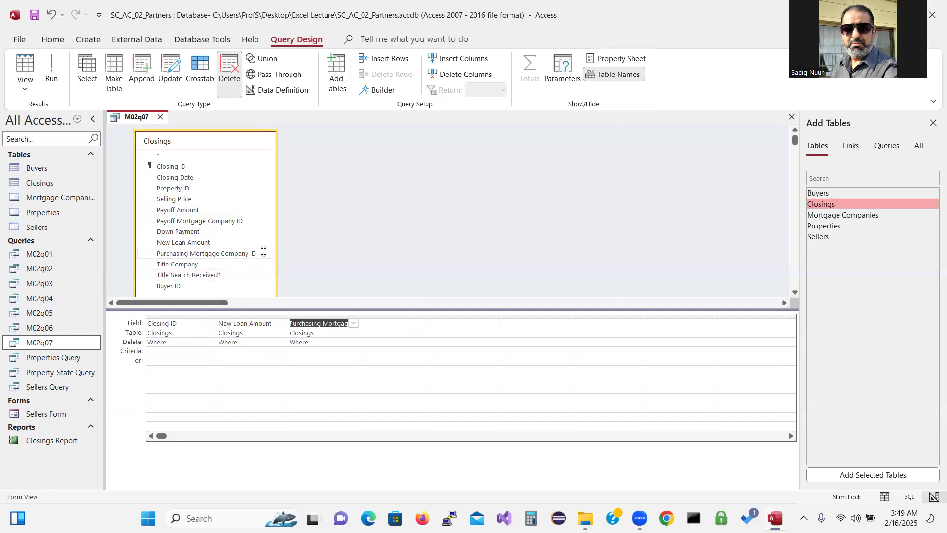
Run the delete query but decline deleting the 4 closing rows
{"action": "left_click", "coordinate": [53, 69]}
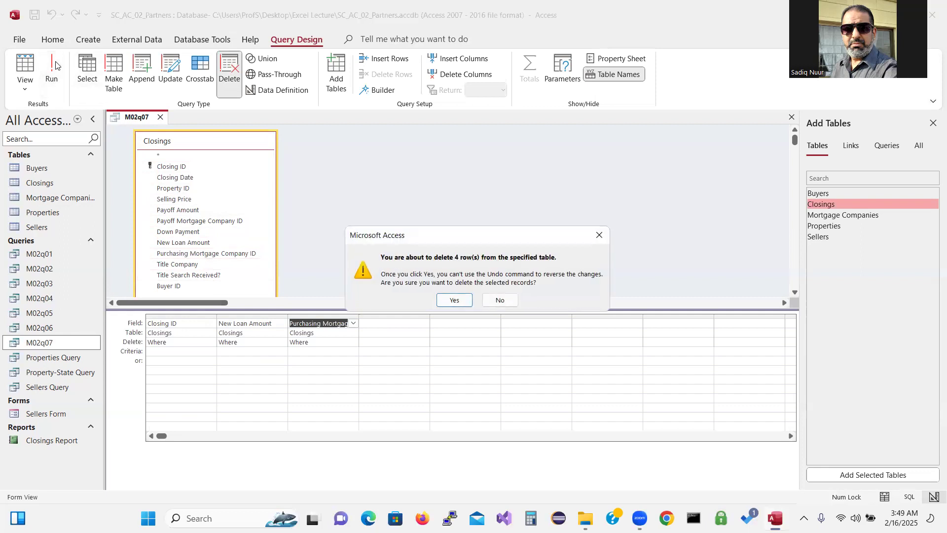
{"action": "left_click_drag", "start_coordinate": [501, 240], "coordinate": [501, 205]}
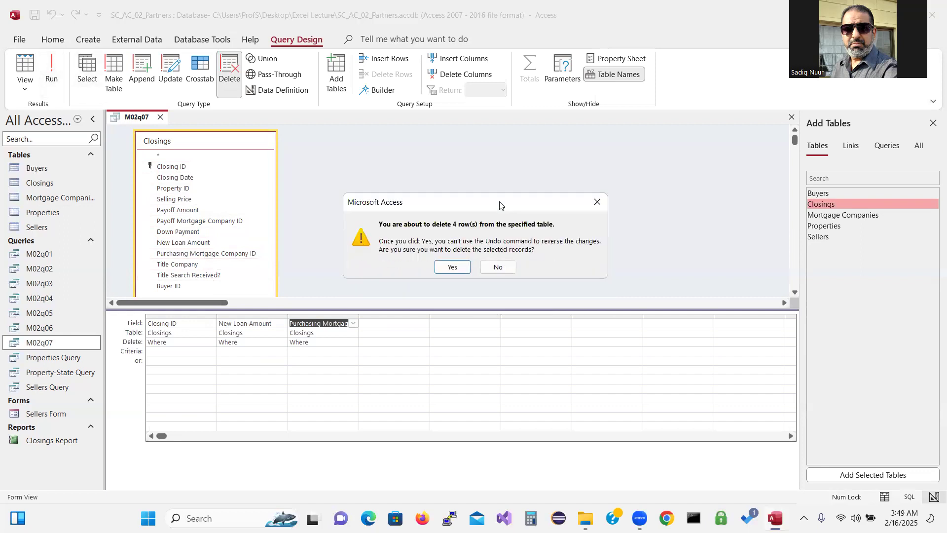
{"action": "left_click", "coordinate": [499, 266]}
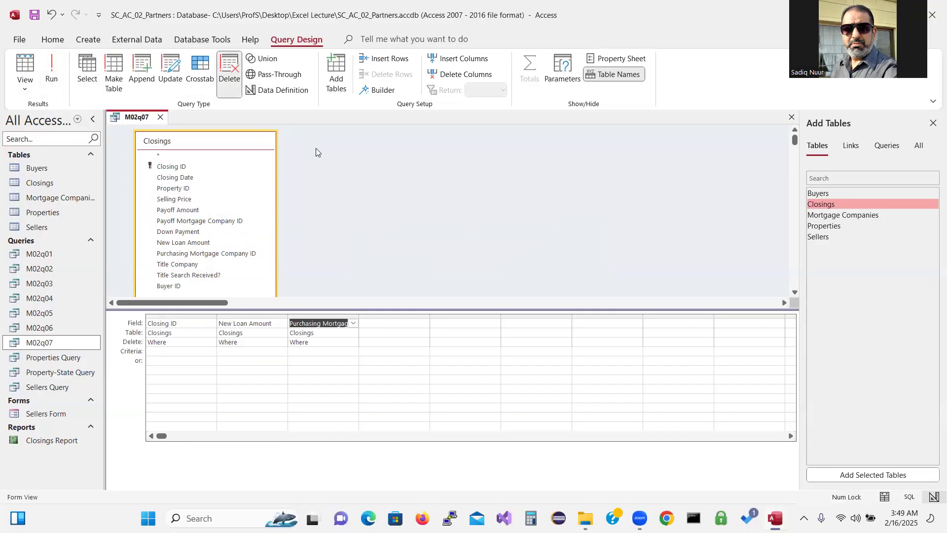
Close M02q07 without saving and reopen it in Design view
{"action": "left_click", "coordinate": [161, 117]}
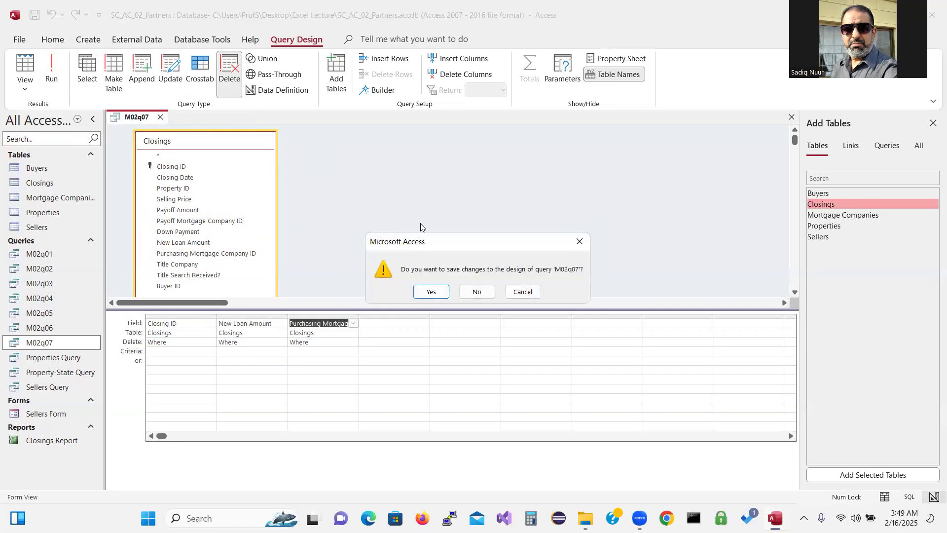
{"action": "left_click", "coordinate": [480, 291]}
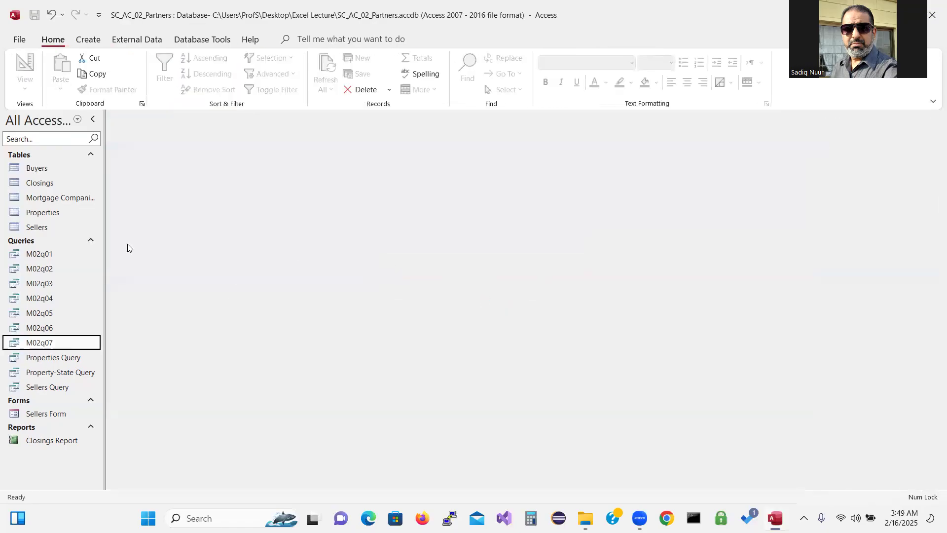
{"action": "double_click", "coordinate": [53, 345]}
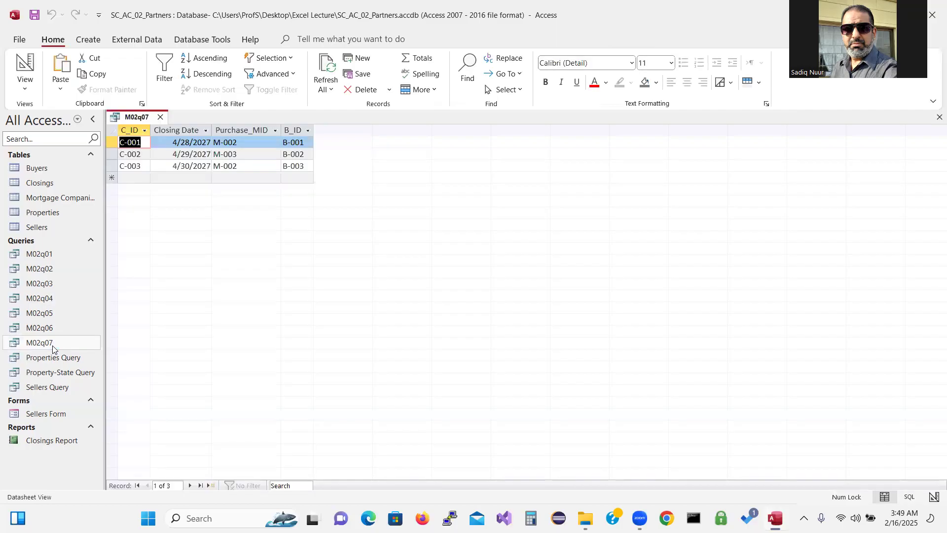
{"action": "left_click", "coordinate": [30, 61]}
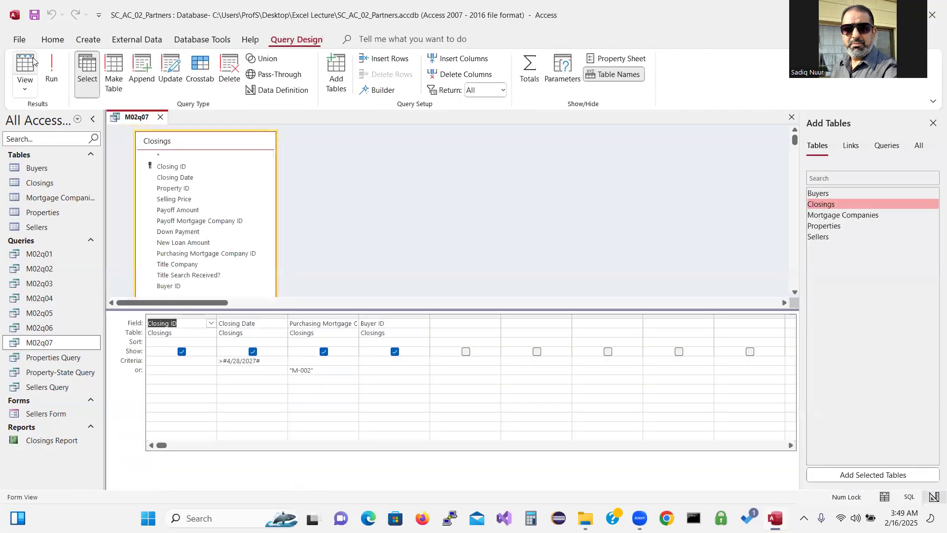
Delete all four existing columns from the M02q07 design grid
{"action": "left_click", "coordinate": [193, 315]}
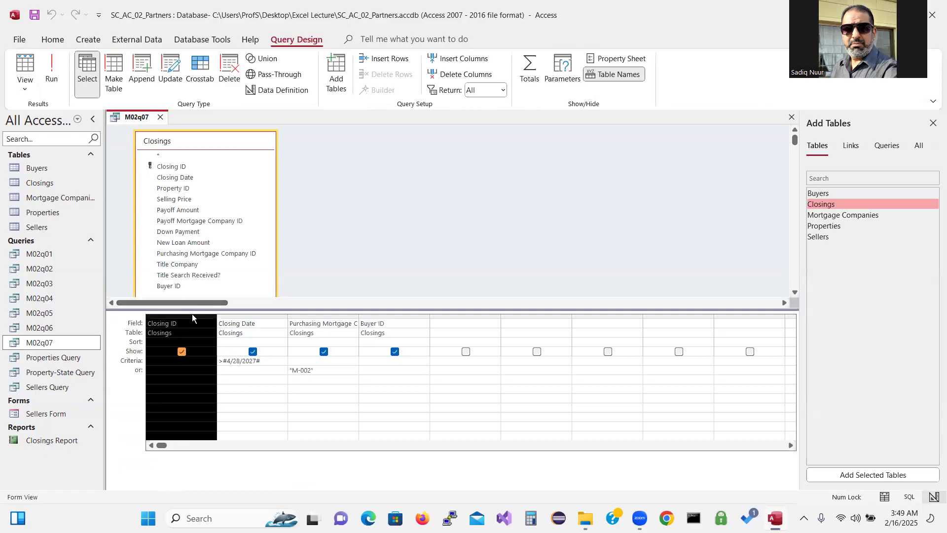
{"action": "left_click", "coordinate": [379, 315], "text": "shift"}
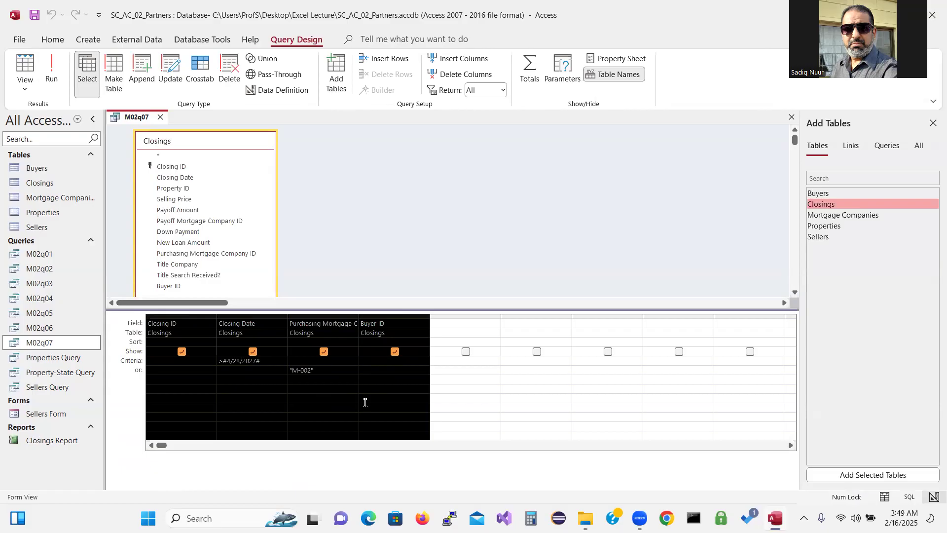
{"action": "left_click", "coordinate": [463, 75]}
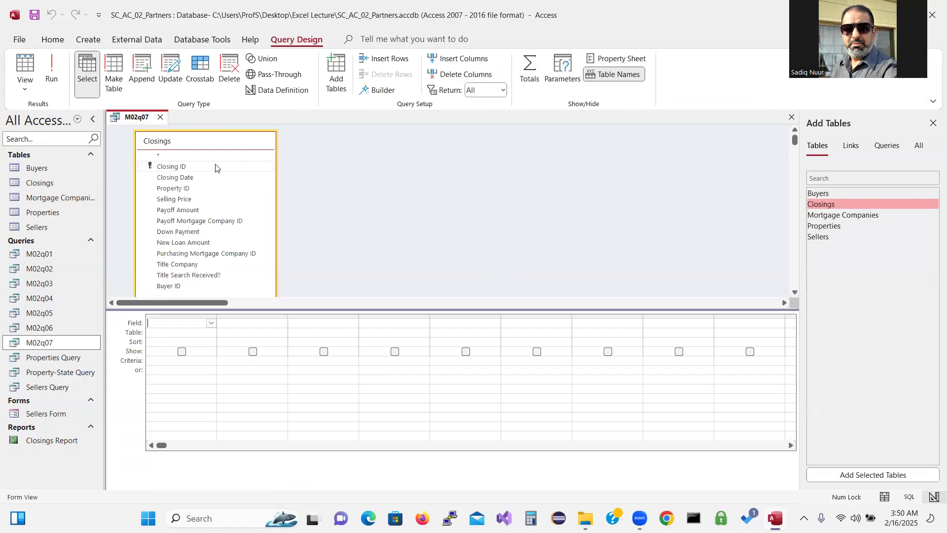
Add Closing ID, New Loan Amount and Purchasing Mortgage Company ID, then run to show four closings
{"action": "double_click", "coordinate": [197, 166]}
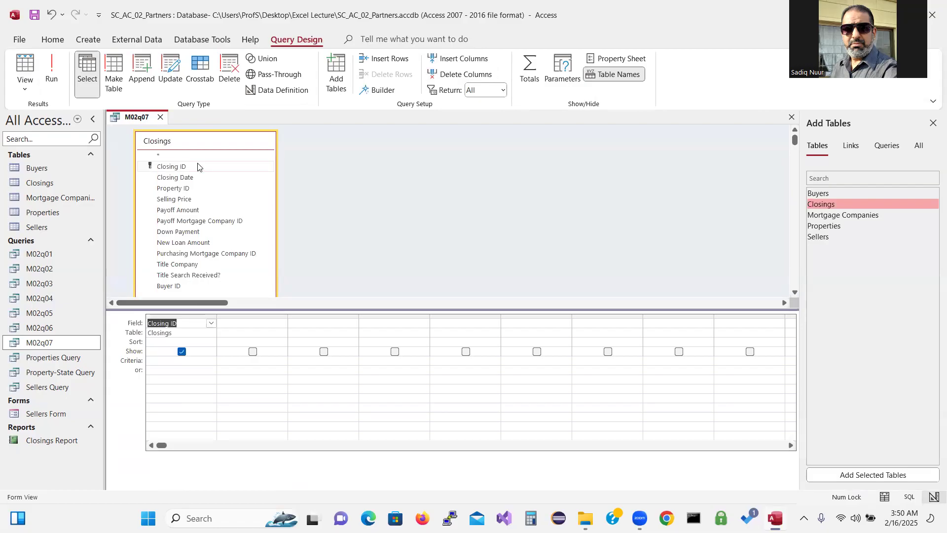
{"action": "double_click", "coordinate": [189, 243]}
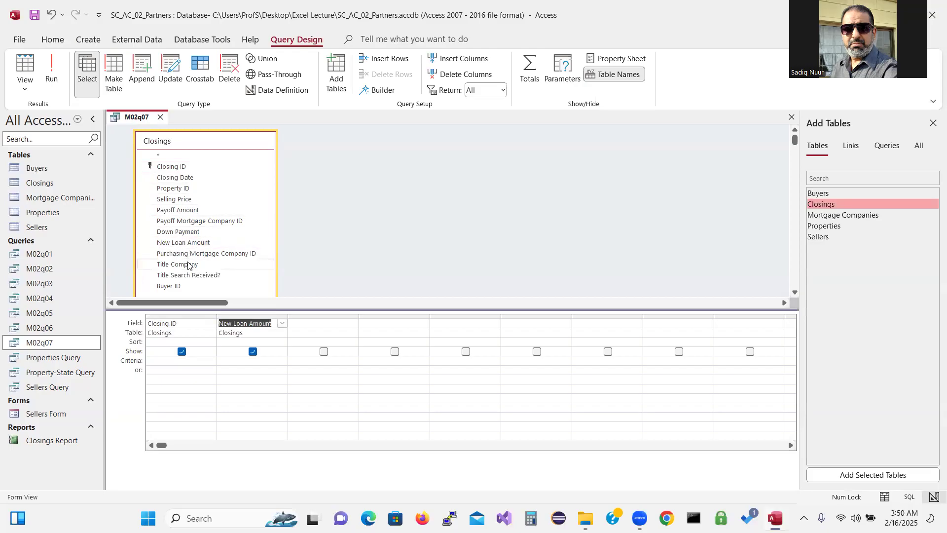
{"action": "double_click", "coordinate": [200, 254]}
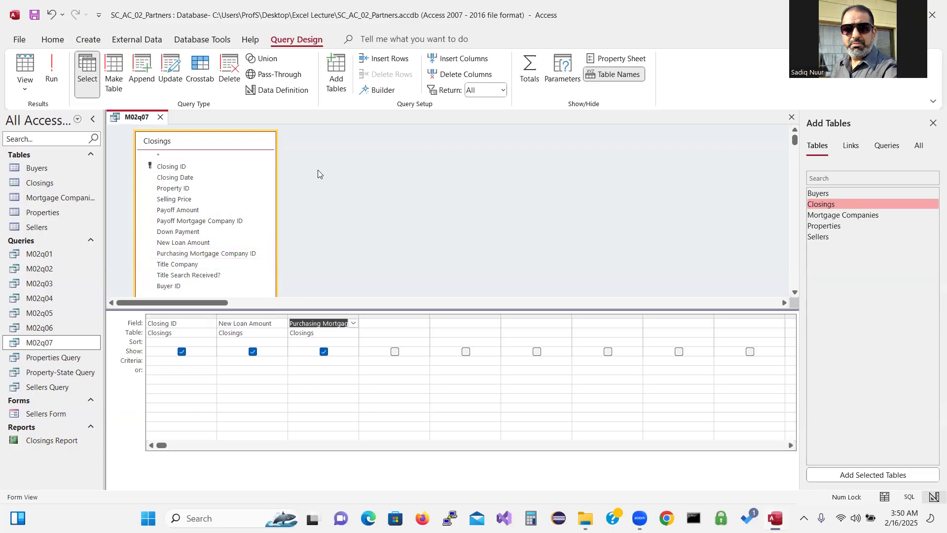
{"action": "left_click", "coordinate": [53, 70]}
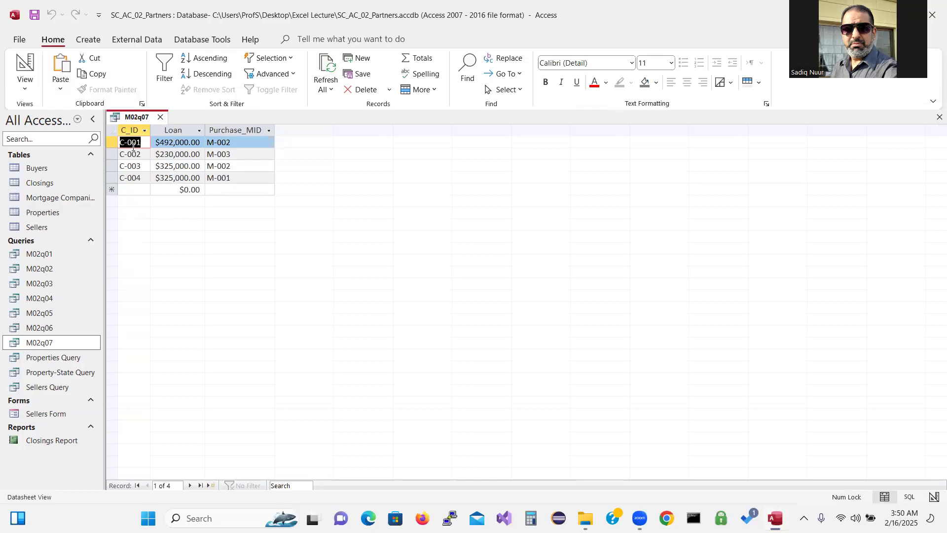
Sort New Loan Amount ascending and run, listing loans from $230,000.00 to $492,000.00
{"action": "left_click", "coordinate": [24, 94]}
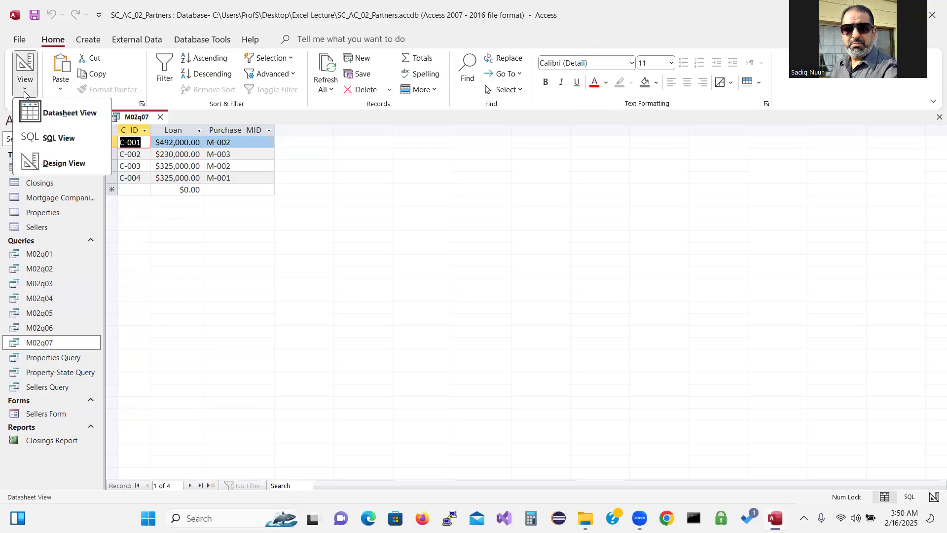
{"action": "left_click", "coordinate": [58, 162]}
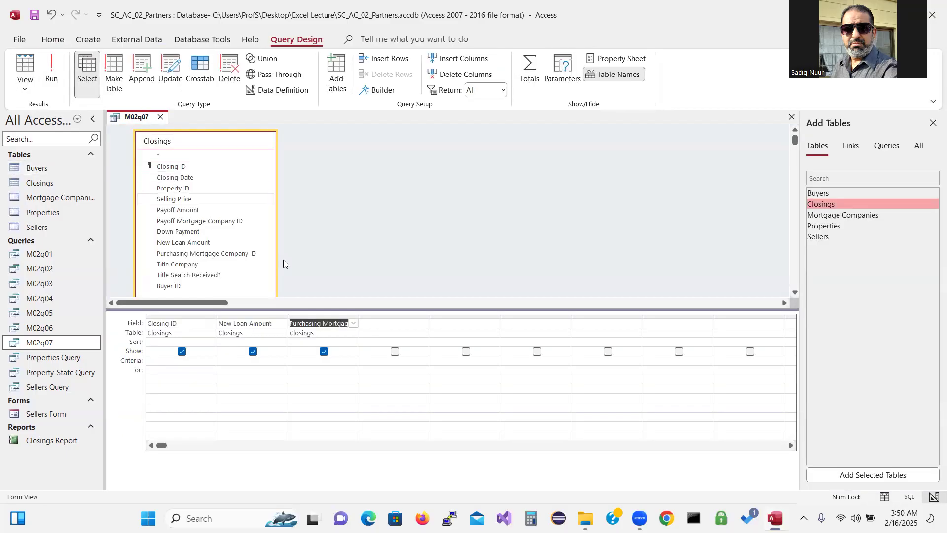
{"action": "left_click", "coordinate": [232, 340]}
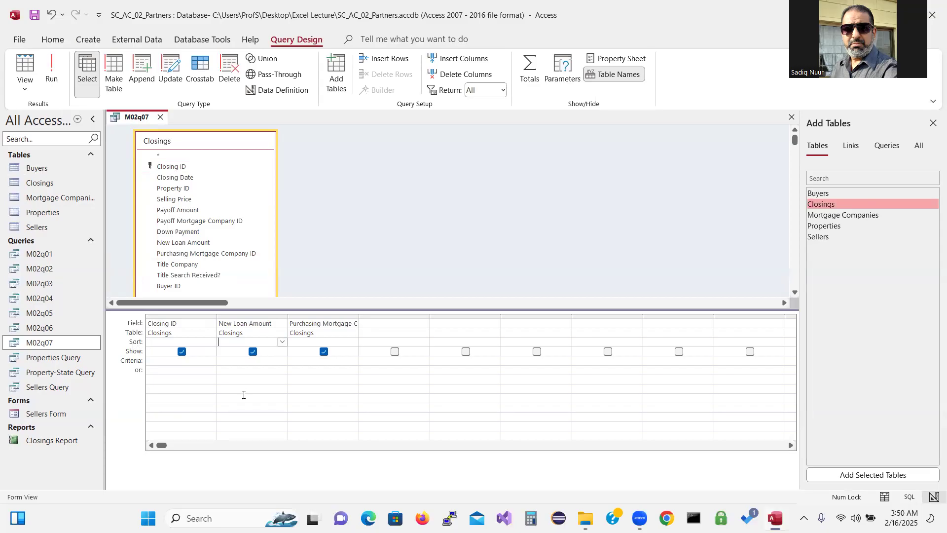
{"action": "left_click", "coordinate": [282, 343]}
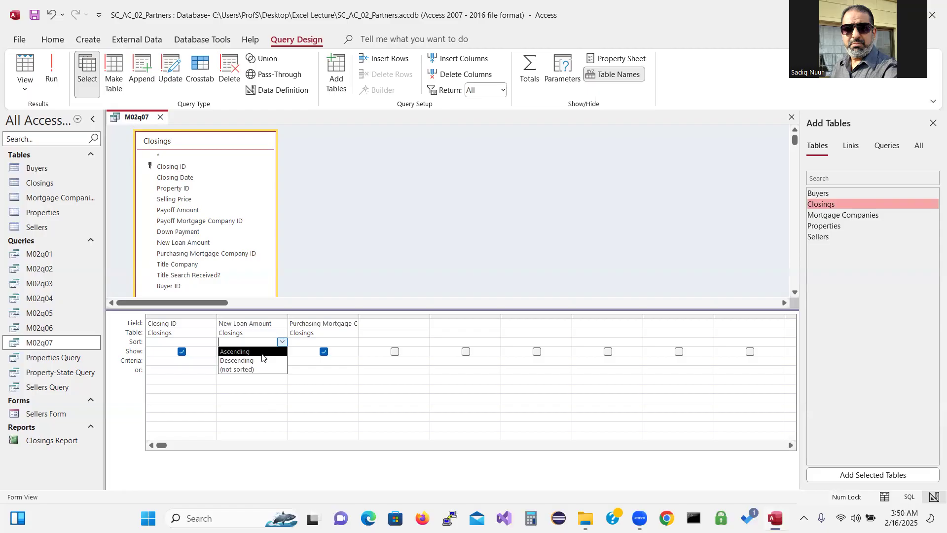
{"action": "left_click", "coordinate": [262, 354]}
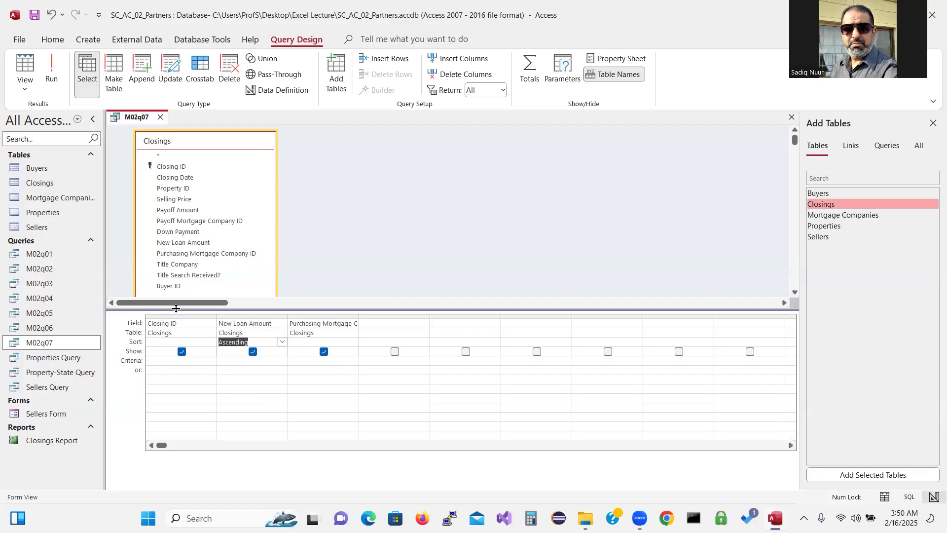
{"action": "left_click", "coordinate": [52, 69]}
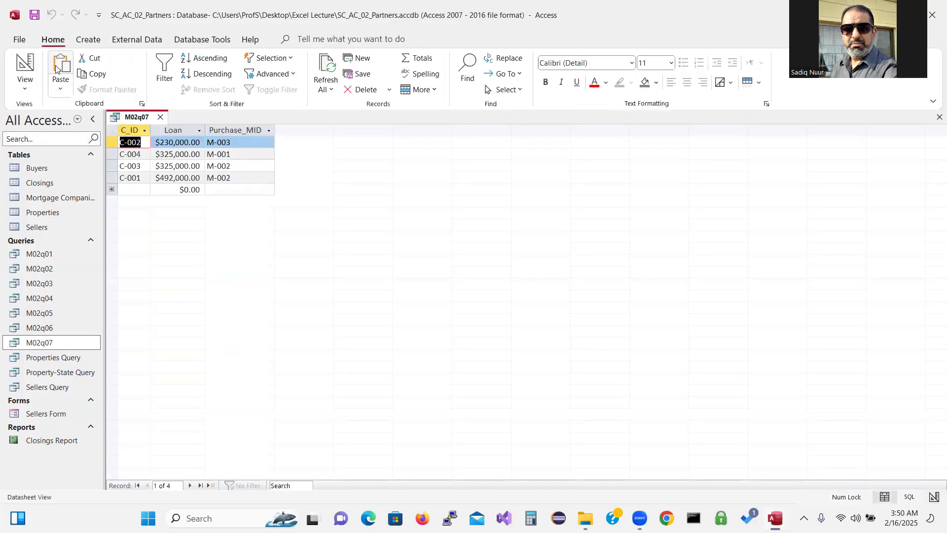
Sort New Loan Amount descending and run the query
{"action": "left_click", "coordinate": [624, 66]}
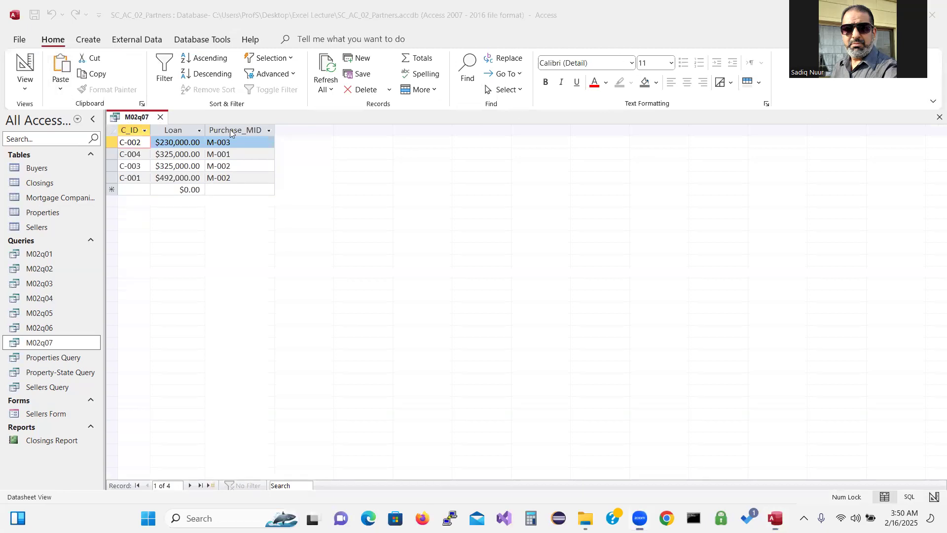
{"action": "mouse_move", "coordinate": [204, 132]}
{"action": "left_mouse_down"}
{"action": "mouse_move", "coordinate": [152, 138]}
{"action": "mouse_move", "coordinate": [179, 149]}
{"action": "mouse_move", "coordinate": [207, 142]}
{"action": "mouse_move", "coordinate": [204, 132]}
{"action": "left_mouse_up"}
{"action": "left_click", "coordinate": [28, 93]}
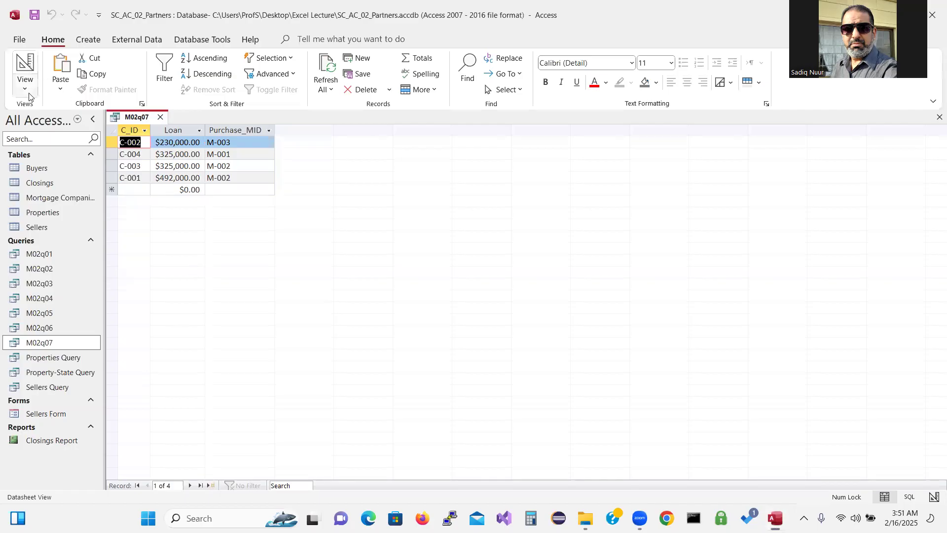
{"action": "left_click", "coordinate": [27, 88]}
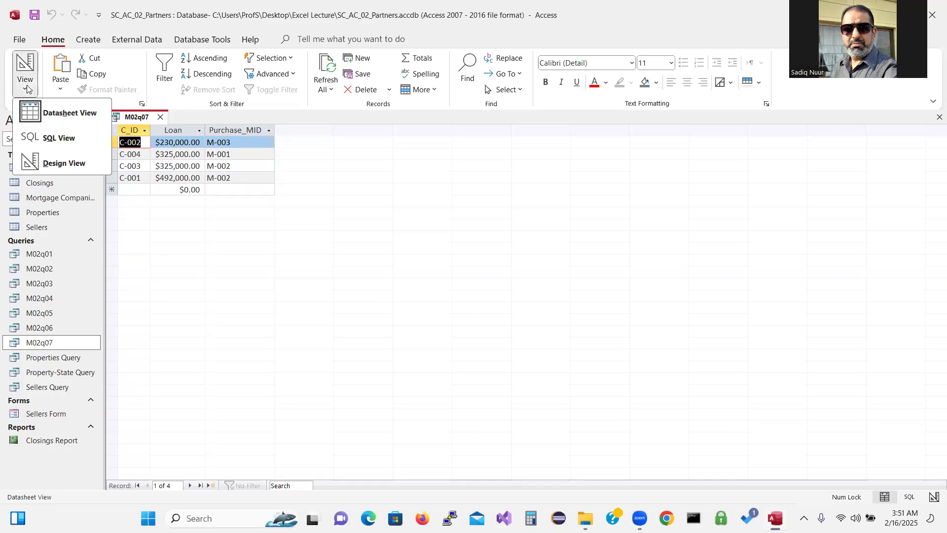
{"action": "left_click", "coordinate": [67, 164]}
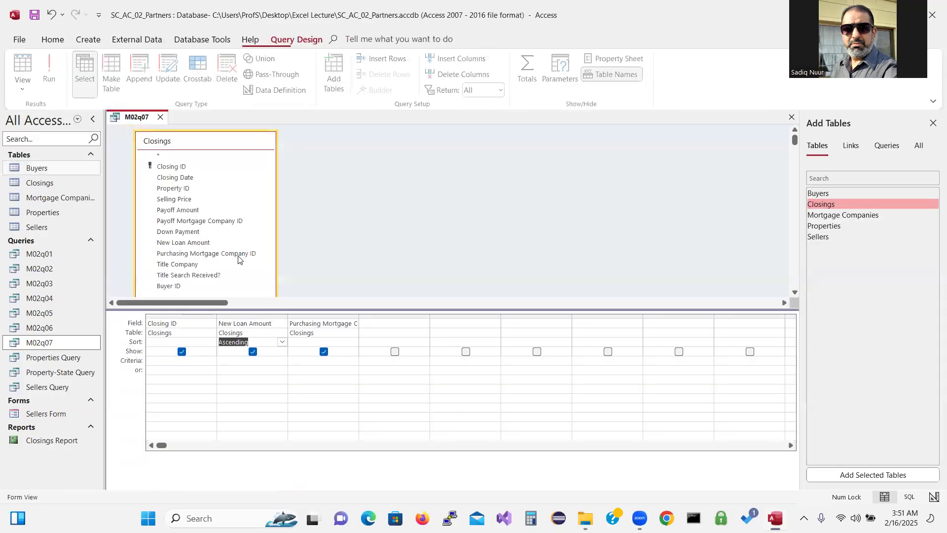
{"action": "left_click", "coordinate": [282, 343]}
{"action": "left_click", "coordinate": [269, 360]}
{"action": "left_click", "coordinate": [52, 72]}
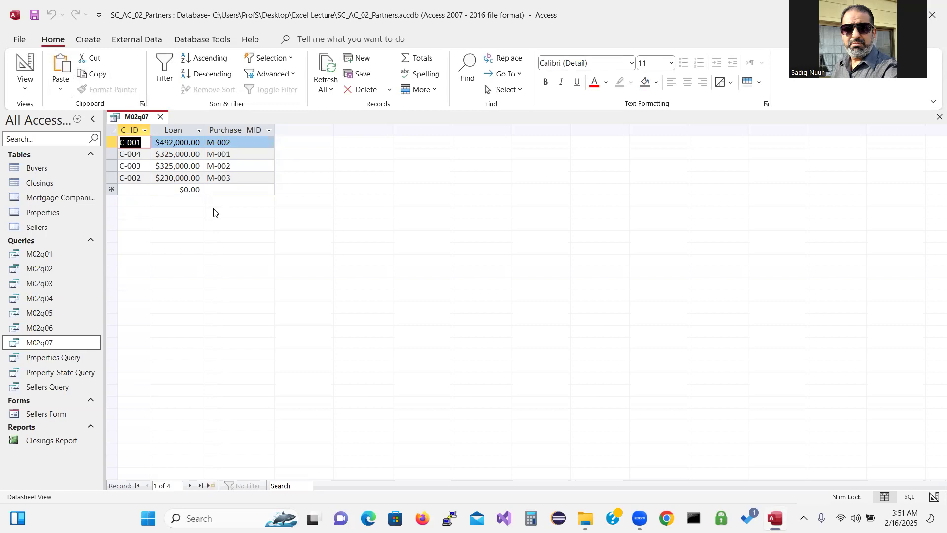
Restore the ascending New Loan Amount sort and run the query again
{"action": "left_click", "coordinate": [26, 69]}
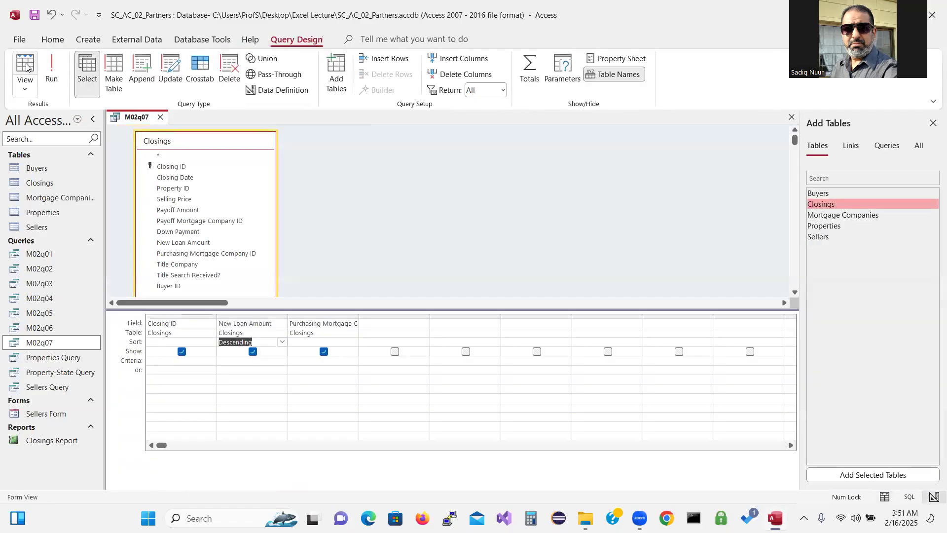
{"action": "left_click", "coordinate": [281, 343]}
{"action": "left_click", "coordinate": [249, 349]}
{"action": "left_click", "coordinate": [54, 75]}
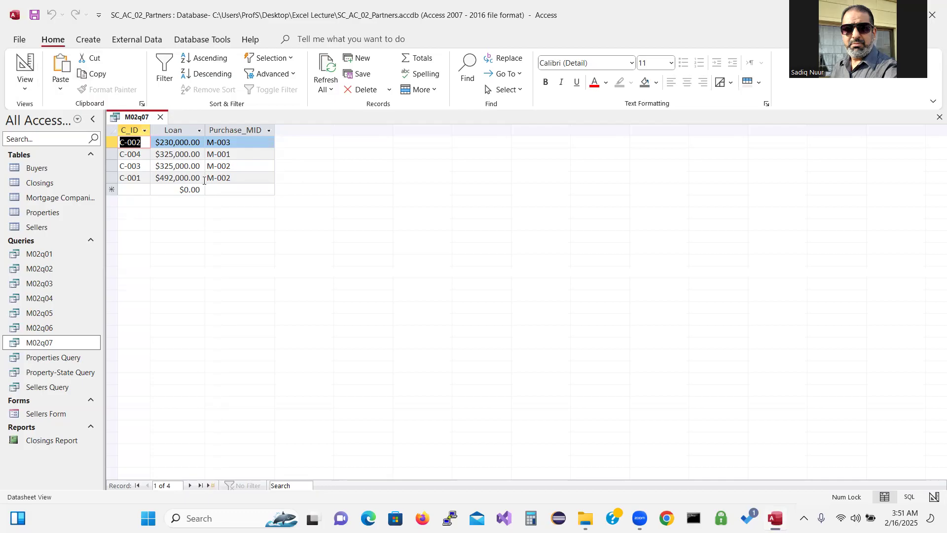
Save a copy of the query as M02q08 using Save Object As
{"action": "left_click", "coordinate": [19, 39]}
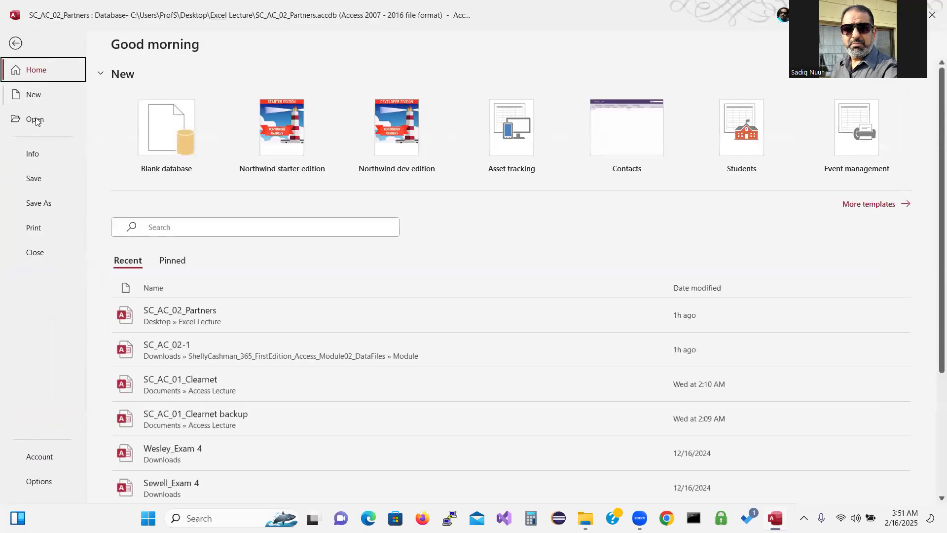
{"action": "left_click", "coordinate": [41, 204]}
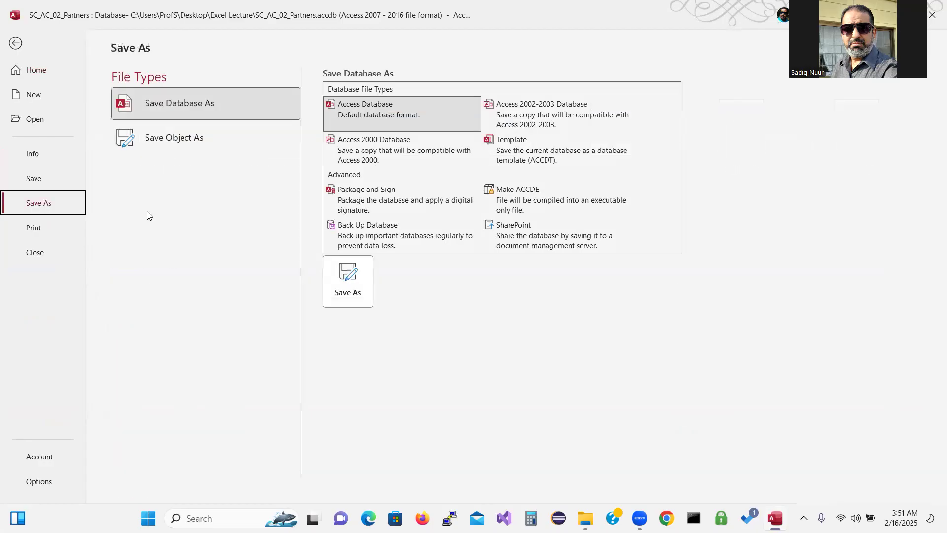
{"action": "left_click", "coordinate": [183, 143]}
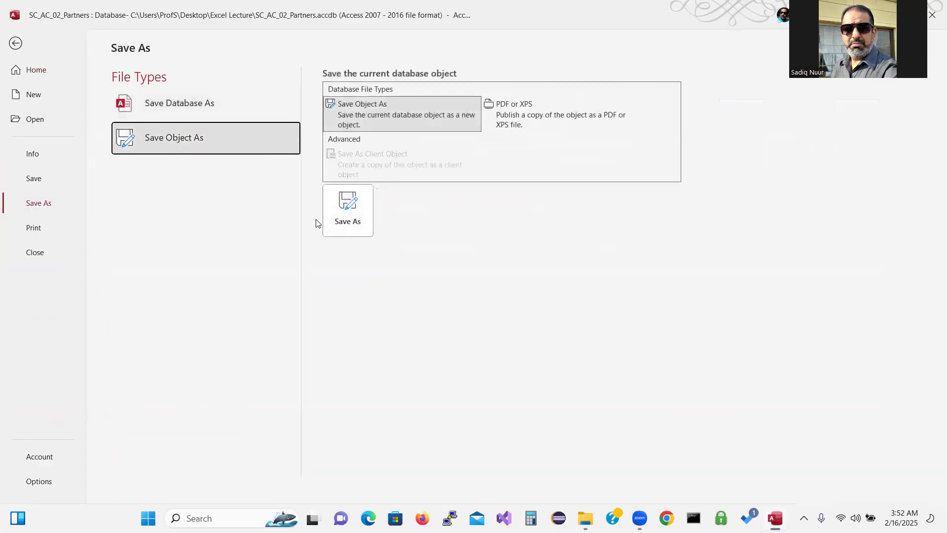
{"action": "left_click", "coordinate": [348, 217]}
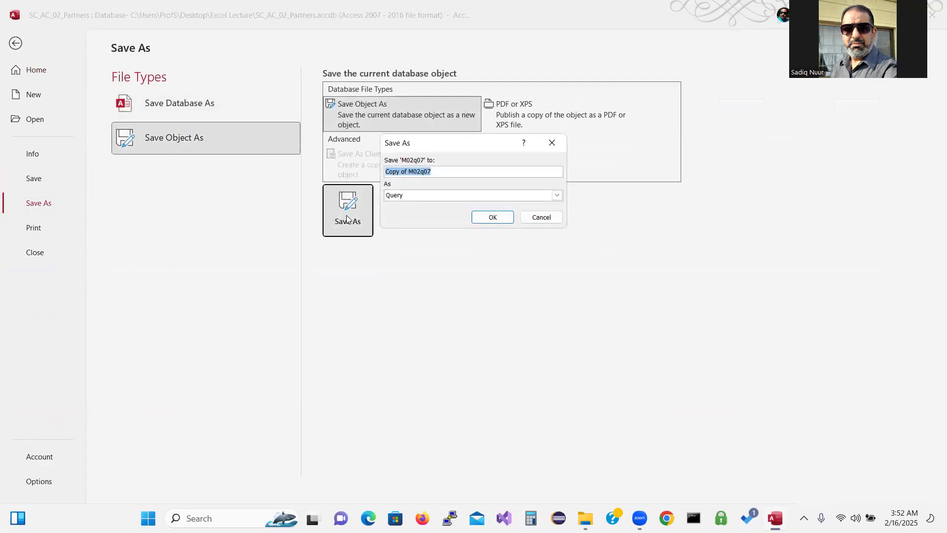
{"action": "left_click", "coordinate": [409, 171]}
{"action": "key", "text": "BackSpace"}
{"action": "key", "text": "BackSpace"}
{"action": "key", "text": "BackSpace"}
{"action": "key", "text": "BackSpace"}
{"action": "key", "text": "BackSpace"}
{"action": "key", "text": "BackSpace"}
{"action": "key", "text": "BackSpace"}
{"action": "key", "text": "BackSpace"}
{"action": "left_click", "coordinate": [424, 171]}
{"action": "key", "text": "BackSpace"}
{"action": "type", "text": "8"}
{"action": "left_click", "coordinate": [493, 217]}
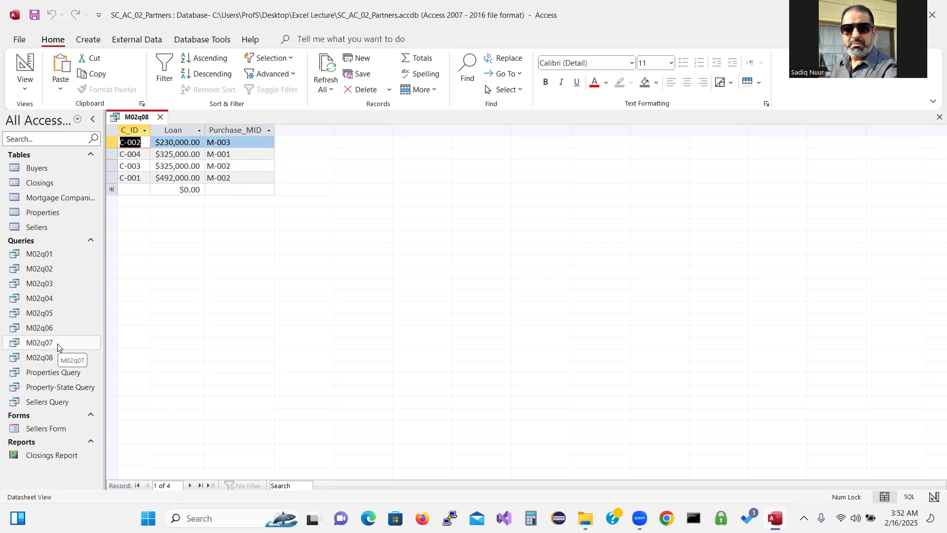
Open the M02q08 query in Design view
{"action": "left_click", "coordinate": [58, 343]}
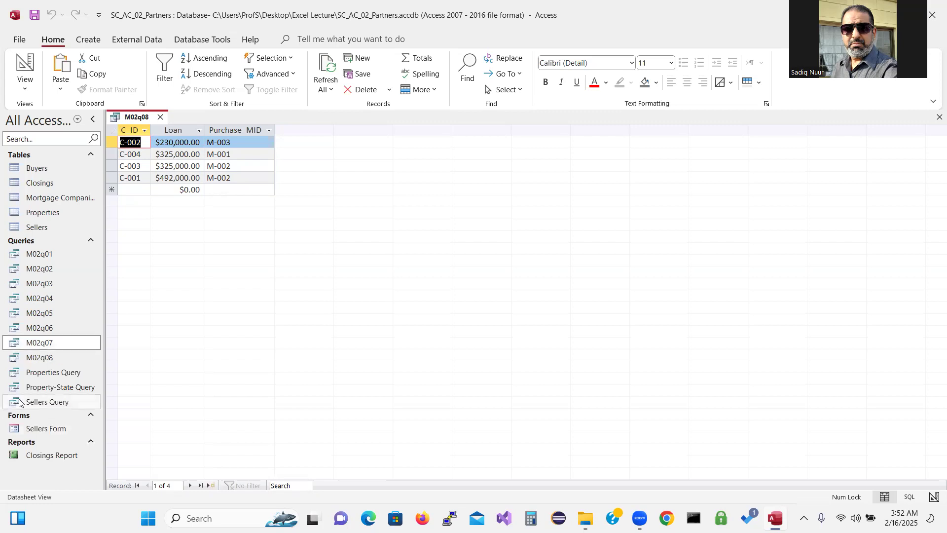
{"action": "left_click", "coordinate": [53, 358]}
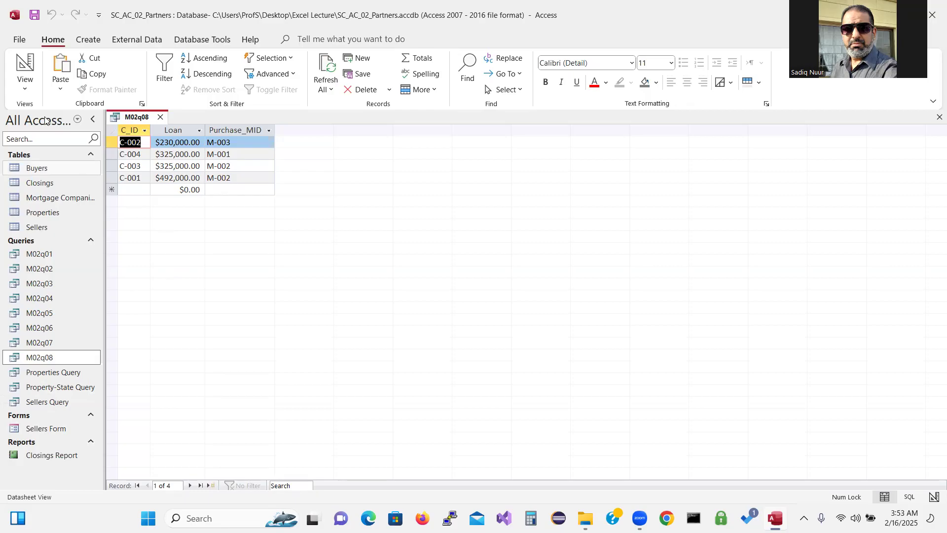
{"action": "left_click", "coordinate": [24, 64]}
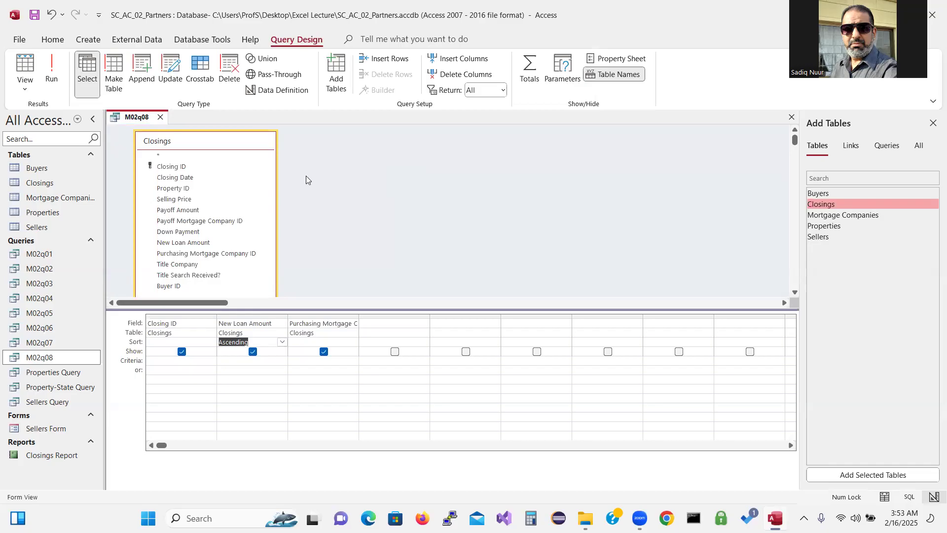
Replace the three grid fields with New Loan Amount and run the query to show four loans
{"action": "left_click", "coordinate": [198, 316]}
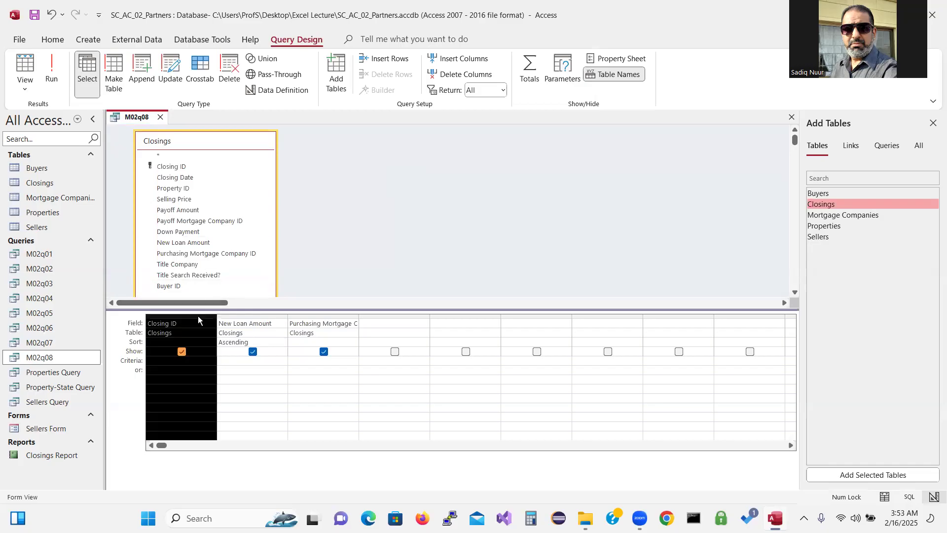
{"action": "left_click", "coordinate": [334, 316], "text": "shift"}
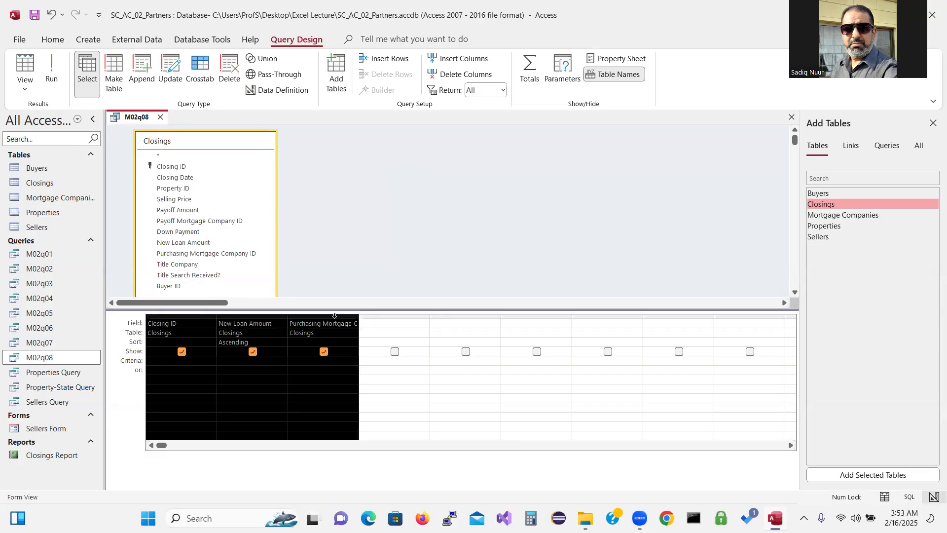
{"action": "key", "text": "Delete"}
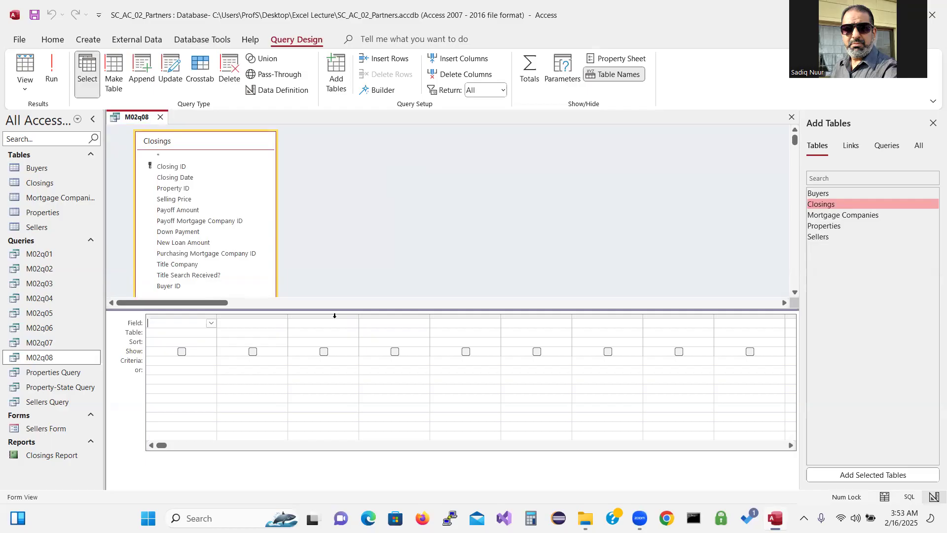
{"action": "double_click", "coordinate": [193, 243]}
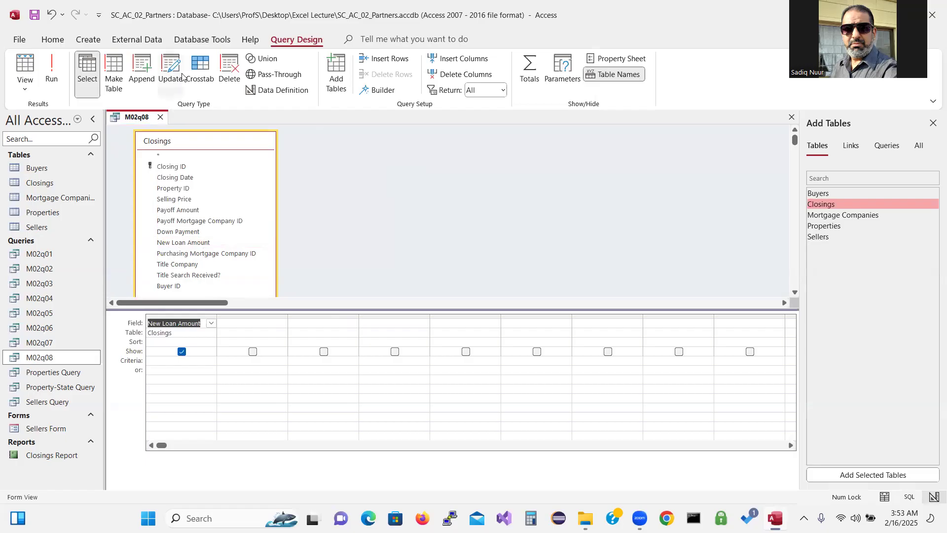
{"action": "left_click", "coordinate": [51, 64]}
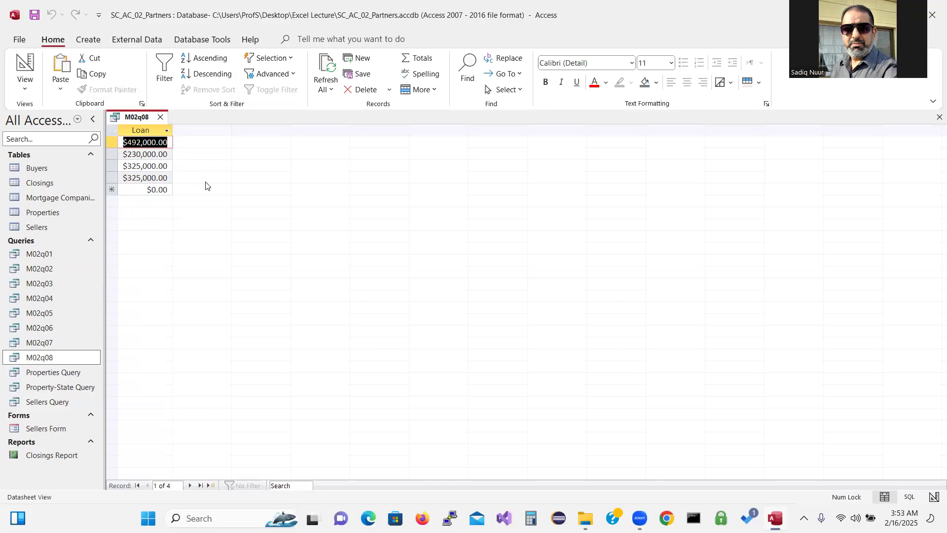
Set the M02q08 query's Unique Values property to Yes in the Property Sheet
{"action": "left_click", "coordinate": [25, 63]}
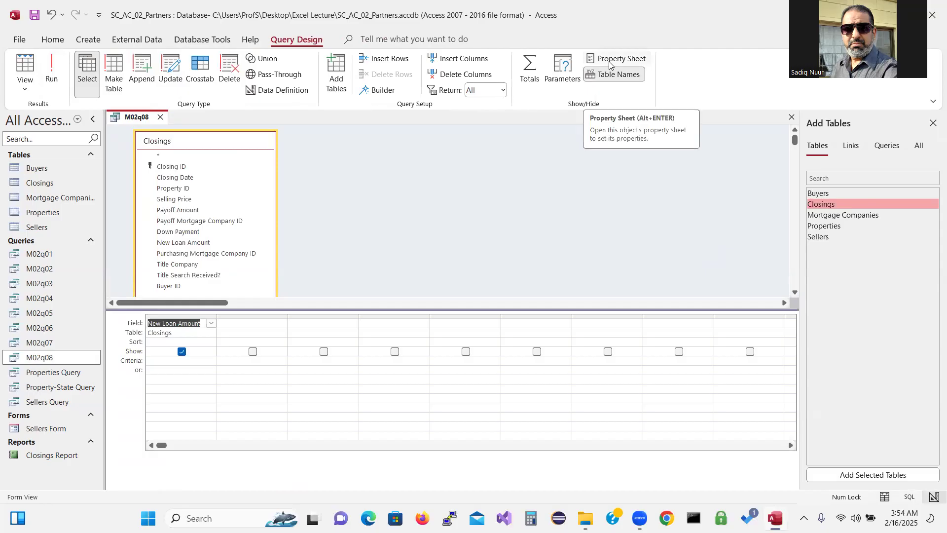
{"action": "key", "text": "ctrl"}
{"action": "key", "text": "ctrl"}
{"action": "key", "text": "ctrl"}
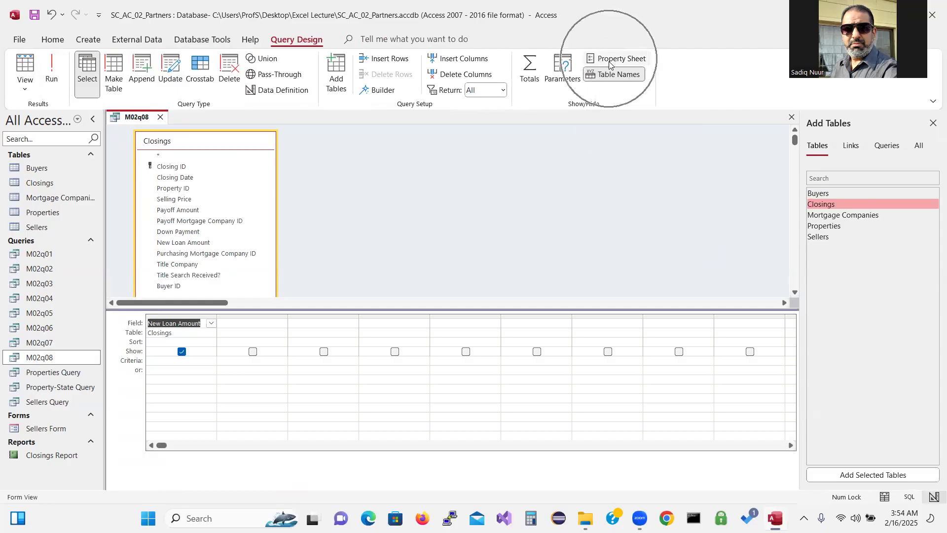
{"action": "left_click", "coordinate": [610, 64]}
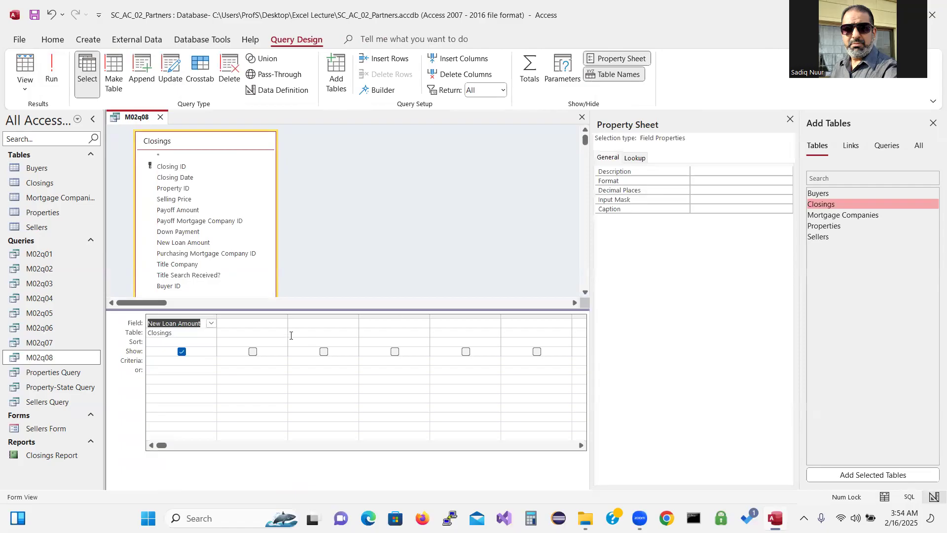
{"action": "left_click", "coordinate": [249, 324]}
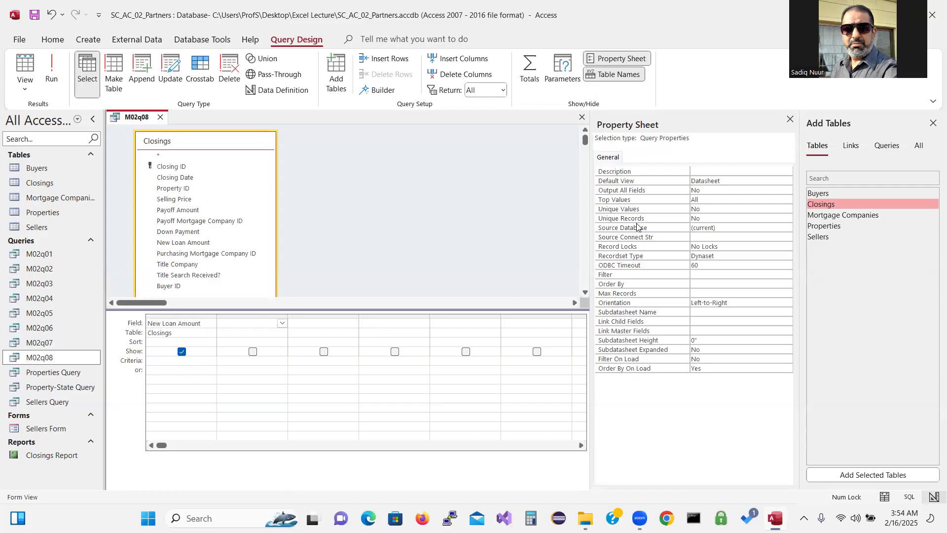
{"action": "left_click", "coordinate": [710, 210]}
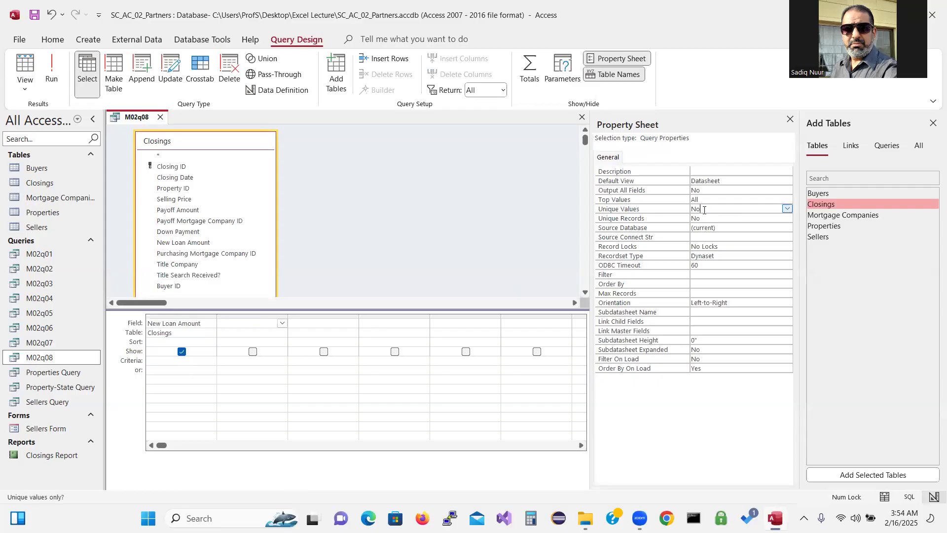
{"action": "left_click", "coordinate": [788, 209]}
{"action": "left_click", "coordinate": [766, 218]}
Run the query to confirm three loans: $230,000.00, $325,000.00 and $492,000.00
{"action": "left_click", "coordinate": [52, 71]}
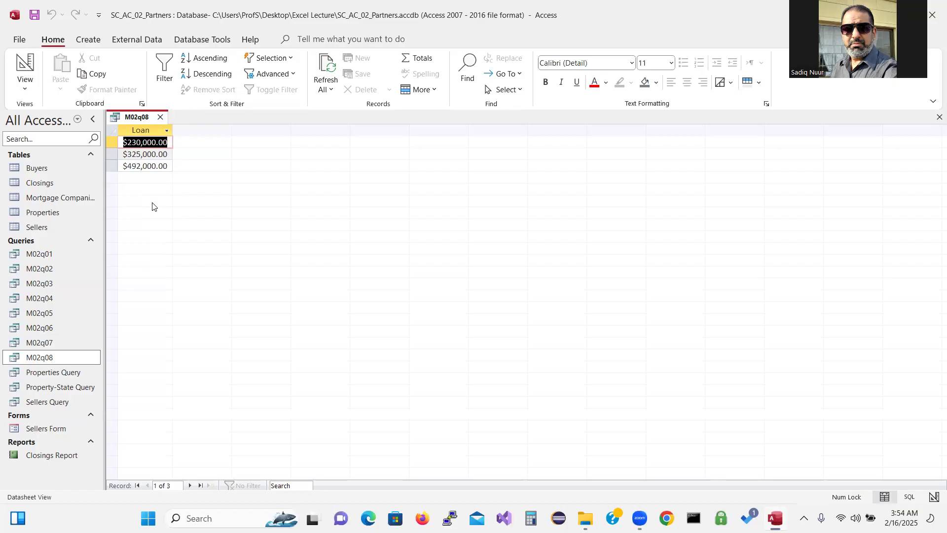
{"action": "left_click", "coordinate": [25, 63]}
{"action": "left_click", "coordinate": [237, 321]}
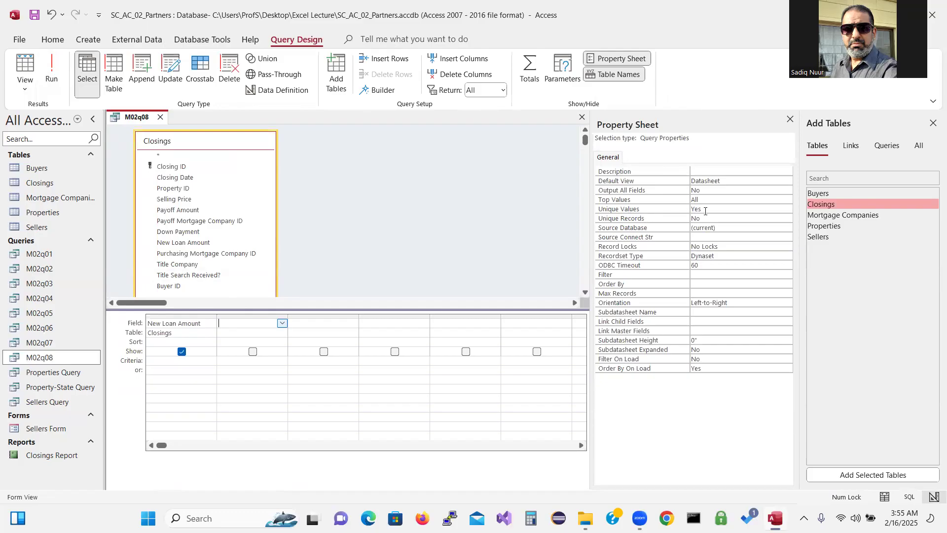
{"action": "left_click", "coordinate": [52, 71]}
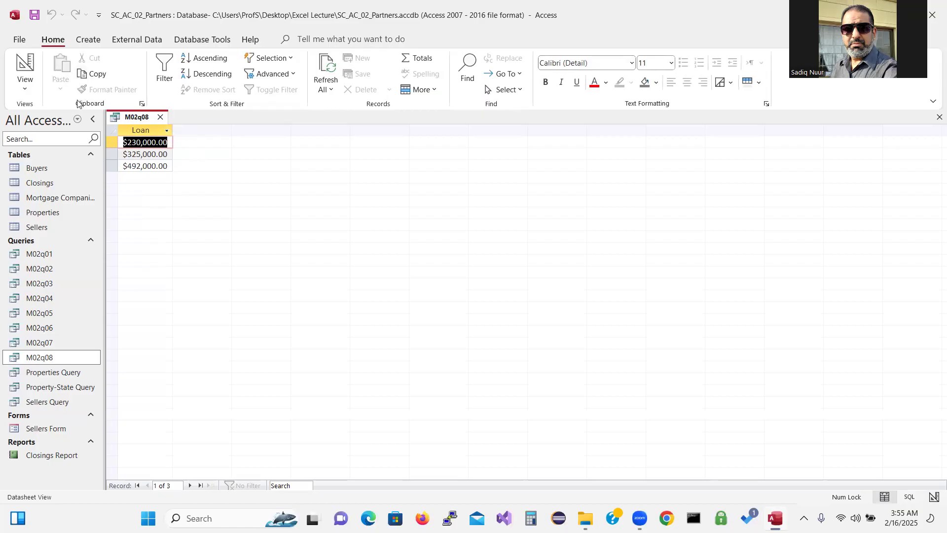
Save a copy of the query with Save Object As under the name M02q09
{"action": "left_click", "coordinate": [20, 39]}
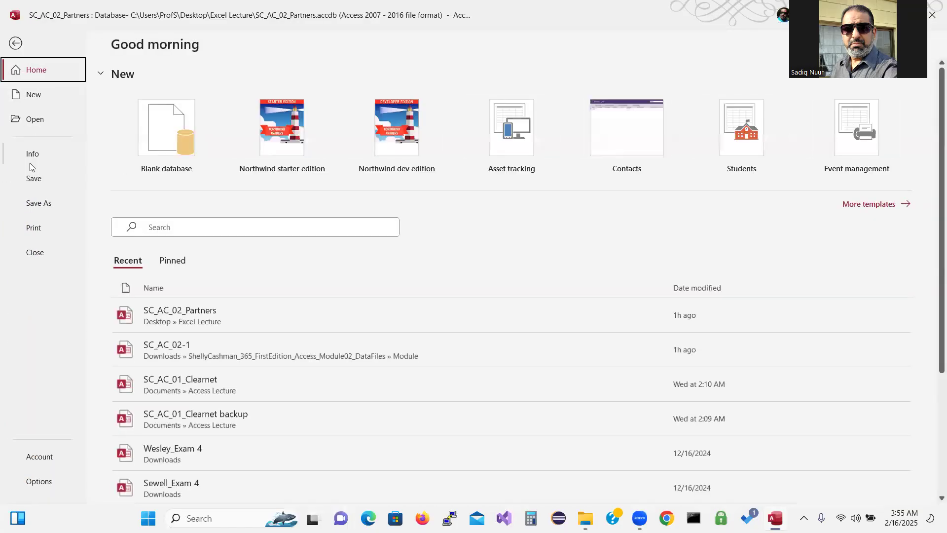
{"action": "left_click", "coordinate": [32, 203]}
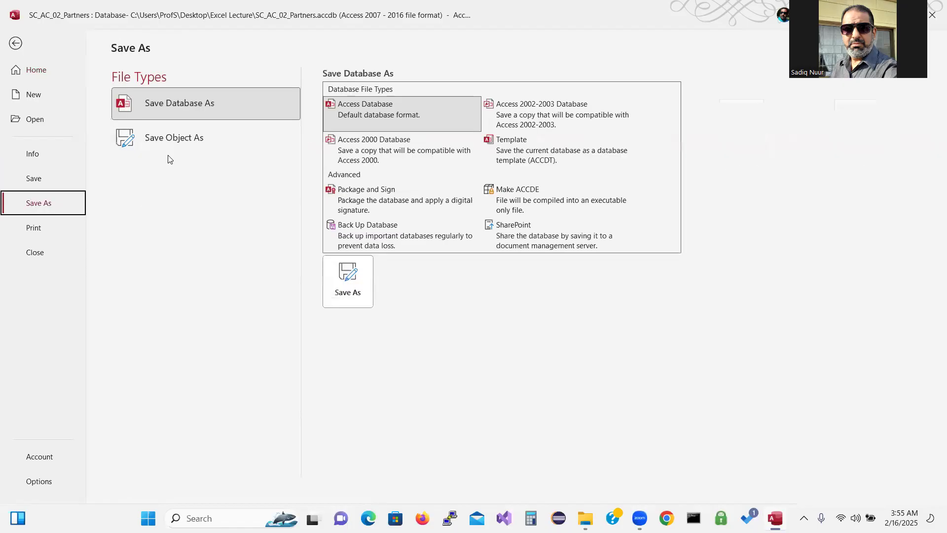
{"action": "left_click", "coordinate": [174, 138]}
{"action": "left_click", "coordinate": [347, 217]}
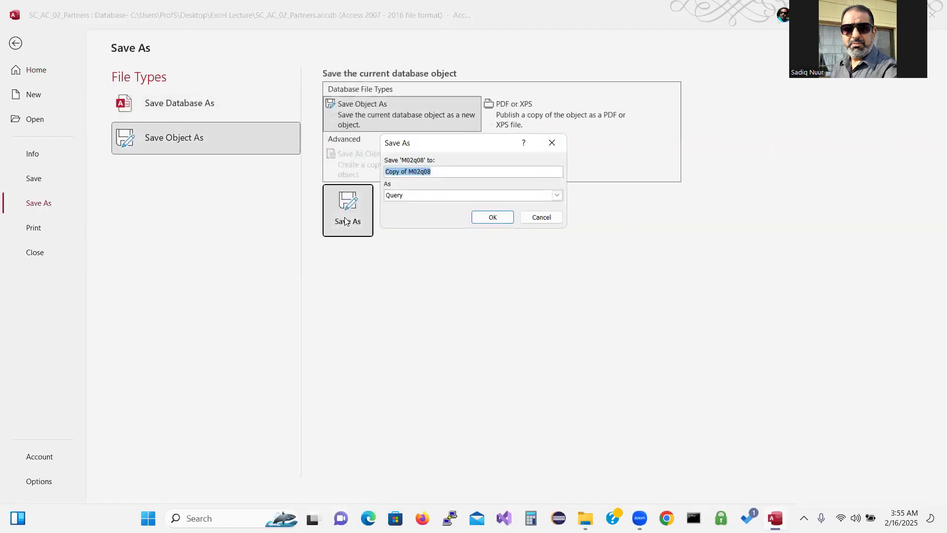
{"action": "left_click", "coordinate": [409, 171]}
{"action": "key", "text": "BackSpace"}
{"action": "key", "text": "BackSpace"}
{"action": "key", "text": "BackSpace"}
{"action": "key", "text": "BackSpace"}
{"action": "key", "text": "BackSpace"}
{"action": "key", "text": "BackSpace"}
{"action": "key", "text": "BackSpace"}
{"action": "key", "text": "BackSpace"}
{"action": "key", "text": "BackSpace"}
{"action": "type", "text": "9"}
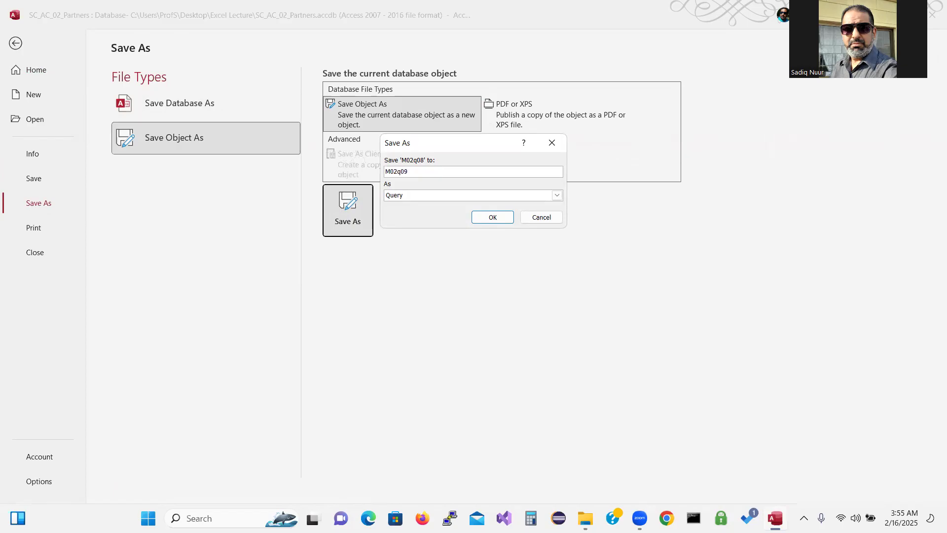
{"action": "left_click", "coordinate": [501, 217]}
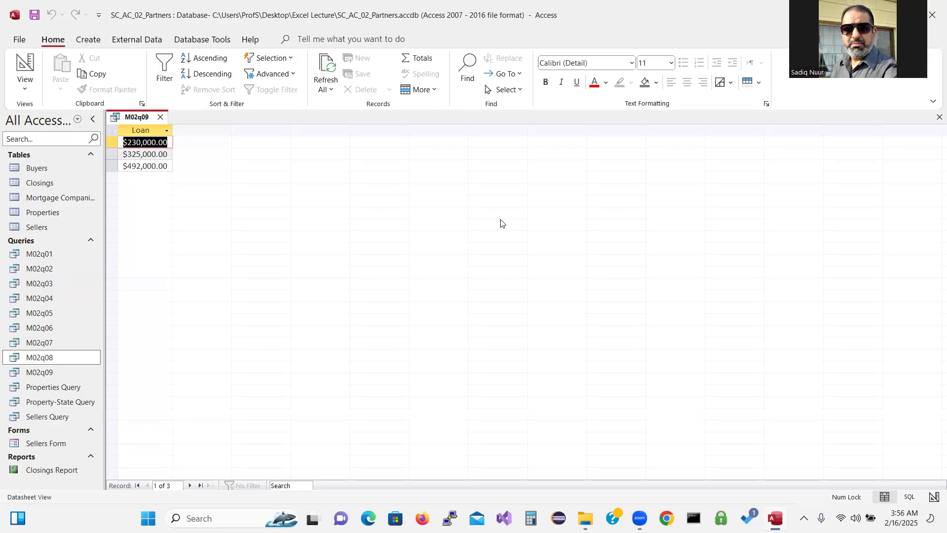
Close M02q09 and start a new design query on the Closings table
{"action": "left_click", "coordinate": [161, 116]}
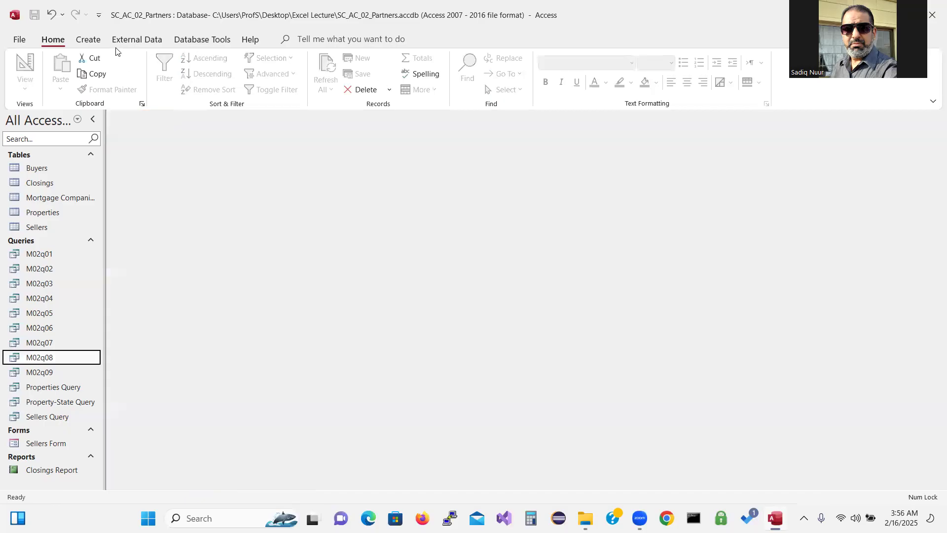
{"action": "left_click", "coordinate": [89, 40]}
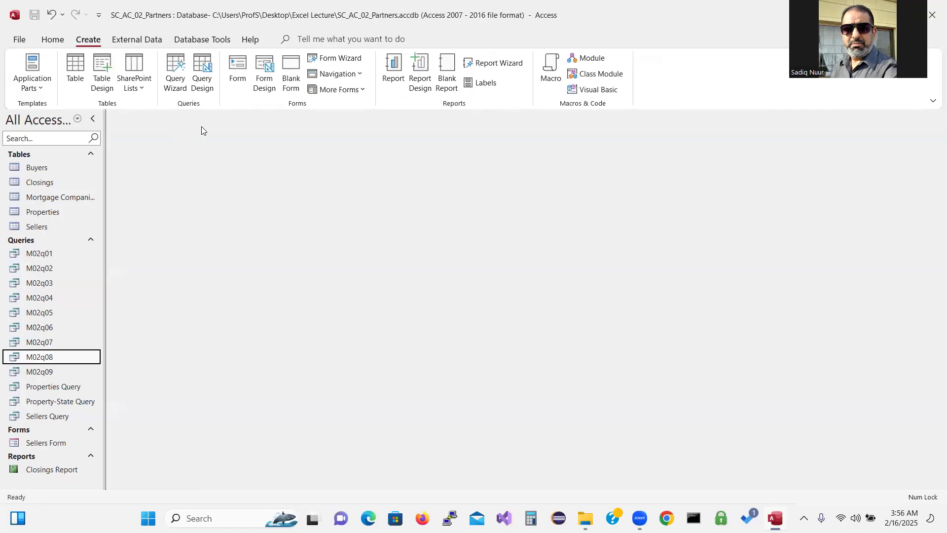
{"action": "left_click", "coordinate": [204, 65]}
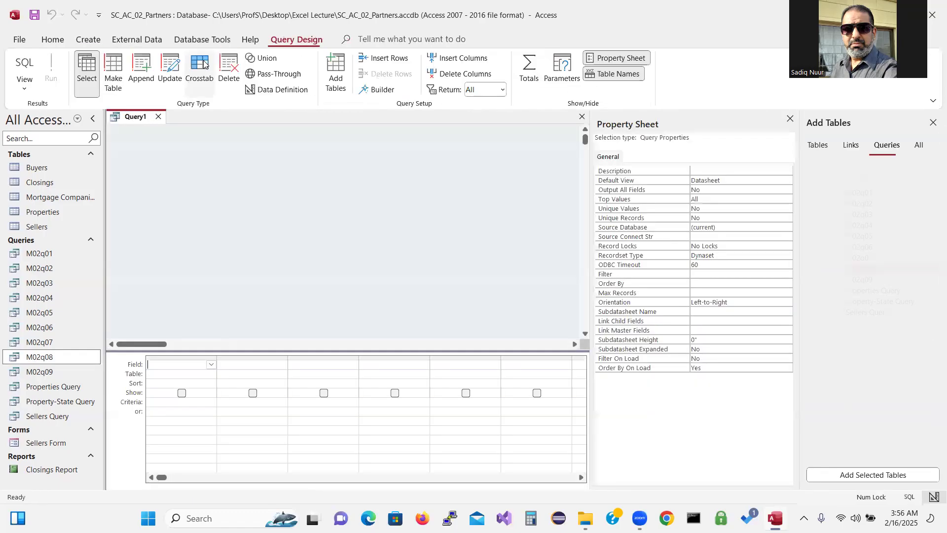
{"action": "left_click", "coordinate": [818, 146]}
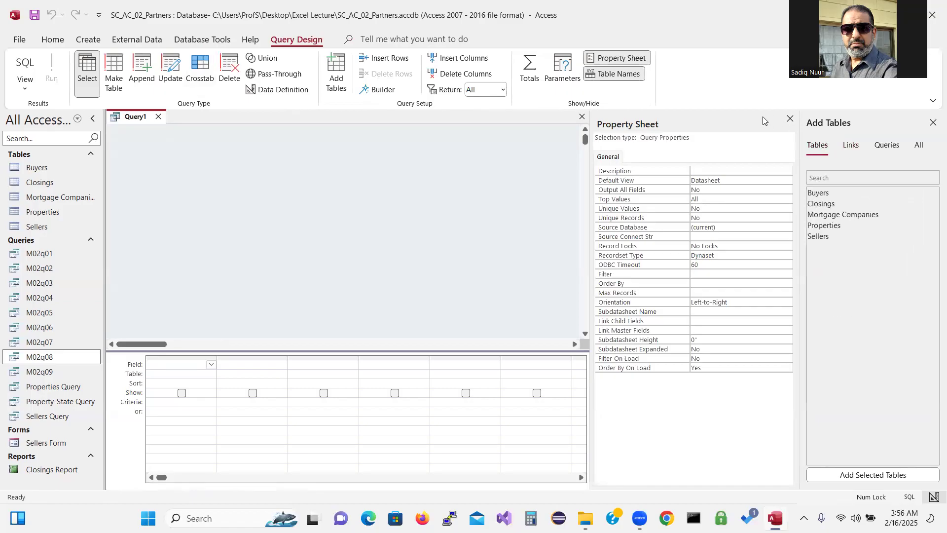
{"action": "left_click", "coordinate": [791, 119]}
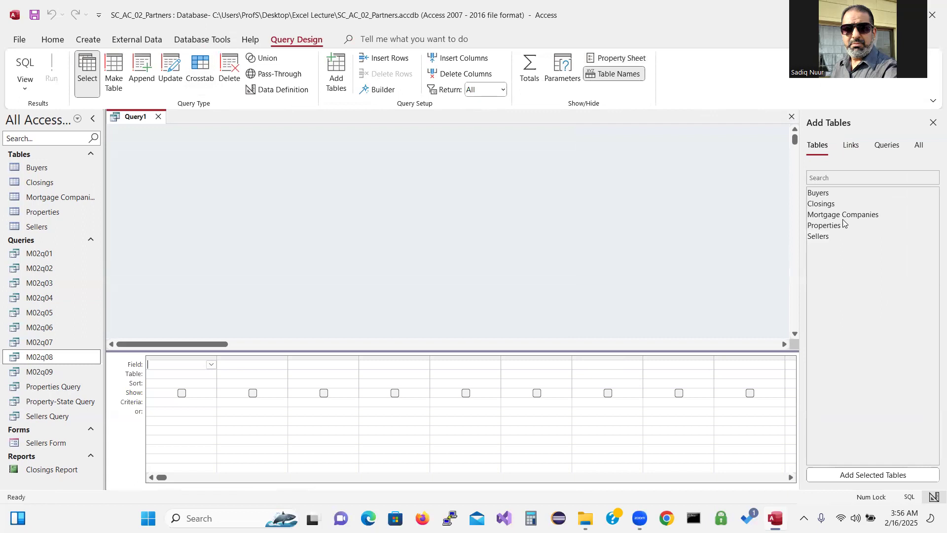
{"action": "double_click", "coordinate": [832, 203]}
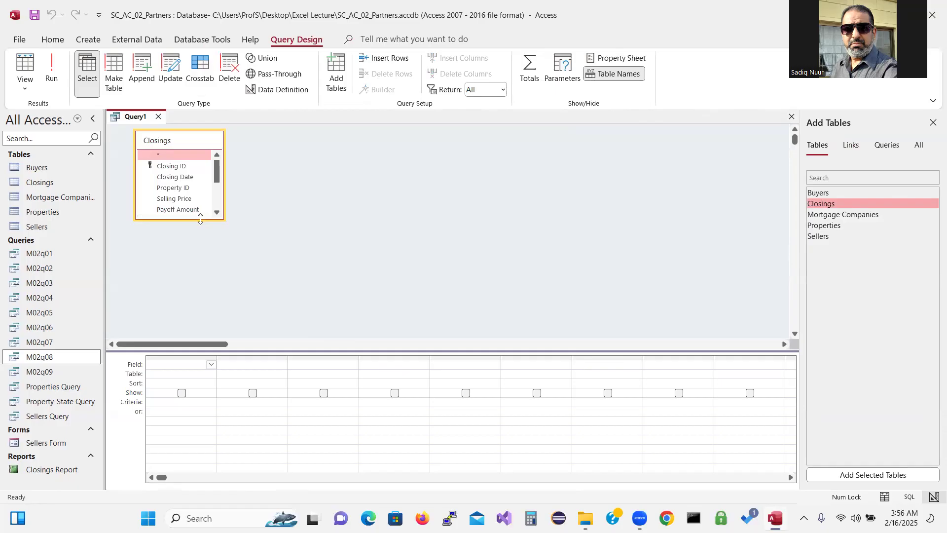
Add Closing ID, Closing Date, Purchasing Mortgage Company ID and New Loan Amount to the grid
{"action": "left_click_drag", "start_coordinate": [200, 218], "coordinate": [201, 298]}
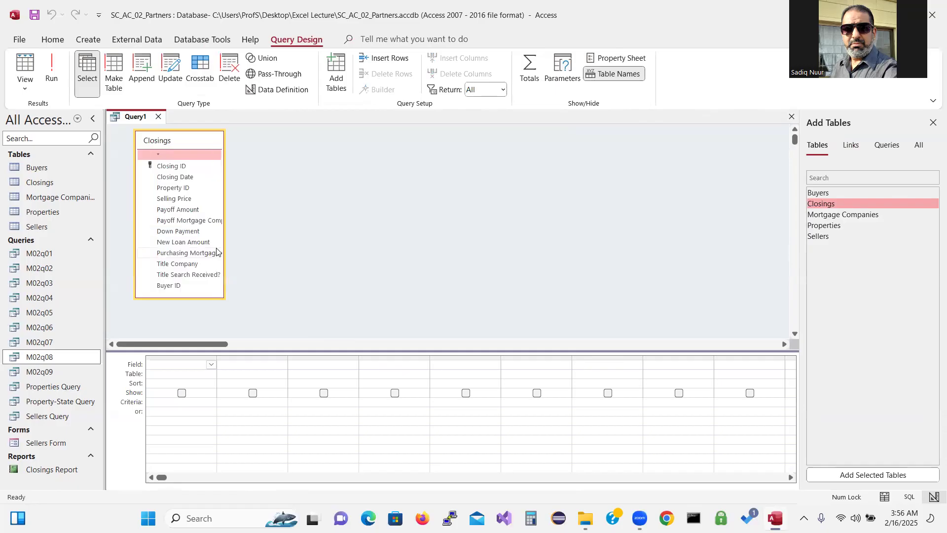
{"action": "left_click", "coordinate": [225, 241]}
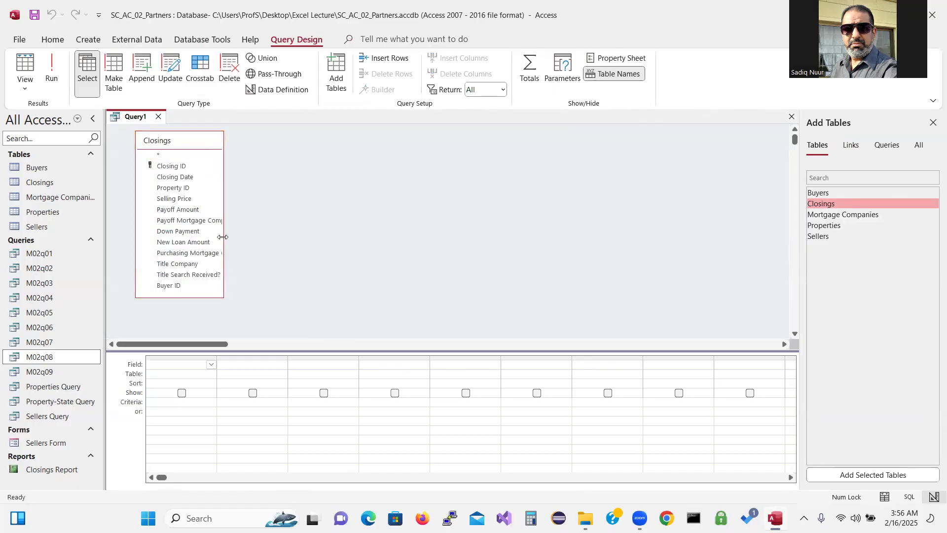
{"action": "left_click_drag", "start_coordinate": [224, 241], "coordinate": [298, 241]}
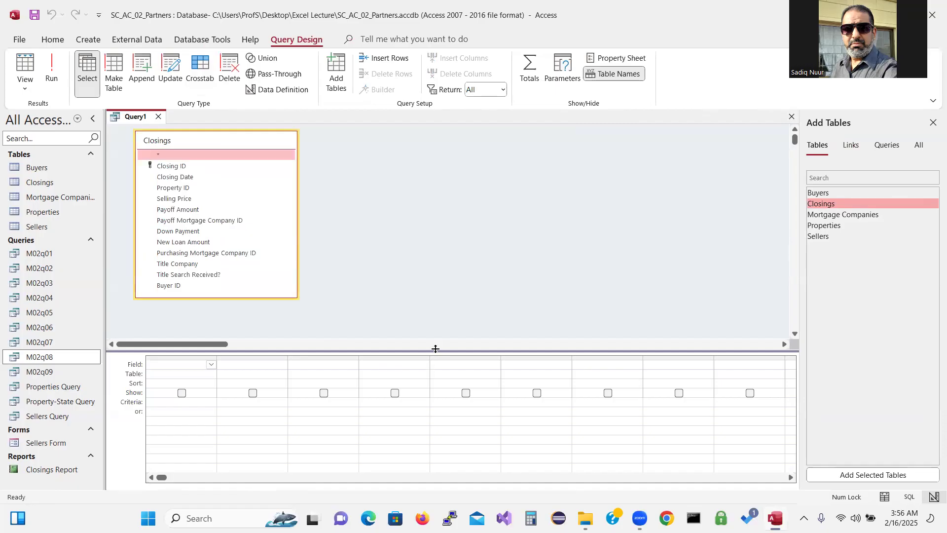
{"action": "left_click_drag", "start_coordinate": [435, 351], "coordinate": [432, 314]}
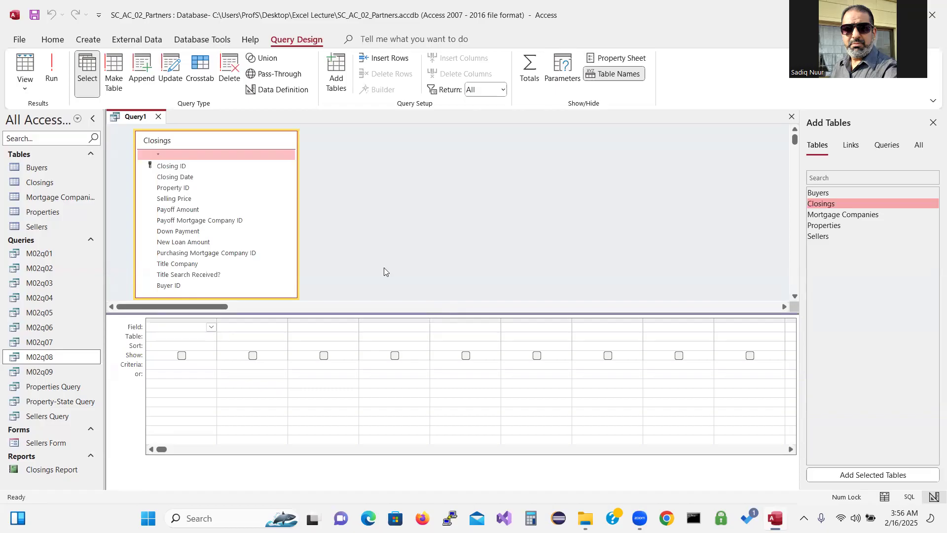
{"action": "double_click", "coordinate": [205, 168]}
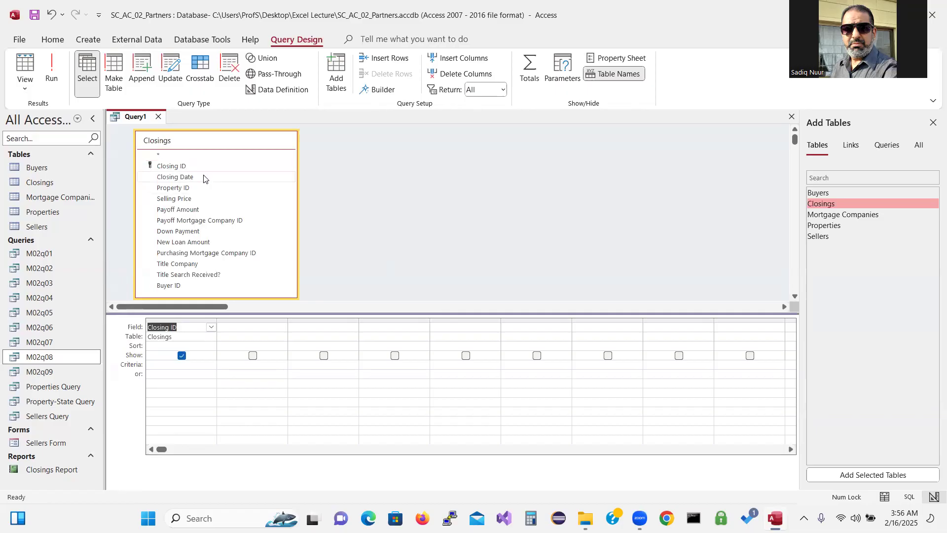
{"action": "double_click", "coordinate": [205, 177]}
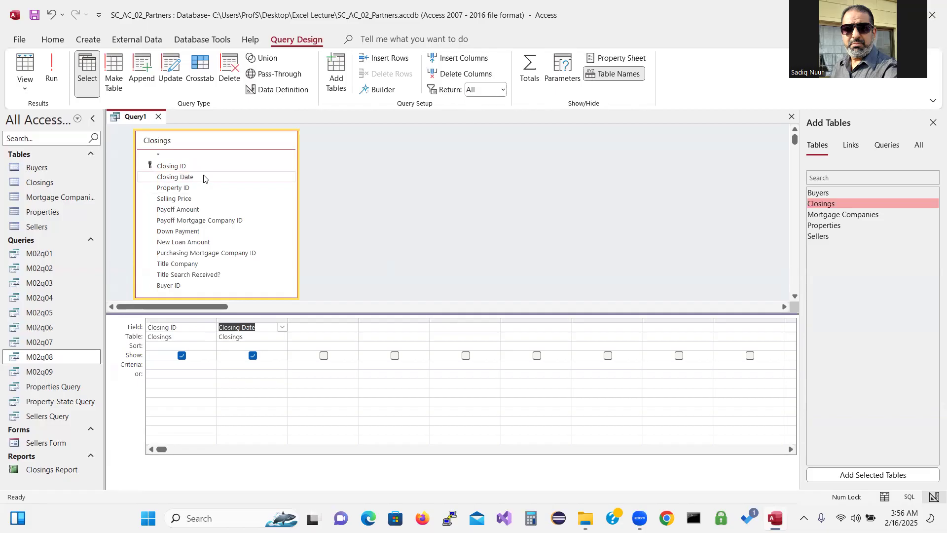
{"action": "double_click", "coordinate": [202, 253]}
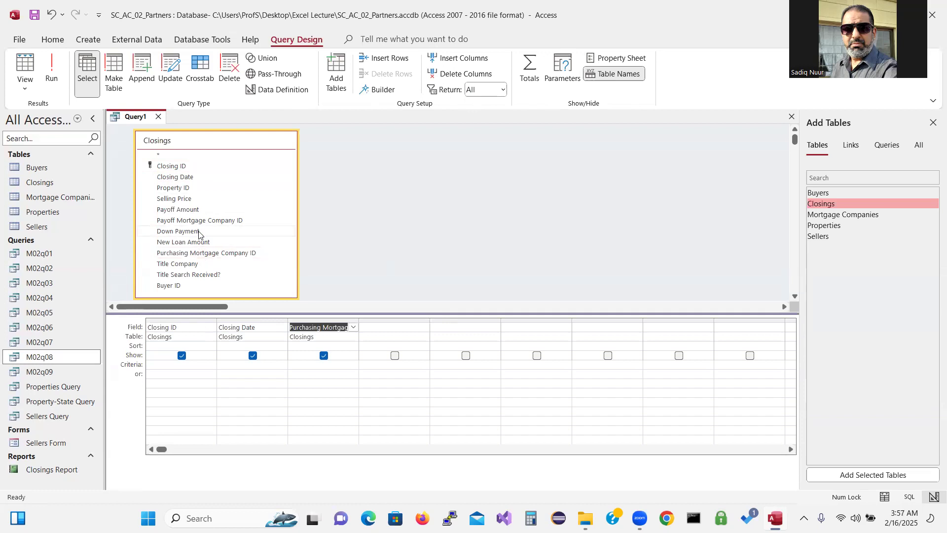
{"action": "double_click", "coordinate": [197, 246]}
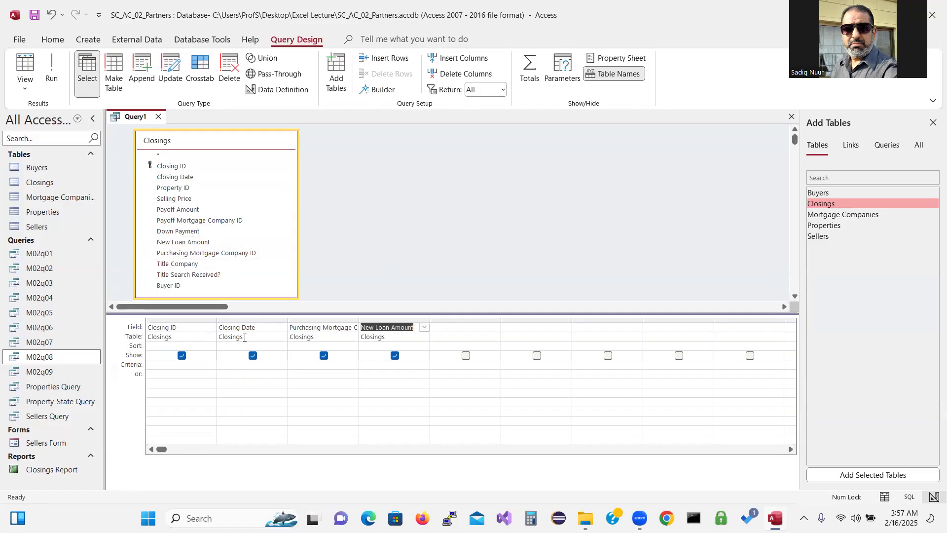
Set the Sort cells of Purchasing Mortgage Company ID and New Loan Amount to Ascending
{"action": "left_click", "coordinate": [305, 347]}
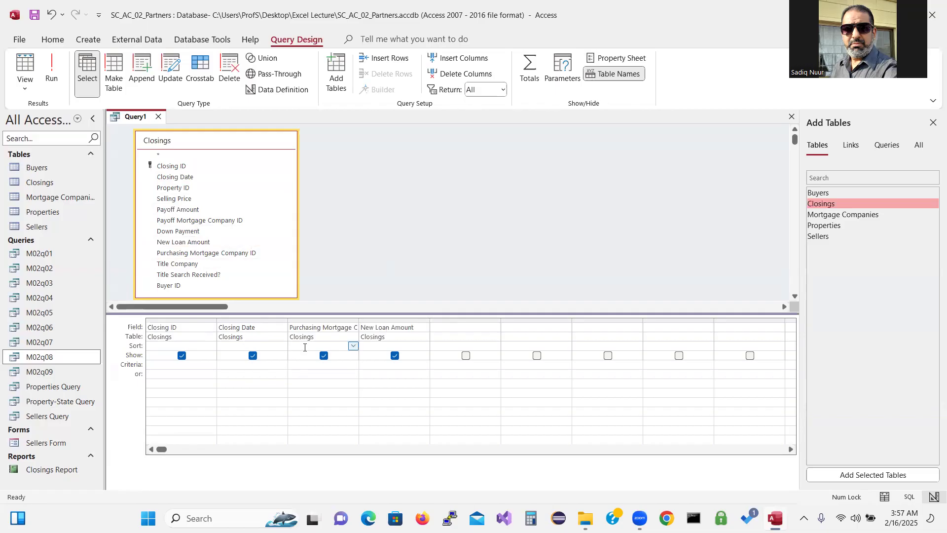
{"action": "left_click", "coordinate": [353, 345]}
{"action": "left_click", "coordinate": [348, 354]}
{"action": "left_click", "coordinate": [399, 345]}
{"action": "left_click", "coordinate": [424, 346]}
{"action": "left_click", "coordinate": [417, 356]}
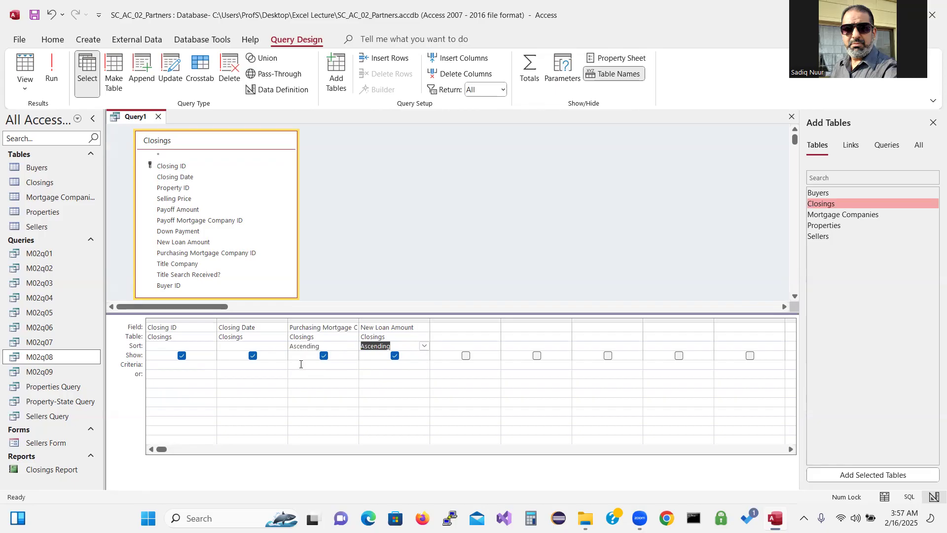
Run the query, listing four closings ordered by company ID M-001 to M-003, then loan amount
{"action": "left_click", "coordinate": [52, 71]}
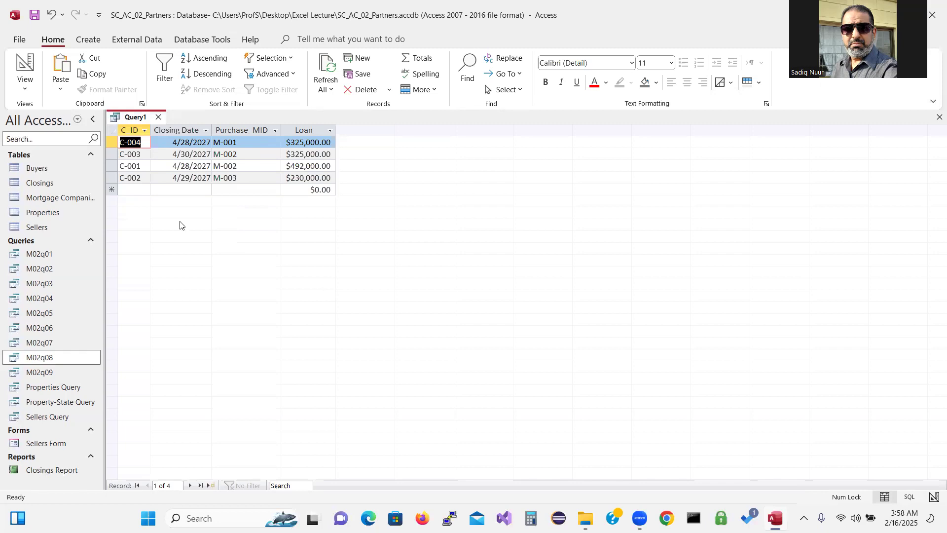
Save the new query under the name M02q10
{"action": "left_click", "coordinate": [34, 18]}
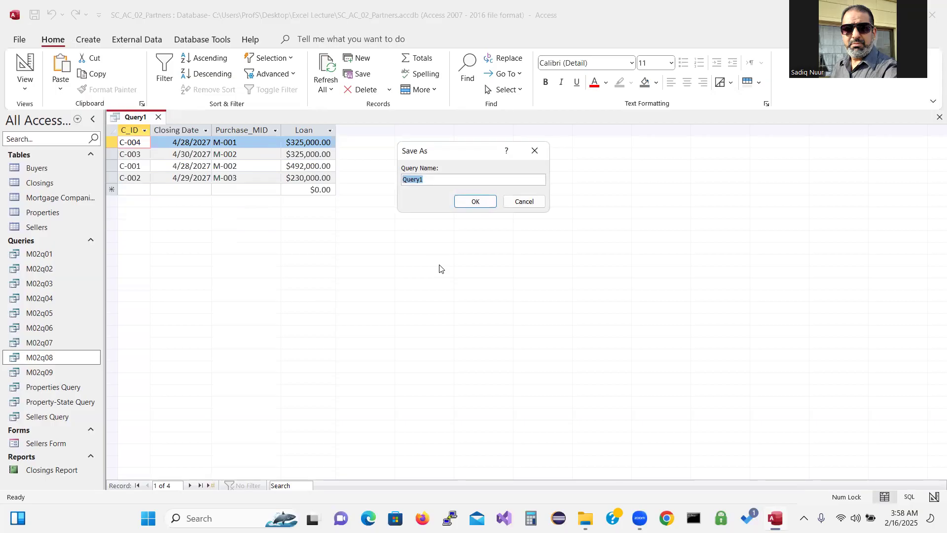
{"action": "type", "text": "M"}
{"action": "key", "text": "BackSpace"}
{"action": "type", "text": "M02q19"}
{"action": "key", "text": "BackSpace"}
{"action": "type", "text": "0"}
{"action": "left_click", "coordinate": [476, 201]}
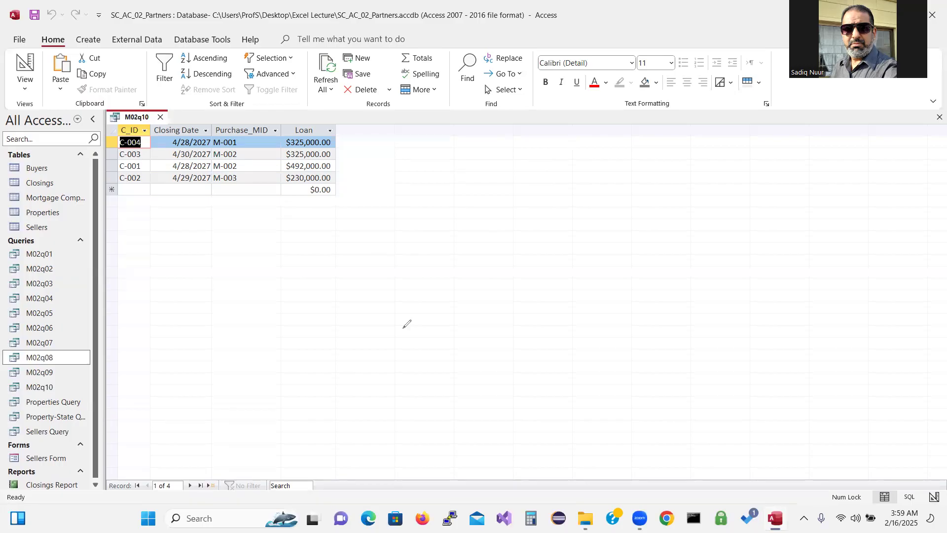
{"action": "left_click_drag", "start_coordinate": [338, 298], "coordinate": [371, 342]}
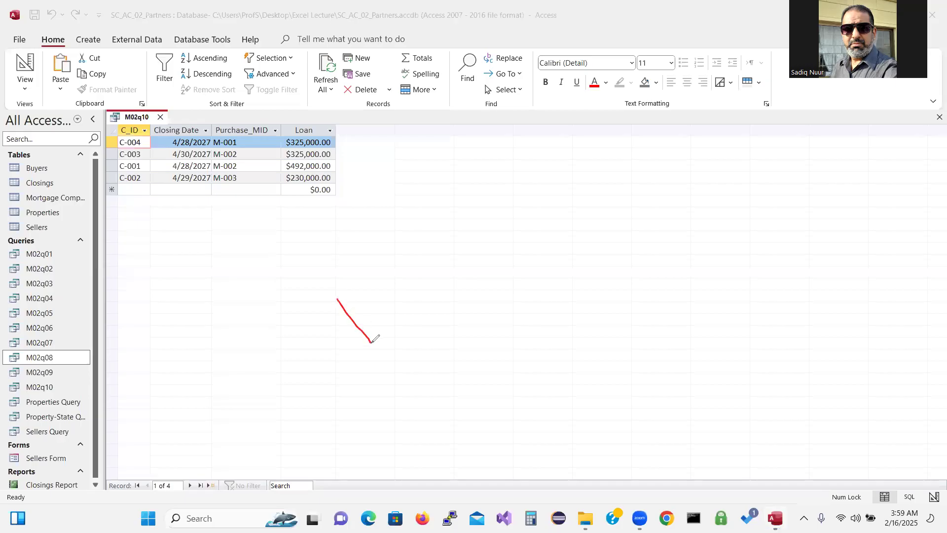
{"action": "mouse_move", "coordinate": [320, 305]}
{"action": "left_mouse_down"}
{"action": "mouse_move", "coordinate": [349, 270]}
{"action": "mouse_move", "coordinate": [401, 294]}
{"action": "mouse_move", "coordinate": [371, 292]}
{"action": "mouse_move", "coordinate": [397, 278]}
{"action": "mouse_move", "coordinate": [417, 292]}
{"action": "mouse_move", "coordinate": [387, 261]}
{"action": "mouse_move", "coordinate": [394, 257]}
{"action": "mouse_move", "coordinate": [397, 270]}
{"action": "mouse_move", "coordinate": [445, 248]}
{"action": "mouse_move", "coordinate": [479, 220]}
{"action": "mouse_move", "coordinate": [469, 199]}
{"action": "mouse_move", "coordinate": [497, 207]}
{"action": "mouse_move", "coordinate": [534, 143]}
{"action": "mouse_move", "coordinate": [525, 159]}
{"action": "mouse_move", "coordinate": [552, 154]}
{"action": "left_mouse_up"}
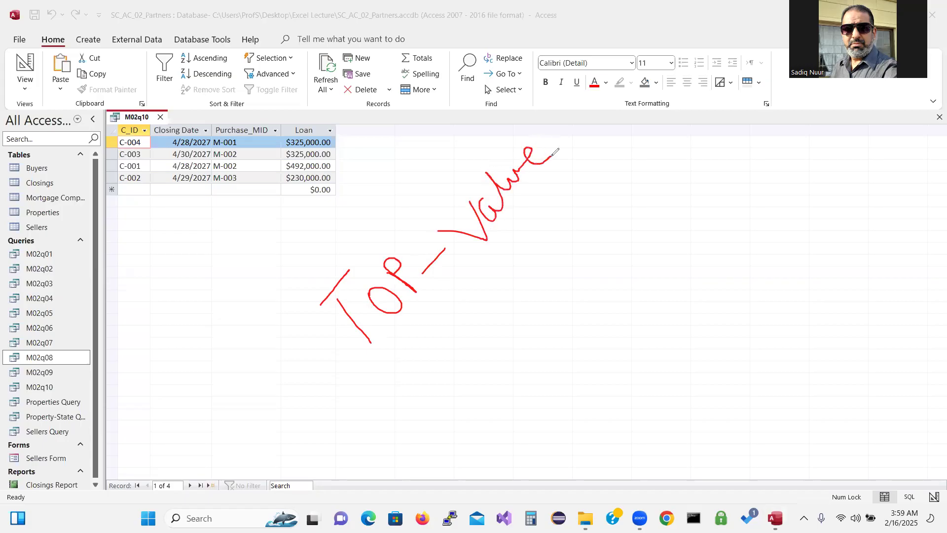
{"action": "mouse_move", "coordinate": [570, 132]}
{"action": "left_mouse_down"}
{"action": "mouse_move", "coordinate": [547, 127]}
{"action": "mouse_move", "coordinate": [558, 146]}
{"action": "left_mouse_up"}
{"action": "mouse_move", "coordinate": [527, 207]}
{"action": "left_mouse_down"}
{"action": "mouse_move", "coordinate": [521, 236]}
{"action": "mouse_move", "coordinate": [557, 229]}
{"action": "mouse_move", "coordinate": [597, 144]}
{"action": "mouse_move", "coordinate": [634, 152]}
{"action": "mouse_move", "coordinate": [616, 196]}
{"action": "left_mouse_up"}
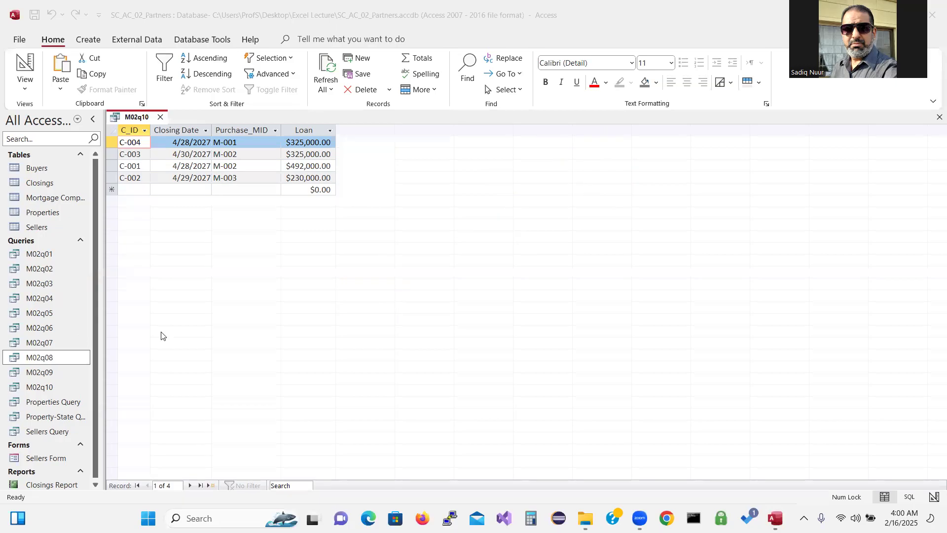
Switch M02q10 back to Design view from the Home tab's View menu
{"action": "left_click", "coordinate": [26, 90]}
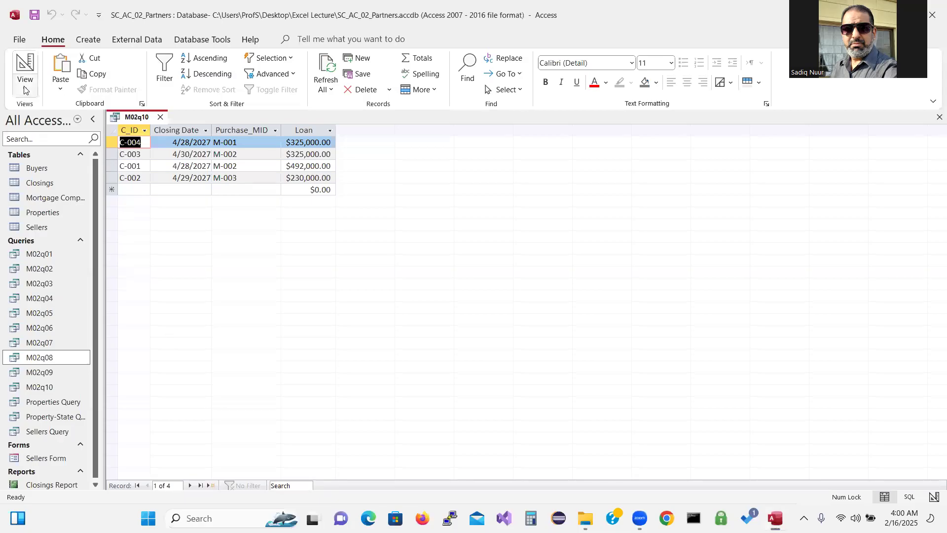
{"action": "left_click", "coordinate": [24, 90]}
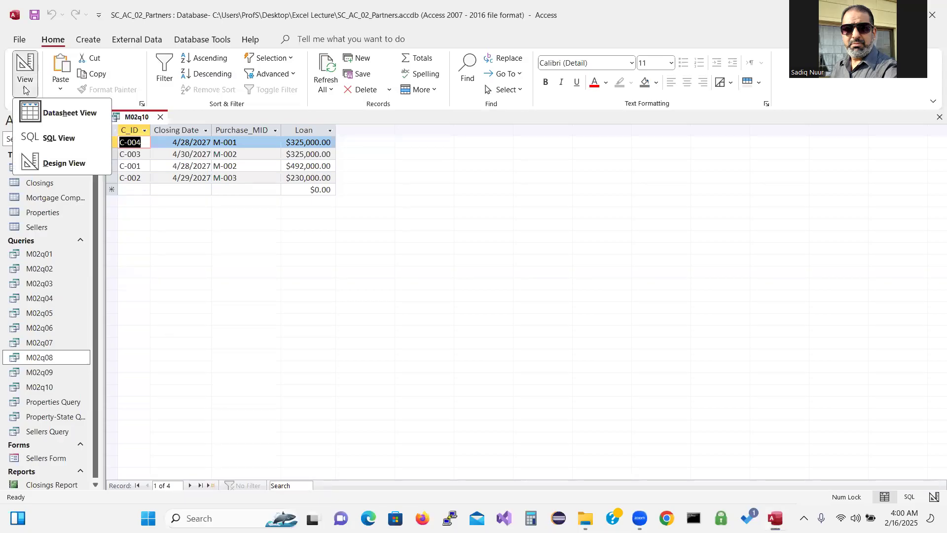
{"action": "left_click", "coordinate": [70, 163]}
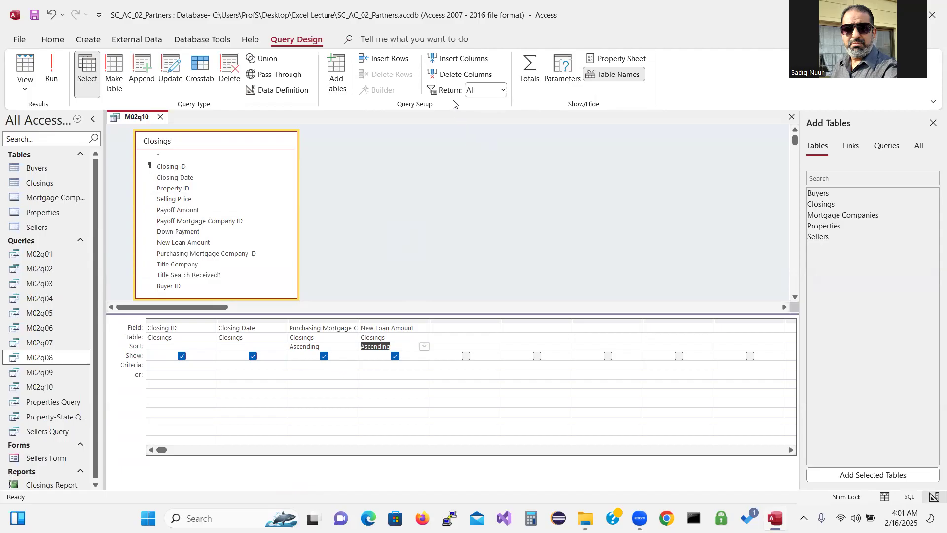
{"action": "left_click", "coordinate": [644, 83]}
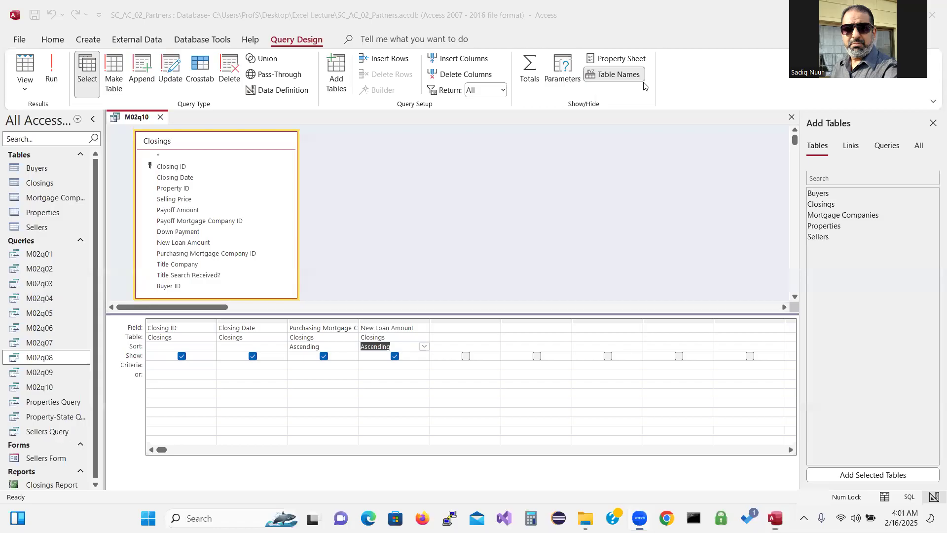
{"action": "mouse_move", "coordinate": [519, 102]}
{"action": "left_mouse_down"}
{"action": "mouse_move", "coordinate": [511, 76]}
{"action": "mouse_move", "coordinate": [417, 81]}
{"action": "mouse_move", "coordinate": [427, 104]}
{"action": "mouse_move", "coordinate": [510, 108]}
{"action": "mouse_move", "coordinate": [519, 92]}
{"action": "left_mouse_up"}
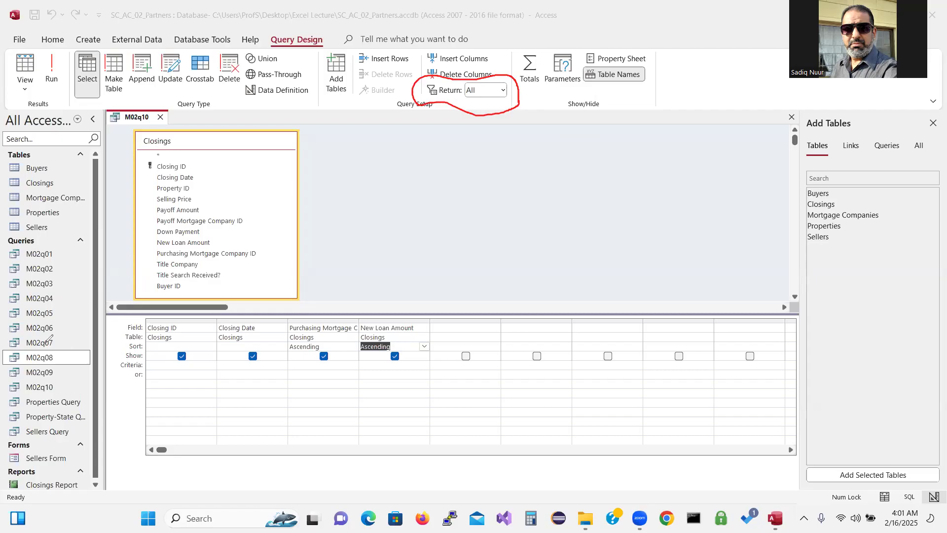
{"action": "left_click", "coordinate": [46, 342]}
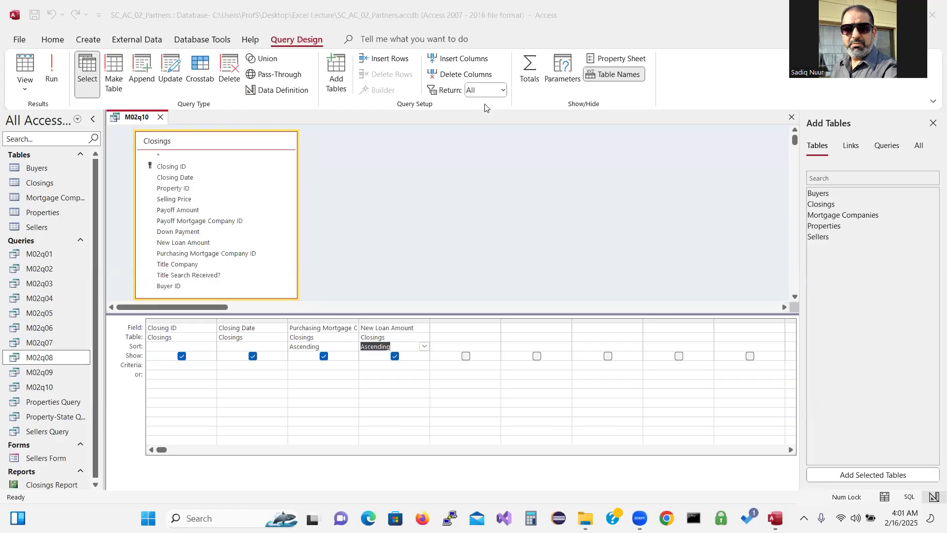
Set the Top Values Return box to 2 and run, leaving closings C-004 and C-003
{"action": "left_click", "coordinate": [502, 90]}
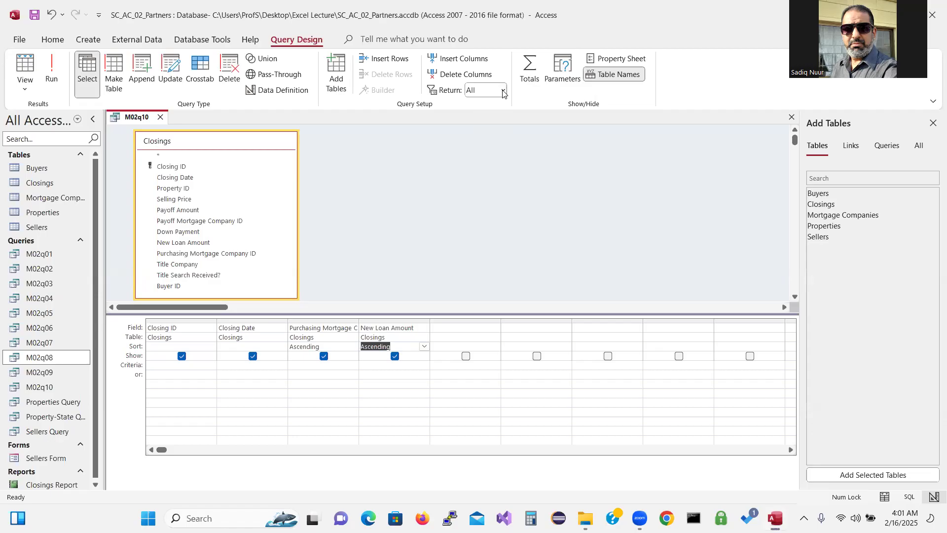
{"action": "left_click", "coordinate": [503, 91]}
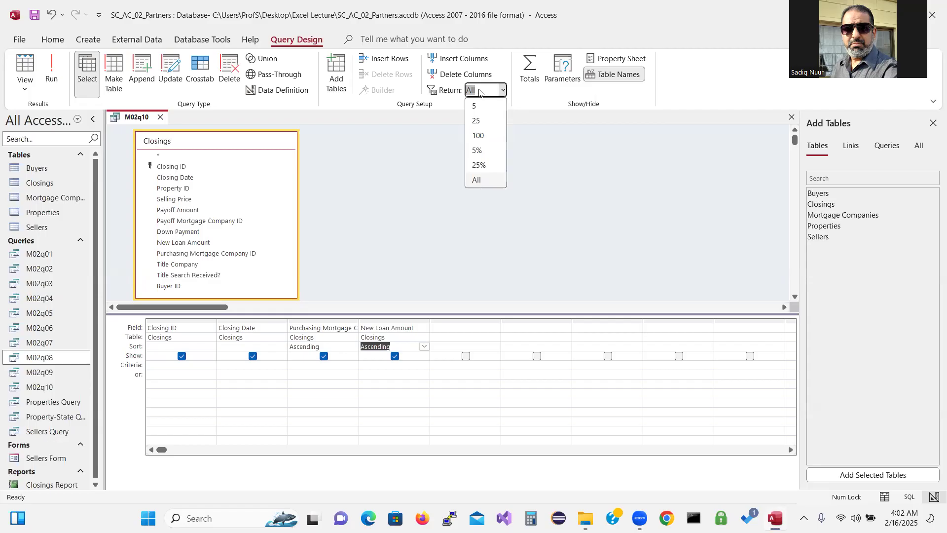
{"action": "type", "text": "25"}
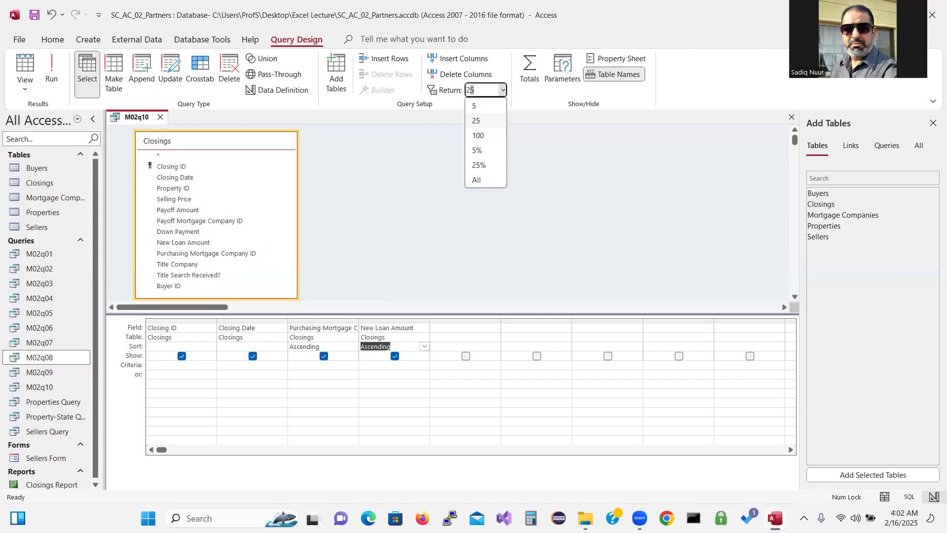
{"action": "key", "text": "BackSpace"}
{"action": "left_click", "coordinate": [407, 141]}
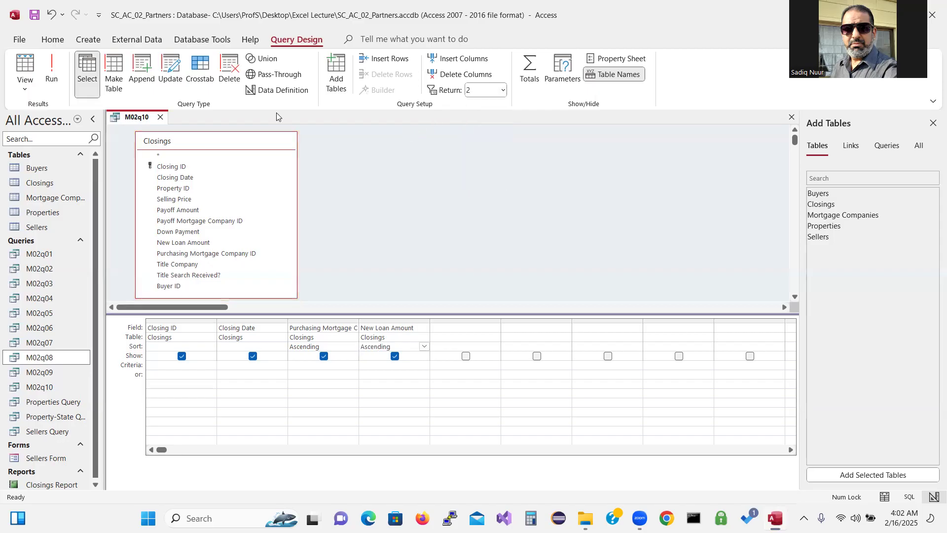
{"action": "left_click", "coordinate": [53, 70]}
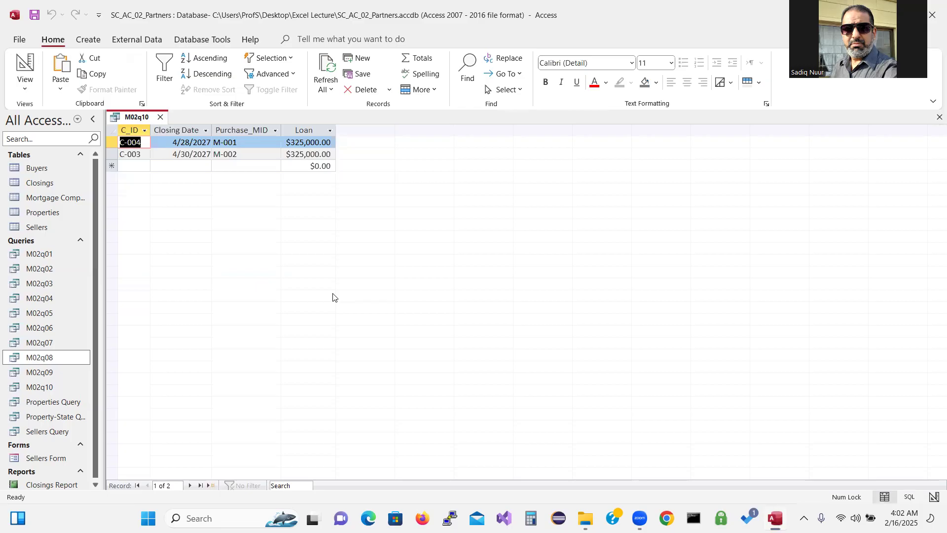
Sort New Loan Amount descending, return the top 3, and run to get C-004, C-001, C-003
{"action": "left_click", "coordinate": [26, 64]}
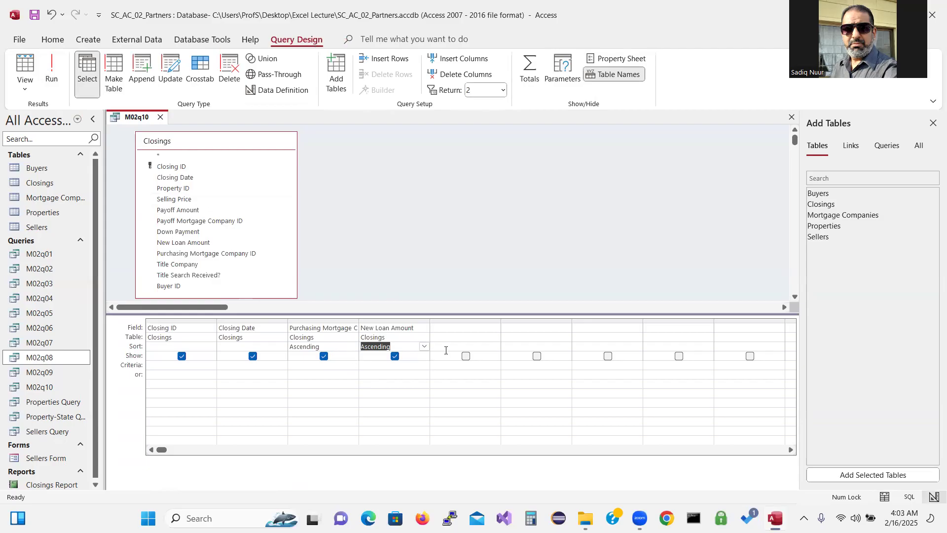
{"action": "left_click", "coordinate": [425, 346]}
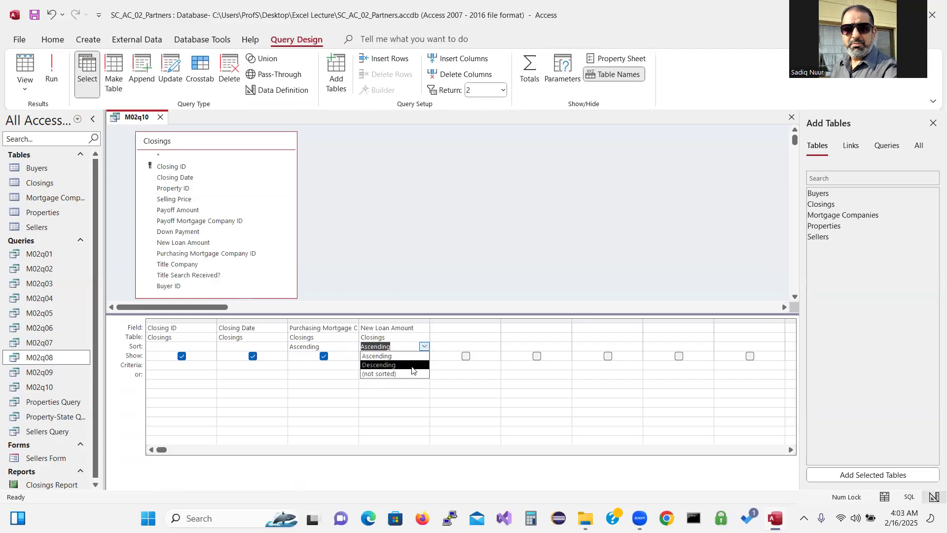
{"action": "left_click", "coordinate": [412, 366]}
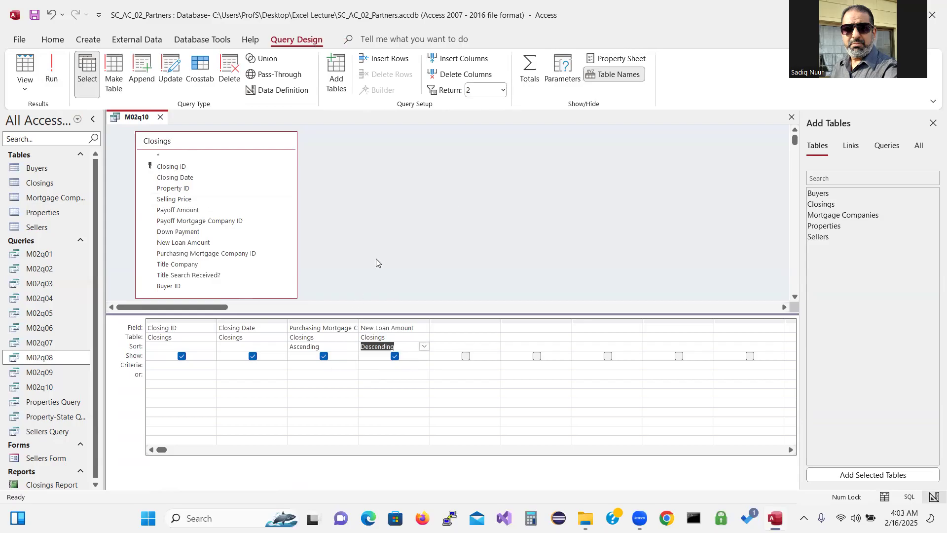
{"action": "left_click", "coordinate": [503, 91]}
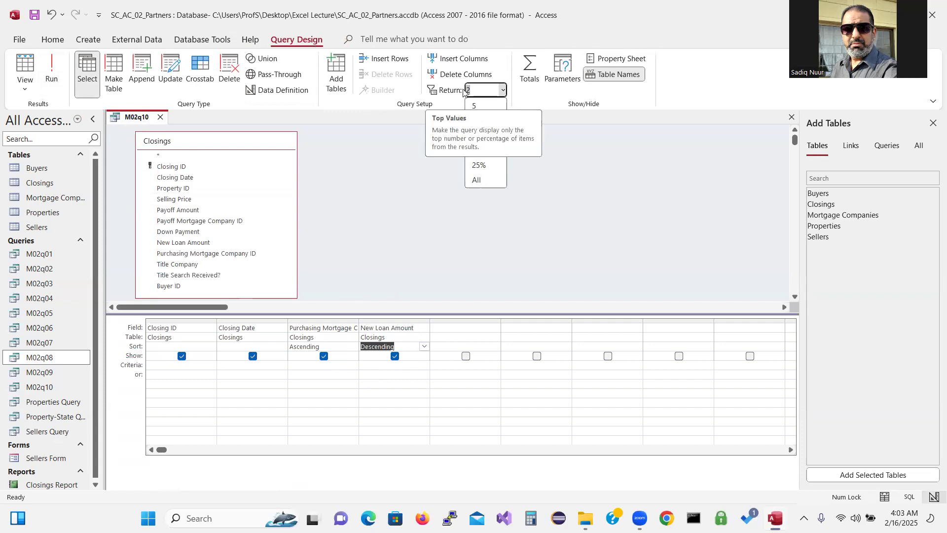
{"action": "type", "text": "3"}
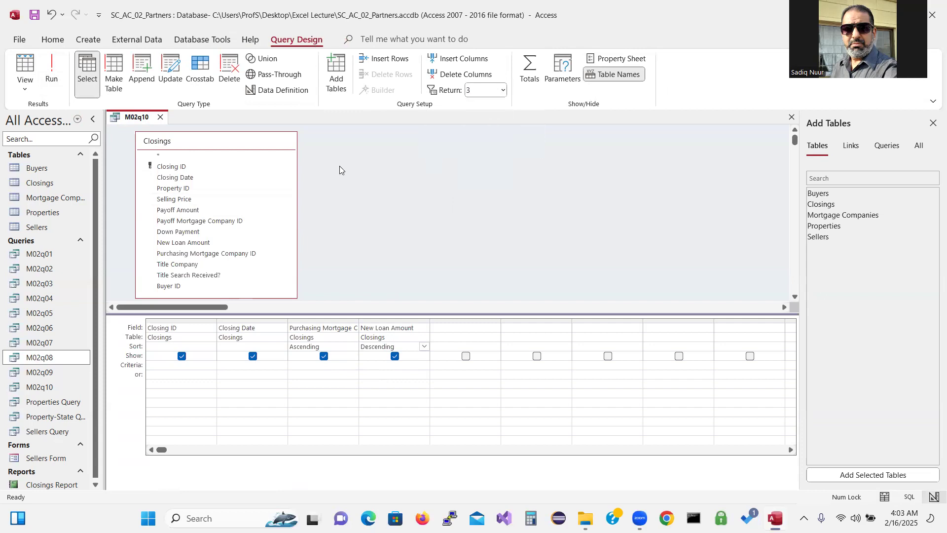
{"action": "left_click", "coordinate": [53, 64]}
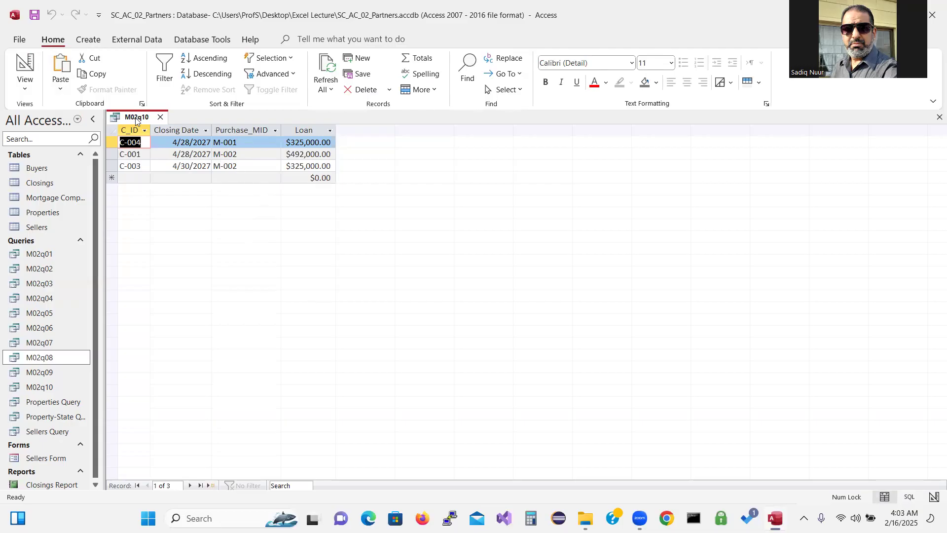
Sort M02q10 descending by Purchasing Mortgage Company ID and run it to view three closings
{"action": "left_click", "coordinate": [25, 64]}
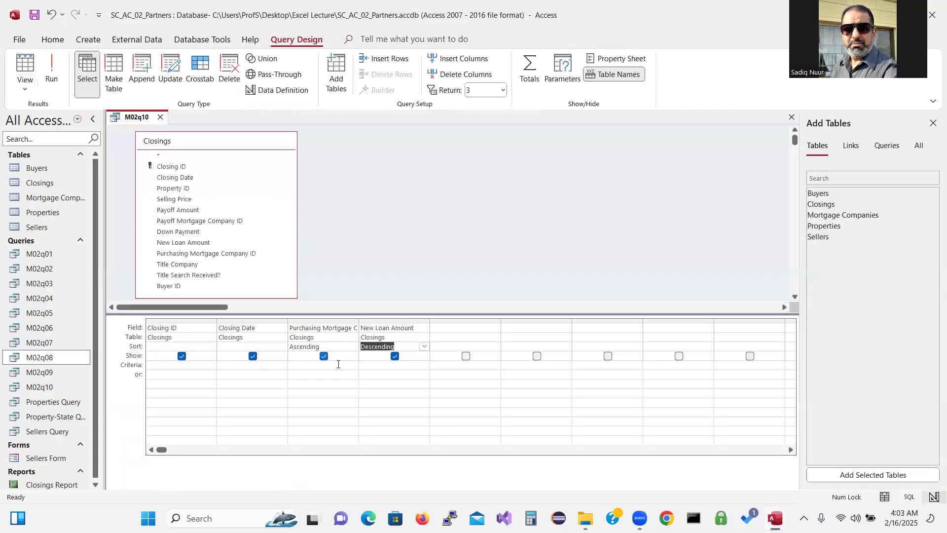
{"action": "left_click", "coordinate": [343, 344]}
{"action": "left_click", "coordinate": [353, 346]}
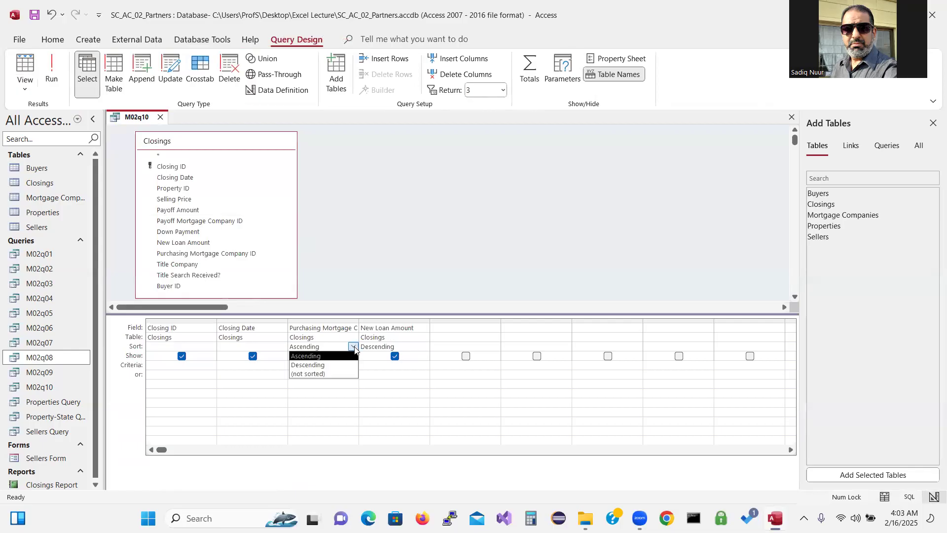
{"action": "left_click", "coordinate": [348, 365]}
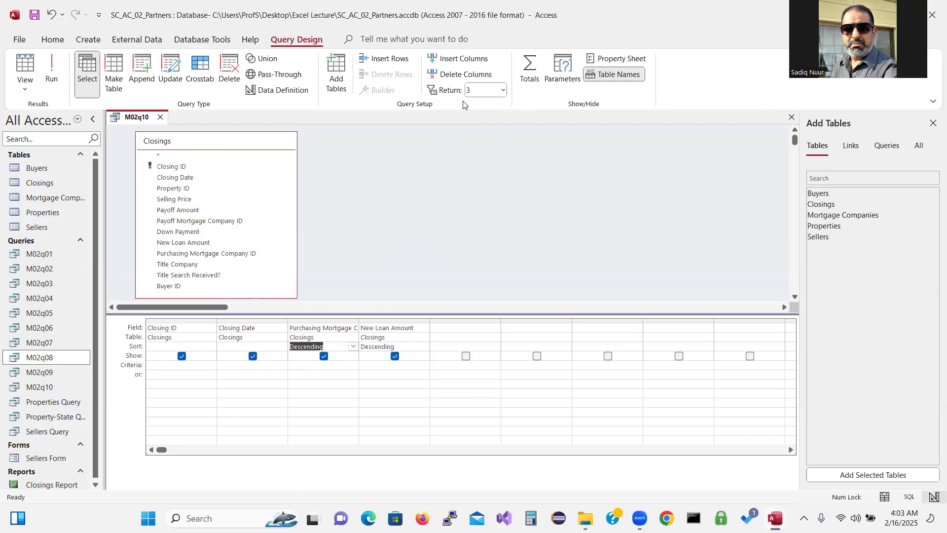
{"action": "left_click", "coordinate": [50, 66]}
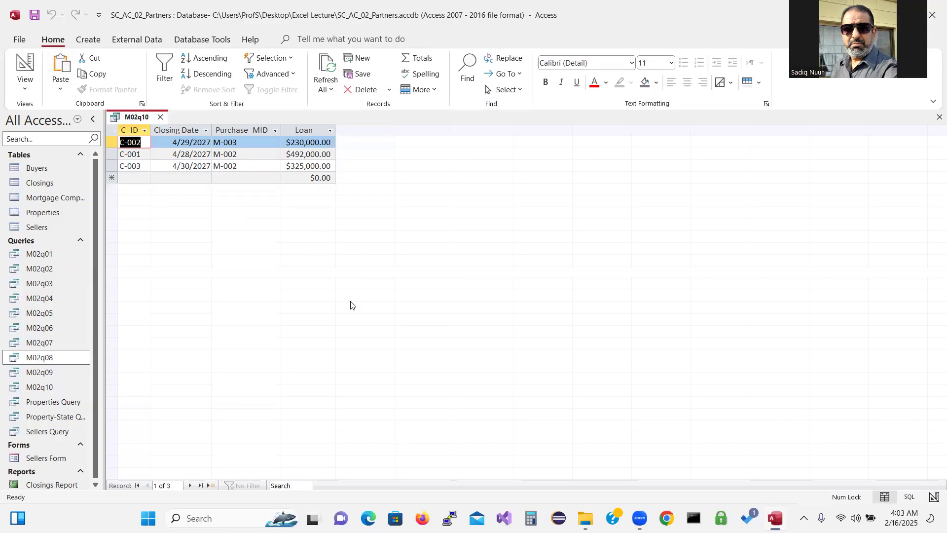
Remove the Purchasing Mortgage Company sort, limit M02q10 to the top 2 records, and run it
{"action": "left_click", "coordinate": [25, 88]}
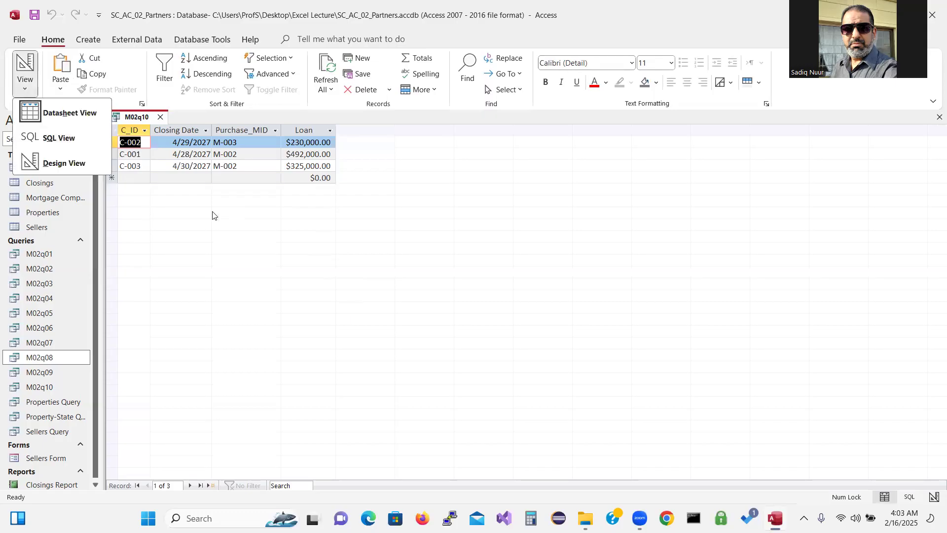
{"action": "left_click", "coordinate": [62, 162]}
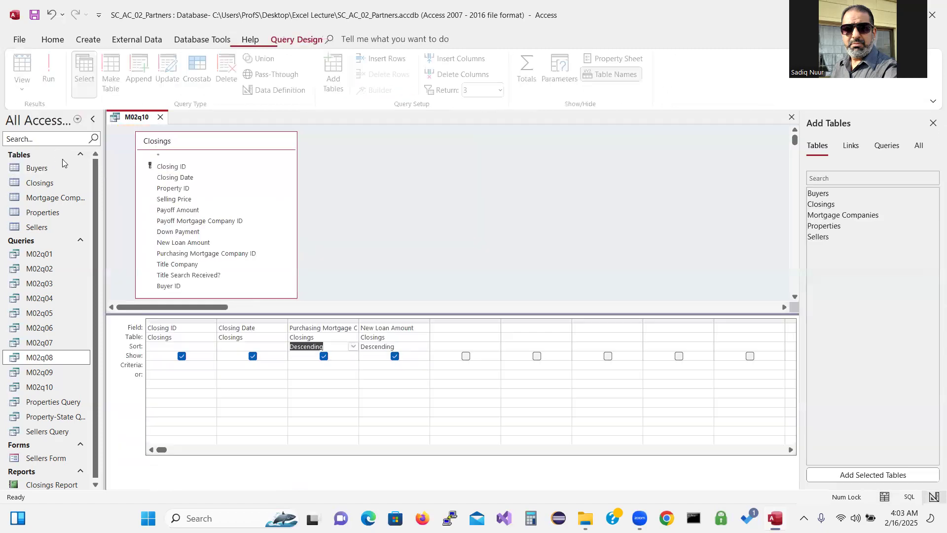
{"action": "left_click", "coordinate": [353, 347]}
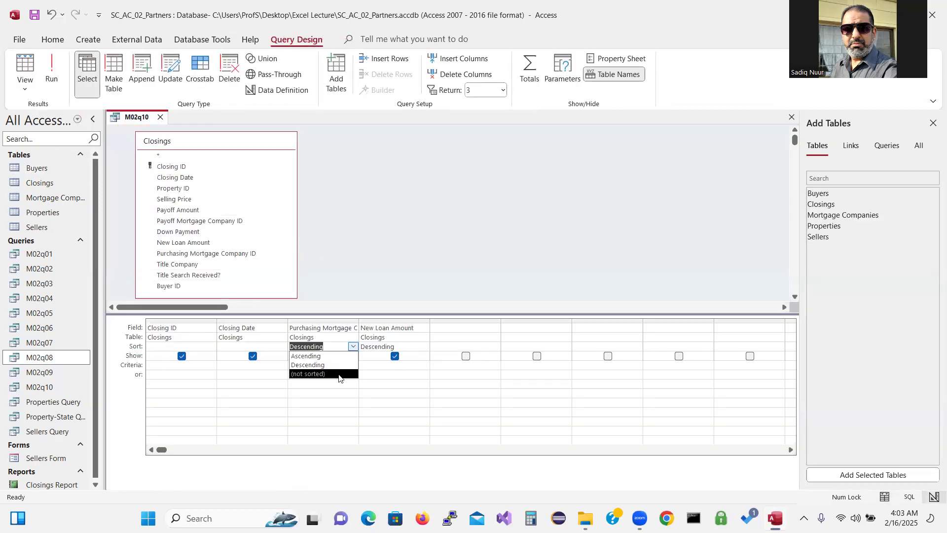
{"action": "left_click", "coordinate": [339, 378]}
{"action": "left_click", "coordinate": [339, 356]}
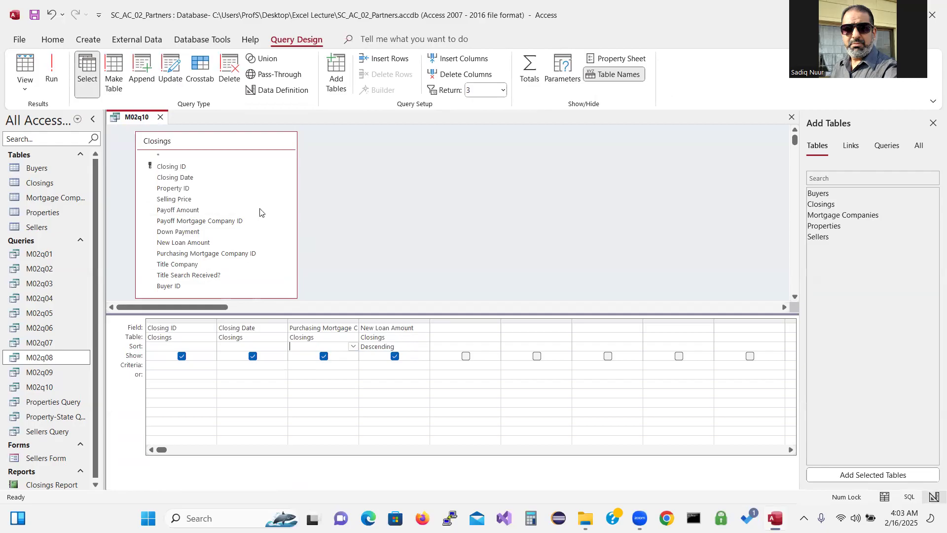
{"action": "left_click", "coordinate": [479, 89]}
{"action": "type", "text": "2"}
{"action": "key", "text": "BackSpace"}
{"action": "left_click", "coordinate": [463, 157]}
{"action": "left_click", "coordinate": [58, 71]}
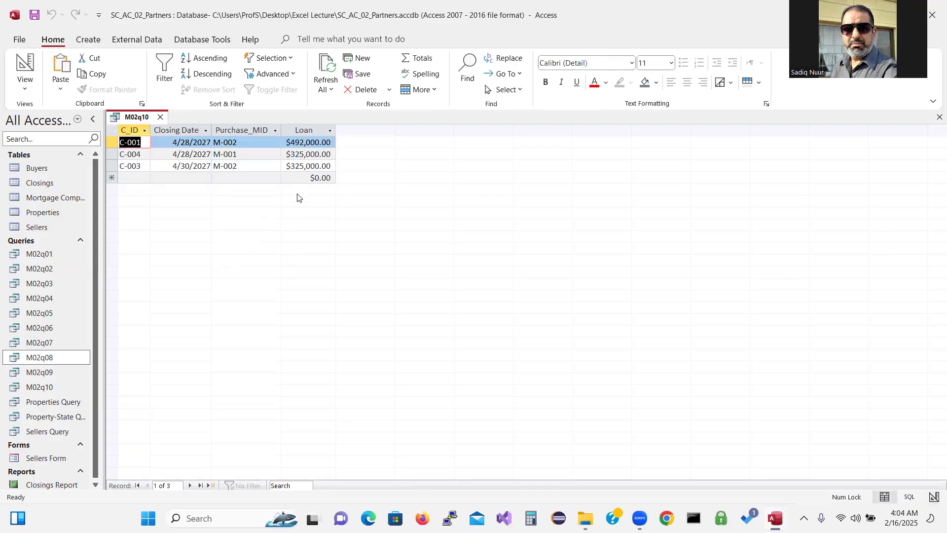
Try ascending sorts on New Loan Amount and Purchasing Mortgage Company and check the results
{"action": "left_click", "coordinate": [22, 62]}
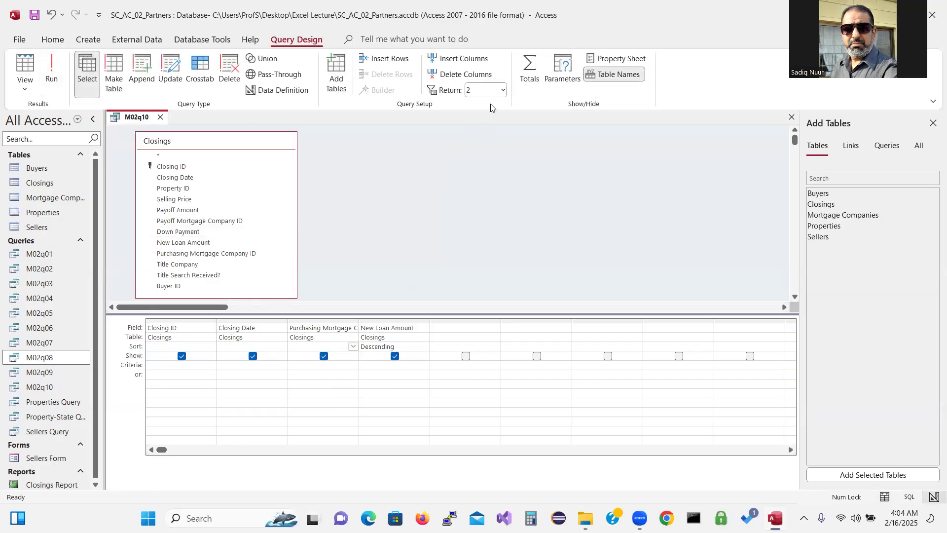
{"action": "left_click", "coordinate": [411, 348]}
{"action": "left_click", "coordinate": [425, 346]}
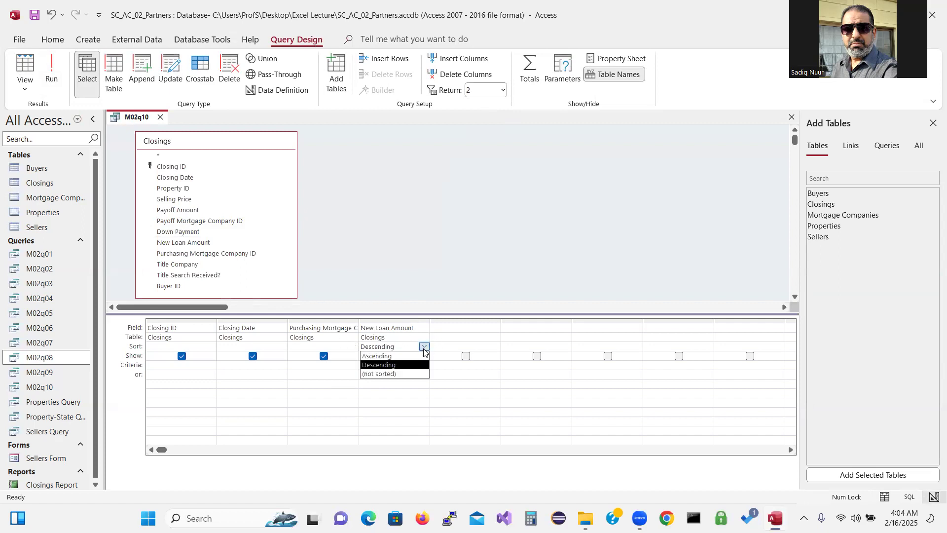
{"action": "left_click", "coordinate": [413, 366]}
{"action": "left_click", "coordinate": [424, 346]}
{"action": "left_click", "coordinate": [415, 356]}
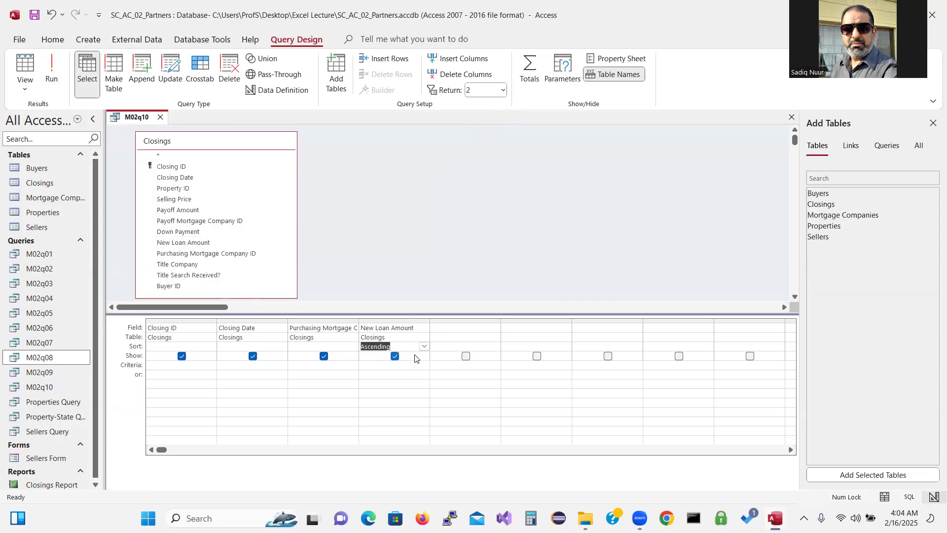
{"action": "left_click", "coordinate": [345, 348]}
{"action": "left_click", "coordinate": [353, 347]}
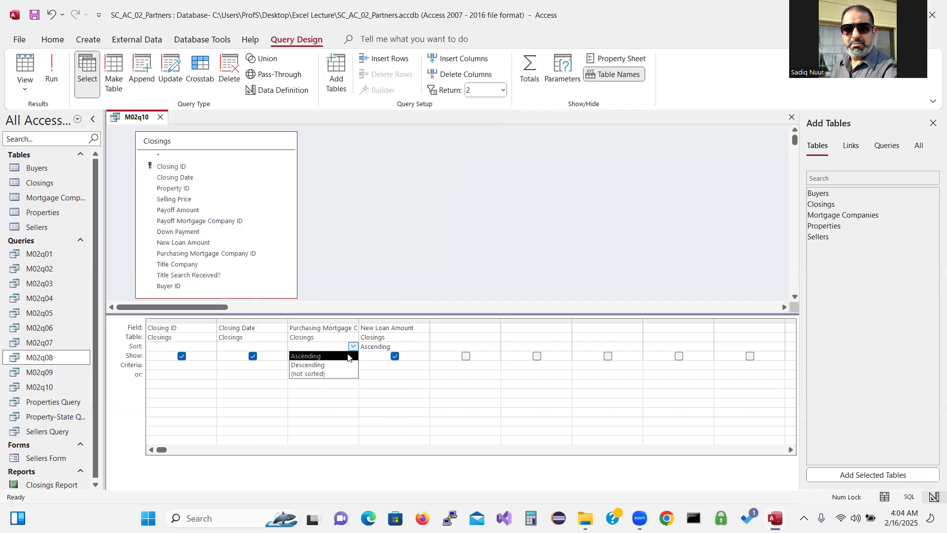
{"action": "left_click", "coordinate": [345, 356]}
{"action": "left_click", "coordinate": [52, 80]}
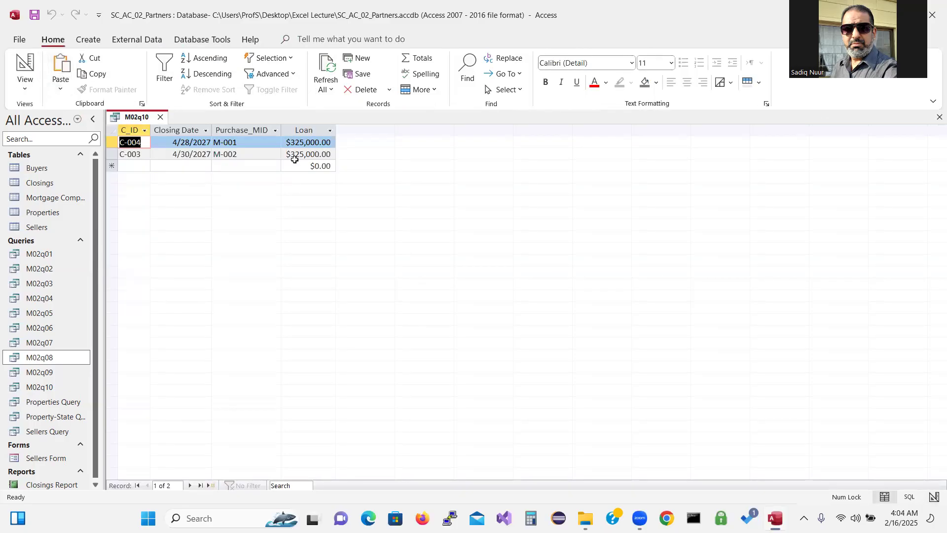
Set both Purchasing Mortgage Company and New Loan Amount sorts to Descending and run, showing C-002 and C-001
{"action": "left_click", "coordinate": [24, 88]}
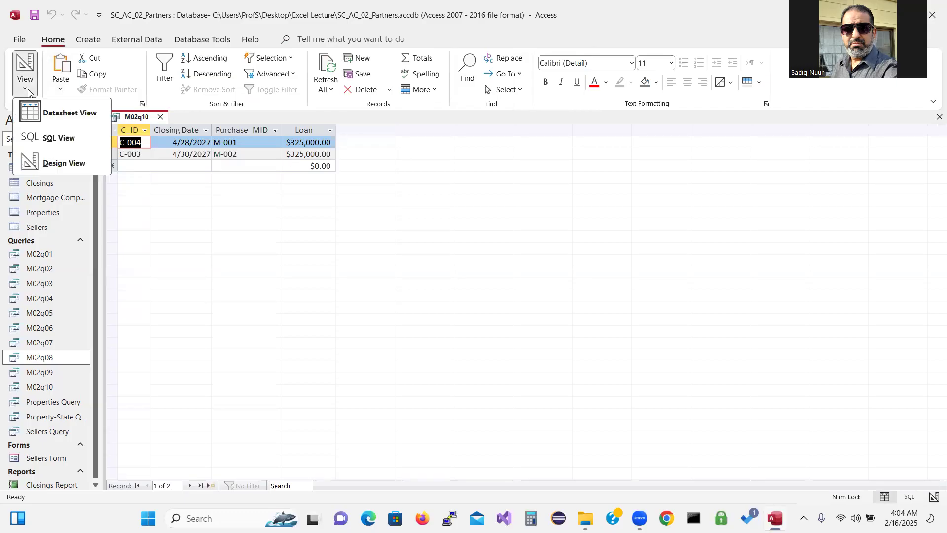
{"action": "left_click", "coordinate": [67, 163]}
{"action": "left_click", "coordinate": [352, 340]}
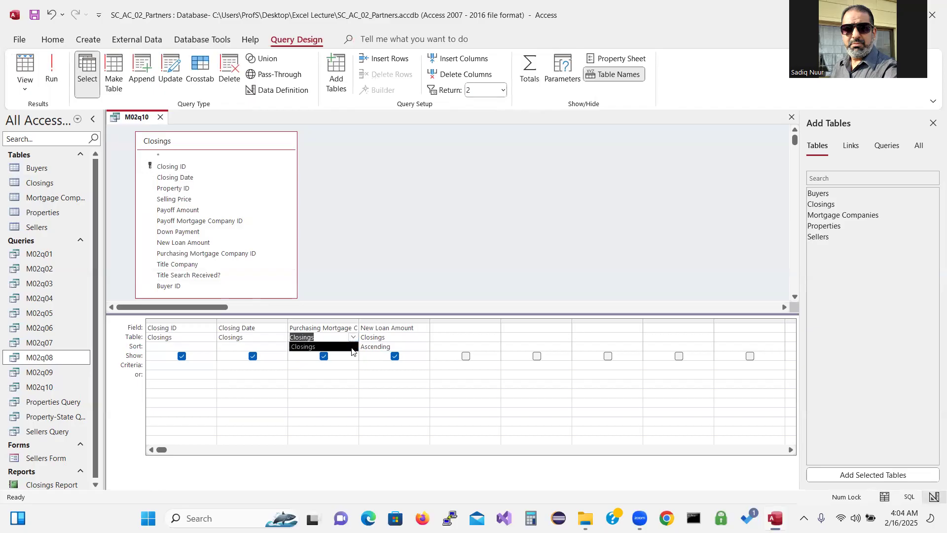
{"action": "left_click", "coordinate": [353, 340]}
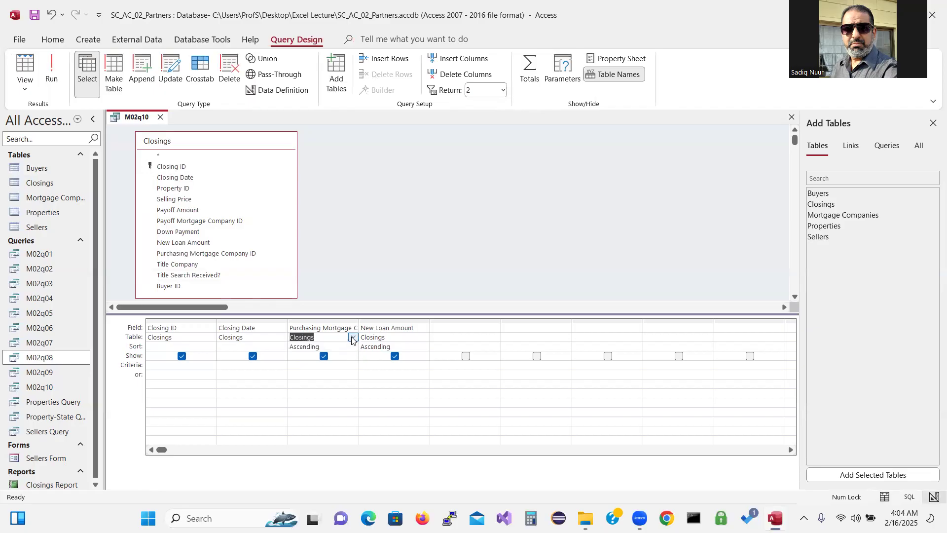
{"action": "left_click", "coordinate": [350, 411]}
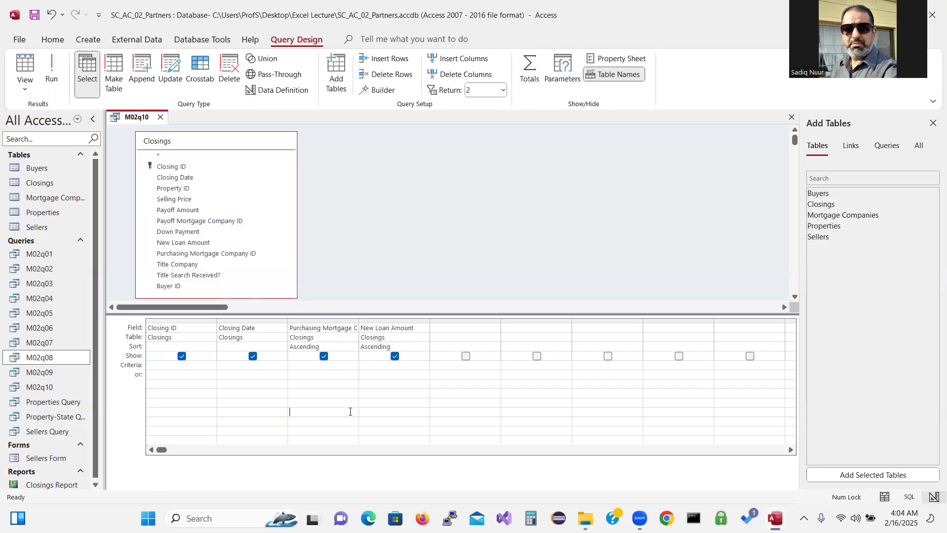
{"action": "left_click", "coordinate": [353, 346]}
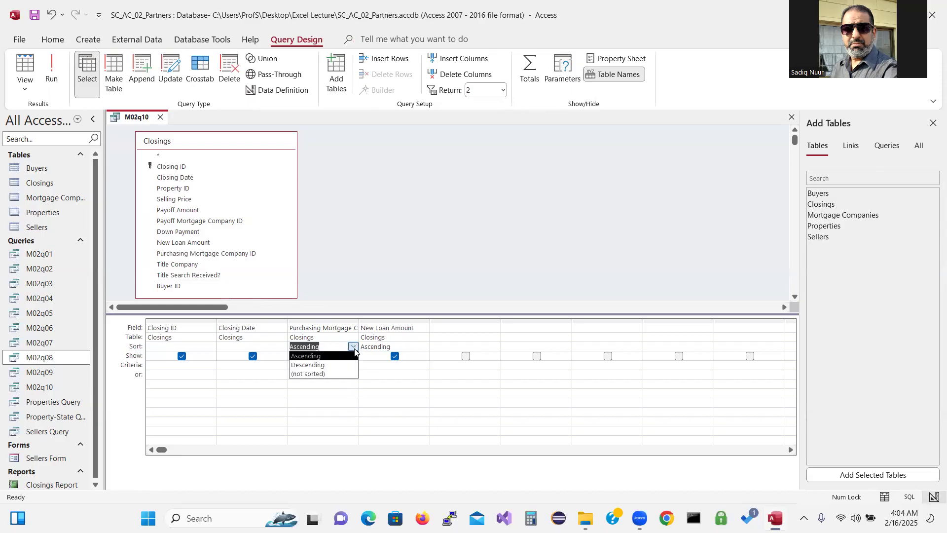
{"action": "left_click", "coordinate": [345, 365]}
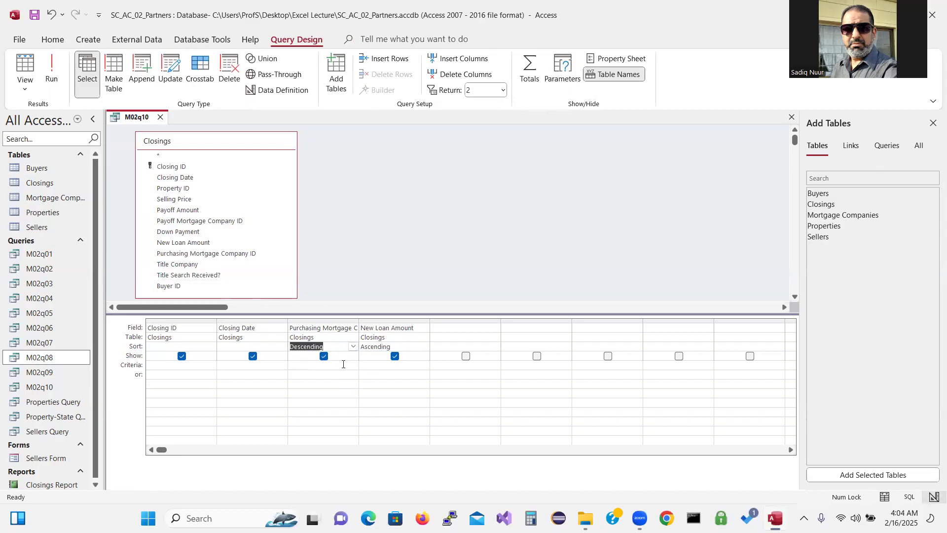
{"action": "left_click", "coordinate": [411, 345]}
{"action": "left_click", "coordinate": [424, 346]}
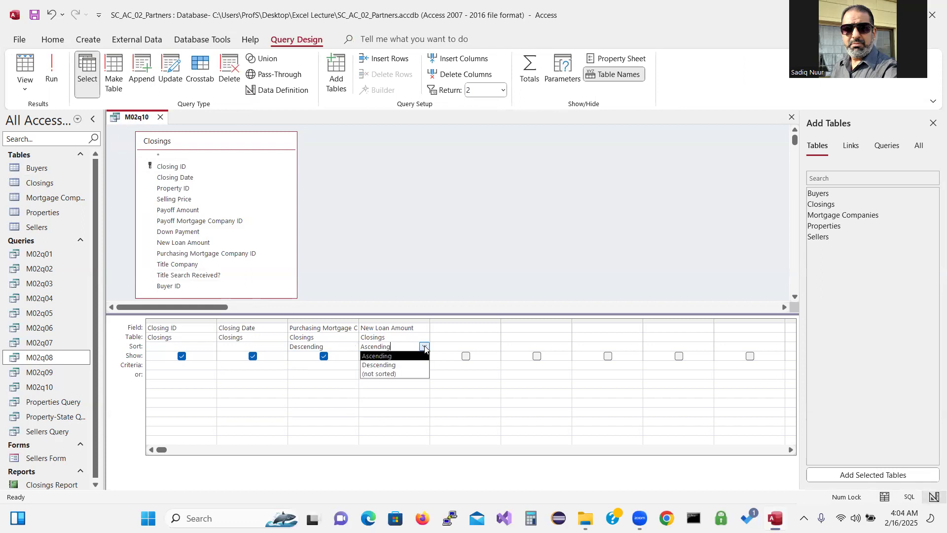
{"action": "left_click", "coordinate": [417, 364]}
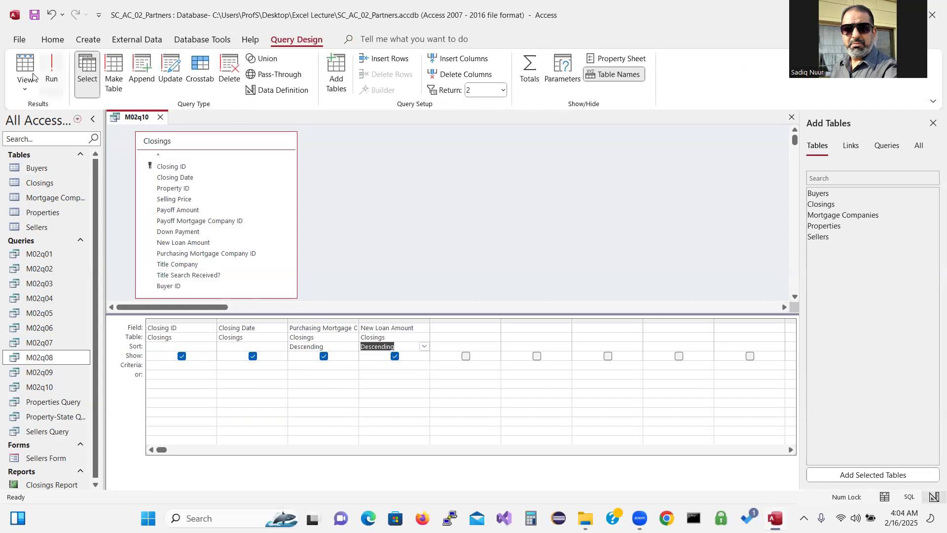
{"action": "left_click", "coordinate": [52, 68]}
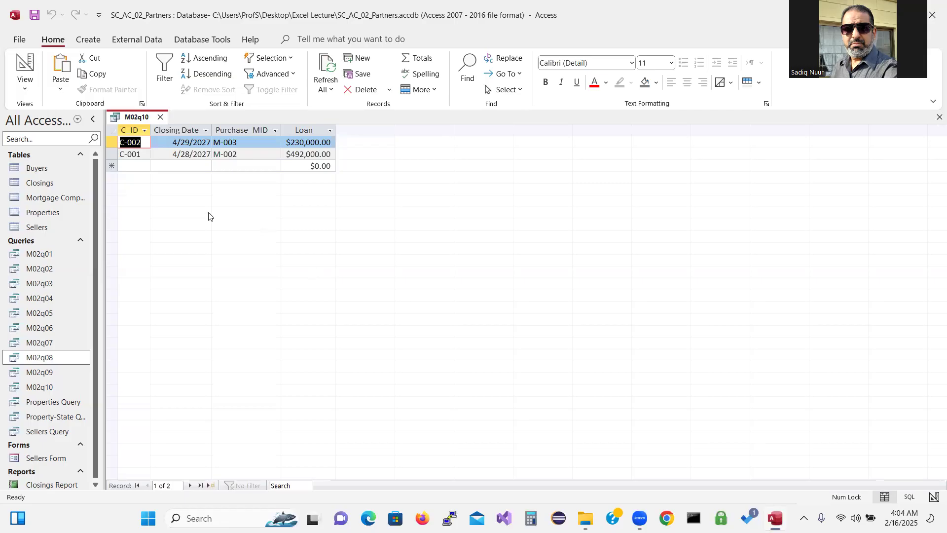
Save a copy of the query with Save Object As under the name M02q11
{"action": "left_click", "coordinate": [19, 39]}
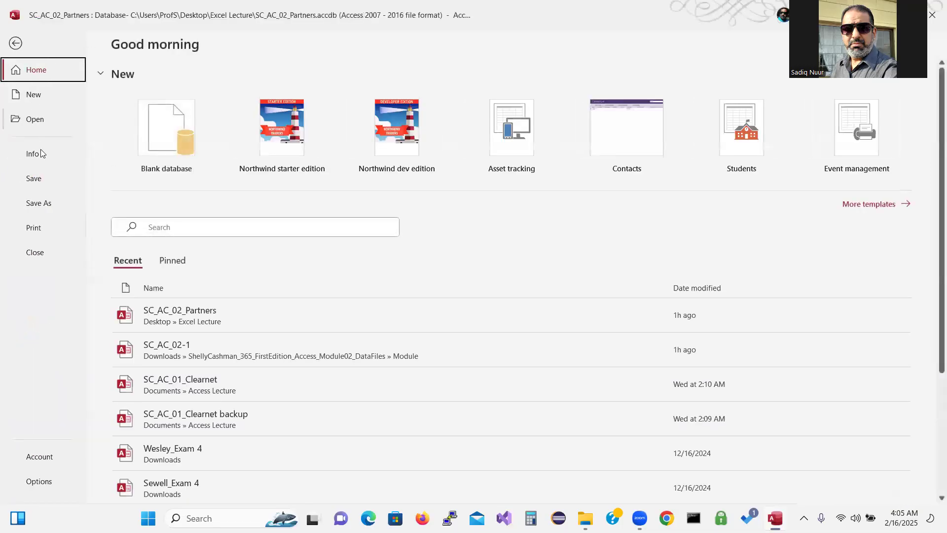
{"action": "left_click", "coordinate": [46, 205]}
{"action": "left_click", "coordinate": [162, 141]}
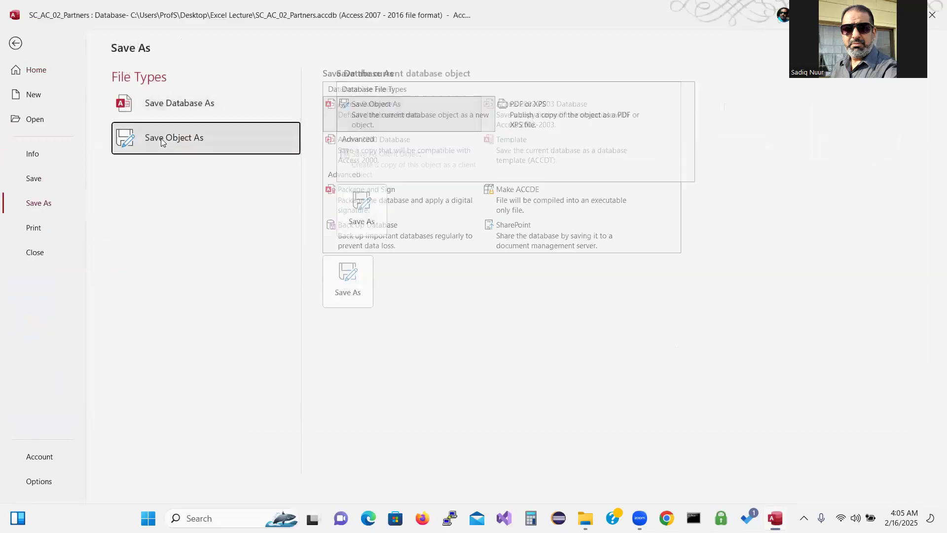
{"action": "left_click", "coordinate": [358, 222]}
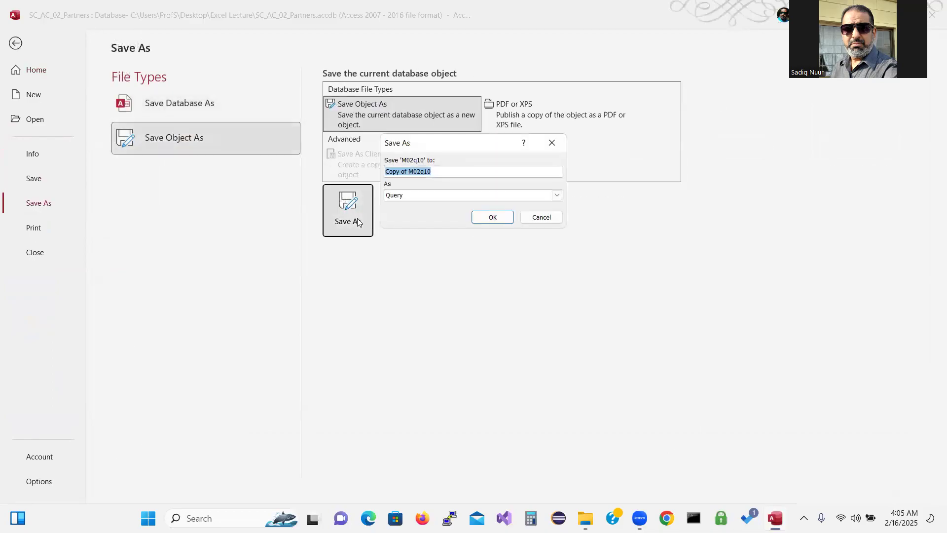
{"action": "left_click", "coordinate": [408, 171]}
{"action": "key", "text": "BackSpace"}
{"action": "key", "text": "BackSpace"}
{"action": "key", "text": "BackSpace"}
{"action": "key", "text": "BackSpace"}
{"action": "key", "text": "BackSpace"}
{"action": "key", "text": "BackSpace"}
{"action": "key", "text": "BackSpace"}
{"action": "key", "text": "BackSpace"}
{"action": "type", "text": "11"}
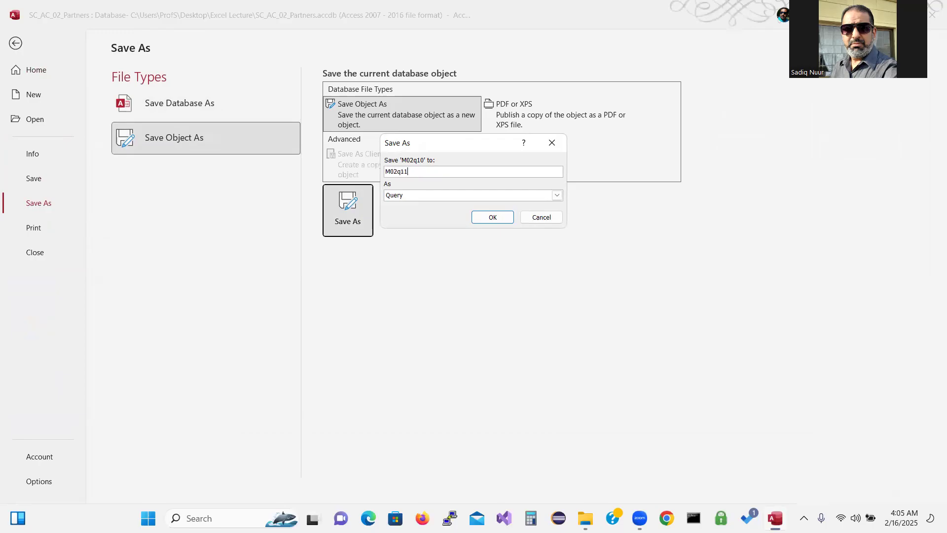
{"action": "left_click", "coordinate": [493, 218]}
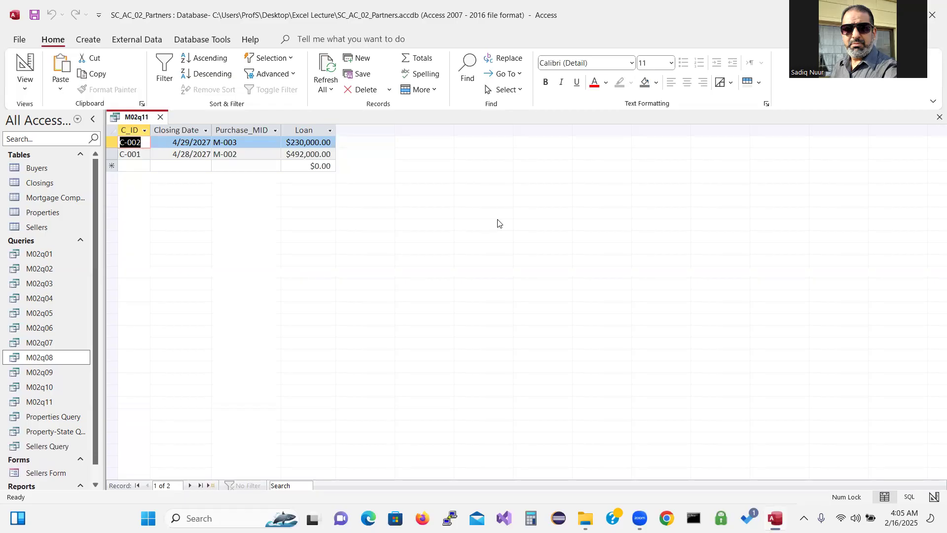
{"action": "left_click", "coordinate": [159, 117]}
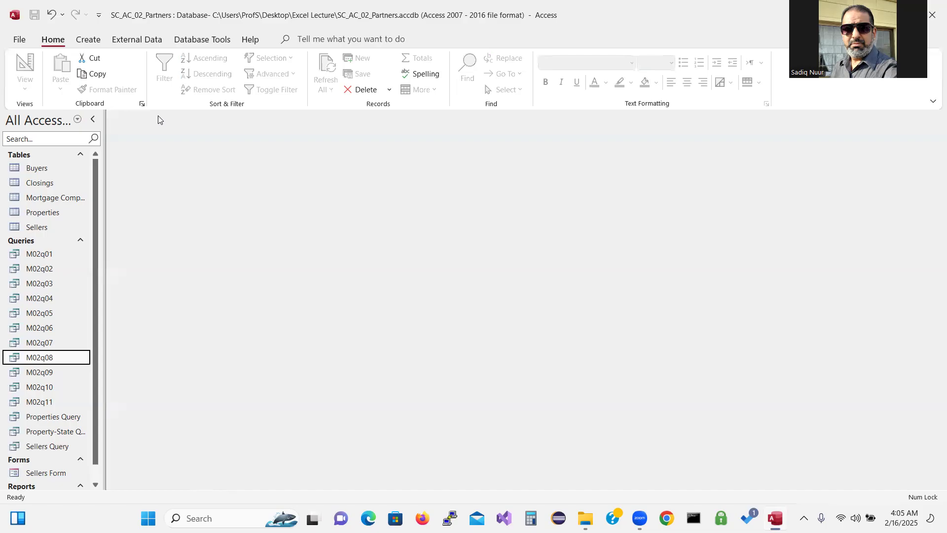
{"action": "key", "text": "ctrl+2"}
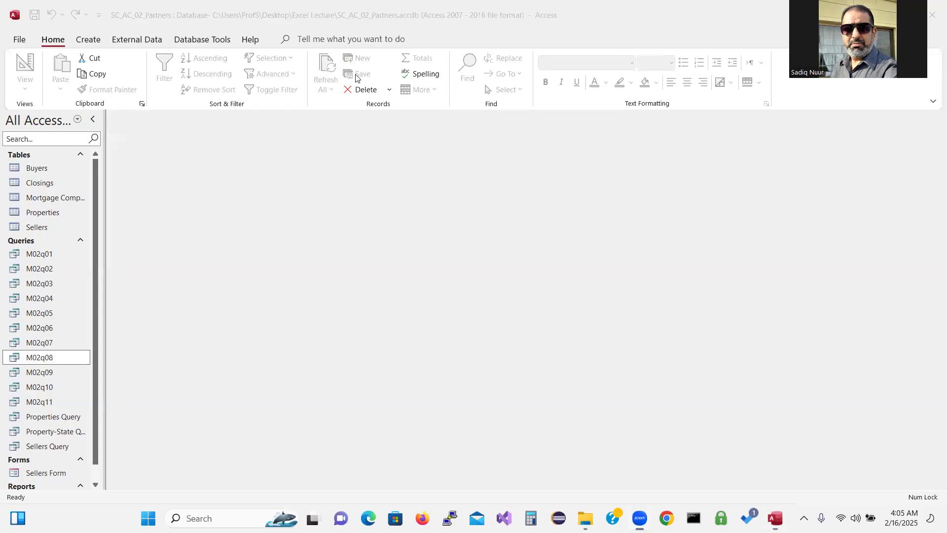
{"action": "mouse_move", "coordinate": [349, 213]}
{"action": "left_mouse_down"}
{"action": "mouse_move", "coordinate": [398, 269]}
{"action": "mouse_move", "coordinate": [357, 277]}
{"action": "left_mouse_up"}
{"action": "left_click_drag", "start_coordinate": [328, 232], "coordinate": [358, 196]}
{"action": "mouse_move", "coordinate": [422, 229]}
{"action": "left_mouse_down"}
{"action": "mouse_move", "coordinate": [453, 253]}
{"action": "mouse_move", "coordinate": [444, 222]}
{"action": "mouse_move", "coordinate": [430, 234]}
{"action": "mouse_move", "coordinate": [480, 230]}
{"action": "mouse_move", "coordinate": [503, 214]}
{"action": "mouse_move", "coordinate": [504, 187]}
{"action": "mouse_move", "coordinate": [518, 200]}
{"action": "left_mouse_up"}
{"action": "left_click", "coordinate": [455, 207]}
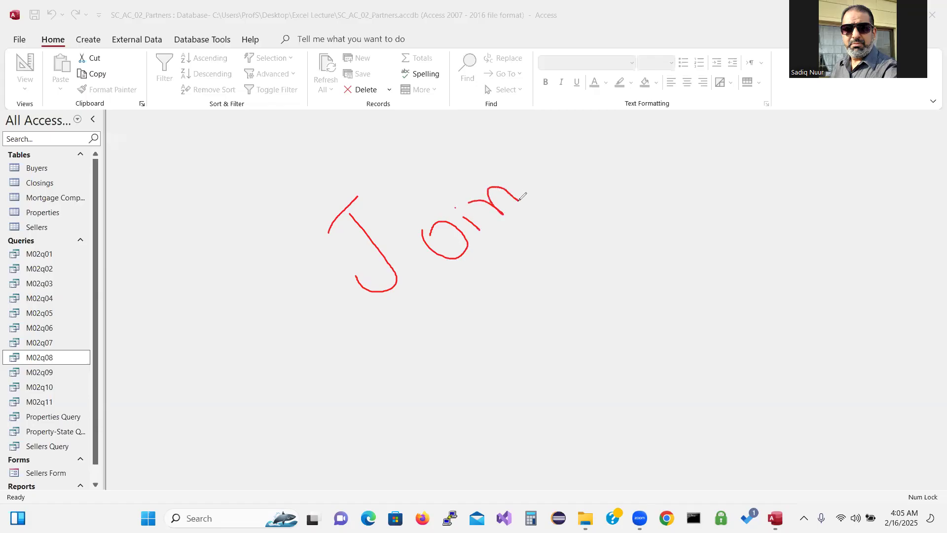
{"action": "mouse_move", "coordinate": [521, 173]}
{"action": "left_mouse_down"}
{"action": "mouse_move", "coordinate": [536, 189]}
{"action": "mouse_move", "coordinate": [588, 161]}
{"action": "mouse_move", "coordinate": [631, 206]}
{"action": "mouse_move", "coordinate": [589, 202]}
{"action": "left_mouse_up"}
{"action": "left_click", "coordinate": [516, 164]}
{"action": "mouse_move", "coordinate": [492, 279]}
{"action": "left_mouse_down"}
{"action": "mouse_move", "coordinate": [533, 241]}
{"action": "mouse_move", "coordinate": [547, 285]}
{"action": "mouse_move", "coordinate": [585, 259]}
{"action": "mouse_move", "coordinate": [572, 271]}
{"action": "mouse_move", "coordinate": [594, 265]}
{"action": "mouse_move", "coordinate": [585, 246]}
{"action": "mouse_move", "coordinate": [614, 247]}
{"action": "mouse_move", "coordinate": [611, 268]}
{"action": "left_mouse_up"}
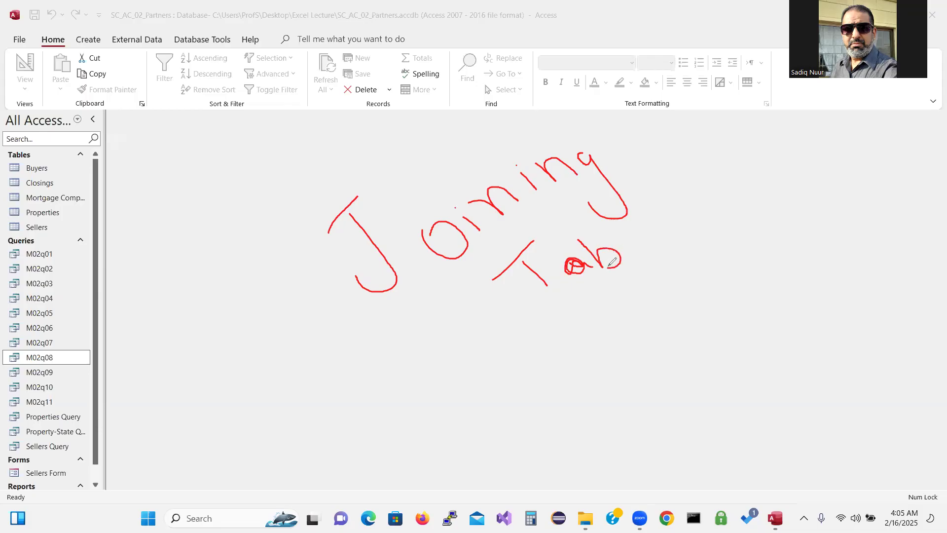
{"action": "mouse_move", "coordinate": [605, 221]}
{"action": "left_mouse_down"}
{"action": "mouse_move", "coordinate": [631, 249]}
{"action": "mouse_move", "coordinate": [638, 218]}
{"action": "mouse_move", "coordinate": [665, 226]}
{"action": "mouse_move", "coordinate": [687, 204]}
{"action": "mouse_move", "coordinate": [679, 226]}
{"action": "left_mouse_up"}
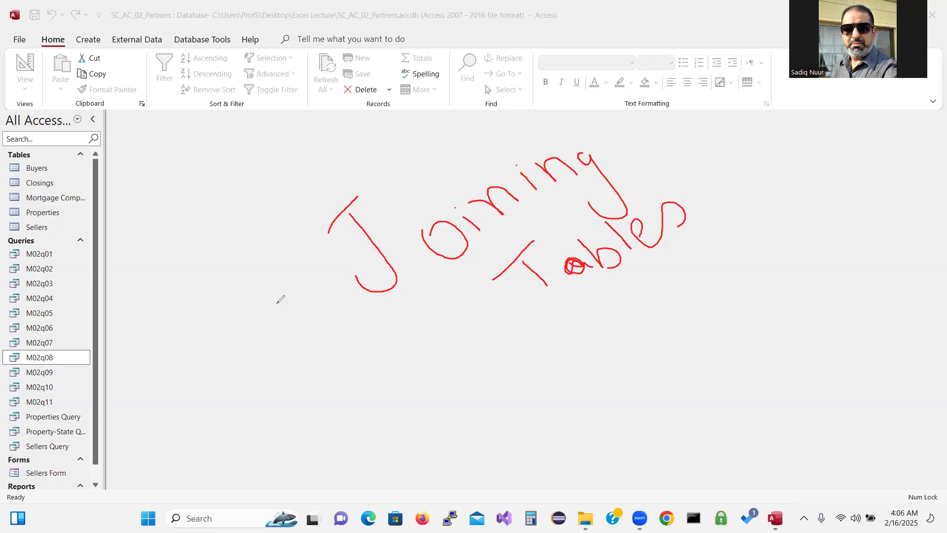
{"action": "left_click", "coordinate": [82, 309]}
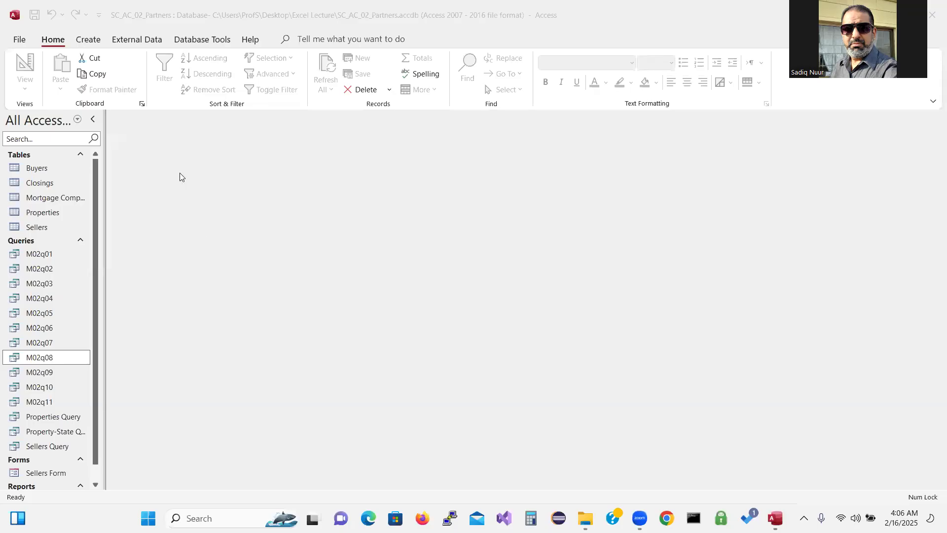
{"action": "left_click", "coordinate": [93, 39]}
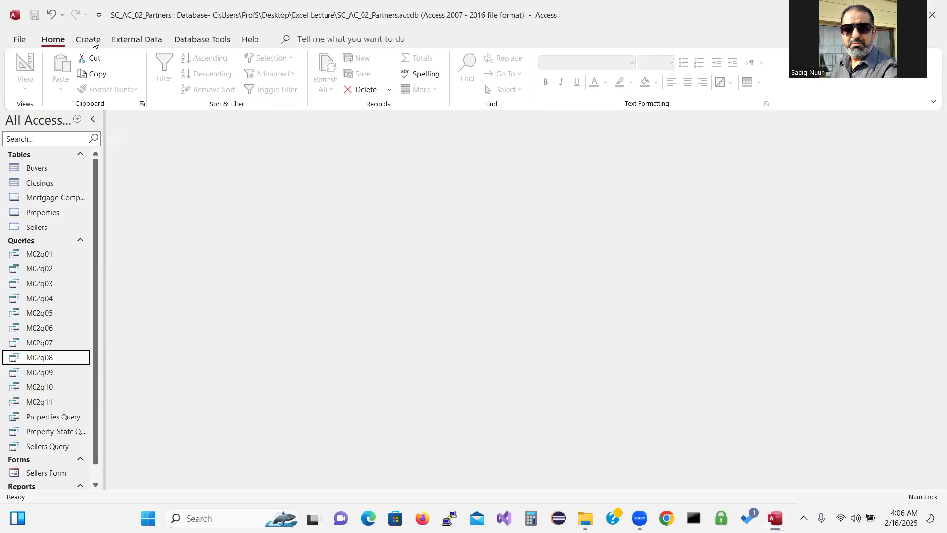
Start a new query design and add the Closings and Properties tables
{"action": "left_click", "coordinate": [94, 42]}
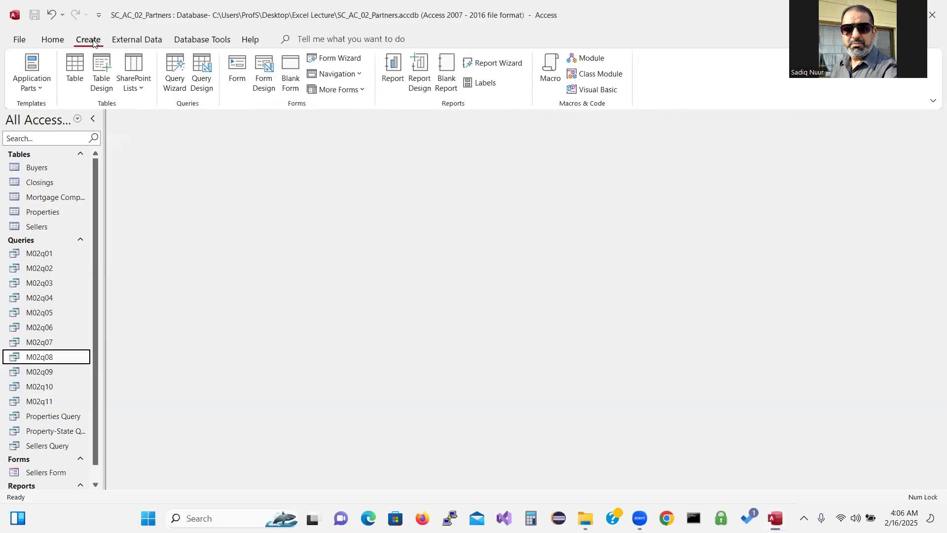
{"action": "left_click", "coordinate": [204, 70]}
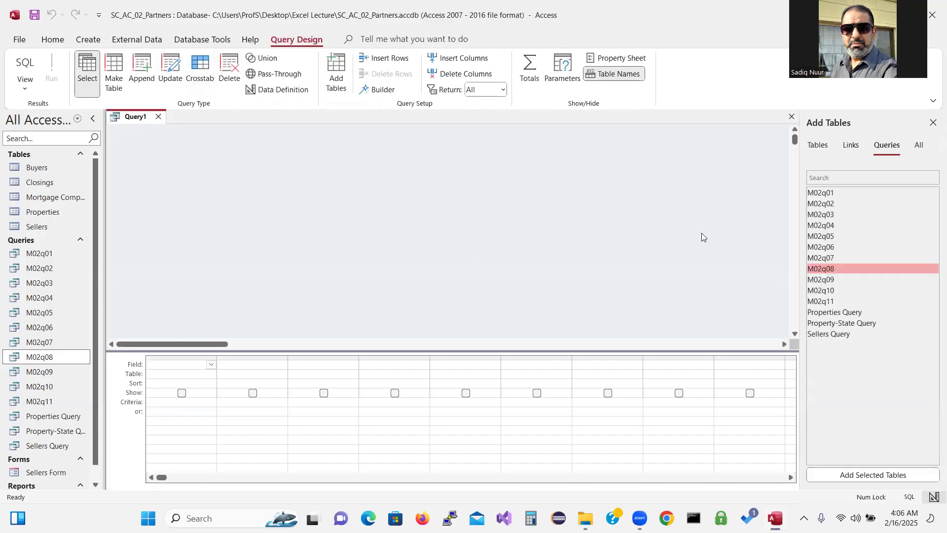
{"action": "left_click", "coordinate": [818, 145]}
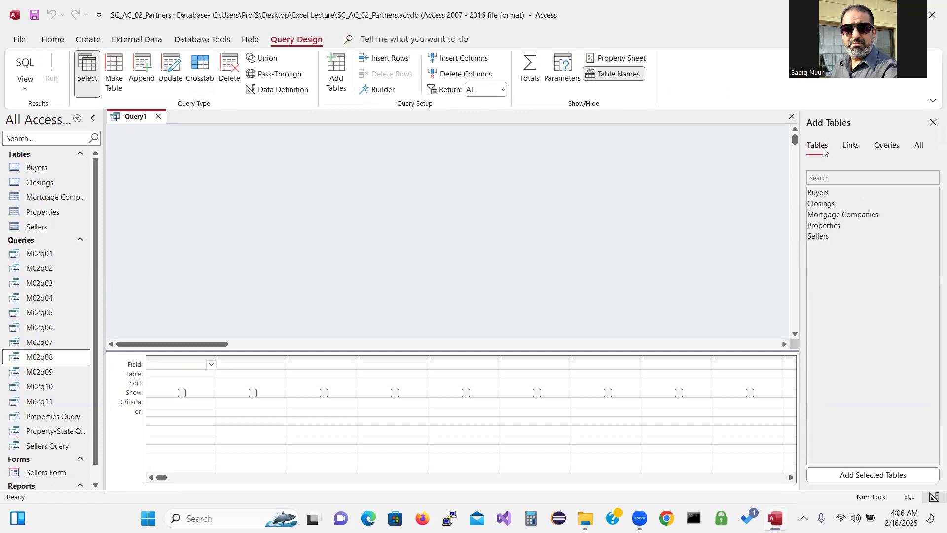
{"action": "double_click", "coordinate": [822, 204]}
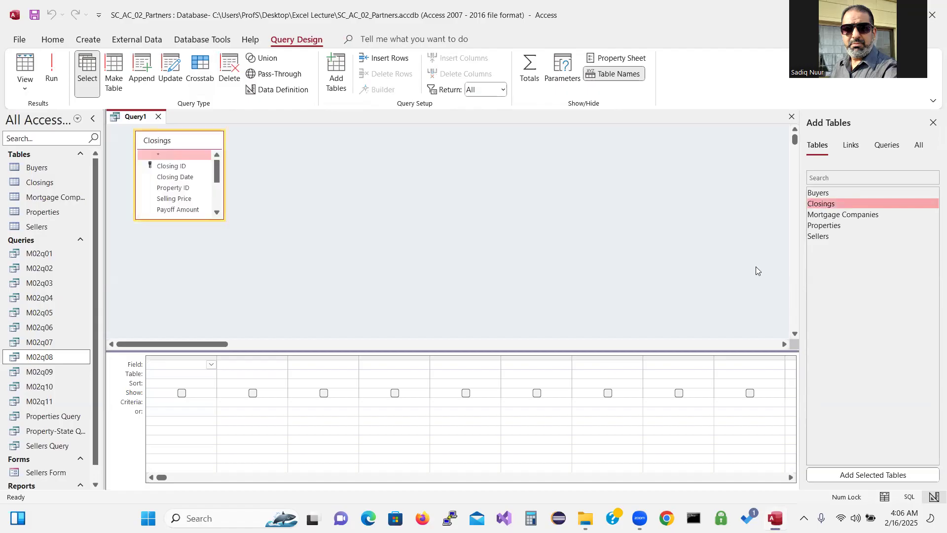
{"action": "double_click", "coordinate": [830, 227]}
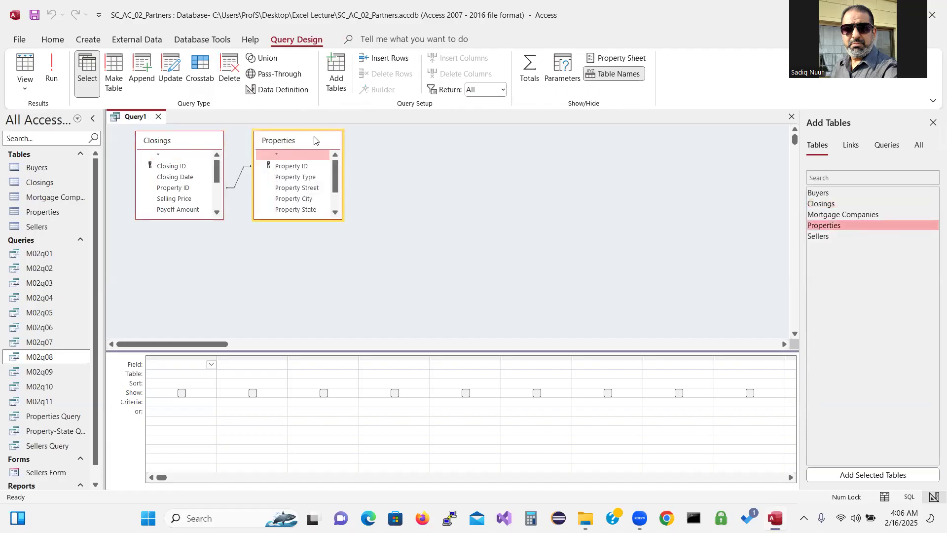
Reposition the Closings and Properties field lists and enlarge them to show every field
{"action": "left_click_drag", "start_coordinate": [315, 140], "coordinate": [389, 149]}
{"action": "left_click", "coordinate": [179, 144]}
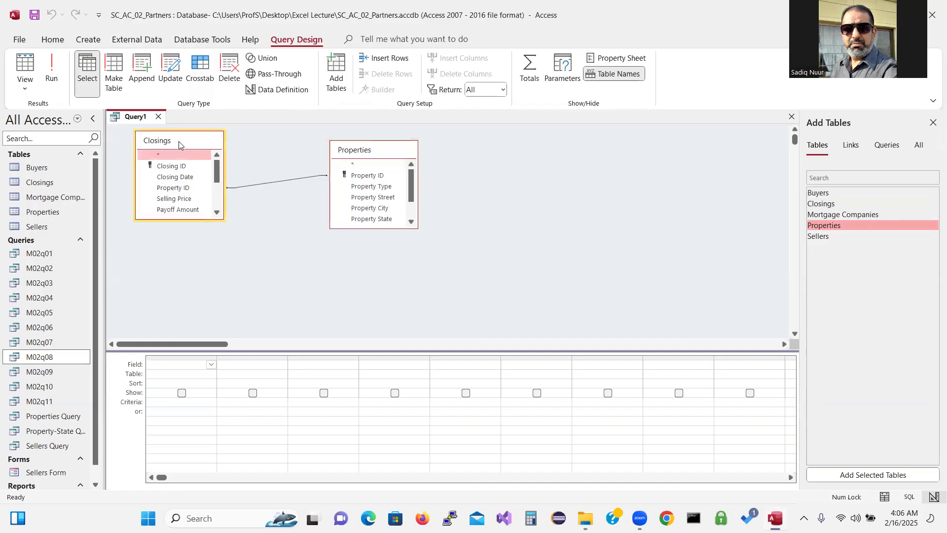
{"action": "left_click_drag", "start_coordinate": [179, 143], "coordinate": [180, 195]}
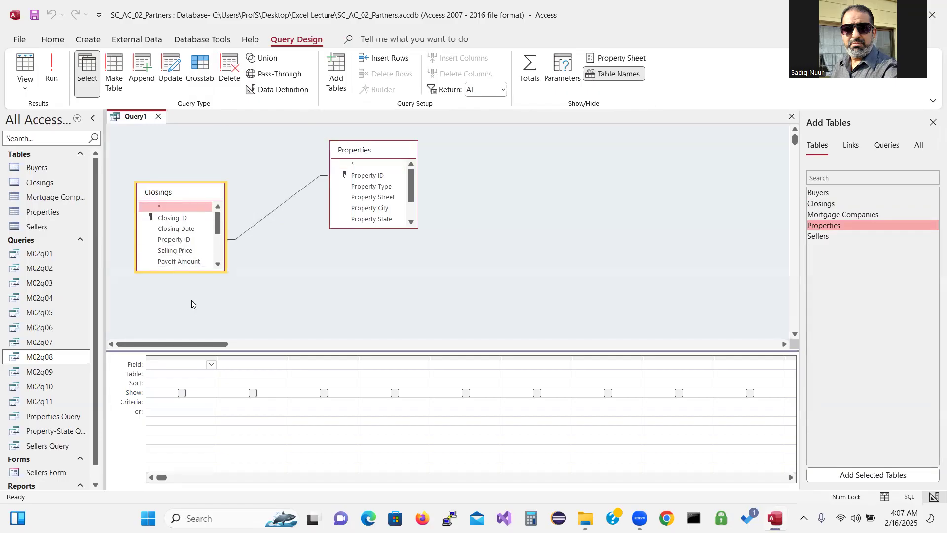
{"action": "left_click_drag", "start_coordinate": [192, 271], "coordinate": [192, 323]}
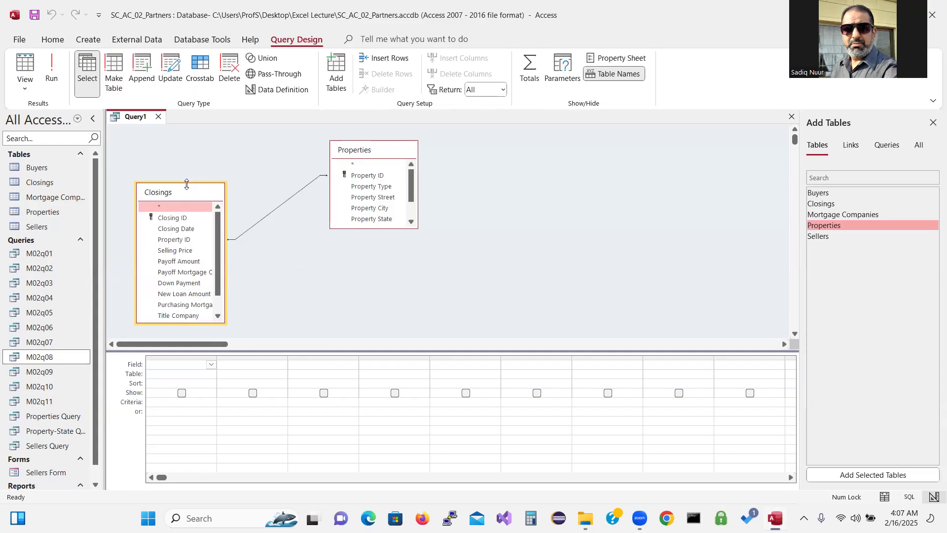
{"action": "left_click_drag", "start_coordinate": [186, 184], "coordinate": [187, 140]}
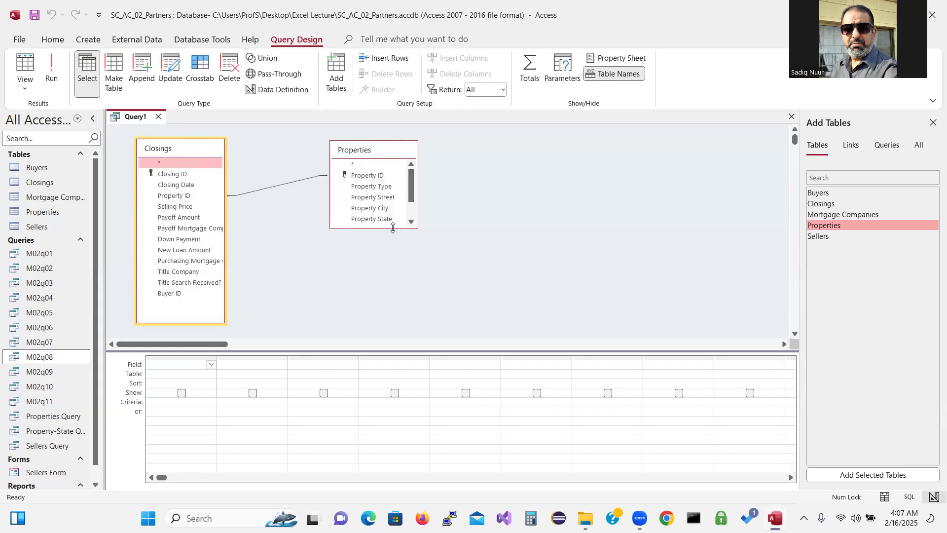
{"action": "left_click_drag", "start_coordinate": [392, 228], "coordinate": [393, 293]}
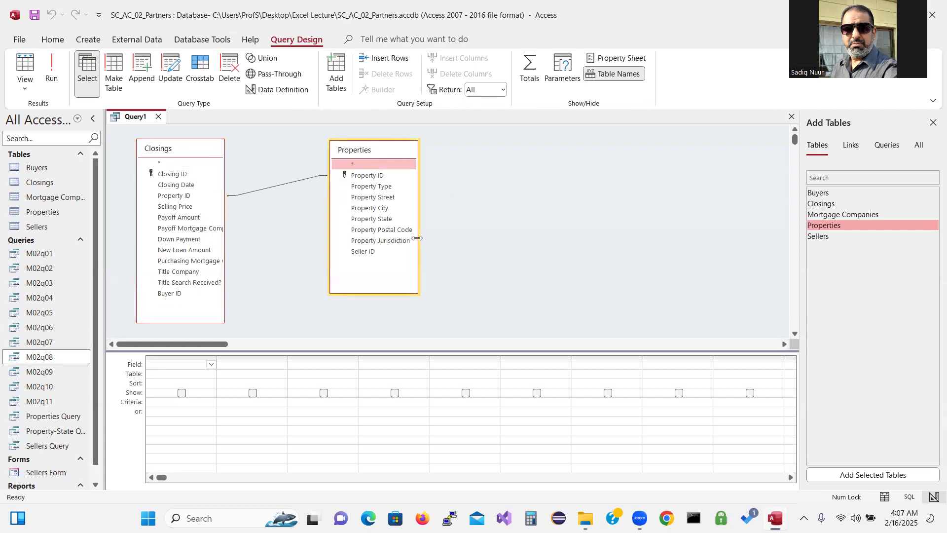
Widen the Properties list and add Closing ID, Closing Date, Property ID, Property Street and Seller ID
{"action": "left_click_drag", "start_coordinate": [418, 238], "coordinate": [454, 238]}
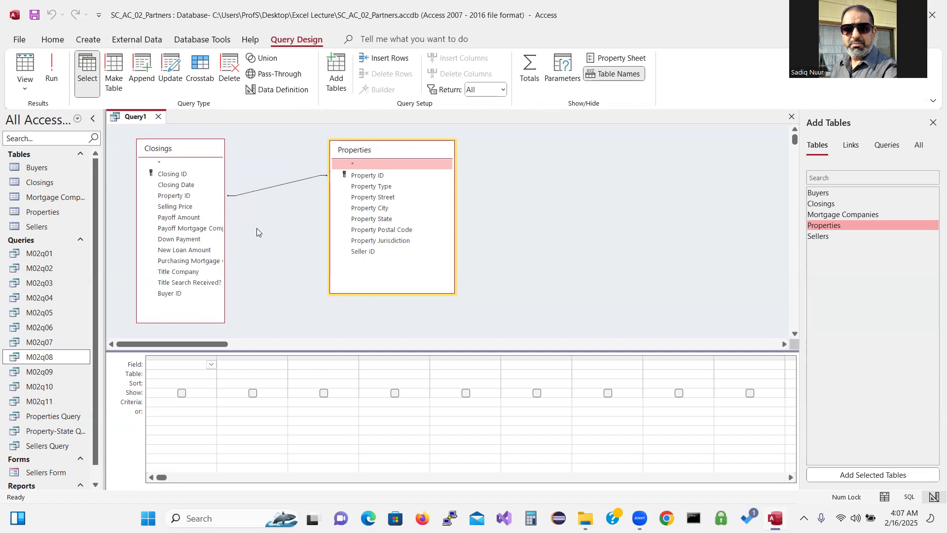
{"action": "double_click", "coordinate": [166, 175]}
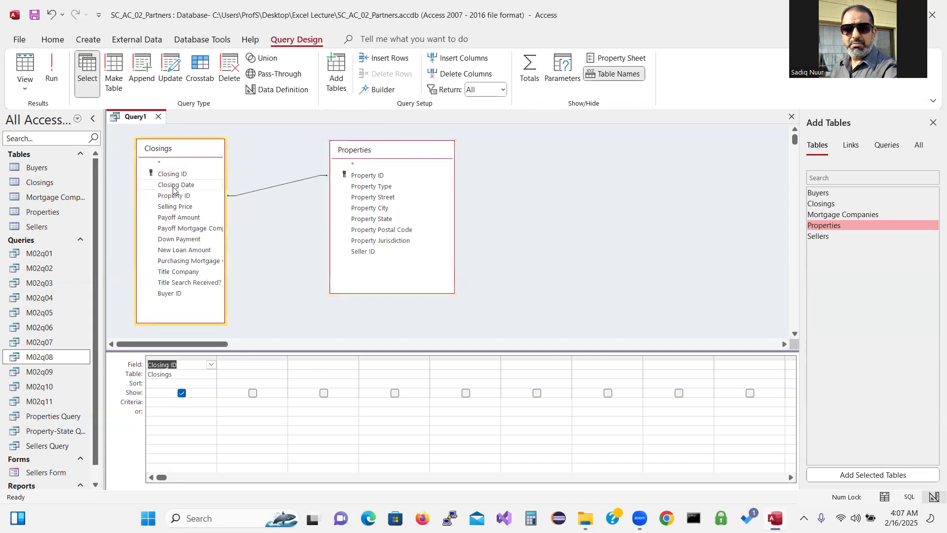
{"action": "left_click", "coordinate": [173, 188]}
{"action": "double_click", "coordinate": [174, 189]}
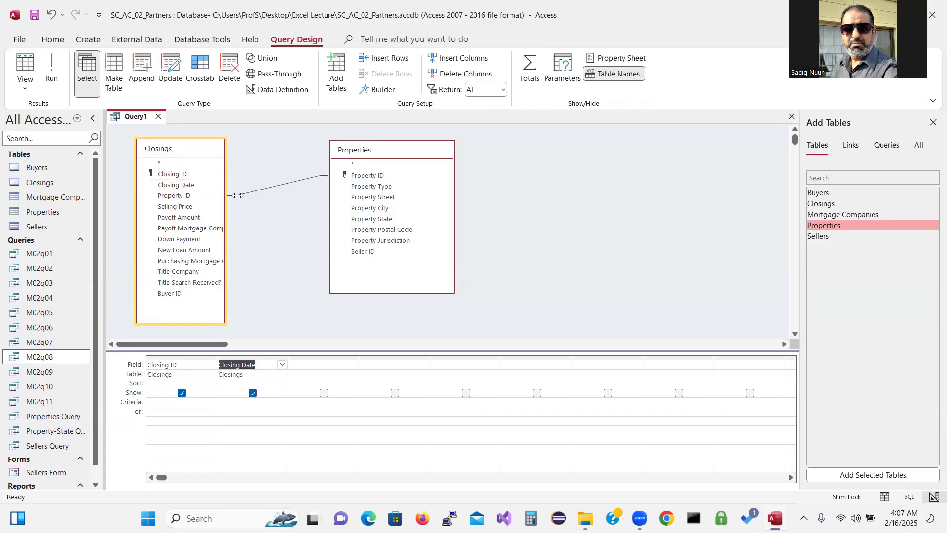
{"action": "double_click", "coordinate": [366, 176]}
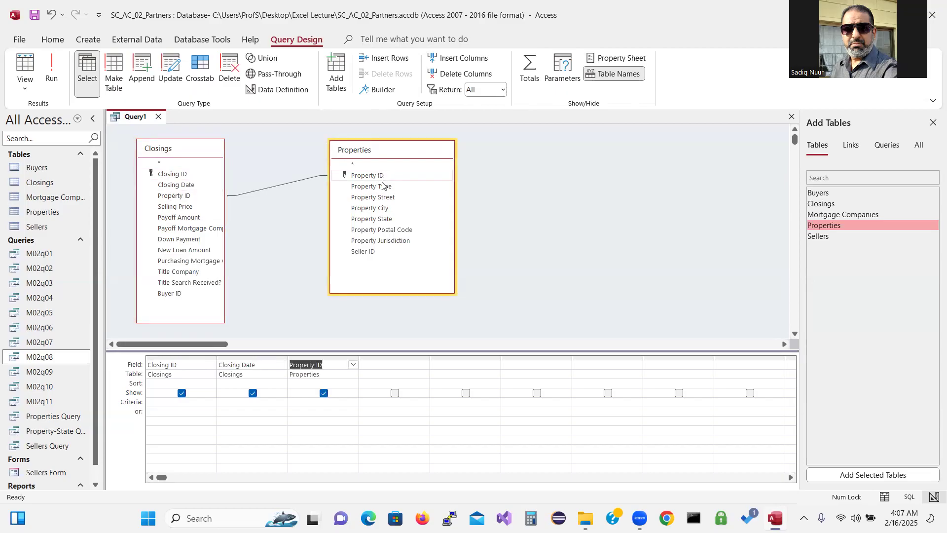
{"action": "double_click", "coordinate": [383, 198]}
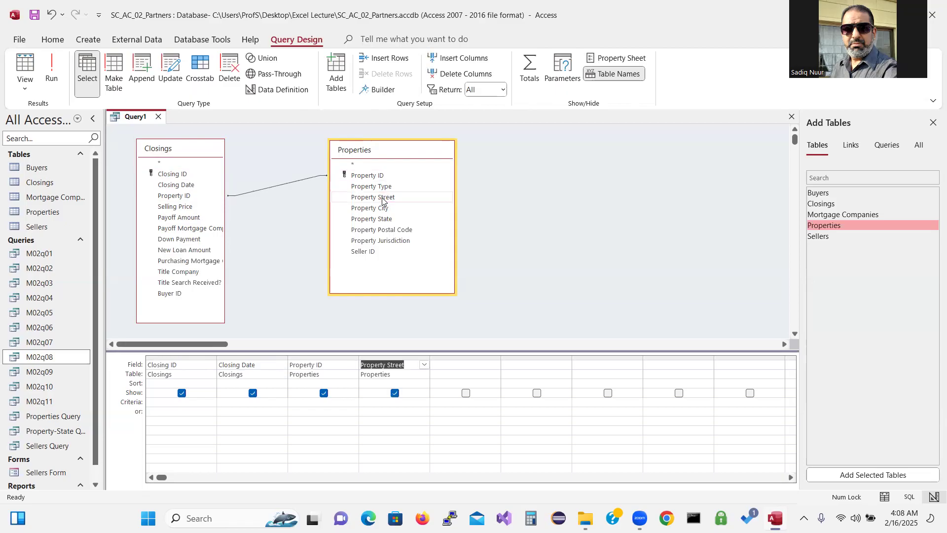
{"action": "double_click", "coordinate": [372, 253]}
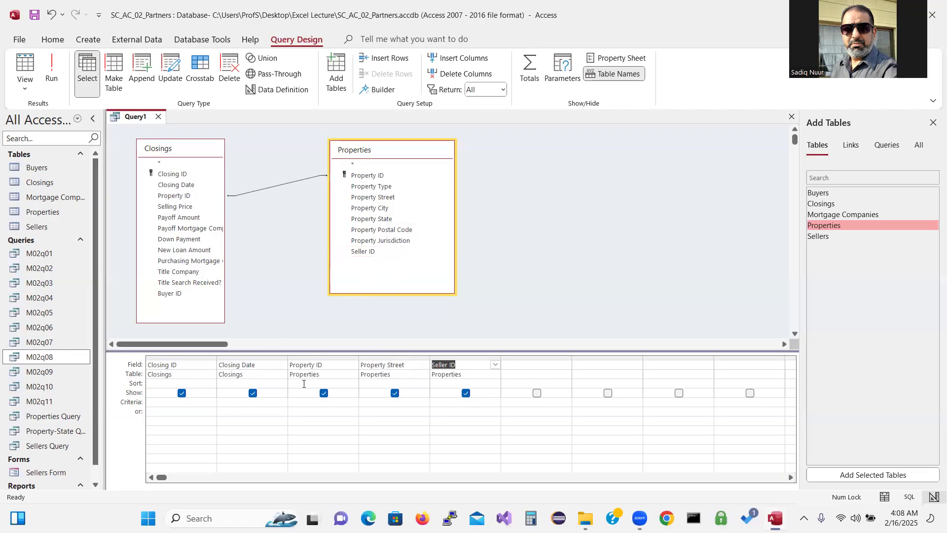
Set Ascending sorts on Closing Date and Property Street, then run the query
{"action": "left_click", "coordinate": [272, 383]}
{"action": "left_click", "coordinate": [282, 384]}
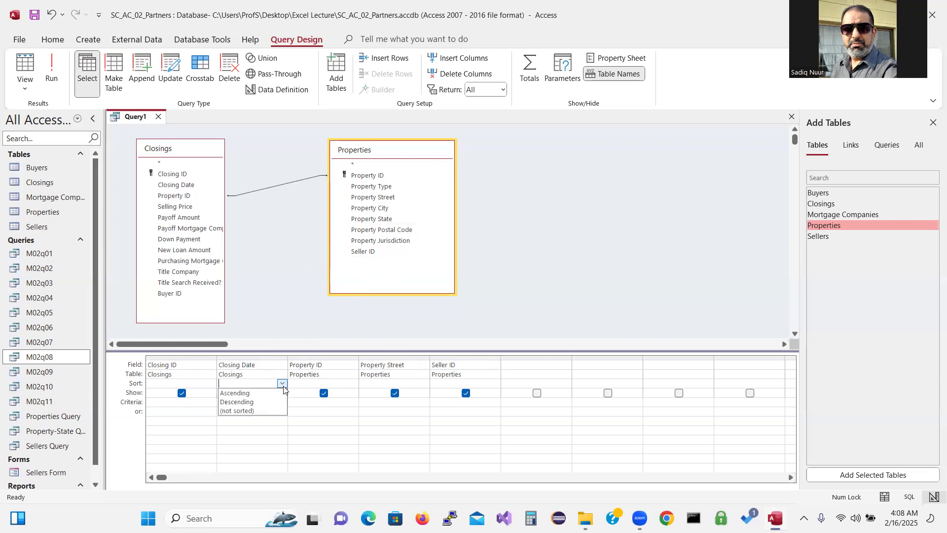
{"action": "left_click", "coordinate": [270, 394]}
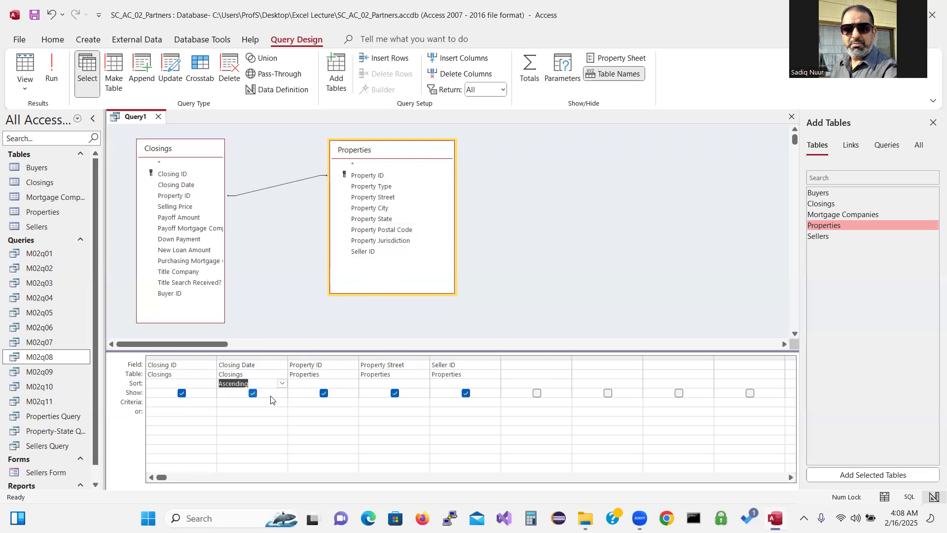
{"action": "left_click", "coordinate": [393, 382]}
{"action": "left_click", "coordinate": [424, 383]}
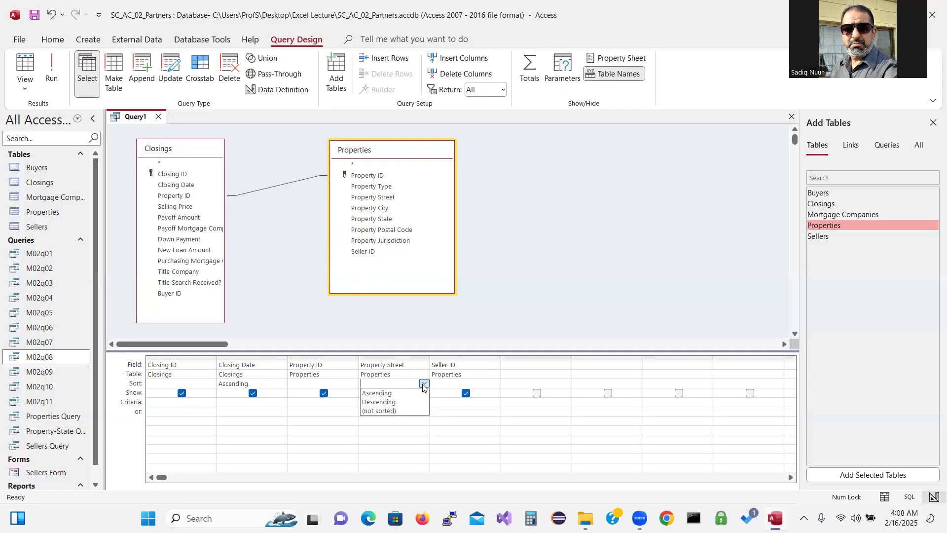
{"action": "left_click", "coordinate": [414, 396]}
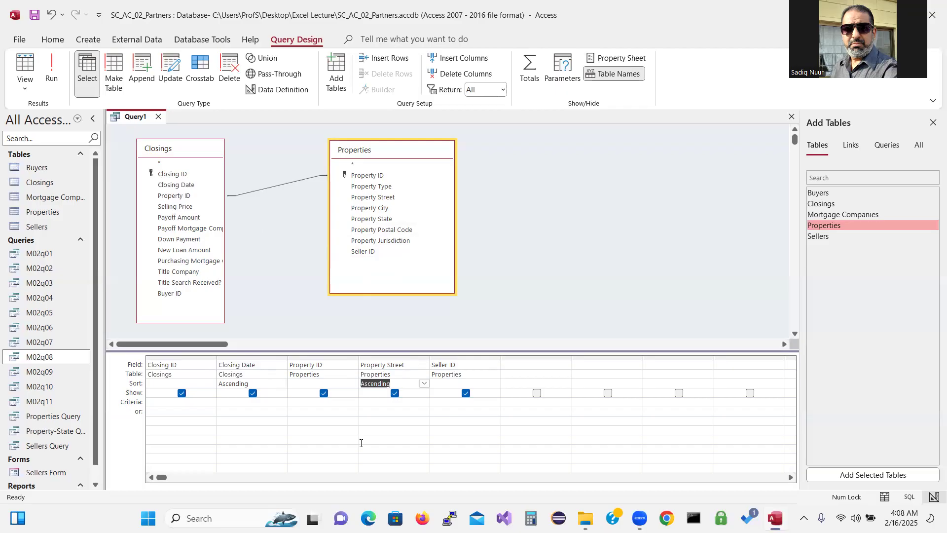
{"action": "left_click", "coordinate": [52, 74]}
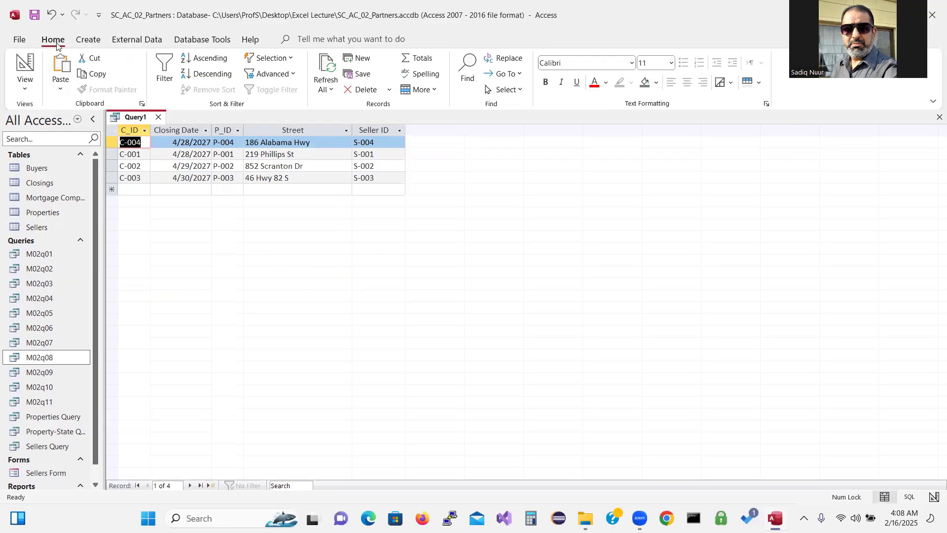
Save the new query under the name 'Closings and Properties'
{"action": "left_click", "coordinate": [34, 16]}
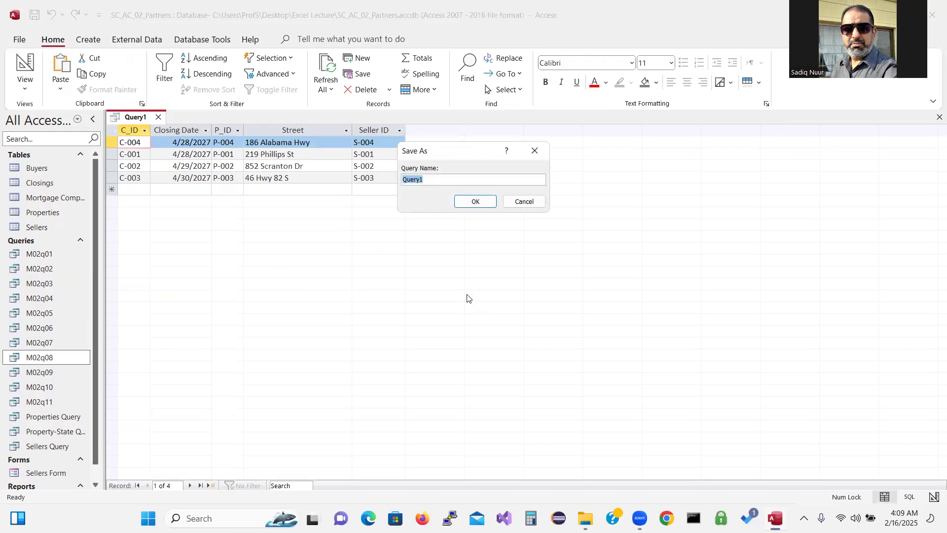
{"action": "type", "text": "Closings abd"}
{"action": "key", "text": "BackSpace"}
{"action": "key", "text": "BackSpace"}
{"action": "type", "text": "nd Properties"}
{"action": "left_click", "coordinate": [476, 201]}
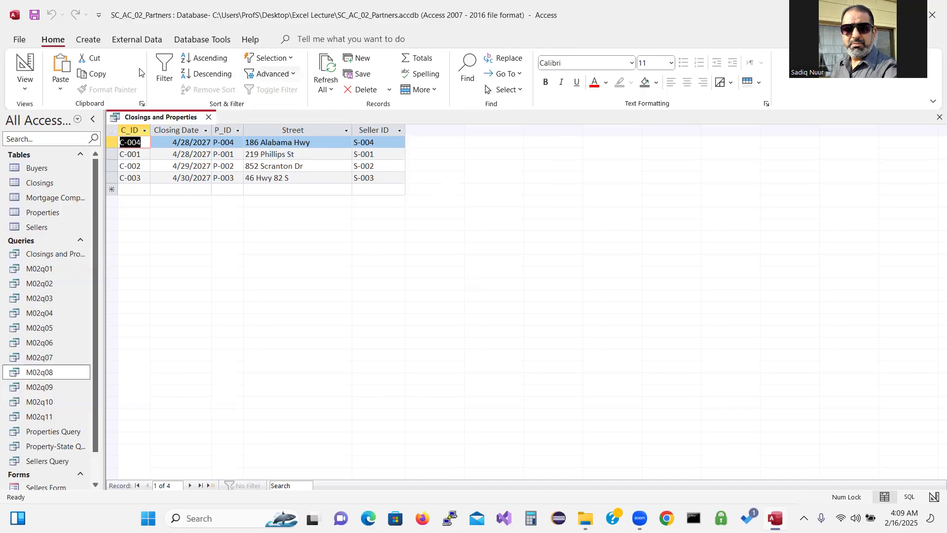
Switch the Closings and Properties query back to Design view
{"action": "left_click", "coordinate": [26, 70]}
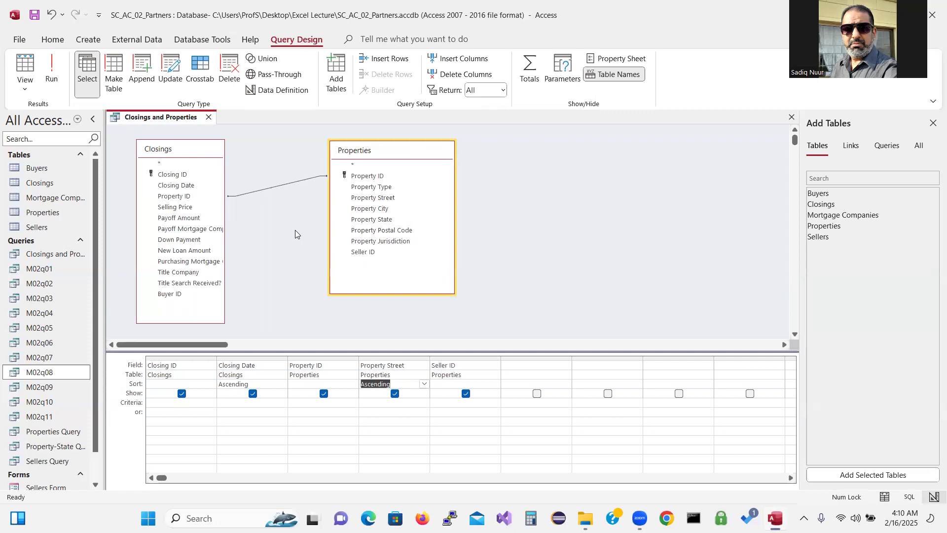
Set the Closings–Properties join to option 2: all Closings records and only matching Properties records
{"action": "right_click", "coordinate": [269, 189]}
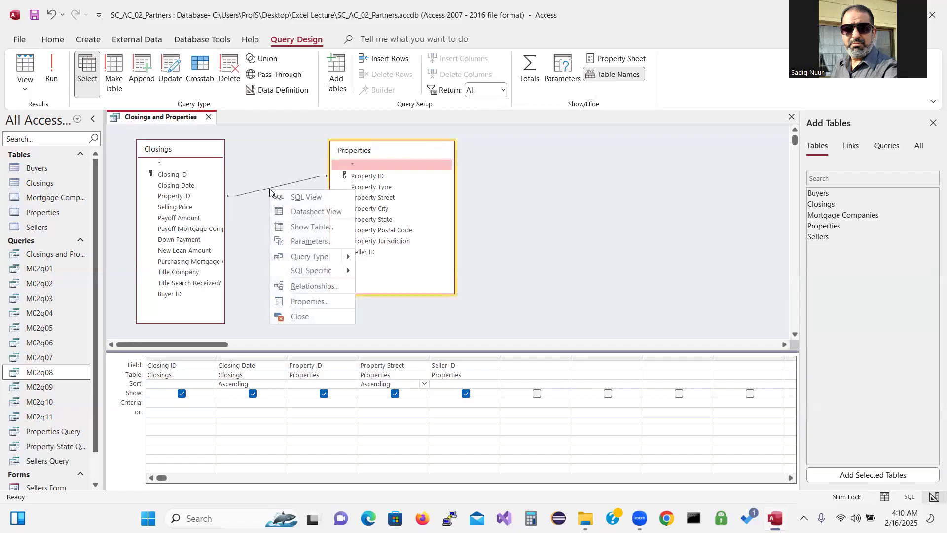
{"action": "left_click", "coordinate": [263, 191]}
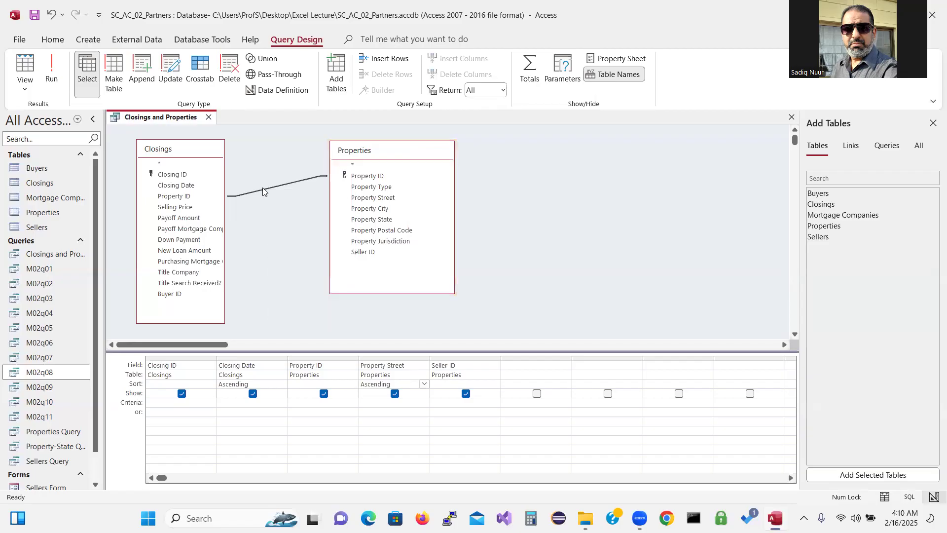
{"action": "right_click", "coordinate": [263, 191]}
{"action": "left_click", "coordinate": [313, 198]}
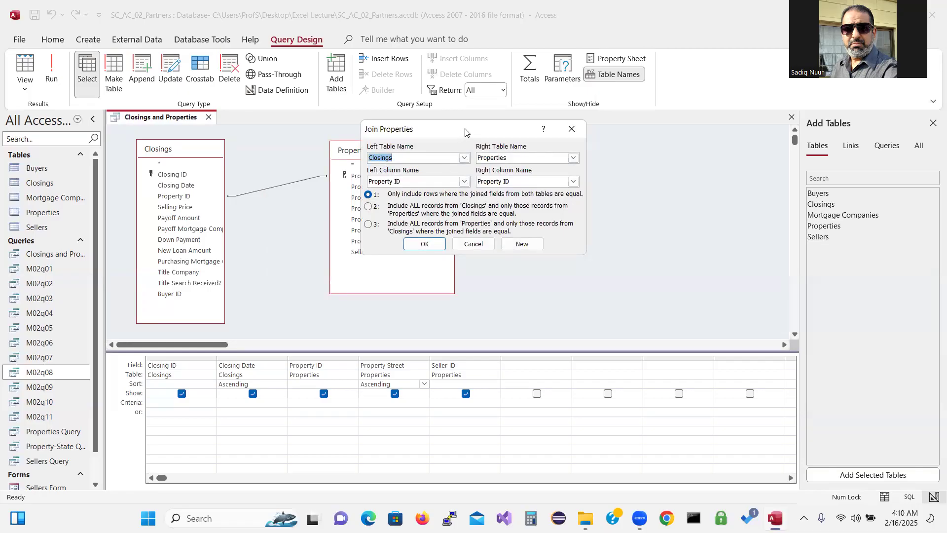
{"action": "left_click_drag", "start_coordinate": [465, 133], "coordinate": [574, 162]}
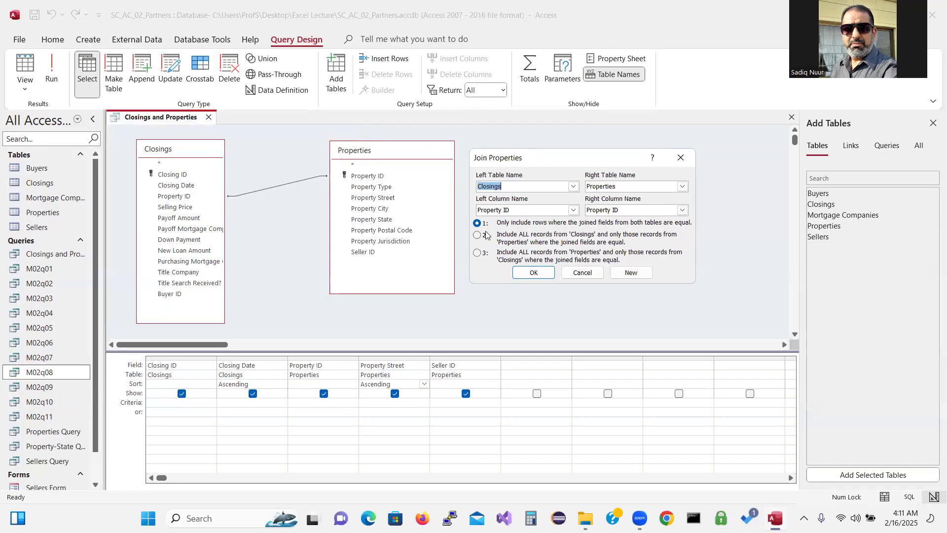
{"action": "left_click", "coordinate": [477, 236]}
{"action": "left_click", "coordinate": [532, 272]}
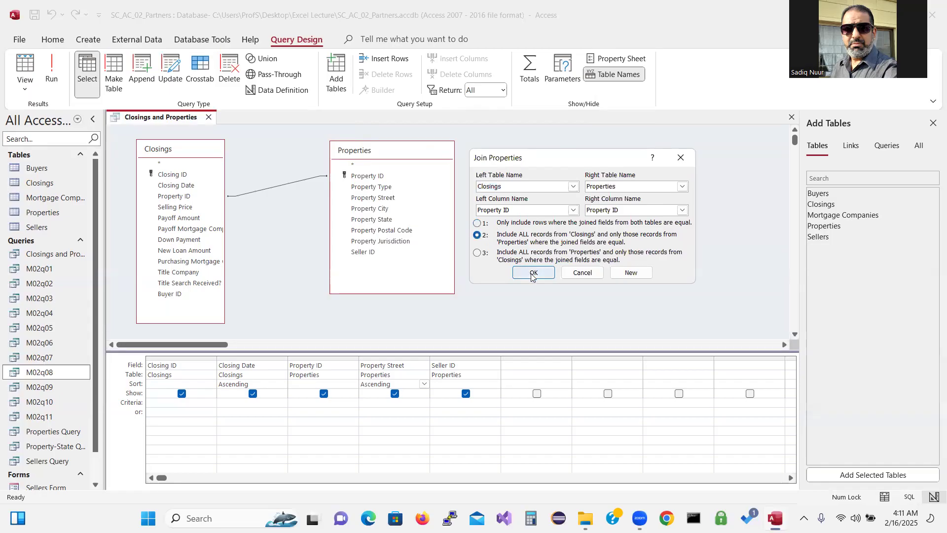
{"action": "left_click", "coordinate": [51, 69]}
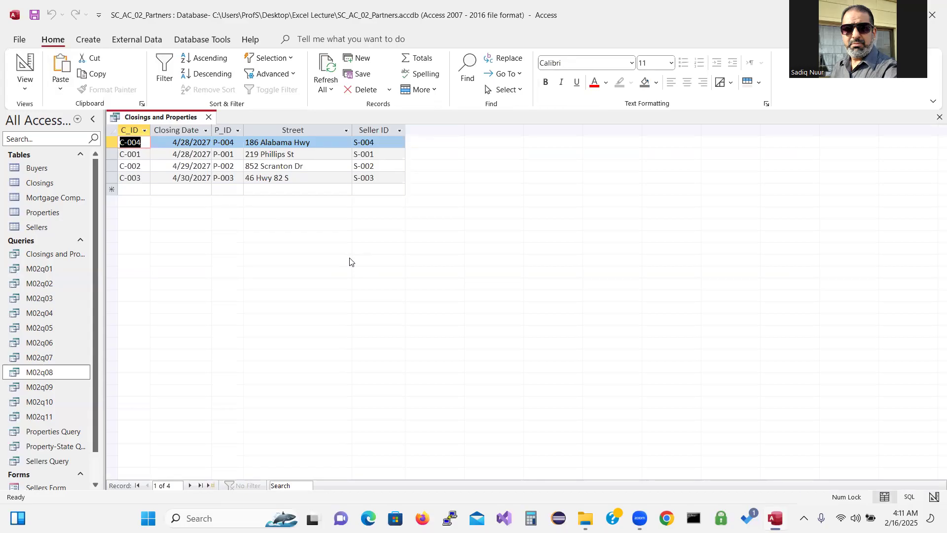
{"action": "left_click", "coordinate": [26, 67]}
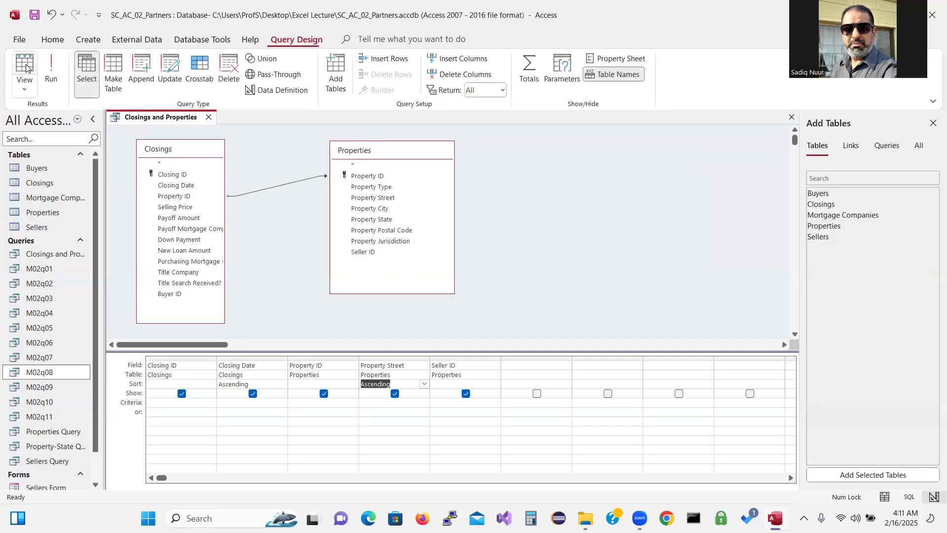
{"action": "left_click", "coordinate": [270, 186]}
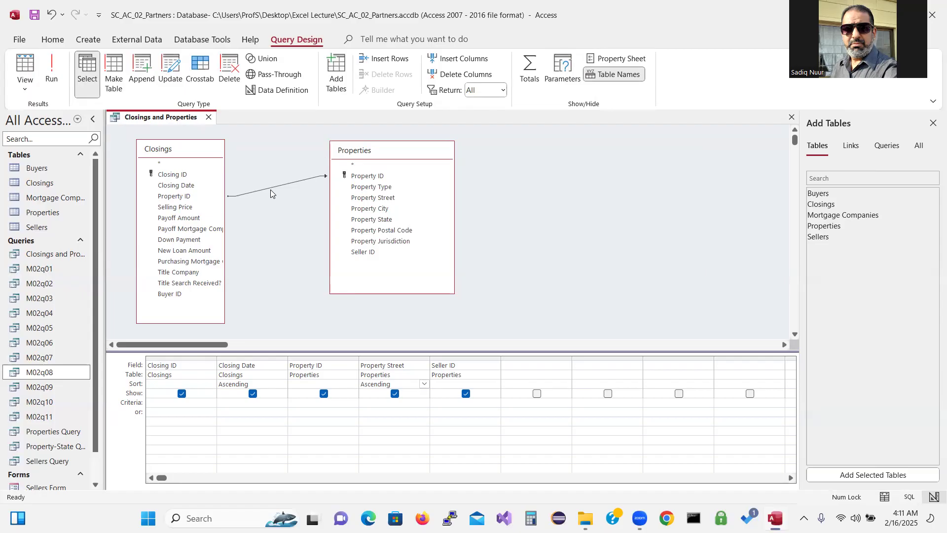
Set the join to option 3: all Properties records and only matching Closings records
{"action": "left_click", "coordinate": [268, 188]}
{"action": "right_click", "coordinate": [268, 192]}
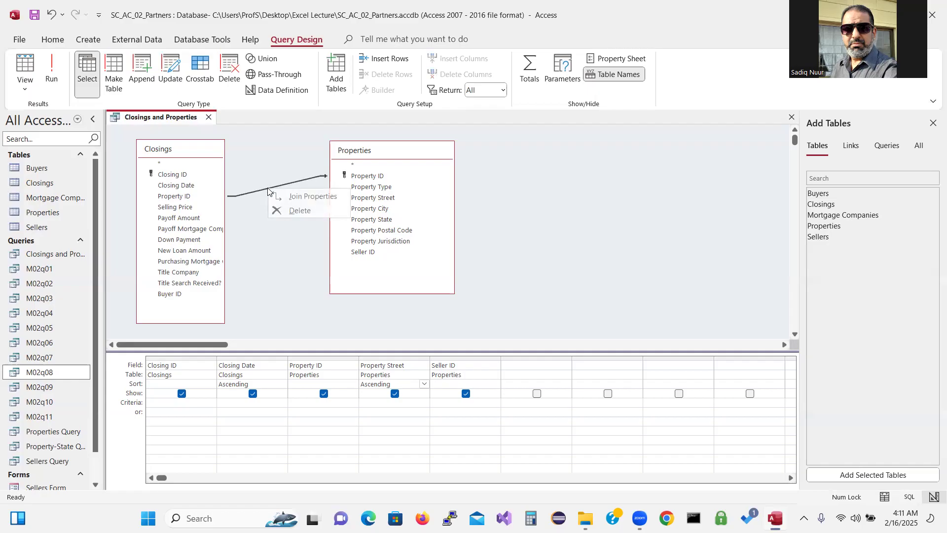
{"action": "left_click", "coordinate": [292, 196]}
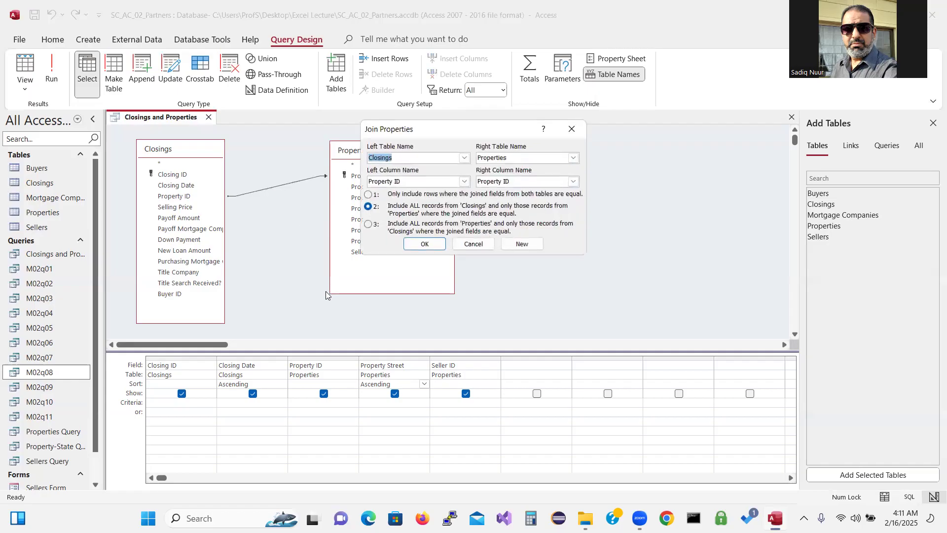
{"action": "left_click", "coordinate": [369, 224]}
{"action": "left_click", "coordinate": [425, 244]}
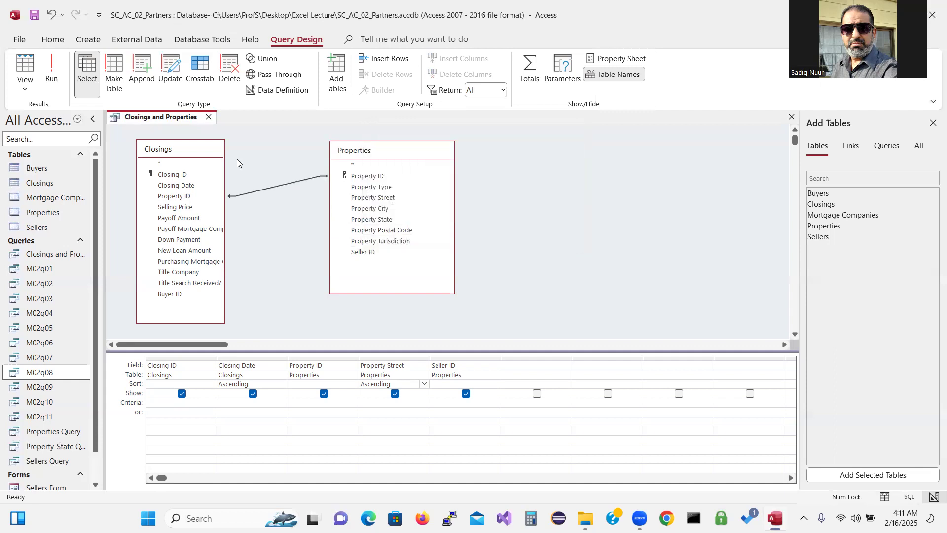
Run the query to check the six rows, including P-006 and P-005, then return to Design view
{"action": "left_click", "coordinate": [52, 66]}
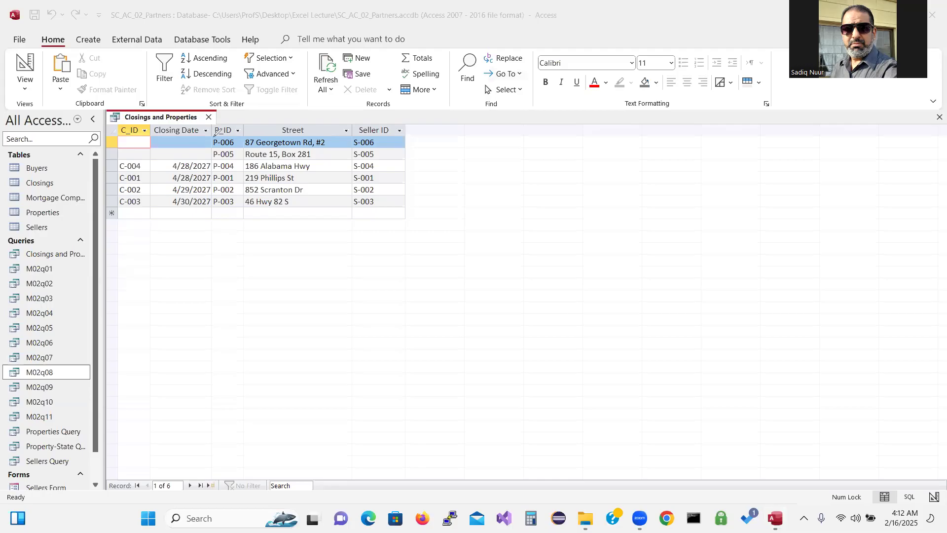
{"action": "mouse_move", "coordinate": [213, 136]}
{"action": "left_mouse_down"}
{"action": "mouse_move", "coordinate": [118, 127]}
{"action": "mouse_move", "coordinate": [109, 141]}
{"action": "mouse_move", "coordinate": [112, 156]}
{"action": "mouse_move", "coordinate": [130, 162]}
{"action": "mouse_move", "coordinate": [196, 160]}
{"action": "mouse_move", "coordinate": [209, 158]}
{"action": "mouse_move", "coordinate": [215, 129]}
{"action": "left_mouse_up"}
{"action": "left_click", "coordinate": [31, 72]}
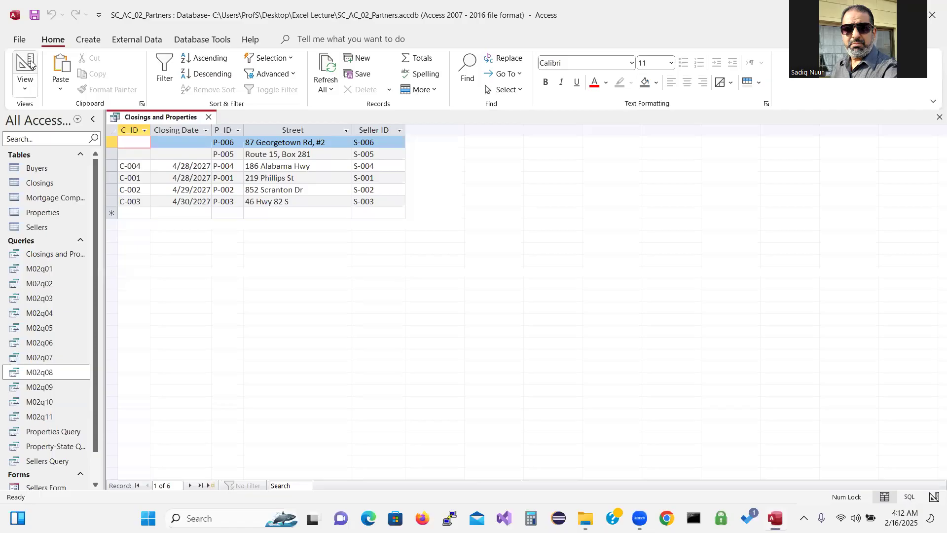
{"action": "left_click", "coordinate": [31, 63]}
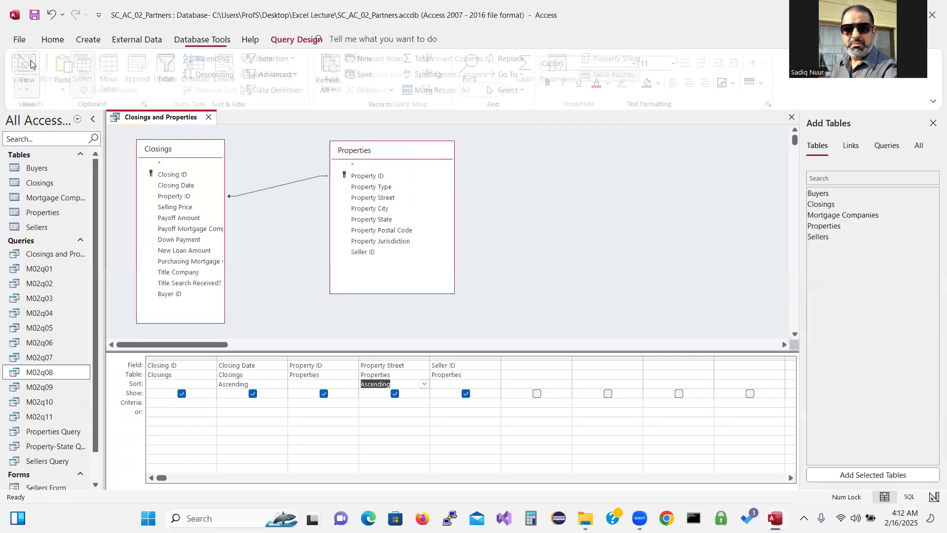
{"action": "right_click", "coordinate": [274, 189]}
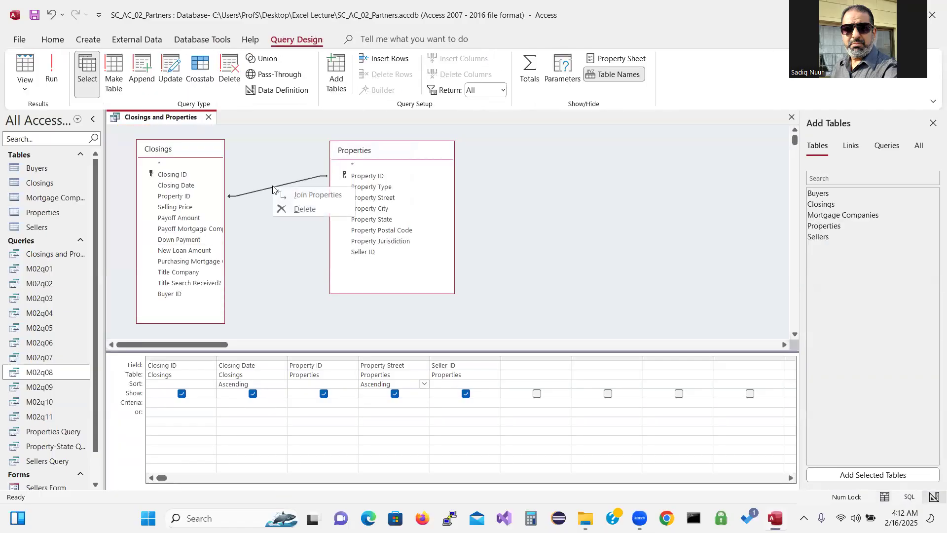
{"action": "left_click", "coordinate": [297, 196]}
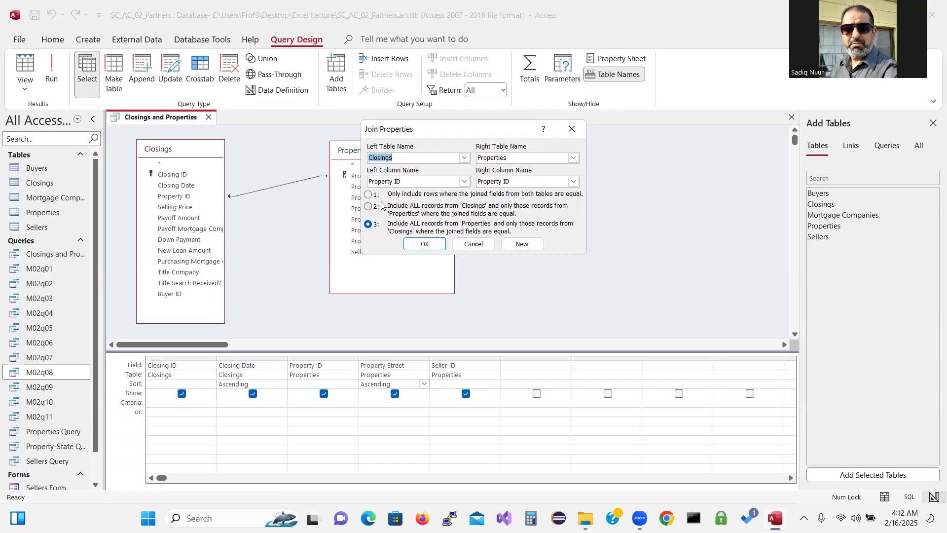
{"action": "left_click", "coordinate": [474, 244]}
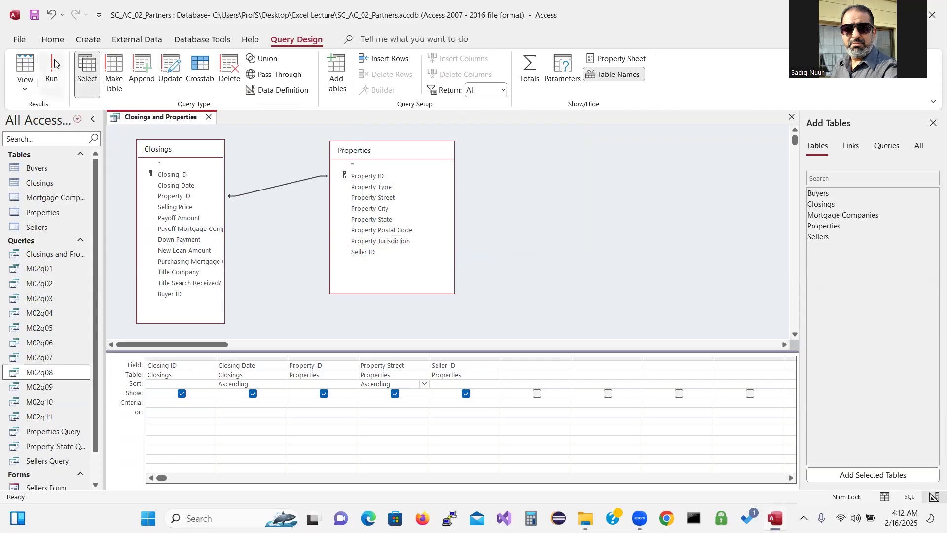
{"action": "left_click", "coordinate": [19, 40]}
Save the query object under the name 'Closings and Properties 2', replacing the 'Copy of' prefix, and close its tab
{"action": "left_click", "coordinate": [39, 204]}
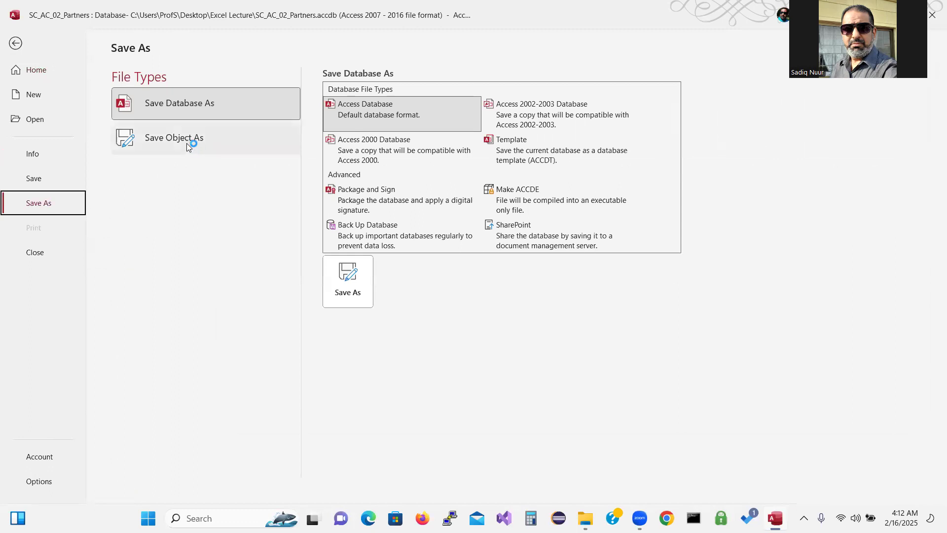
{"action": "left_click", "coordinate": [188, 143]}
{"action": "left_click", "coordinate": [348, 213]}
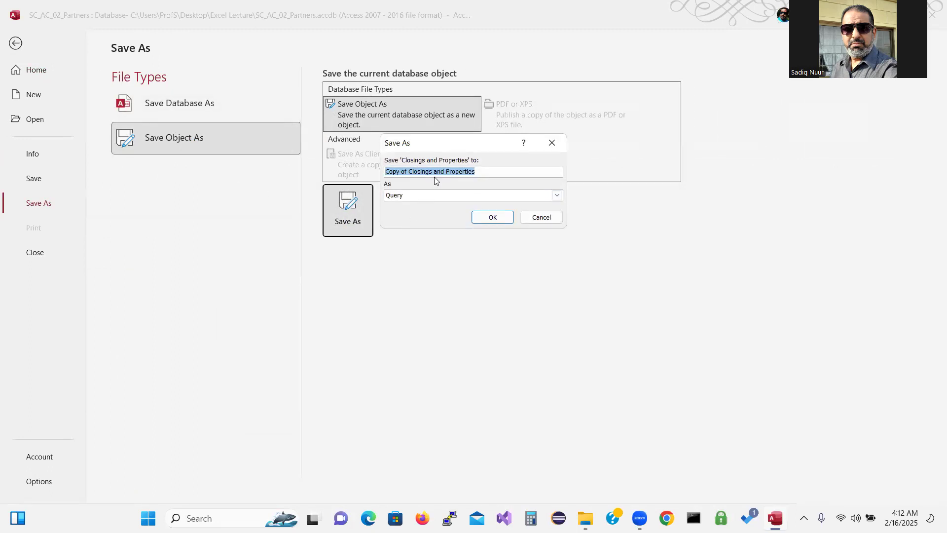
{"action": "left_click", "coordinate": [408, 171]}
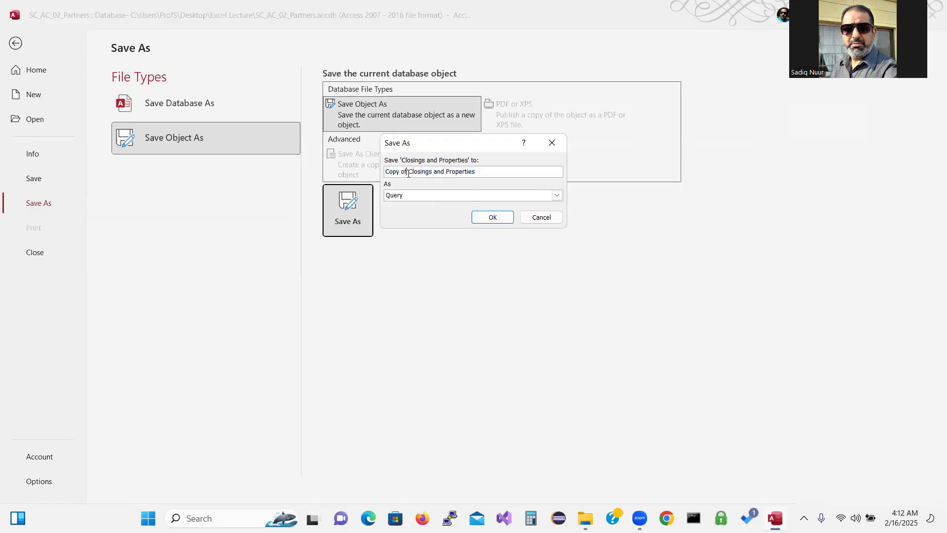
{"action": "left_click_drag", "start_coordinate": [410, 171], "coordinate": [385, 171]}
{"action": "key", "text": "BackSpace"}
{"action": "left_click", "coordinate": [463, 172]}
{"action": "type", "text": "2"}
{"action": "left_click", "coordinate": [491, 217]}
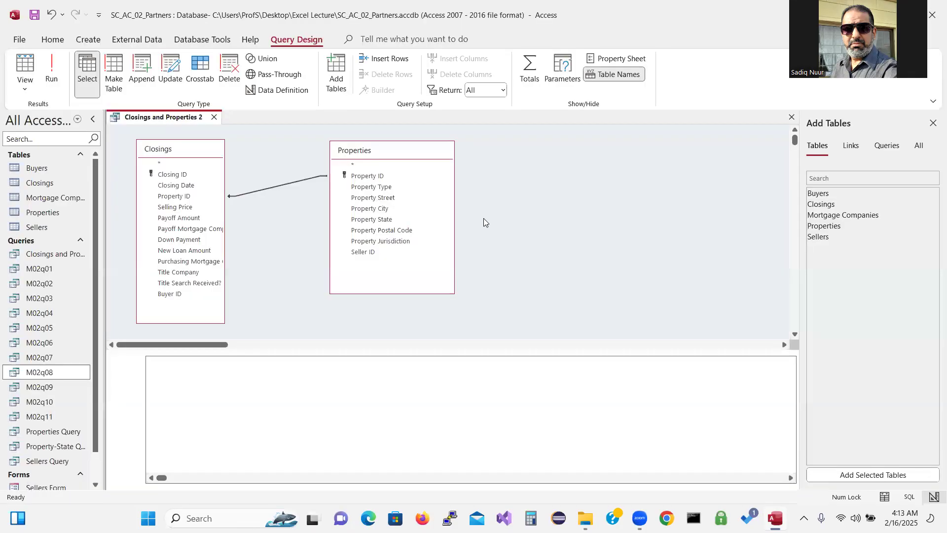
{"action": "left_click", "coordinate": [214, 117]}
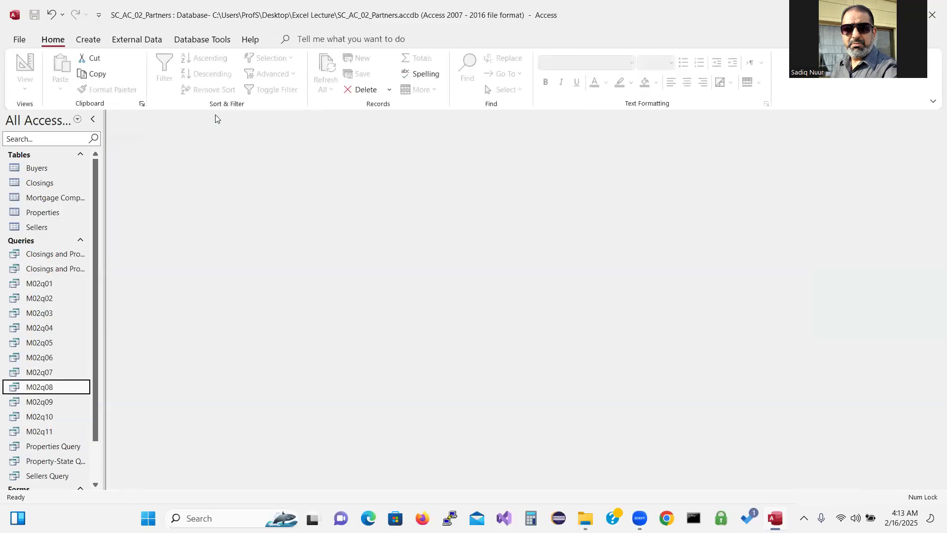
In Design View of Closings and Properties 2, set the join to include only rows matching in both tables
{"action": "double_click", "coordinate": [75, 269]}
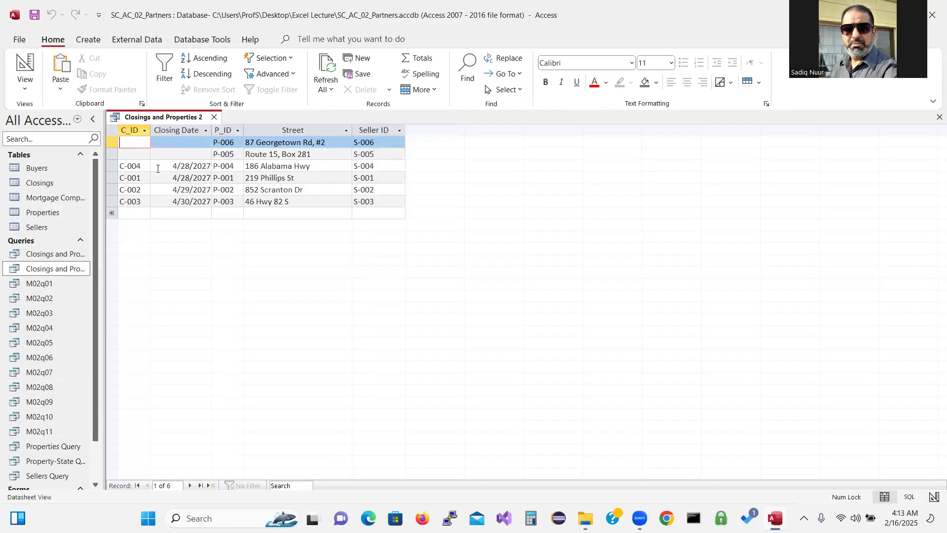
{"action": "left_click", "coordinate": [26, 65]}
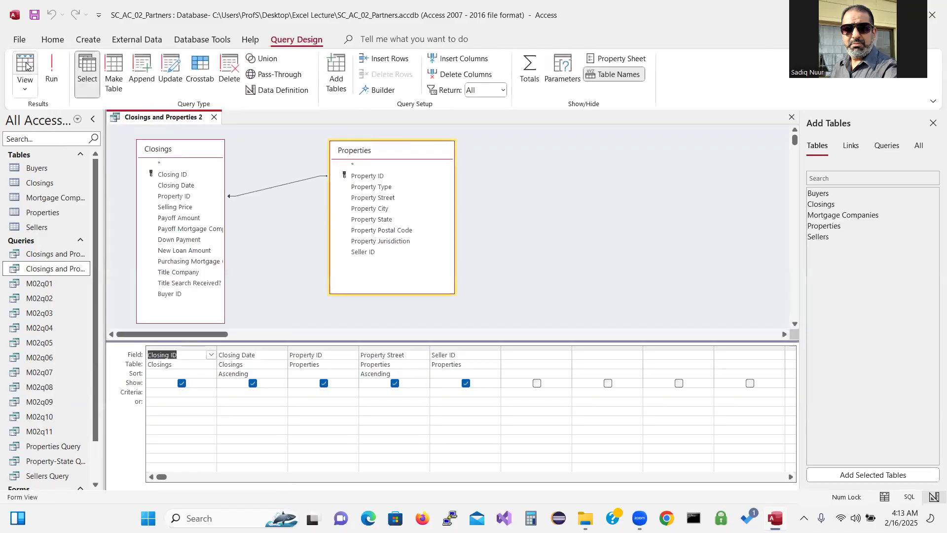
{"action": "left_click", "coordinate": [266, 188]}
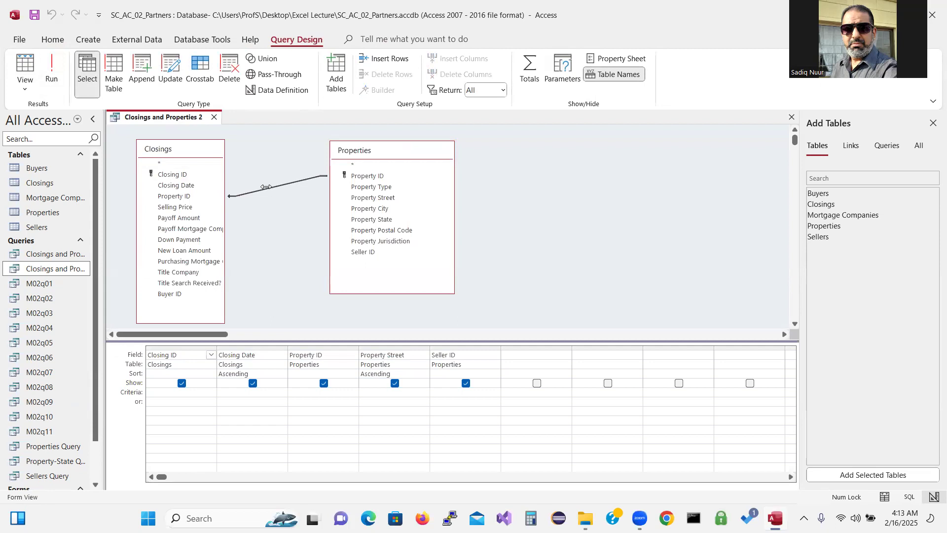
{"action": "right_click", "coordinate": [268, 188]}
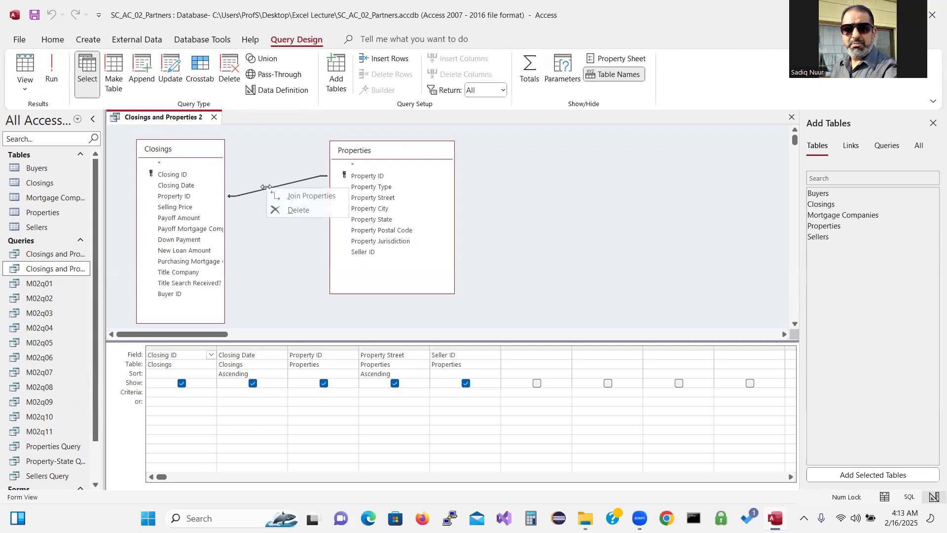
{"action": "left_click", "coordinate": [292, 194]}
{"action": "left_click", "coordinate": [370, 194]}
{"action": "left_click", "coordinate": [428, 245]}
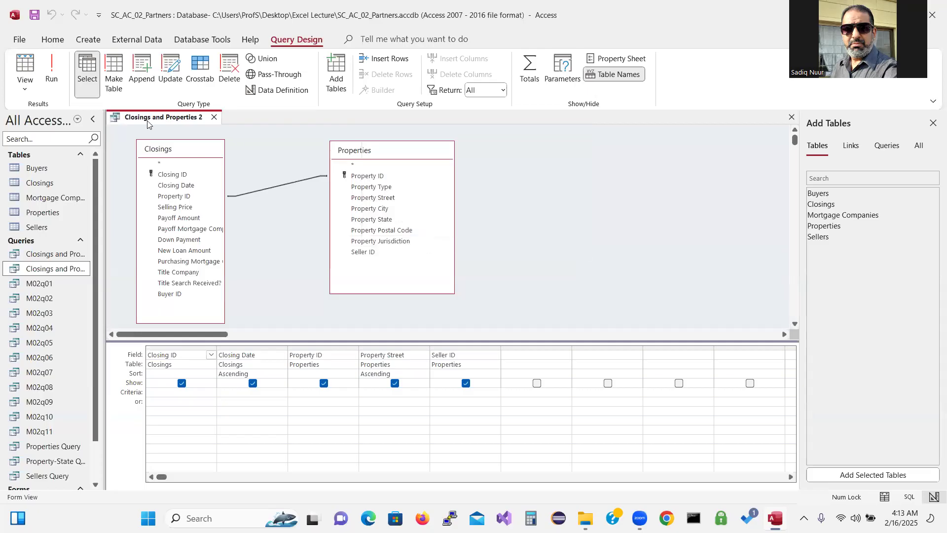
Run the query to list the four matching closings, then close it, keeping the design changes
{"action": "left_click", "coordinate": [52, 69]}
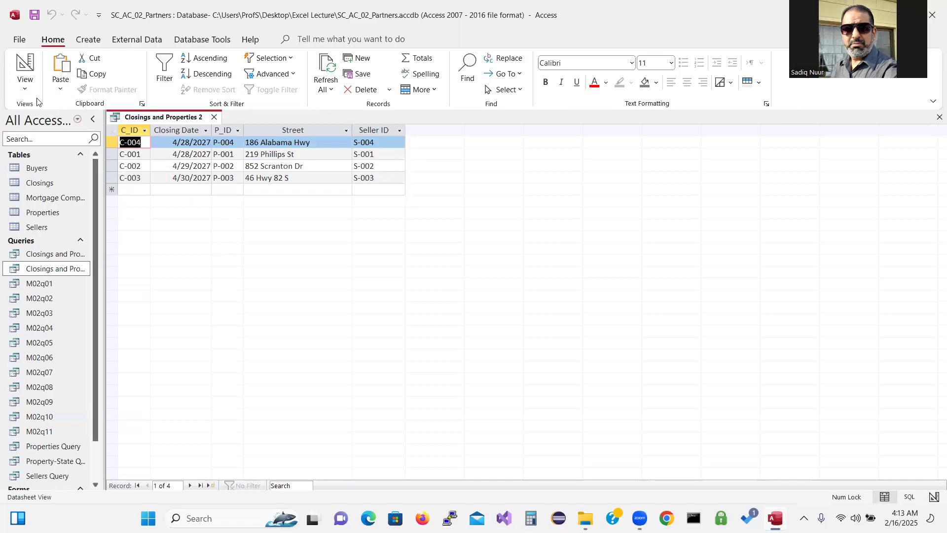
{"action": "left_click", "coordinate": [214, 117]}
{"action": "left_click", "coordinate": [420, 288]}
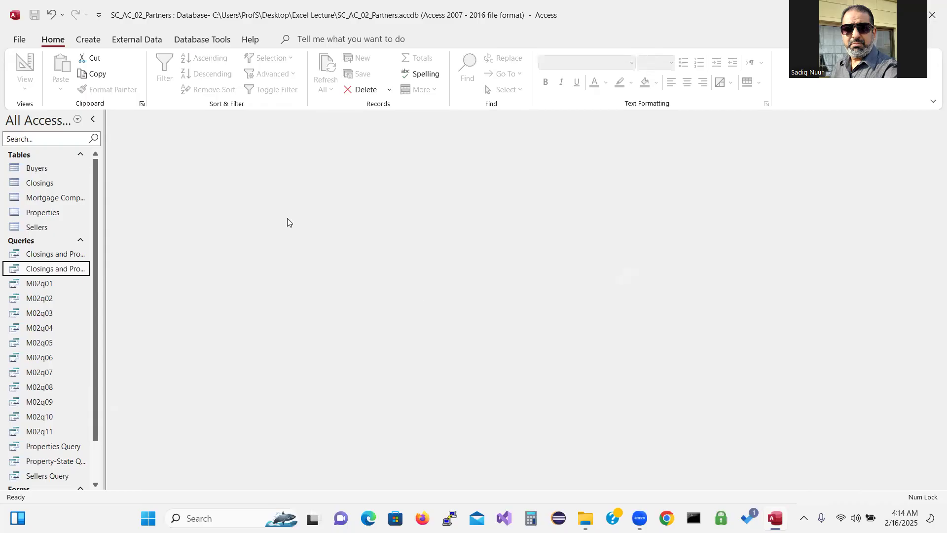
Open the Closings and Properties query and switch it to Design View to see its five fields
{"action": "left_click", "coordinate": [59, 257]}
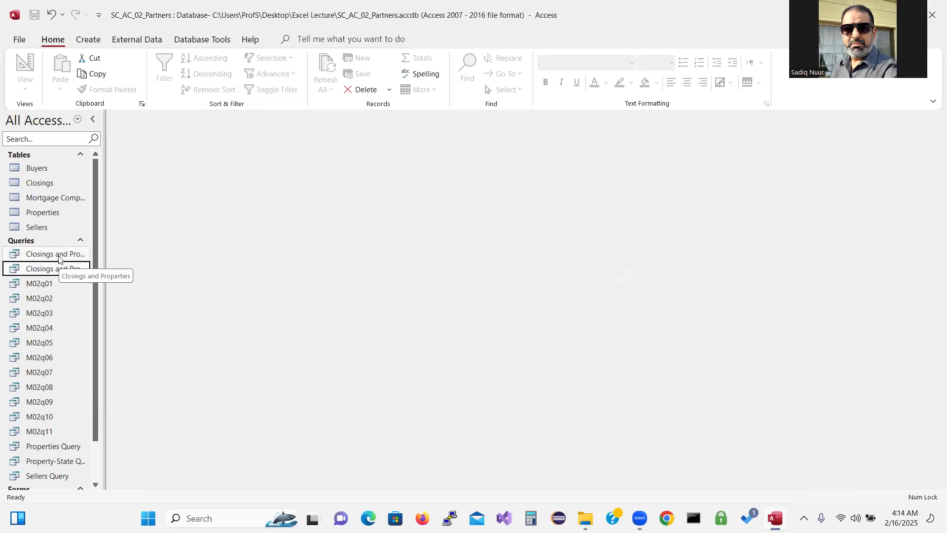
{"action": "double_click", "coordinate": [58, 257]}
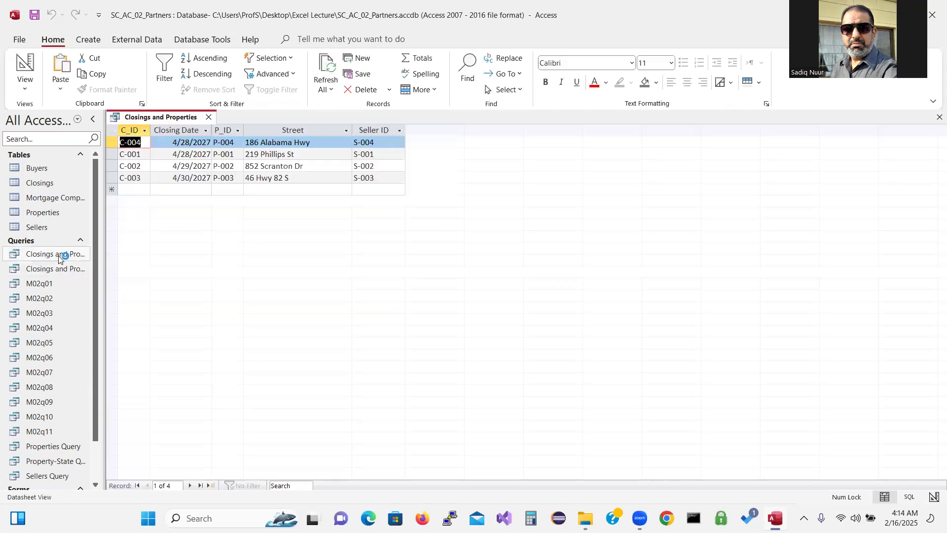
{"action": "left_click", "coordinate": [26, 62]}
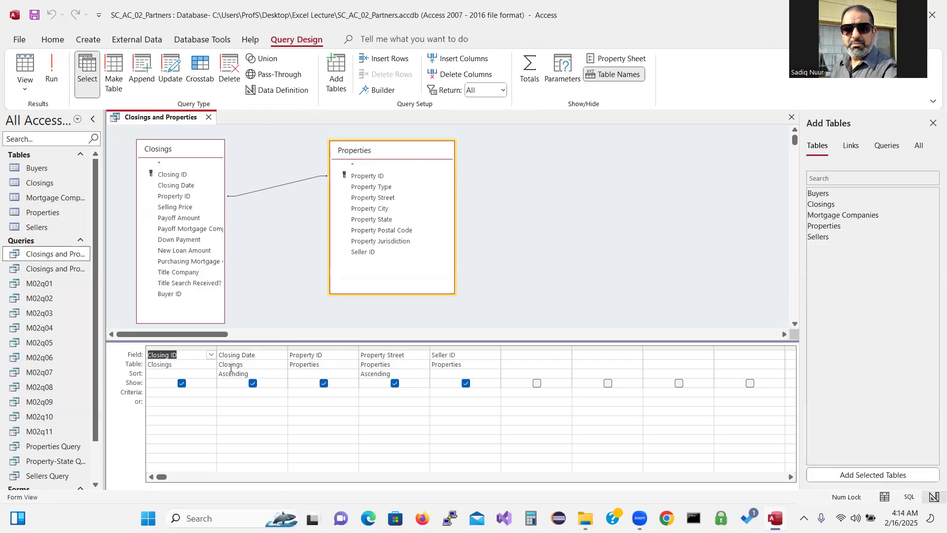
Add the Closing Date criterion >4/28/2027 and run the query, returning two records
{"action": "left_click", "coordinate": [232, 391]}
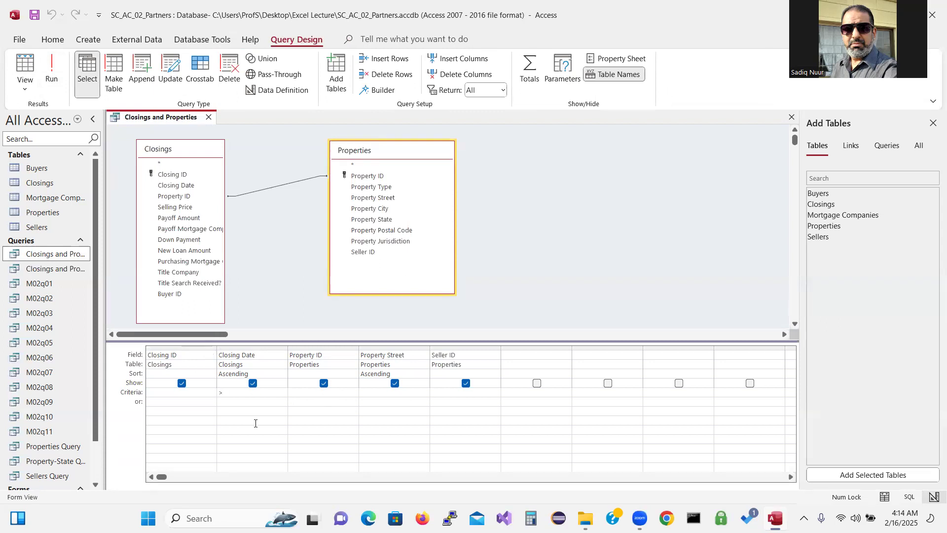
{"action": "type", "text": ">4/28/2027"}
{"action": "left_click", "coordinate": [52, 72]}
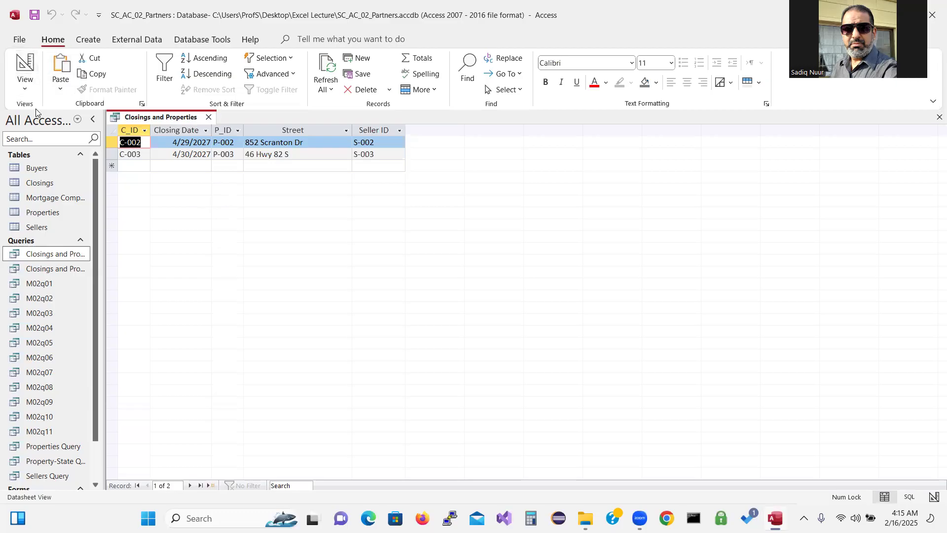
Choose to save the current query as a new query object with Save Object As
{"action": "left_click", "coordinate": [21, 39]}
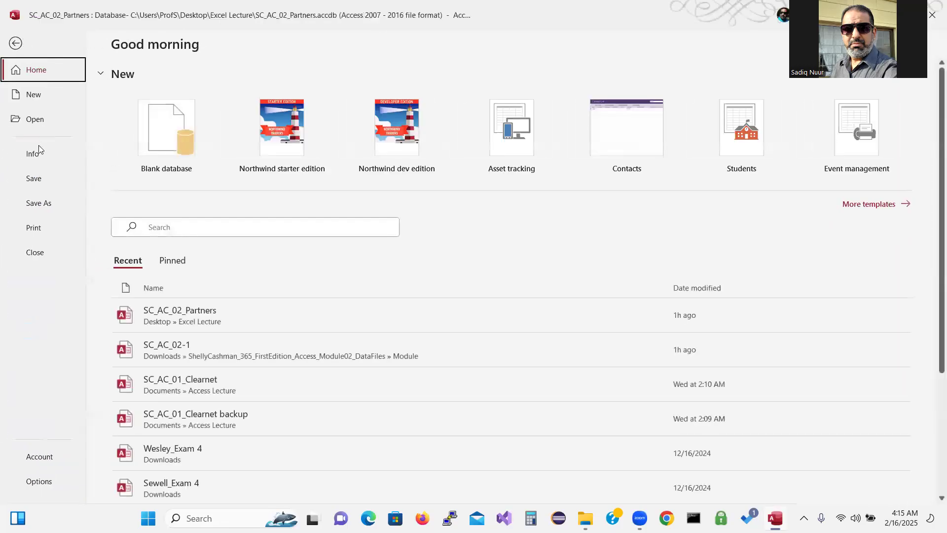
{"action": "left_click", "coordinate": [38, 204]}
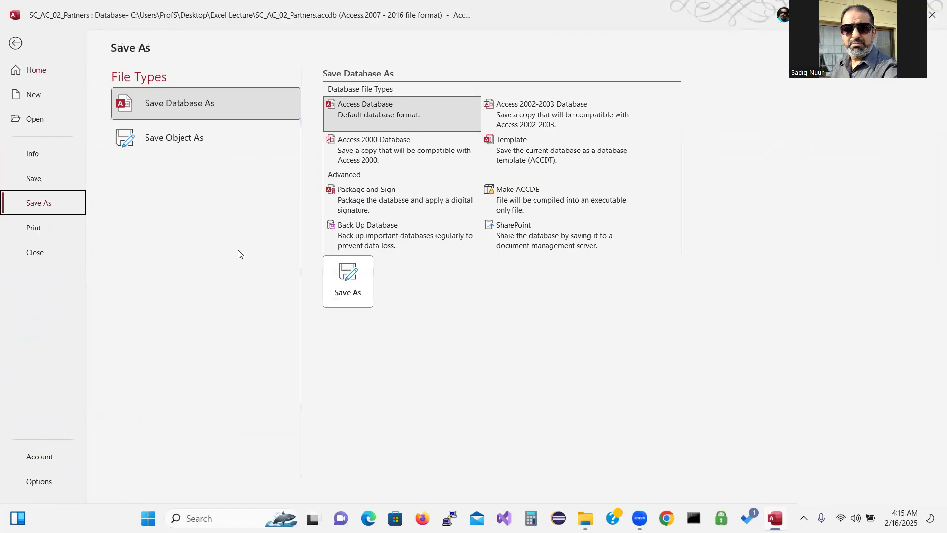
{"action": "left_click", "coordinate": [349, 283]}
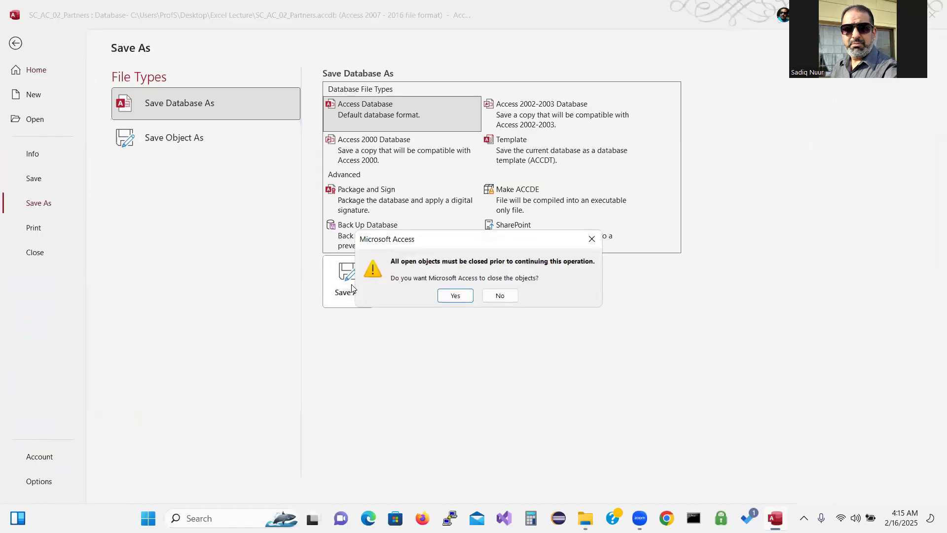
{"action": "left_click", "coordinate": [499, 298]}
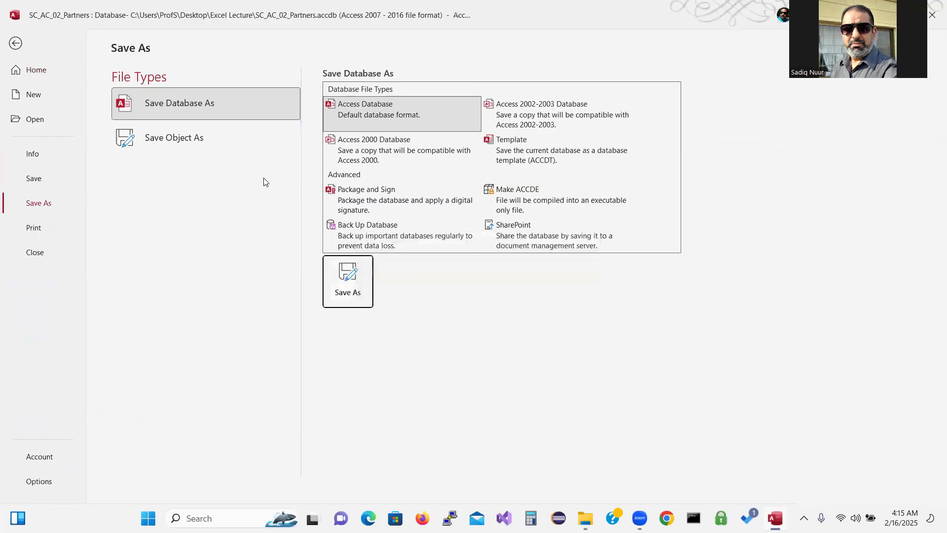
{"action": "left_click", "coordinate": [194, 141]}
{"action": "left_click", "coordinate": [347, 207]}
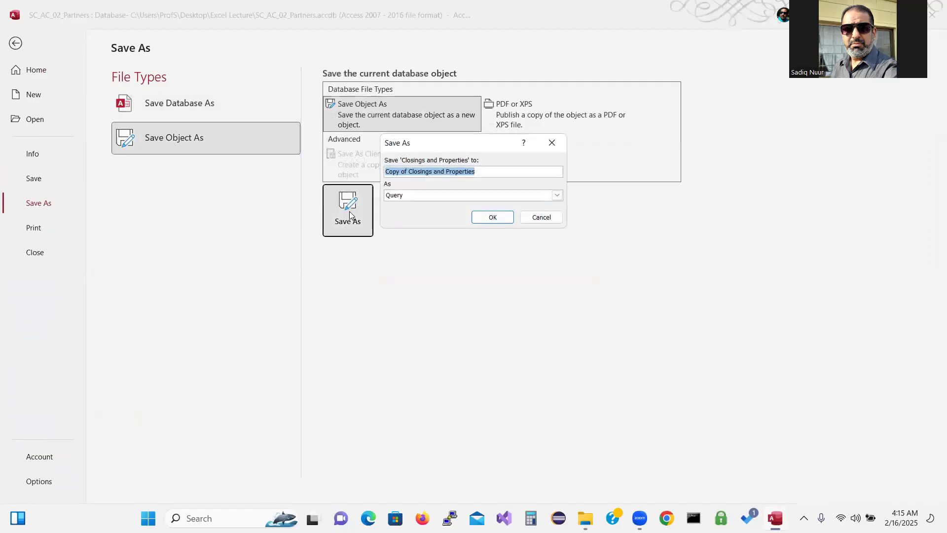
Name the new query 'To Restrict Records in a Join' and save it
{"action": "left_click", "coordinate": [406, 171]}
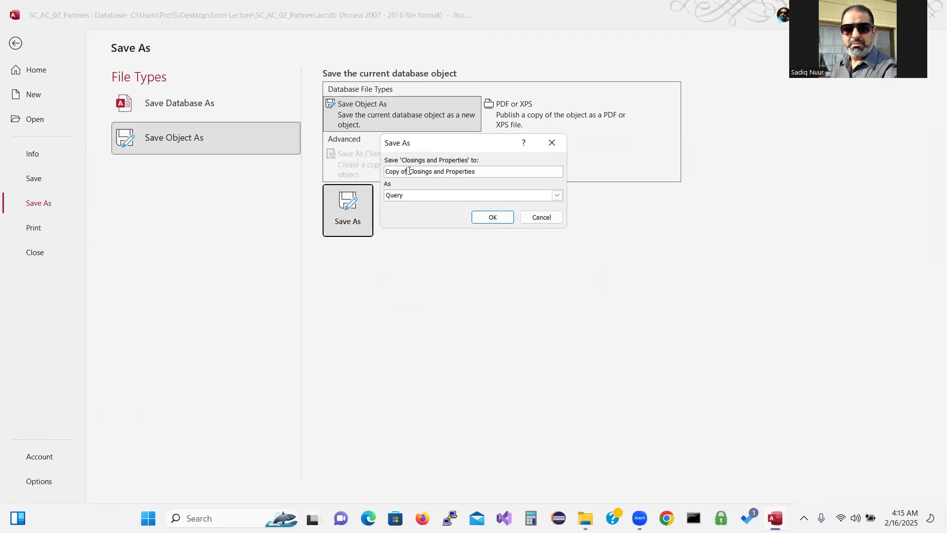
{"action": "key", "text": "BackSpace"}
{"action": "key", "text": "BackSpace"}
{"action": "key", "text": "BackSpace"}
{"action": "key", "text": "BackSpace"}
{"action": "key", "text": "BackSpace"}
{"action": "key", "text": "BackSpace"}
{"action": "key", "text": "BackSpace"}
{"action": "key", "text": "BackSpace"}
{"action": "left_click_drag", "start_coordinate": [475, 170], "coordinate": [328, 184]}
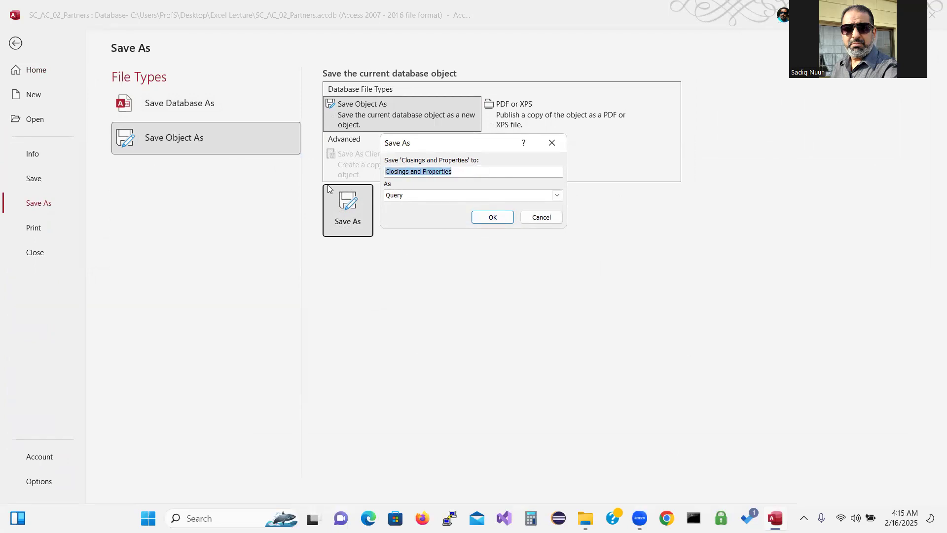
{"action": "left_click", "coordinate": [328, 185]}
{"action": "type", "text": "Se"}
{"action": "key", "text": "BackSpace"}
{"action": "key", "text": "BackSpace"}
{"action": "type", "text": "To "}
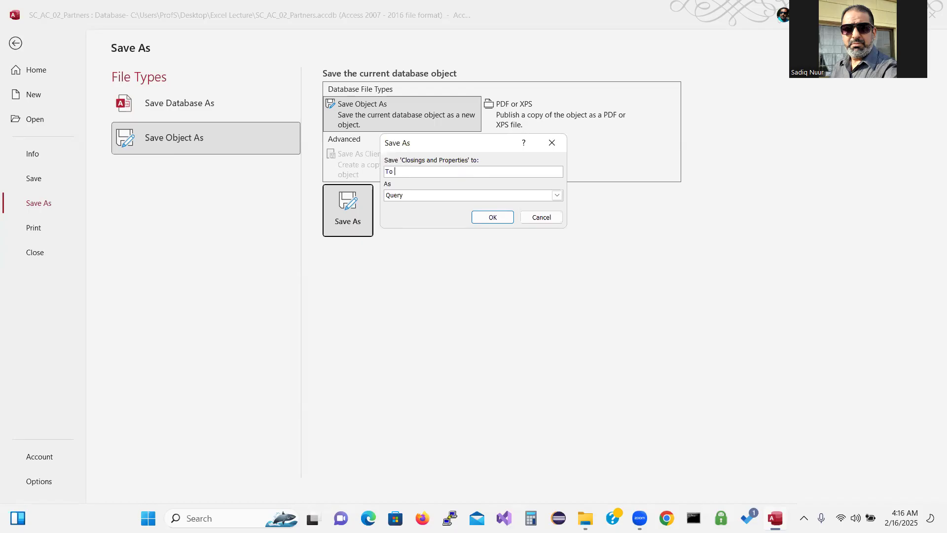
{"action": "type", "text": "Restrict Recors"}
{"action": "key", "text": "BackSpace"}
{"action": "type", "text": "ds in a Join"}
{"action": "left_click", "coordinate": [497, 218]}
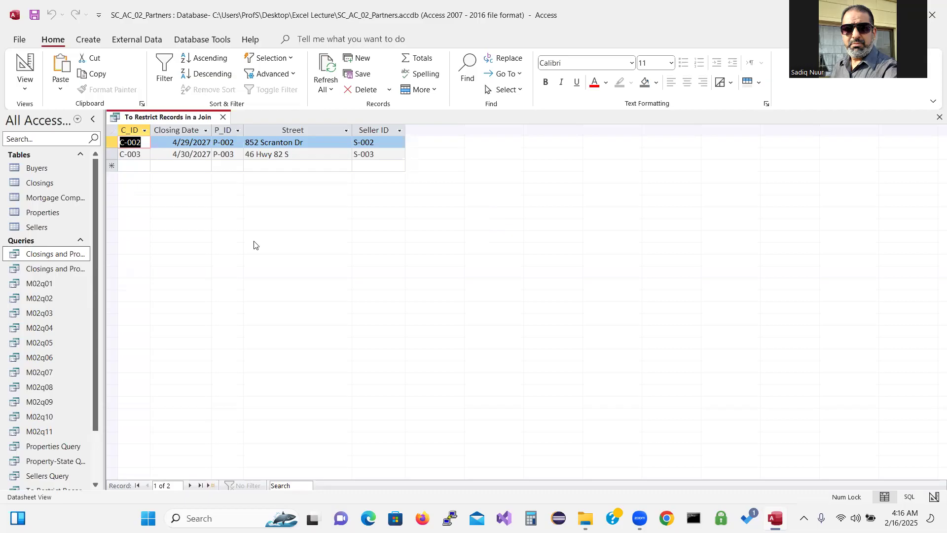
Open the Closings and Properties query in Design View
{"action": "left_click", "coordinate": [56, 254]}
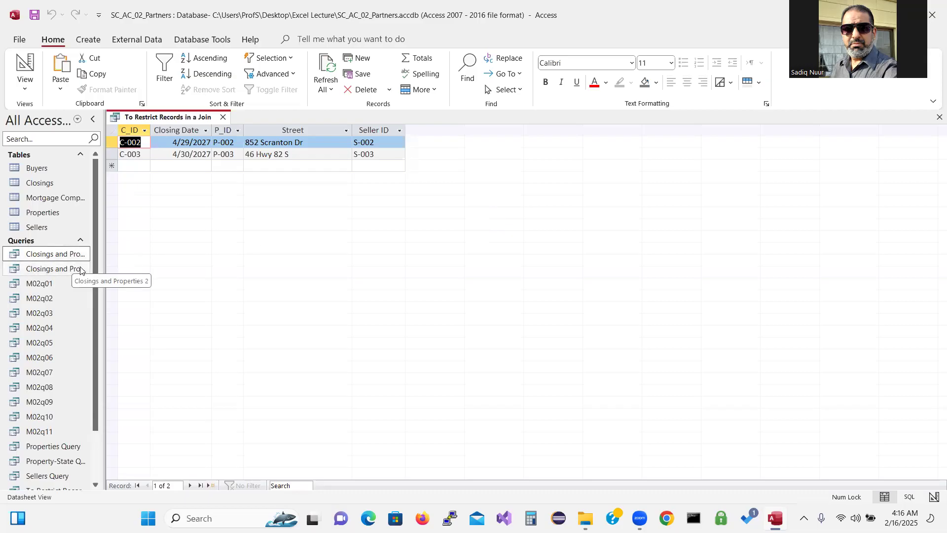
{"action": "double_click", "coordinate": [67, 258]}
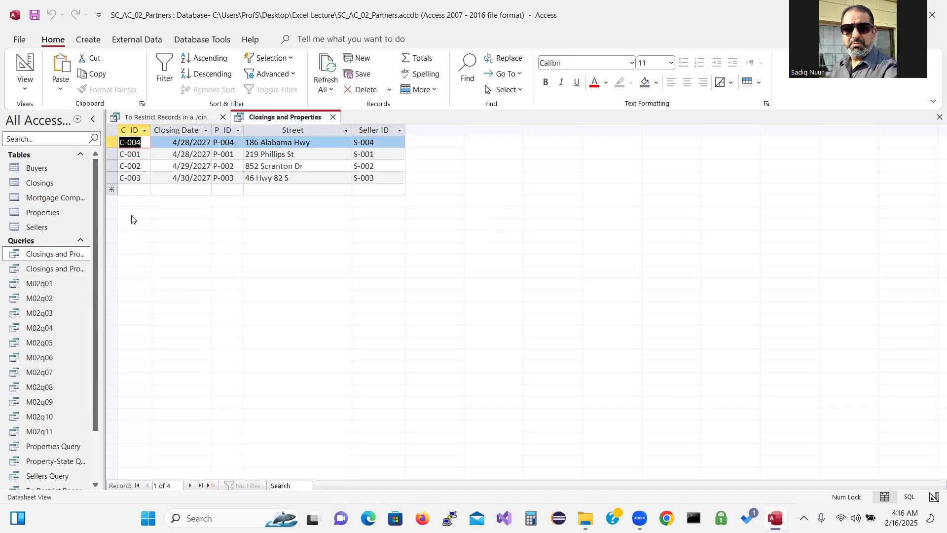
{"action": "left_click", "coordinate": [26, 92]}
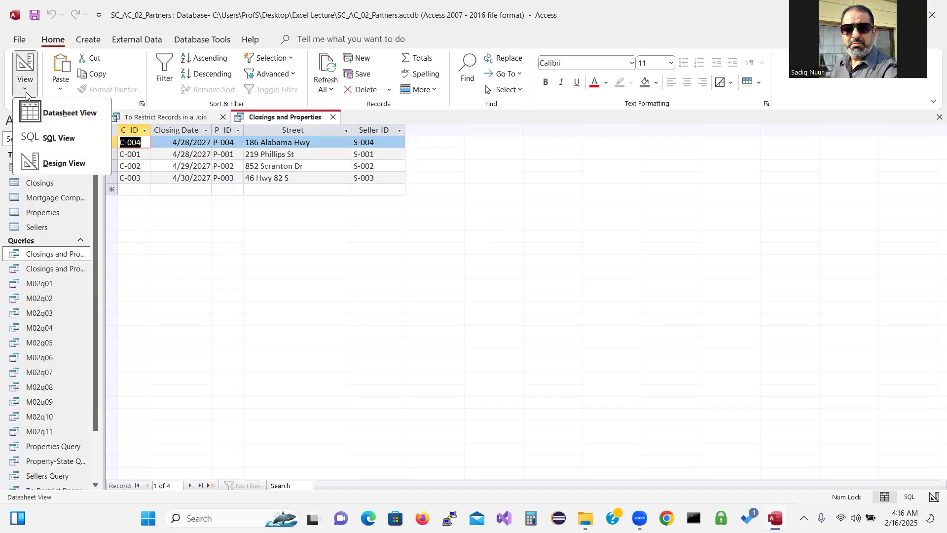
{"action": "left_click", "coordinate": [59, 165]}
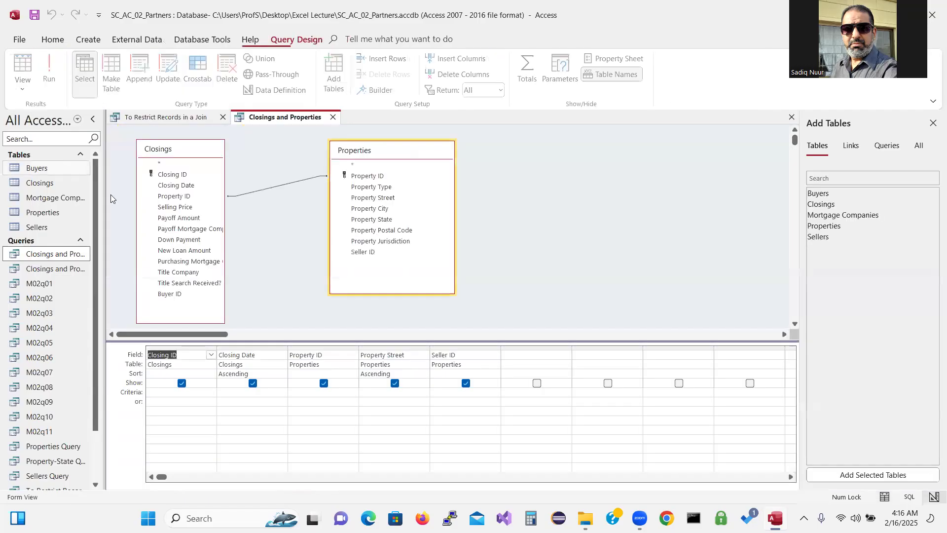
Change the join to include all Properties records and only matching Closings, then run it
{"action": "left_click", "coordinate": [275, 191]}
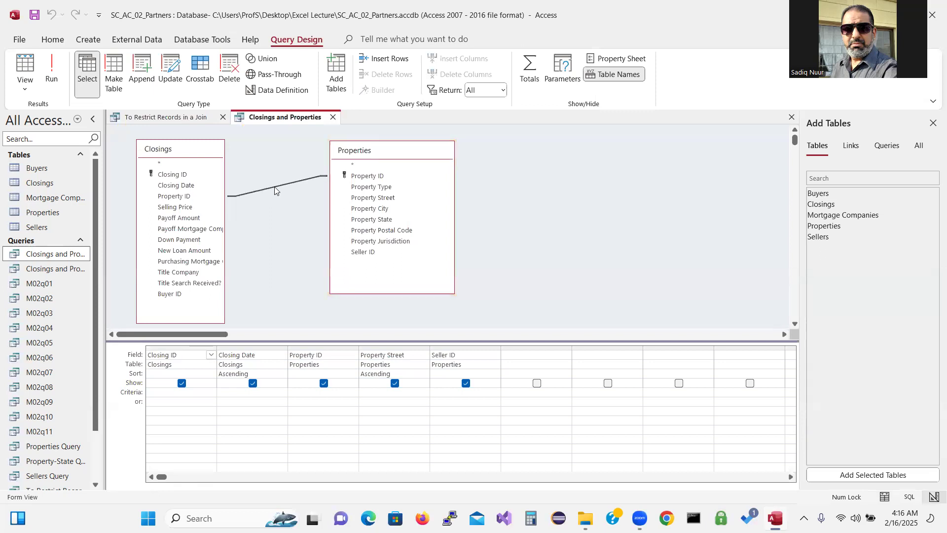
{"action": "right_click", "coordinate": [275, 191]}
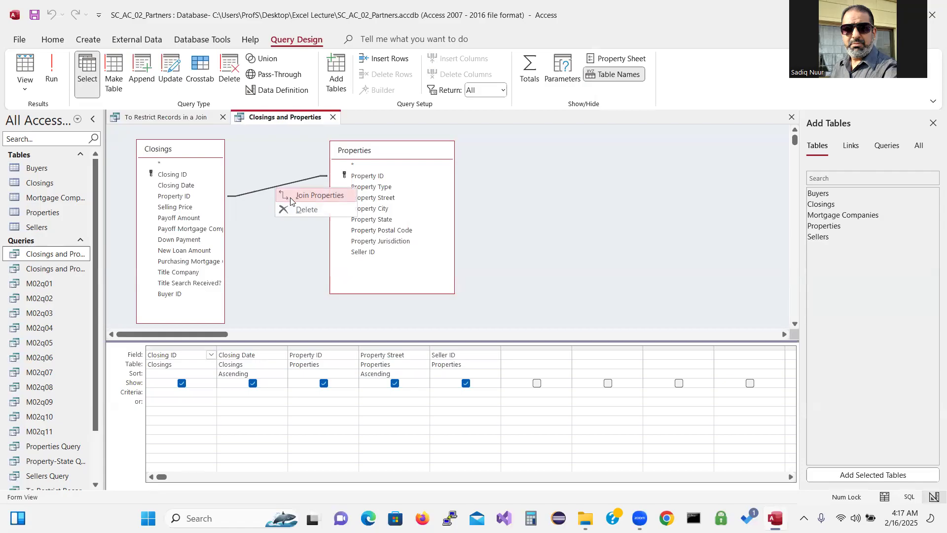
{"action": "left_click", "coordinate": [307, 196]}
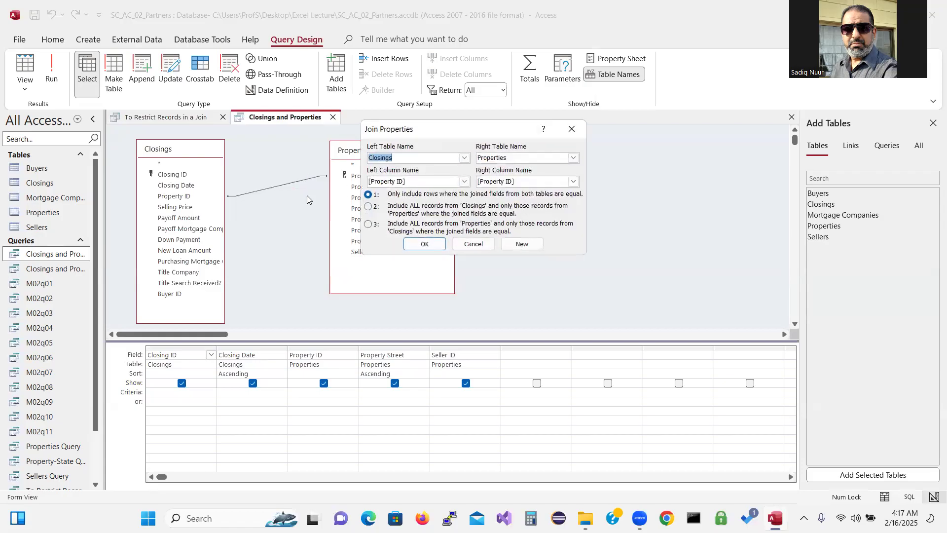
{"action": "left_click", "coordinate": [369, 224]}
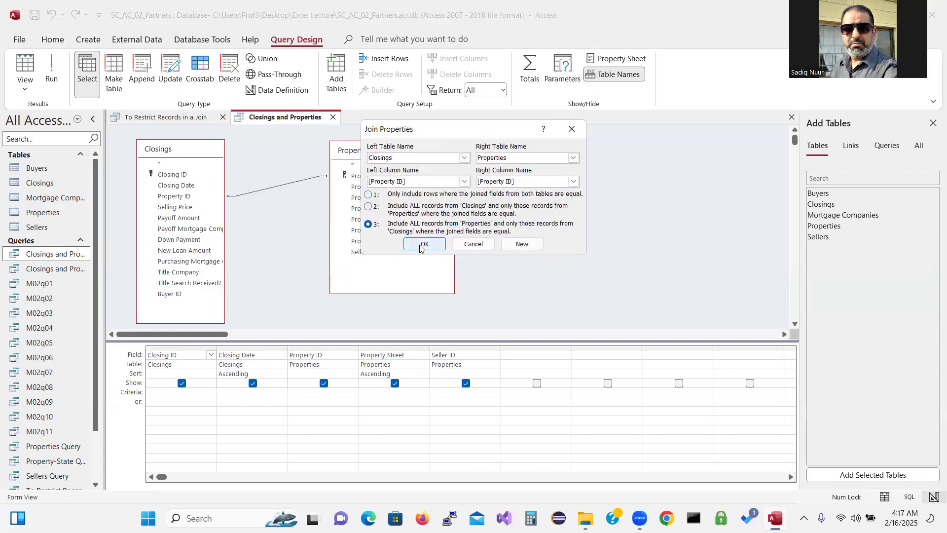
{"action": "left_click", "coordinate": [424, 244]}
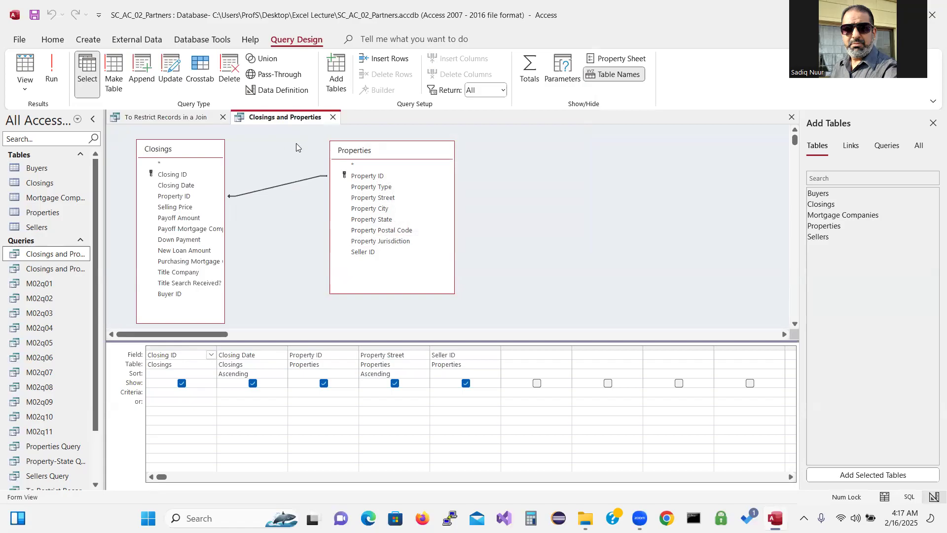
{"action": "left_click", "coordinate": [53, 64]}
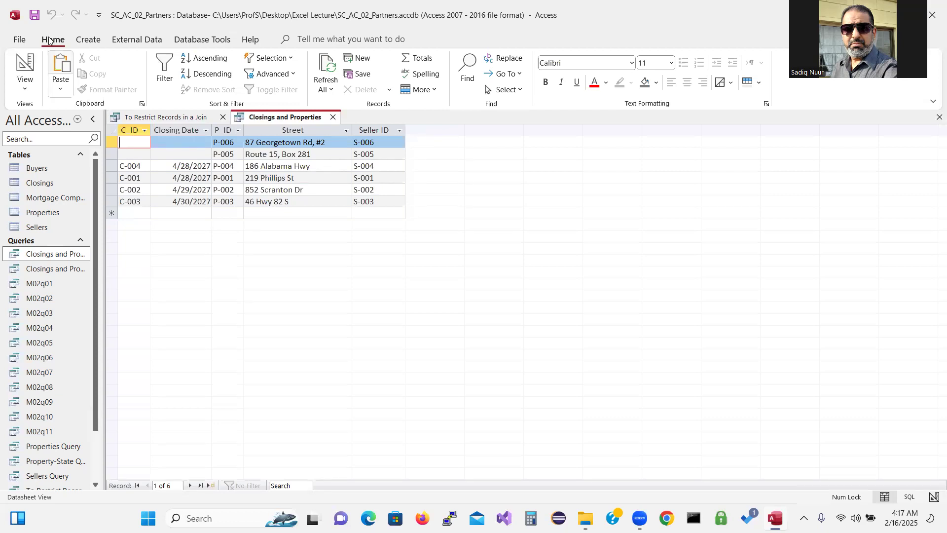
Save the outer-join query and close the Closings and Properties and To Restrict Records in a Join queries
{"action": "left_click", "coordinate": [33, 13]}
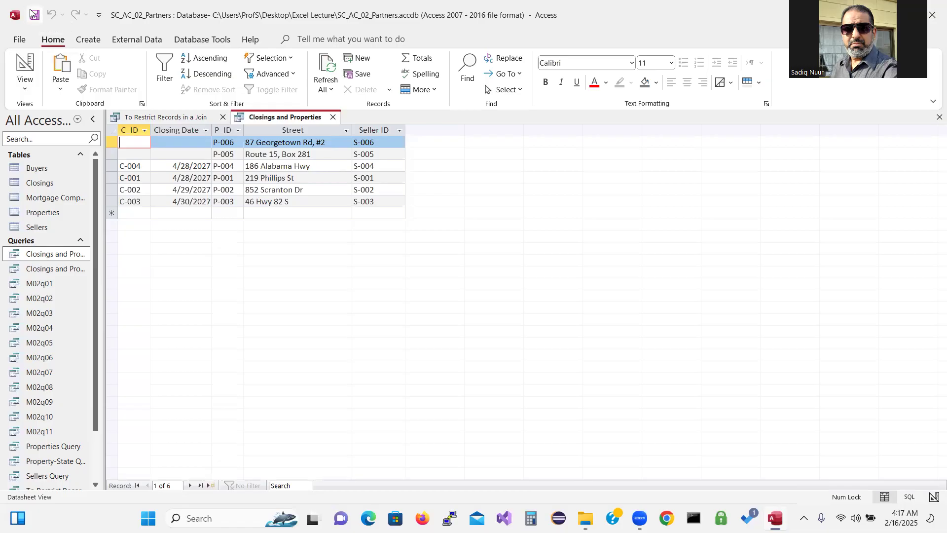
{"action": "left_click", "coordinate": [333, 117]}
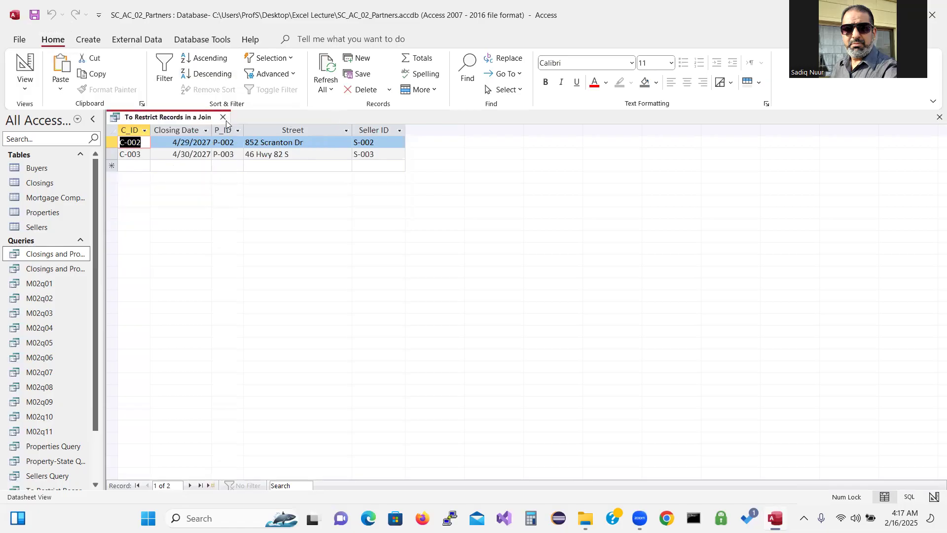
{"action": "left_click", "coordinate": [223, 117]}
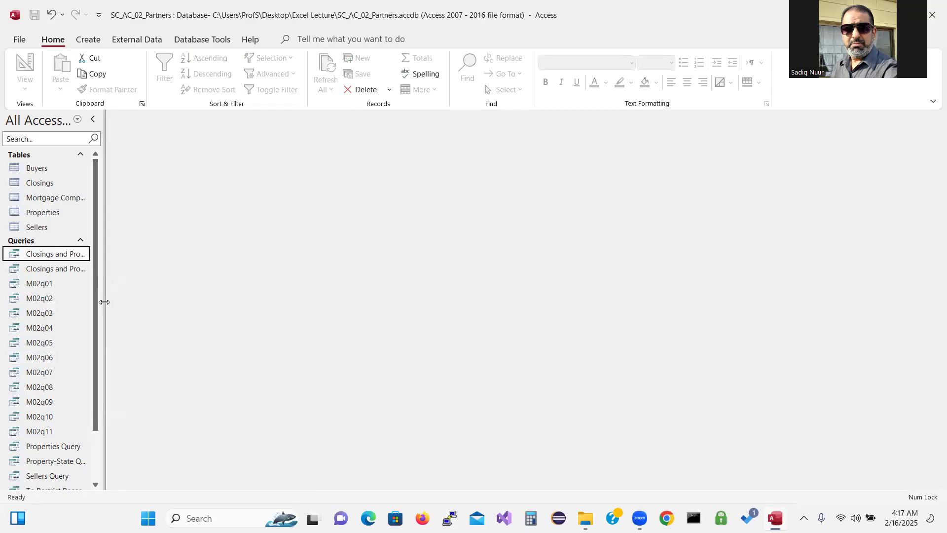
Widen the Navigation Pane, select Closings and Properties, and show the Create commands
{"action": "left_click_drag", "start_coordinate": [104, 302], "coordinate": [139, 301]}
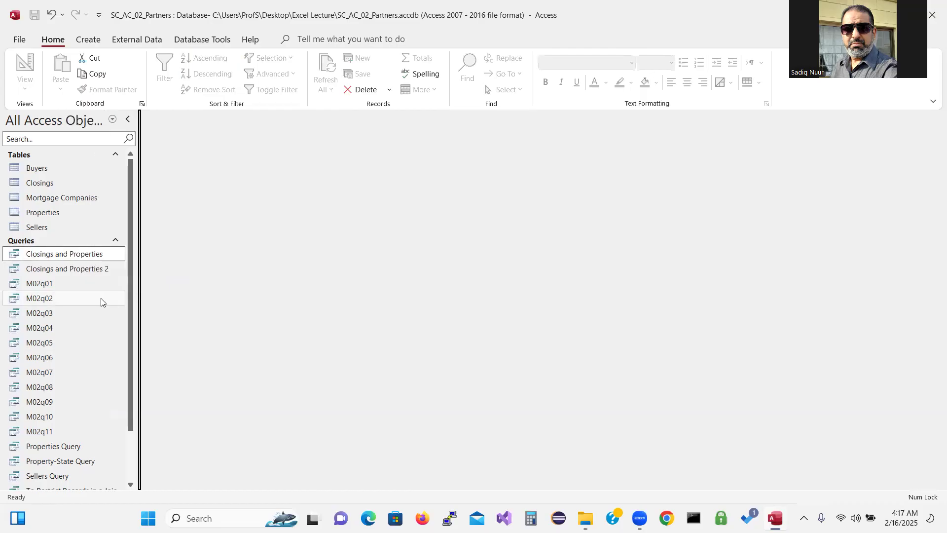
{"action": "left_click", "coordinate": [77, 258]}
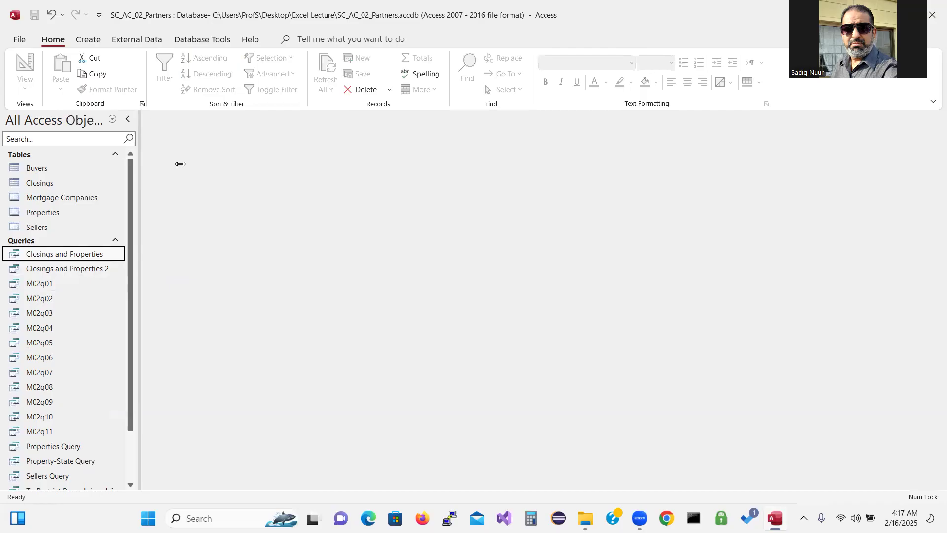
{"action": "left_click", "coordinate": [95, 41]}
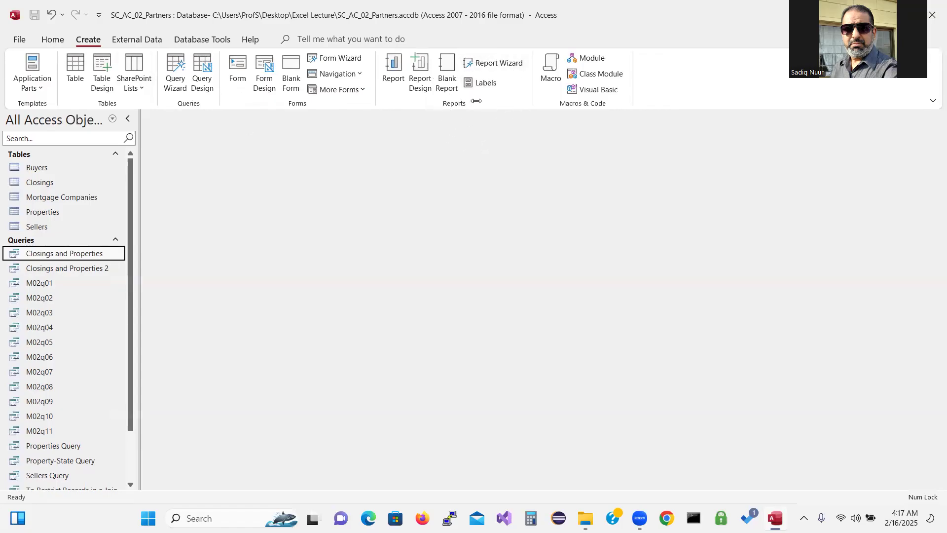
Start the Report Wizard on the Closings and Properties query and add all five fields
{"action": "left_click", "coordinate": [497, 67]}
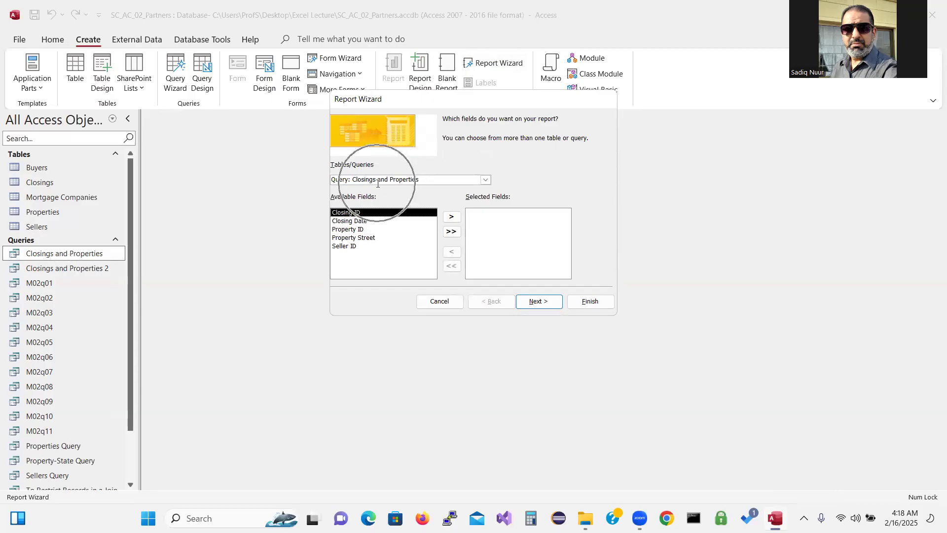
{"action": "left_click", "coordinate": [485, 182]}
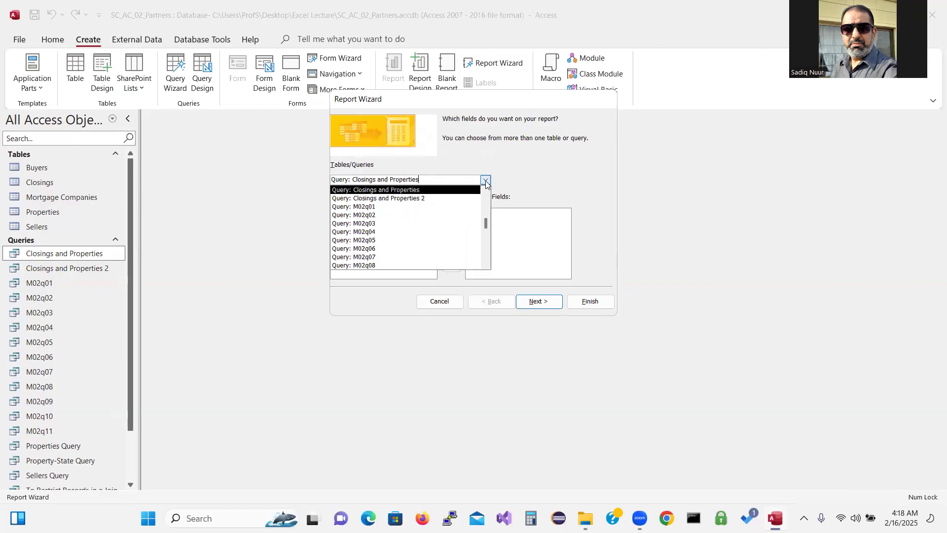
{"action": "left_click", "coordinate": [513, 161]}
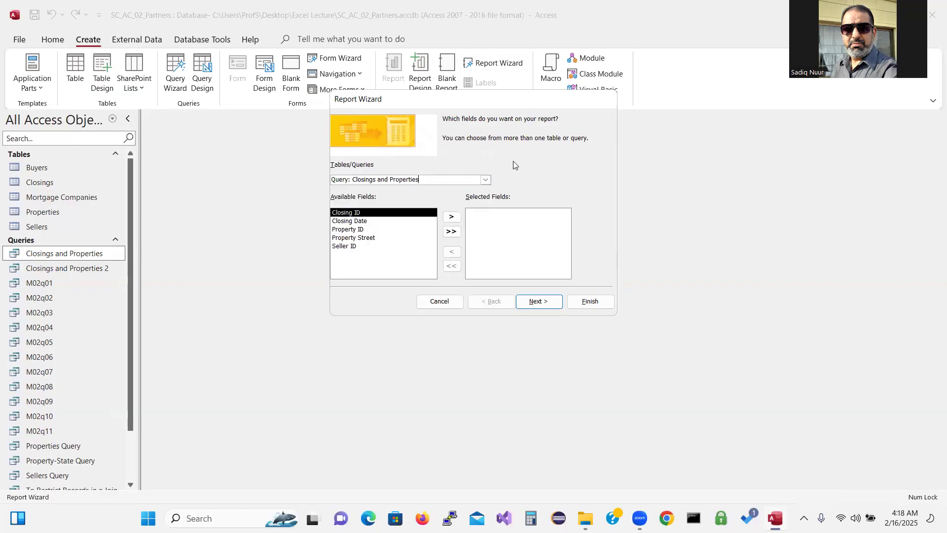
{"action": "left_click", "coordinate": [450, 232]}
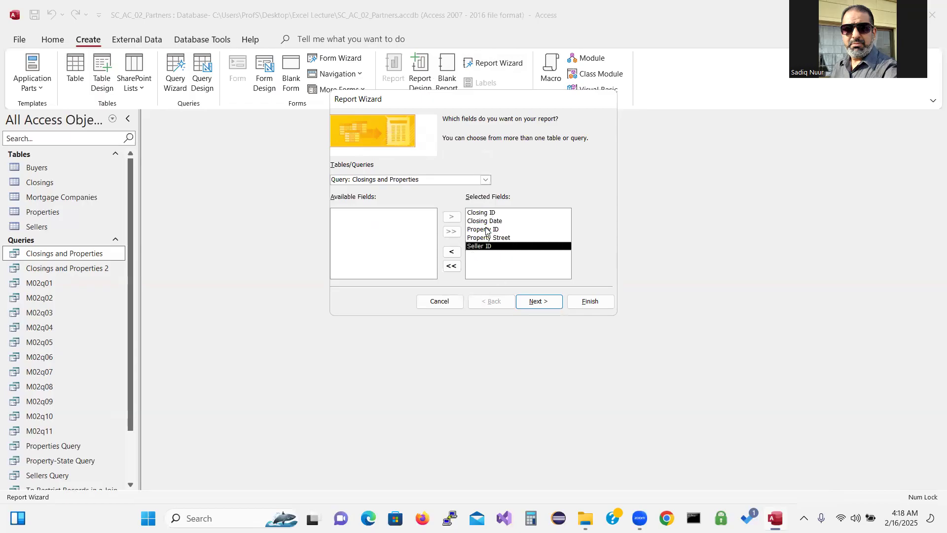
{"action": "left_click", "coordinate": [451, 266]}
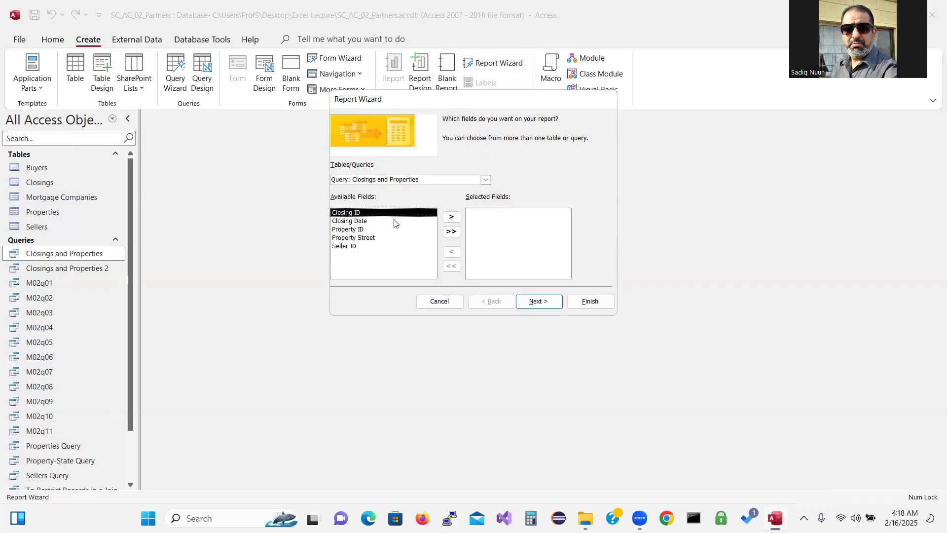
{"action": "double_click", "coordinate": [381, 214]}
{"action": "double_click", "coordinate": [379, 214]}
{"action": "double_click", "coordinate": [378, 214]}
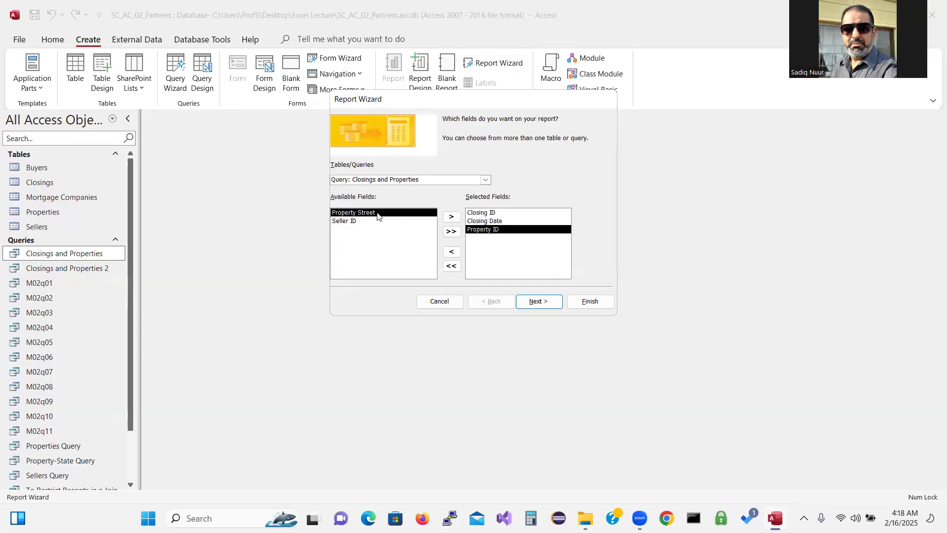
{"action": "double_click", "coordinate": [379, 214]}
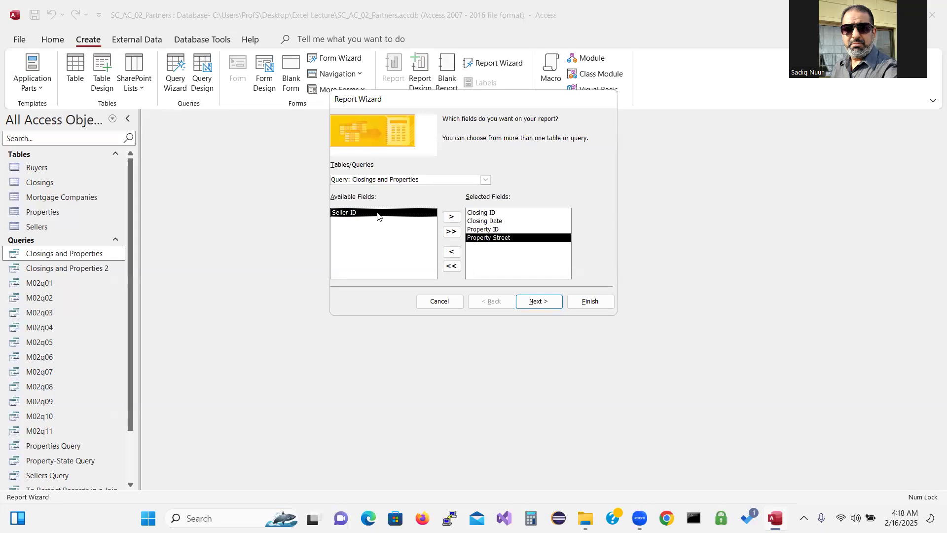
{"action": "double_click", "coordinate": [378, 214]}
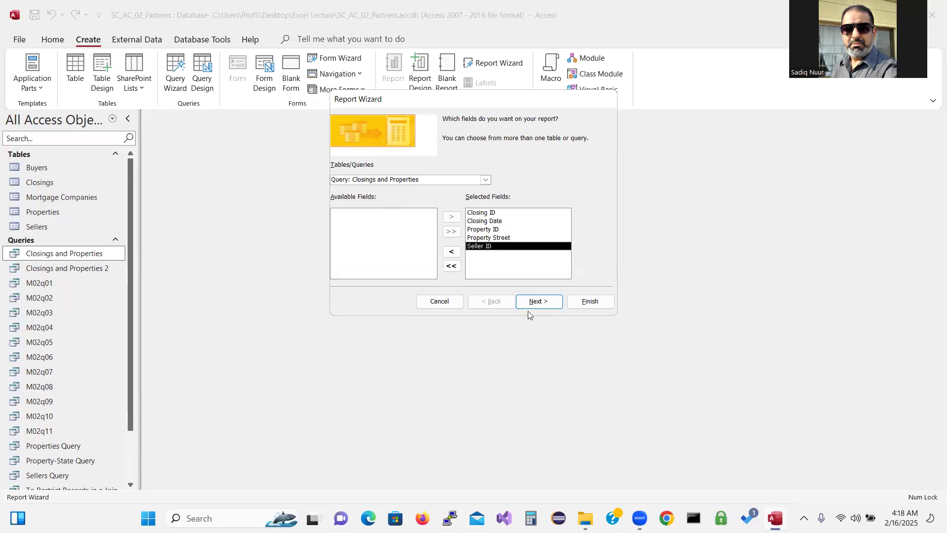
Skip grouping and sorting and set the report layout to Landscape
{"action": "left_click", "coordinate": [539, 304]}
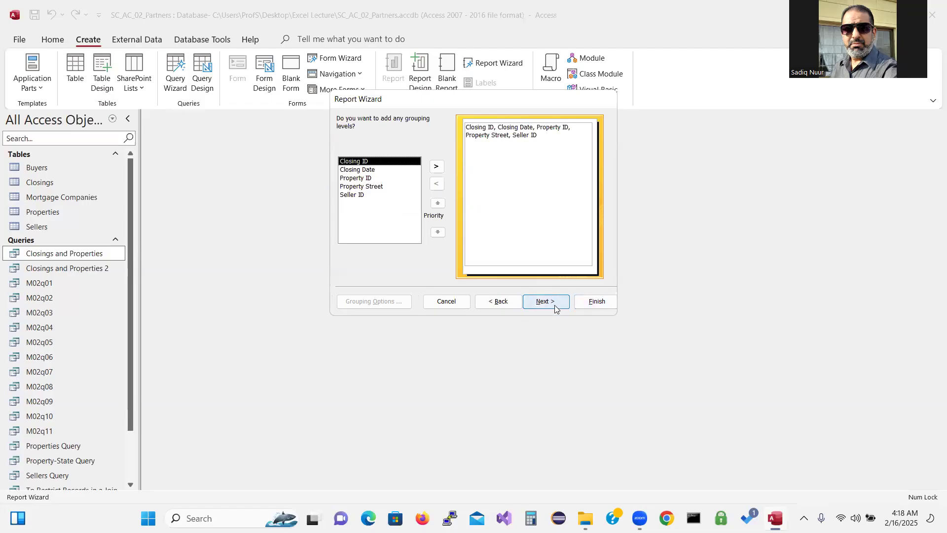
{"action": "left_click", "coordinate": [555, 309]}
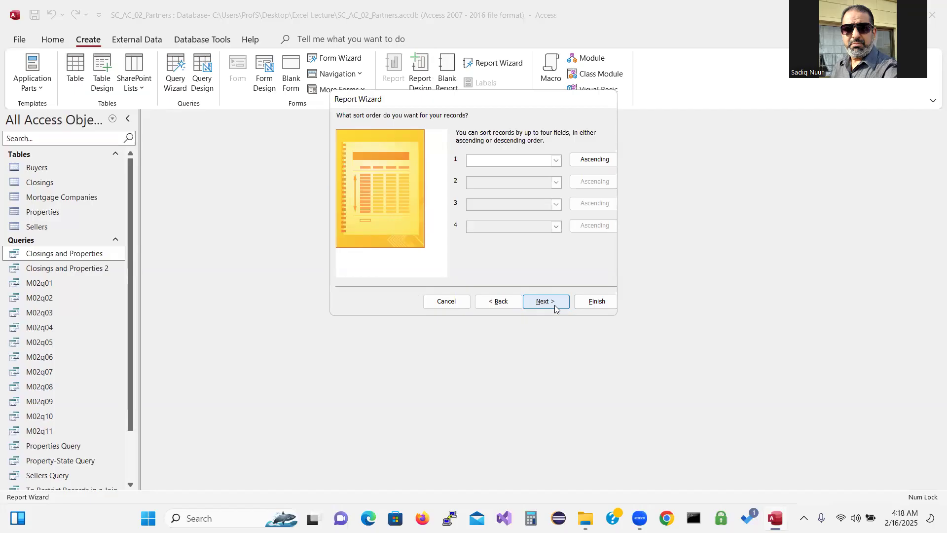
{"action": "left_click", "coordinate": [553, 304]}
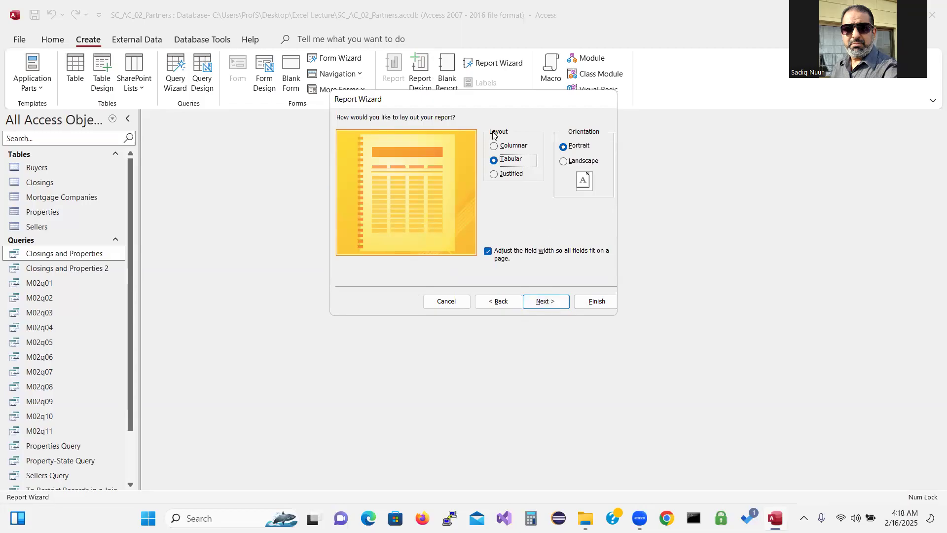
{"action": "left_click", "coordinate": [563, 165]}
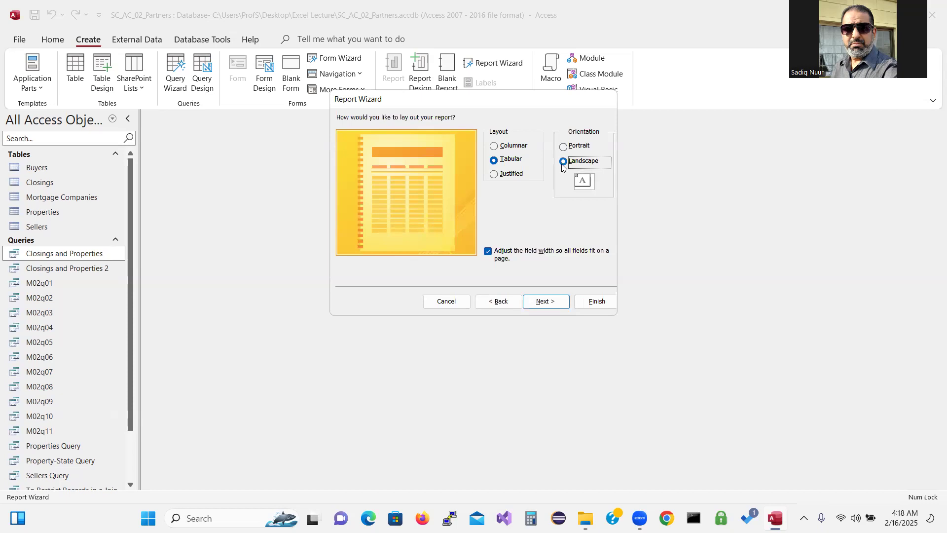
{"action": "left_click", "coordinate": [542, 302]}
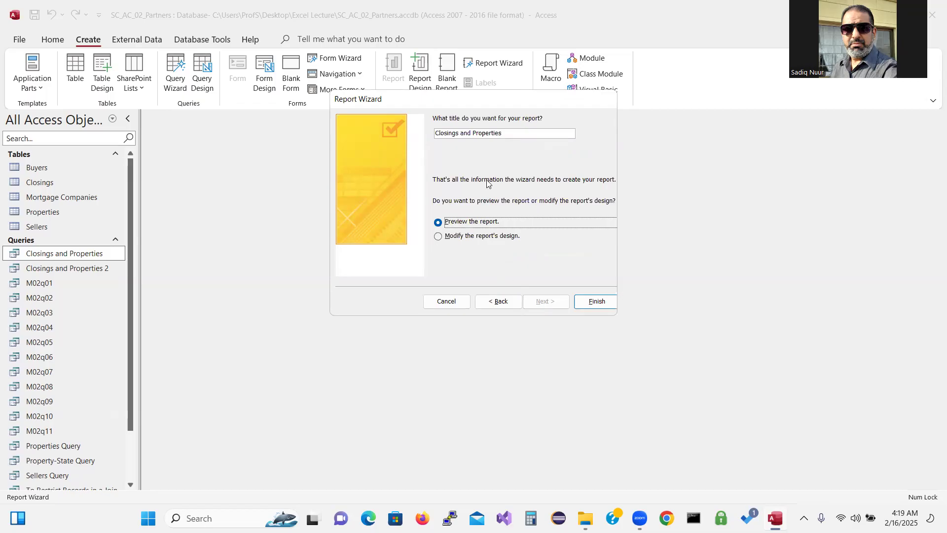
Title the report 'Closings and Properties Report' and finish it to print preview
{"action": "key", "text": "shift+Tab"}
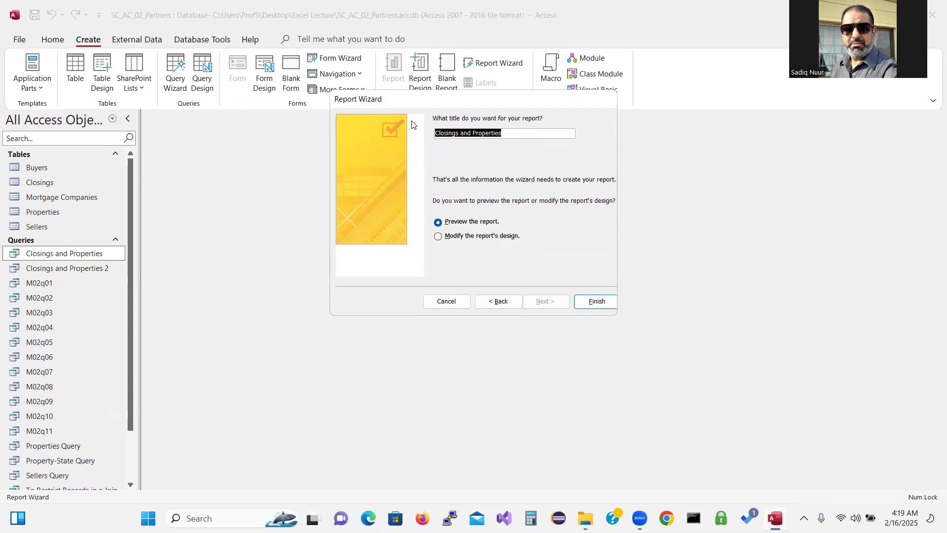
{"action": "type", "text": "R"}
{"action": "type", "text": "e"}
{"action": "key", "text": "BackSpace"}
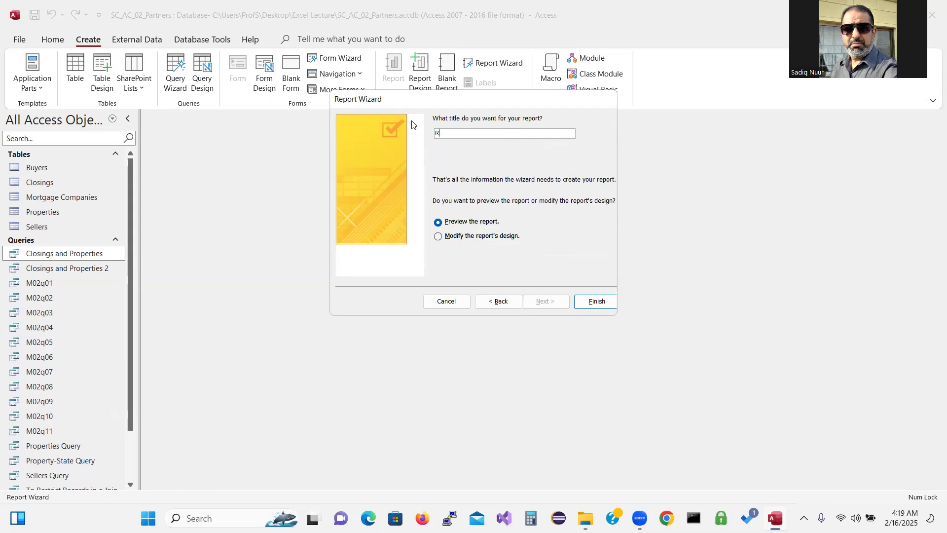
{"action": "type", "text": "eport"}
{"action": "left_click_drag", "start_coordinate": [465, 133], "coordinate": [429, 135]}
{"action": "type", "text": "Closings and Properties Report"}
{"action": "left_click", "coordinate": [595, 305]}
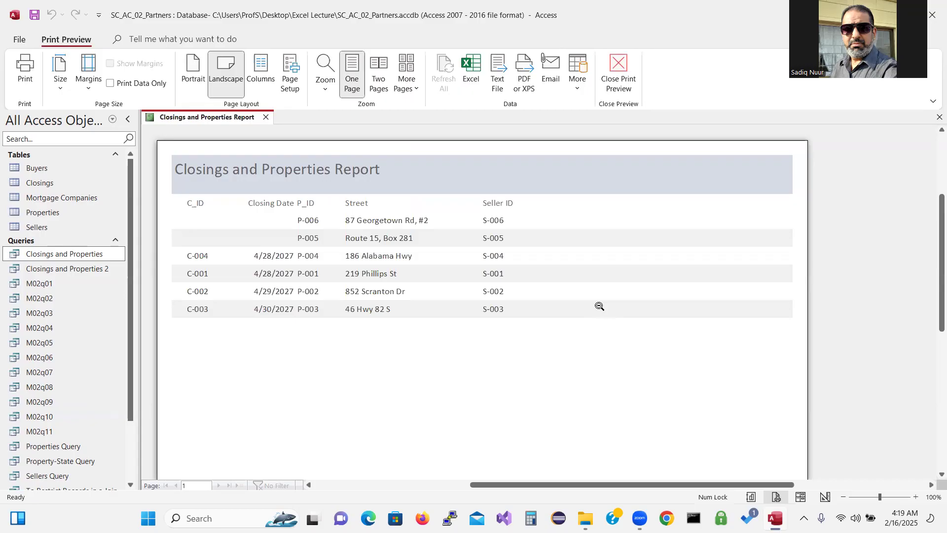
Close the preview, open the Closings and Properties Report in Report View, then close it
{"action": "left_click", "coordinate": [265, 117]}
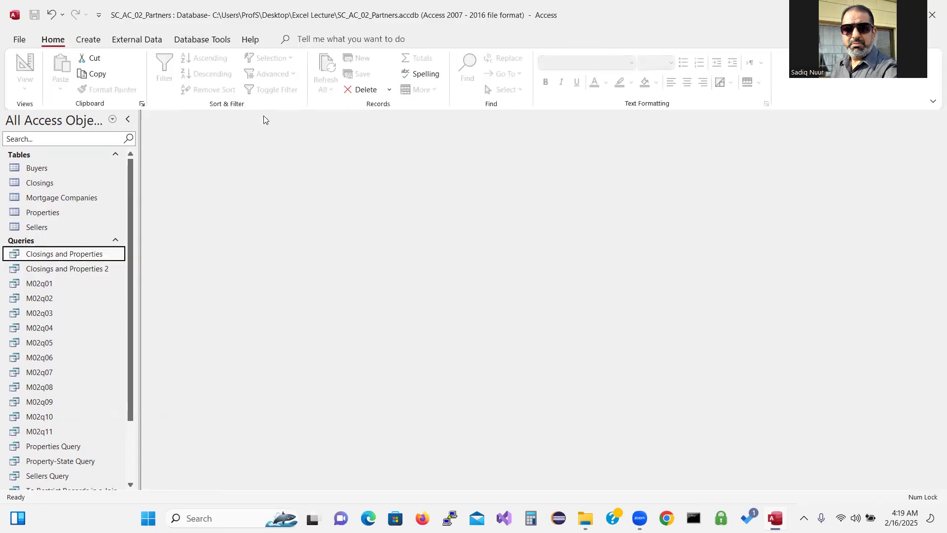
{"action": "left_click_drag", "start_coordinate": [128, 280], "coordinate": [132, 380]}
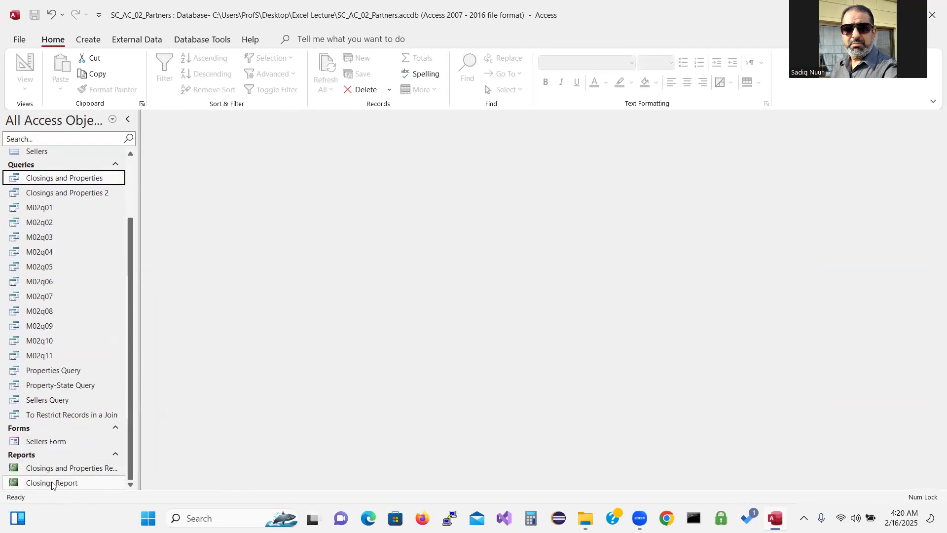
{"action": "double_click", "coordinate": [73, 468]}
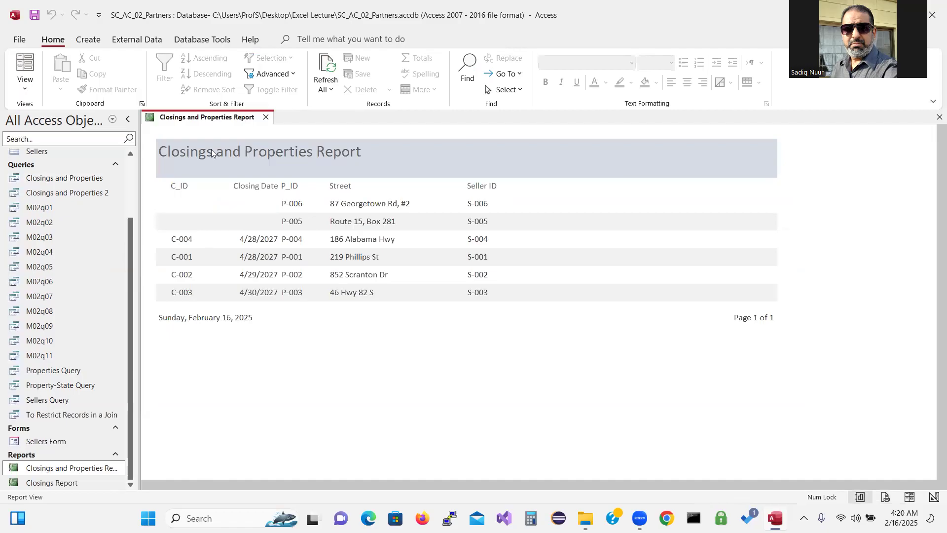
{"action": "left_click", "coordinate": [266, 118]}
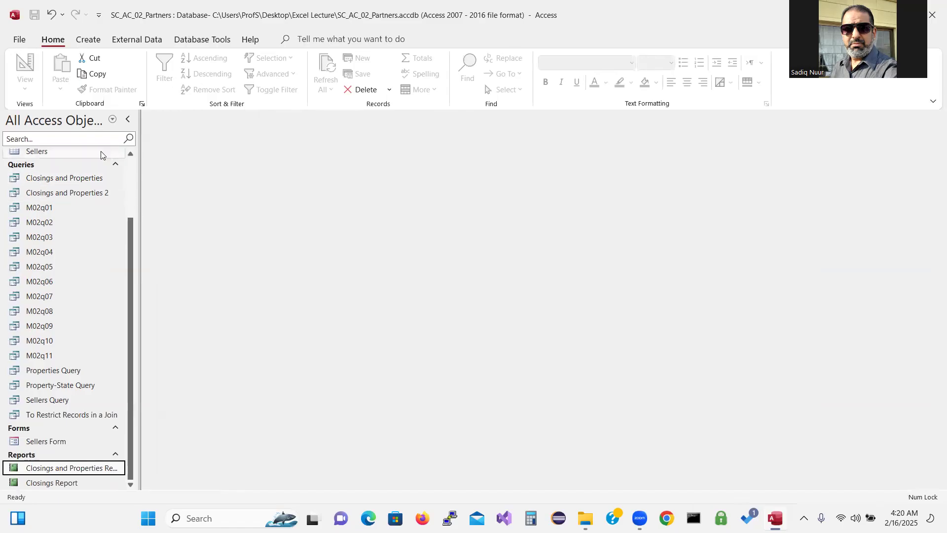
{"action": "left_click", "coordinate": [17, 39]}
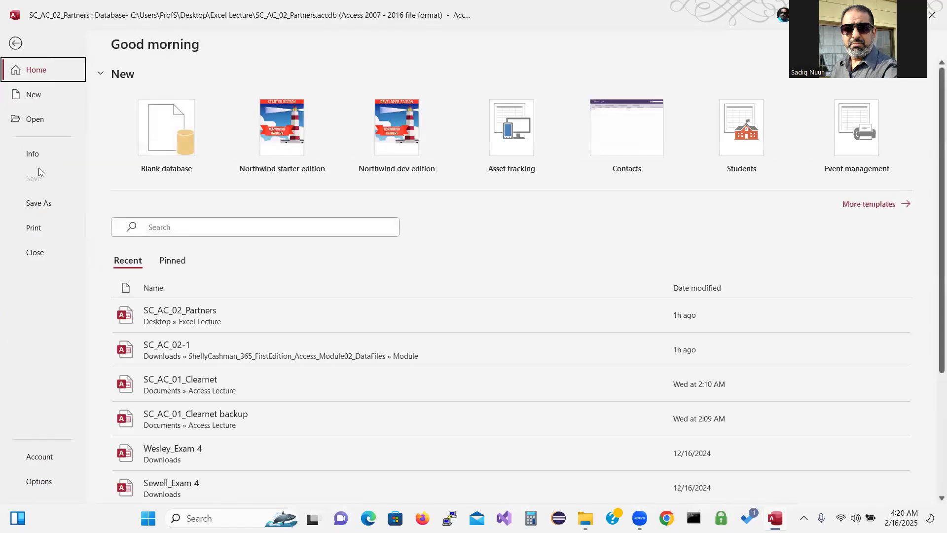
{"action": "left_click", "coordinate": [35, 226]}
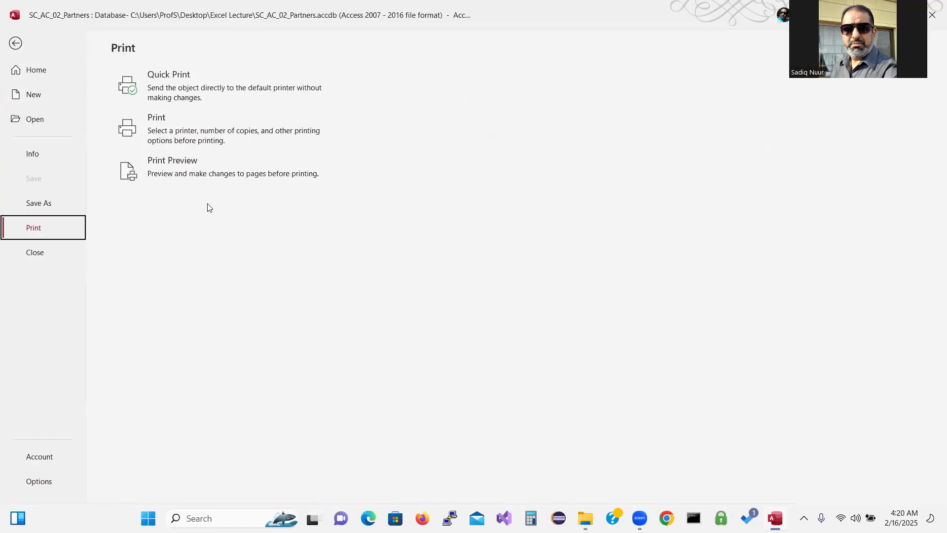
{"action": "left_click", "coordinate": [165, 137]}
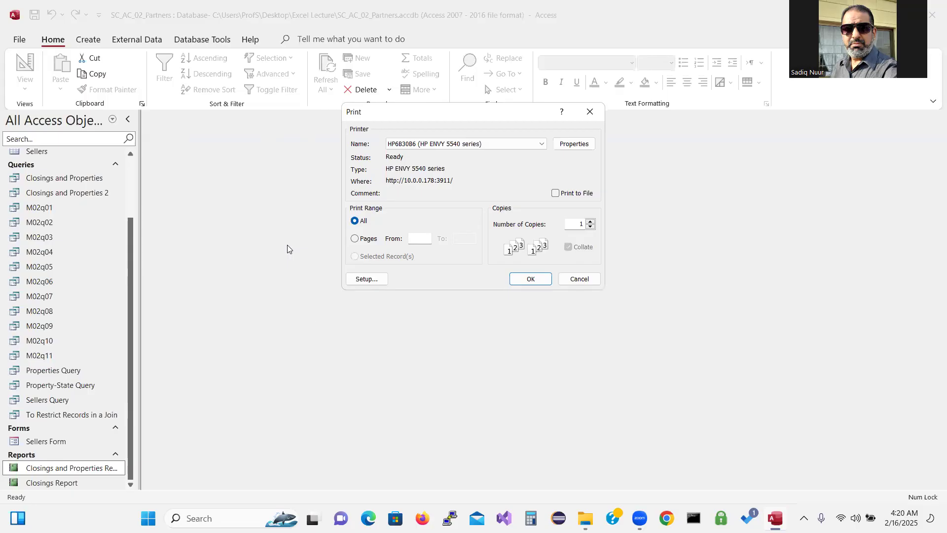
{"action": "left_click", "coordinate": [577, 277]}
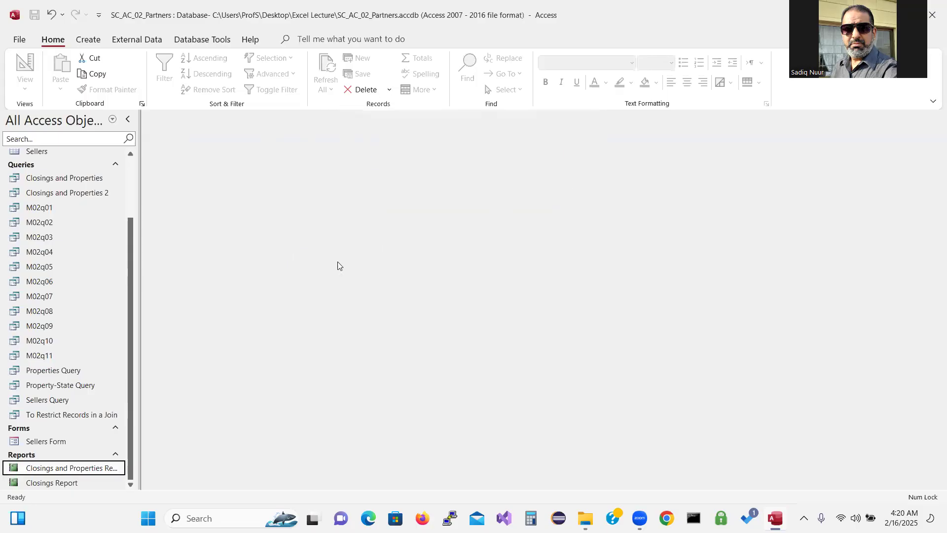
{"action": "left_click", "coordinate": [19, 39]}
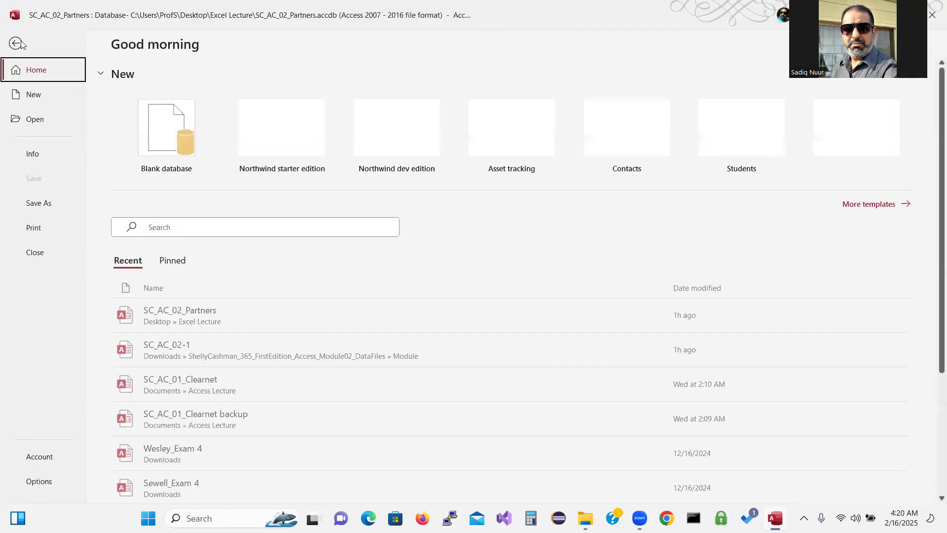
{"action": "left_click", "coordinate": [33, 228]}
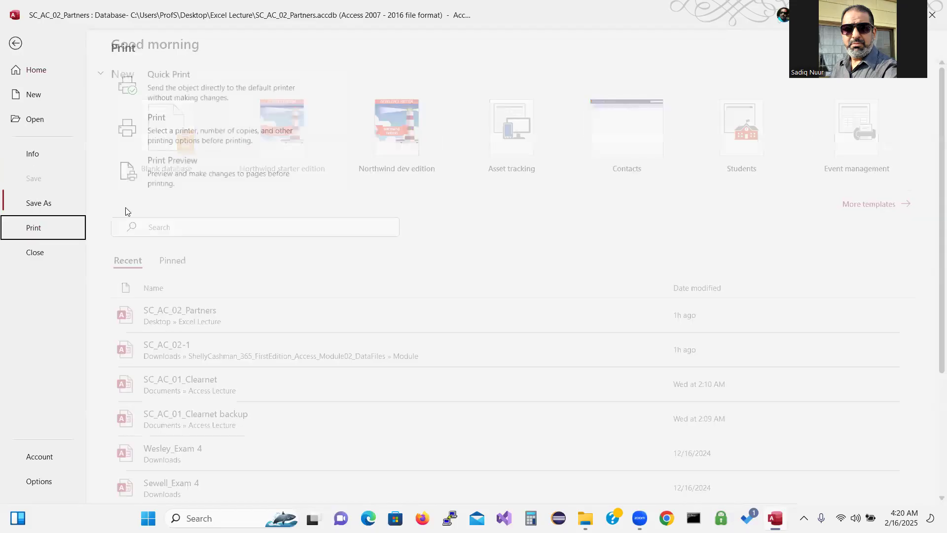
{"action": "left_click", "coordinate": [161, 171]}
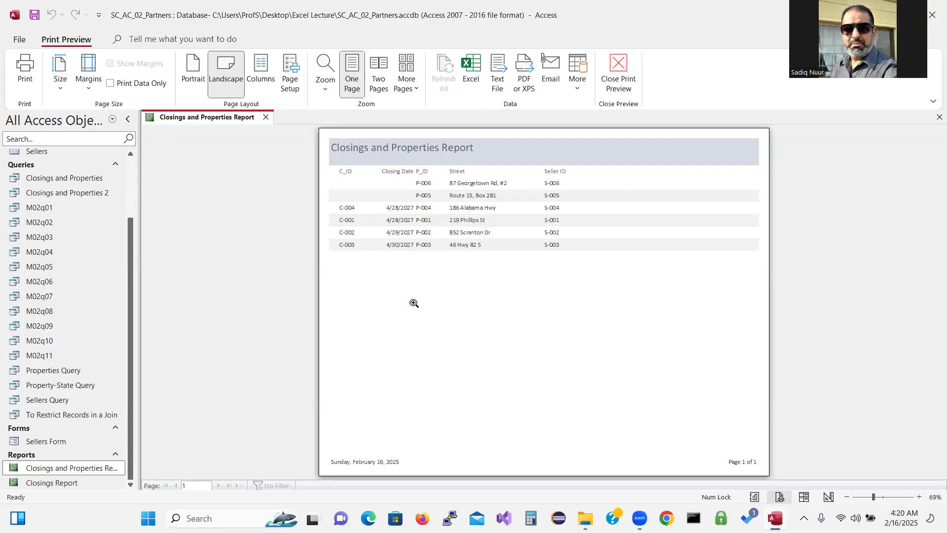
{"action": "left_click", "coordinate": [24, 68]}
{"action": "left_click", "coordinate": [266, 118]}
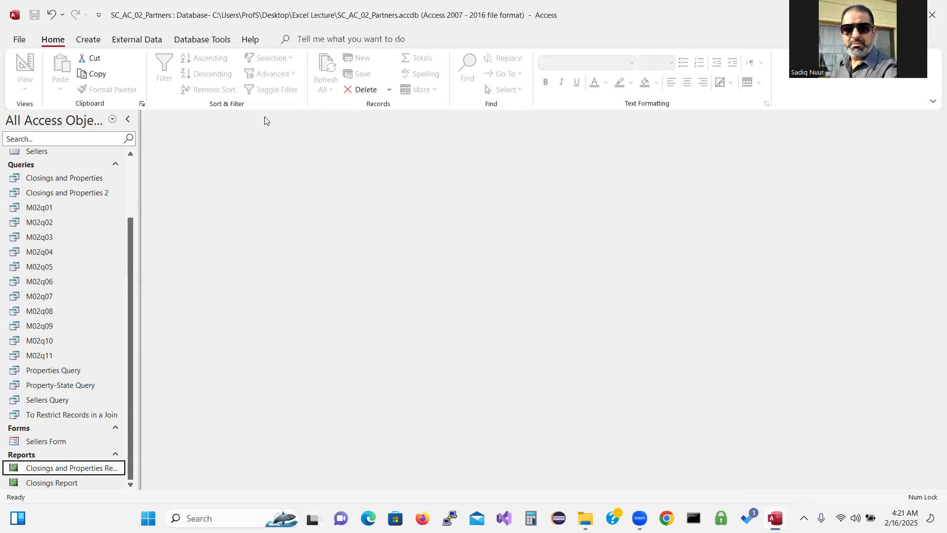
Create a quick form from the Closings and Properties query with Create > Form
{"action": "left_click_drag", "start_coordinate": [133, 333], "coordinate": [120, 281]}
{"action": "left_click", "coordinate": [79, 243]}
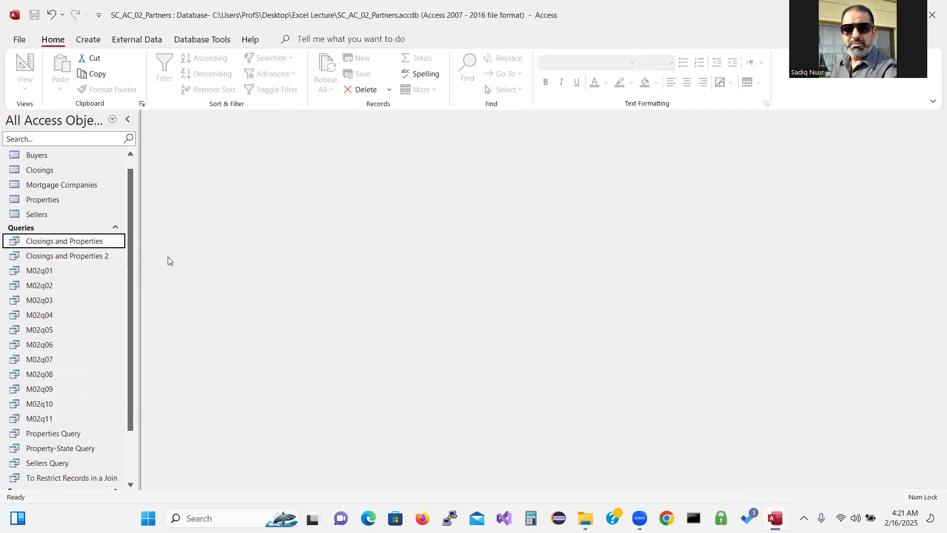
{"action": "left_click", "coordinate": [91, 41]}
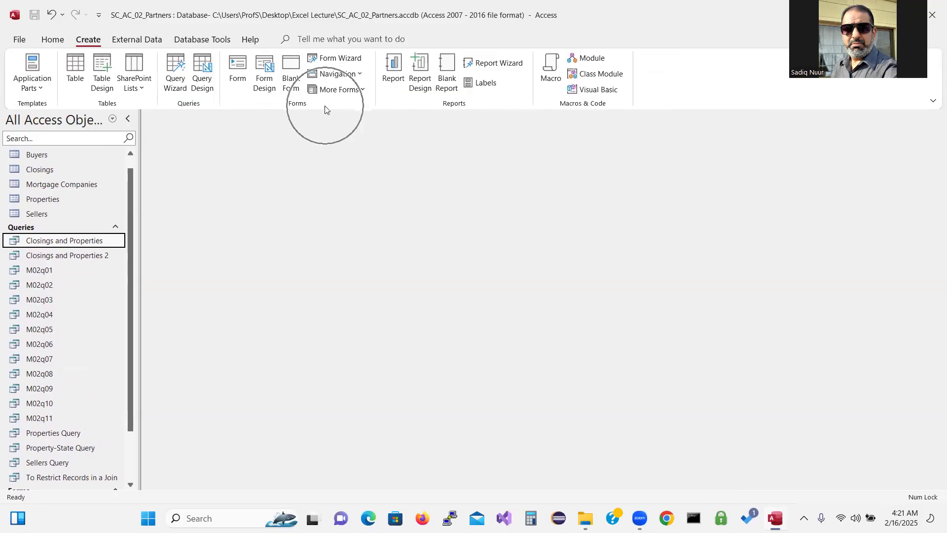
{"action": "left_click", "coordinate": [237, 68]}
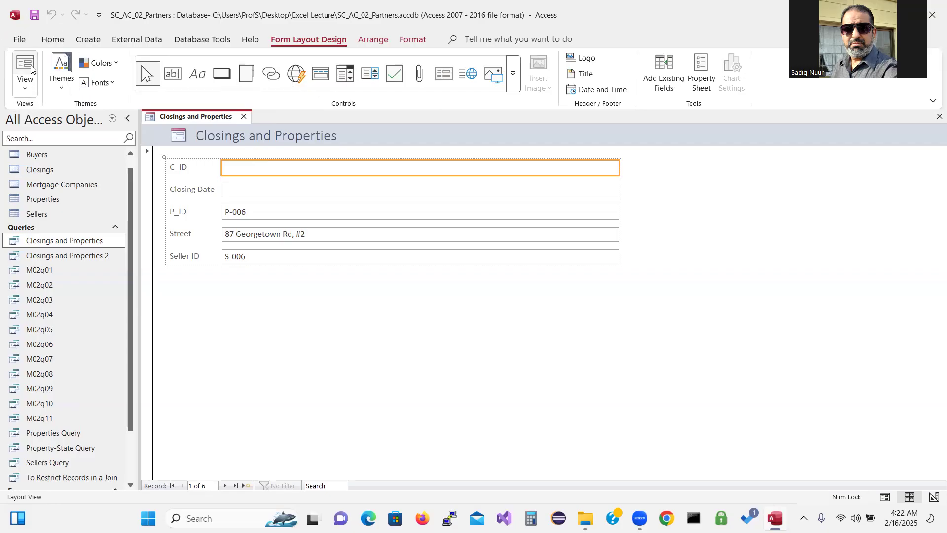
{"action": "left_click", "coordinate": [27, 93]}
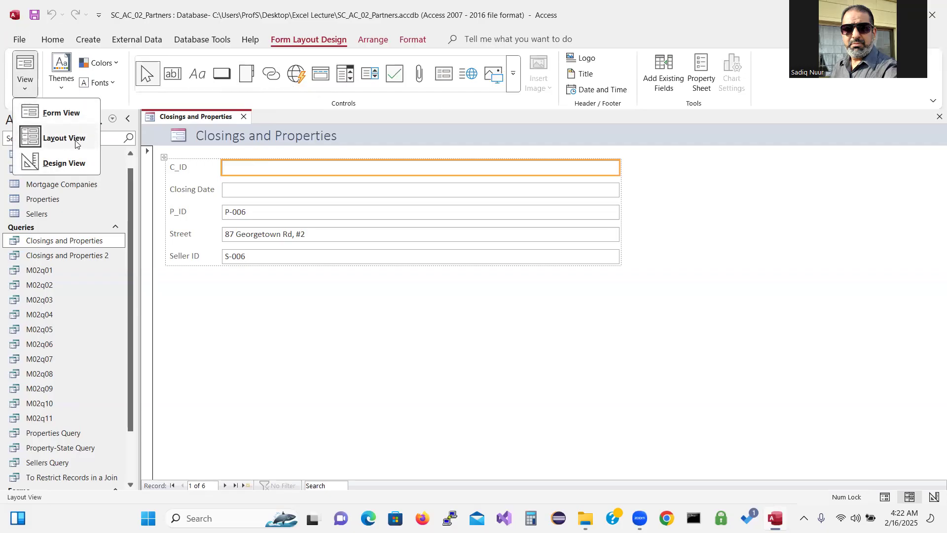
{"action": "left_click", "coordinate": [277, 167]}
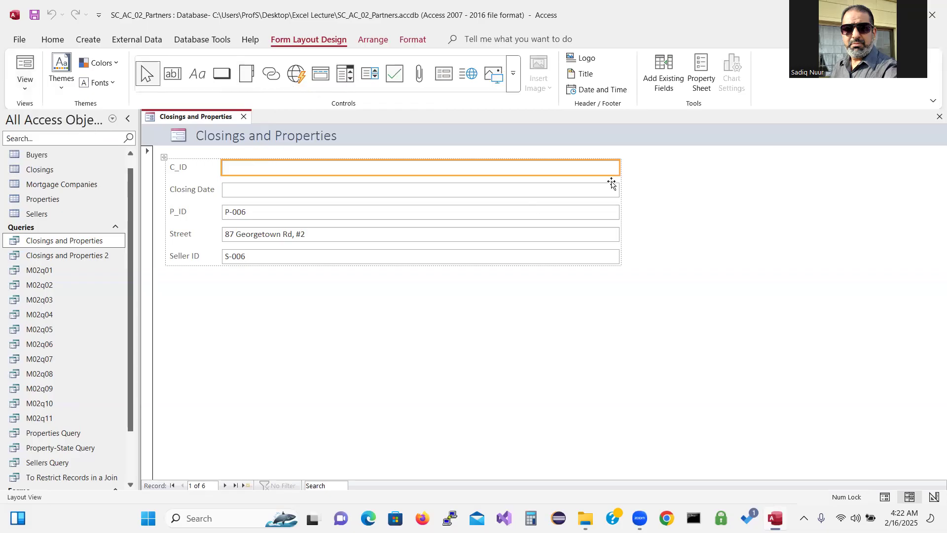
{"action": "left_click_drag", "start_coordinate": [620, 163], "coordinate": [479, 178]}
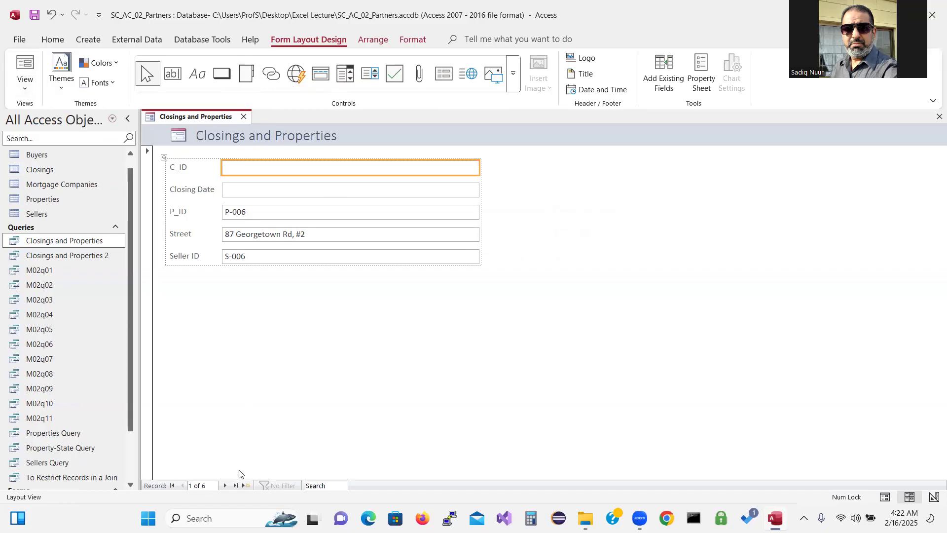
{"action": "left_click", "coordinate": [224, 486]}
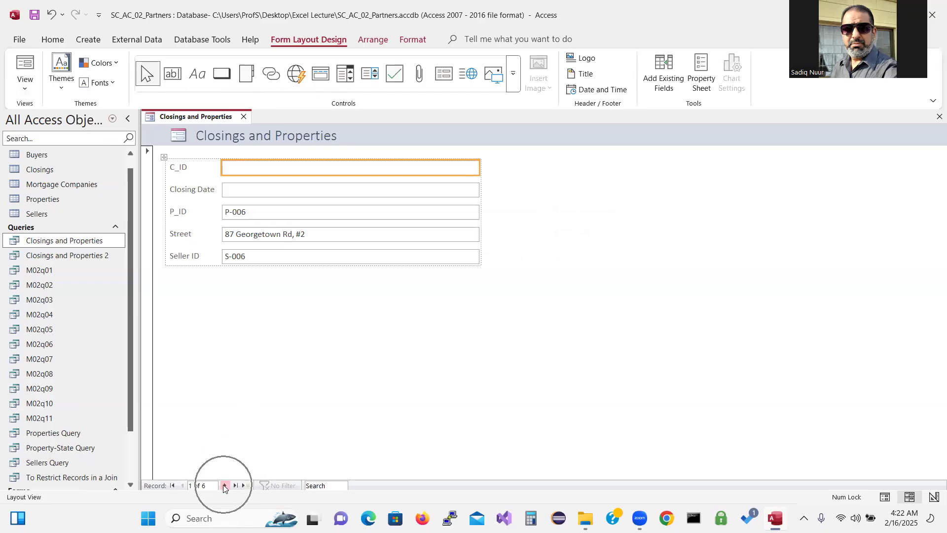
{"action": "left_click", "coordinate": [225, 486]}
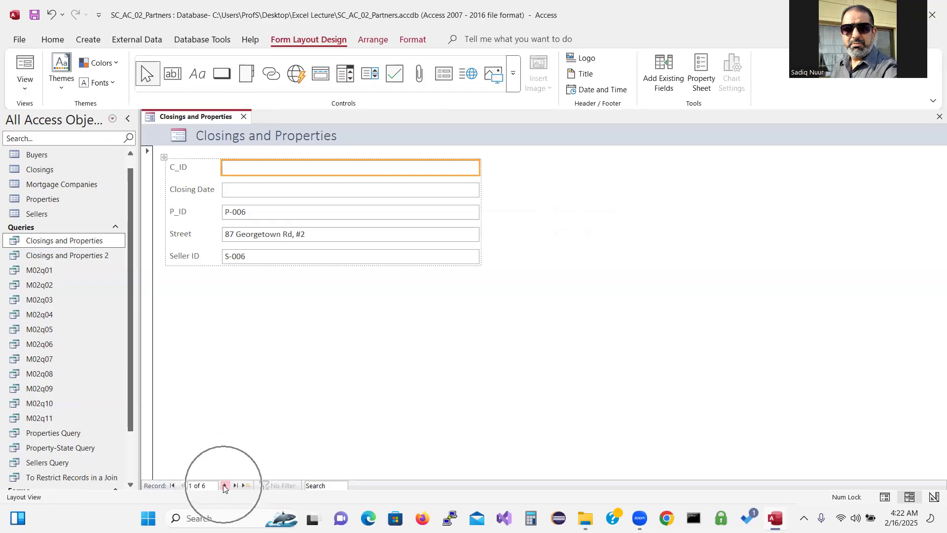
{"action": "left_click", "coordinate": [225, 487]}
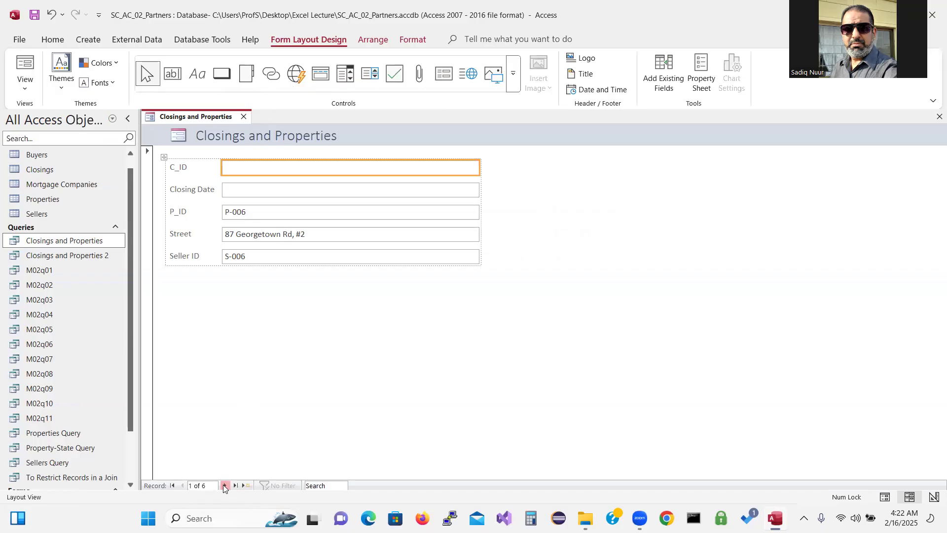
{"action": "left_click", "coordinate": [224, 487]}
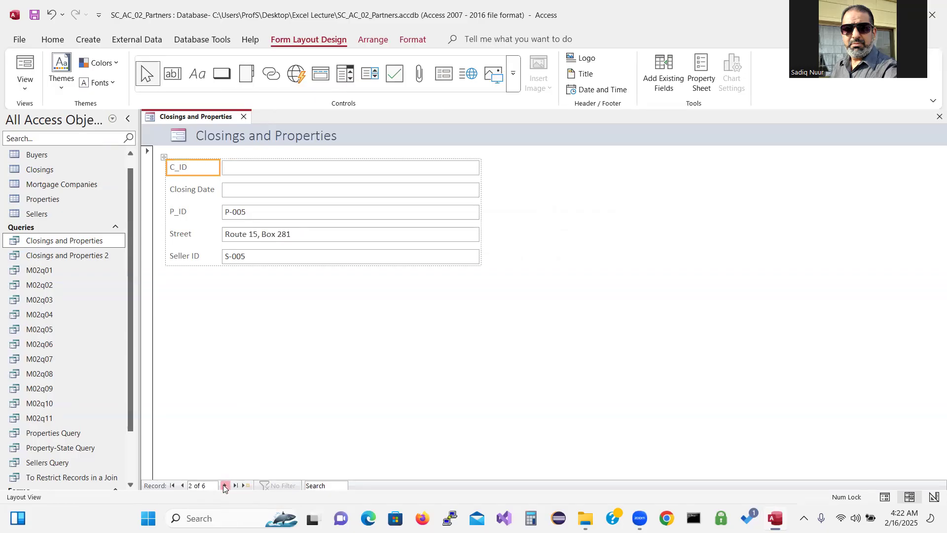
{"action": "left_click", "coordinate": [225, 487]}
{"action": "left_click", "coordinate": [224, 486]}
{"action": "left_click", "coordinate": [236, 487]}
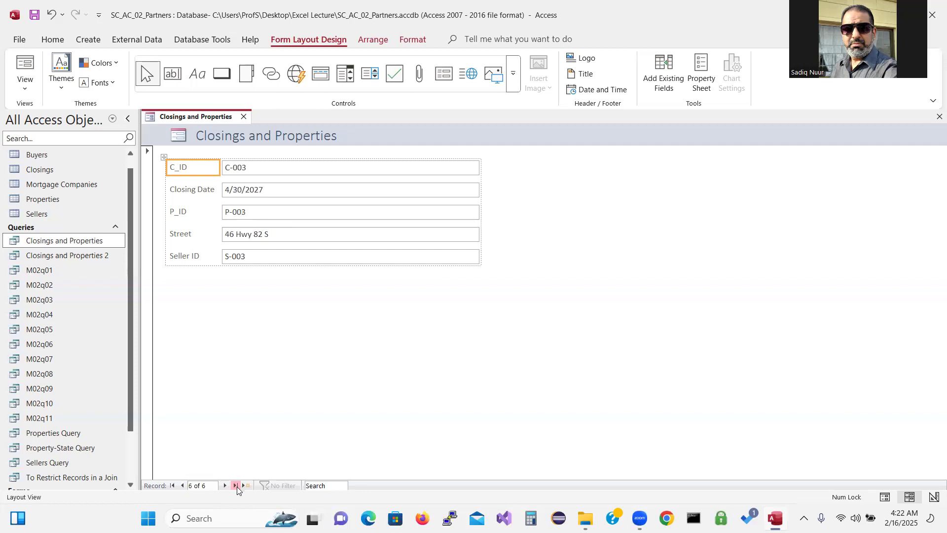
{"action": "left_click", "coordinate": [173, 486]}
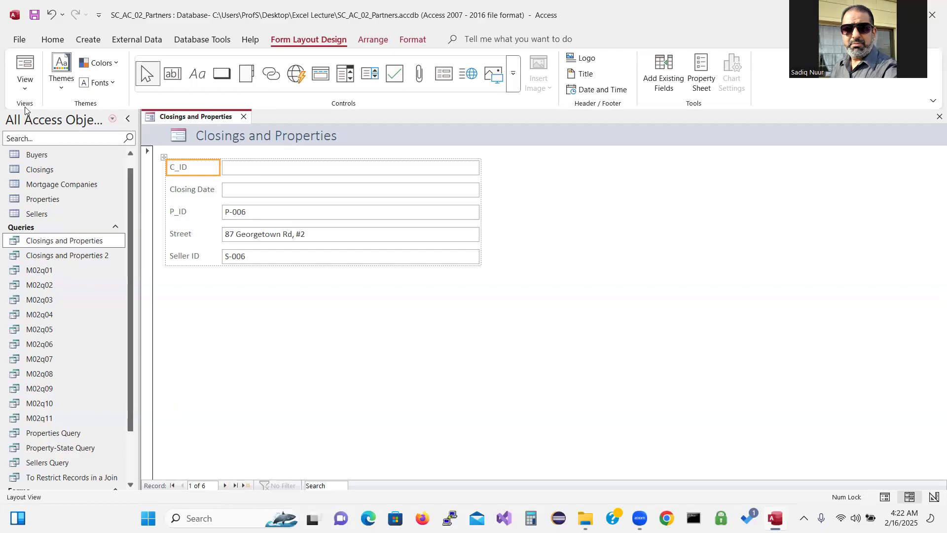
Switch the form to Form View, step through all six records, and return to the first
{"action": "left_click", "coordinate": [25, 84]}
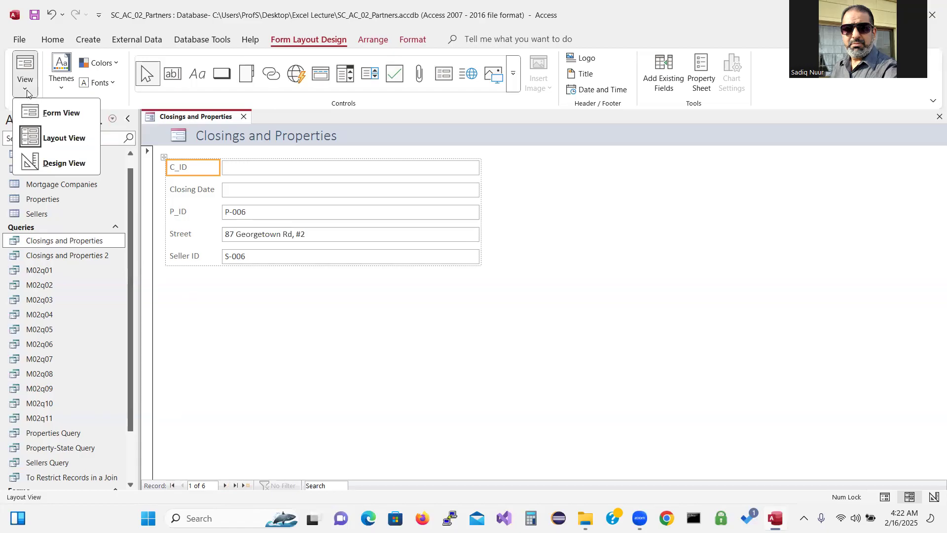
{"action": "left_click", "coordinate": [63, 113]}
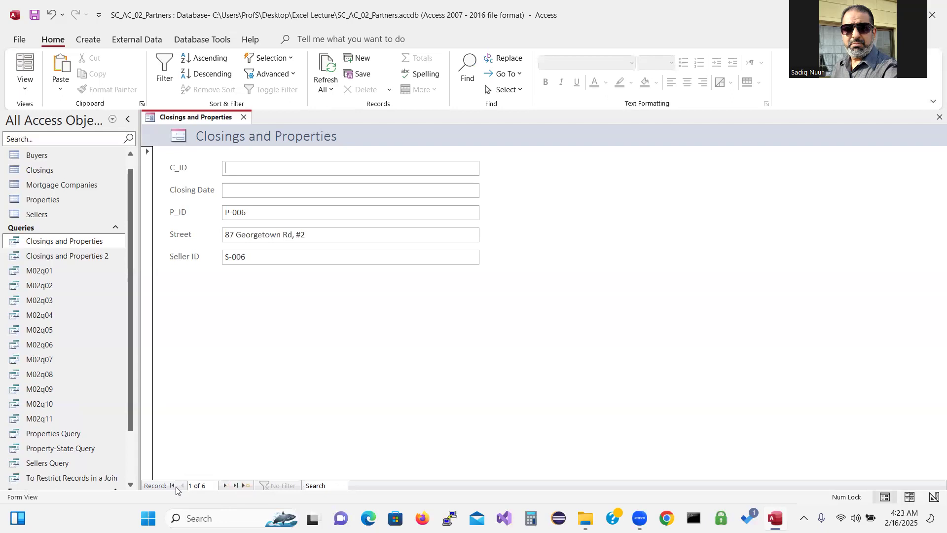
{"action": "left_click", "coordinate": [226, 485]}
{"action": "left_click", "coordinate": [225, 486]}
{"action": "left_click", "coordinate": [225, 486]}
{"action": "left_click", "coordinate": [225, 486]}
{"action": "left_click", "coordinate": [225, 486]}
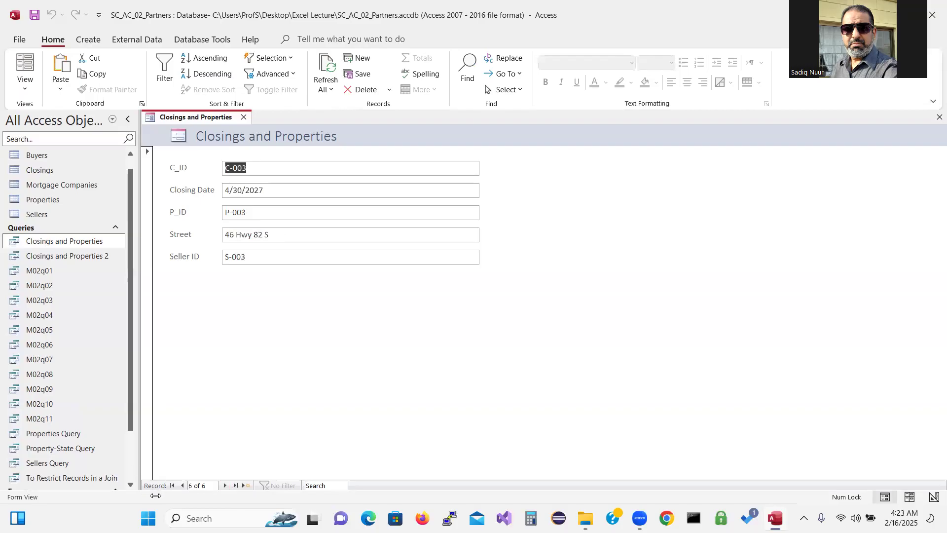
{"action": "left_click", "coordinate": [173, 485]}
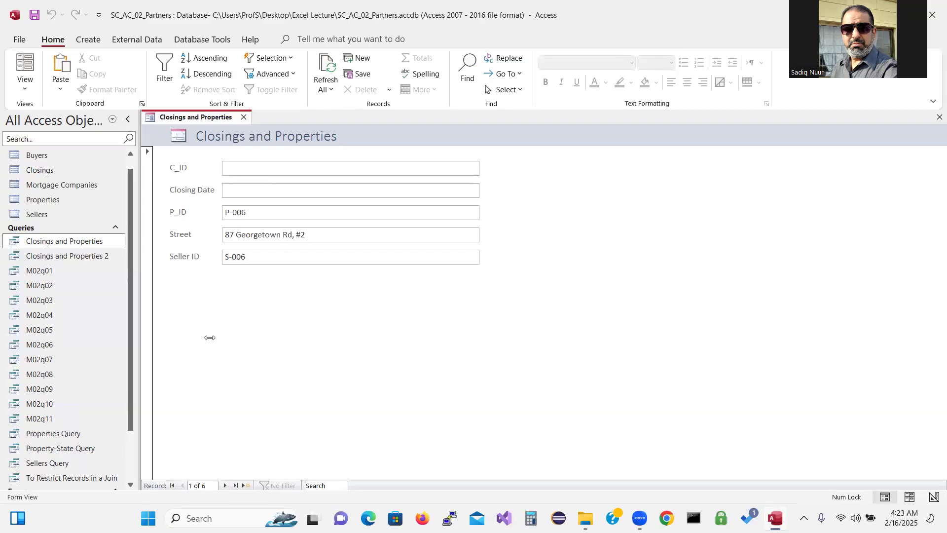
Close the Closings and Properties form, saving its design and appending 'Form' to the proposed name
{"action": "left_click", "coordinate": [244, 117]}
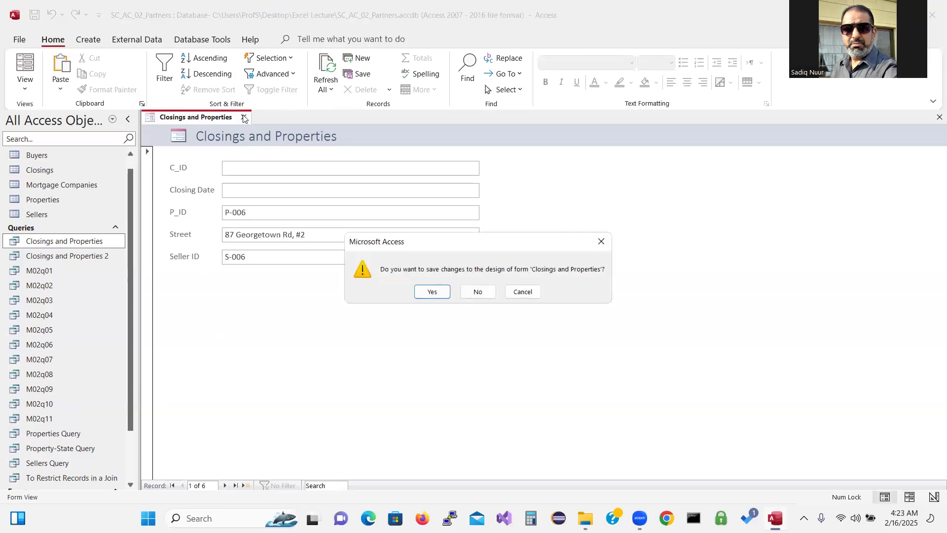
{"action": "left_click", "coordinate": [431, 292]}
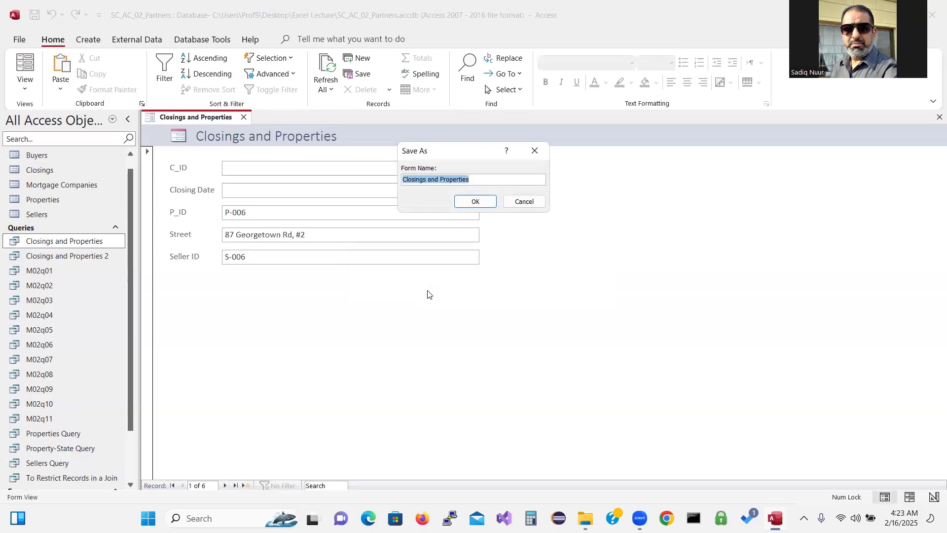
{"action": "left_click", "coordinate": [483, 178]}
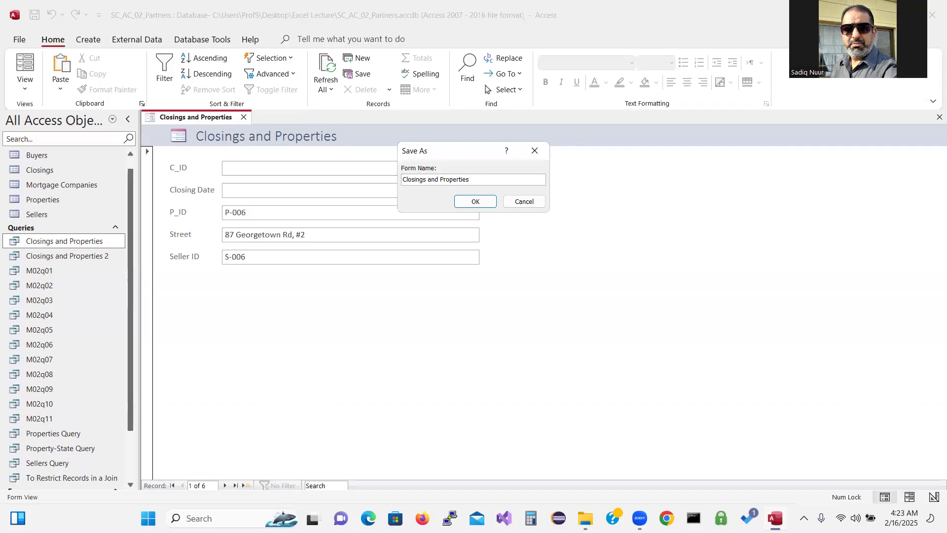
{"action": "type", "text": "Form"}
Save the form as Closings and Properties Form and select the Closings and Properties query for export
{"action": "left_click", "coordinate": [484, 204]}
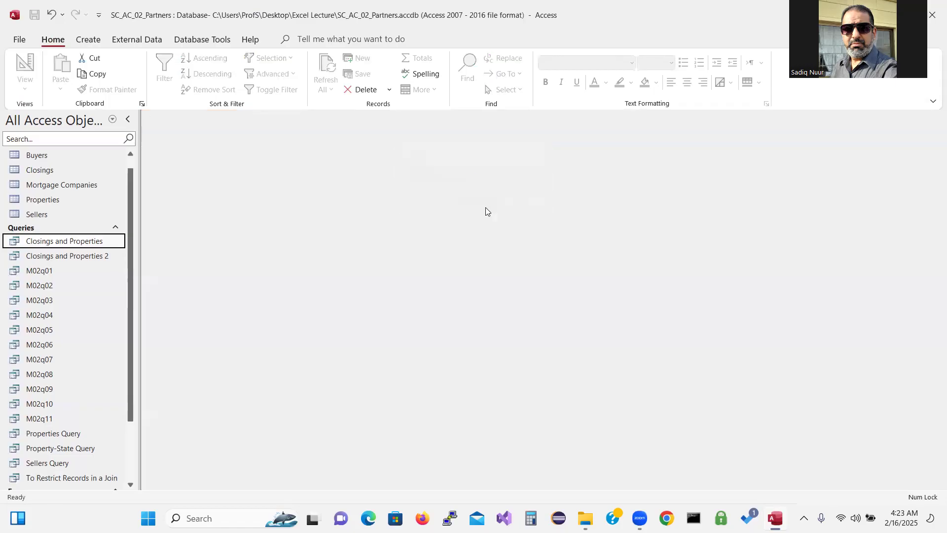
{"action": "left_click_drag", "start_coordinate": [131, 332], "coordinate": [137, 429]}
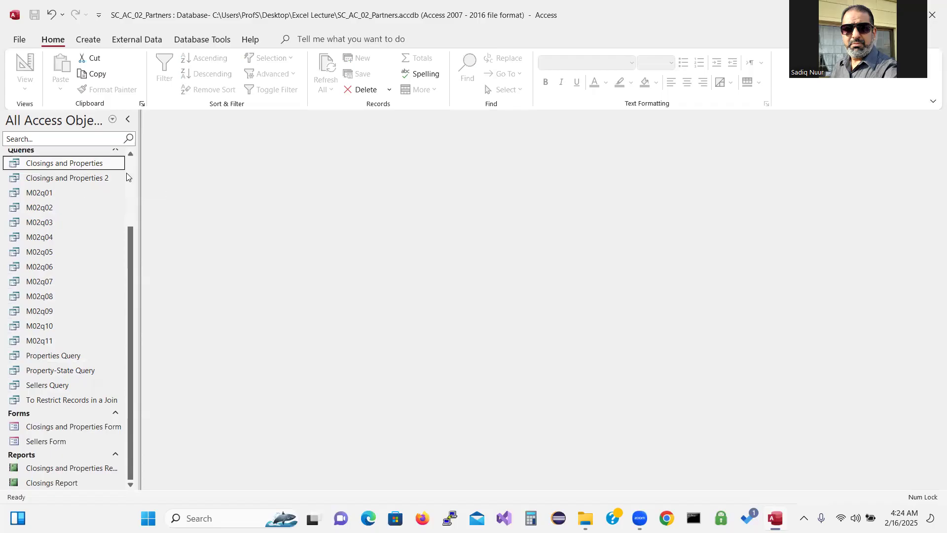
{"action": "left_click", "coordinate": [79, 163]}
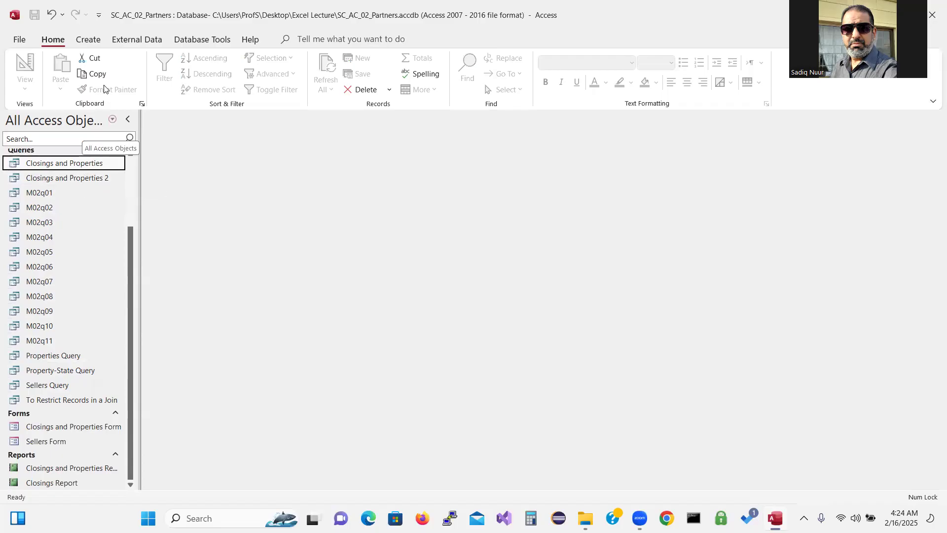
{"action": "left_click", "coordinate": [137, 41]}
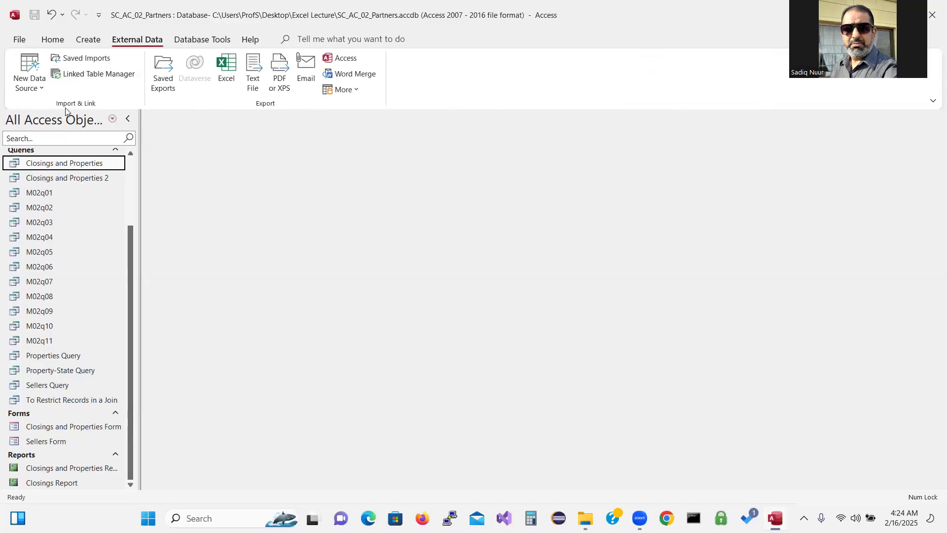
Export the Closings and Properties query to Excel with formatting and layout, without saving export steps
{"action": "left_click", "coordinate": [231, 71]}
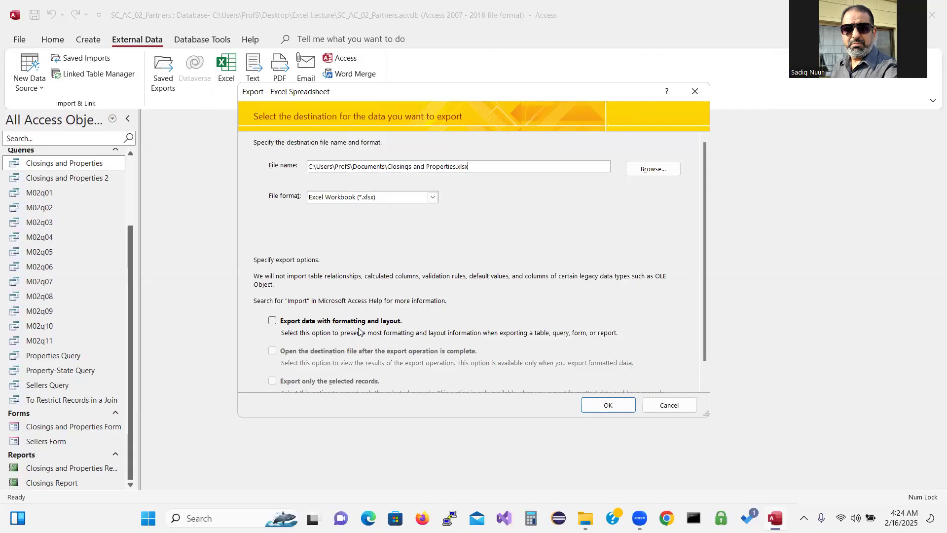
{"action": "left_click", "coordinate": [273, 321]}
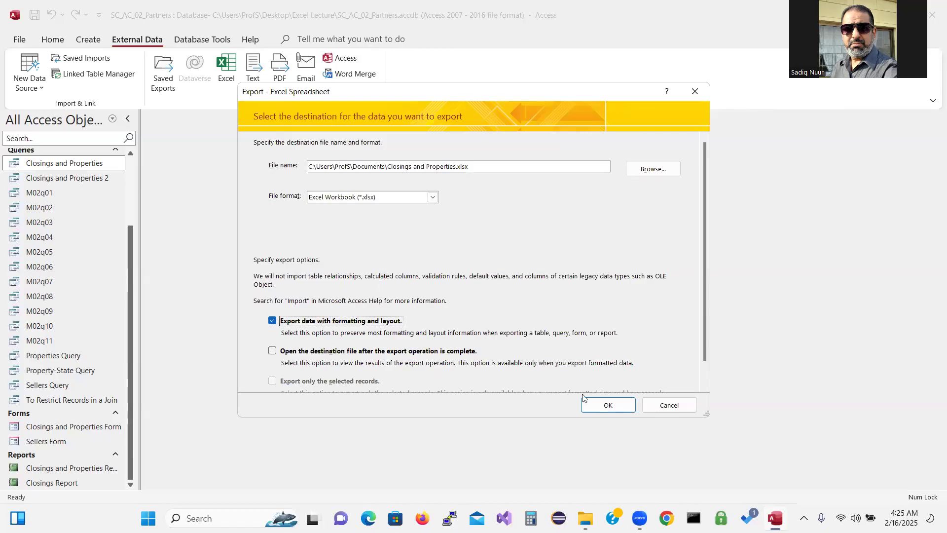
{"action": "left_click", "coordinate": [601, 407]}
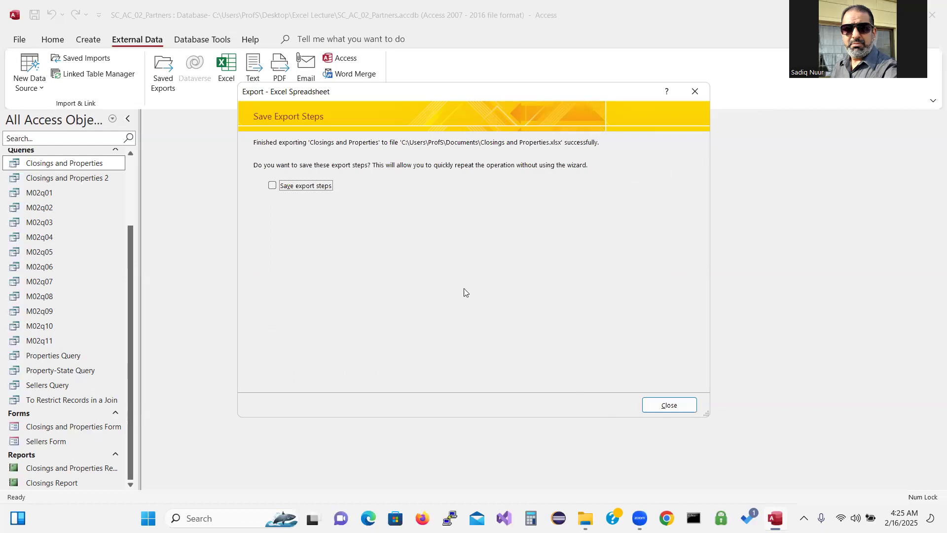
{"action": "left_click", "coordinate": [669, 406]}
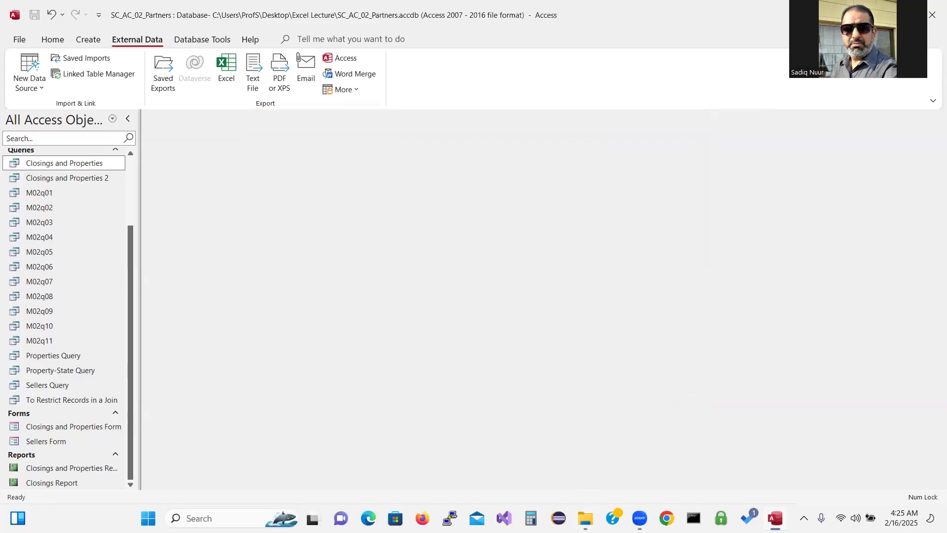
{"action": "left_click", "coordinate": [585, 518]}
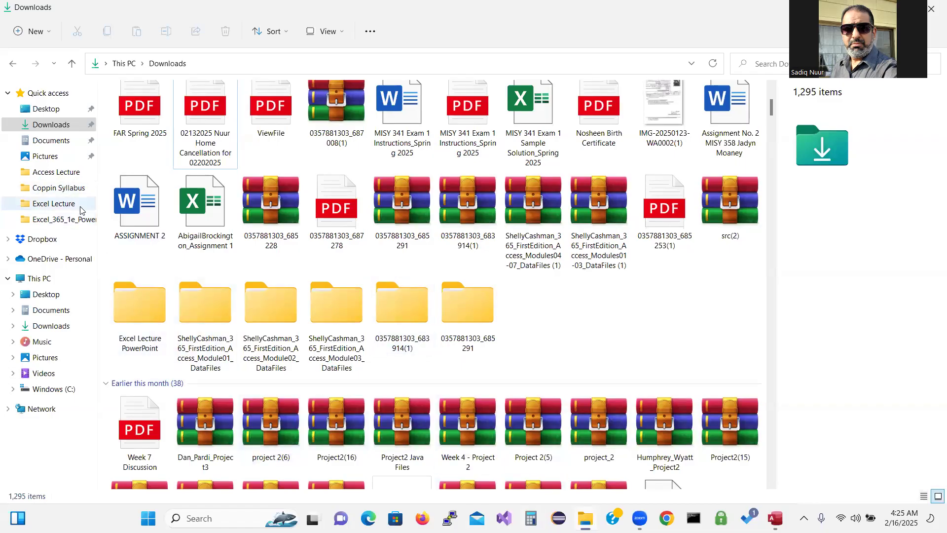
Open the Closings and Properties workbook in Excel from the Documents folder
{"action": "left_click", "coordinate": [54, 146]}
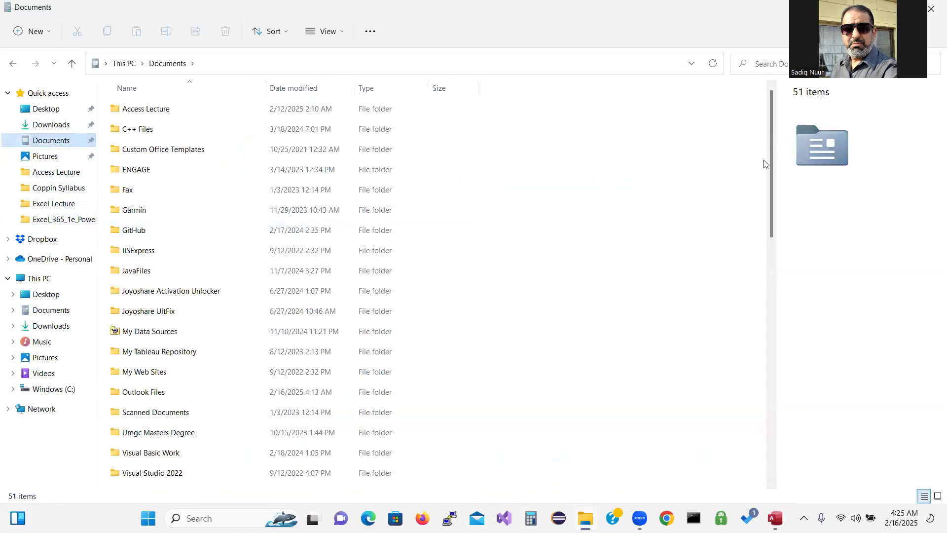
{"action": "left_click_drag", "start_coordinate": [771, 162], "coordinate": [782, 337]}
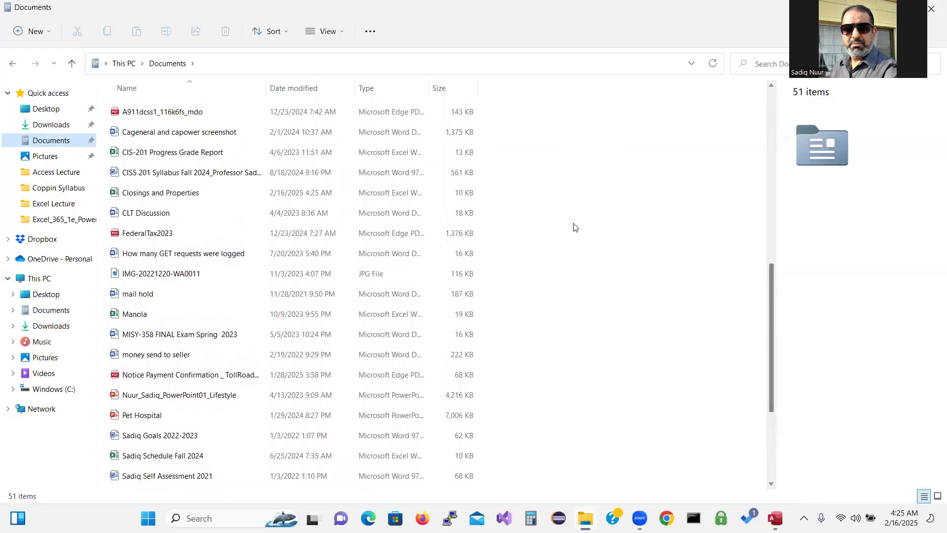
{"action": "left_click", "coordinate": [226, 193]}
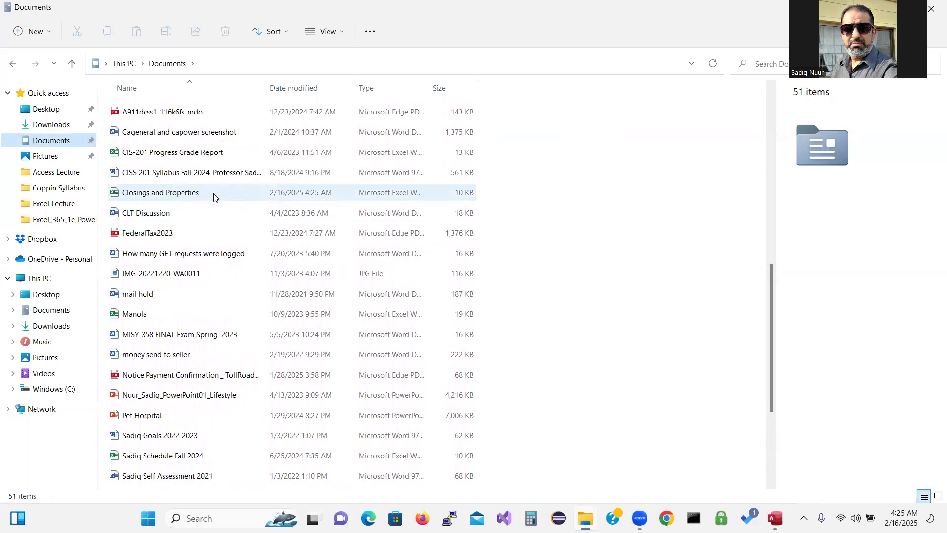
{"action": "left_click", "coordinate": [214, 195]}
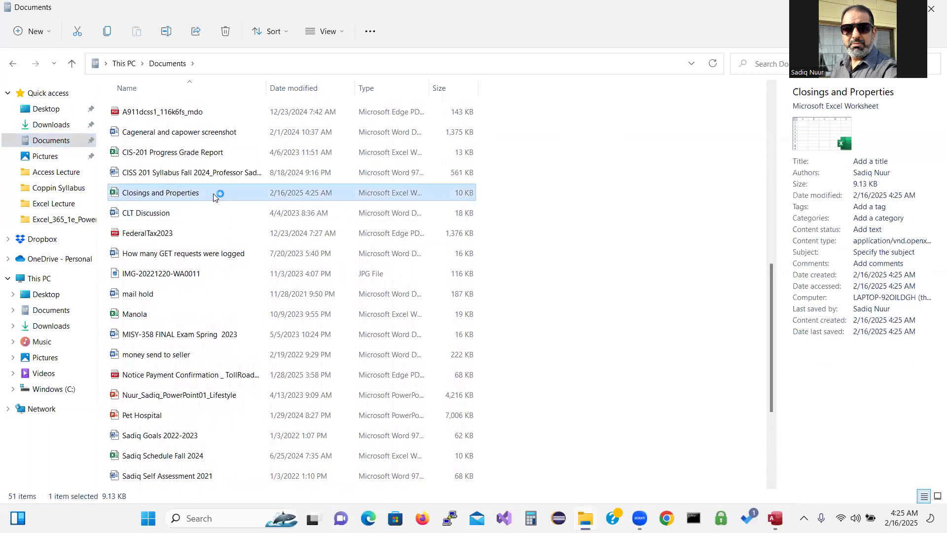
{"action": "double_click", "coordinate": [213, 193]}
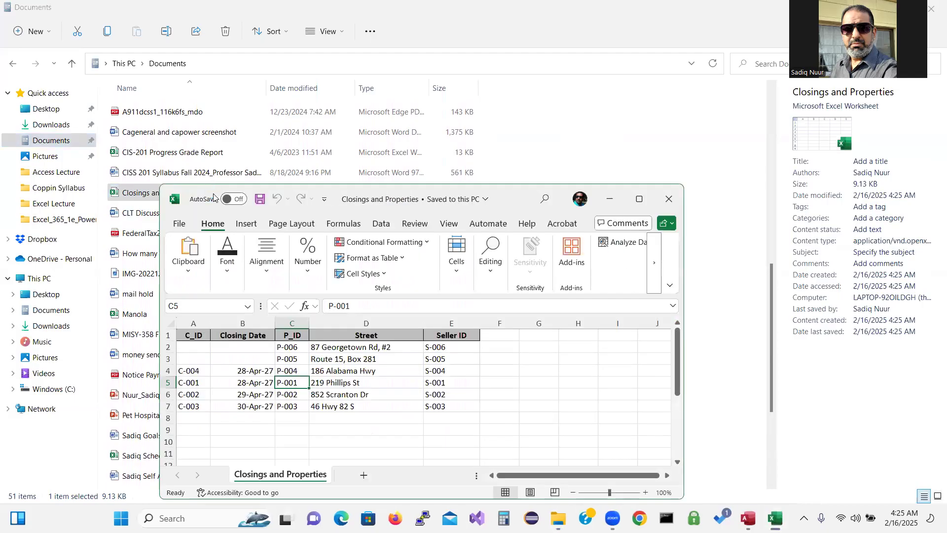
Maximize and review the exported Closings and Properties sheet, then close the workbook and quit Excel
{"action": "left_click", "coordinate": [639, 198]}
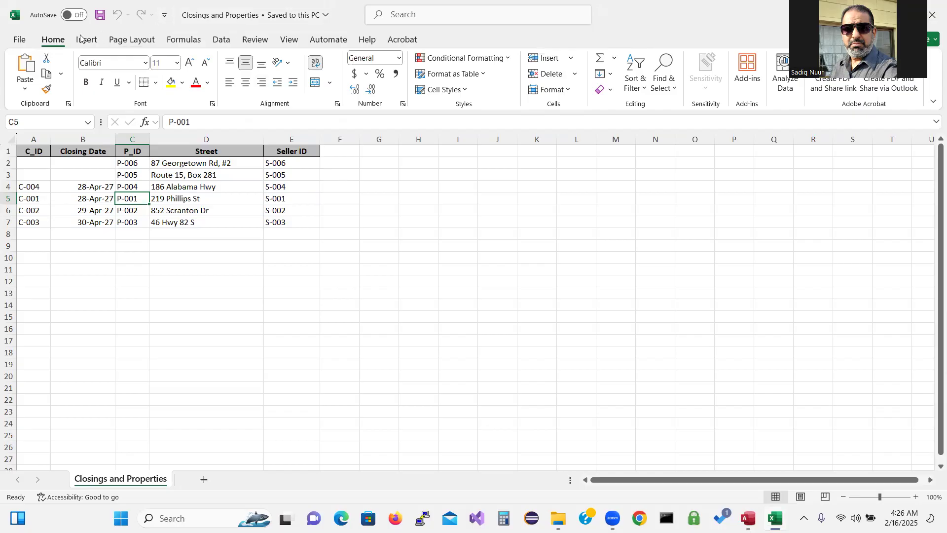
{"action": "left_click", "coordinate": [19, 41]}
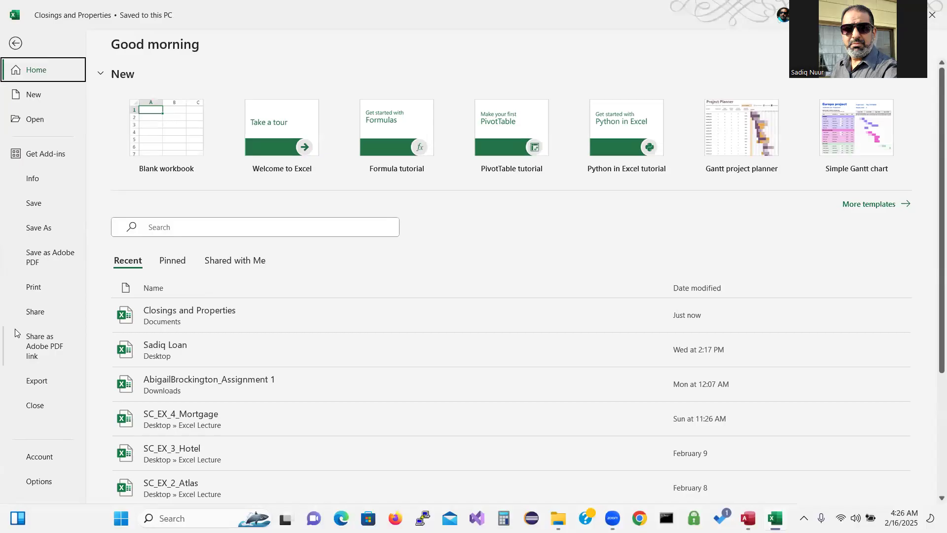
{"action": "left_click", "coordinate": [33, 405]}
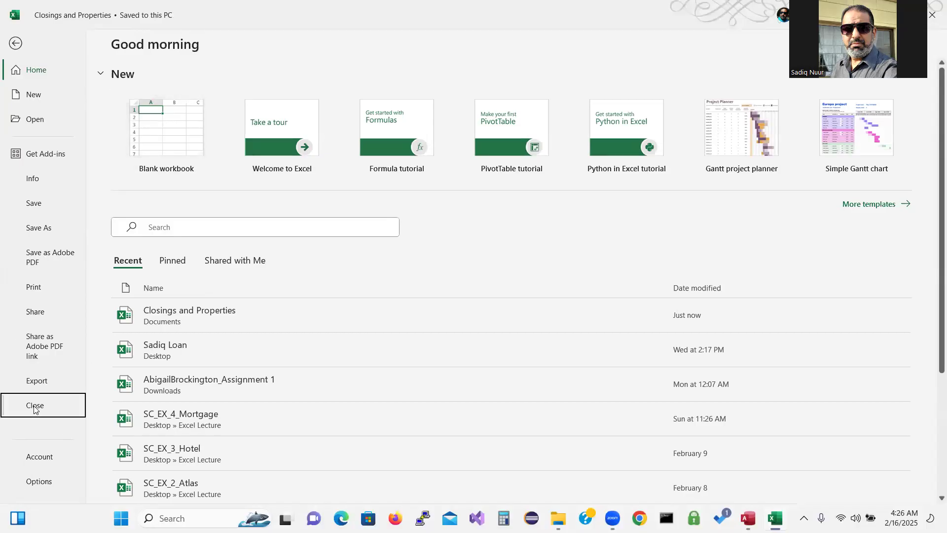
{"action": "double_click", "coordinate": [252, 15]}
{"action": "left_click", "coordinate": [504, 148]}
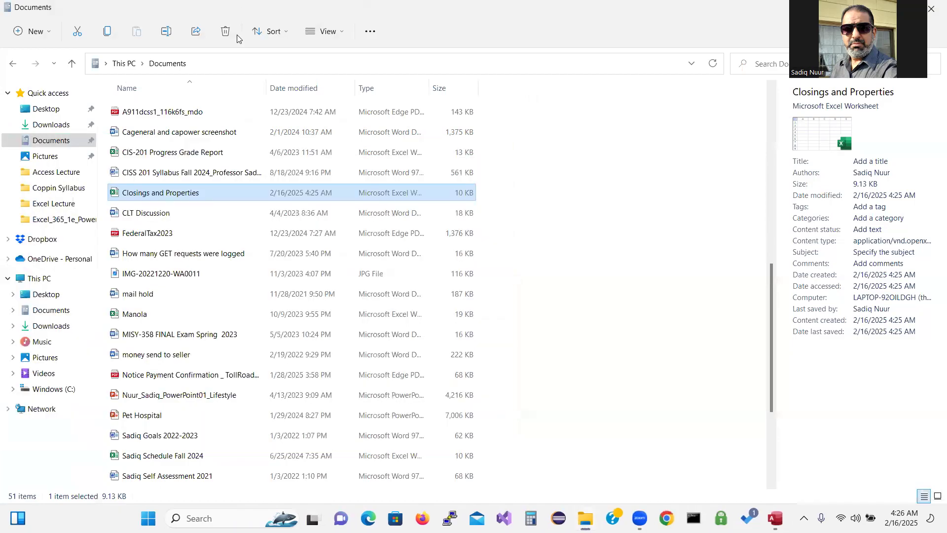
{"action": "double_click", "coordinate": [237, 35]}
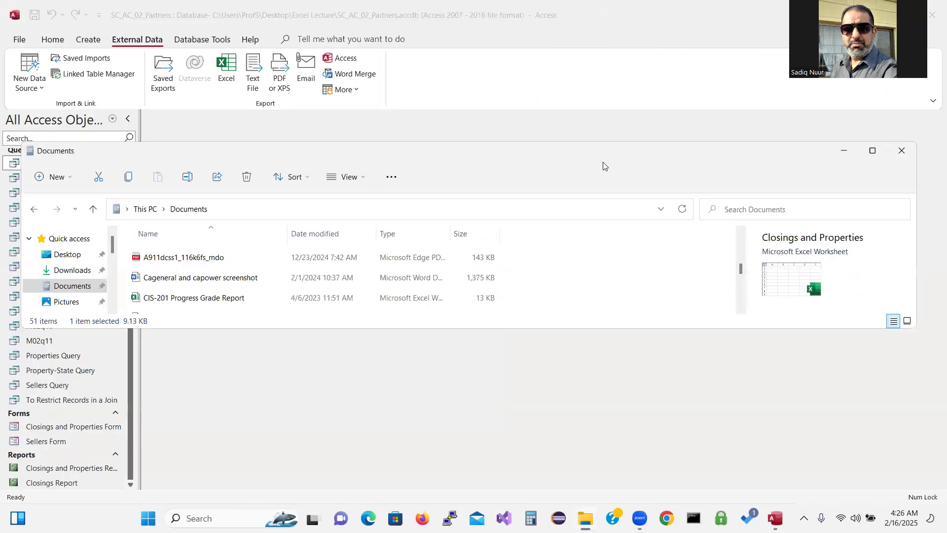
Close the Documents window and scroll the Access navigation pane up to the Tables group
{"action": "left_click", "coordinate": [902, 153]}
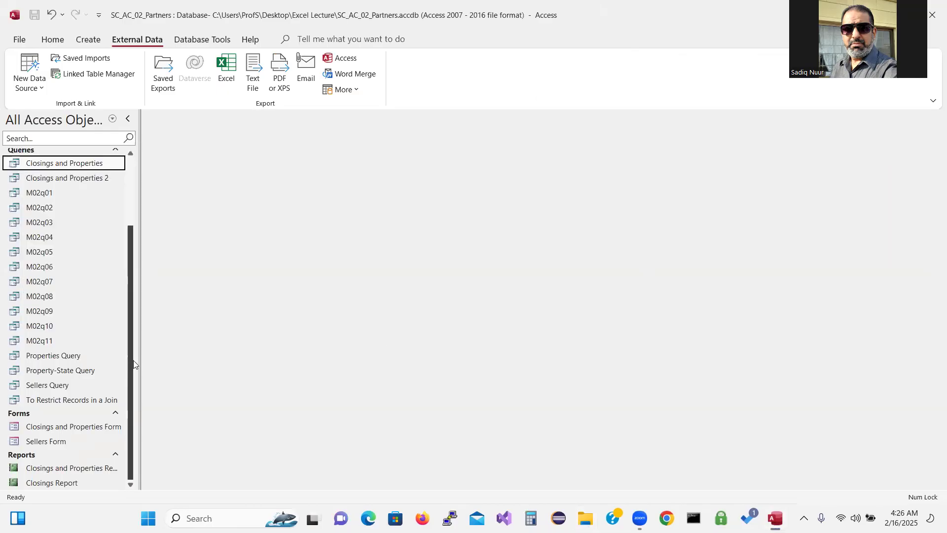
{"action": "scroll", "coordinate": [135, 341], "scroll_direction": "up", "scroll_amount": 3}
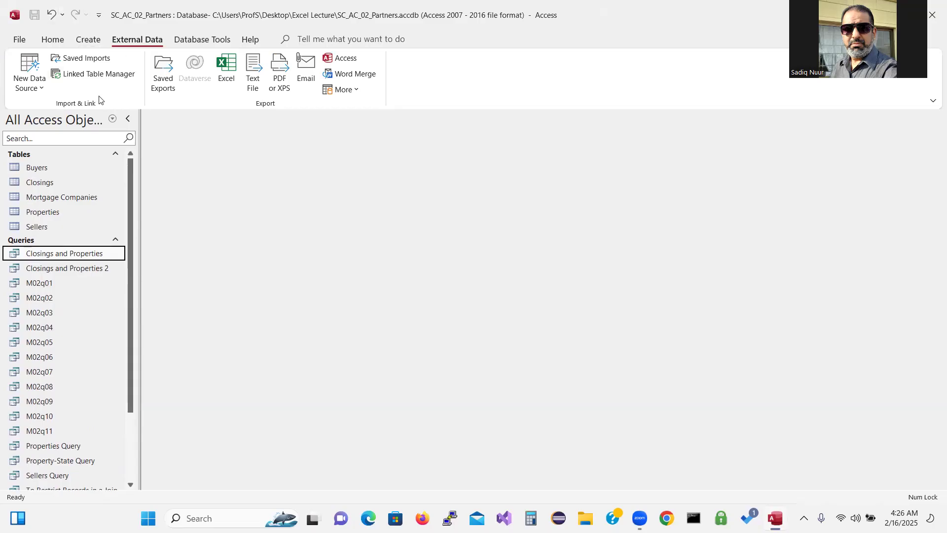
Pick Support_AC_02_Partners-Extra-Tables from Downloads > Module02 DataFiles > Module as the Access import source
{"action": "left_click", "coordinate": [43, 90]}
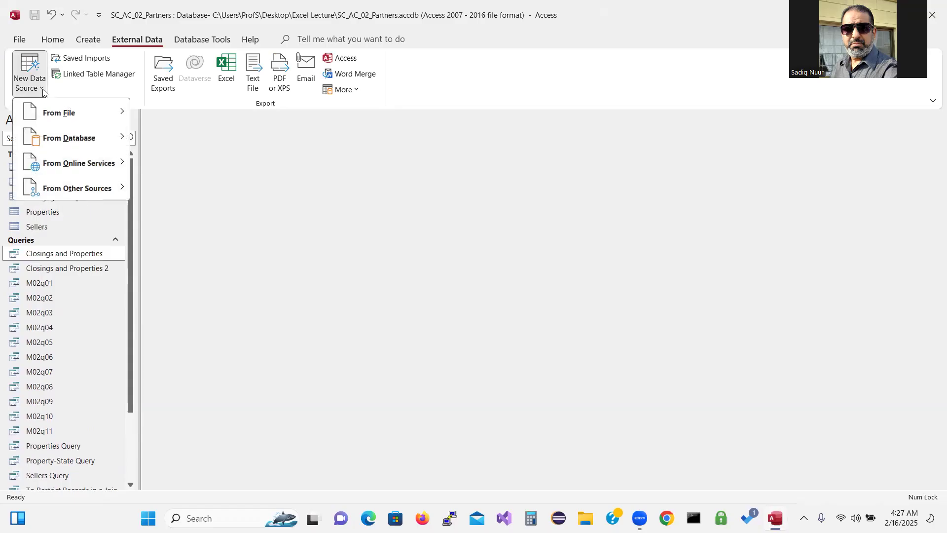
{"action": "mouse_move", "coordinate": [60, 141]}
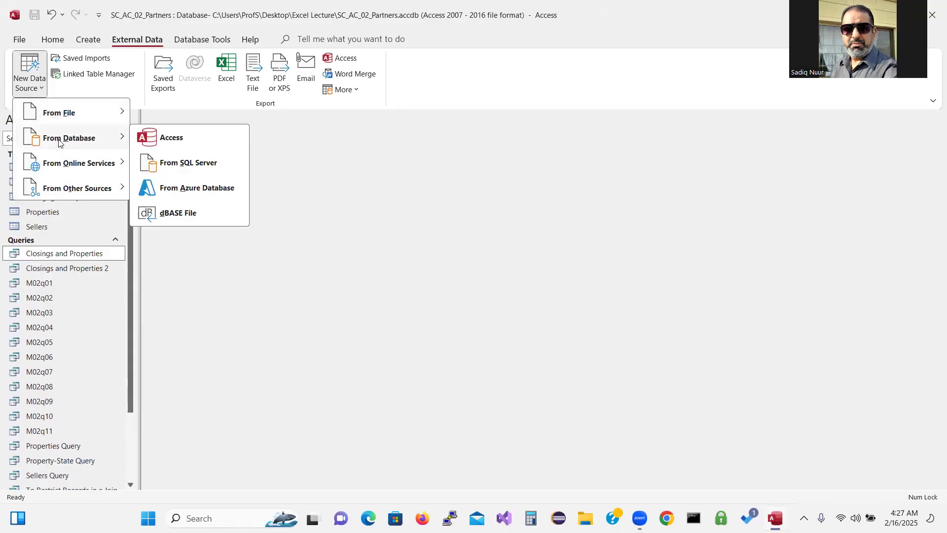
{"action": "left_click", "coordinate": [174, 138]}
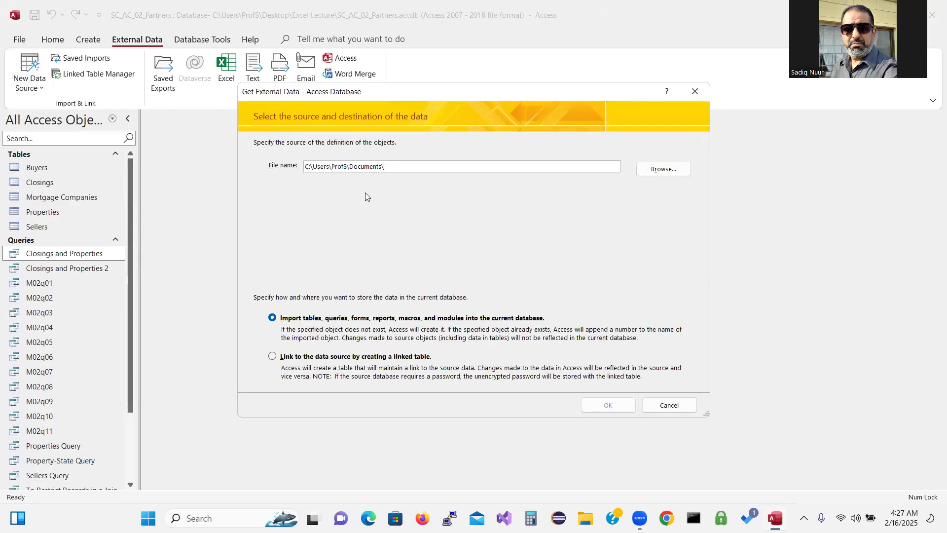
{"action": "left_click", "coordinate": [666, 169]}
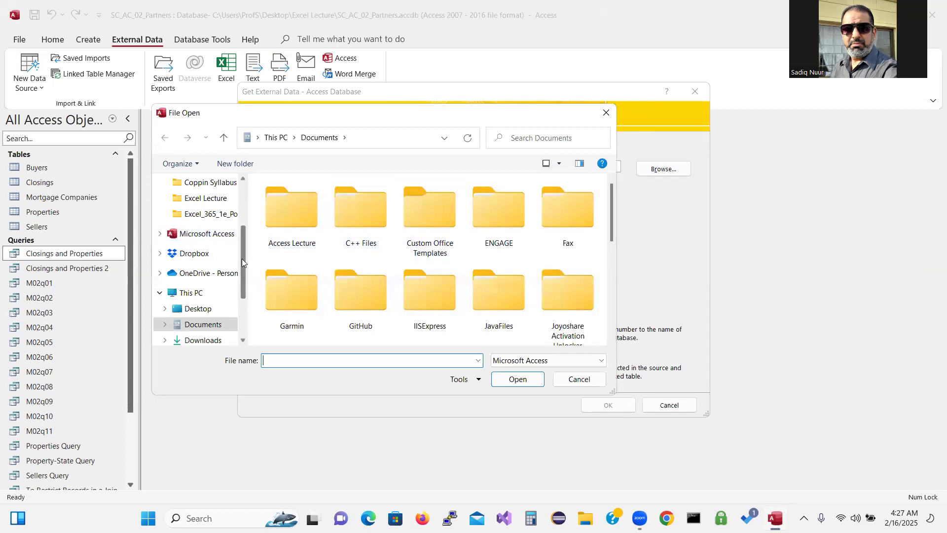
{"action": "left_click_drag", "start_coordinate": [241, 258], "coordinate": [243, 201]}
{"action": "left_click", "coordinate": [200, 217]}
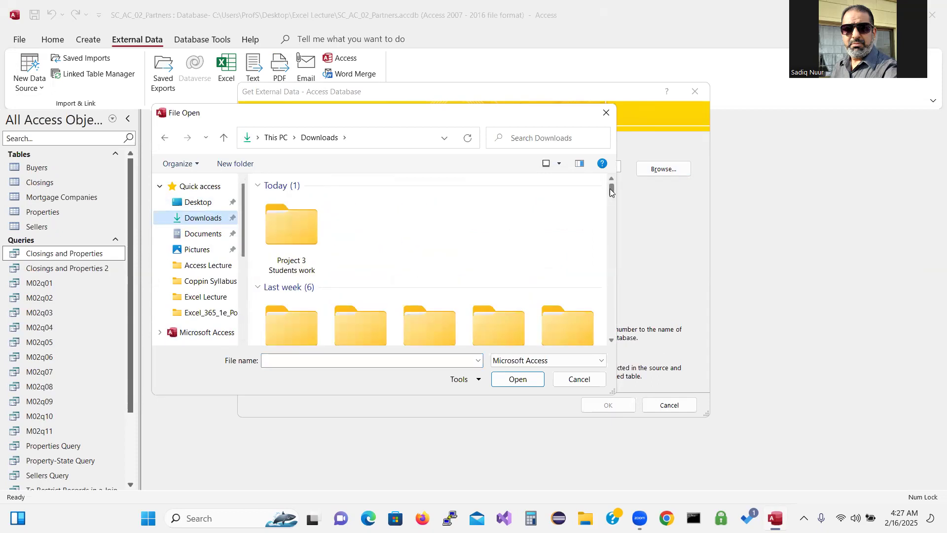
{"action": "left_click_drag", "start_coordinate": [610, 189], "coordinate": [610, 196]}
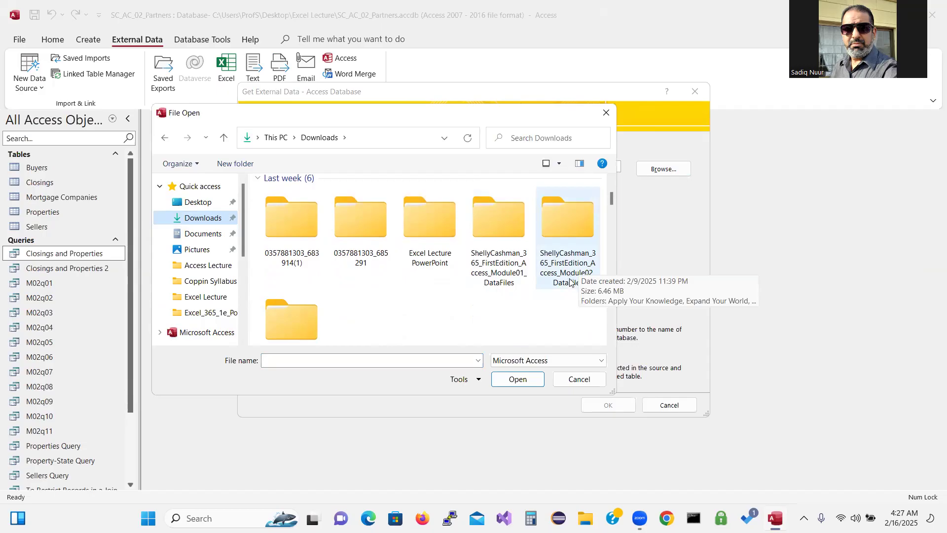
{"action": "double_click", "coordinate": [569, 218]}
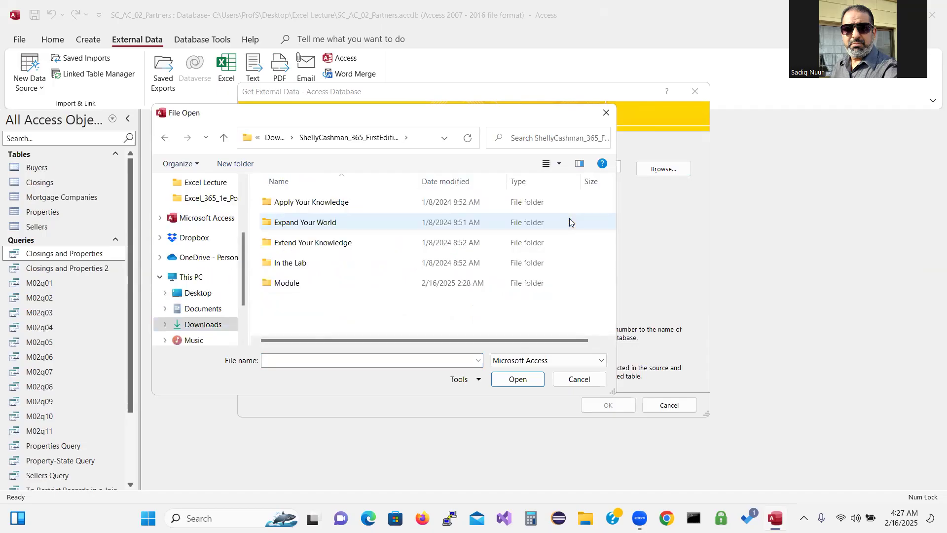
{"action": "double_click", "coordinate": [295, 284]}
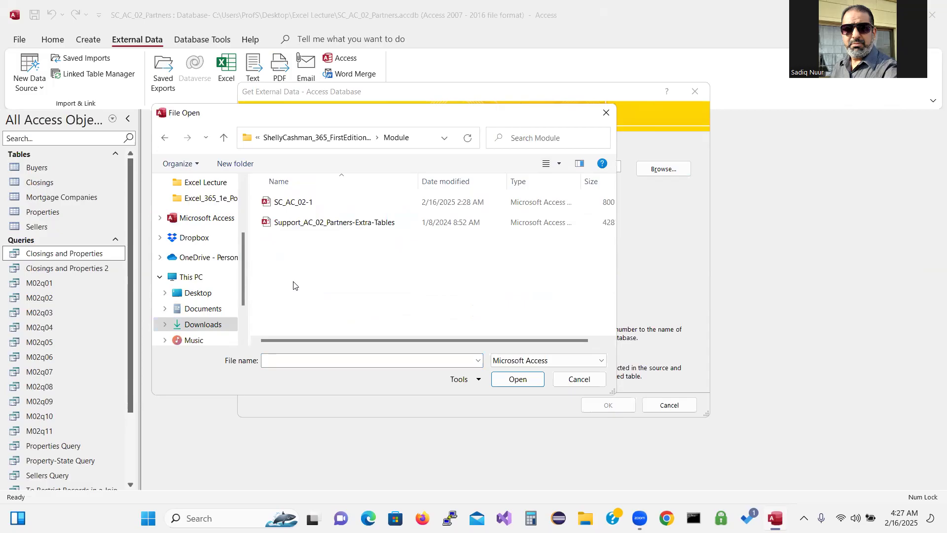
{"action": "left_click", "coordinate": [327, 224]}
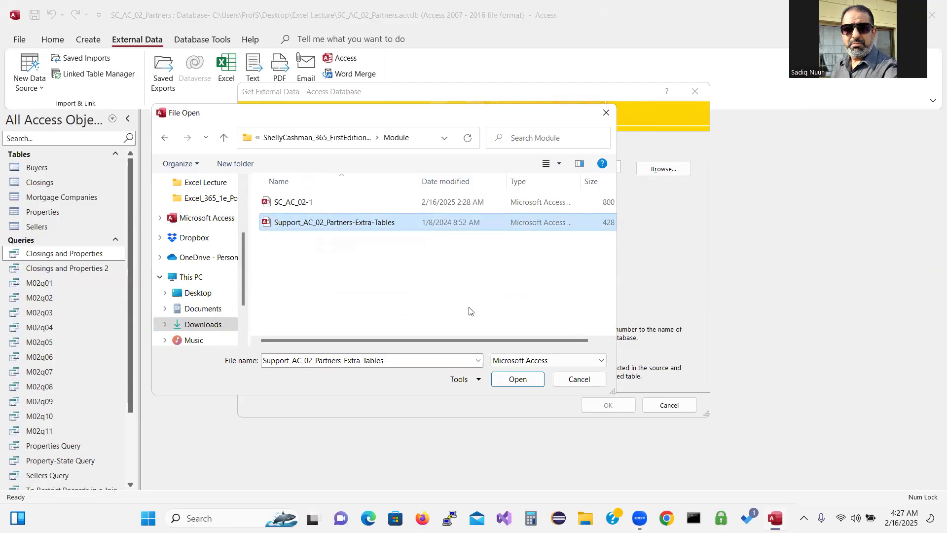
{"action": "left_click", "coordinate": [503, 380]}
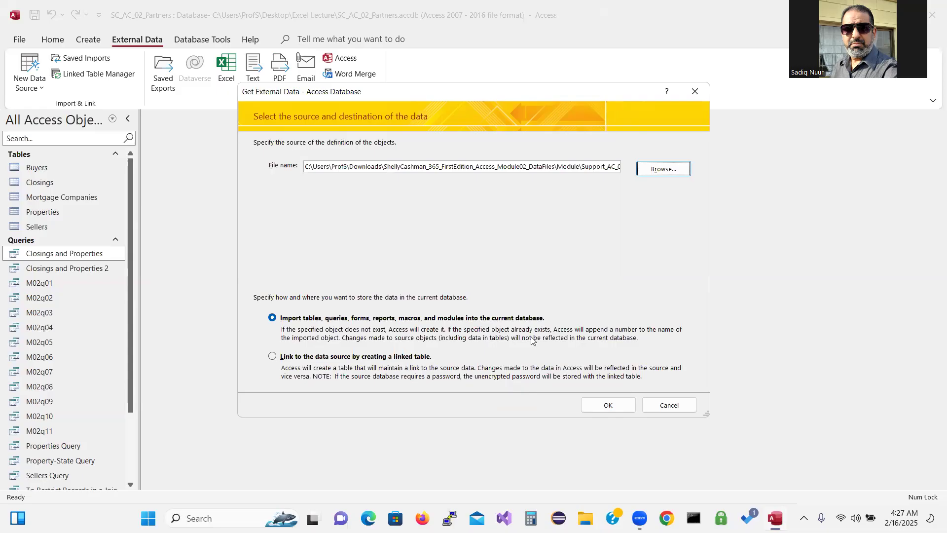
Import the Closing Fees table without saving import steps, then select it in the Tables group
{"action": "left_click", "coordinate": [598, 406]}
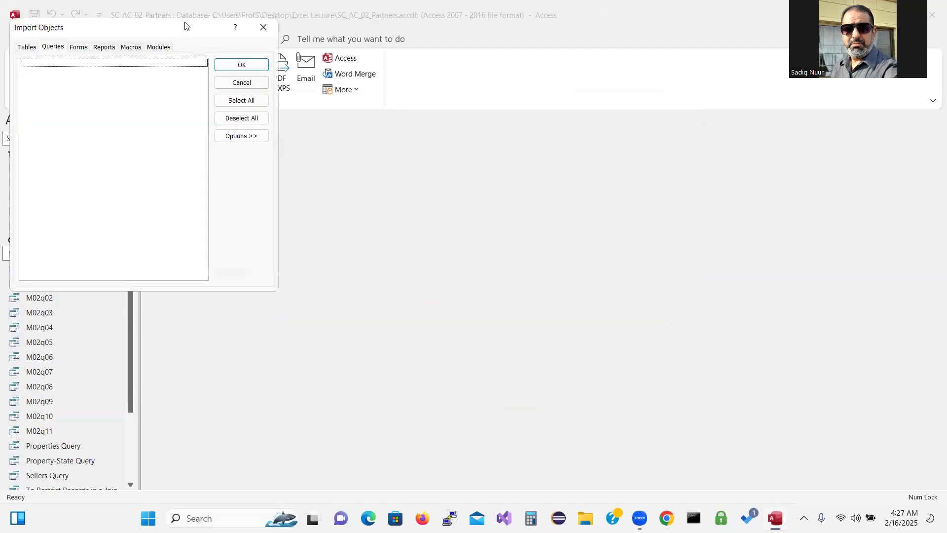
{"action": "left_click_drag", "start_coordinate": [187, 26], "coordinate": [445, 142]}
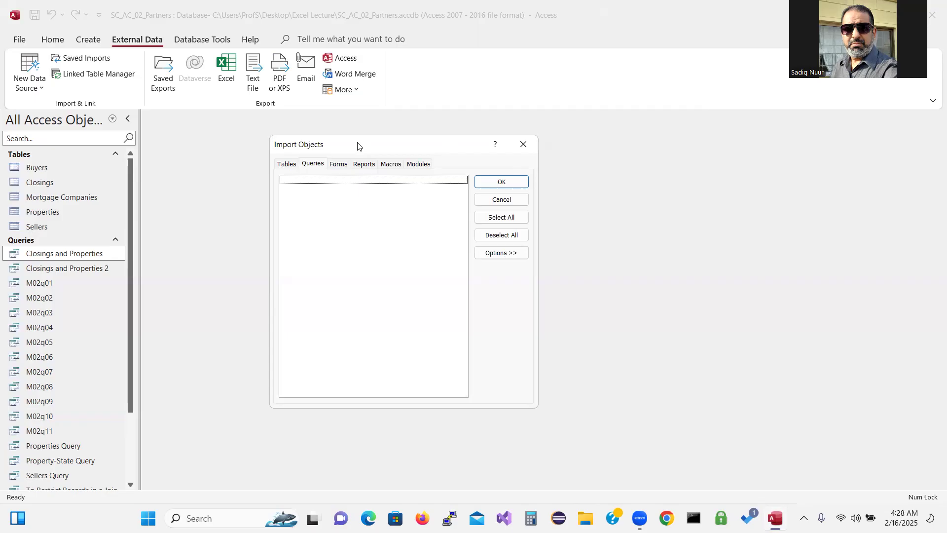
{"action": "left_click", "coordinate": [291, 165]}
{"action": "left_click", "coordinate": [378, 179]}
{"action": "left_click", "coordinate": [500, 183]}
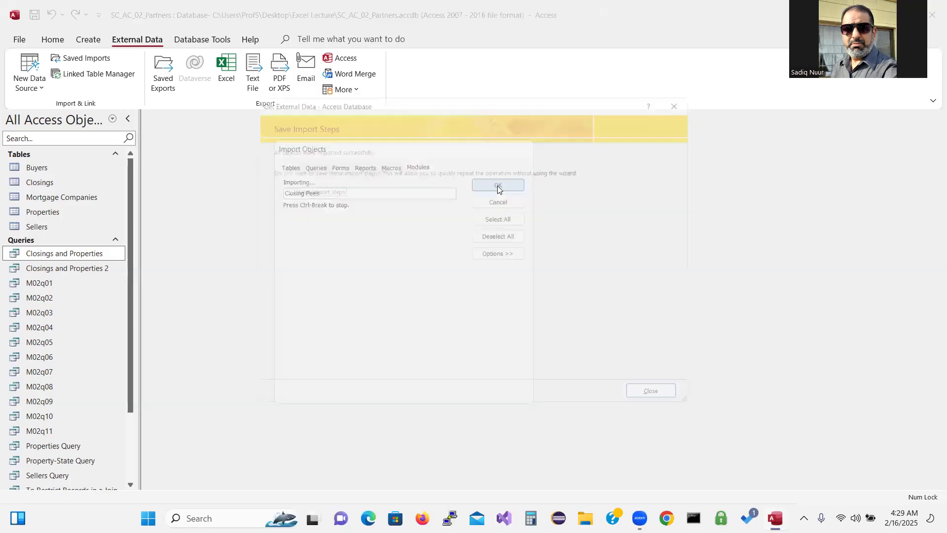
{"action": "left_click", "coordinate": [672, 407]}
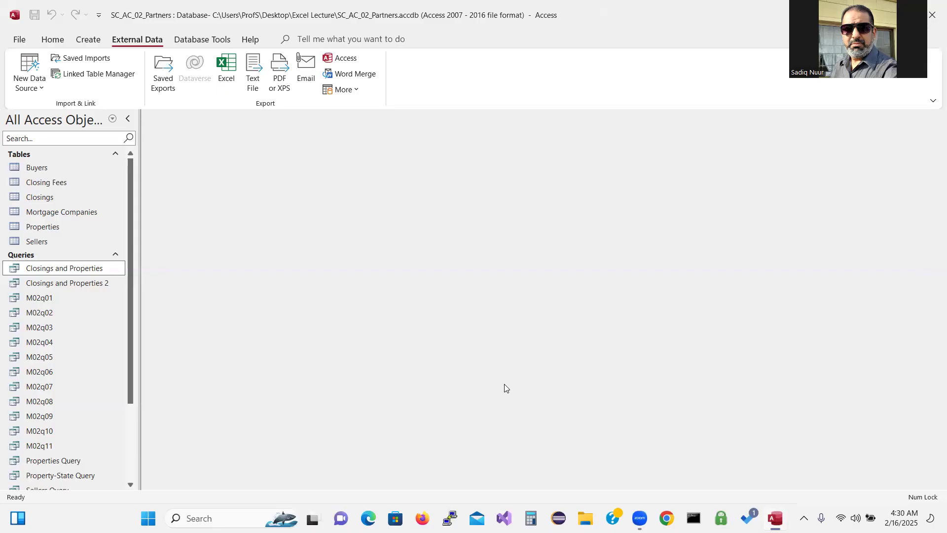
{"action": "left_click", "coordinate": [60, 182]}
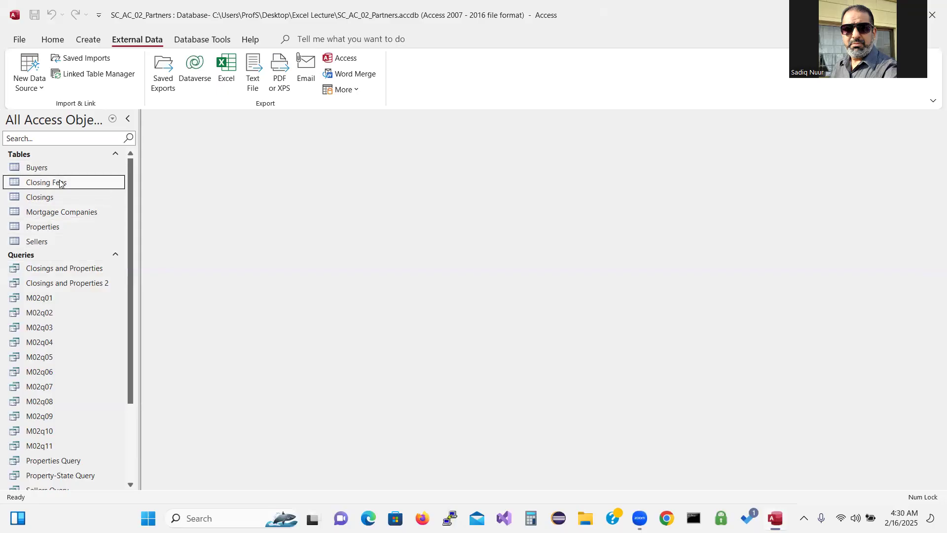
Create a design-view query on Closing Fees, widening its field list and enlarging the query grid
{"action": "left_click", "coordinate": [89, 40]}
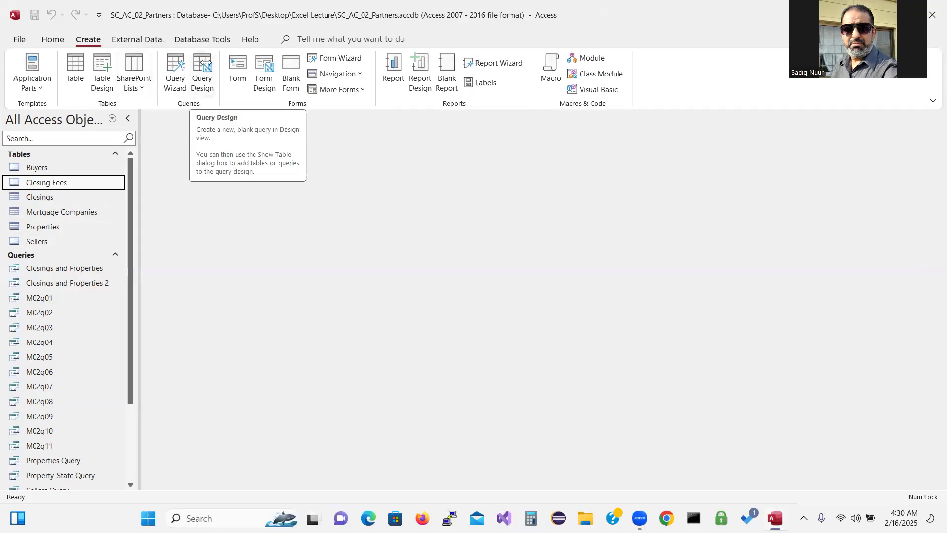
{"action": "left_click", "coordinate": [206, 63]}
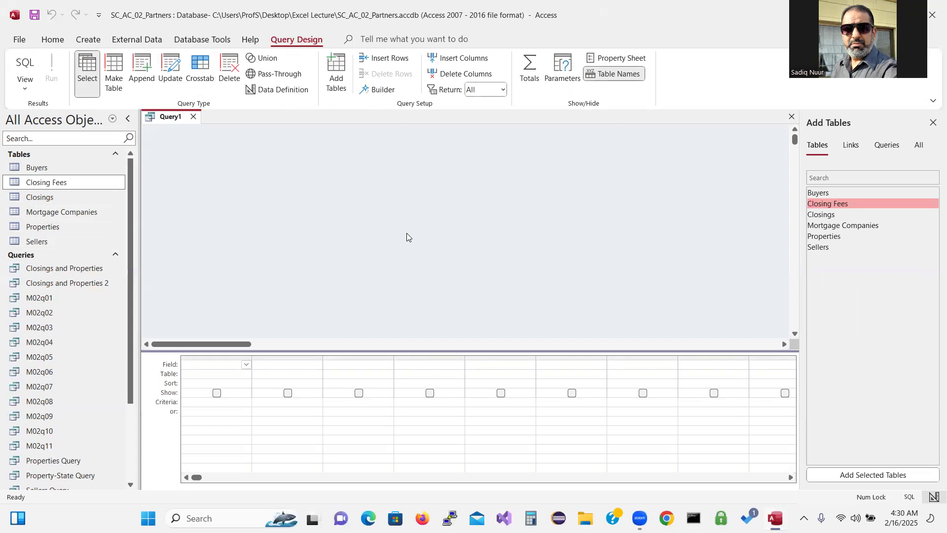
{"action": "double_click", "coordinate": [845, 204]}
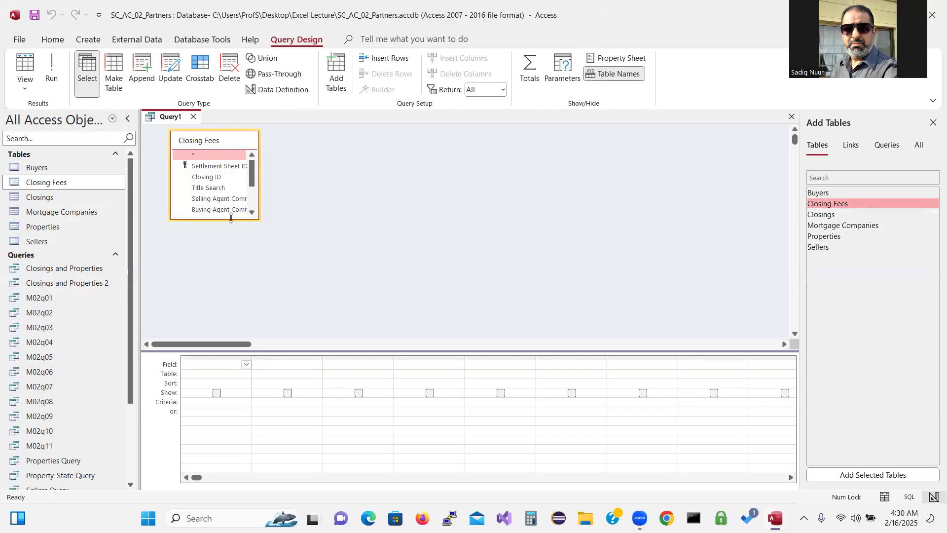
{"action": "left_click_drag", "start_coordinate": [231, 218], "coordinate": [238, 289]}
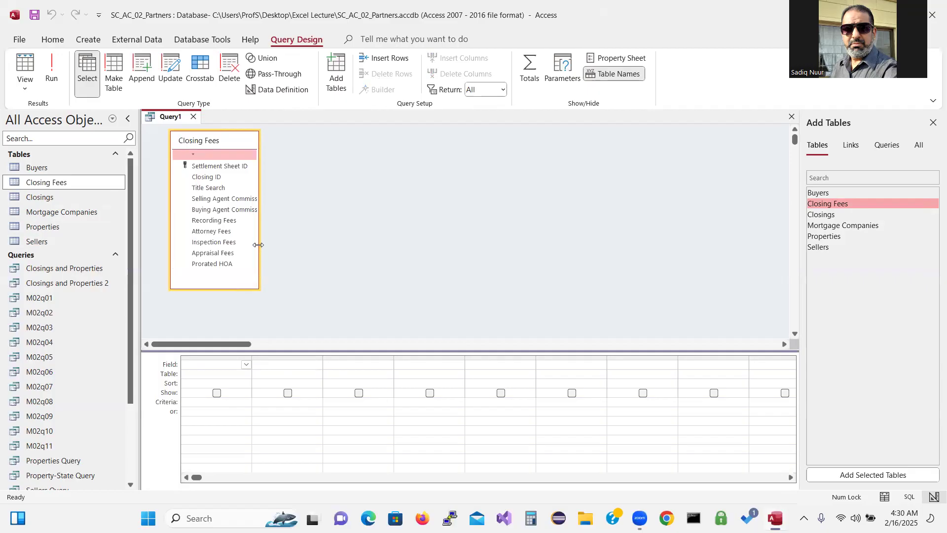
{"action": "left_click_drag", "start_coordinate": [259, 244], "coordinate": [325, 256]}
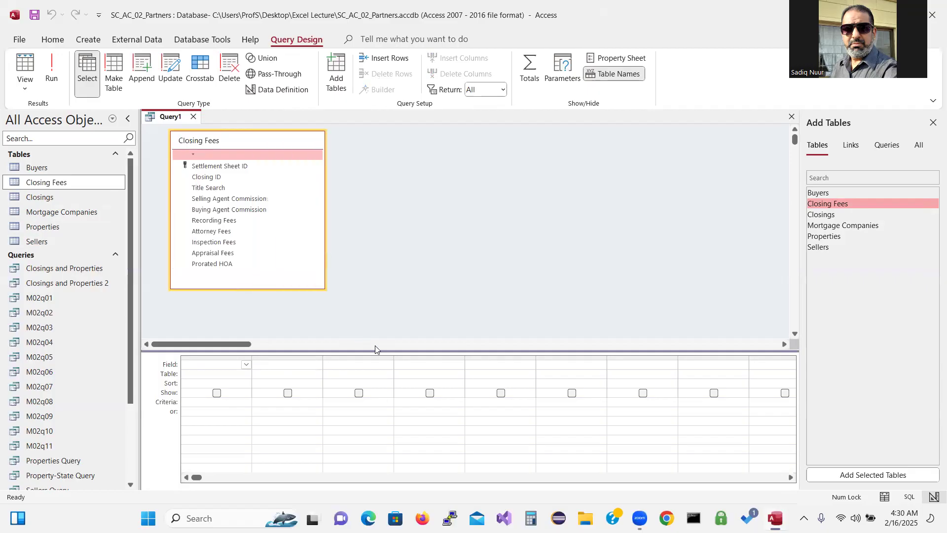
{"action": "left_click_drag", "start_coordinate": [375, 349], "coordinate": [374, 308]}
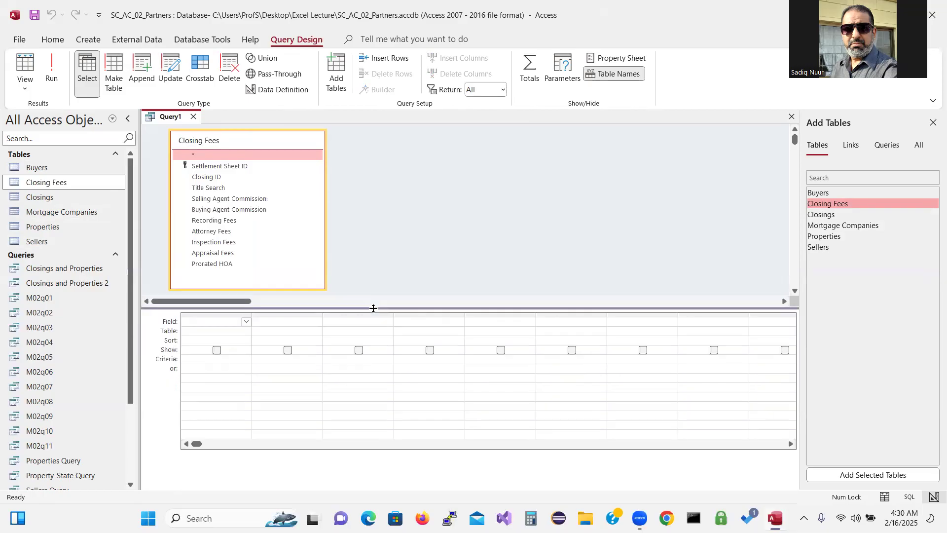
{"action": "left_click", "coordinate": [933, 124]}
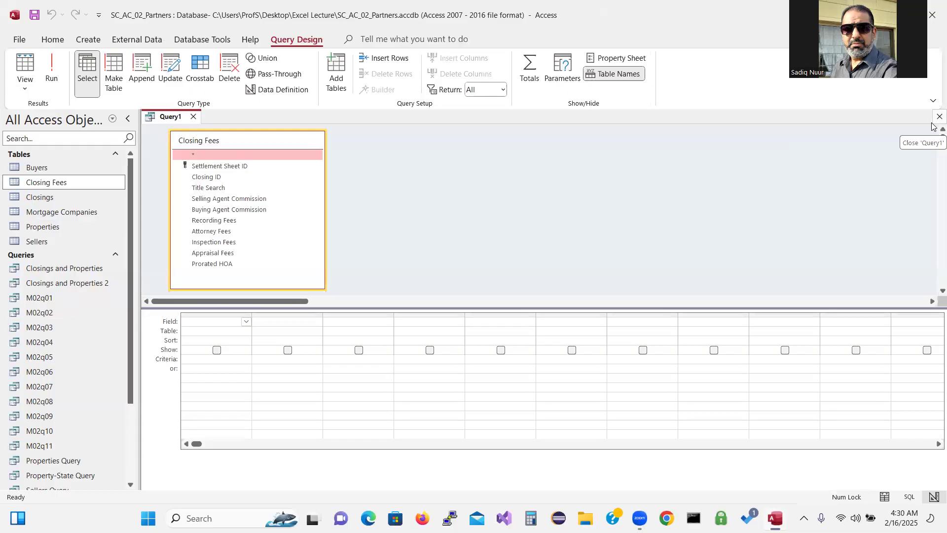
Fill the first four query columns with Settlement Sheet ID, Closing ID, Selling and Buying Agent Commission
{"action": "double_click", "coordinate": [262, 171]}
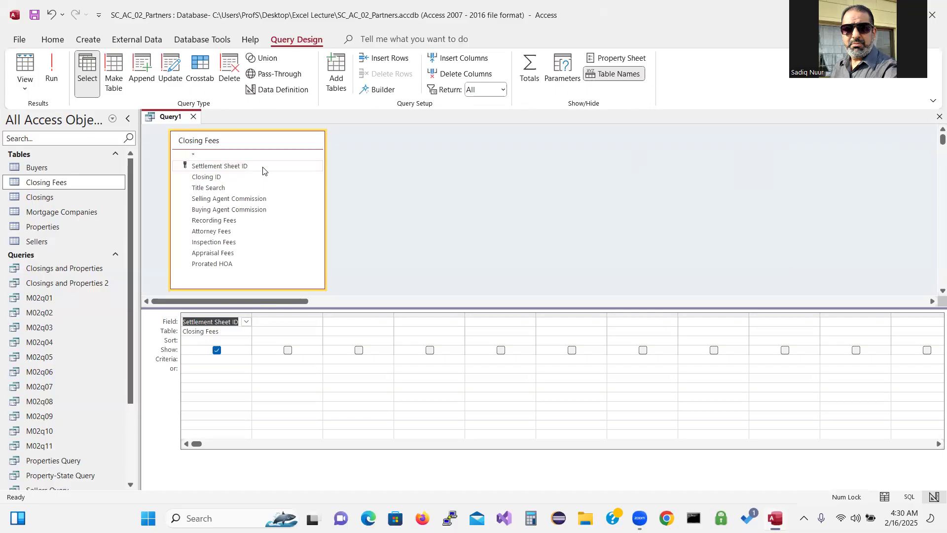
{"action": "double_click", "coordinate": [245, 181]}
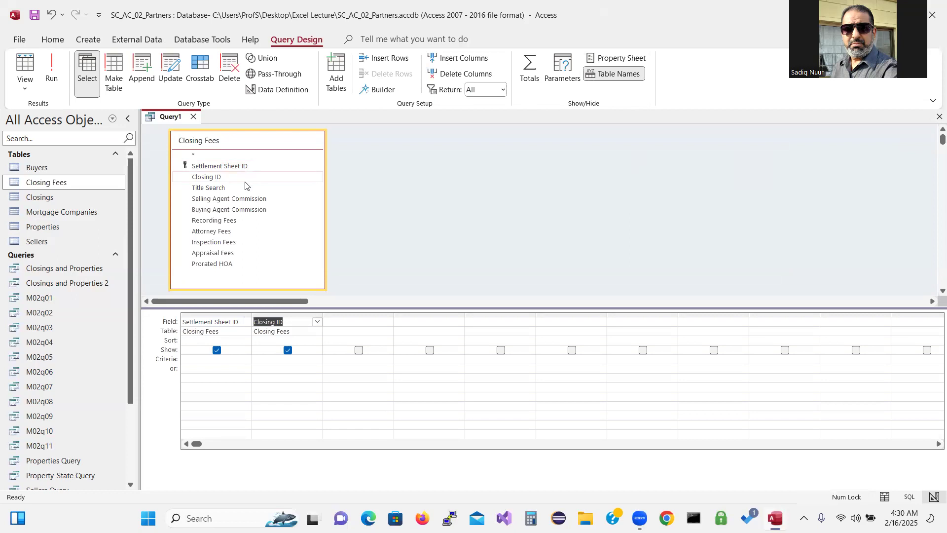
{"action": "double_click", "coordinate": [242, 198]}
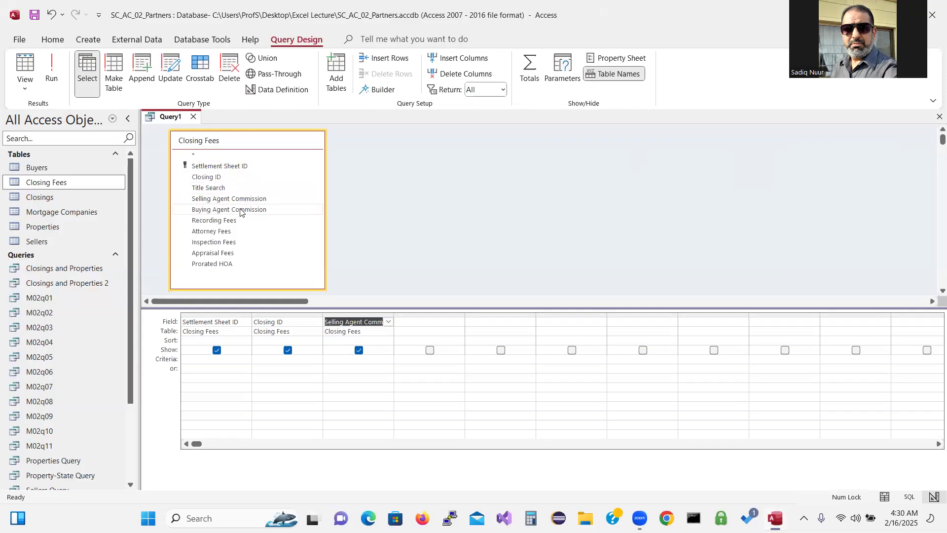
{"action": "double_click", "coordinate": [240, 212]}
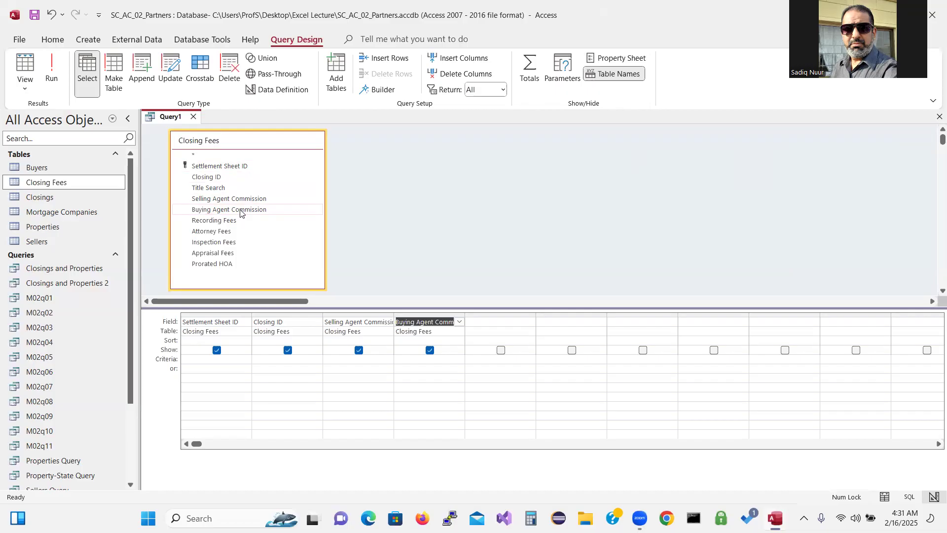
{"action": "left_click", "coordinate": [484, 319]}
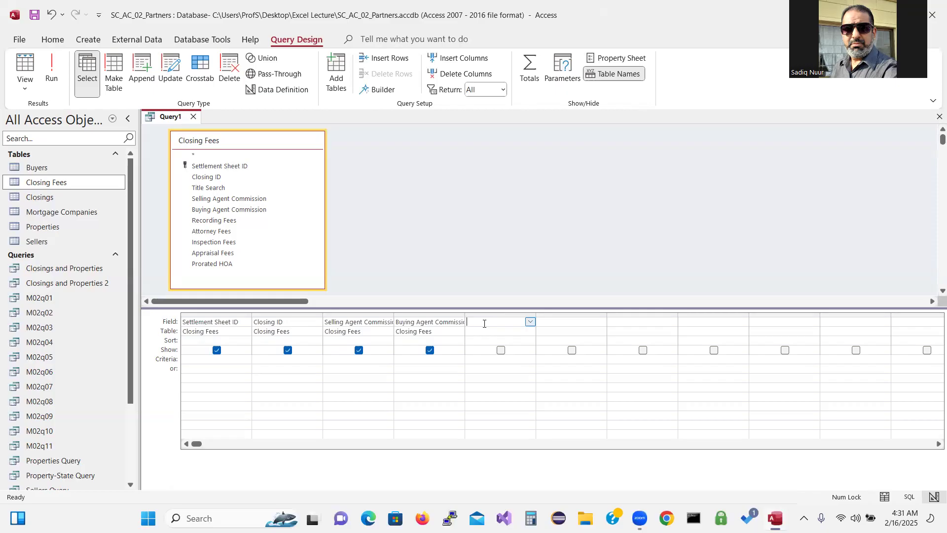
Open the Zoom box for Query1's empty fifth field column
{"action": "right_click", "coordinate": [484, 324]}
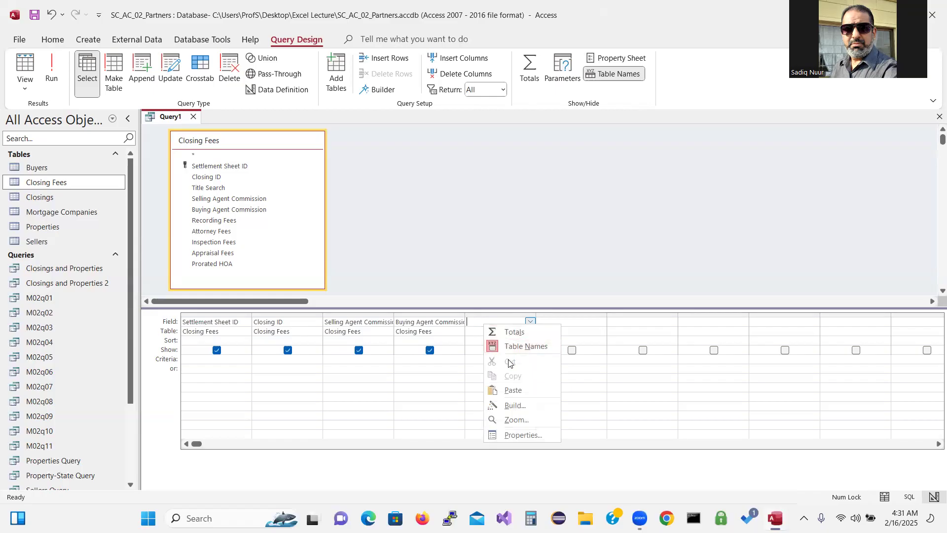
{"action": "left_click", "coordinate": [513, 421]}
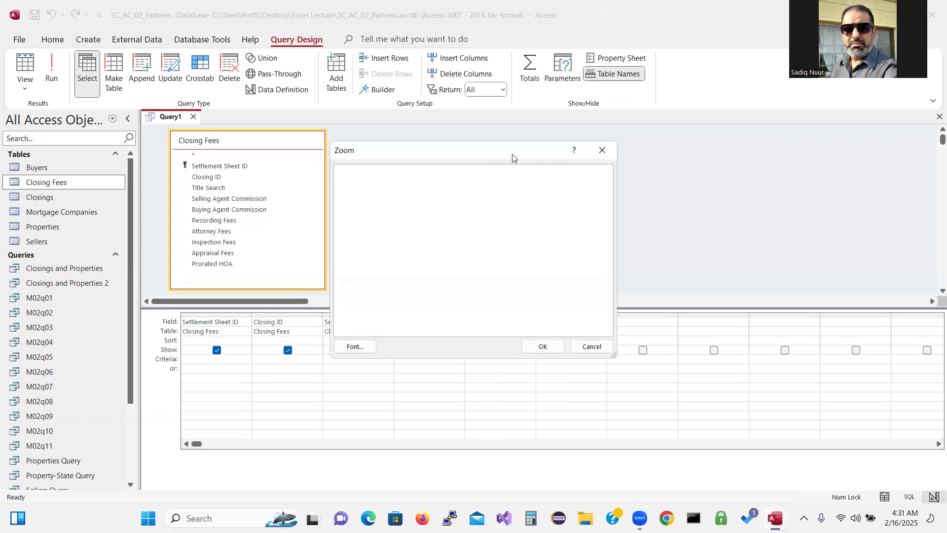
{"action": "left_click_drag", "start_coordinate": [512, 156], "coordinate": [576, 179]}
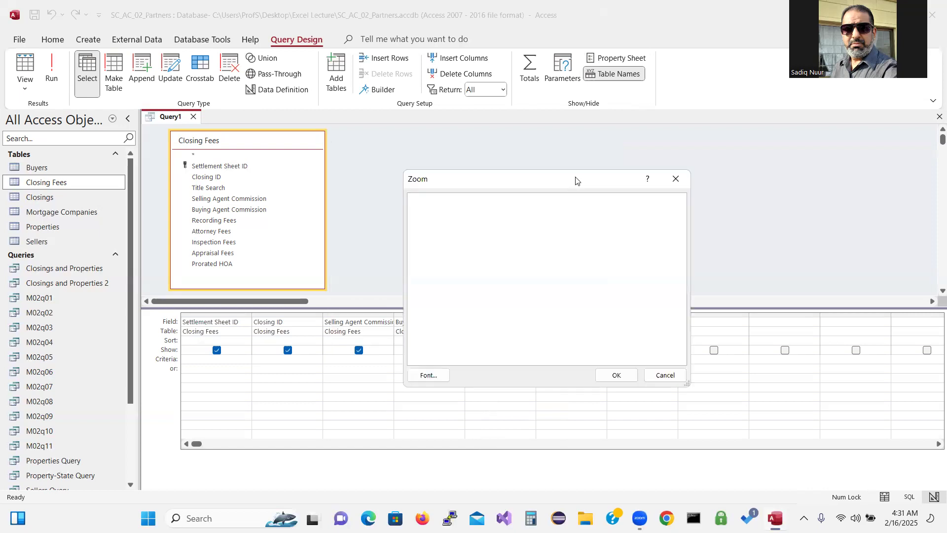
Set the Zoom box font to Bold, size 16
{"action": "left_click", "coordinate": [432, 377]}
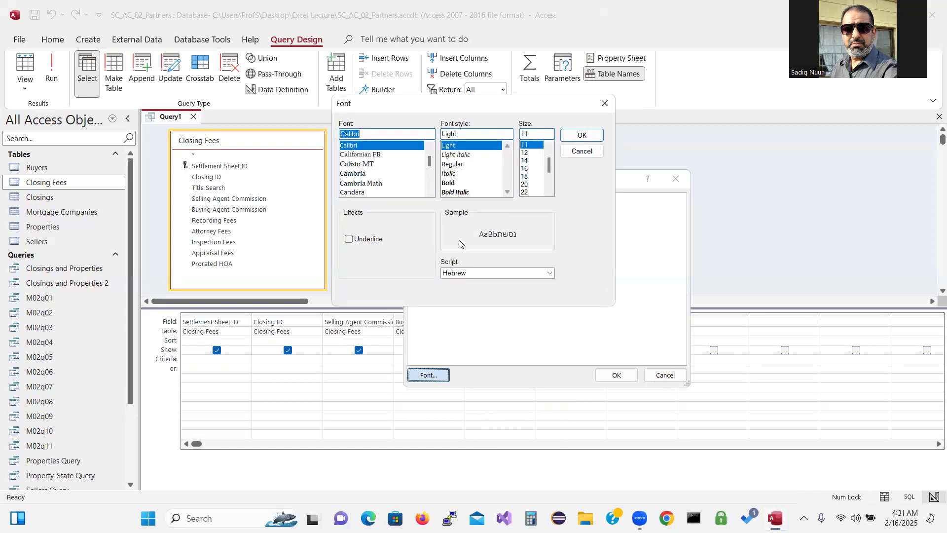
{"action": "left_click", "coordinate": [456, 185]}
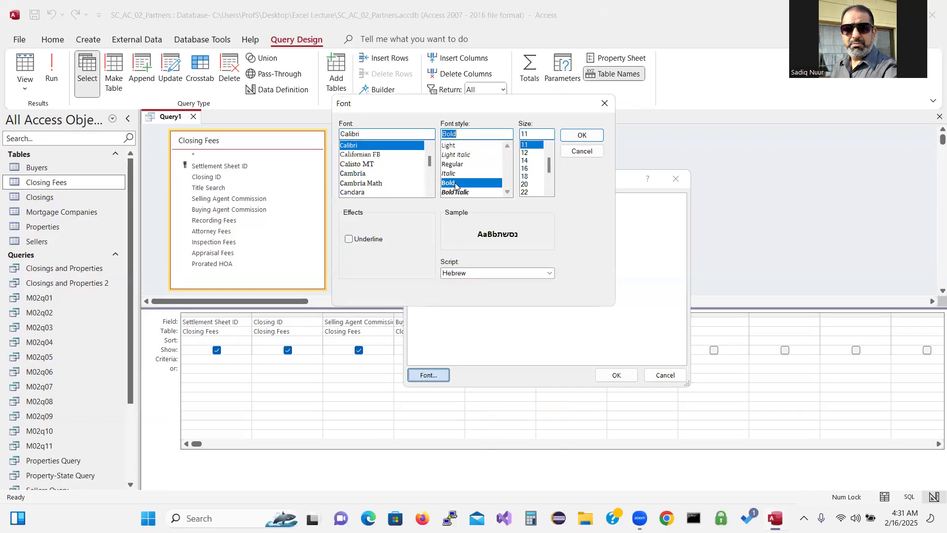
{"action": "left_click", "coordinate": [526, 170]}
{"action": "left_click", "coordinate": [583, 137]}
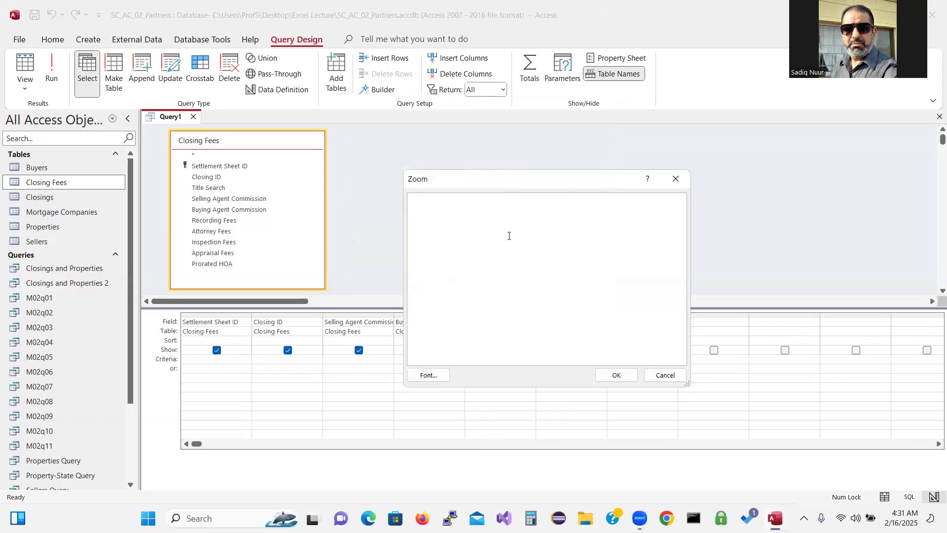
Enter Total Commission:[Selling Agent Commission]+[Buying Agent Commision] as the fifth column's expression
{"action": "type", "text": "Total Commission"}
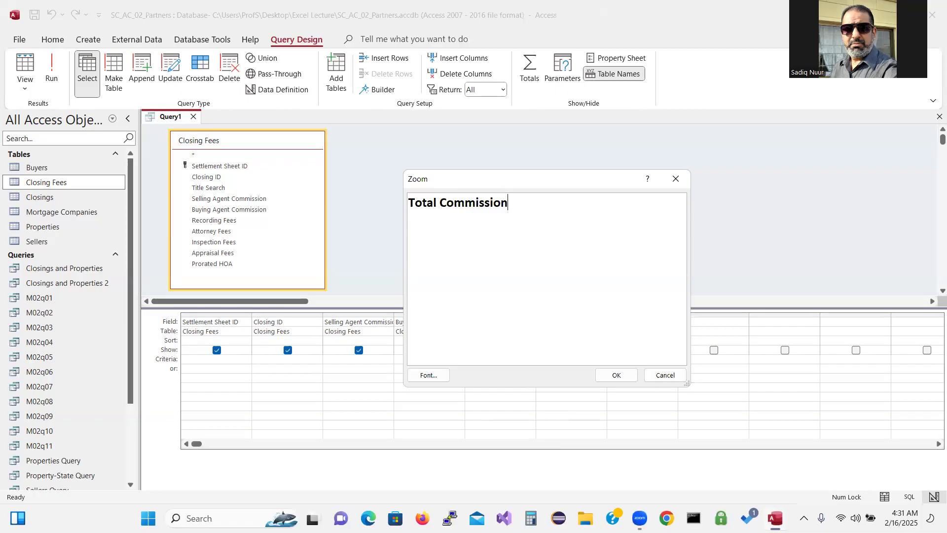
{"action": "type", "text": ":"}
{"action": "type", "text": "[Selling A"}
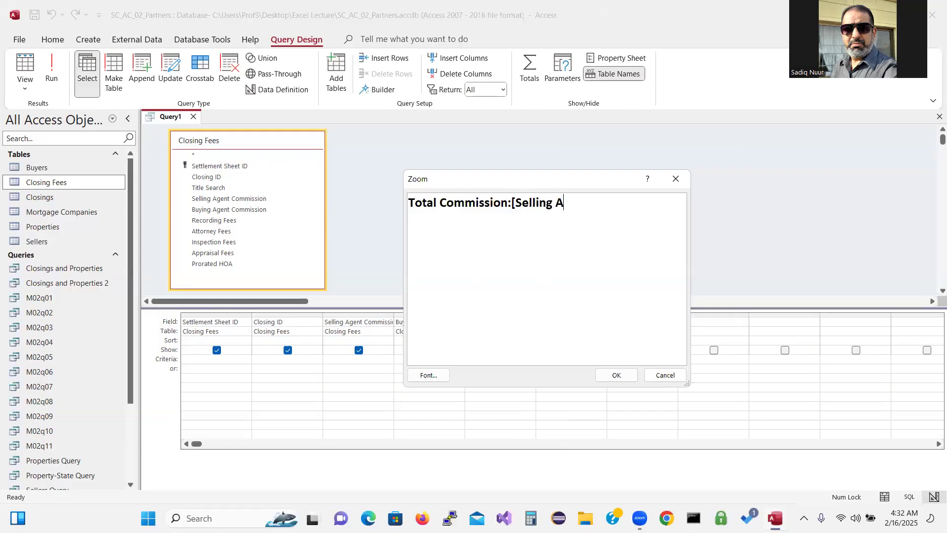
{"action": "type", "text": "gent Commissin"}
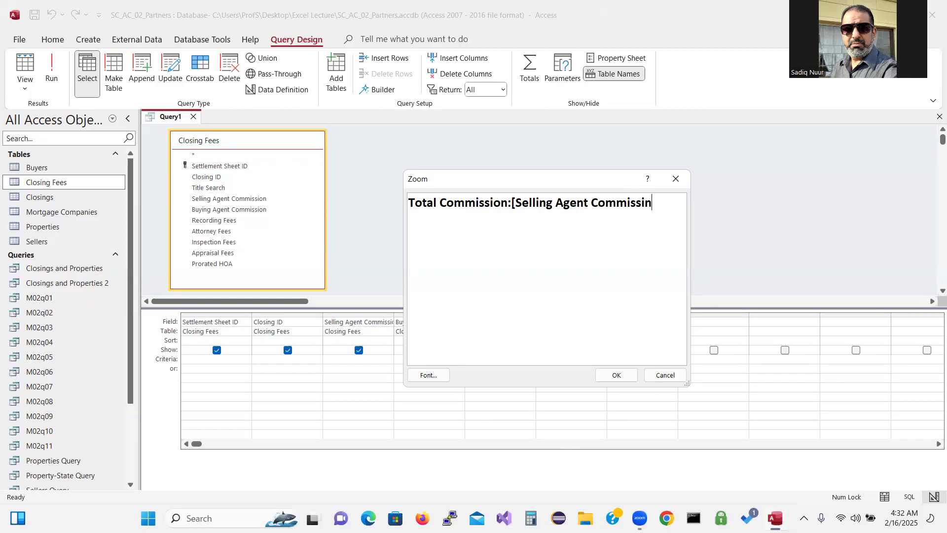
{"action": "key", "text": "BackSpace"}
{"action": "type", "text": "on]+[Buying"}
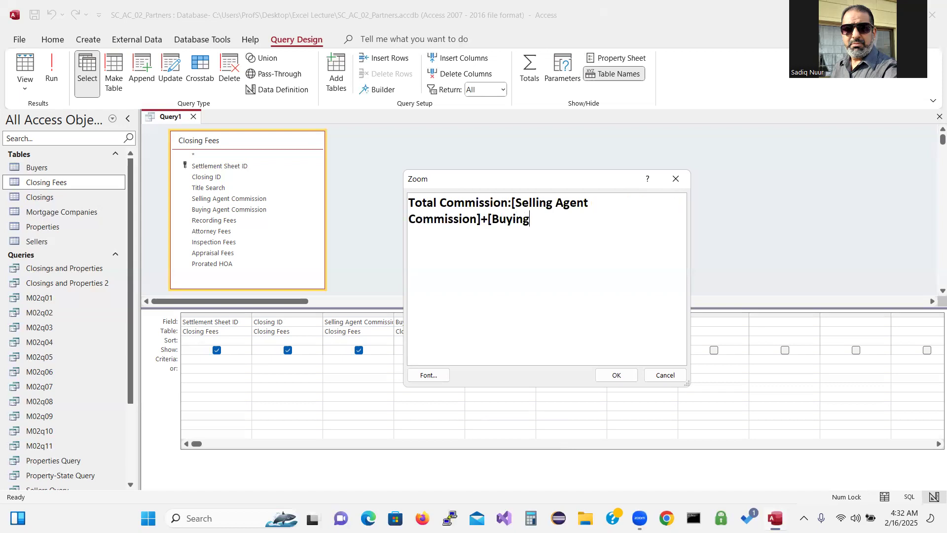
{"action": "type", "text": " Agent"}
{"action": "type", "text": "Commision"}
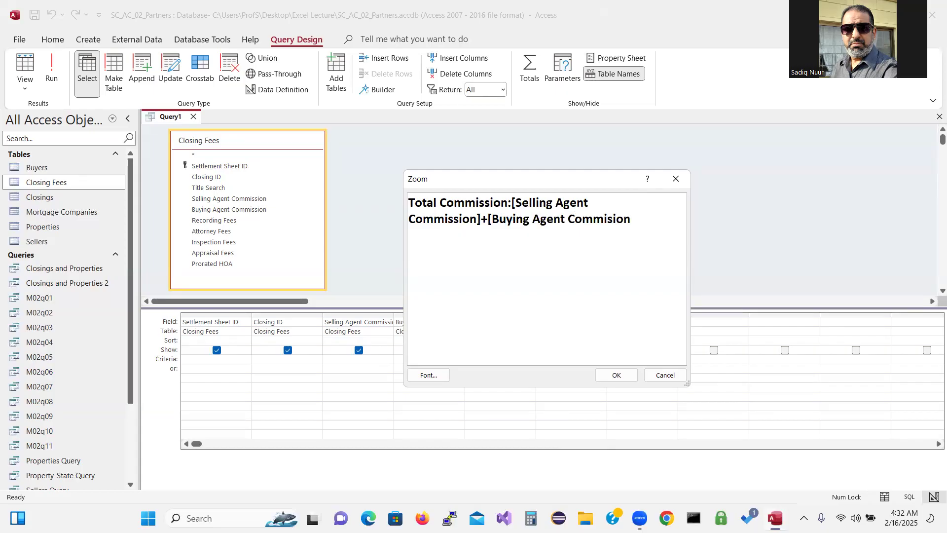
{"action": "type", "text": "["}
{"action": "key", "text": "BackSpace"}
{"action": "type", "text": "]"}
{"action": "left_click_drag", "start_coordinate": [410, 202], "coordinate": [506, 204]}
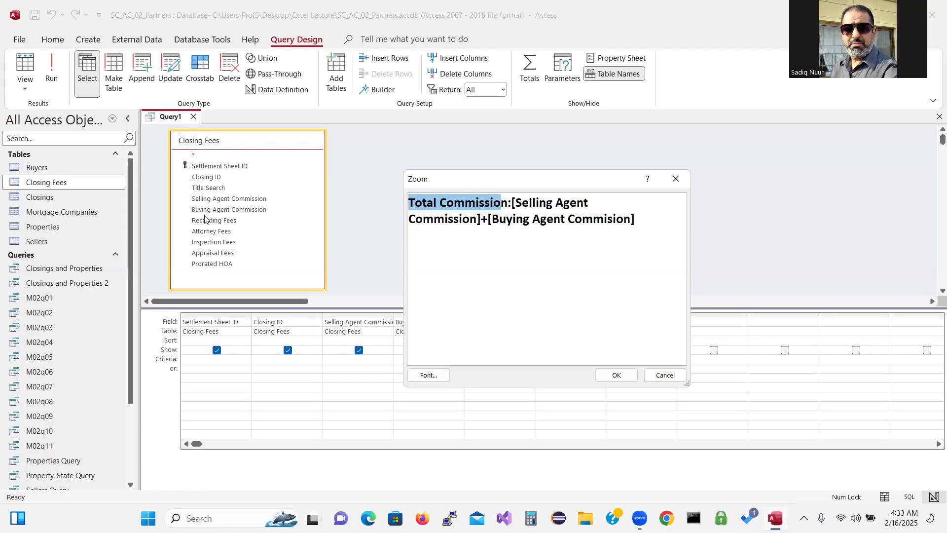
{"action": "left_click", "coordinate": [623, 374]}
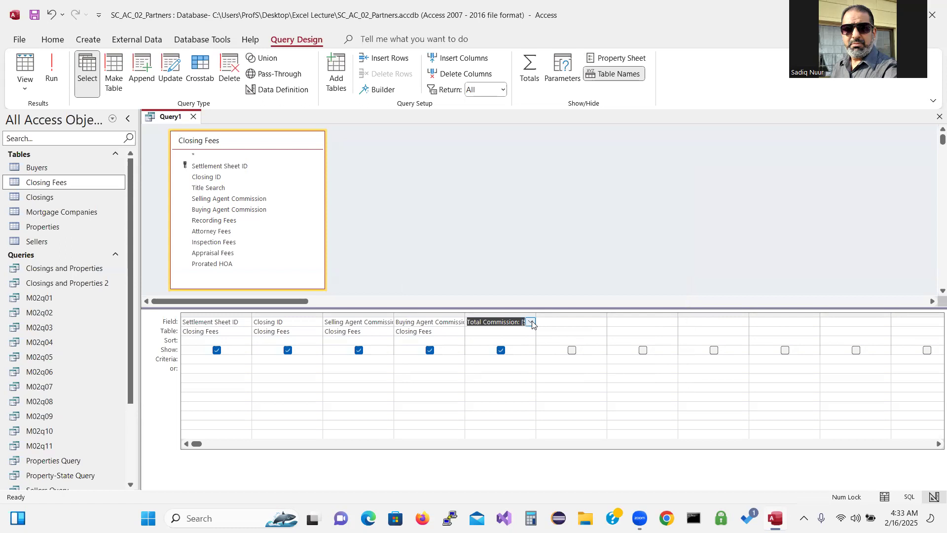
Cancel the parameter prompt on running and correct 'Commision' to 'Commission' in the expression
{"action": "left_click_drag", "start_coordinate": [535, 316], "coordinate": [731, 314]}
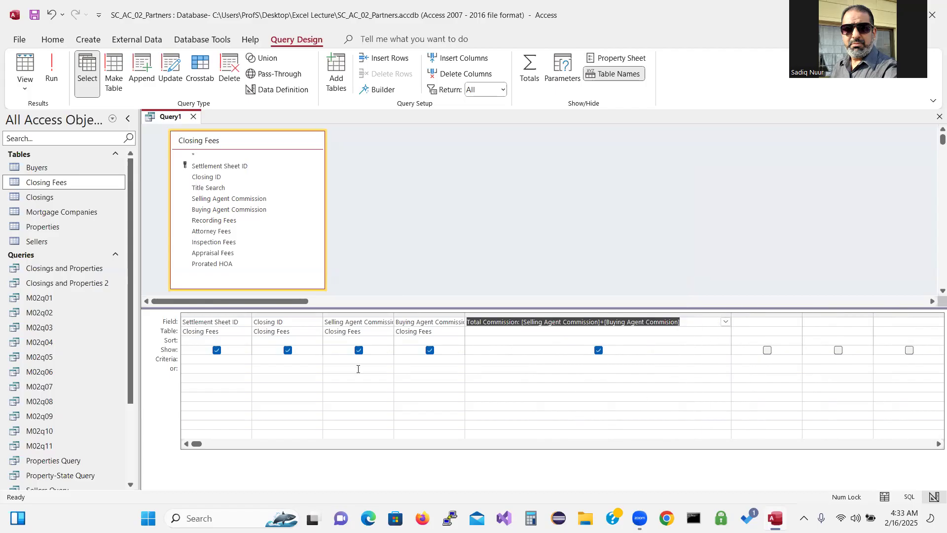
{"action": "left_click", "coordinate": [53, 69]}
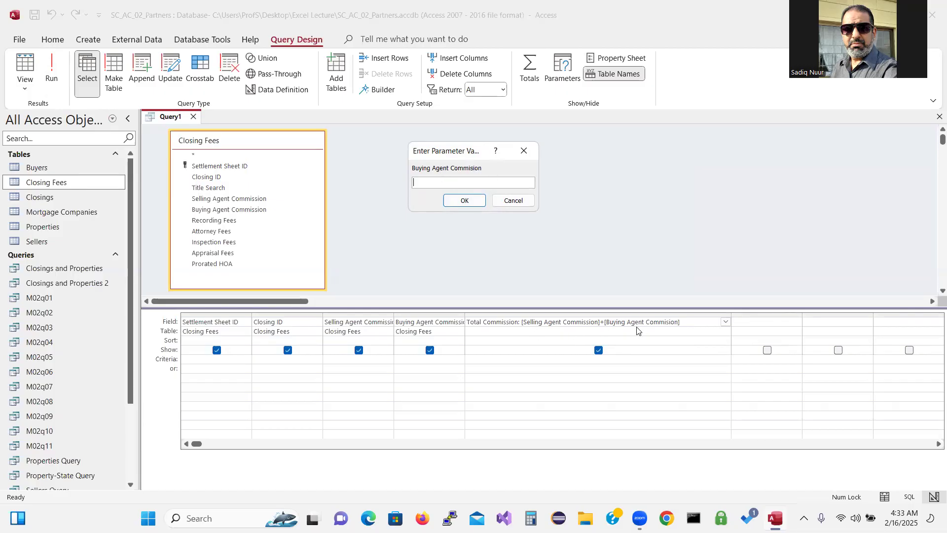
{"action": "left_click", "coordinate": [518, 201]}
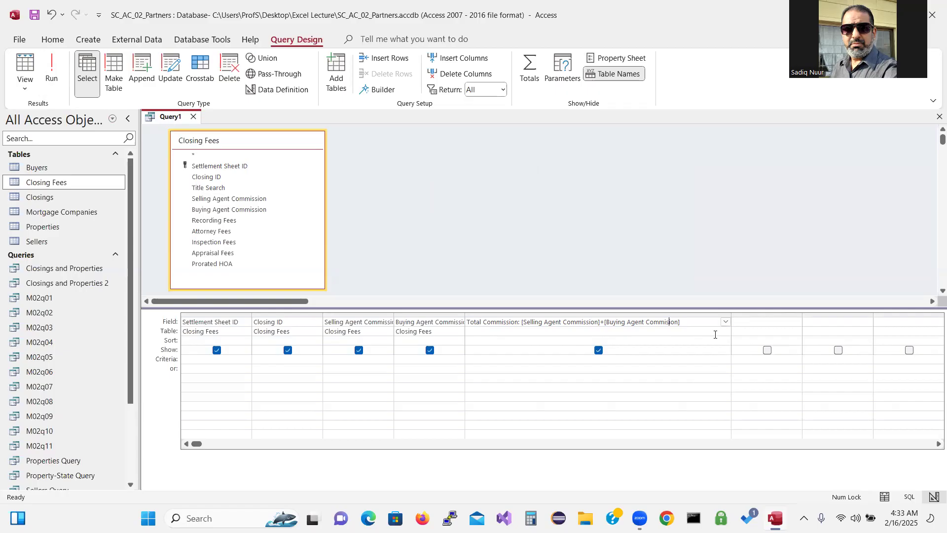
{"action": "type", "text": "s"}
Run the corrected query, auto-fit the Total Commission column, and return to Design view
{"action": "left_click", "coordinate": [52, 69]}
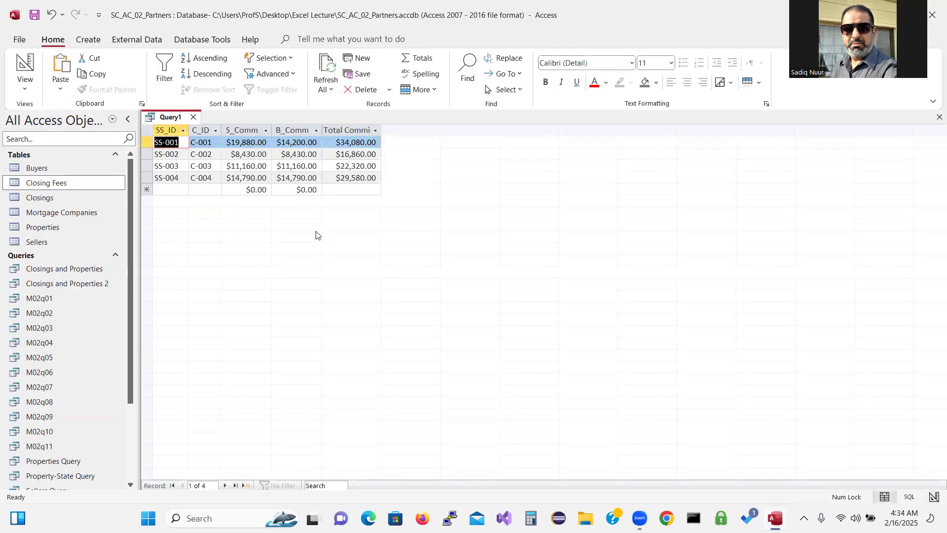
{"action": "left_click_drag", "start_coordinate": [383, 128], "coordinate": [384, 129]}
{"action": "double_click", "coordinate": [383, 129]}
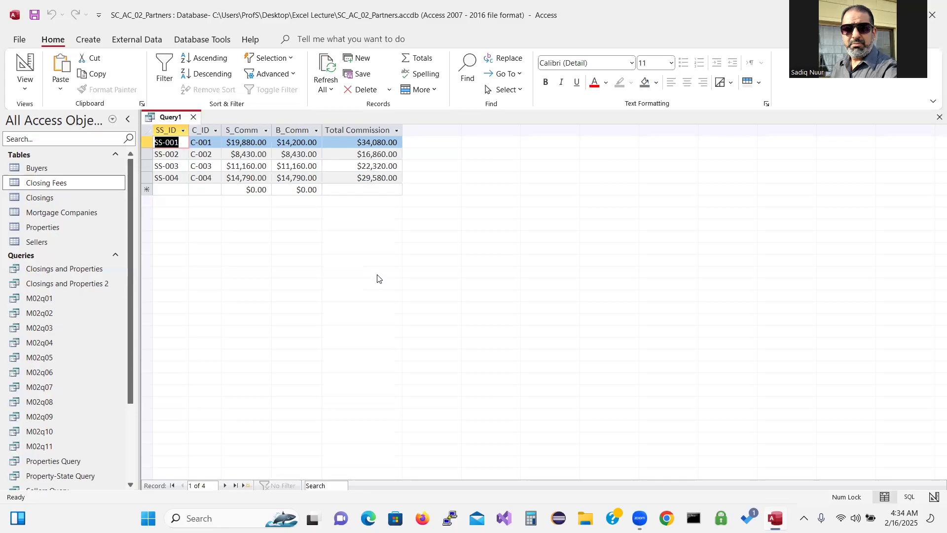
{"action": "left_click", "coordinate": [25, 64]}
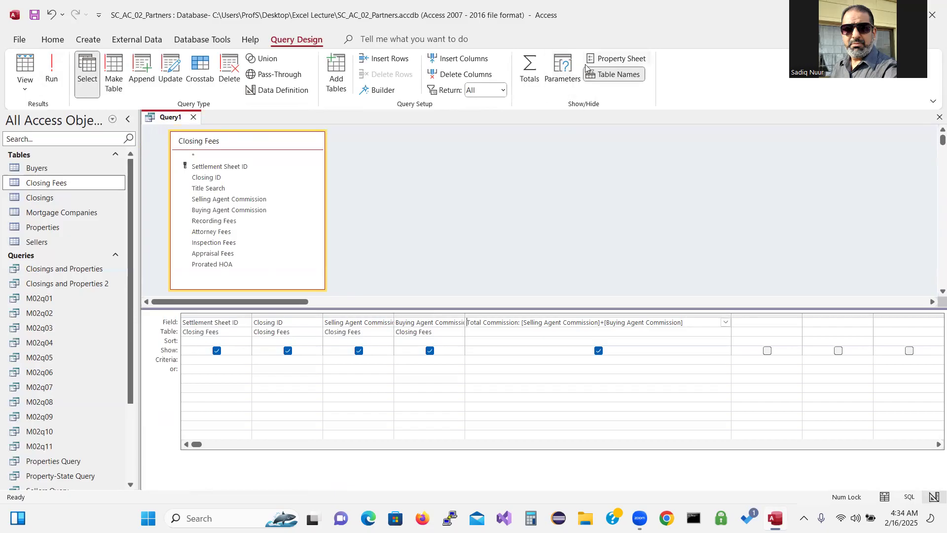
Give the Selling and Buying Agent Commission fields the captions 'Selling Commision' and 'Buying Commission'
{"action": "left_click", "coordinate": [622, 60]}
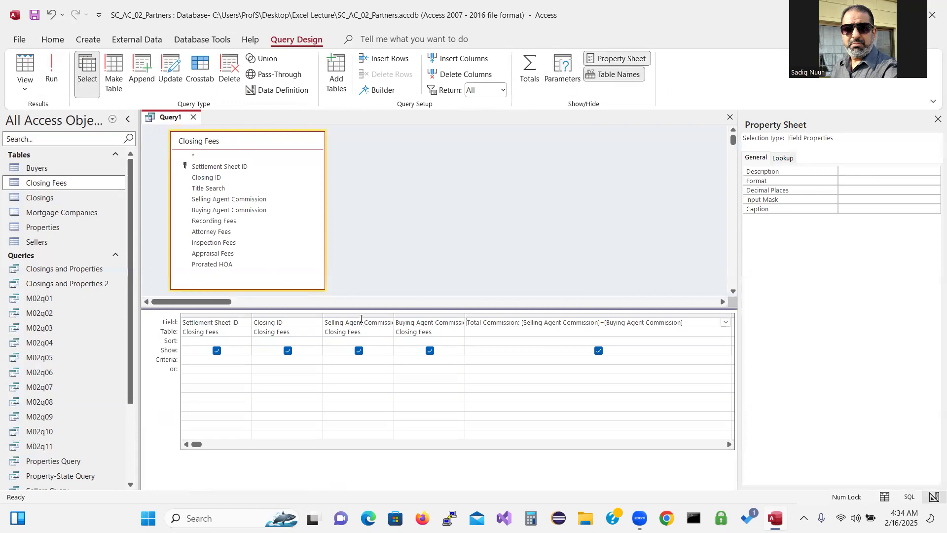
{"action": "left_click", "coordinate": [359, 322]}
{"action": "left_click", "coordinate": [847, 210]}
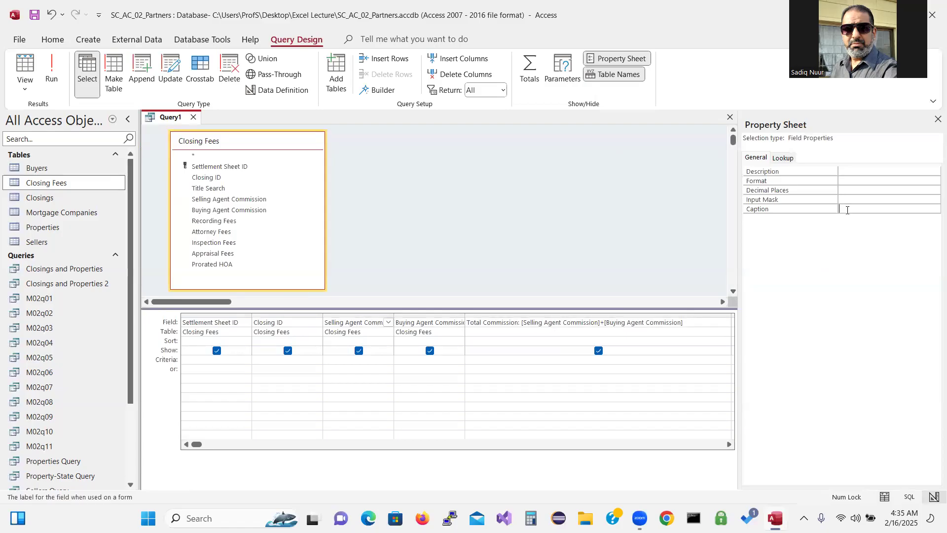
{"action": "type", "text": "Se"}
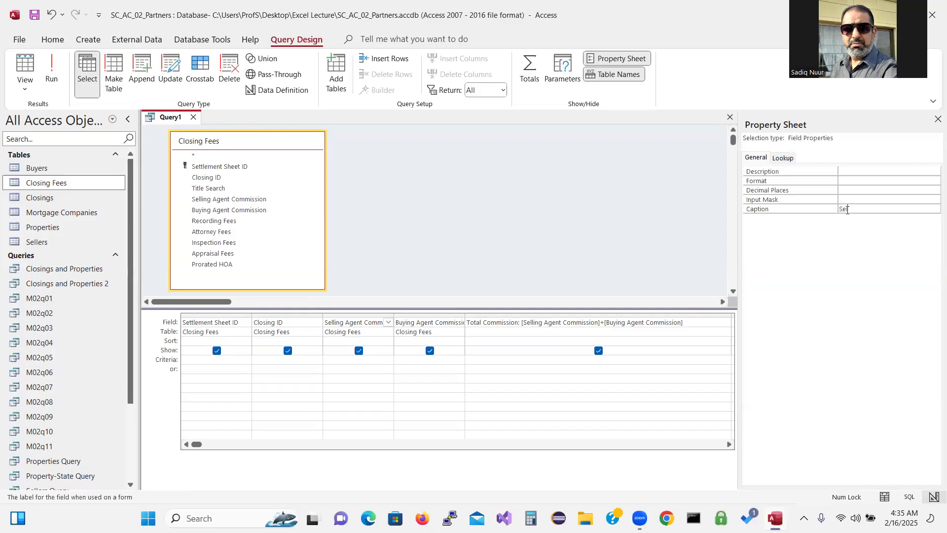
{"action": "type", "text": "lling Commision"}
{"action": "left_click", "coordinate": [434, 322]}
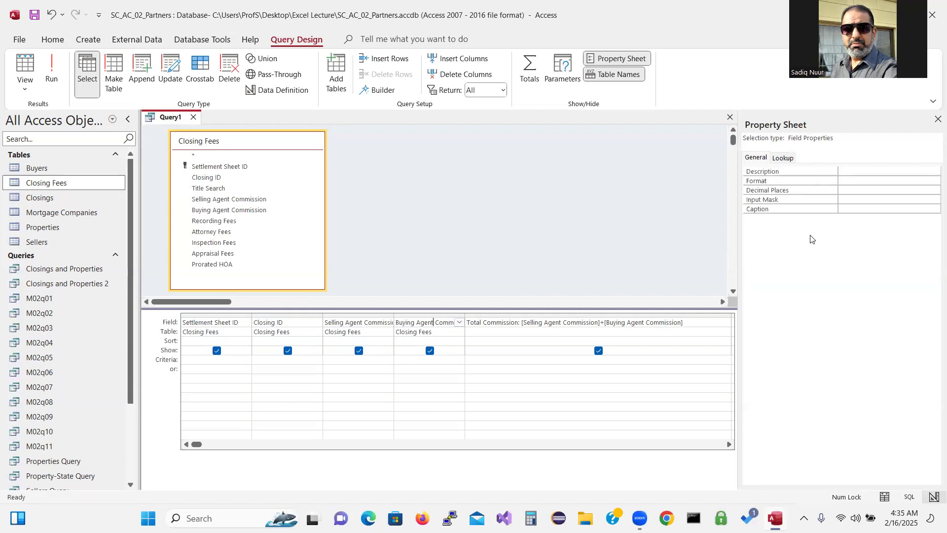
{"action": "left_click", "coordinate": [852, 209]}
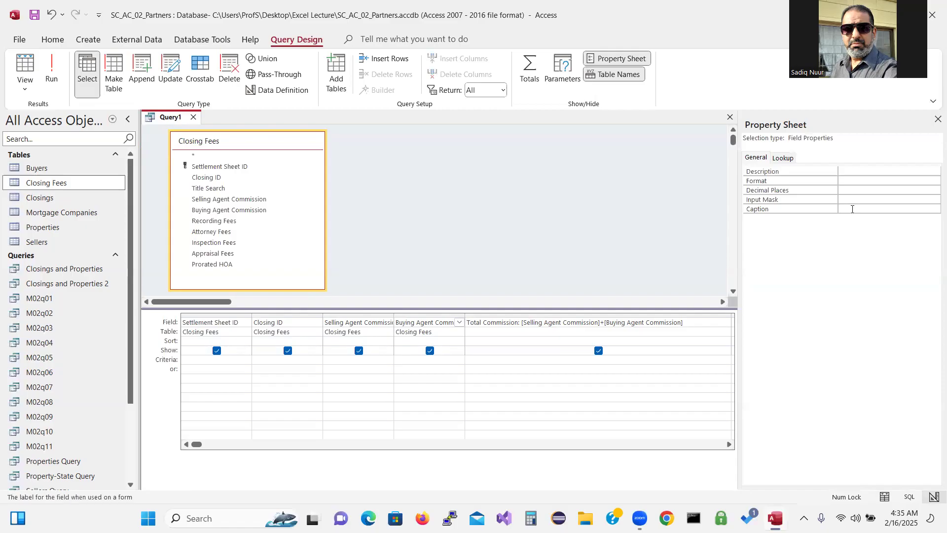
{"action": "type", "text": "Buying Commission"}
Run the query and fit the Selling Commision and Buying Commission columns to their headers
{"action": "left_click", "coordinate": [51, 73]}
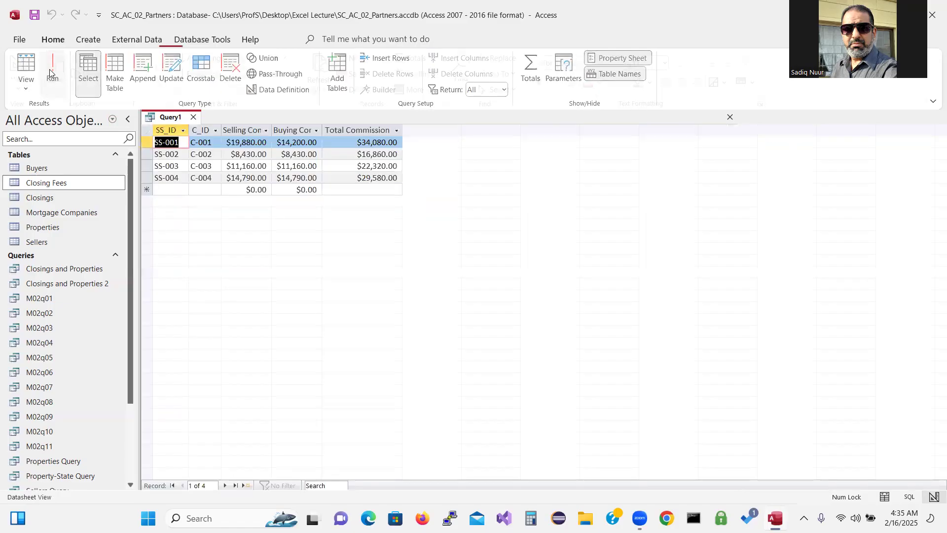
{"action": "double_click", "coordinate": [271, 130]}
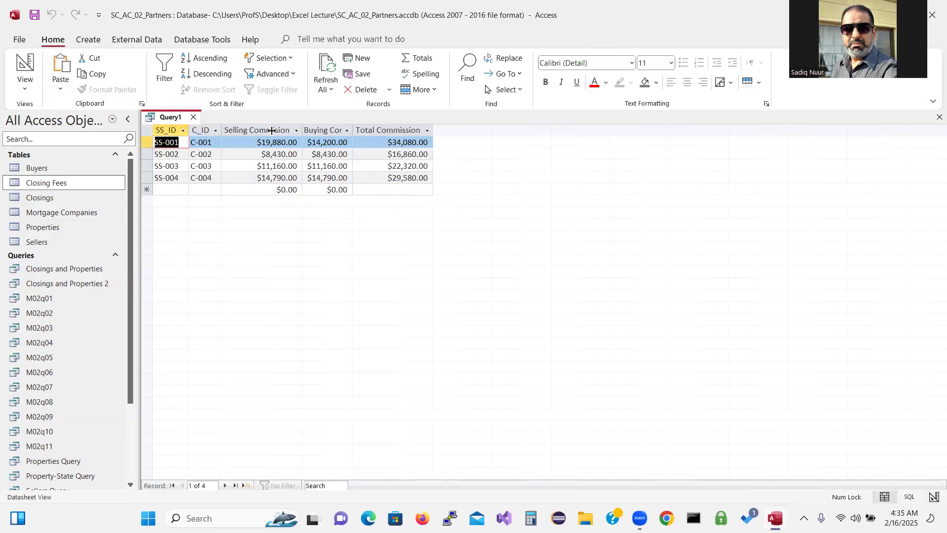
{"action": "double_click", "coordinate": [352, 132]}
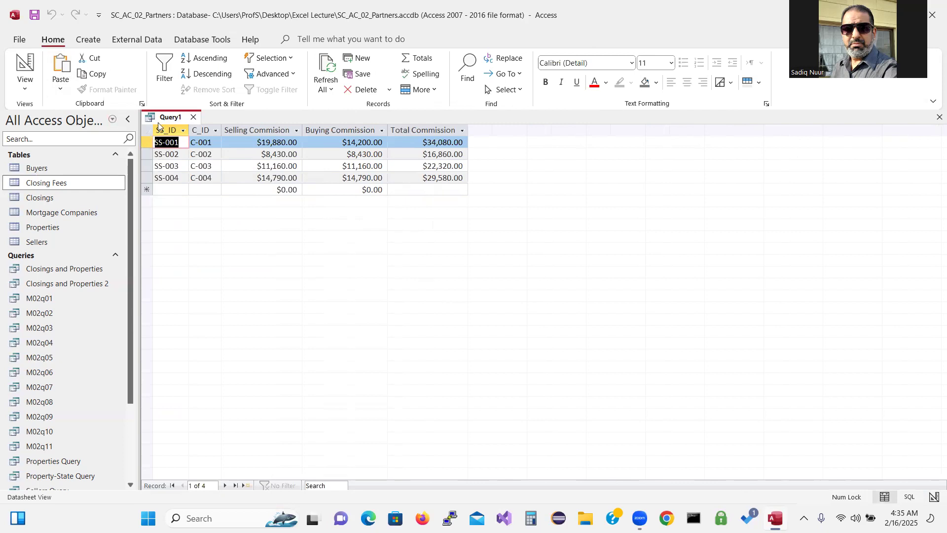
Save the query as M02q13
{"action": "left_click", "coordinate": [34, 14]}
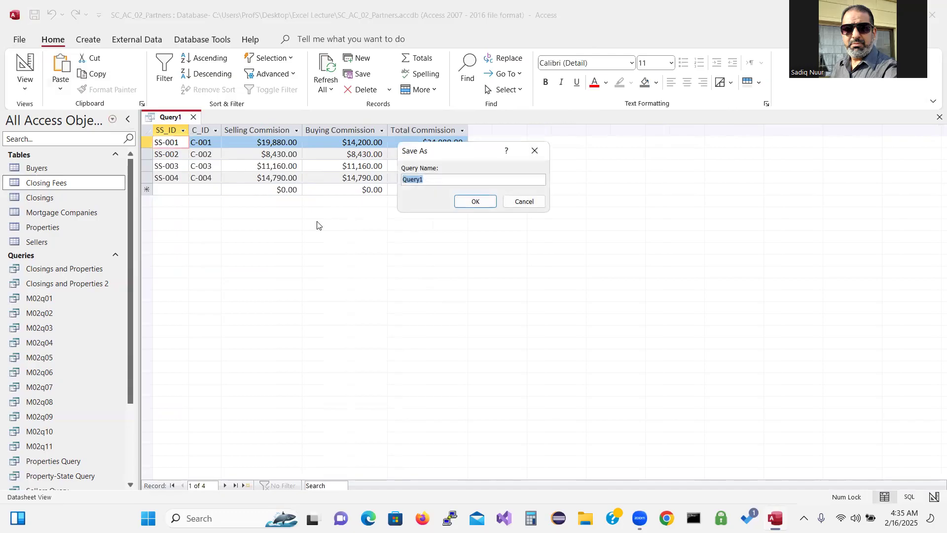
{"action": "left_click_drag", "start_coordinate": [457, 152], "coordinate": [436, 240]}
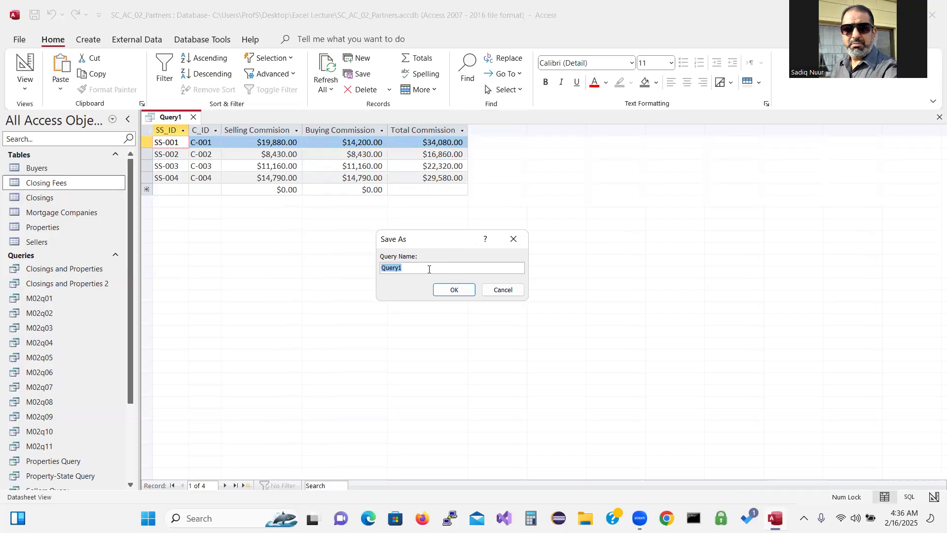
{"action": "type", "text": "M02q12"}
{"action": "key", "text": "BackSpace"}
{"action": "type", "text": "3"}
{"action": "left_click", "coordinate": [463, 294]}
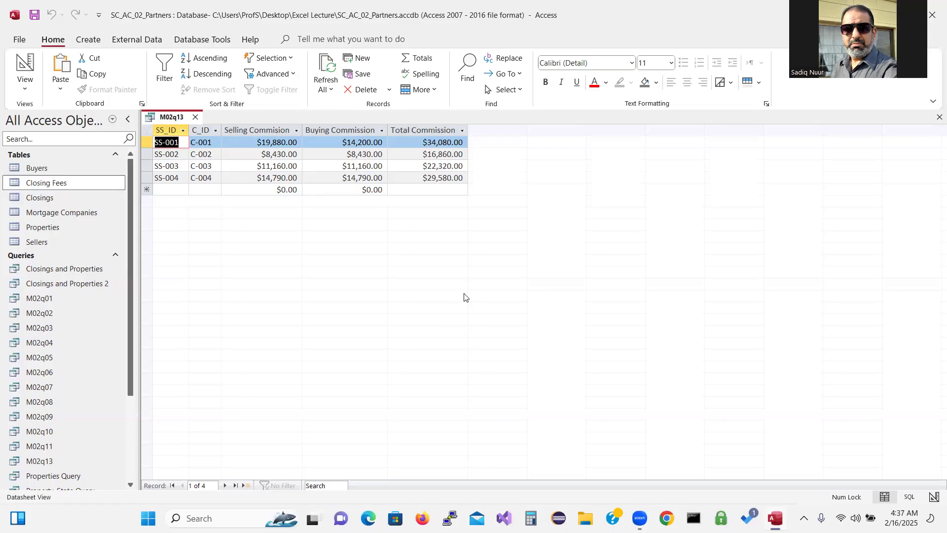
Close the M02q13 query tab, leaving no database objects open
{"action": "left_click", "coordinate": [195, 118]}
Start a new design-view query on Closing Fees, hiding side panes and enlarging the field list and grid
{"action": "left_click", "coordinate": [88, 41]}
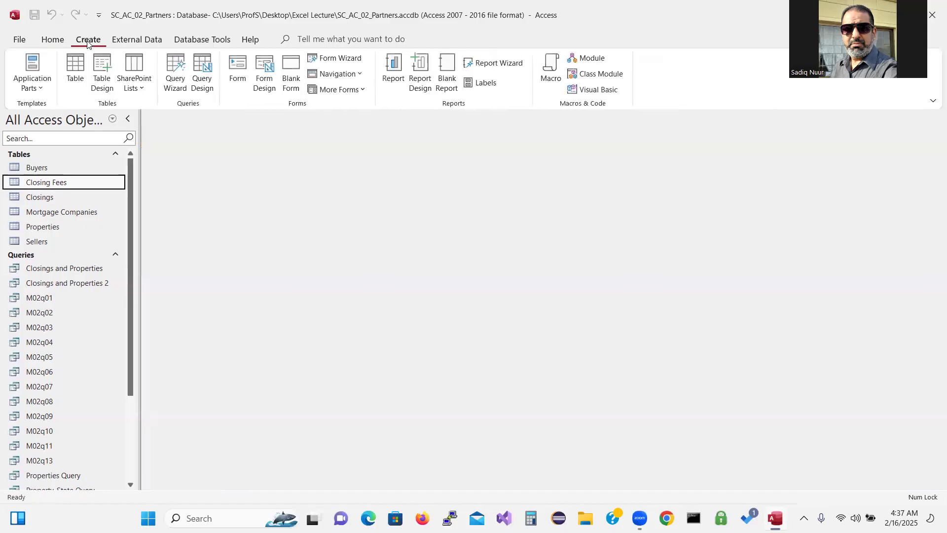
{"action": "left_click", "coordinate": [202, 73]}
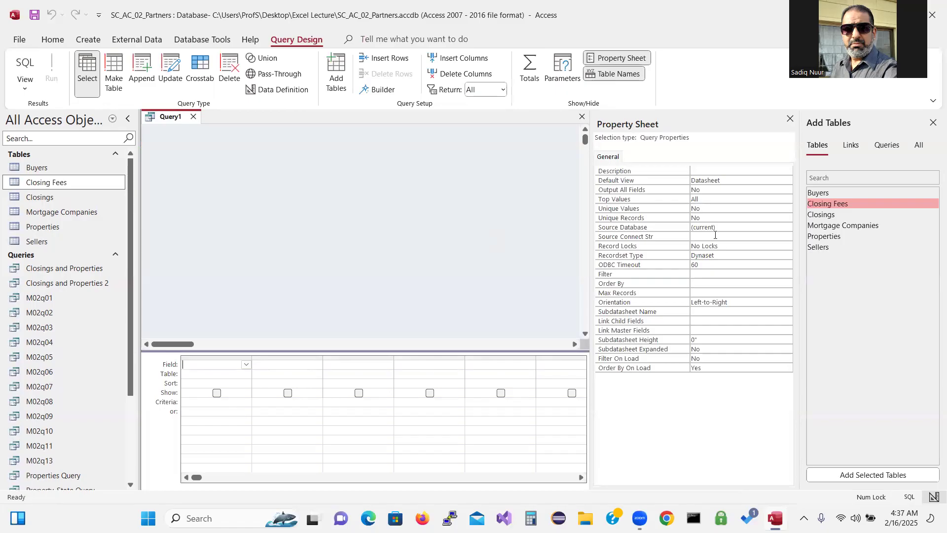
{"action": "double_click", "coordinate": [846, 203]}
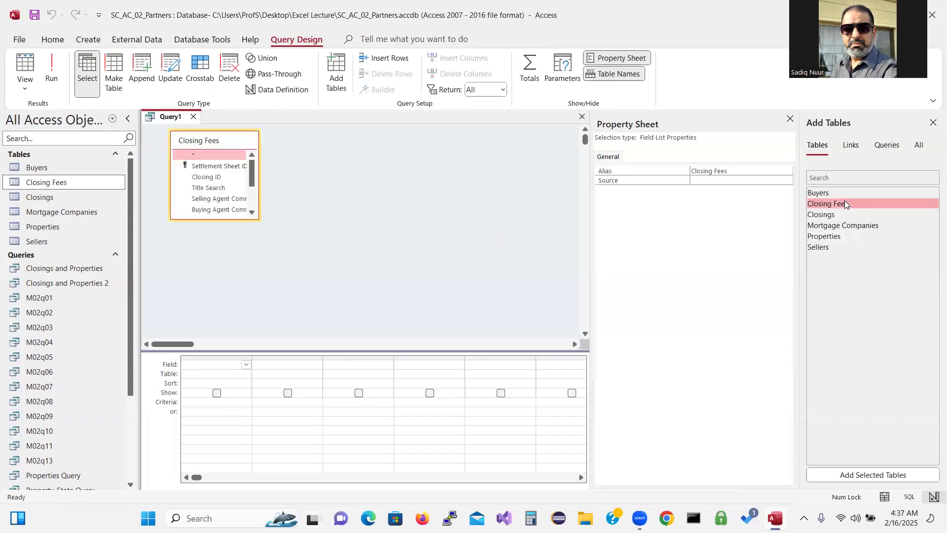
{"action": "left_click", "coordinate": [791, 120]}
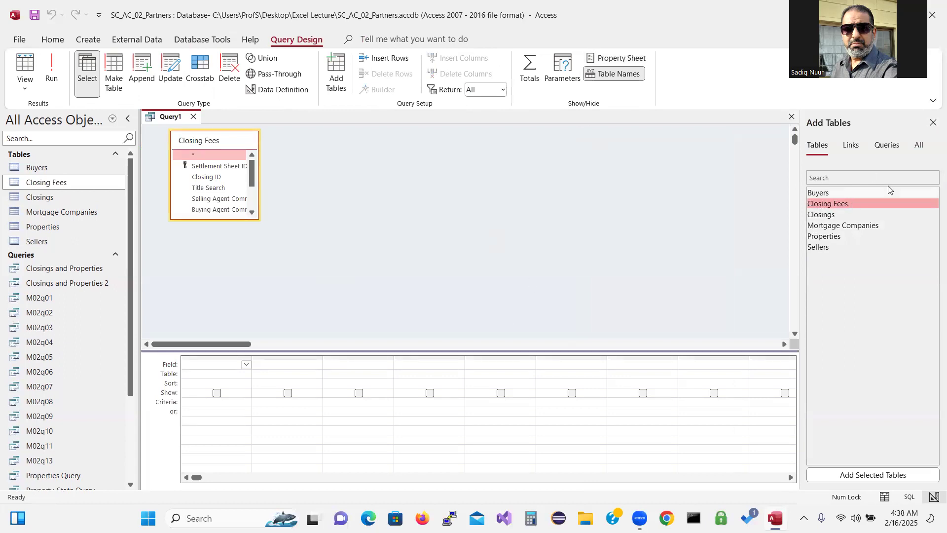
{"action": "left_click", "coordinate": [933, 123]}
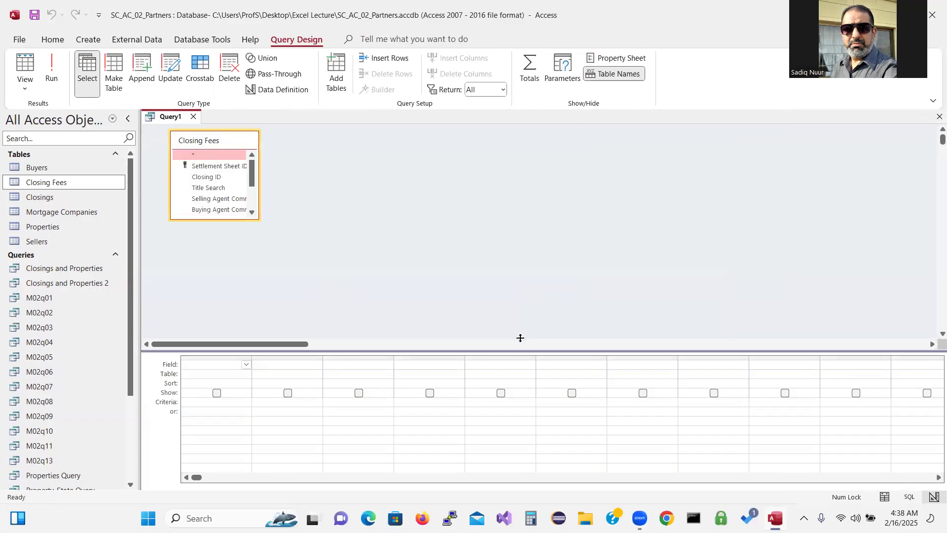
{"action": "left_click_drag", "start_coordinate": [521, 350], "coordinate": [493, 337]}
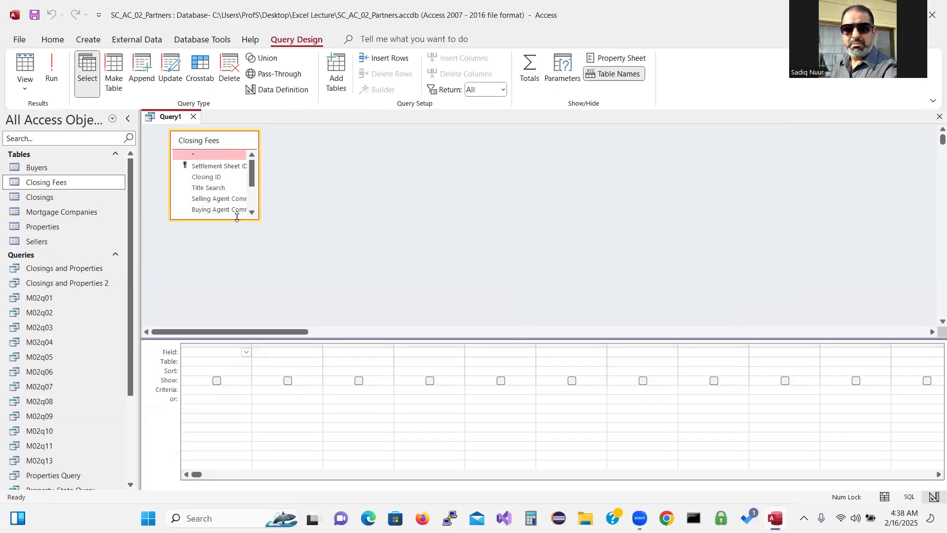
{"action": "left_click_drag", "start_coordinate": [236, 218], "coordinate": [260, 281]}
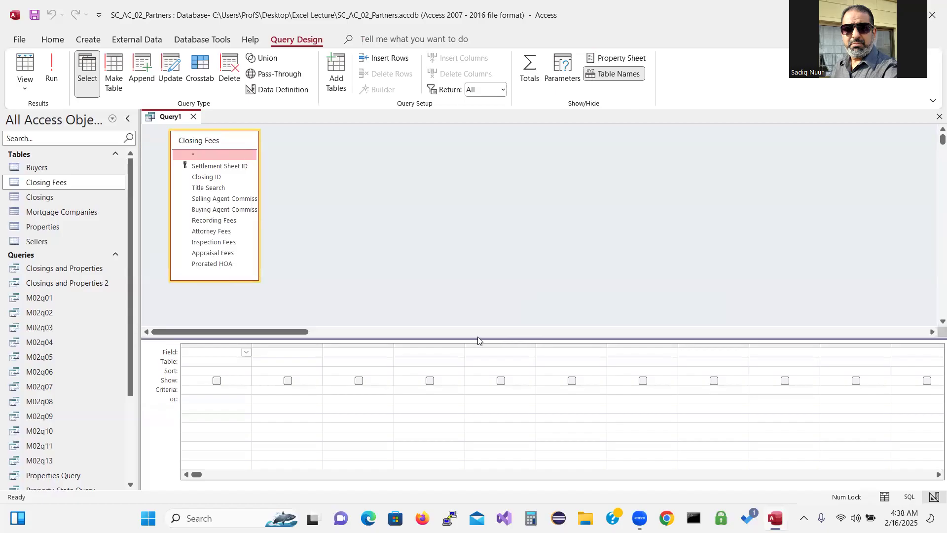
{"action": "left_click_drag", "start_coordinate": [482, 338], "coordinate": [480, 299]}
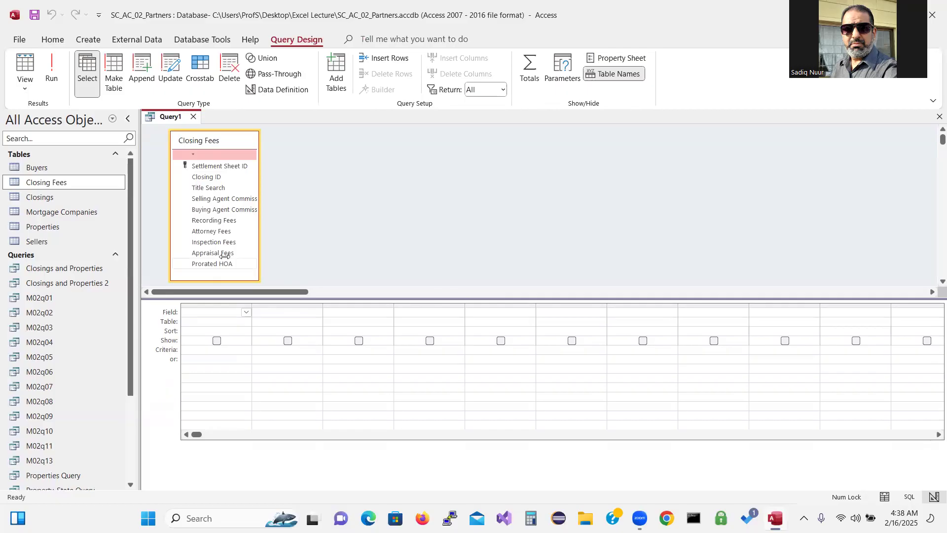
Add Attorney Fees with an Avg total and run the query, returning $212.75
{"action": "left_click", "coordinate": [209, 232]}
{"action": "double_click", "coordinate": [209, 232]}
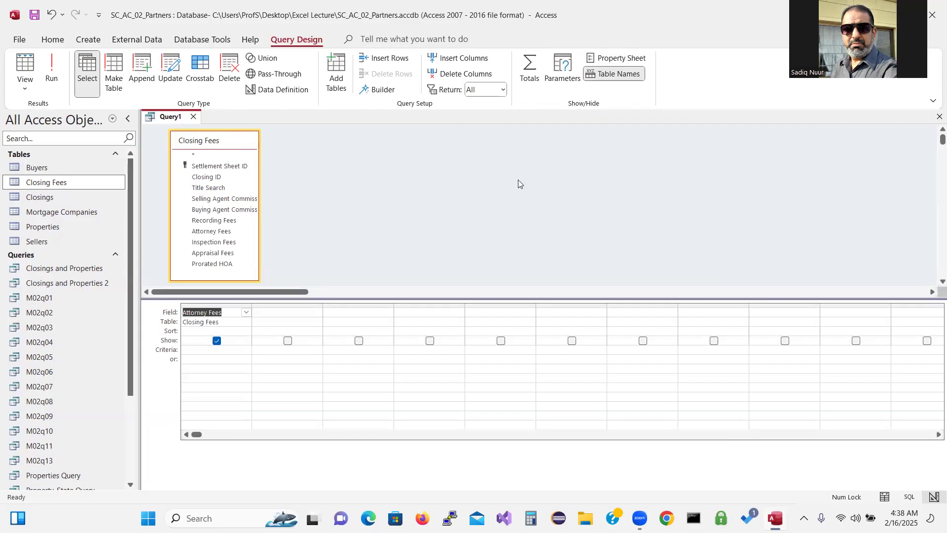
{"action": "key", "text": "ctrl"}
{"action": "key", "text": "ctrl"}
{"action": "key", "text": "ctrl"}
{"action": "key", "text": "ctrl"}
{"action": "key", "text": "ctrl"}
{"action": "key", "text": "ctrl"}
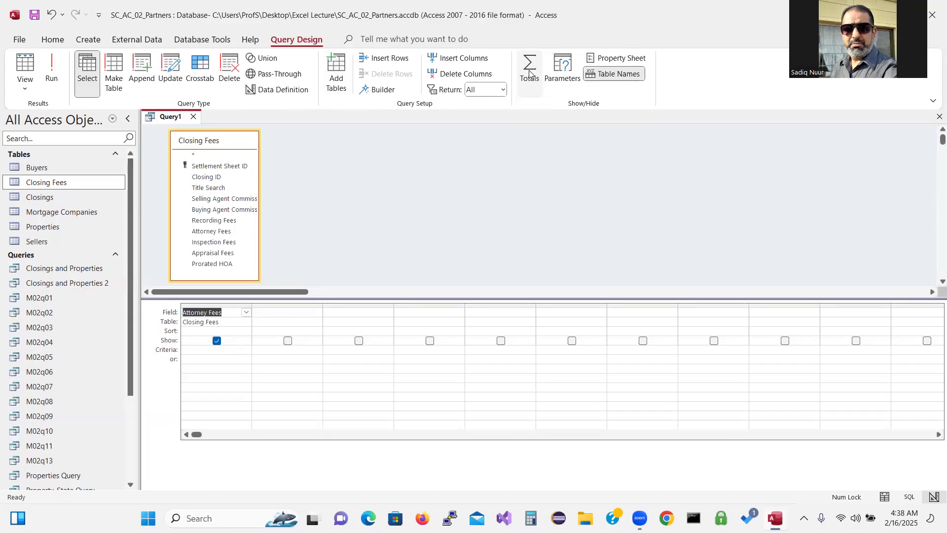
{"action": "left_click", "coordinate": [530, 73]}
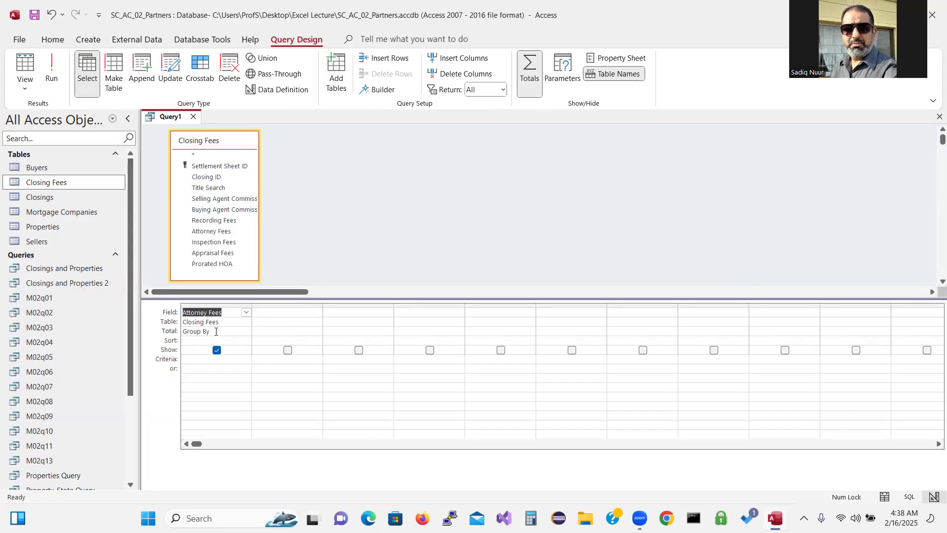
{"action": "left_click", "coordinate": [239, 331]}
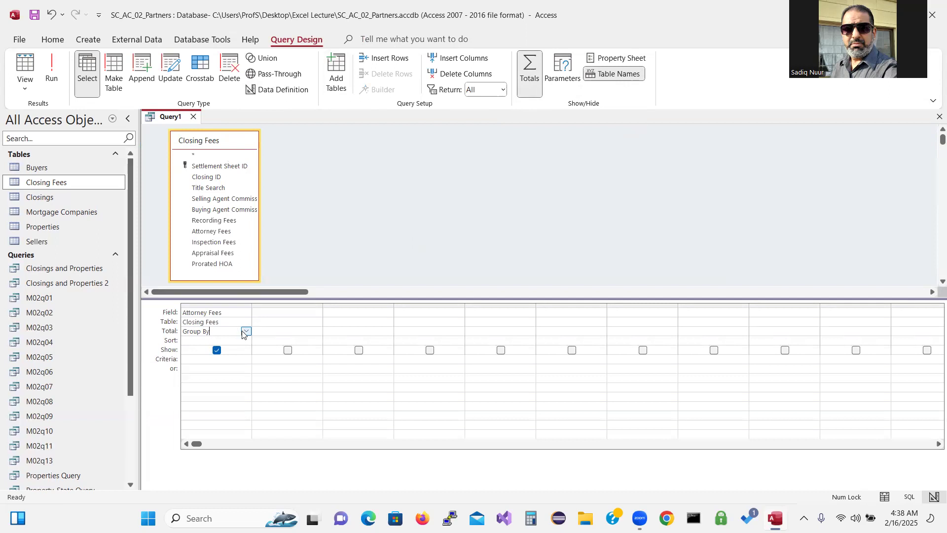
{"action": "left_click", "coordinate": [246, 332]}
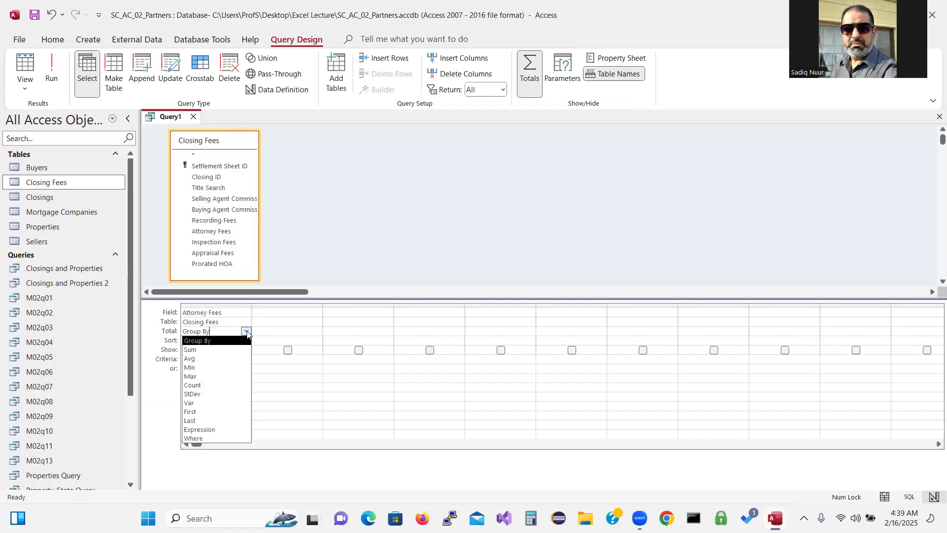
{"action": "left_click", "coordinate": [235, 358]}
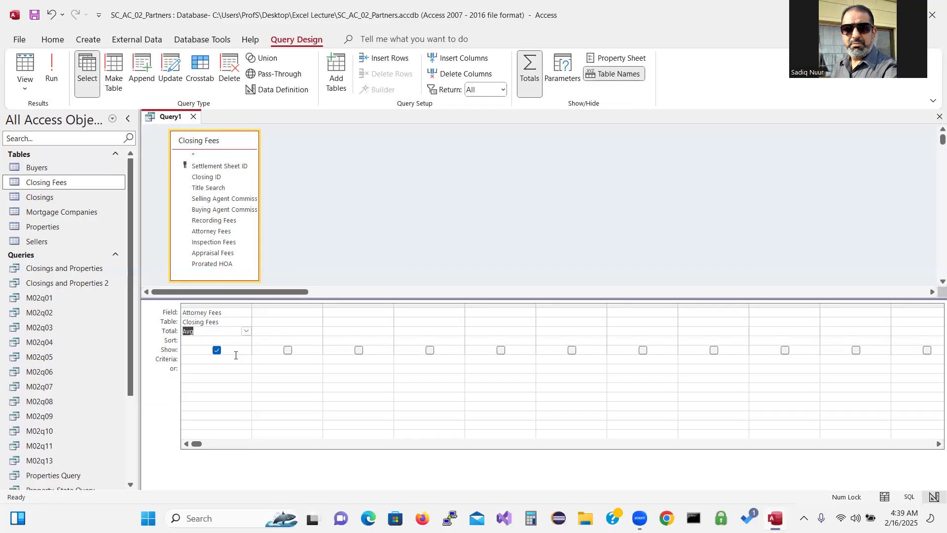
{"action": "left_click", "coordinate": [51, 68]}
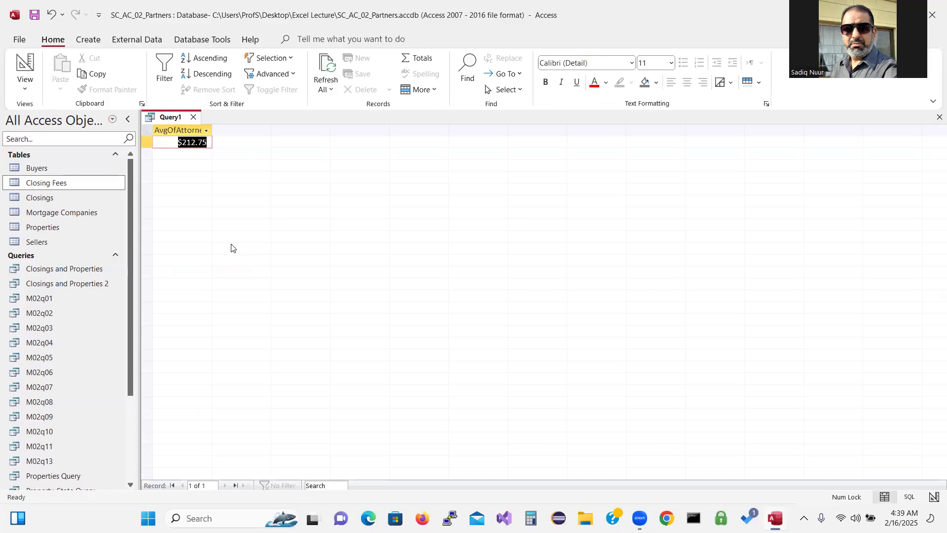
Autofit the AvgOfAttorney Fees column to its header, then switch back to Design View
{"action": "double_click", "coordinate": [212, 128]}
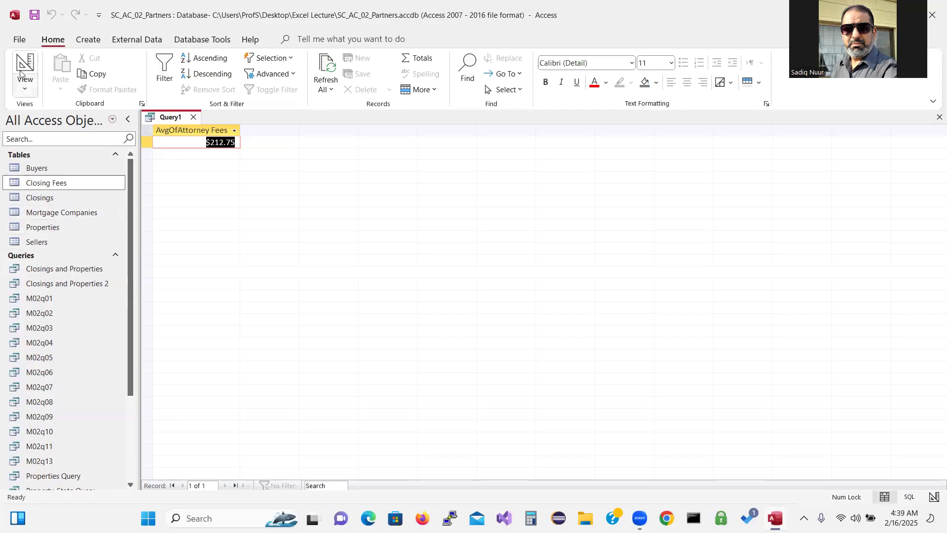
{"action": "left_click", "coordinate": [27, 93]}
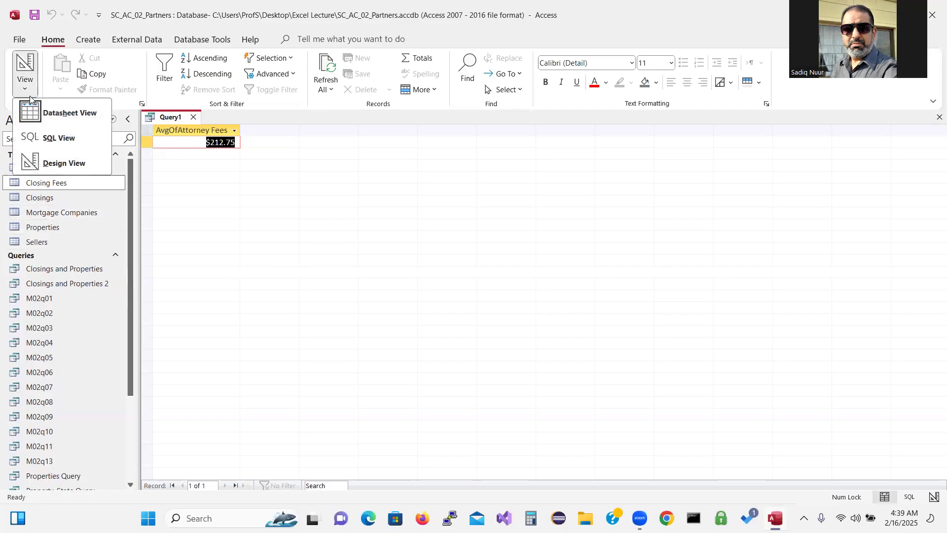
{"action": "left_click", "coordinate": [52, 163]}
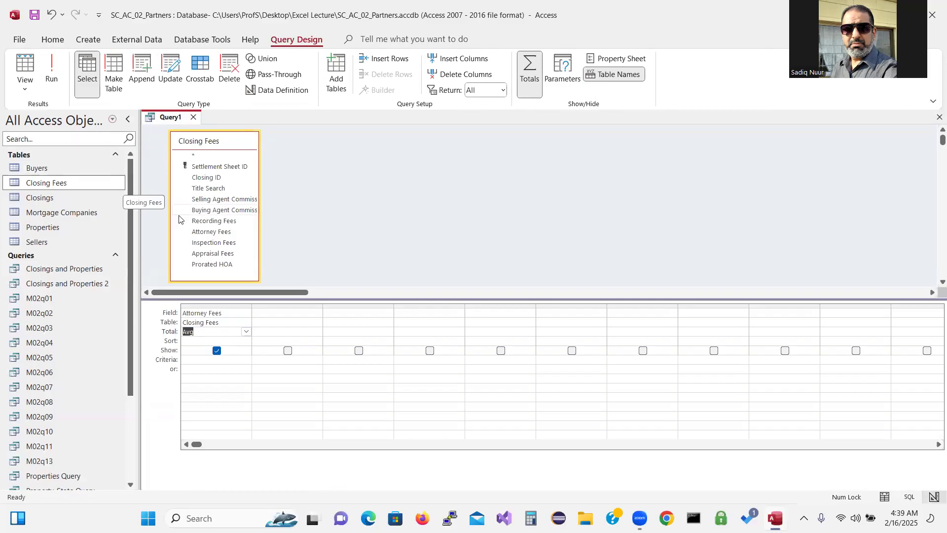
Add a second Attorney Fees column as a Where condition with criteria >200 and rerun, giving $283.33
{"action": "double_click", "coordinate": [205, 235]}
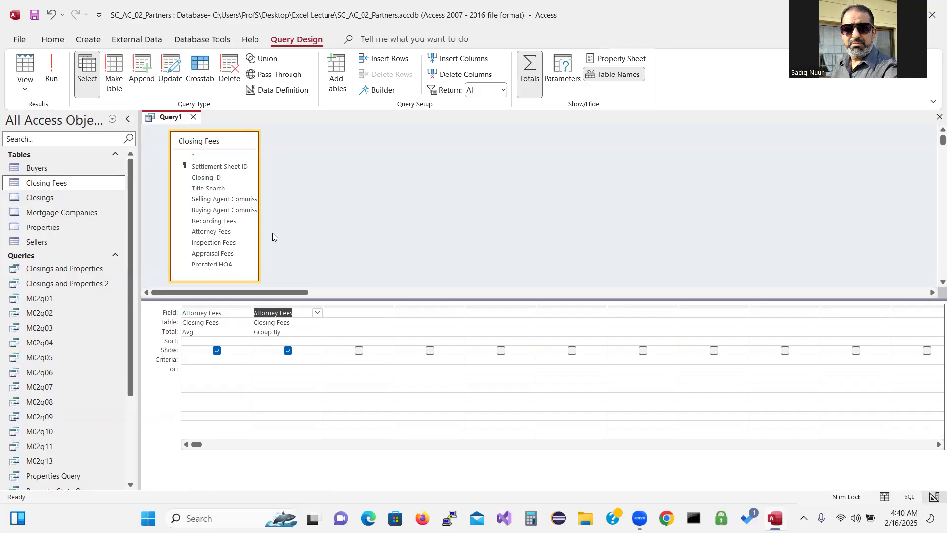
{"action": "left_click", "coordinate": [302, 333]}
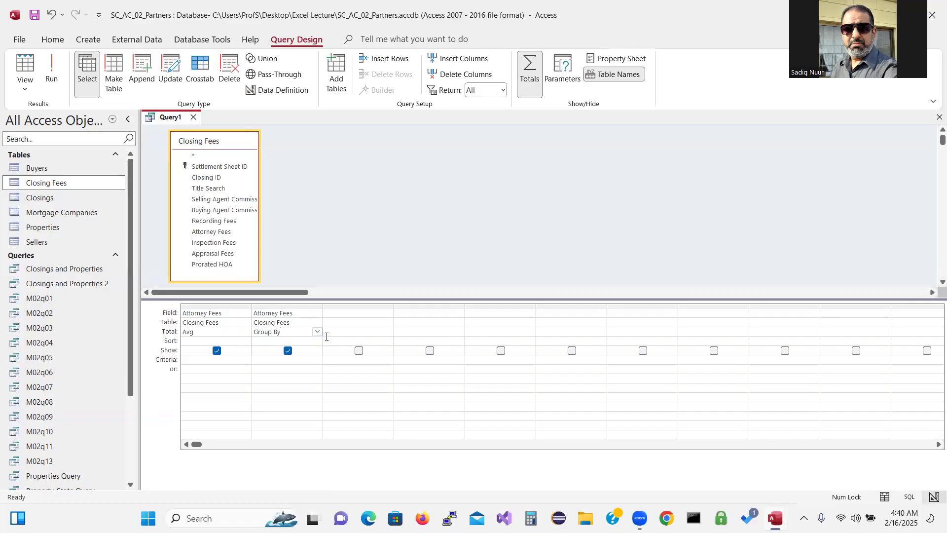
{"action": "left_click", "coordinate": [318, 333]}
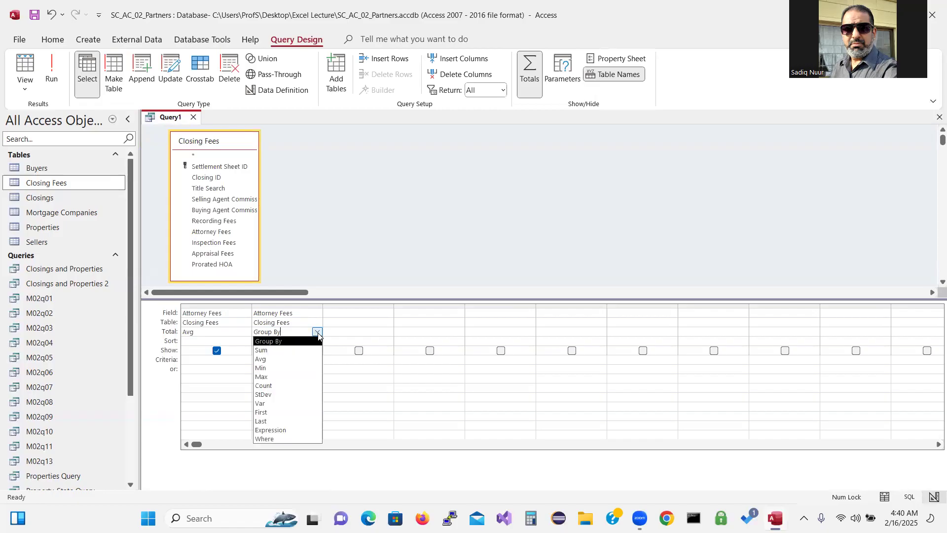
{"action": "left_click", "coordinate": [283, 439]}
{"action": "left_click", "coordinate": [269, 359]}
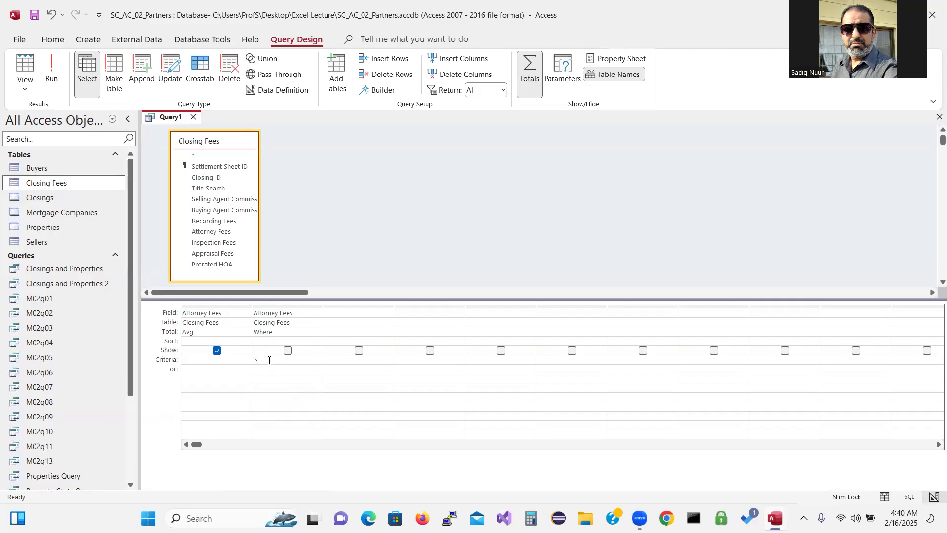
{"action": "type", "text": ">200"}
{"action": "left_click", "coordinate": [52, 69]}
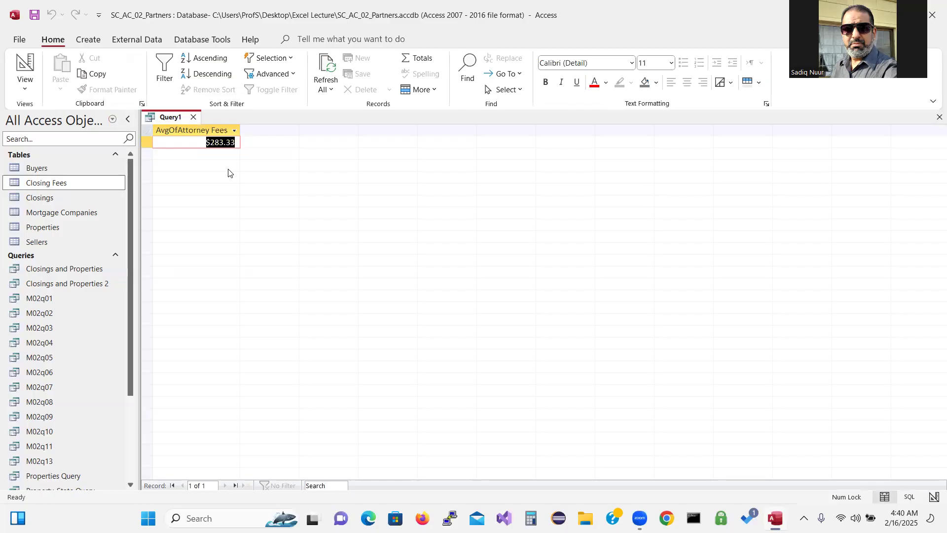
Save the query under the name M02q14
{"action": "left_click", "coordinate": [35, 14]}
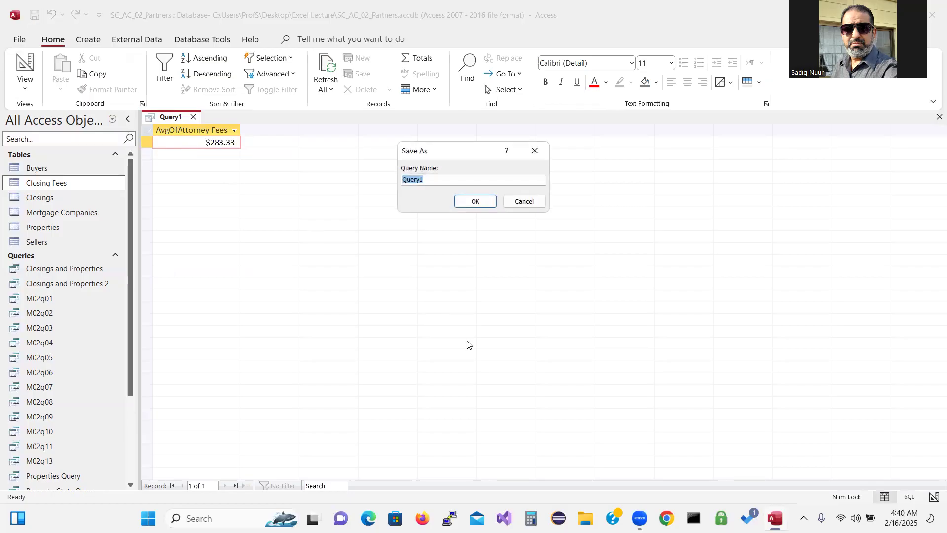
{"action": "type", "text": "M02q14"}
{"action": "left_click", "coordinate": [483, 205]}
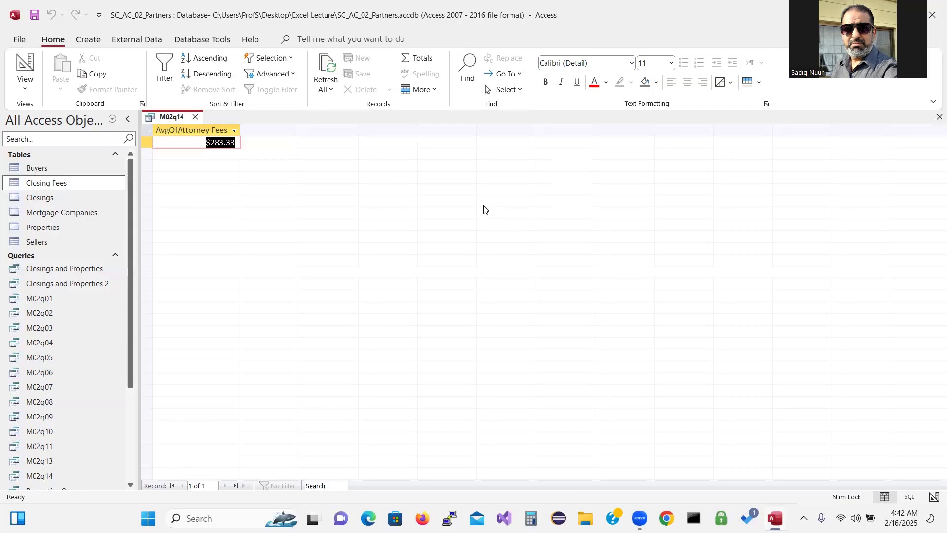
Close M02q14 and start a new design-view query on Closings with an enlarged field list and grid
{"action": "left_click", "coordinate": [195, 118]}
{"action": "left_click", "coordinate": [92, 42]}
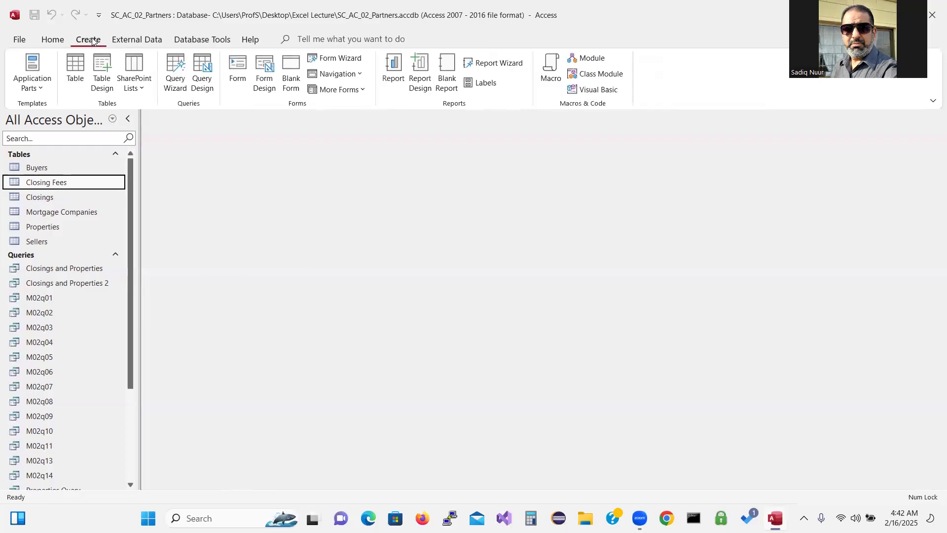
{"action": "left_click", "coordinate": [203, 74]}
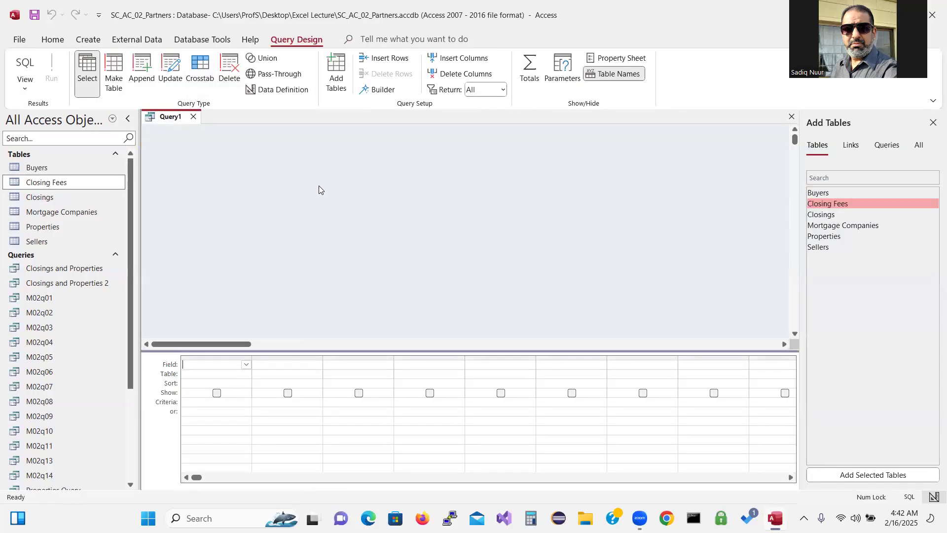
{"action": "double_click", "coordinate": [820, 216]}
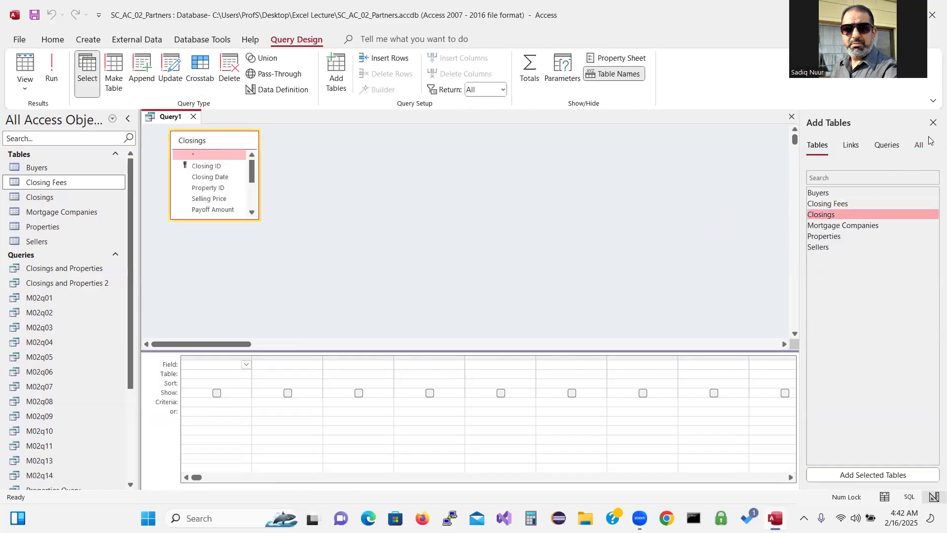
{"action": "left_click", "coordinate": [933, 123]}
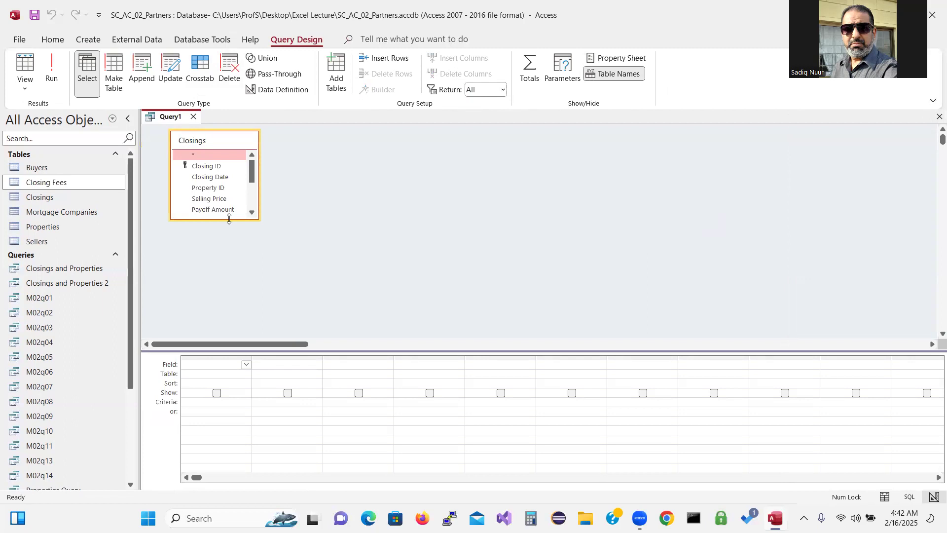
{"action": "left_click_drag", "start_coordinate": [229, 218], "coordinate": [246, 297]}
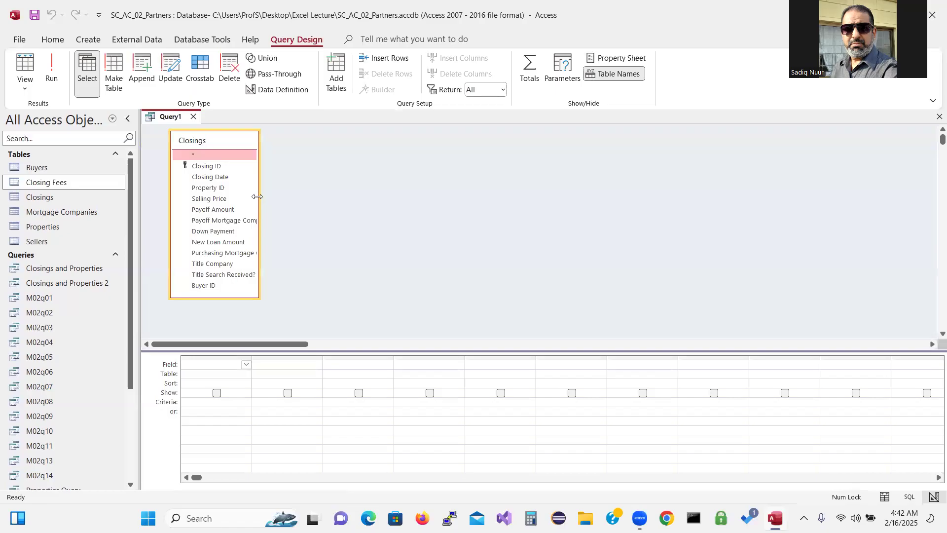
{"action": "left_click_drag", "start_coordinate": [257, 196], "coordinate": [308, 205]}
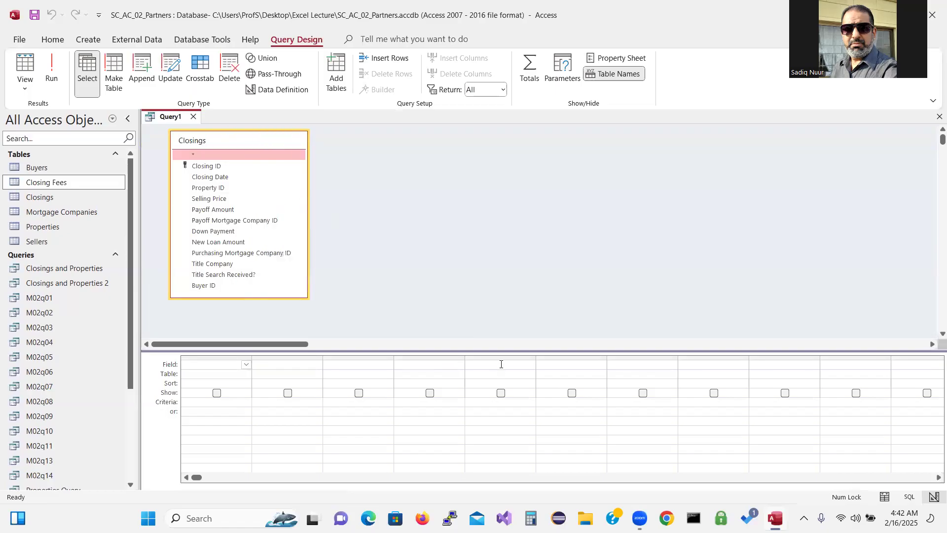
{"action": "left_click_drag", "start_coordinate": [506, 349], "coordinate": [503, 318]}
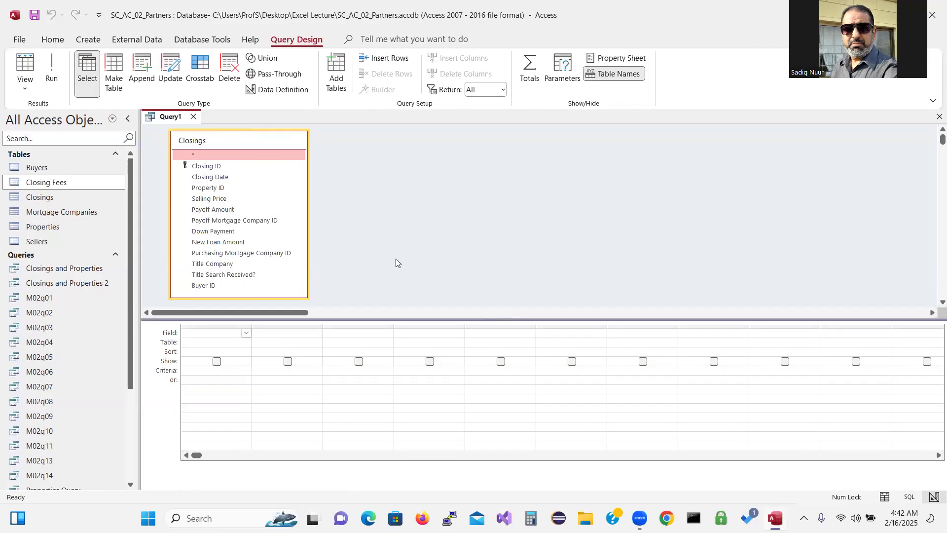
Add New Loan Amount and Purchasing Mortgage Company ID, then run to see four records
{"action": "double_click", "coordinate": [243, 242]}
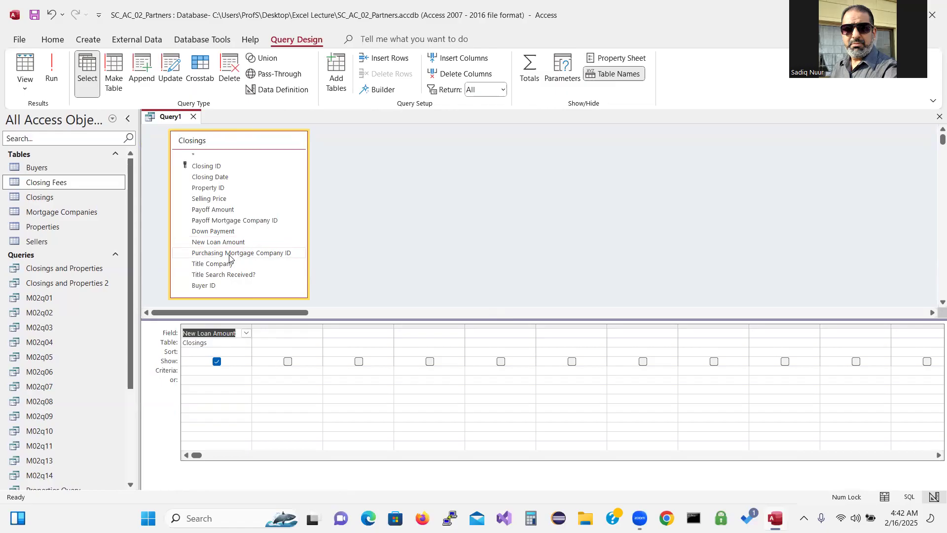
{"action": "double_click", "coordinate": [229, 253]}
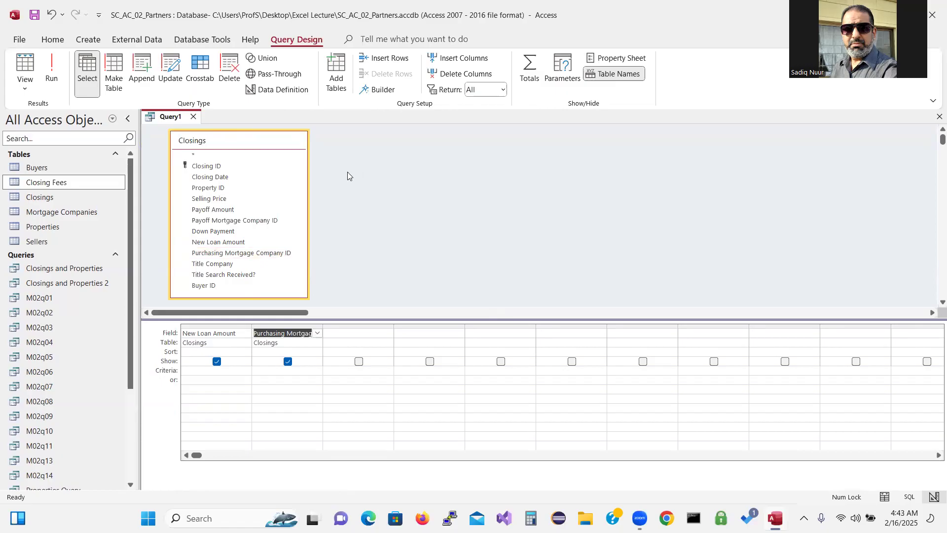
{"action": "left_click", "coordinate": [51, 70]}
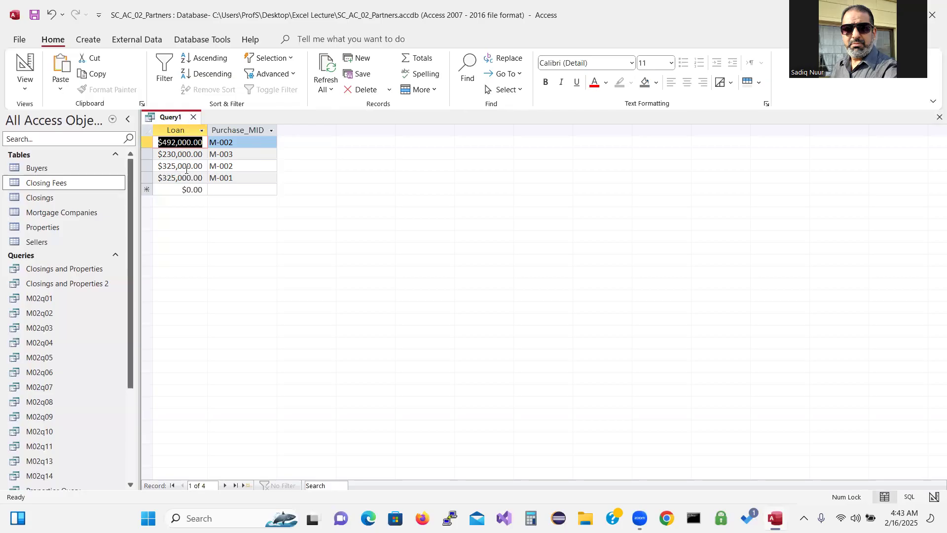
Switch back to Design View and turn on Totals, grouping both fields
{"action": "left_click", "coordinate": [29, 71]}
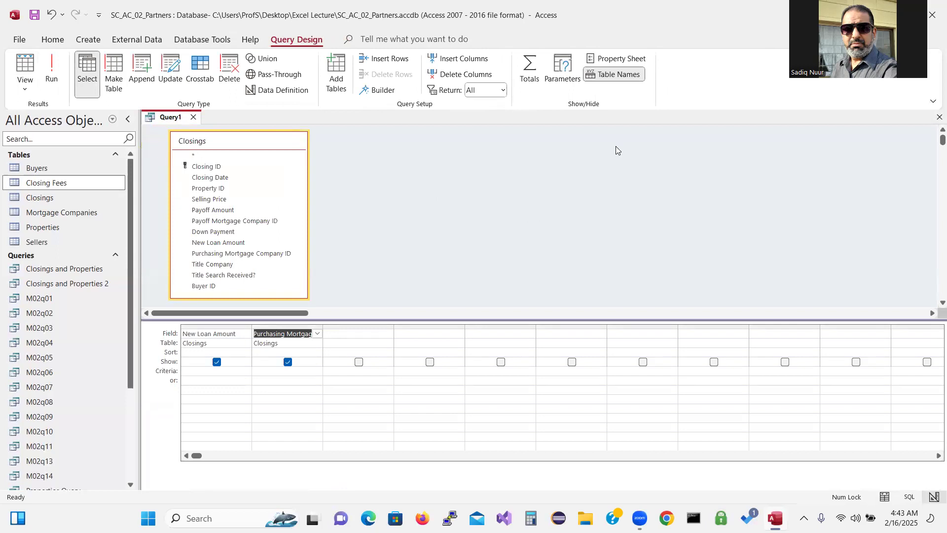
{"action": "left_click", "coordinate": [530, 69]}
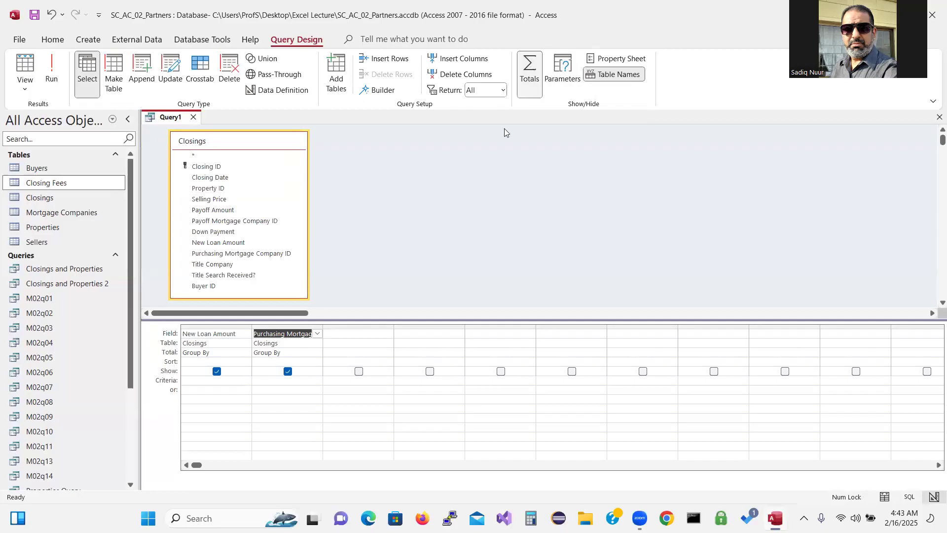
Set New Loan Amount's Total to Avg and widen the Purchasing Mortgage Company ID column
{"action": "left_click", "coordinate": [227, 353]}
{"action": "left_click", "coordinate": [246, 353]}
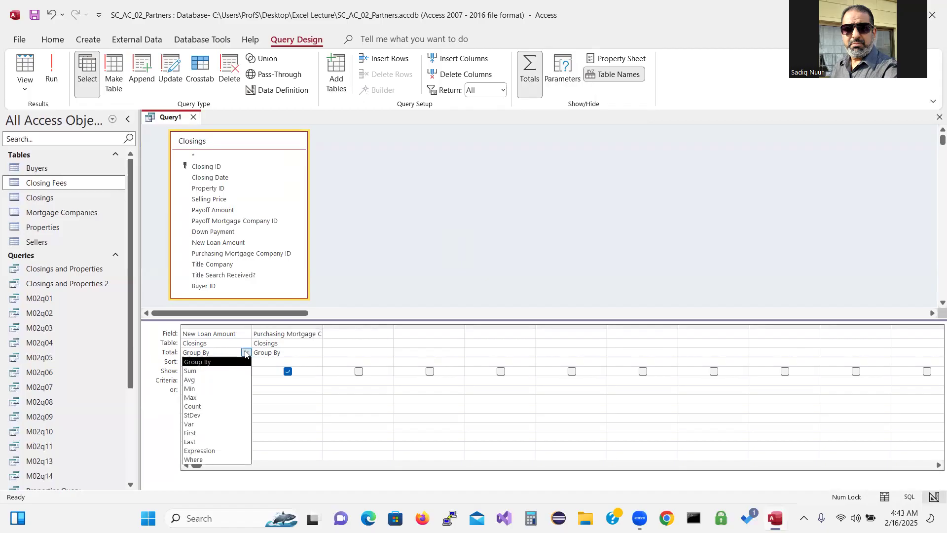
{"action": "left_click", "coordinate": [233, 380]}
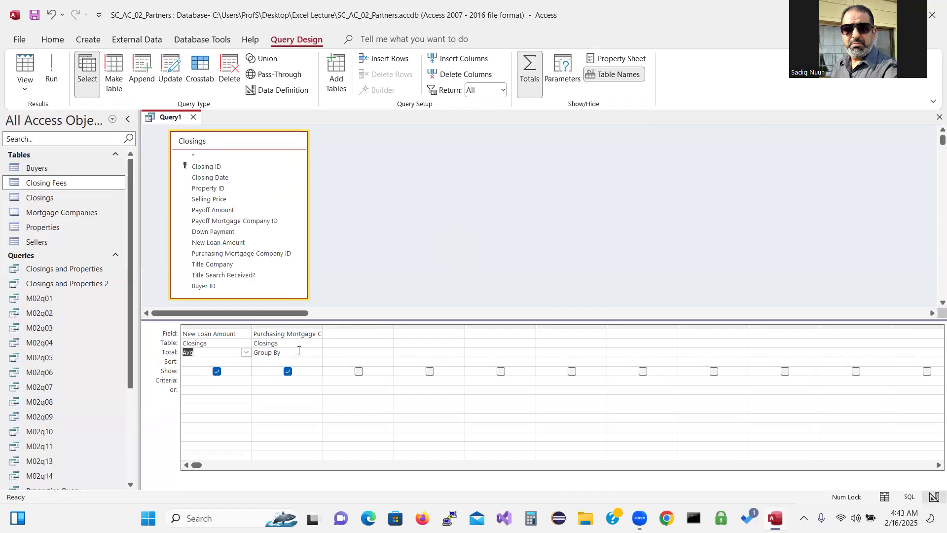
{"action": "double_click", "coordinate": [321, 328]}
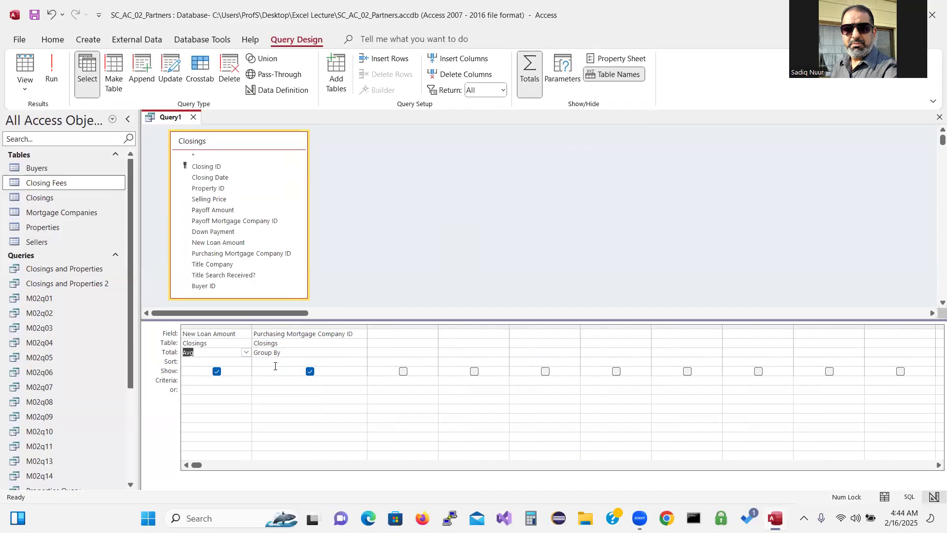
{"action": "left_click", "coordinate": [291, 350]}
{"action": "left_click", "coordinate": [52, 73]}
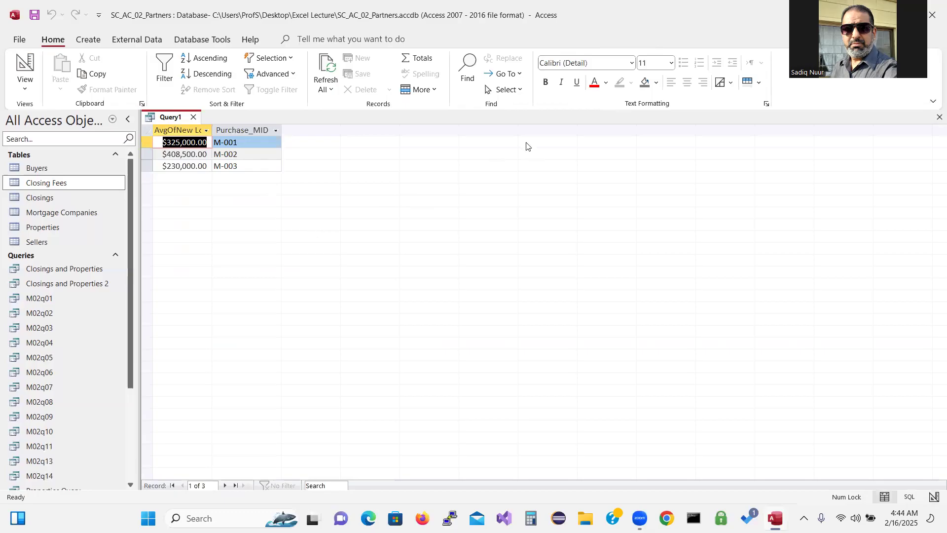
{"action": "left_click", "coordinate": [673, 73]}
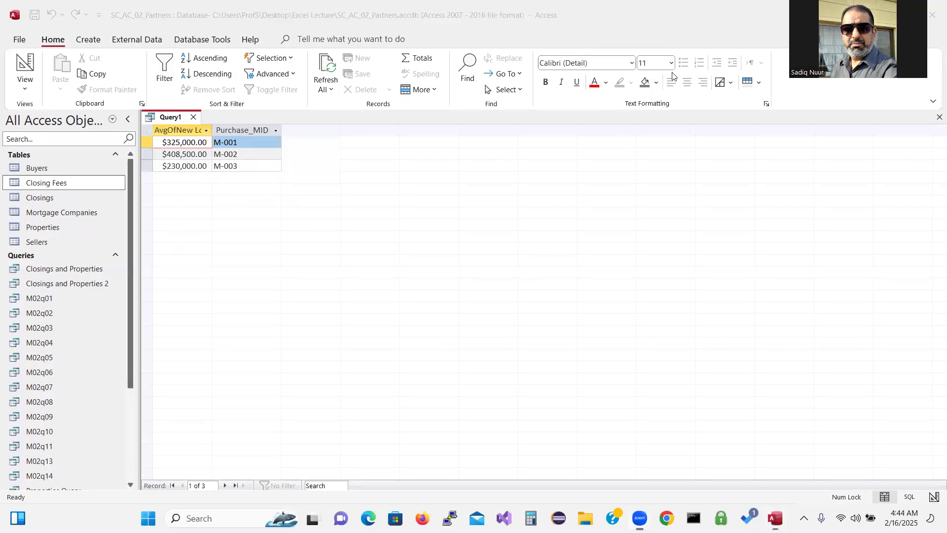
{"action": "mouse_move", "coordinate": [252, 148]}
{"action": "left_mouse_down"}
{"action": "mouse_move", "coordinate": [160, 155]}
{"action": "mouse_move", "coordinate": [176, 167]}
{"action": "mouse_move", "coordinate": [240, 164]}
{"action": "mouse_move", "coordinate": [257, 153]}
{"action": "mouse_move", "coordinate": [251, 146]}
{"action": "left_mouse_up"}
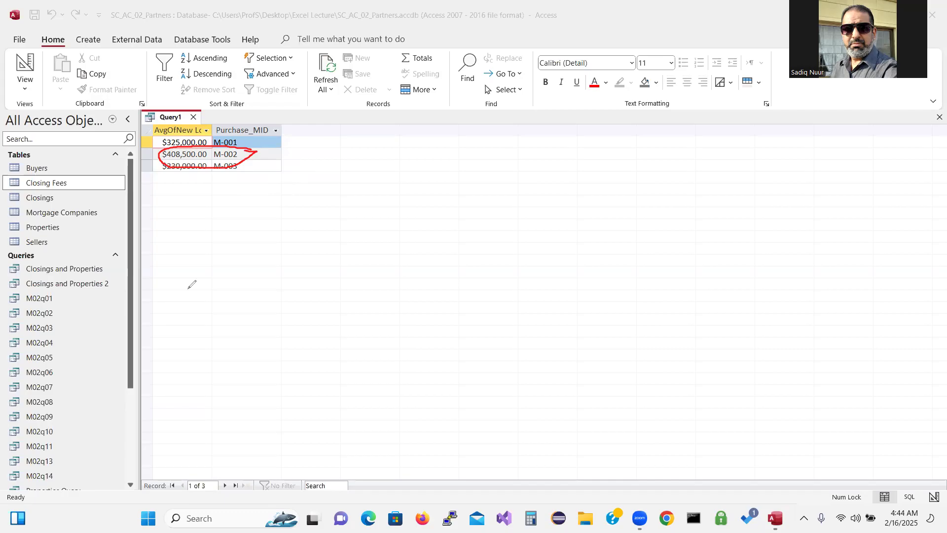
{"action": "left_click", "coordinate": [45, 338]}
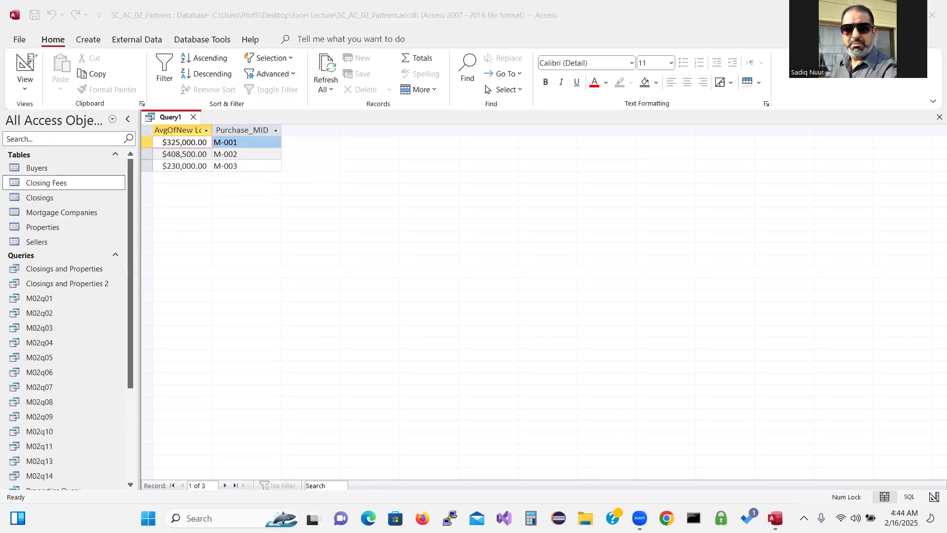
{"action": "left_click", "coordinate": [30, 63]}
{"action": "left_click", "coordinate": [25, 69]}
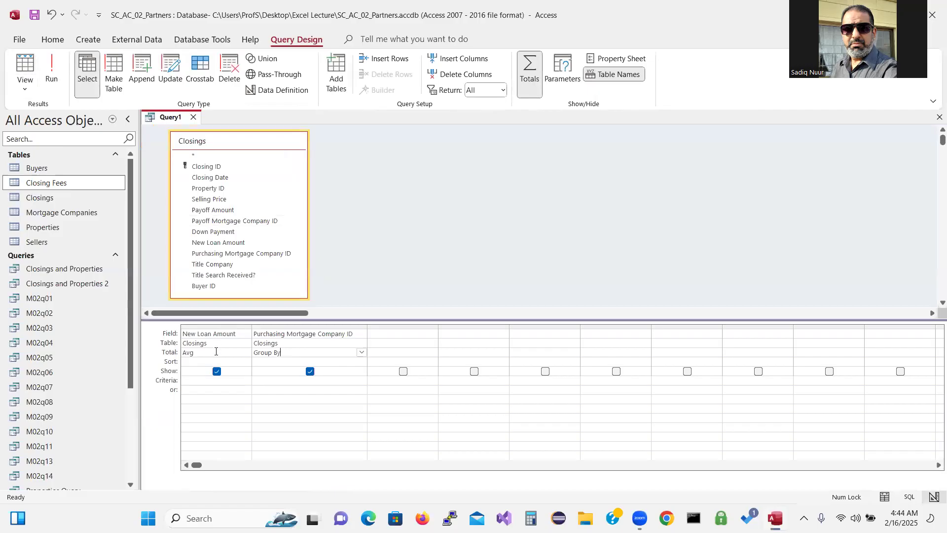
Turn off Totals and rerun, showing the four ungrouped Loan and Purchase_MID records
{"action": "left_click", "coordinate": [532, 81]}
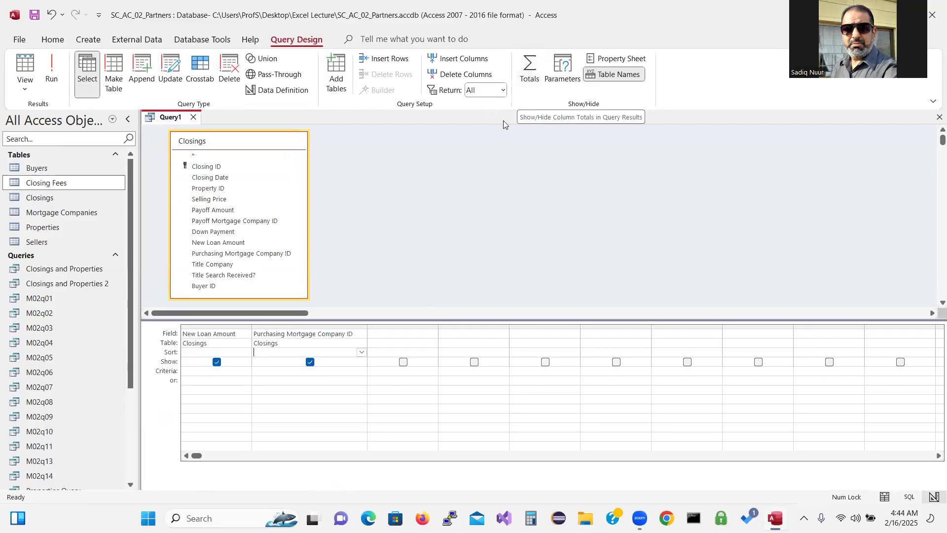
{"action": "left_click", "coordinate": [55, 74]}
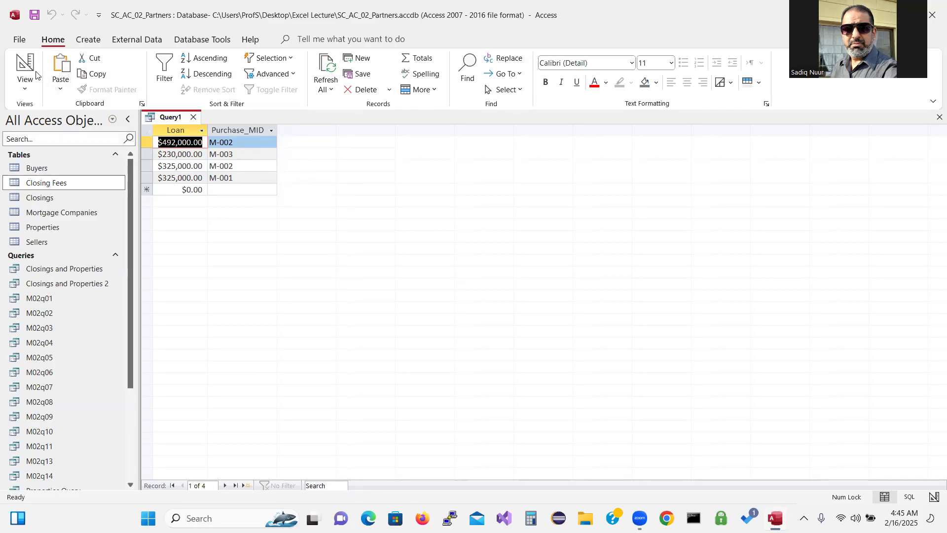
Return Query1 to Design View, turn Totals back on, and set New Loan Amount's total to Sum
{"action": "left_click", "coordinate": [23, 61]}
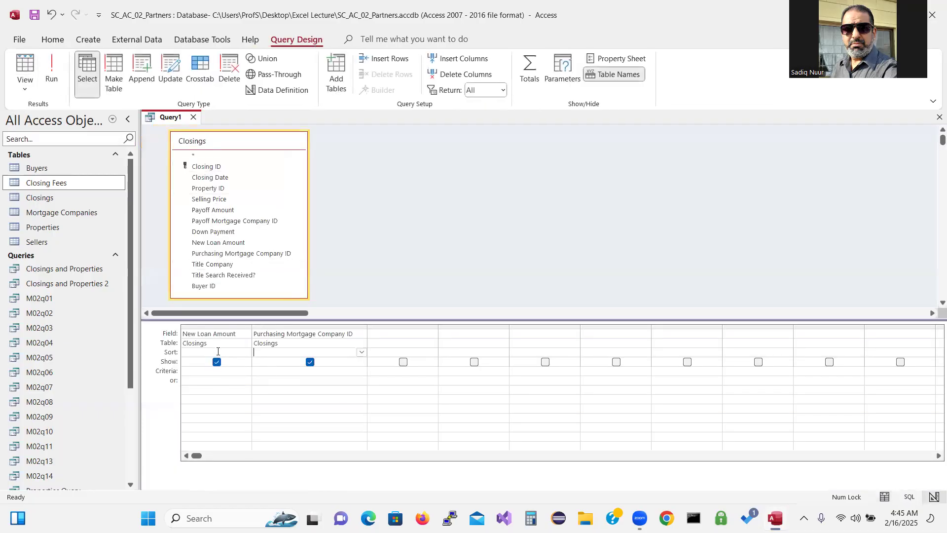
{"action": "left_click", "coordinate": [246, 352]}
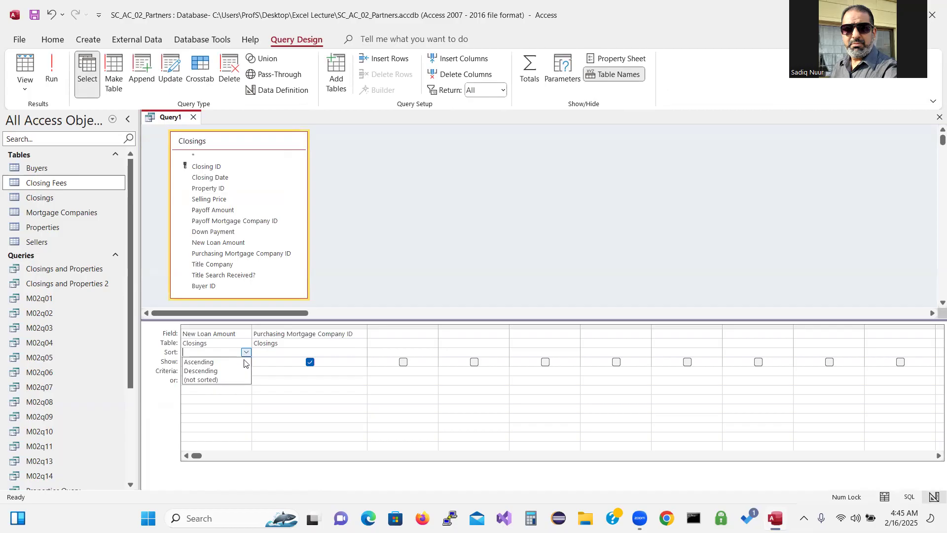
{"action": "left_click", "coordinate": [284, 425]}
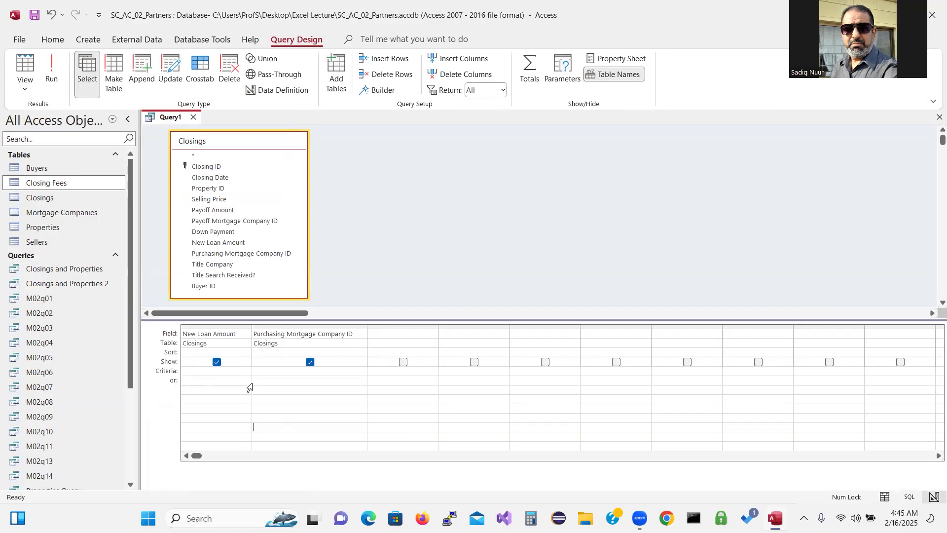
{"action": "left_click", "coordinate": [530, 74]}
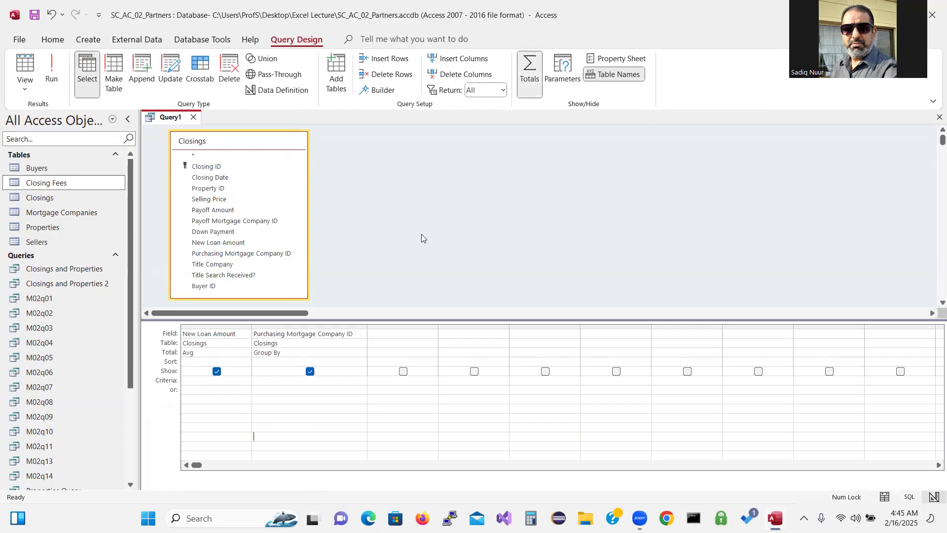
{"action": "left_click", "coordinate": [215, 354]}
{"action": "left_click", "coordinate": [246, 352]}
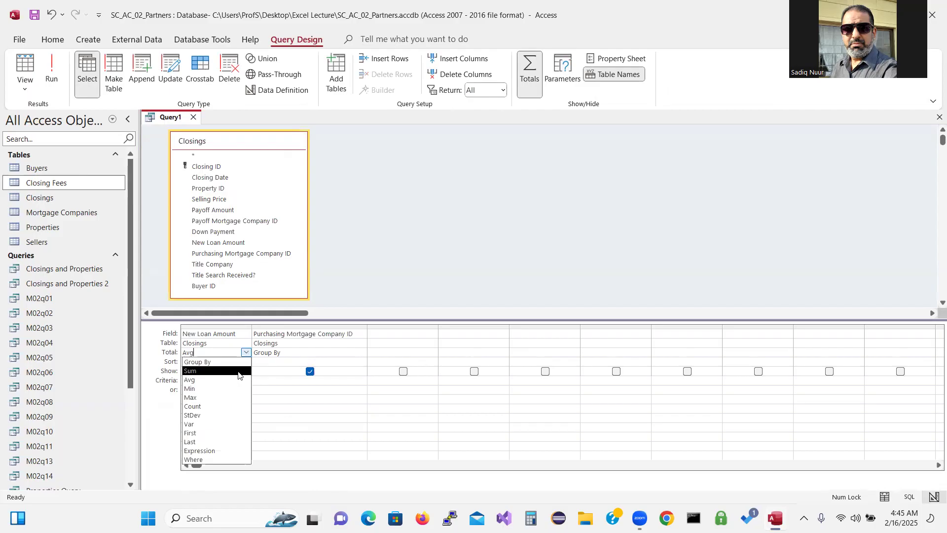
{"action": "left_click", "coordinate": [239, 374]}
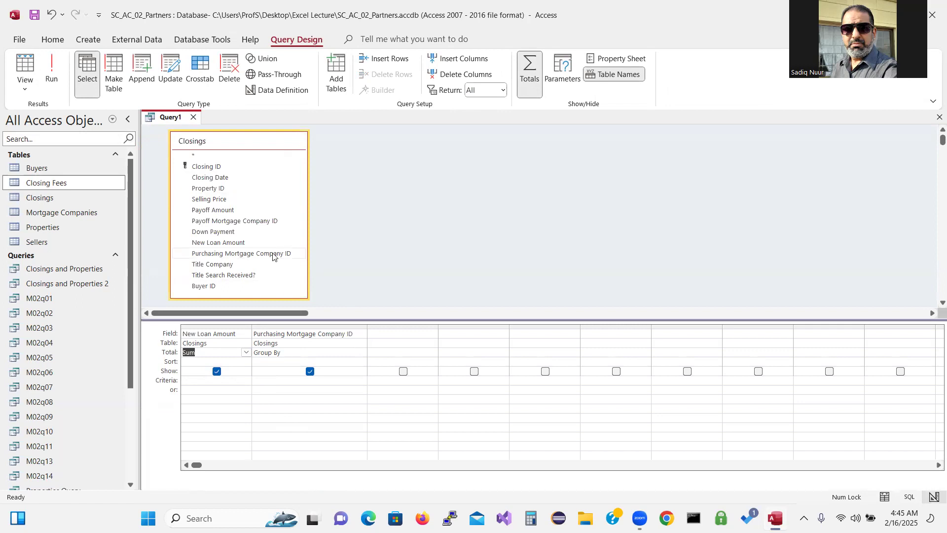
{"action": "left_click", "coordinate": [52, 69]}
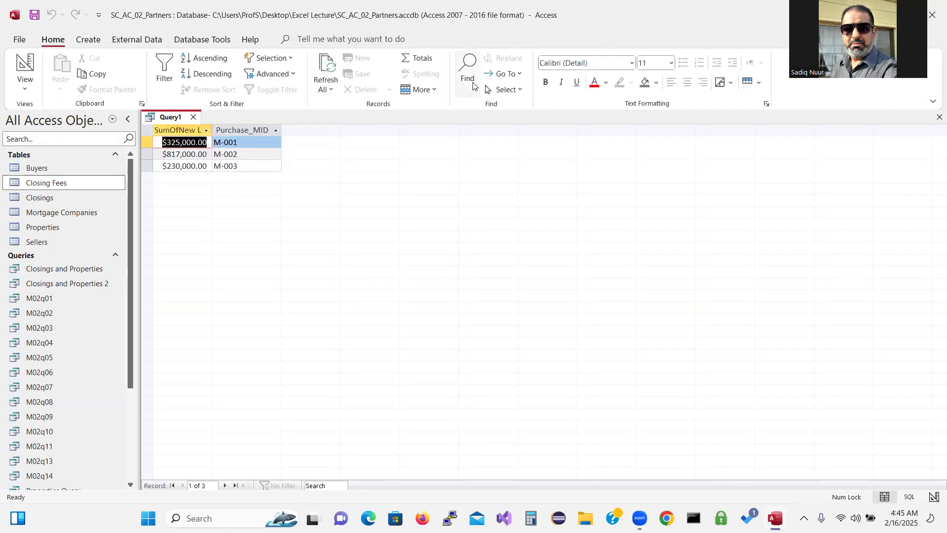
{"action": "left_click", "coordinate": [473, 86]}
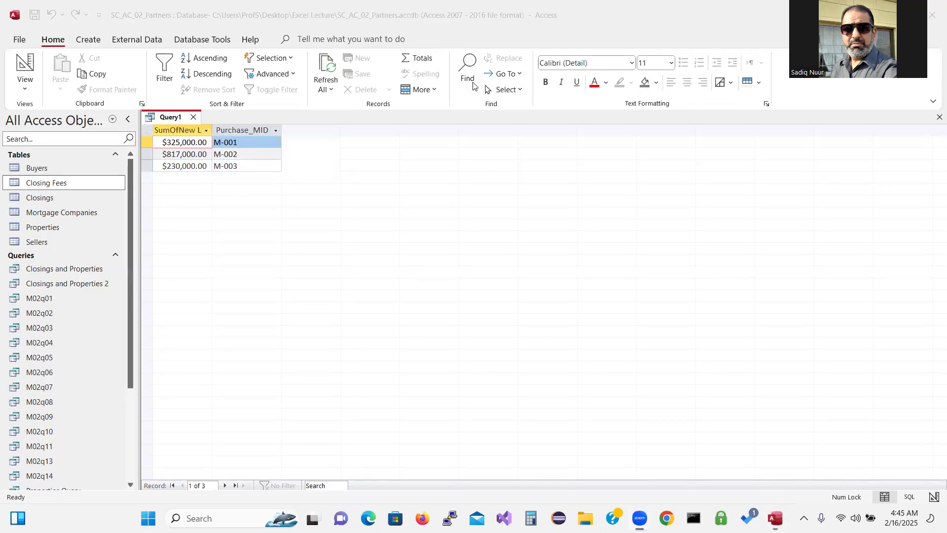
{"action": "mouse_move", "coordinate": [252, 154]}
{"action": "left_mouse_down"}
{"action": "mouse_move", "coordinate": [238, 143]}
{"action": "mouse_move", "coordinate": [158, 150]}
{"action": "mouse_move", "coordinate": [218, 164]}
{"action": "mouse_move", "coordinate": [254, 156]}
{"action": "mouse_move", "coordinate": [250, 148]}
{"action": "left_mouse_up"}
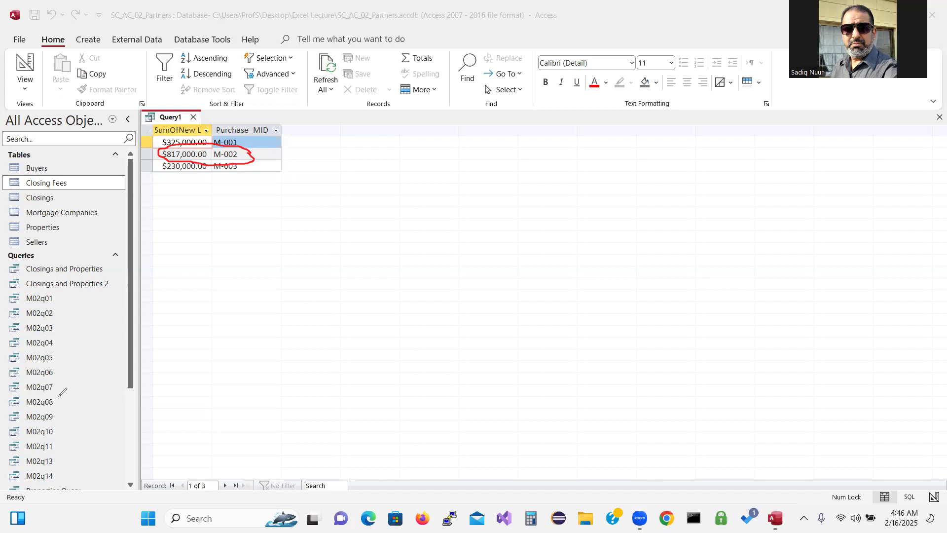
{"action": "left_click", "coordinate": [80, 341]}
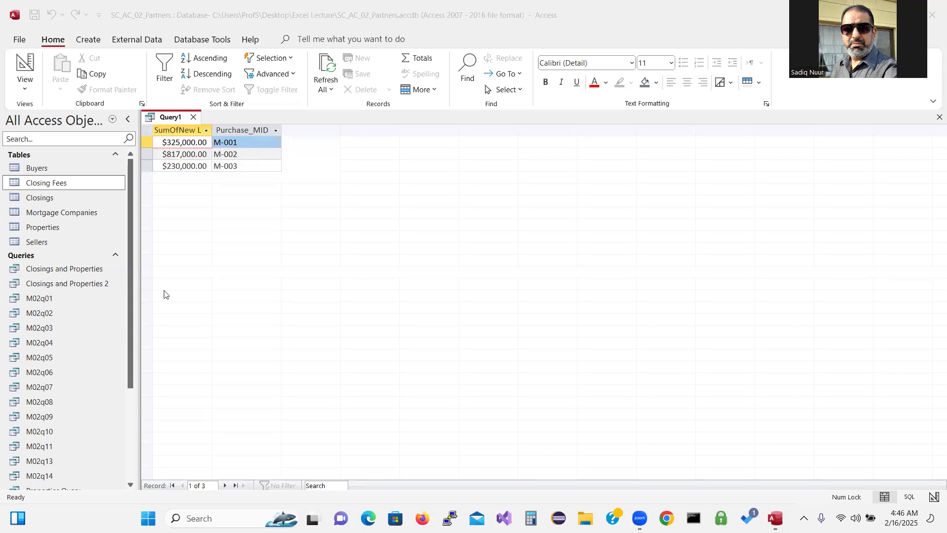
{"action": "left_click", "coordinate": [27, 66]}
{"action": "left_click", "coordinate": [25, 66]}
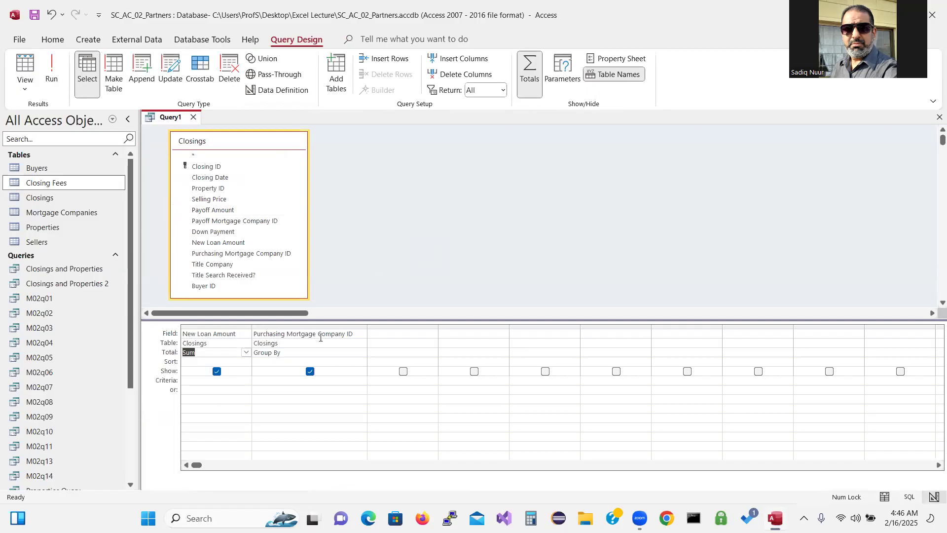
Make Purchasing Mortgage Company ID a Where condition with the criterion M-002
{"action": "left_click", "coordinate": [309, 355]}
{"action": "left_click", "coordinate": [362, 353]}
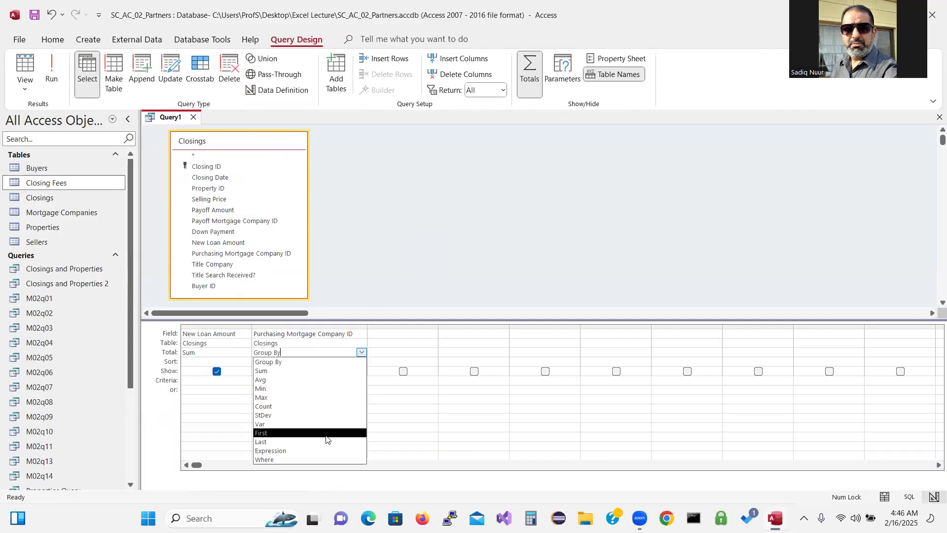
{"action": "left_click", "coordinate": [318, 459]}
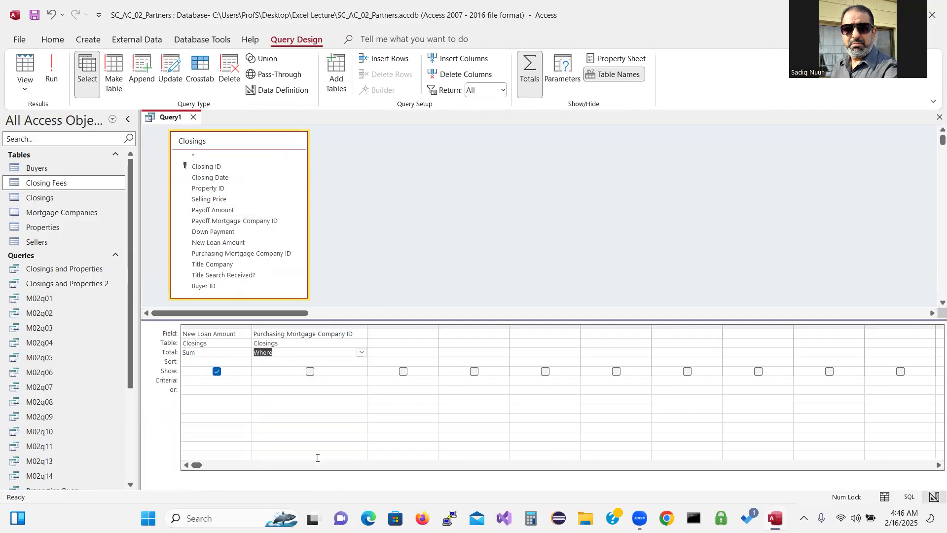
{"action": "left_click", "coordinate": [266, 380]}
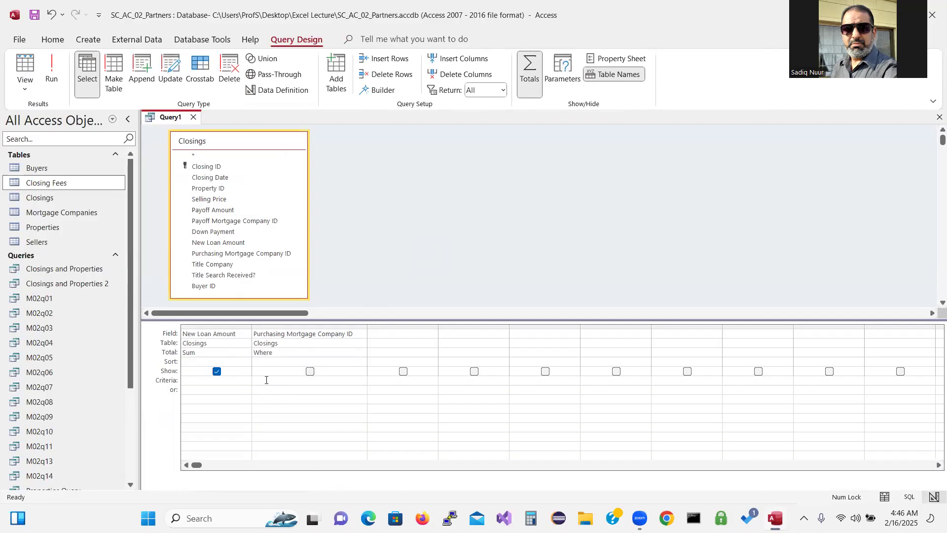
{"action": "type", "text": "M"}
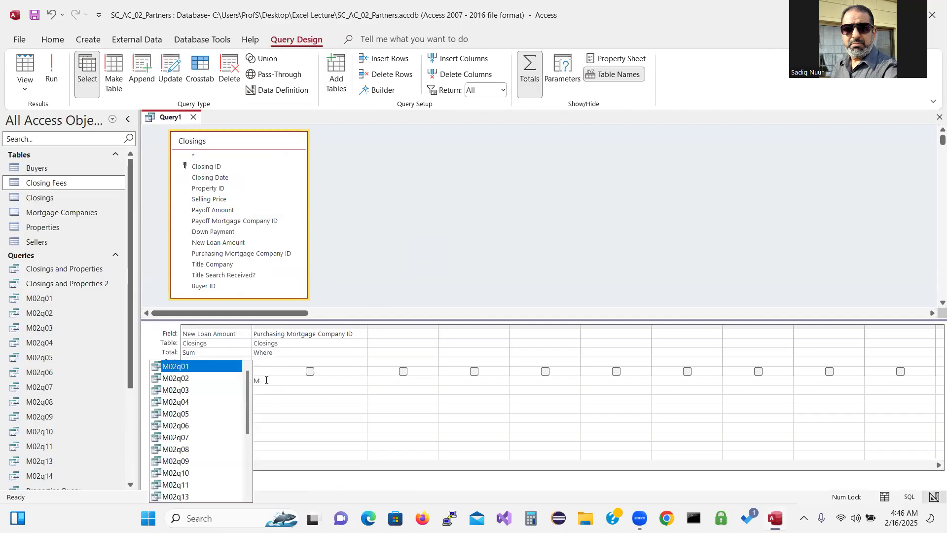
{"action": "type", "text": "-0"}
{"action": "type", "text": "02"}
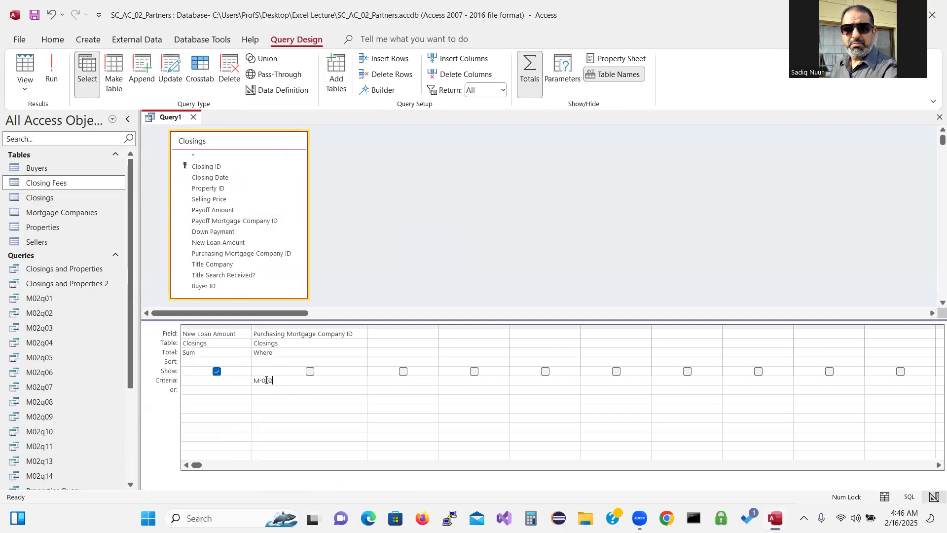
Clear the filter field's Show box after the Where-field error and run the M-002 total
{"action": "left_click", "coordinate": [310, 372]}
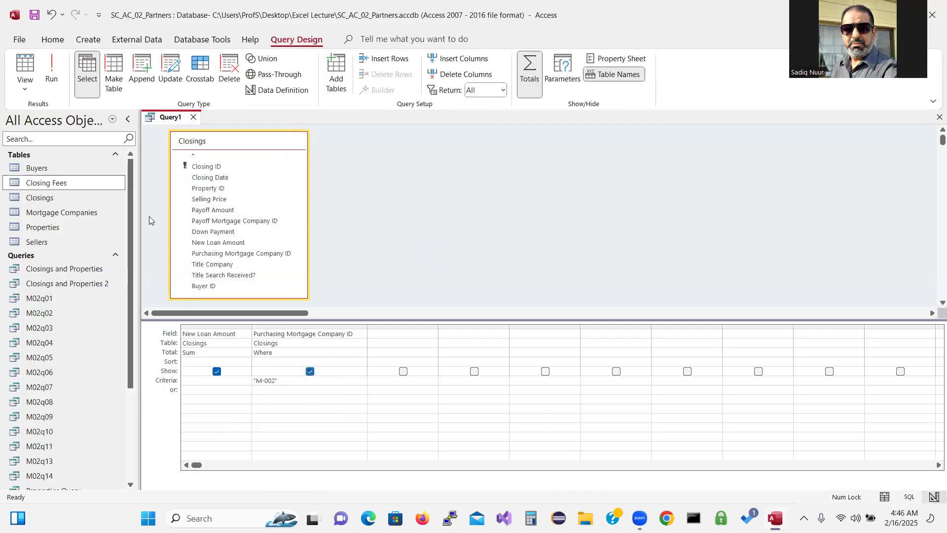
{"action": "left_click", "coordinate": [52, 66]}
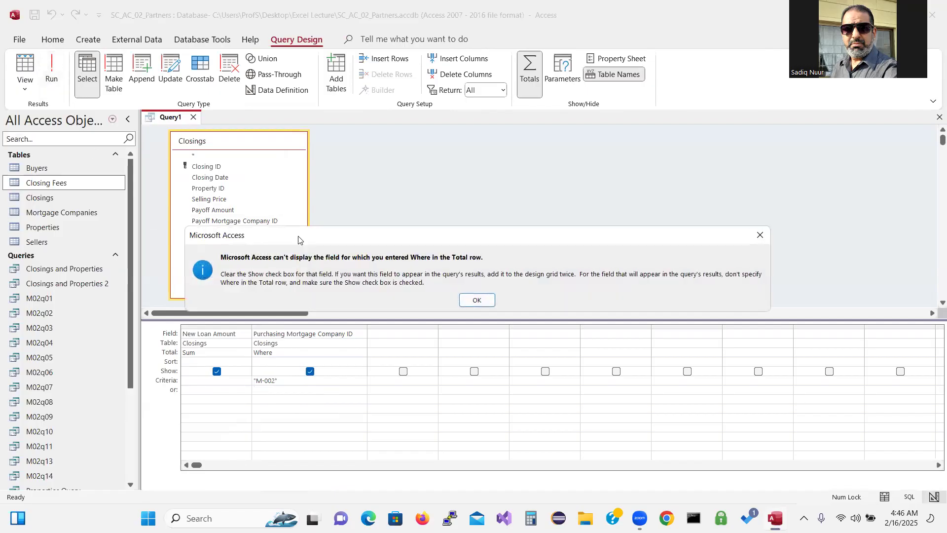
{"action": "left_click", "coordinate": [476, 299]}
{"action": "left_click", "coordinate": [310, 372]}
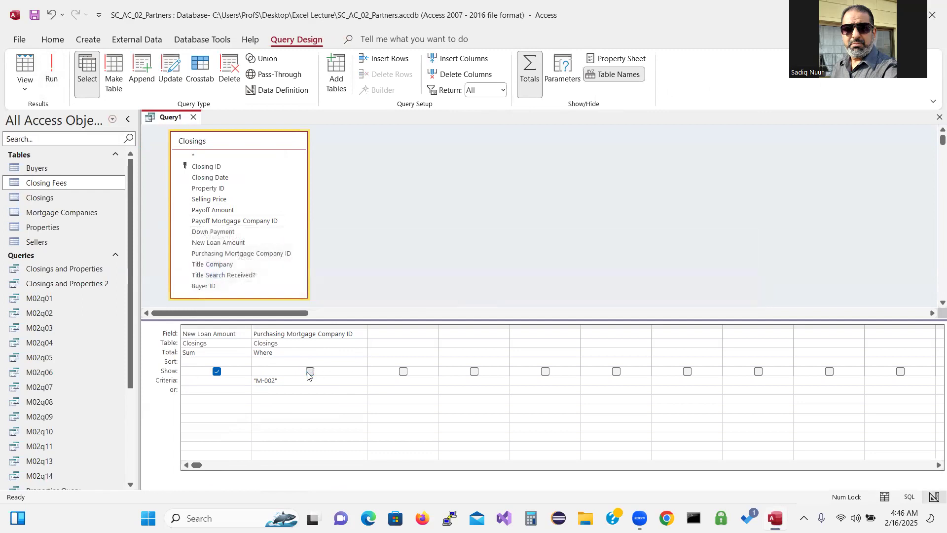
{"action": "left_click", "coordinate": [50, 65]}
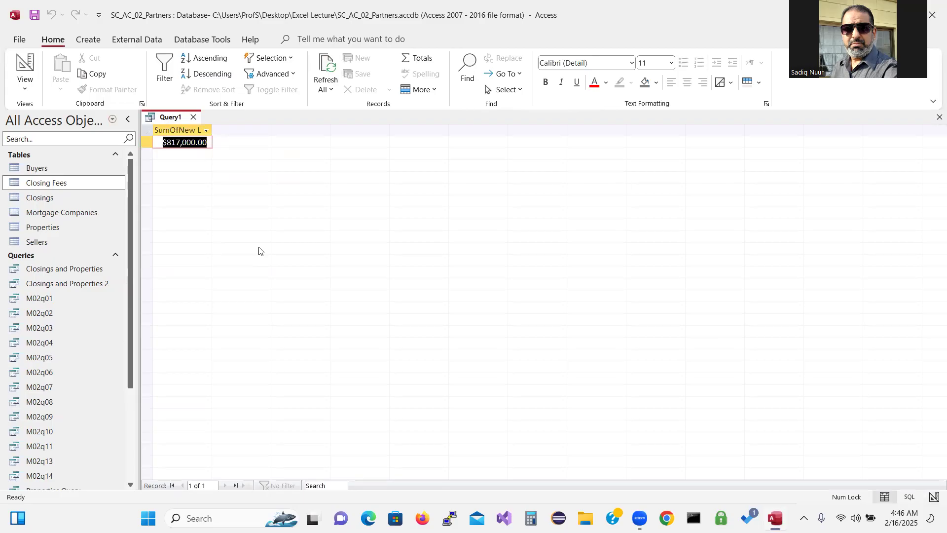
Delete the M-002 criterion, change mortgage company's Total back to Group By with Show ticked, and run
{"action": "left_click", "coordinate": [30, 60]}
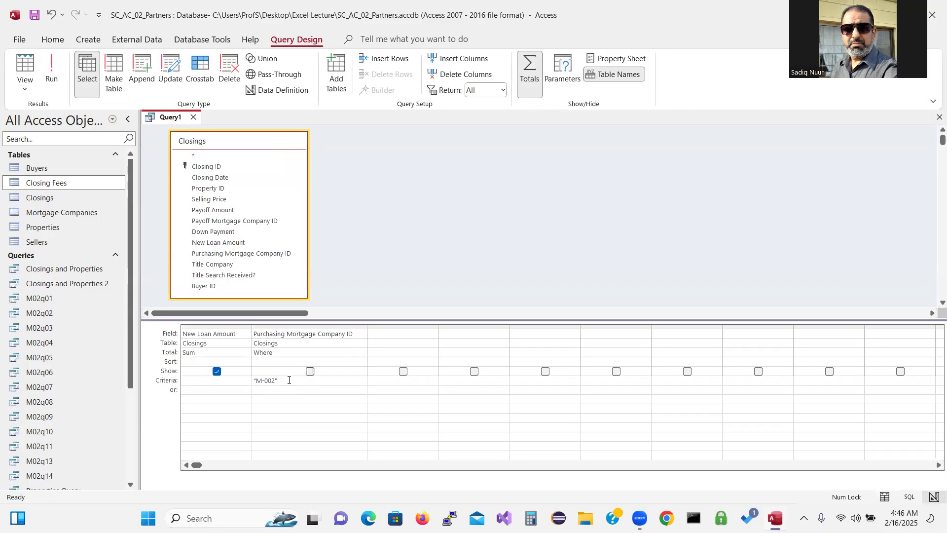
{"action": "left_click_drag", "start_coordinate": [288, 381], "coordinate": [244, 379]}
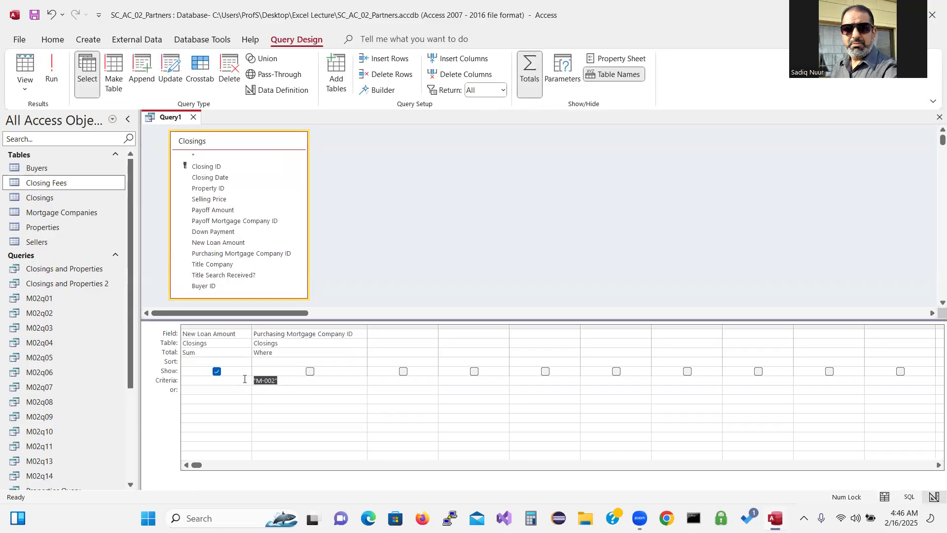
{"action": "key", "text": "Delete"}
{"action": "left_click", "coordinate": [319, 355]}
{"action": "left_click", "coordinate": [362, 352]}
{"action": "left_click", "coordinate": [349, 361]}
{"action": "left_click", "coordinate": [310, 371]}
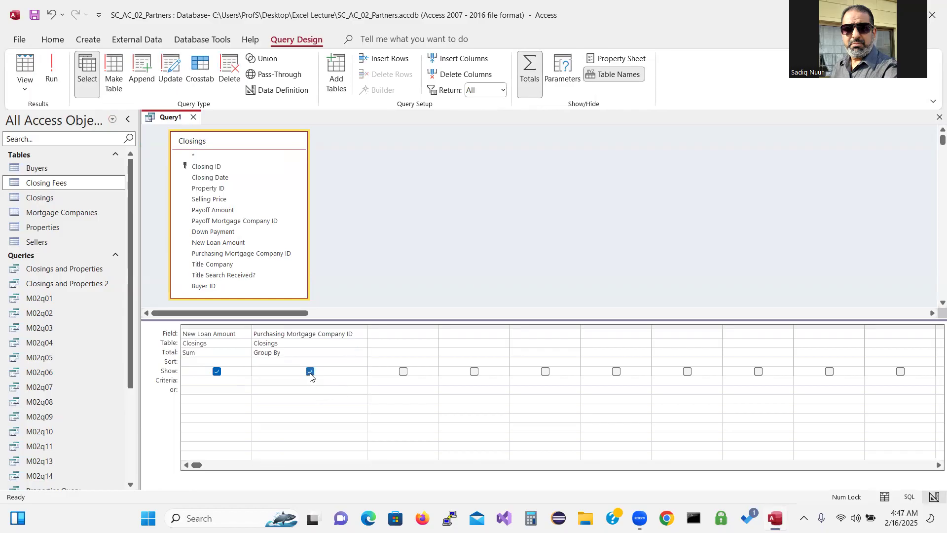
{"action": "left_click", "coordinate": [52, 69]}
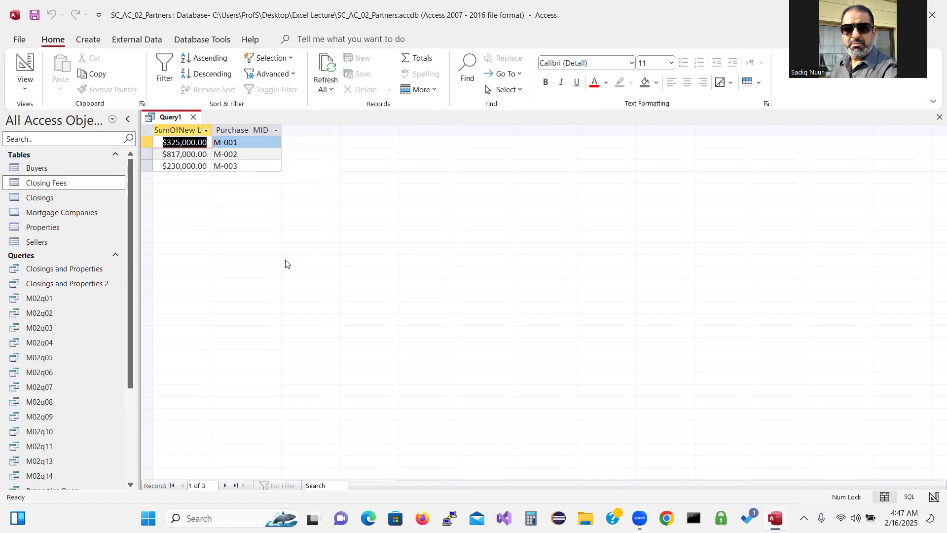
Change New Loan Amount's total from Sum to Avg, run, and autofit the AvgOfNew Loan Amount column
{"action": "left_click", "coordinate": [25, 66]}
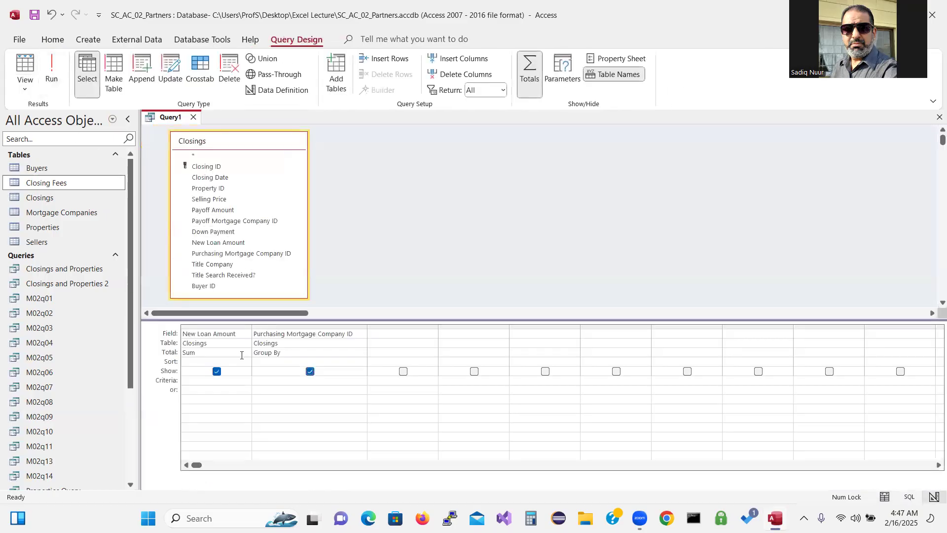
{"action": "left_click", "coordinate": [235, 358]}
{"action": "left_click", "coordinate": [236, 353]}
{"action": "left_click", "coordinate": [246, 353]}
{"action": "left_click", "coordinate": [227, 379]}
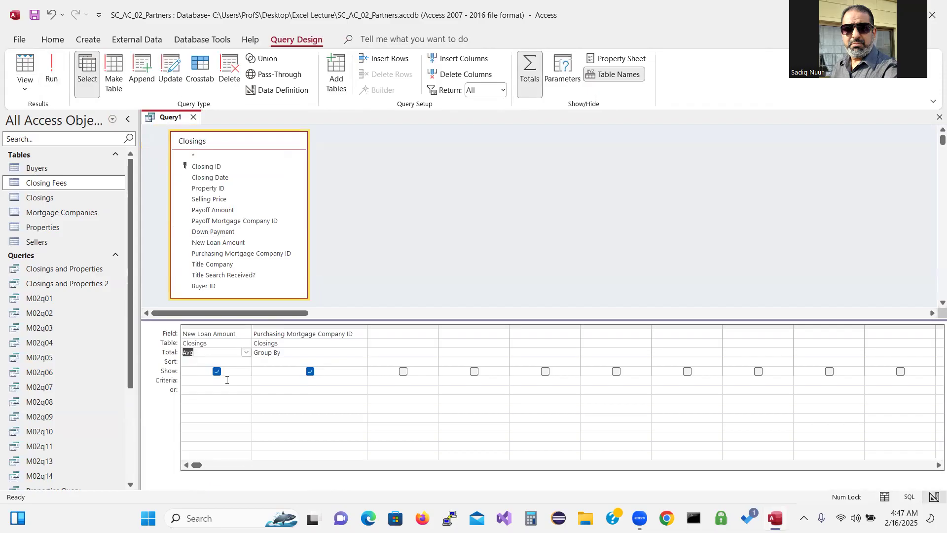
{"action": "left_click", "coordinate": [53, 69]}
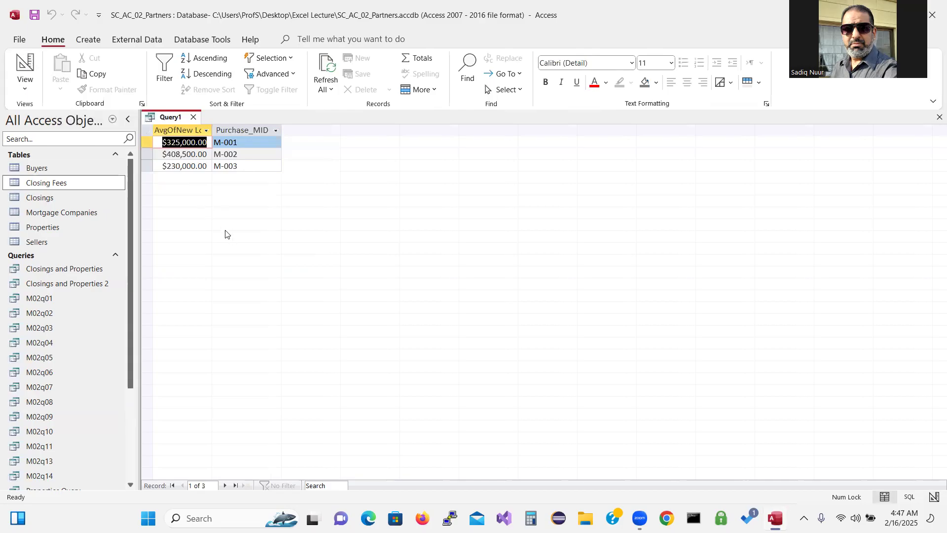
{"action": "double_click", "coordinate": [212, 130]}
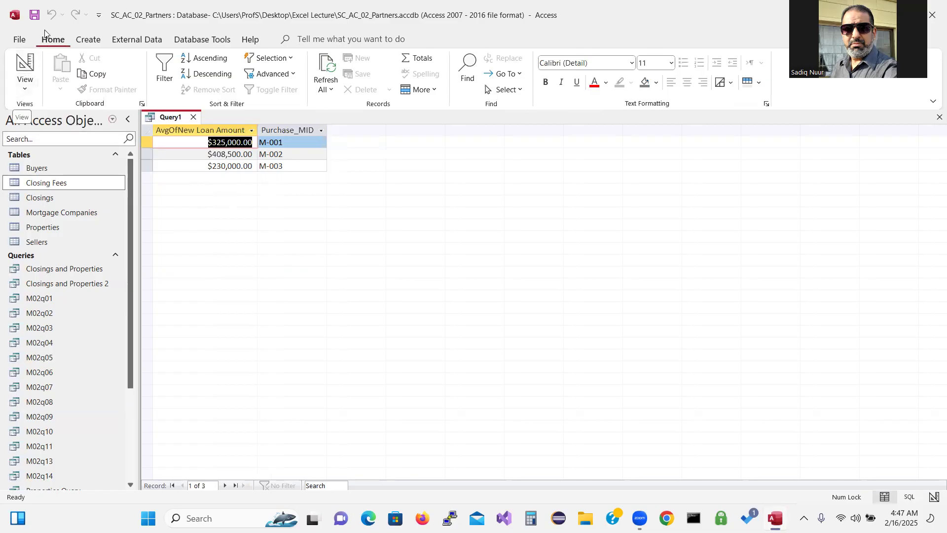
Save the query under the name M02q15 and close its tab
{"action": "left_click", "coordinate": [35, 17]}
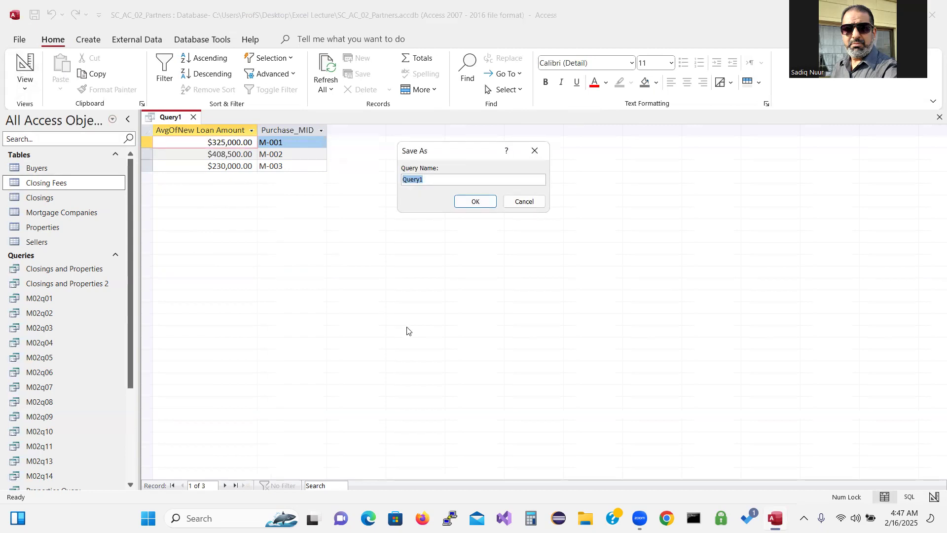
{"action": "type", "text": "M02q15"}
{"action": "left_click", "coordinate": [476, 205]}
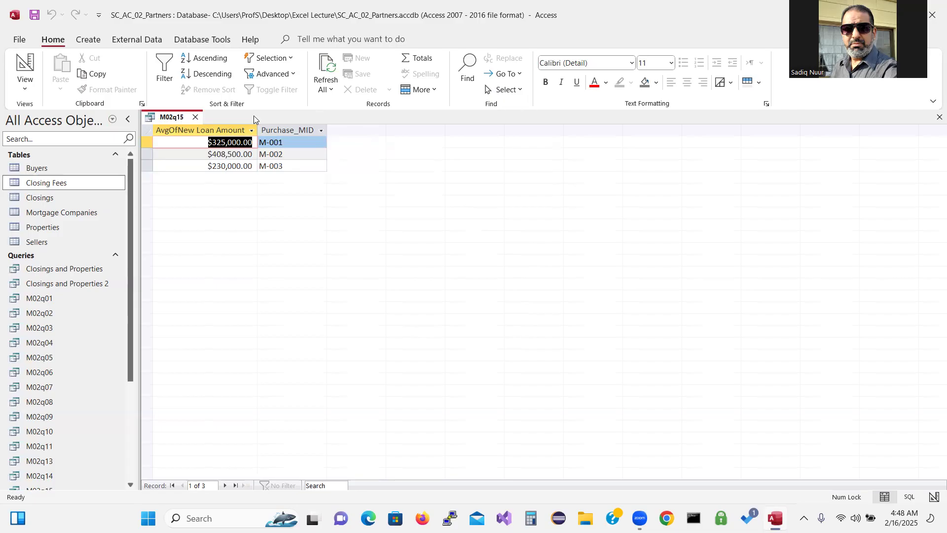
{"action": "left_click", "coordinate": [195, 118]}
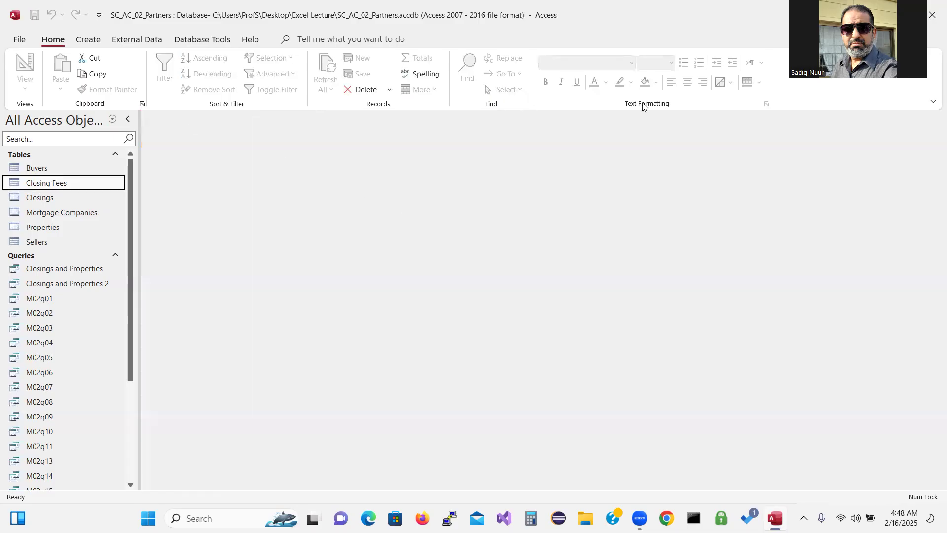
{"action": "key", "text": "ctrl+2"}
{"action": "mouse_move", "coordinate": [404, 209]}
{"action": "left_mouse_down"}
{"action": "mouse_move", "coordinate": [374, 268]}
{"action": "mouse_move", "coordinate": [411, 277]}
{"action": "mouse_move", "coordinate": [442, 243]}
{"action": "mouse_move", "coordinate": [471, 246]}
{"action": "mouse_move", "coordinate": [448, 233]}
{"action": "left_mouse_up"}
{"action": "mouse_move", "coordinate": [486, 198]}
{"action": "left_mouse_down"}
{"action": "mouse_move", "coordinate": [476, 216]}
{"action": "mouse_move", "coordinate": [502, 226]}
{"action": "mouse_move", "coordinate": [484, 229]}
{"action": "left_mouse_up"}
{"action": "mouse_move", "coordinate": [521, 171]}
{"action": "left_mouse_down"}
{"action": "mouse_move", "coordinate": [528, 196]}
{"action": "mouse_move", "coordinate": [514, 207]}
{"action": "left_mouse_up"}
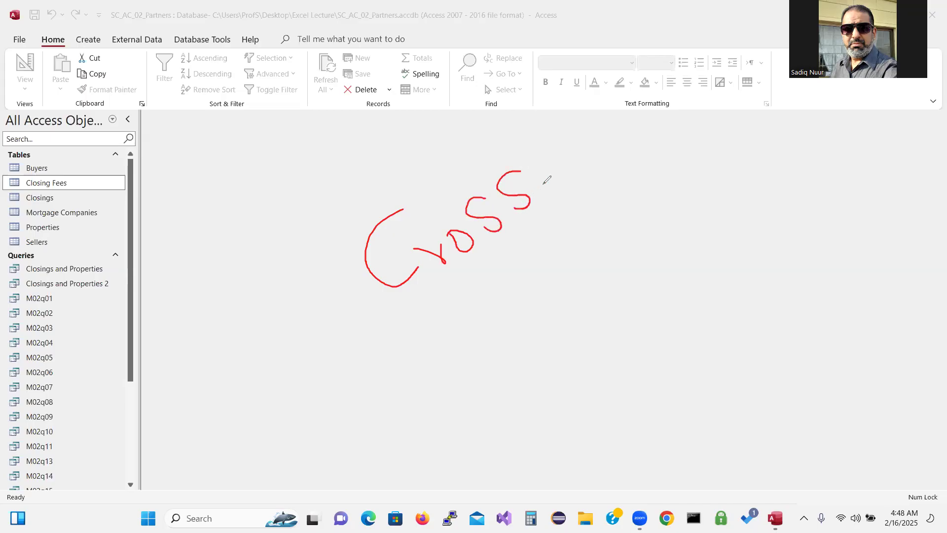
{"action": "mouse_move", "coordinate": [527, 136]}
{"action": "left_mouse_down"}
{"action": "mouse_move", "coordinate": [559, 186]}
{"action": "mouse_move", "coordinate": [580, 181]}
{"action": "mouse_move", "coordinate": [557, 171]}
{"action": "mouse_move", "coordinate": [610, 169]}
{"action": "mouse_move", "coordinate": [598, 151]}
{"action": "mouse_move", "coordinate": [610, 163]}
{"action": "left_mouse_up"}
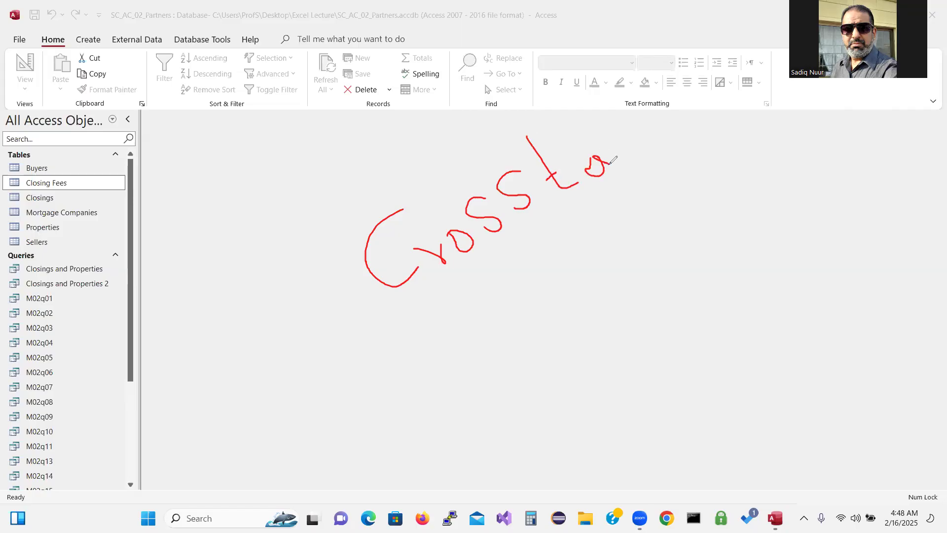
{"action": "mouse_move", "coordinate": [585, 127]}
{"action": "left_mouse_down"}
{"action": "mouse_move", "coordinate": [621, 147]}
{"action": "mouse_move", "coordinate": [608, 156]}
{"action": "left_mouse_up"}
{"action": "left_click_drag", "start_coordinate": [518, 265], "coordinate": [558, 317]}
{"action": "mouse_move", "coordinate": [594, 290]}
{"action": "left_mouse_down"}
{"action": "mouse_move", "coordinate": [609, 315]}
{"action": "mouse_move", "coordinate": [634, 289]}
{"action": "mouse_move", "coordinate": [629, 250]}
{"action": "mouse_move", "coordinate": [627, 264]}
{"action": "left_mouse_up"}
{"action": "mouse_move", "coordinate": [638, 266]}
{"action": "left_mouse_down"}
{"action": "mouse_move", "coordinate": [641, 237]}
{"action": "mouse_move", "coordinate": [673, 232]}
{"action": "mouse_move", "coordinate": [699, 260]}
{"action": "mouse_move", "coordinate": [678, 282]}
{"action": "left_mouse_up"}
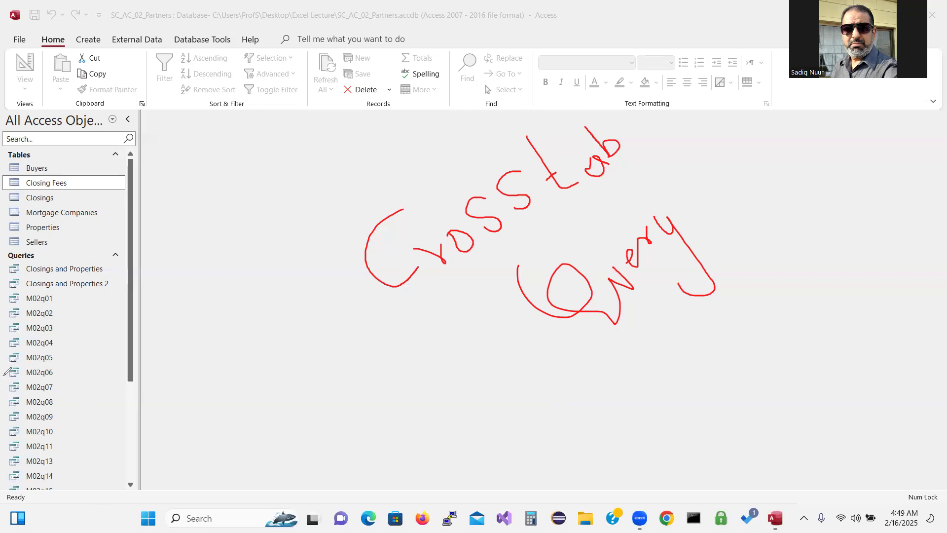
Start a new query with the Crosstab Query Wizard from the Create commands
{"action": "left_click", "coordinate": [90, 332]}
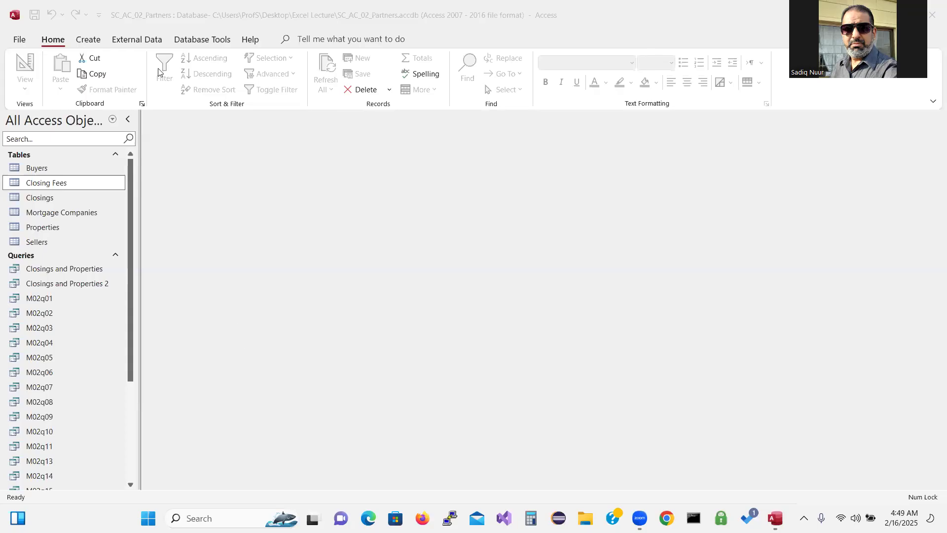
{"action": "left_click", "coordinate": [92, 42]}
{"action": "left_click", "coordinate": [89, 40]}
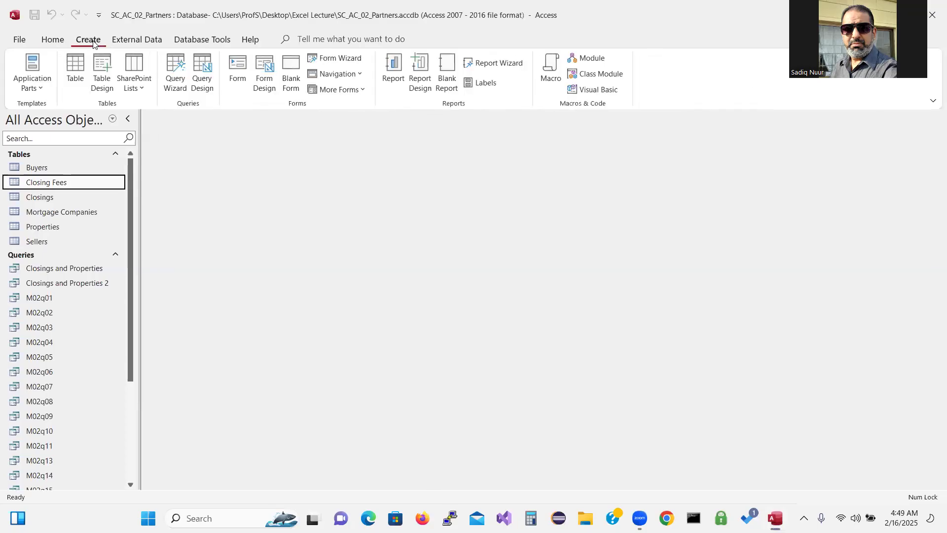
{"action": "left_click", "coordinate": [174, 66]}
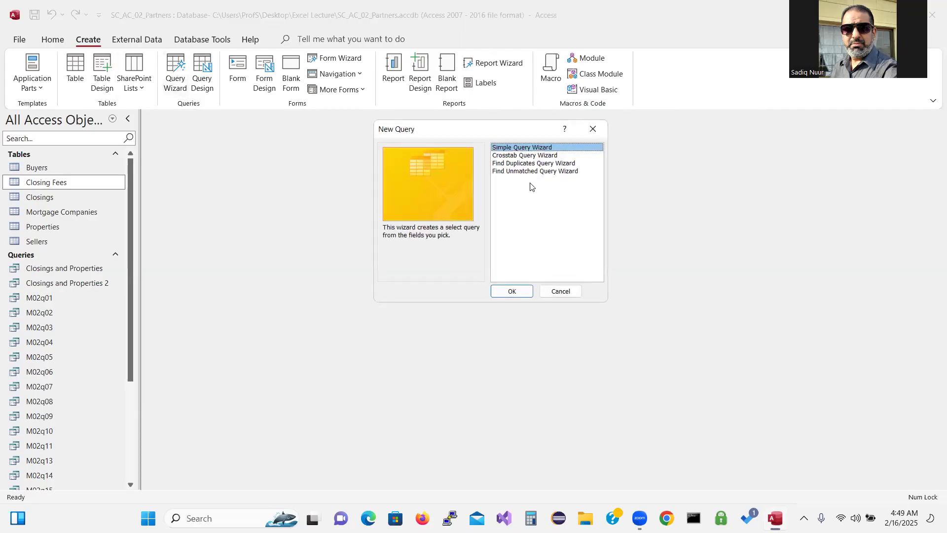
{"action": "left_click", "coordinate": [545, 156]}
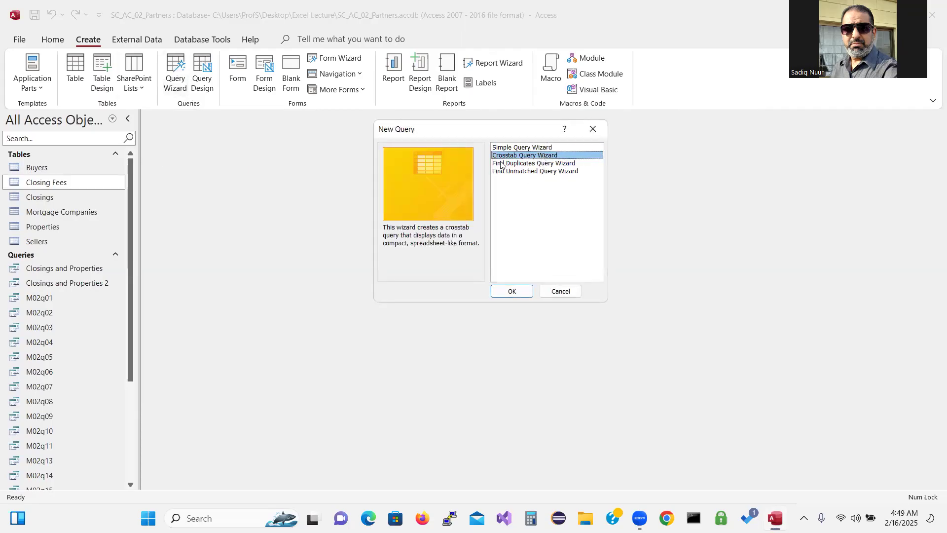
{"action": "left_click", "coordinate": [512, 291]}
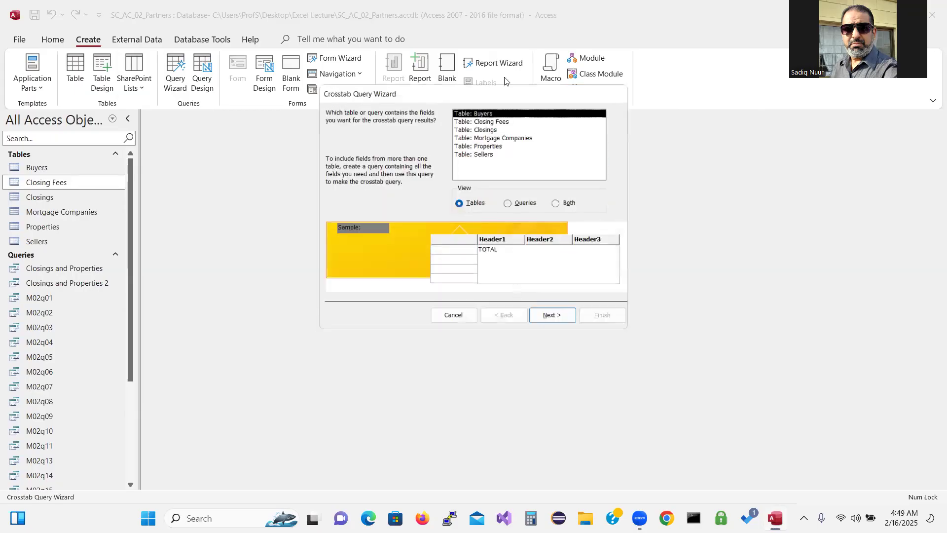
Pick the Closings table as the wizard's source and continue to row headings
{"action": "left_click_drag", "start_coordinate": [503, 93], "coordinate": [503, 134]}
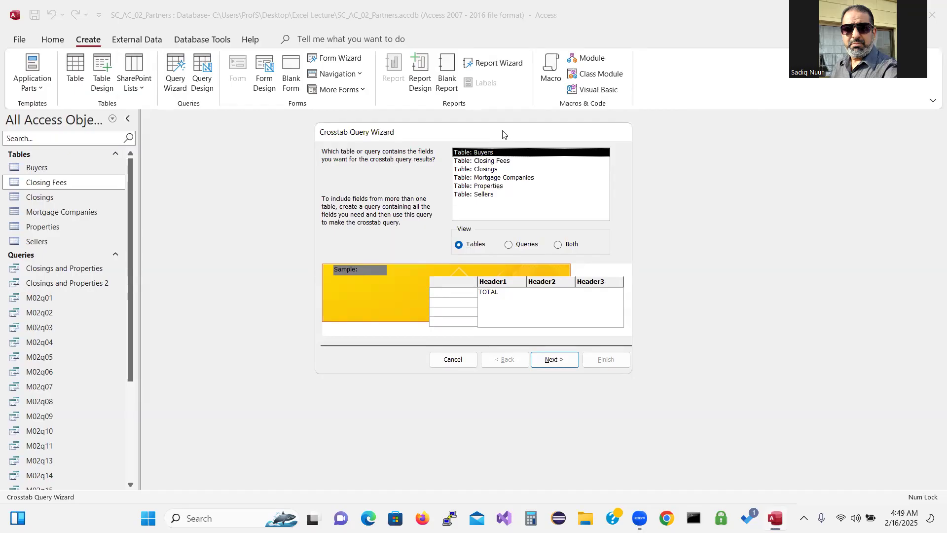
{"action": "left_click", "coordinate": [491, 170]}
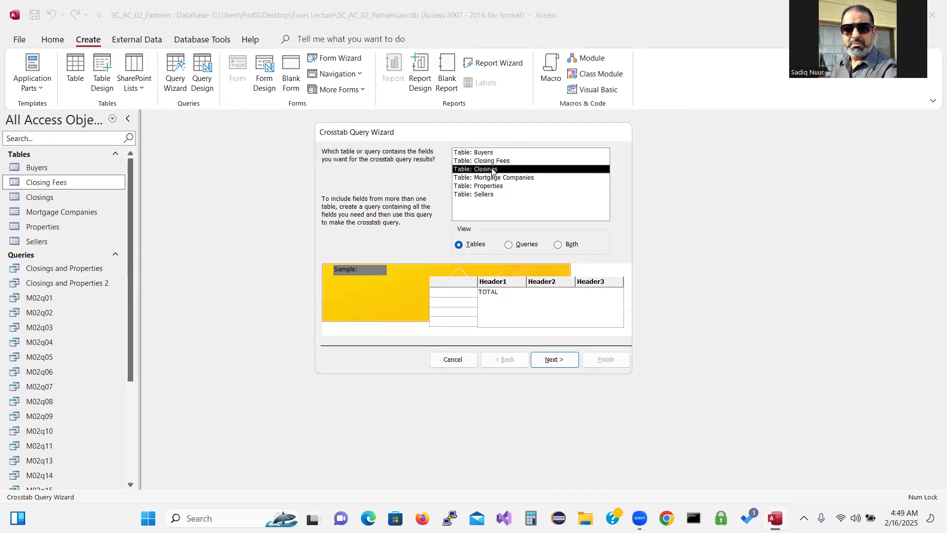
{"action": "left_click", "coordinate": [550, 361]}
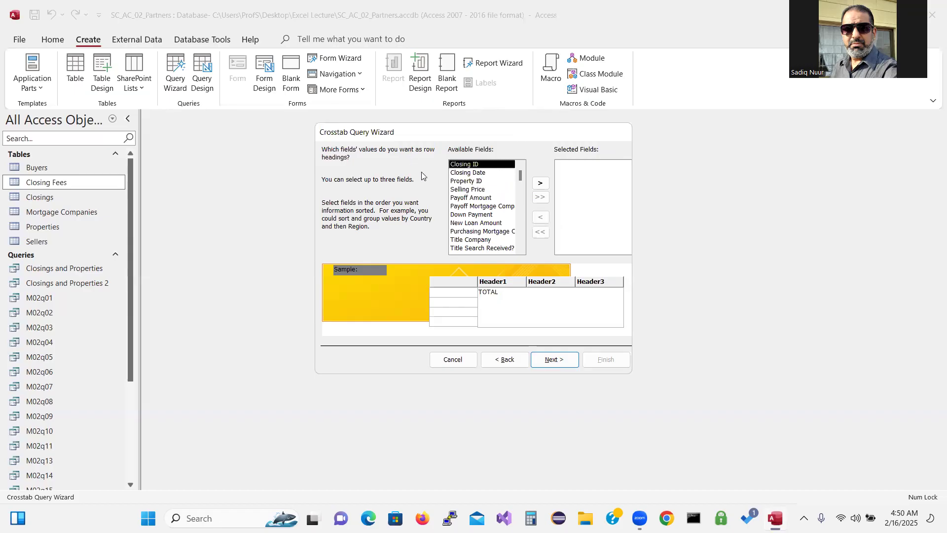
Add Purchasing Mortgage Company ID as the row heading and continue to column headings
{"action": "left_click", "coordinate": [472, 232]}
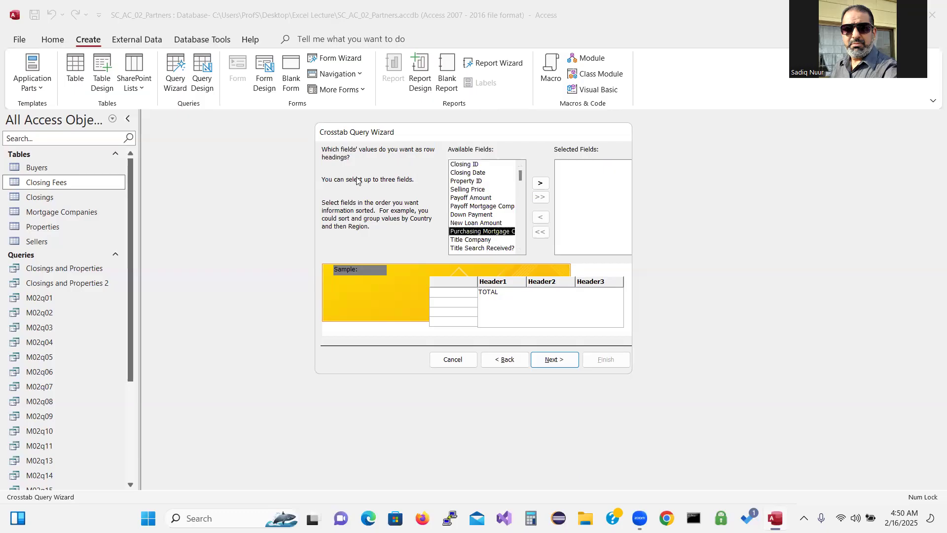
{"action": "left_click", "coordinate": [541, 184]}
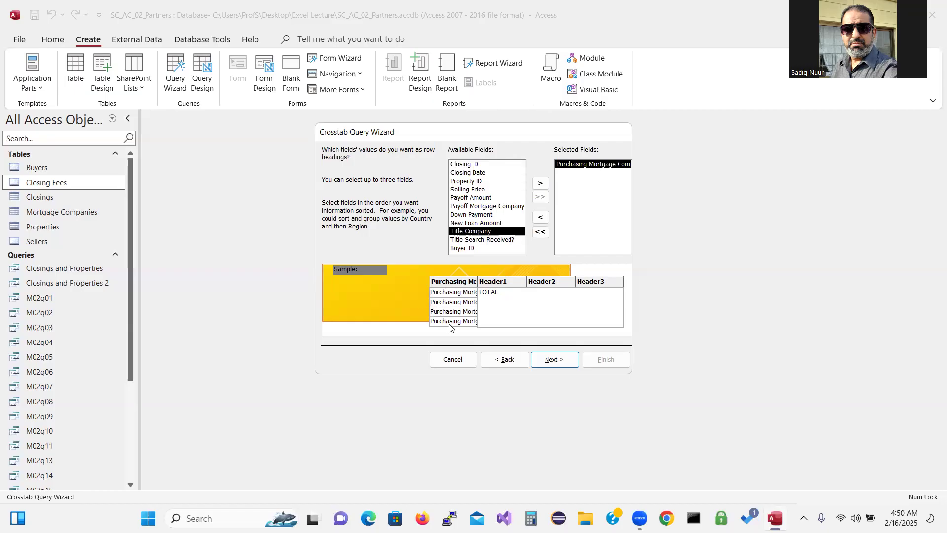
{"action": "left_click", "coordinate": [555, 363]}
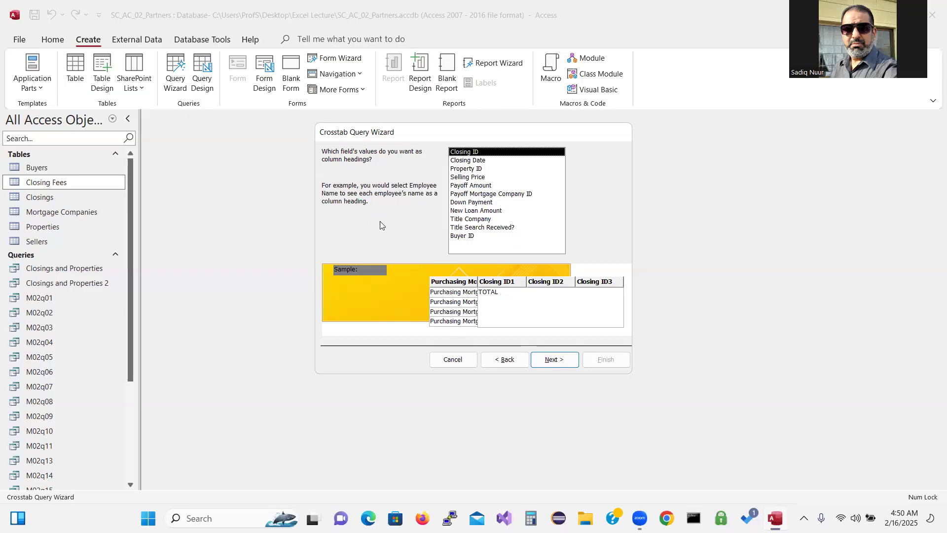
Choose Title Company as the column heading field and continue
{"action": "left_click", "coordinate": [471, 220]}
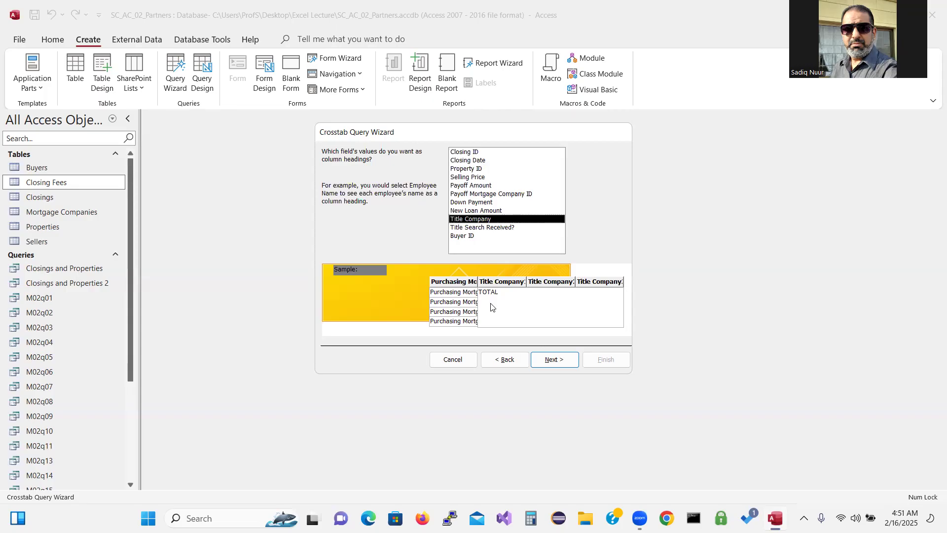
{"action": "left_click", "coordinate": [556, 361]}
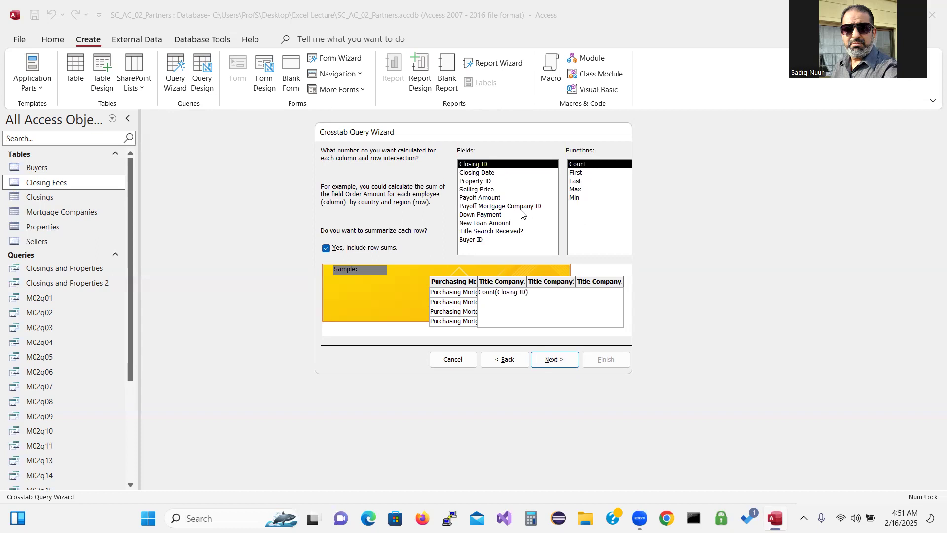
Set the intersection value to Sum of New Loan Amount and advance to the naming step
{"action": "left_click", "coordinate": [481, 223]}
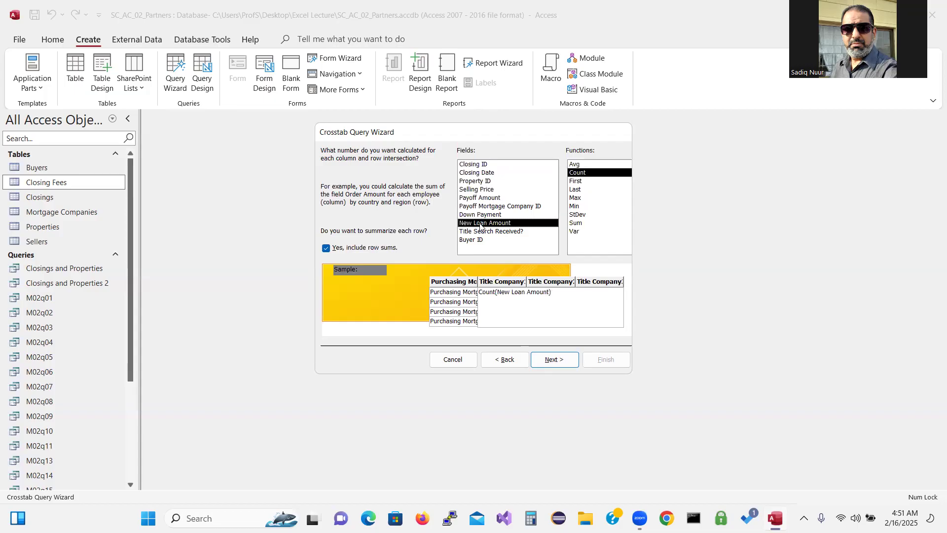
{"action": "left_click", "coordinate": [576, 224]}
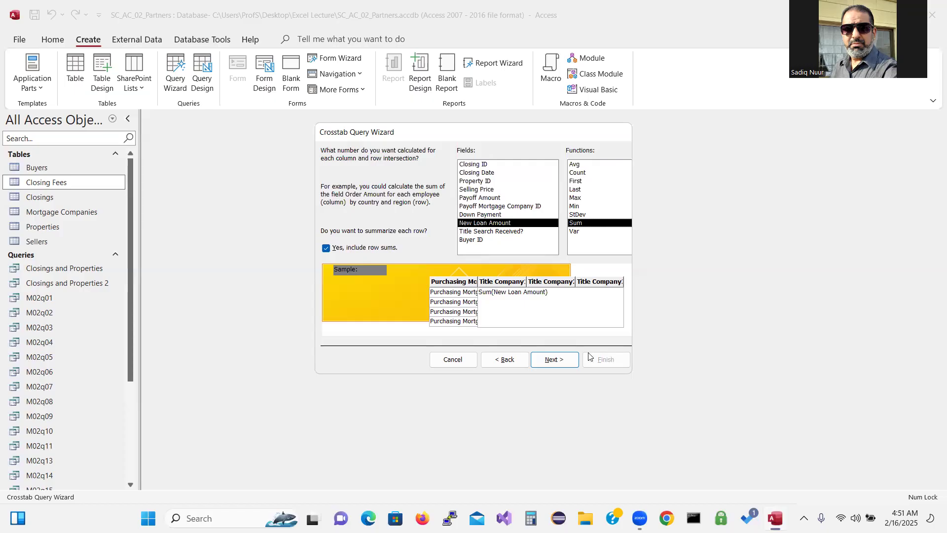
{"action": "left_click", "coordinate": [555, 360]}
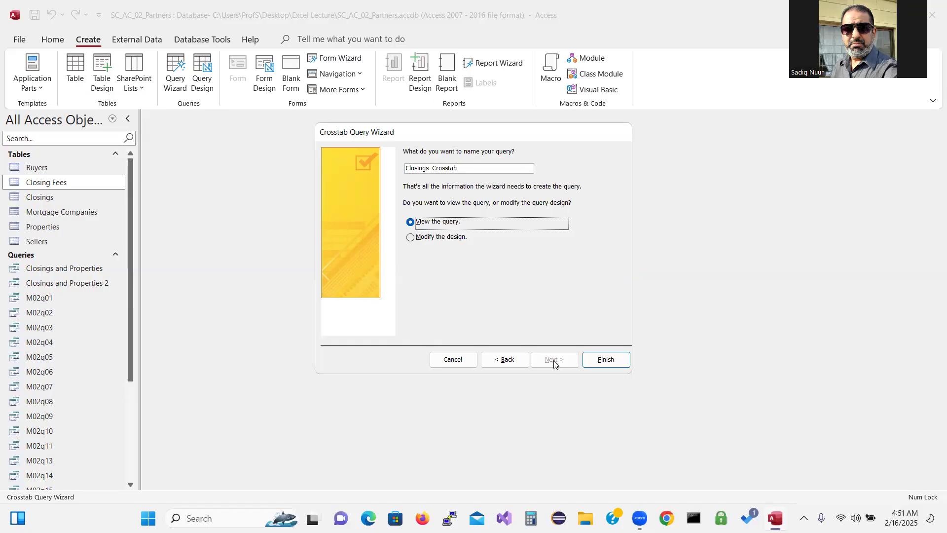
Finish the Closings_Crosstab wizard and autofit the Total, Armor Title and Perfect Title columns
{"action": "left_click", "coordinate": [611, 364]}
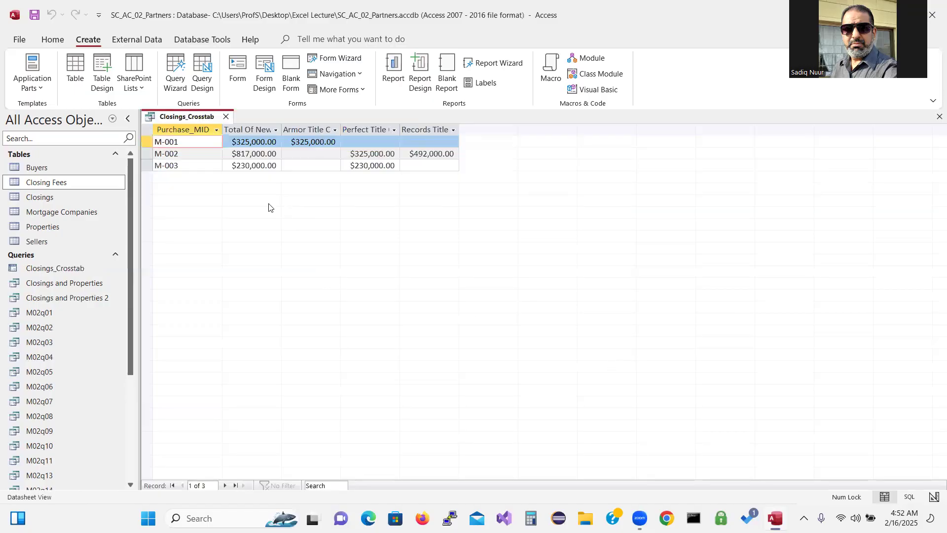
{"action": "double_click", "coordinate": [281, 129]}
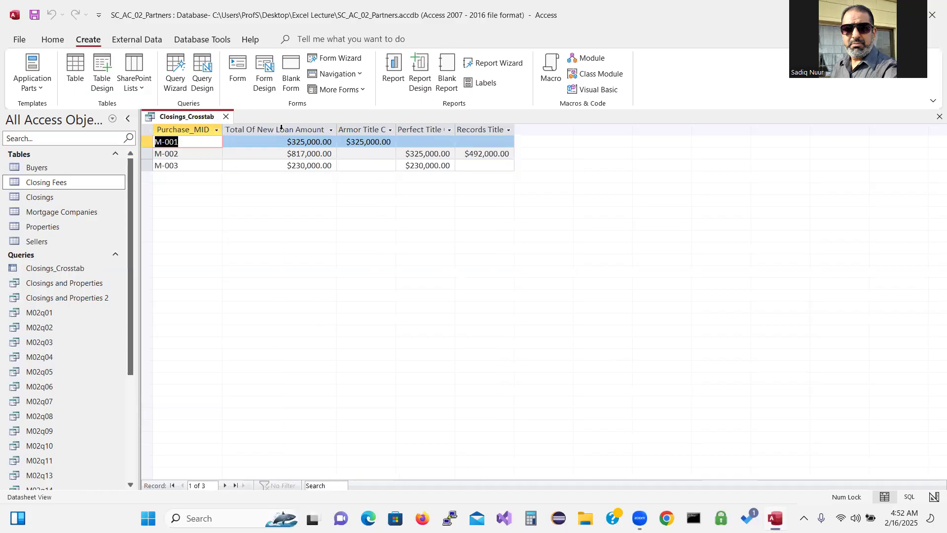
{"action": "double_click", "coordinate": [395, 130]}
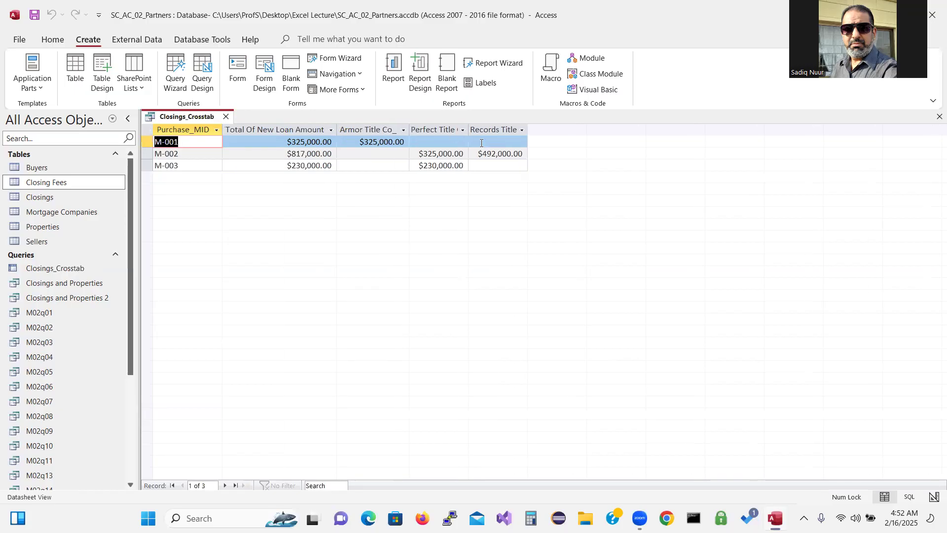
{"action": "double_click", "coordinate": [468, 129]}
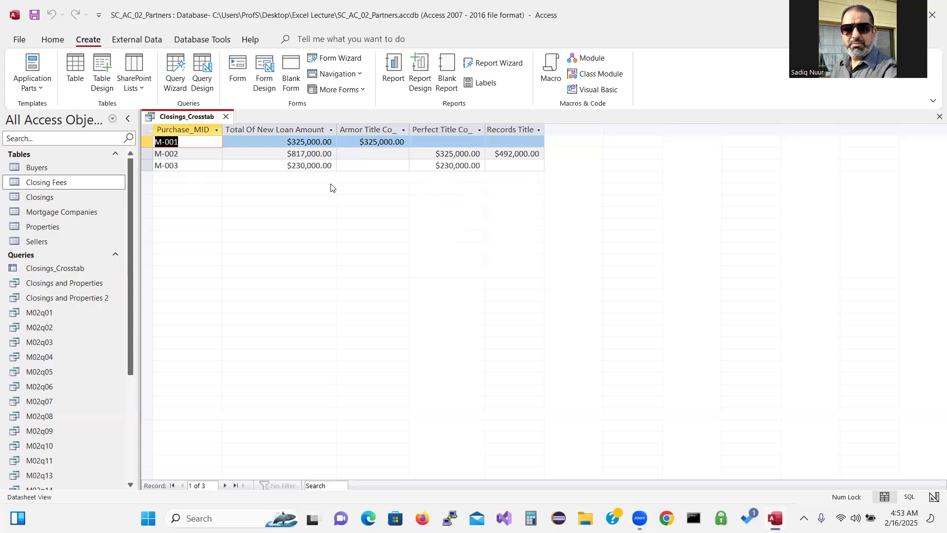
Close the Closings_Crosstab query, saving its layout changes
{"action": "left_click", "coordinate": [225, 117]}
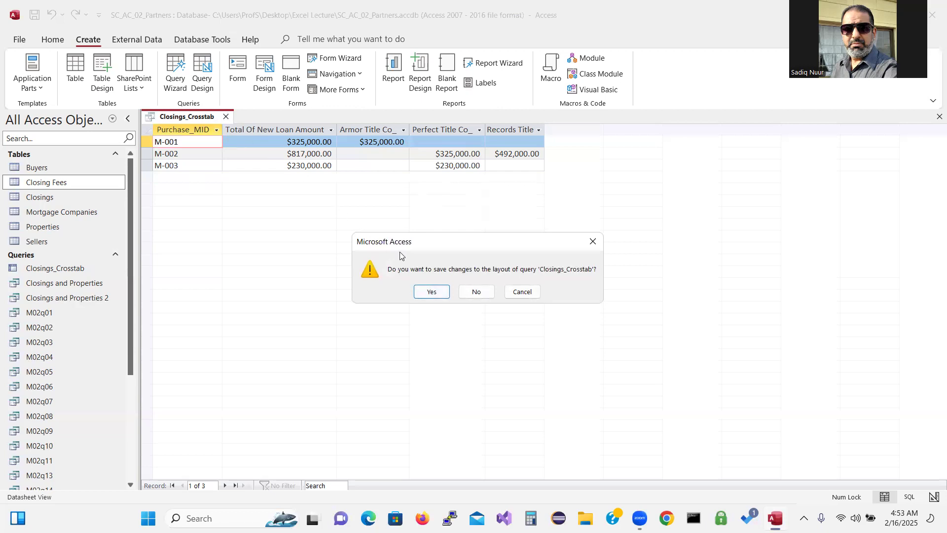
{"action": "left_click", "coordinate": [431, 292]}
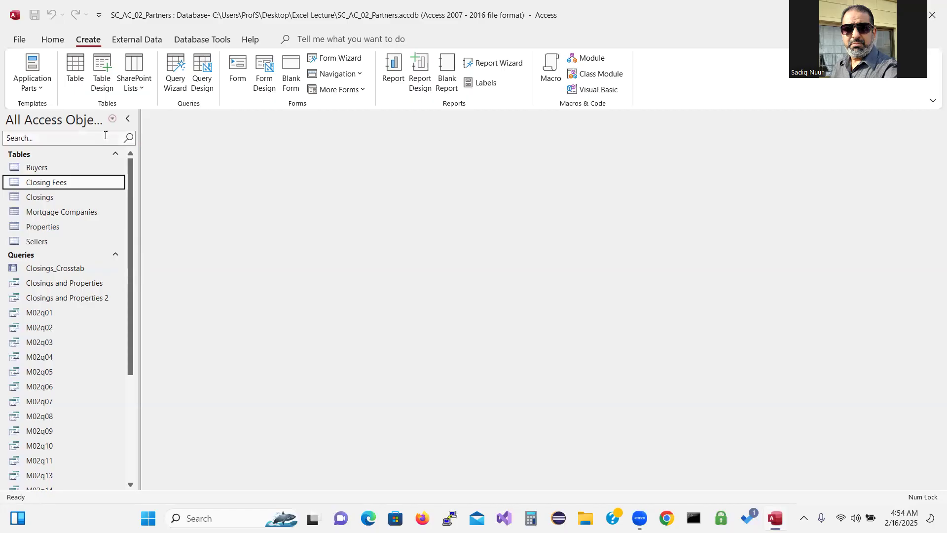
{"action": "left_click", "coordinate": [113, 120]}
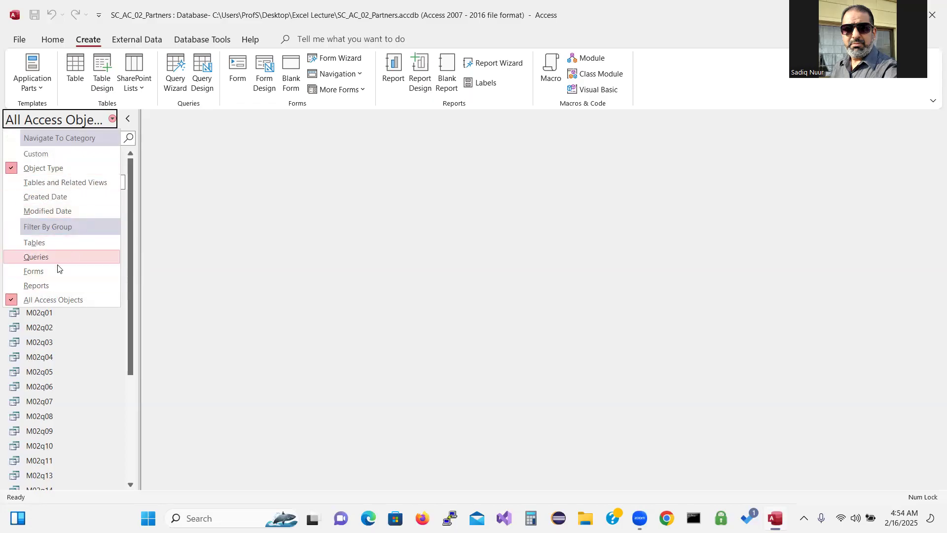
{"action": "left_click", "coordinate": [57, 242]}
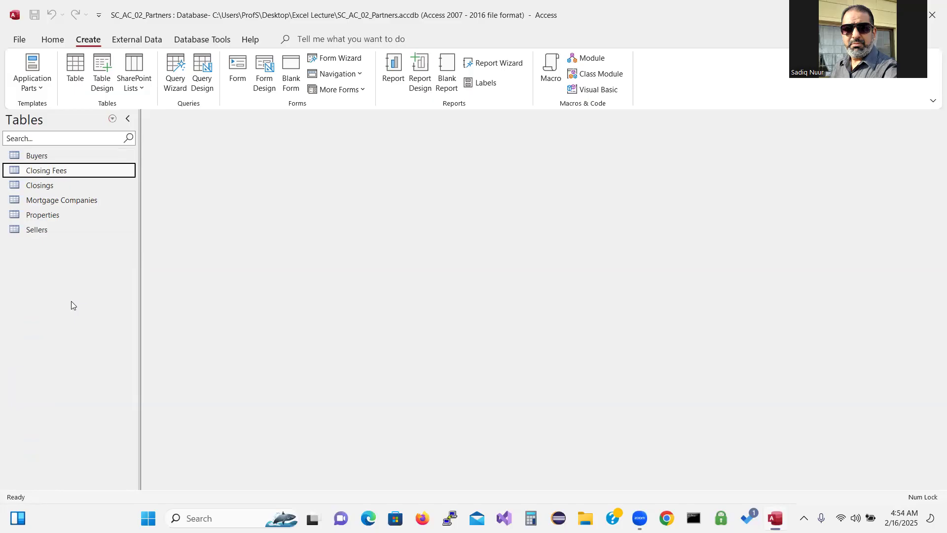
{"action": "left_click", "coordinate": [112, 120]}
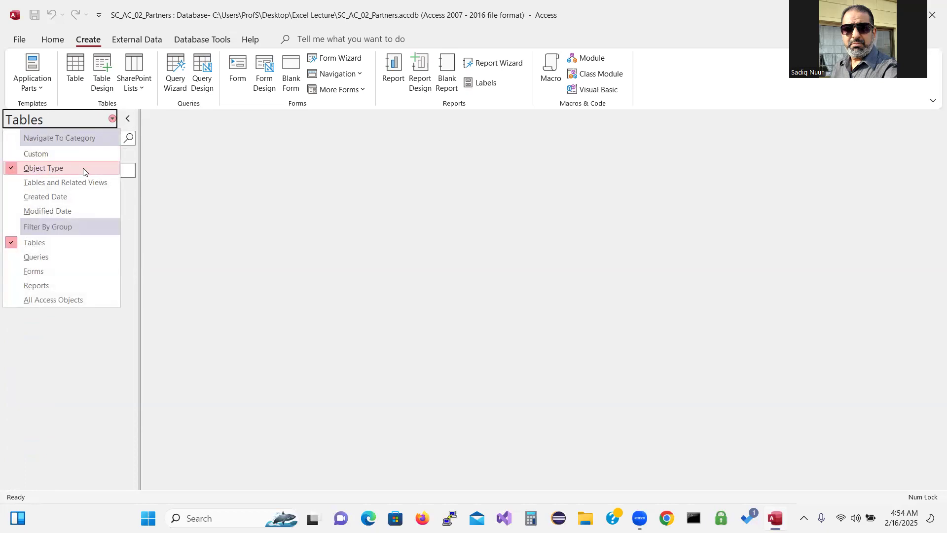
{"action": "left_click", "coordinate": [83, 168]}
{"action": "left_click", "coordinate": [112, 120]}
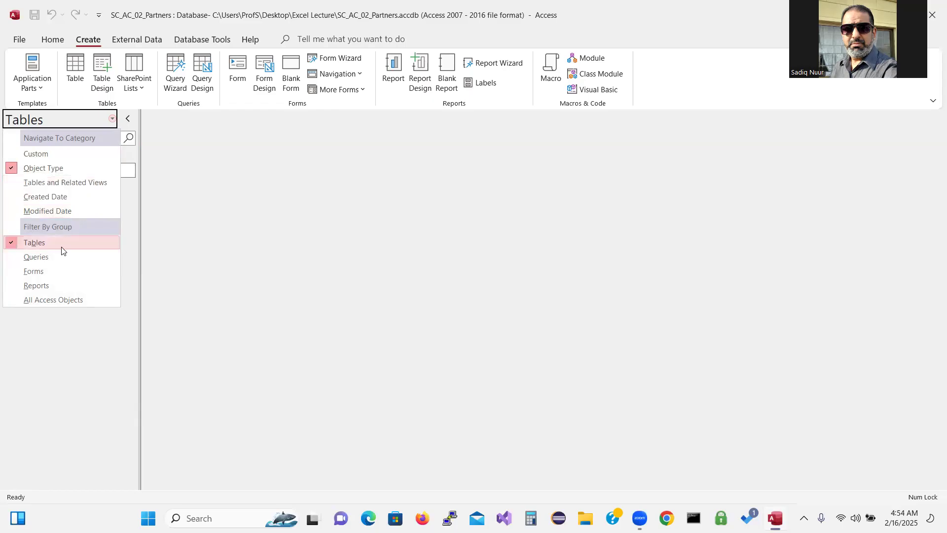
{"action": "left_click", "coordinate": [55, 299]}
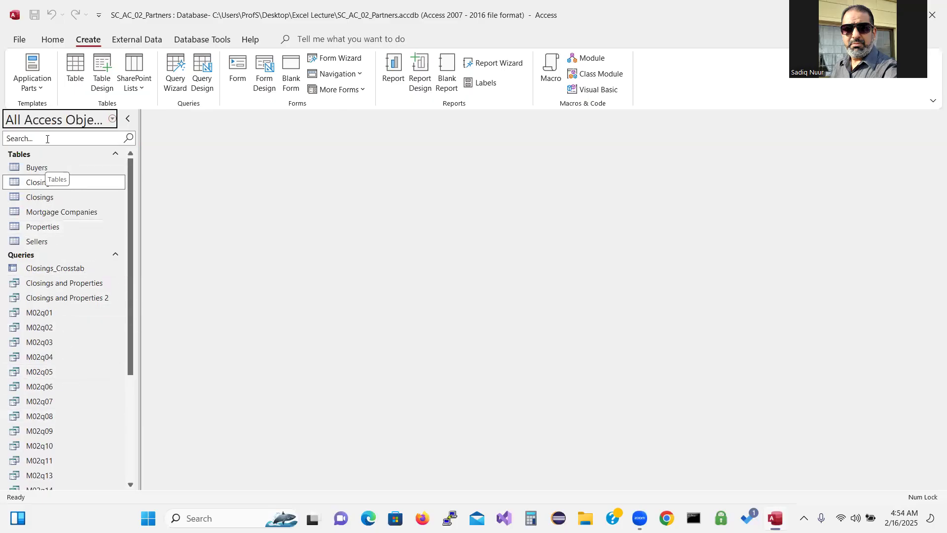
Filter the navigation pane on 'pr' to list only Properties-related objects
{"action": "left_click", "coordinate": [48, 137]}
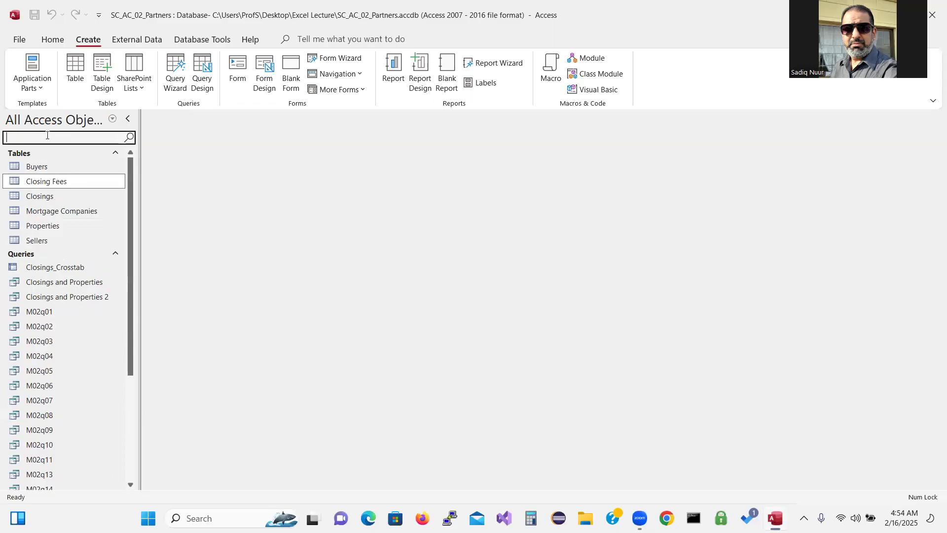
{"action": "type", "text": "pr"}
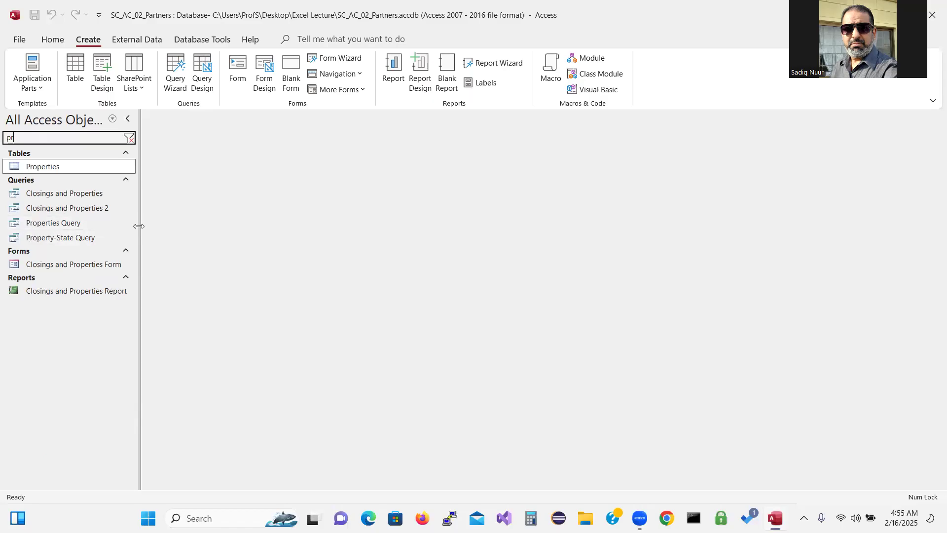
Clear the 'pr' filter to restore the full object list, then close the SC_AC_02_Partners database
{"action": "left_click", "coordinate": [127, 117]}
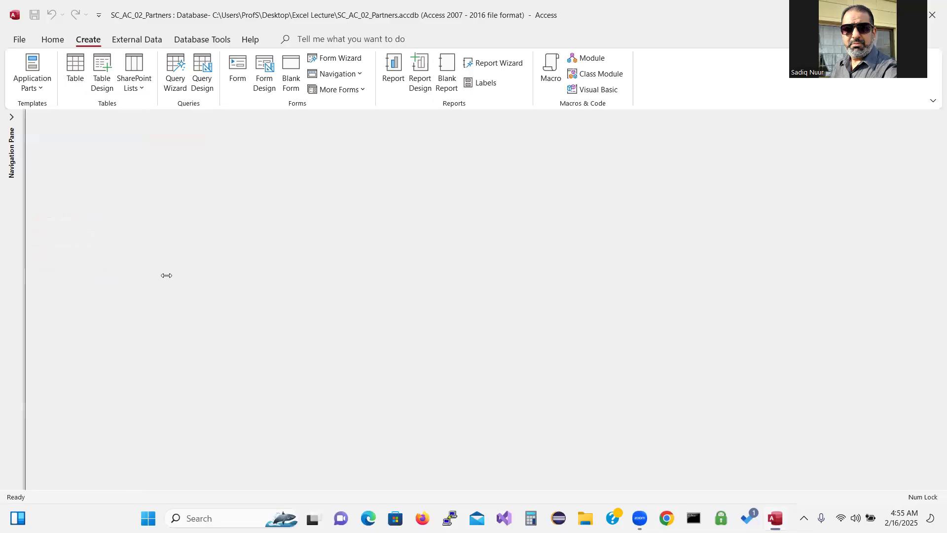
{"action": "left_click", "coordinate": [11, 117]}
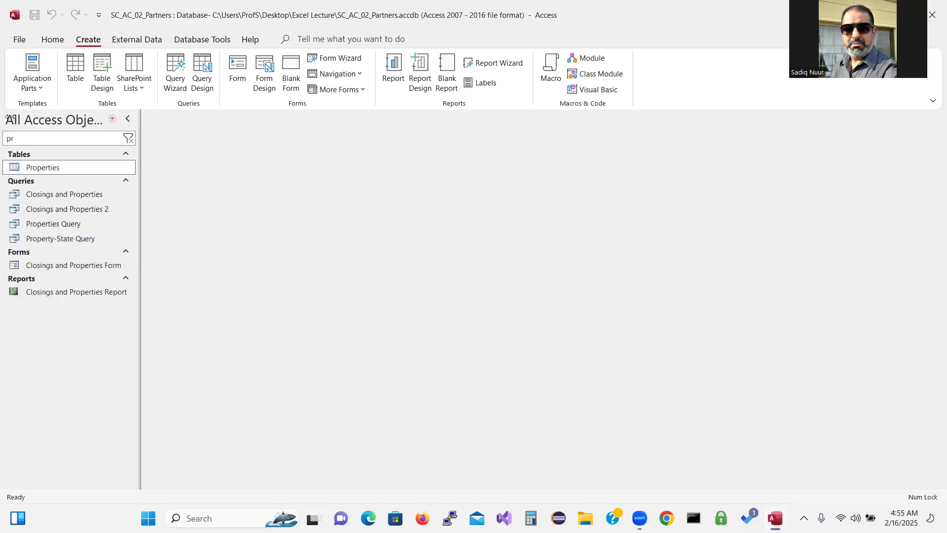
{"action": "left_click", "coordinate": [128, 140]}
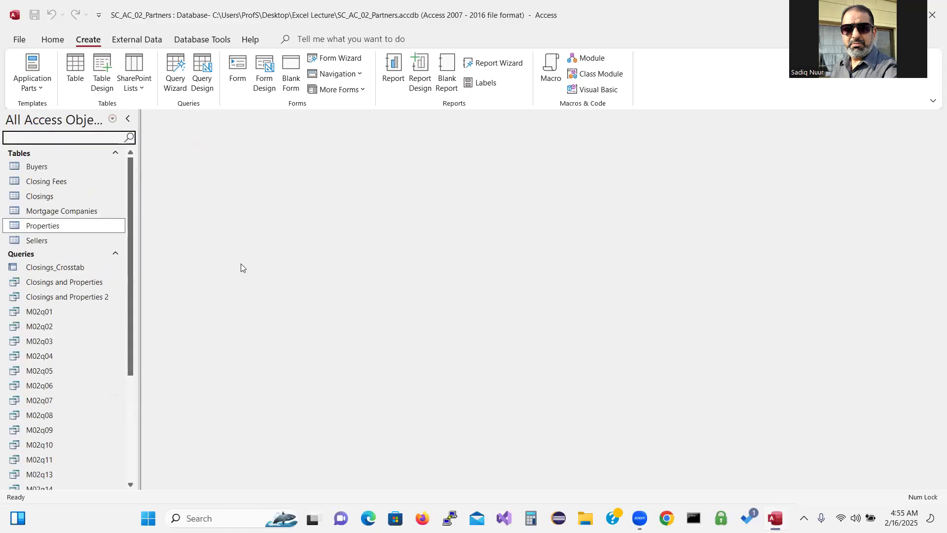
{"action": "left_click_drag", "start_coordinate": [131, 289], "coordinate": [206, 184]}
{"action": "left_click", "coordinate": [19, 39]}
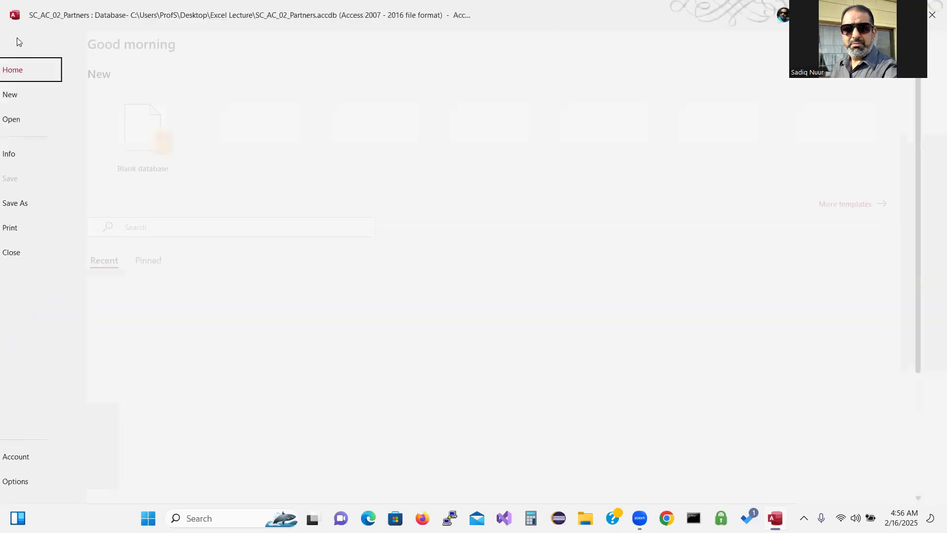
{"action": "left_click", "coordinate": [47, 251]}
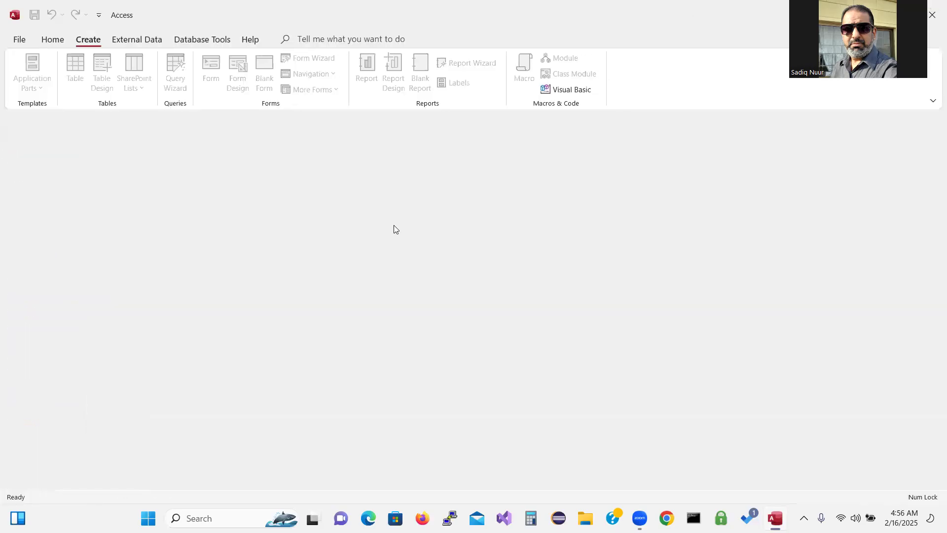